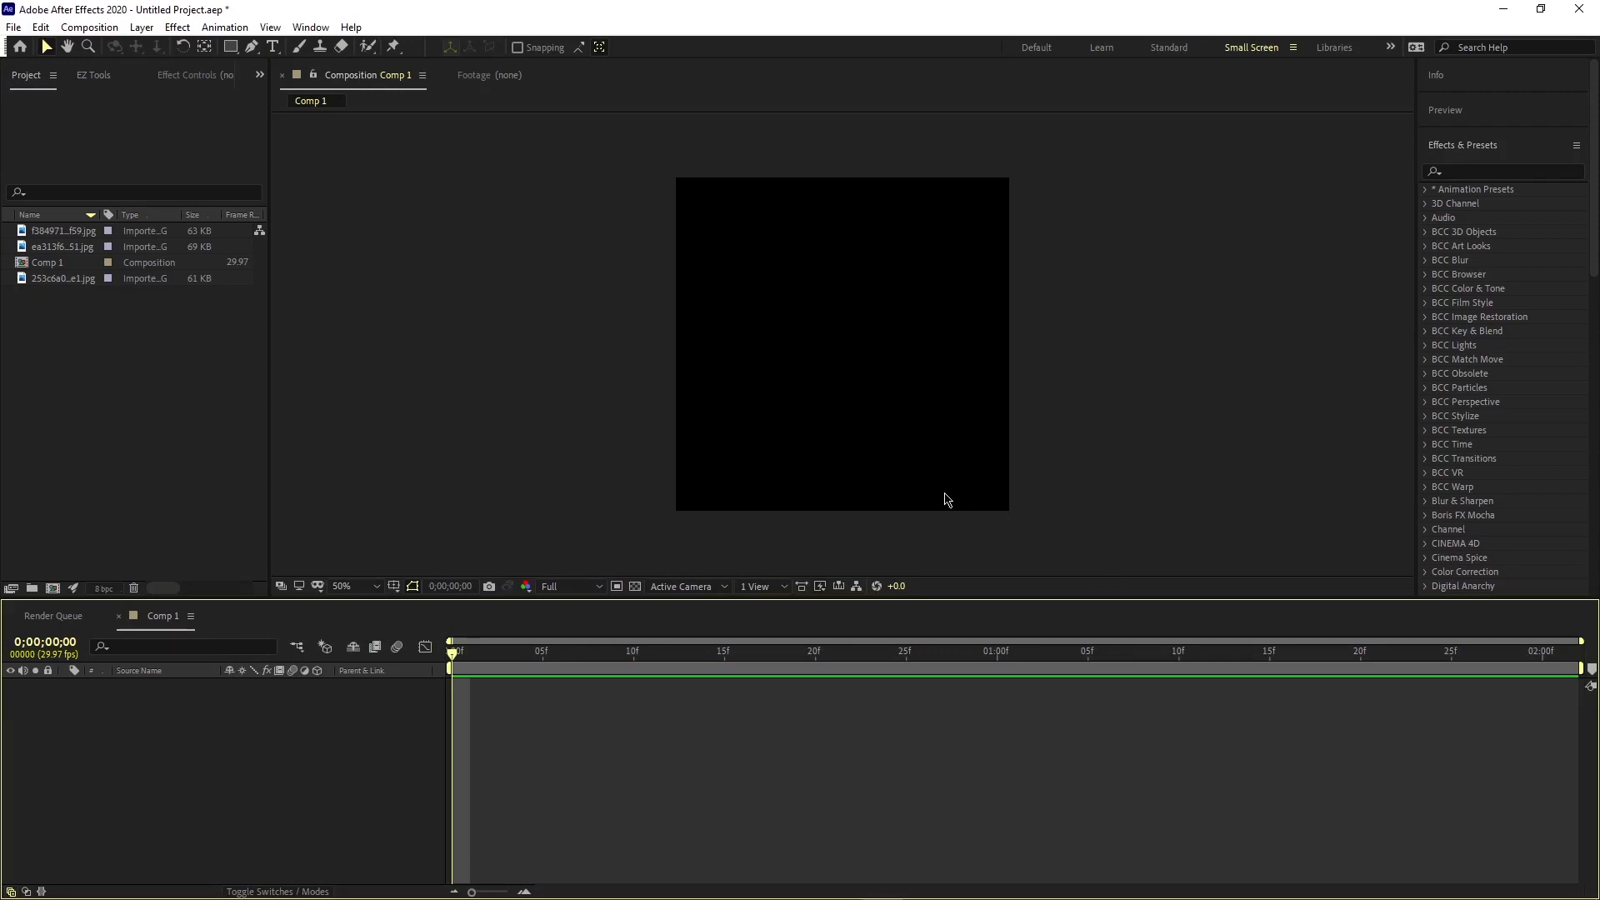
Step: Preview the imported images, add 253c6a0…e1.jpg to Comp 1 and scale the layer to 56%
left_click_drag(24, 283, 40, 281)
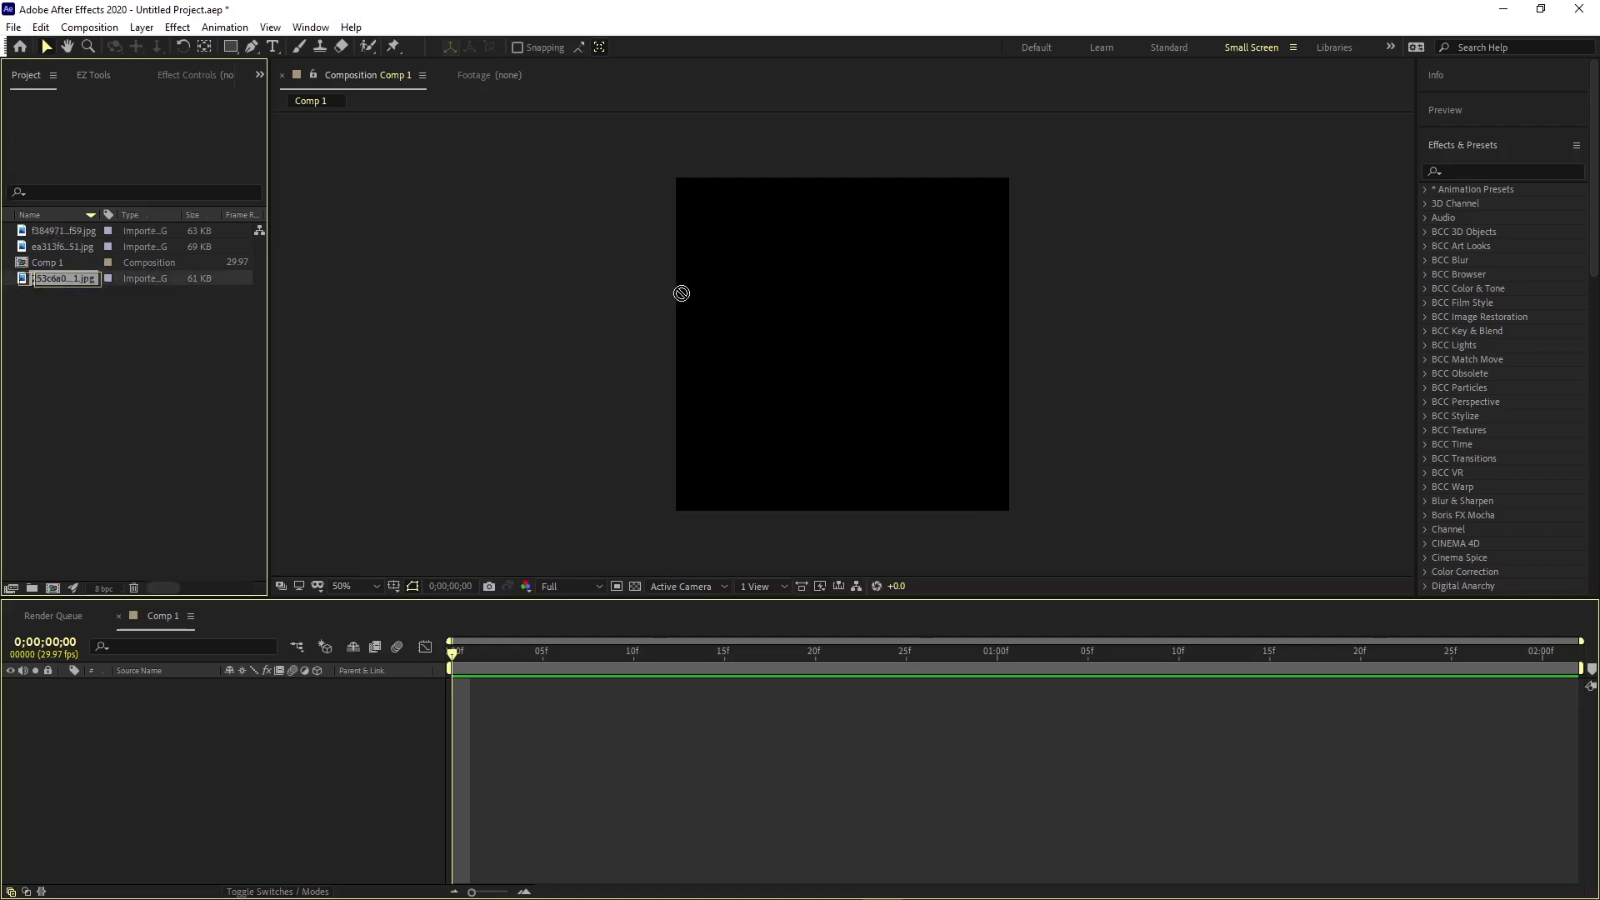
left_click_drag(682, 293, 681, 294)
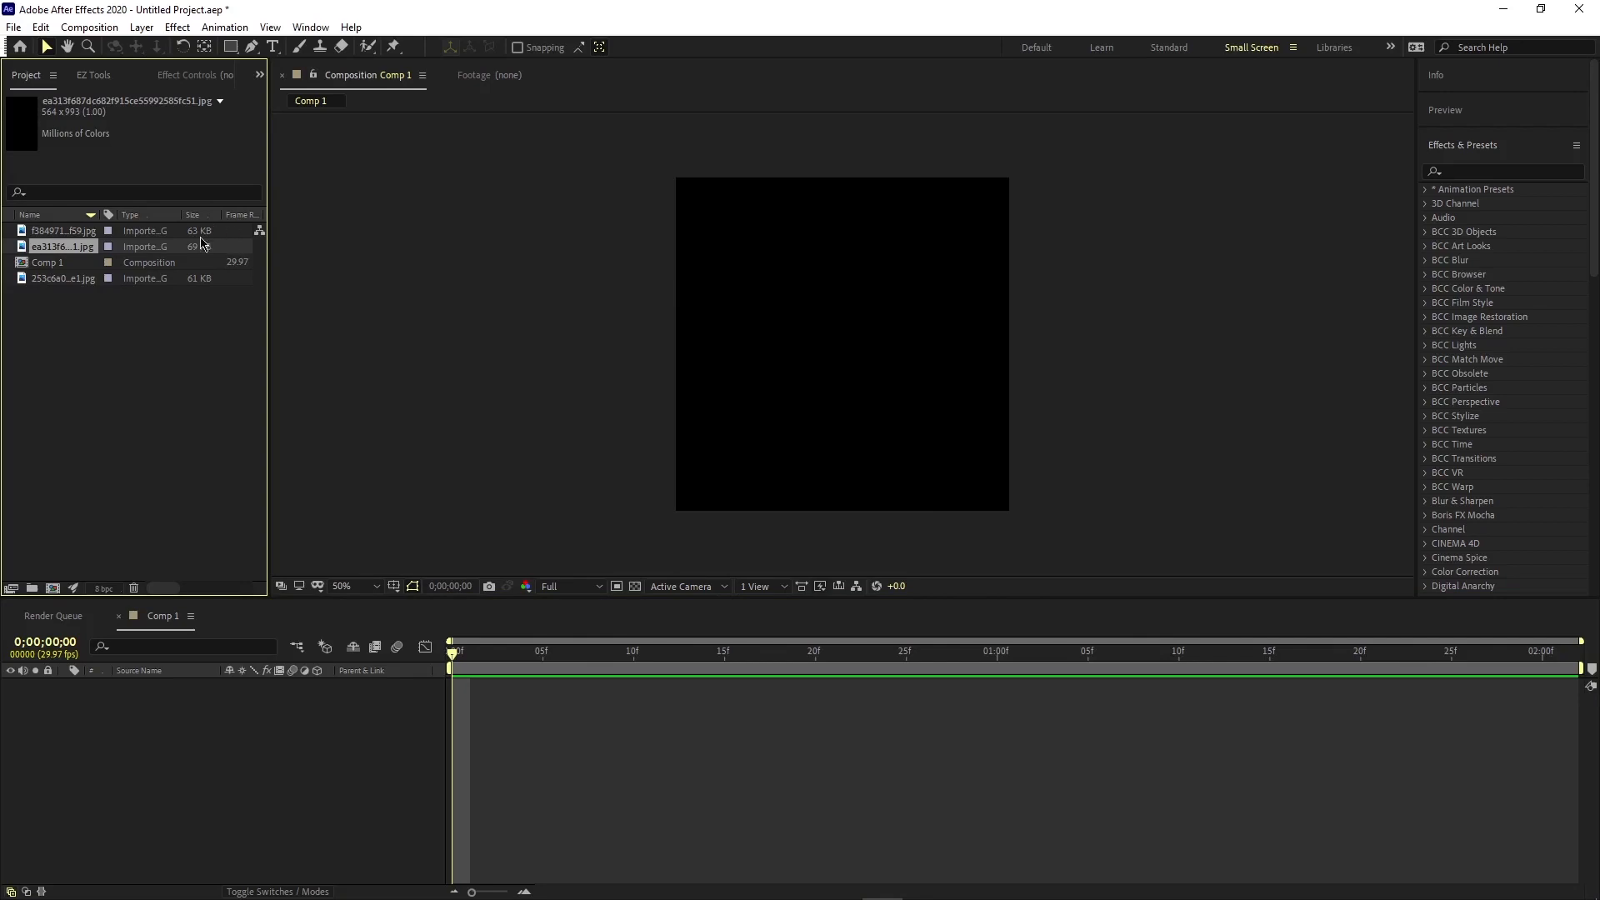
left_click(81, 236)
left_click(80, 247)
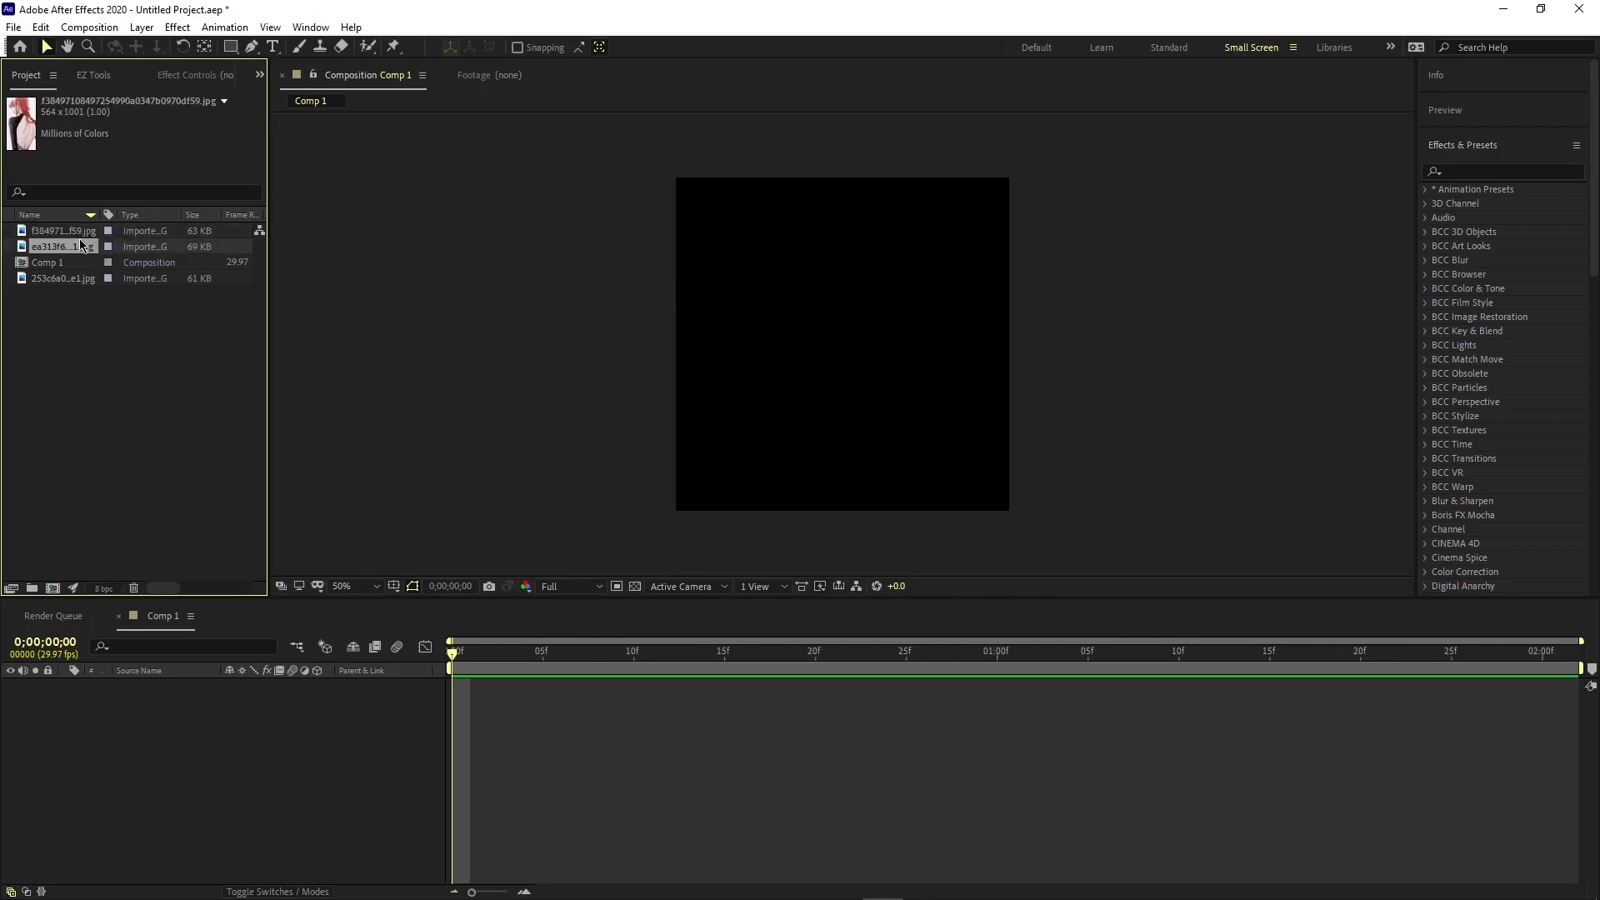
left_click(75, 282)
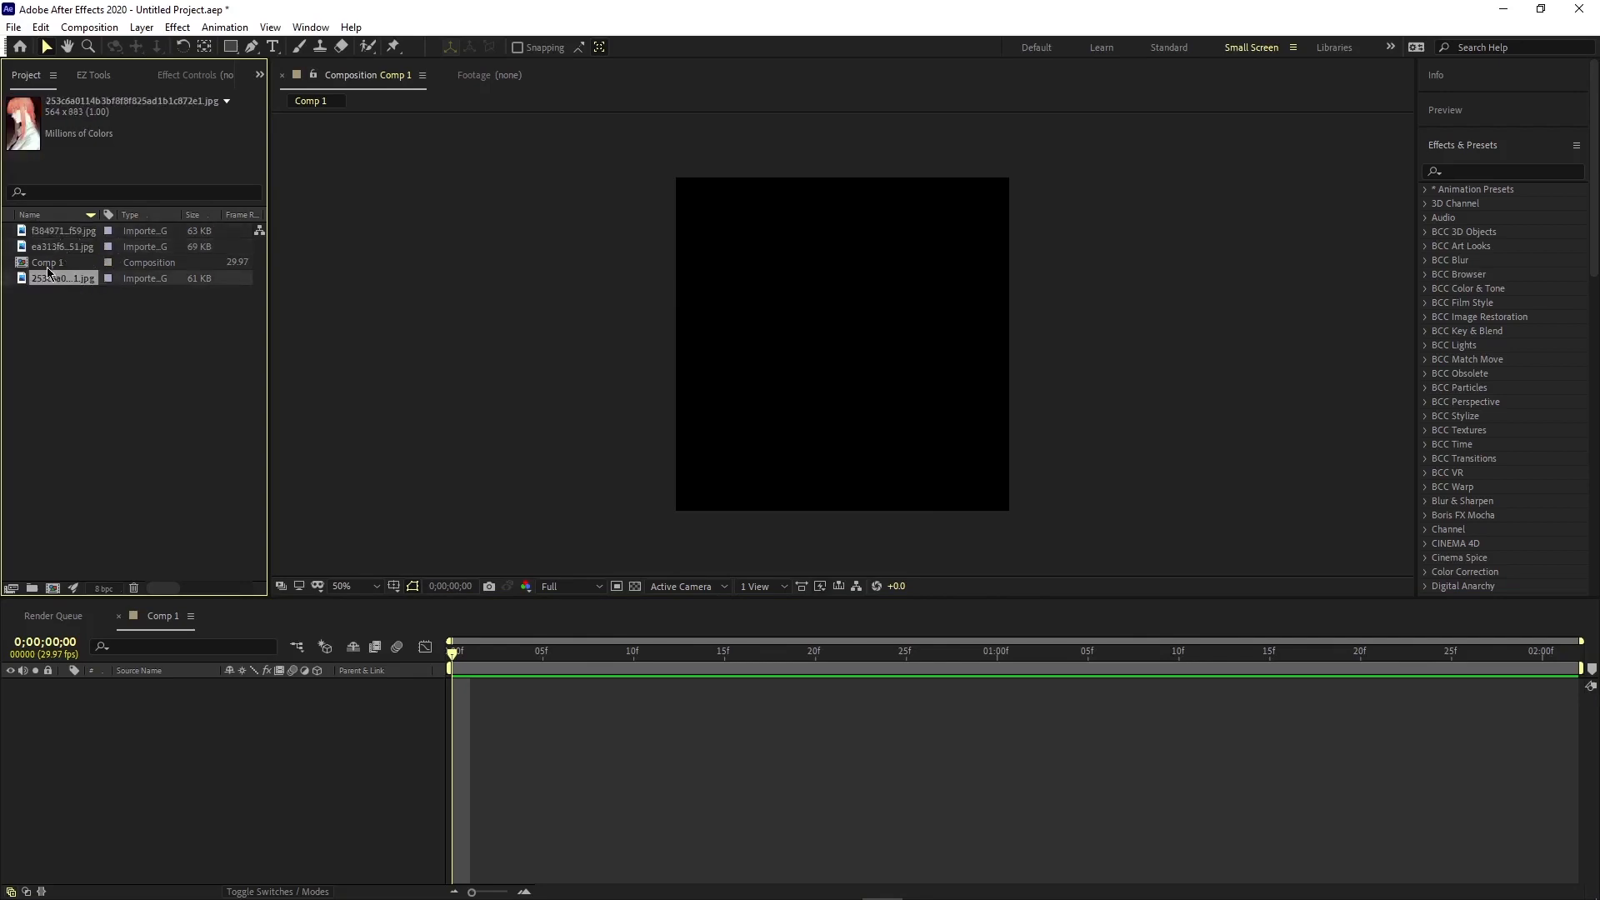
left_click_drag(203, 733, 193, 659)
key("s")
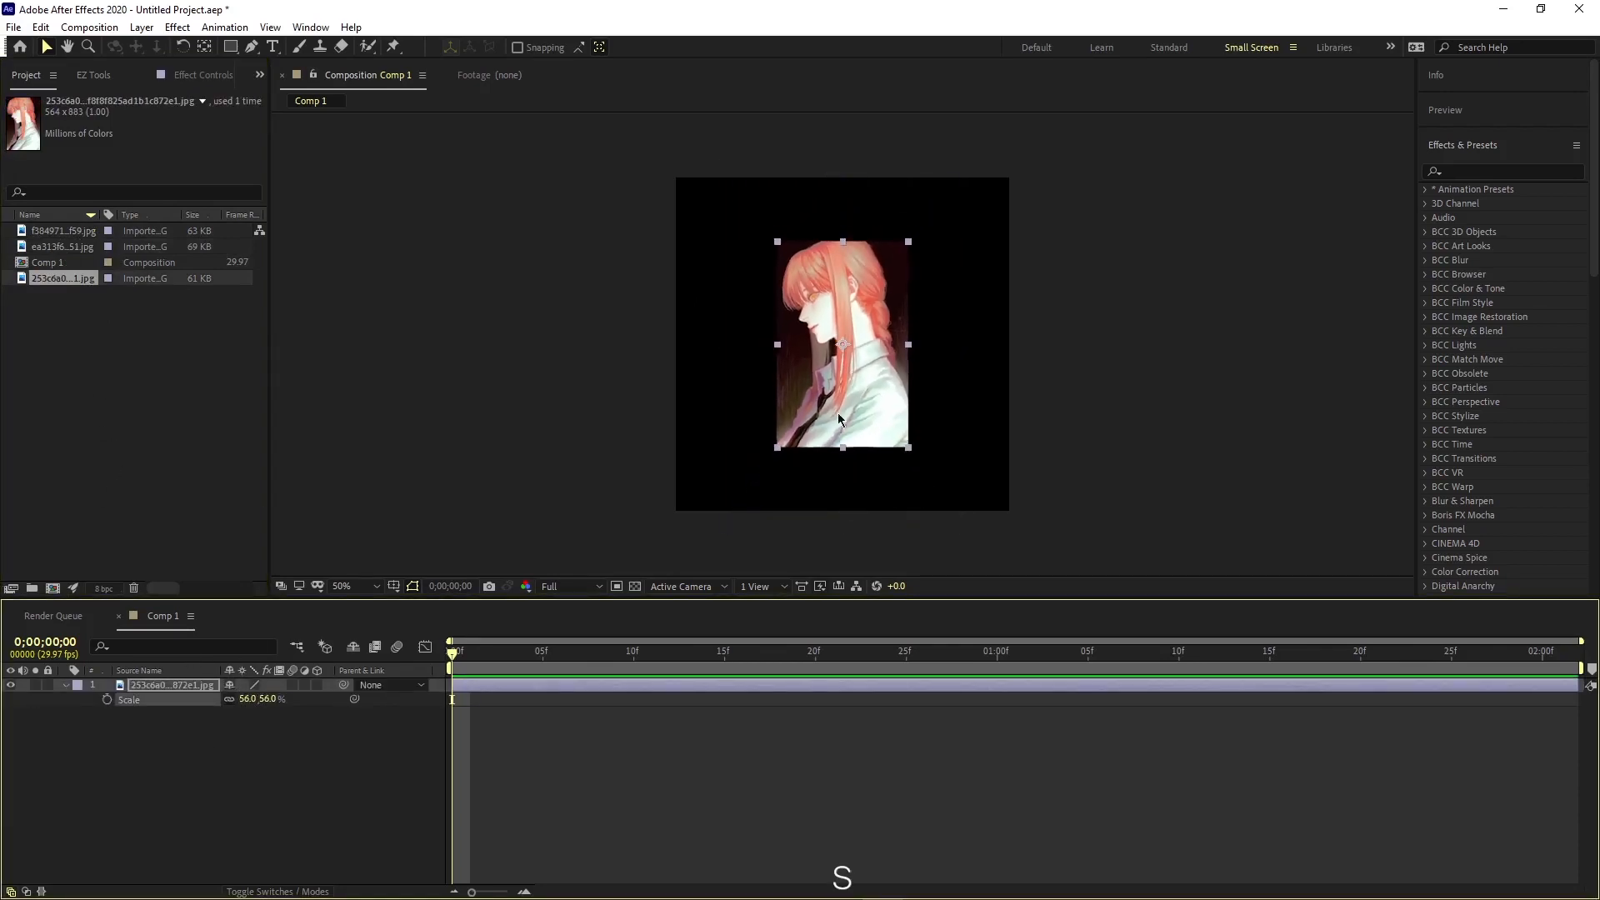
Step: Nudge the image slightly off centre, show the proportional grid and scale the image layer to 67%
mouse_move(852, 370)
left_mouse_down()
mouse_move(771, 371)
mouse_move(839, 372)
left_mouse_up()
left_click(400, 585)
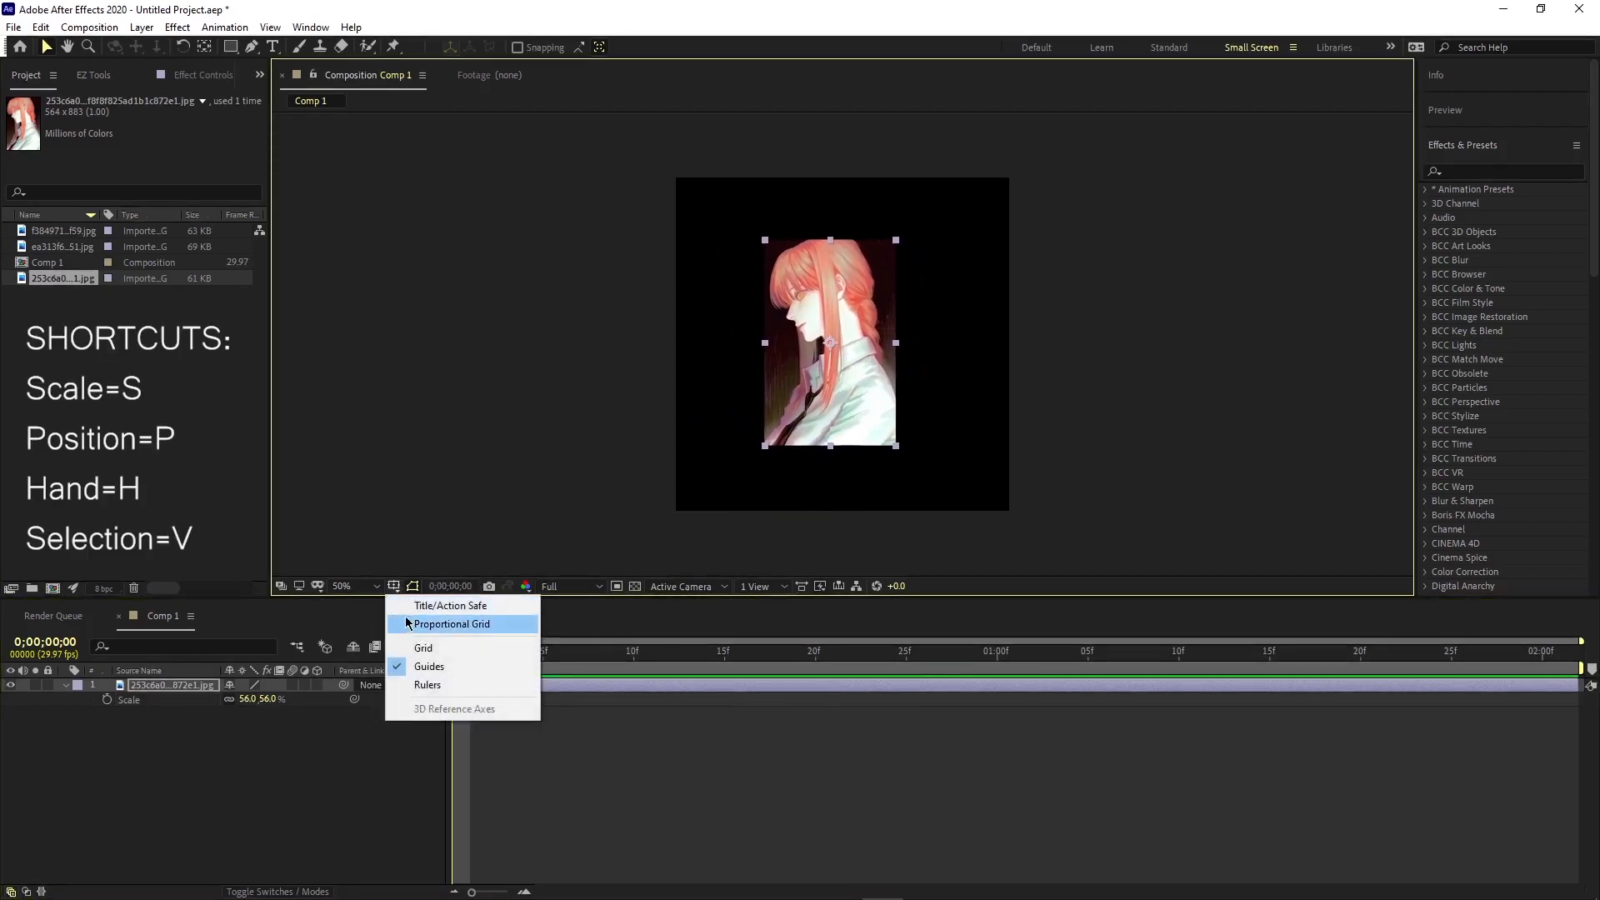
left_click(409, 625)
left_click_drag(252, 702, 246, 687)
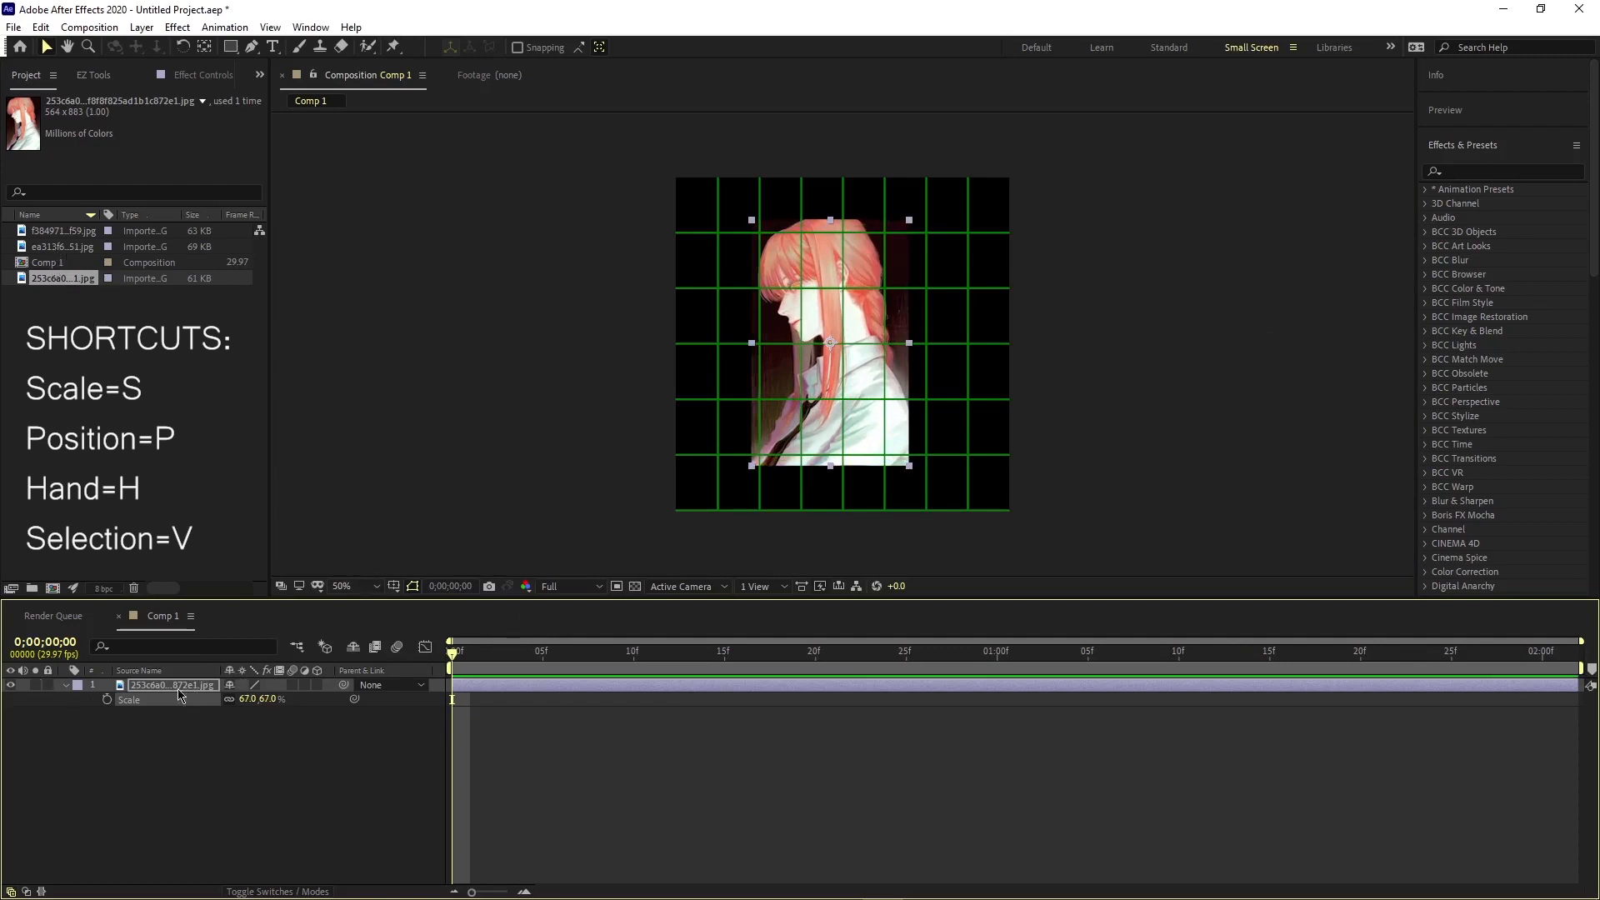
Step: Add the f384971…f59.jpg image above the first layer and scale it to 60%
left_click(37, 231)
left_click_drag(49, 233, 152, 688)
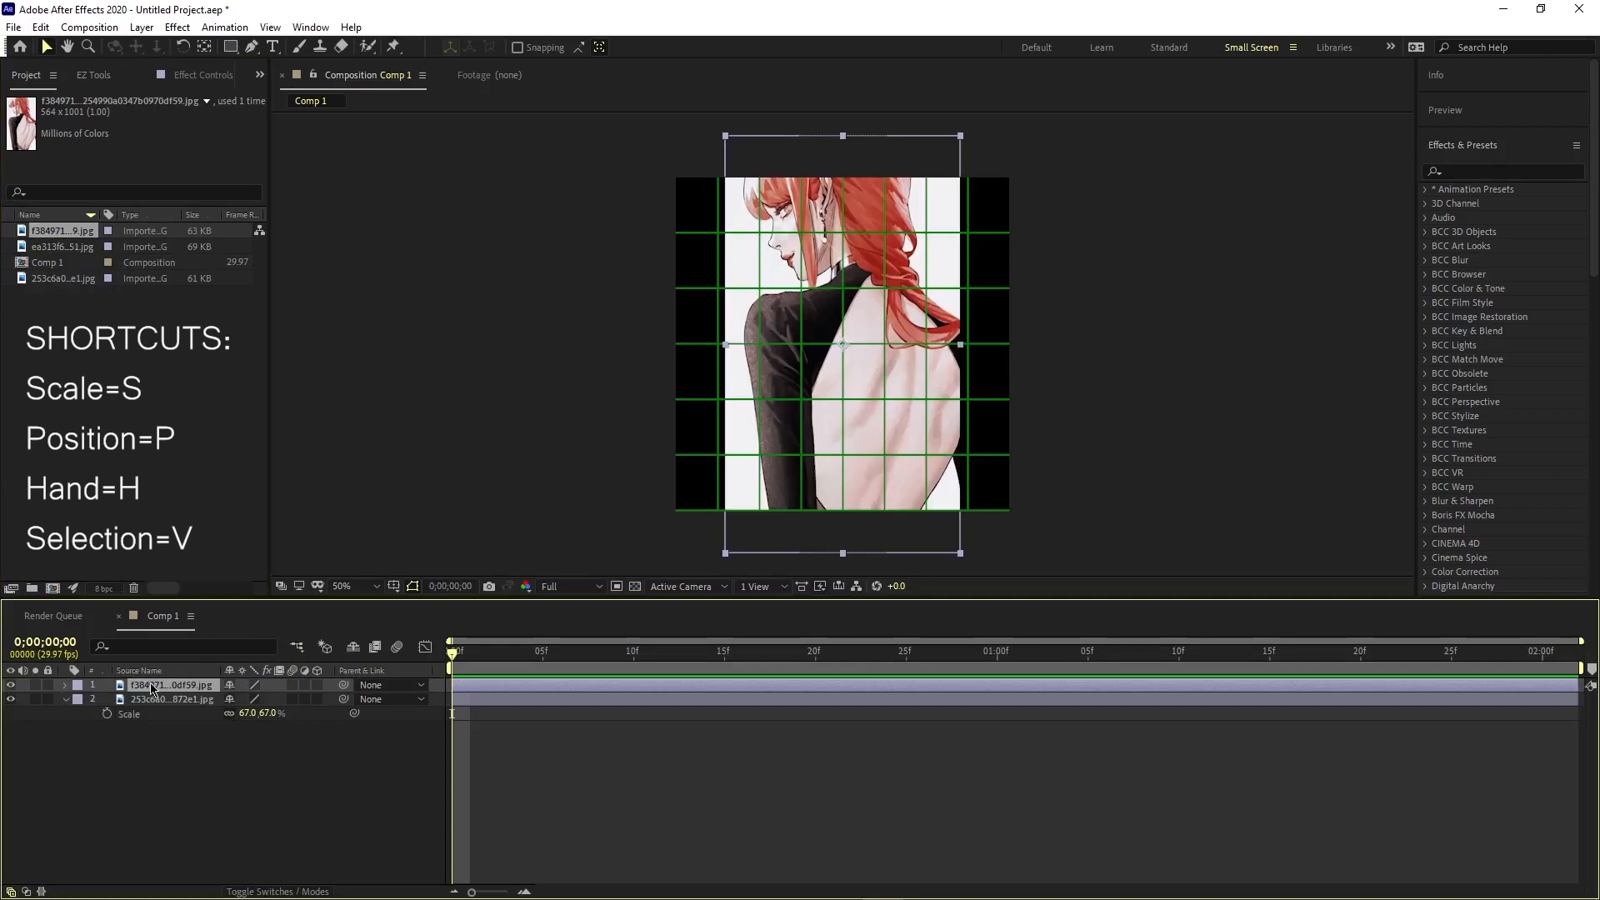
key("s")
left_click_drag(250, 698, 216, 693)
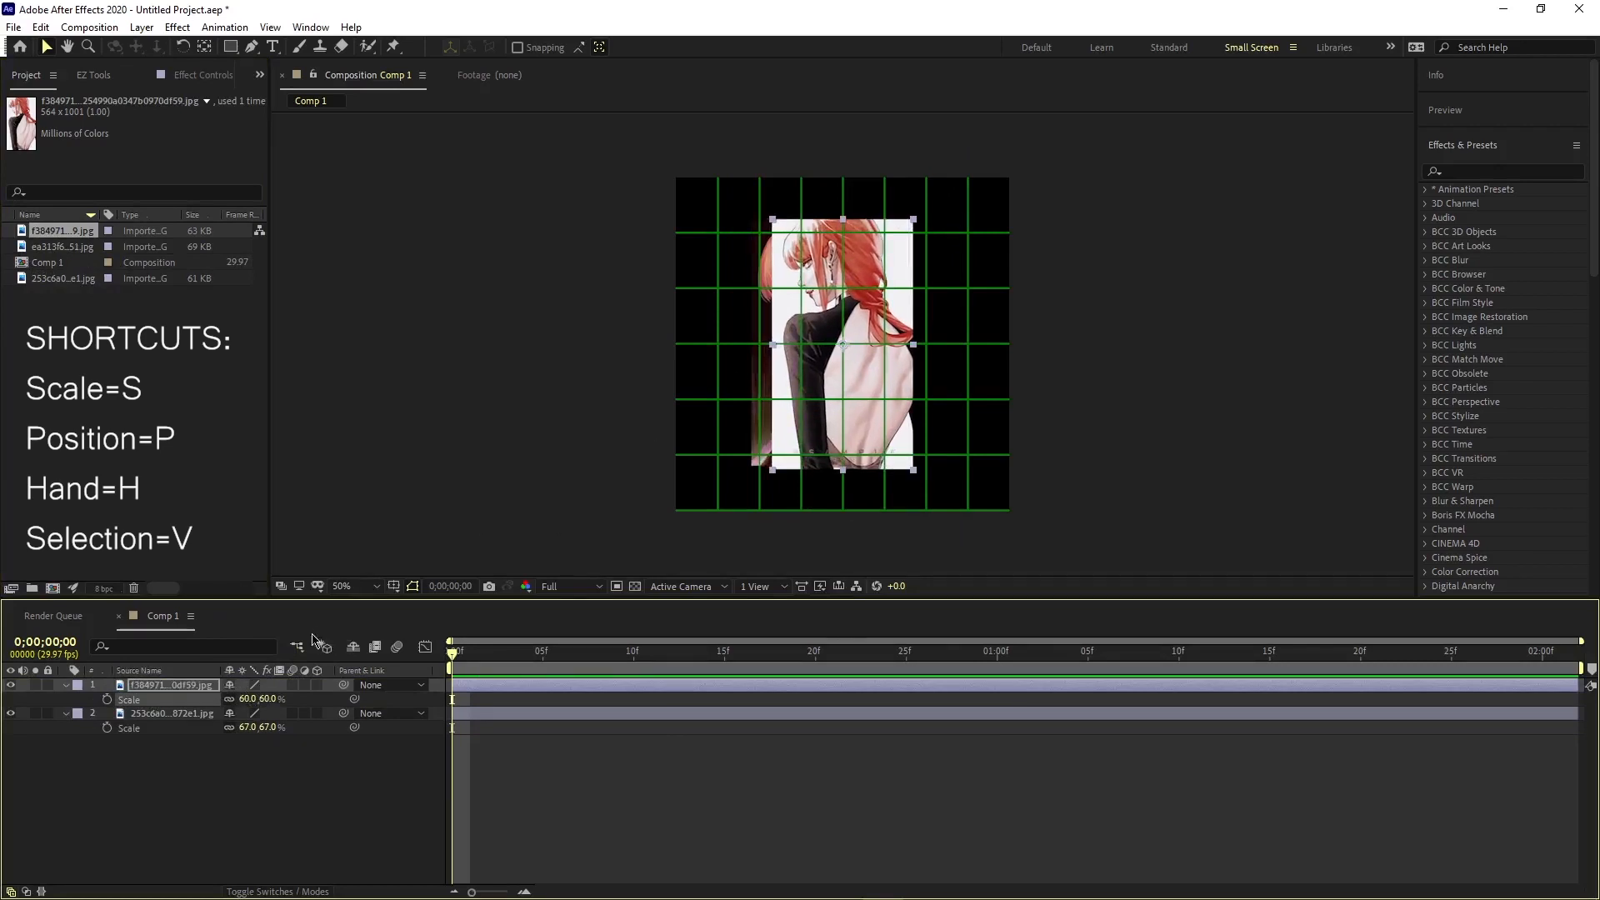
Step: Place the two images side by side, with f384971…f59.jpg at X position 668 and 253c6a0…e1.jpg at X position 216
key("p")
left_click_drag(236, 698, 543, 709)
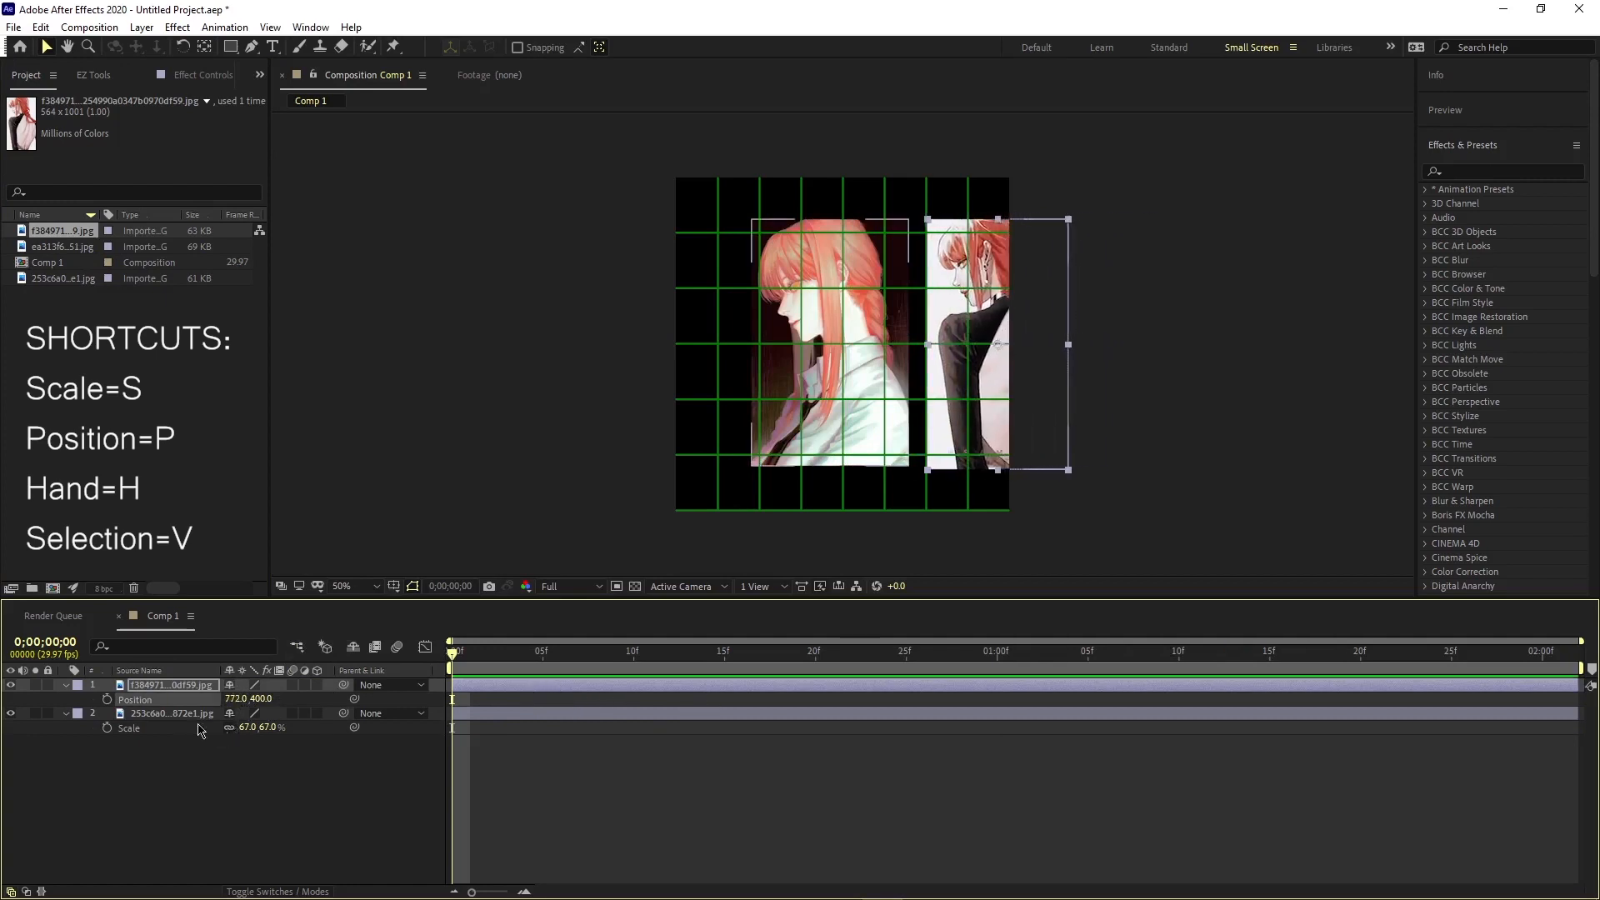
left_click(171, 714)
key("p")
left_click_drag(236, 727, 122, 748)
left_click_drag(240, 698, 125, 671)
left_click(682, 814)
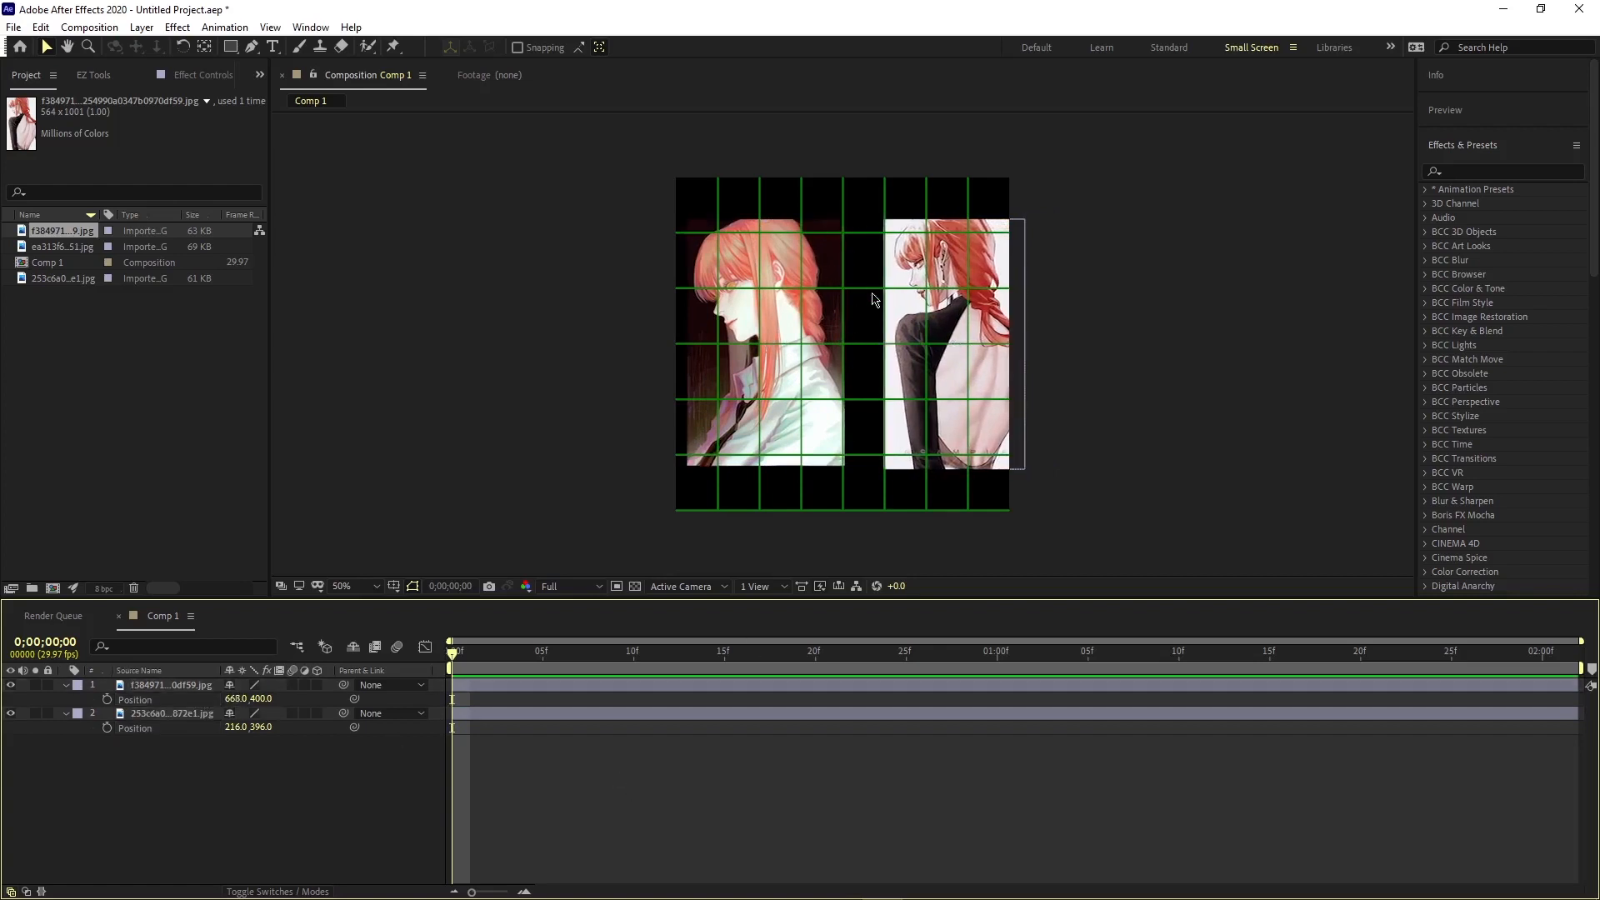
Step: Collapse the Position properties of both image layers and add a new null object to the composition
left_click(212, 703)
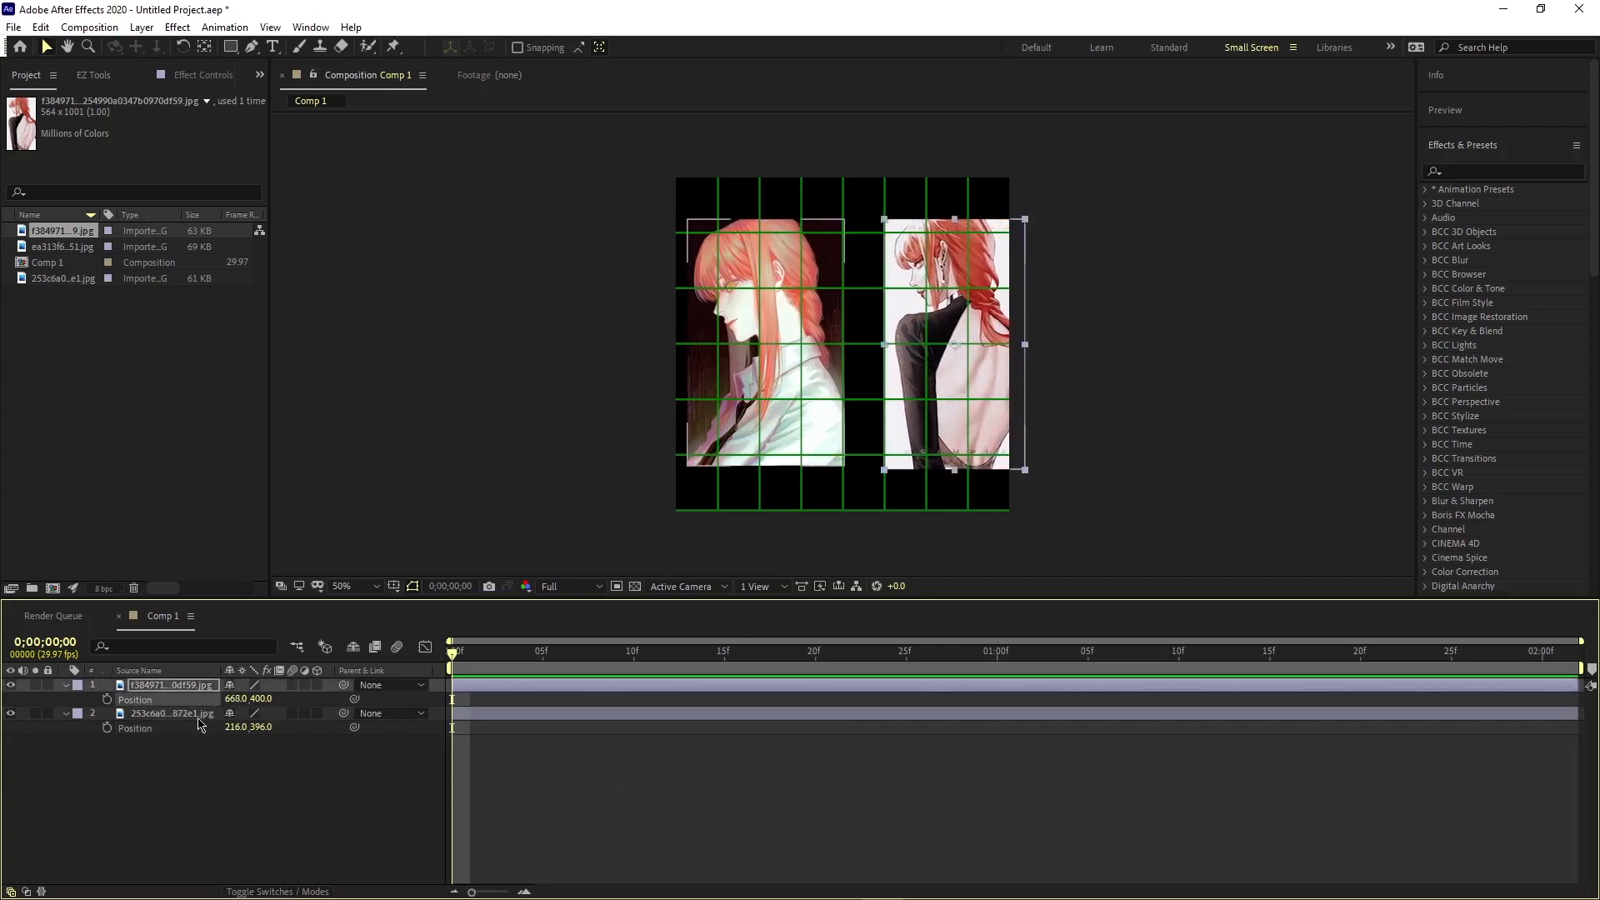
key("p")
left_click(173, 703)
key("p")
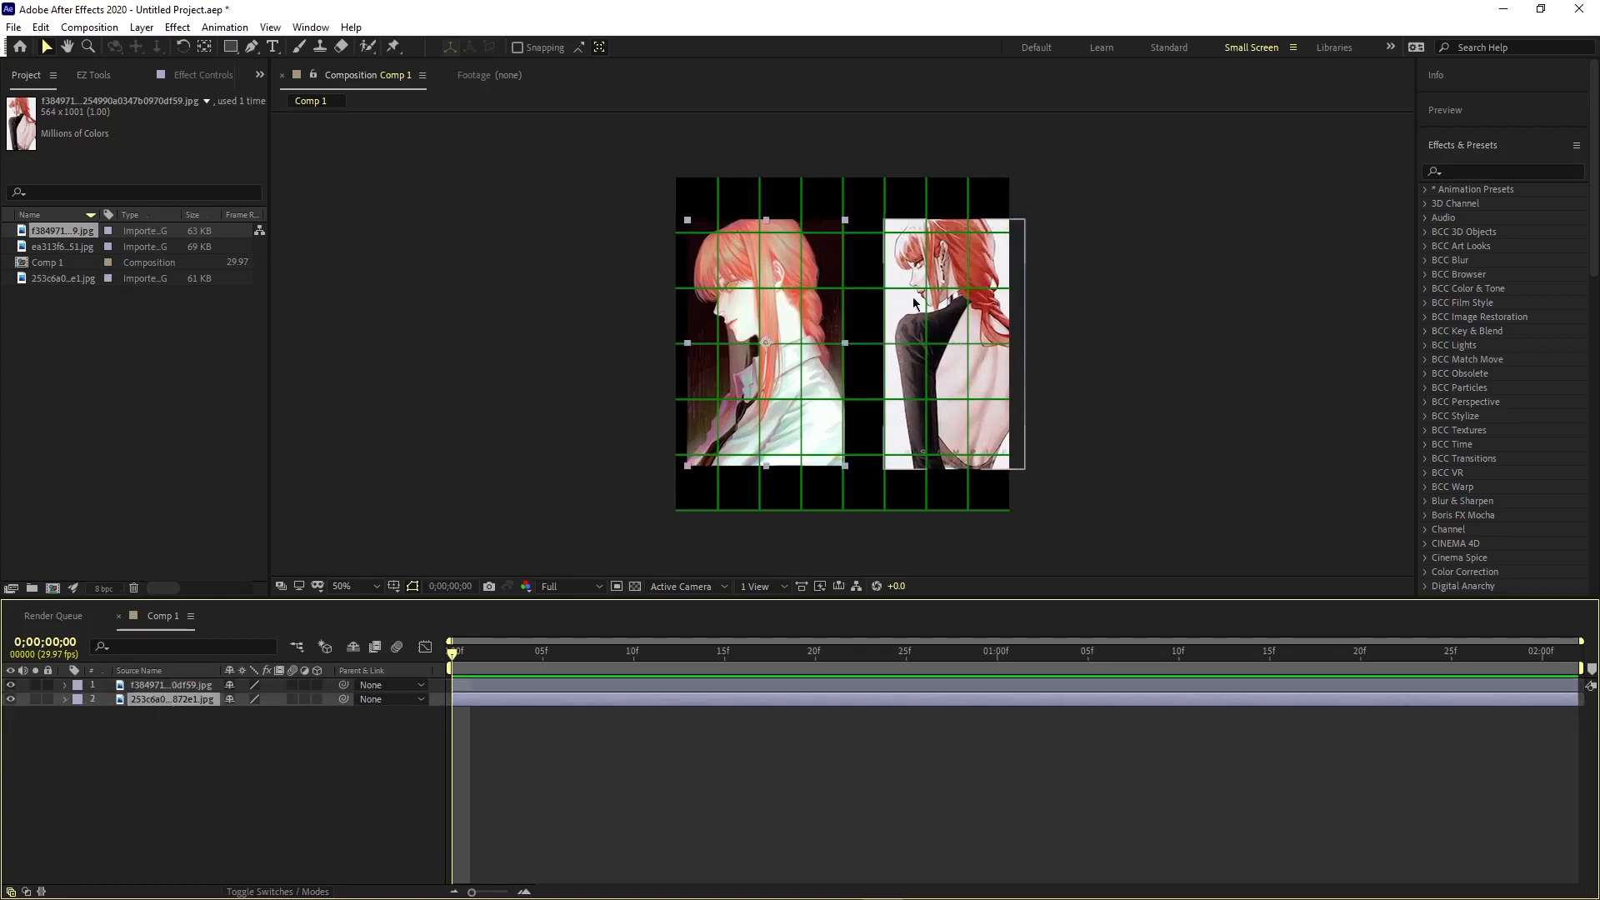
left_click(283, 788)
right_click(294, 751)
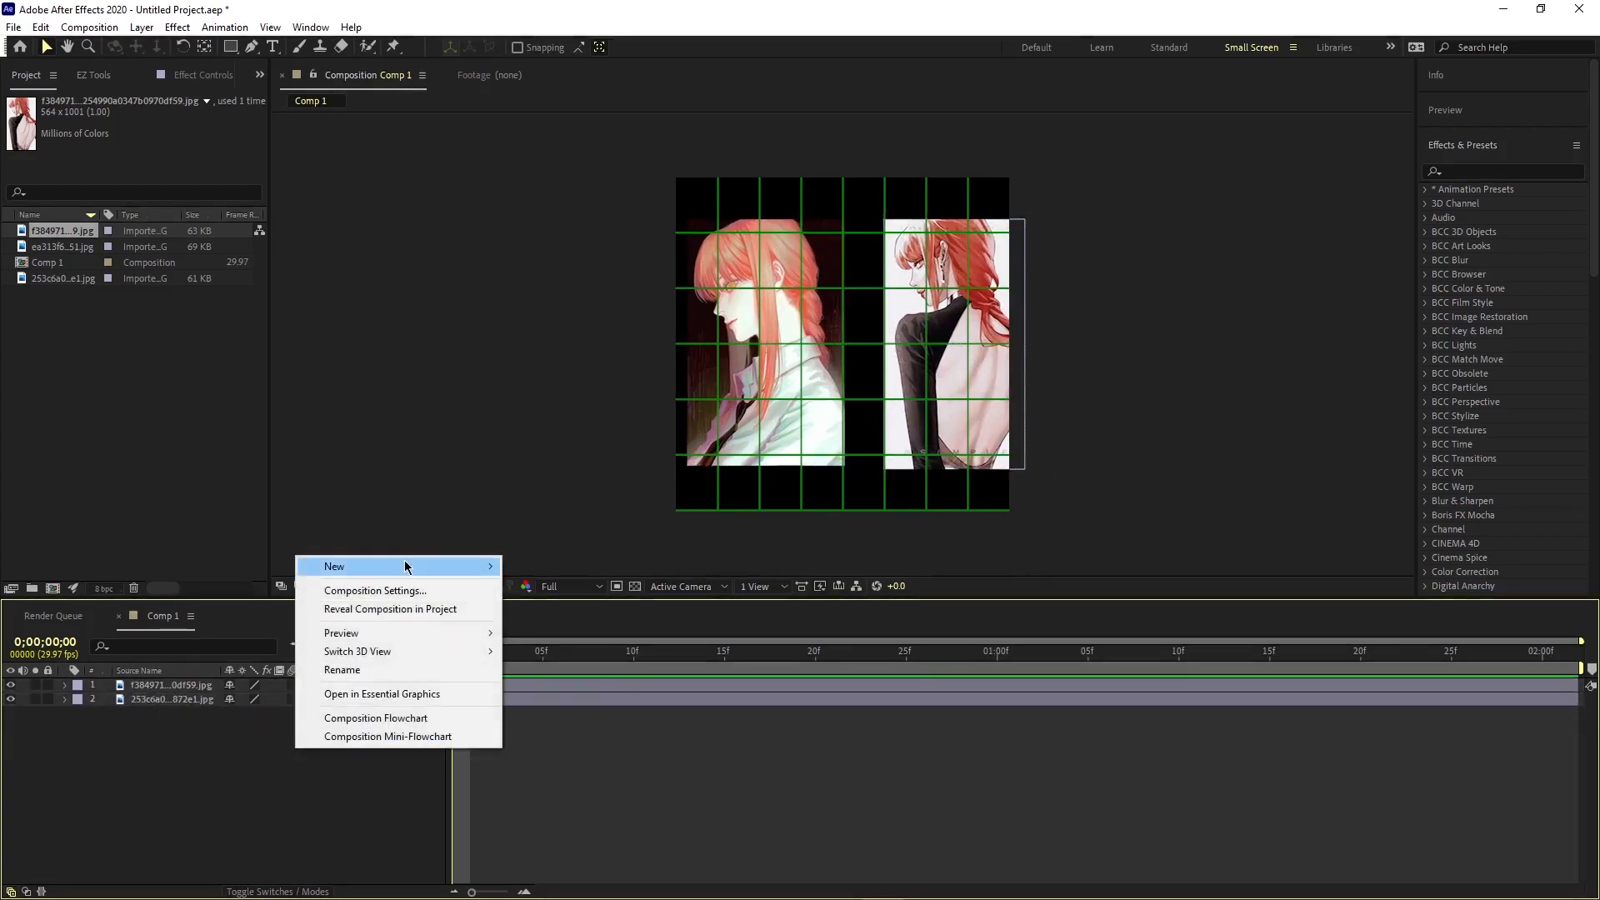
mouse_move(403, 565)
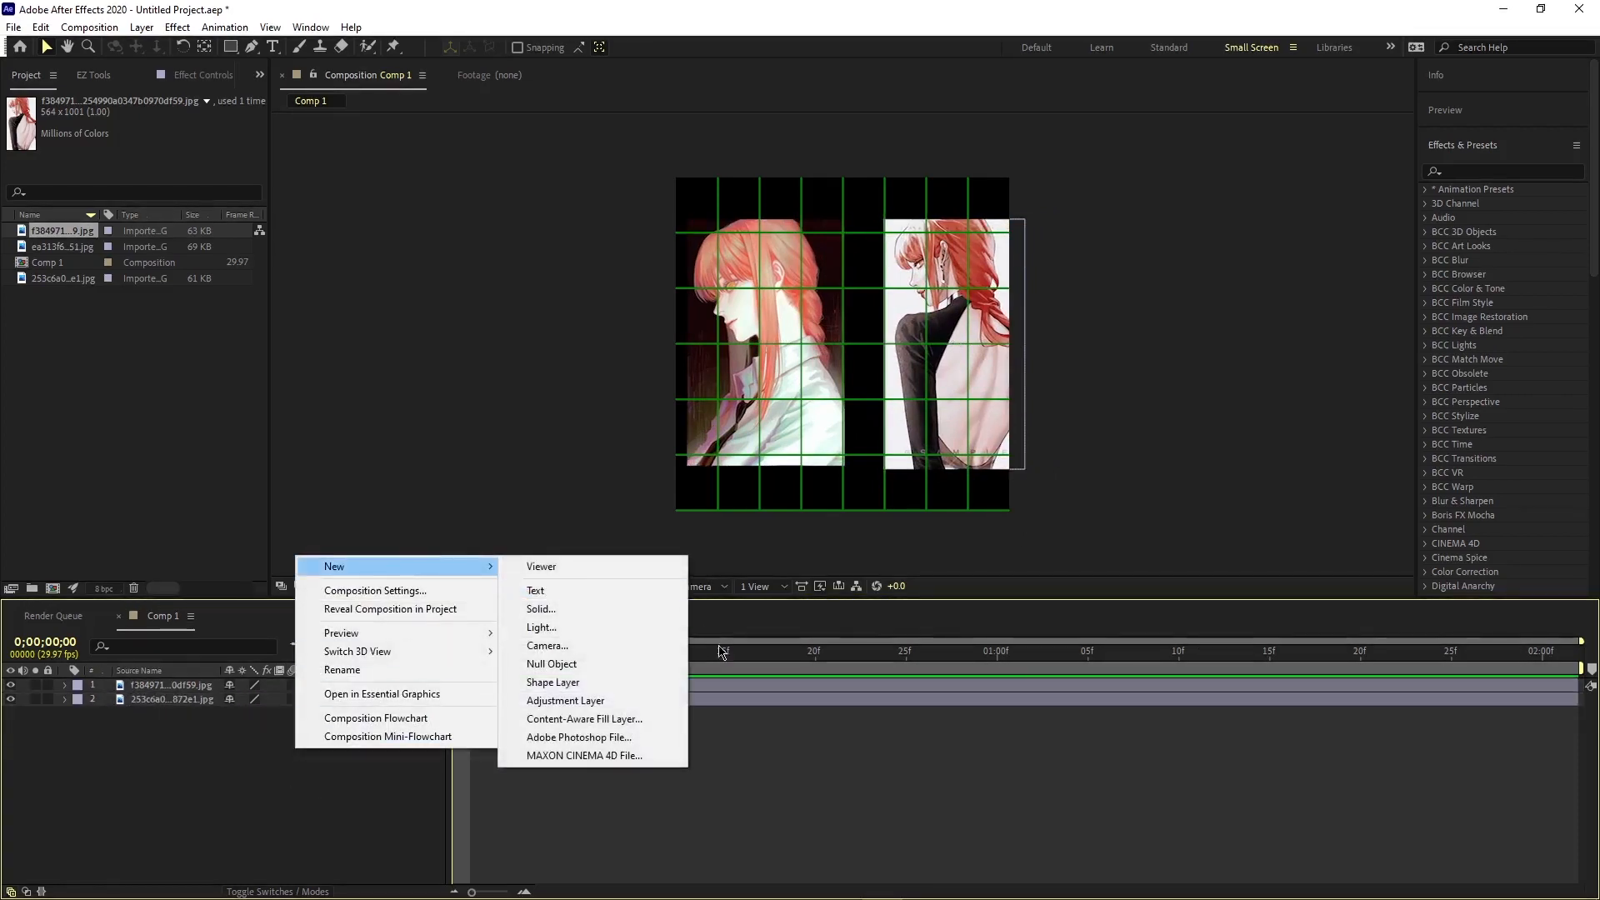
left_click(575, 663)
Step: Parent both image layers to Null 1
left_click_drag(186, 776, 198, 700)
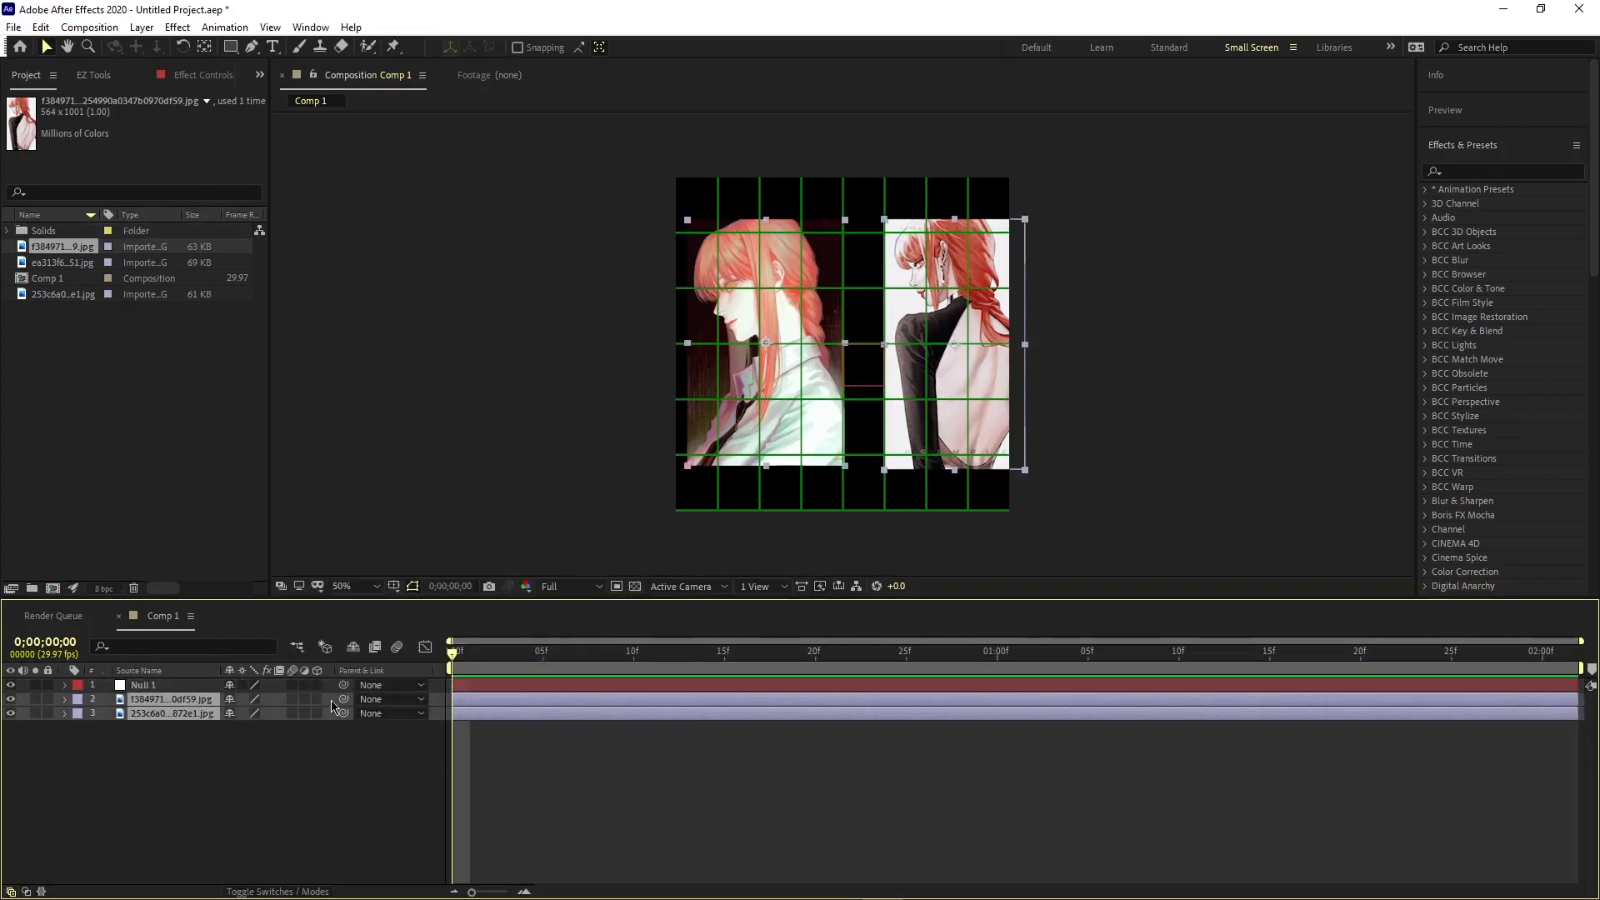
left_click_drag(342, 701, 180, 692)
left_click(200, 758)
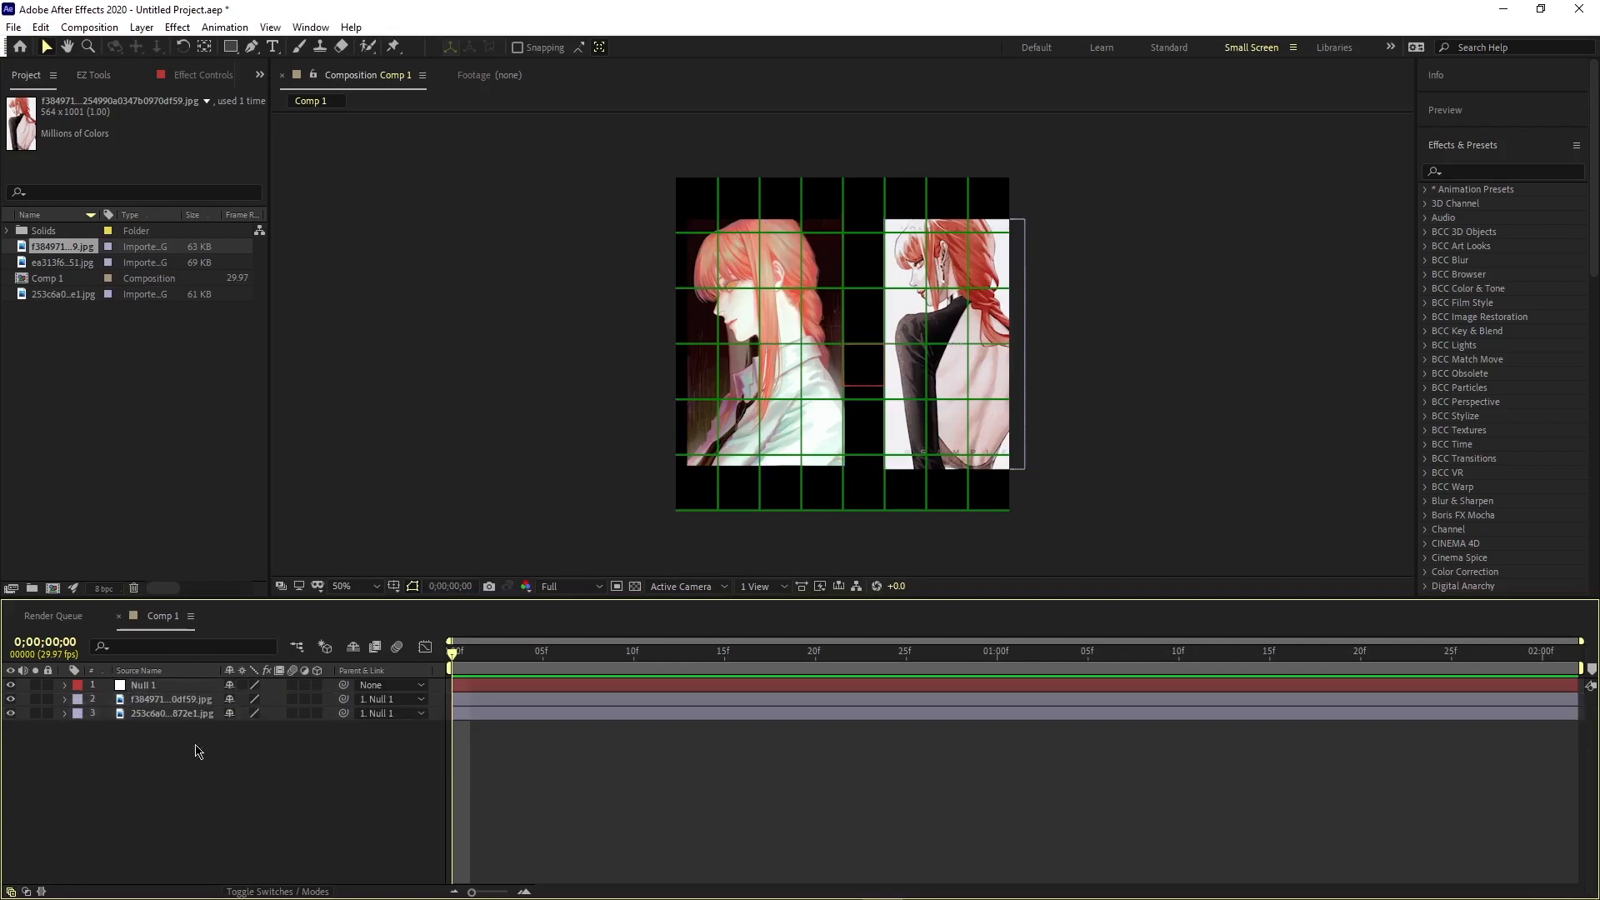
Step: Shift Null 1 to X position -36 so that the parented images slide left
left_click(177, 685)
key("p")
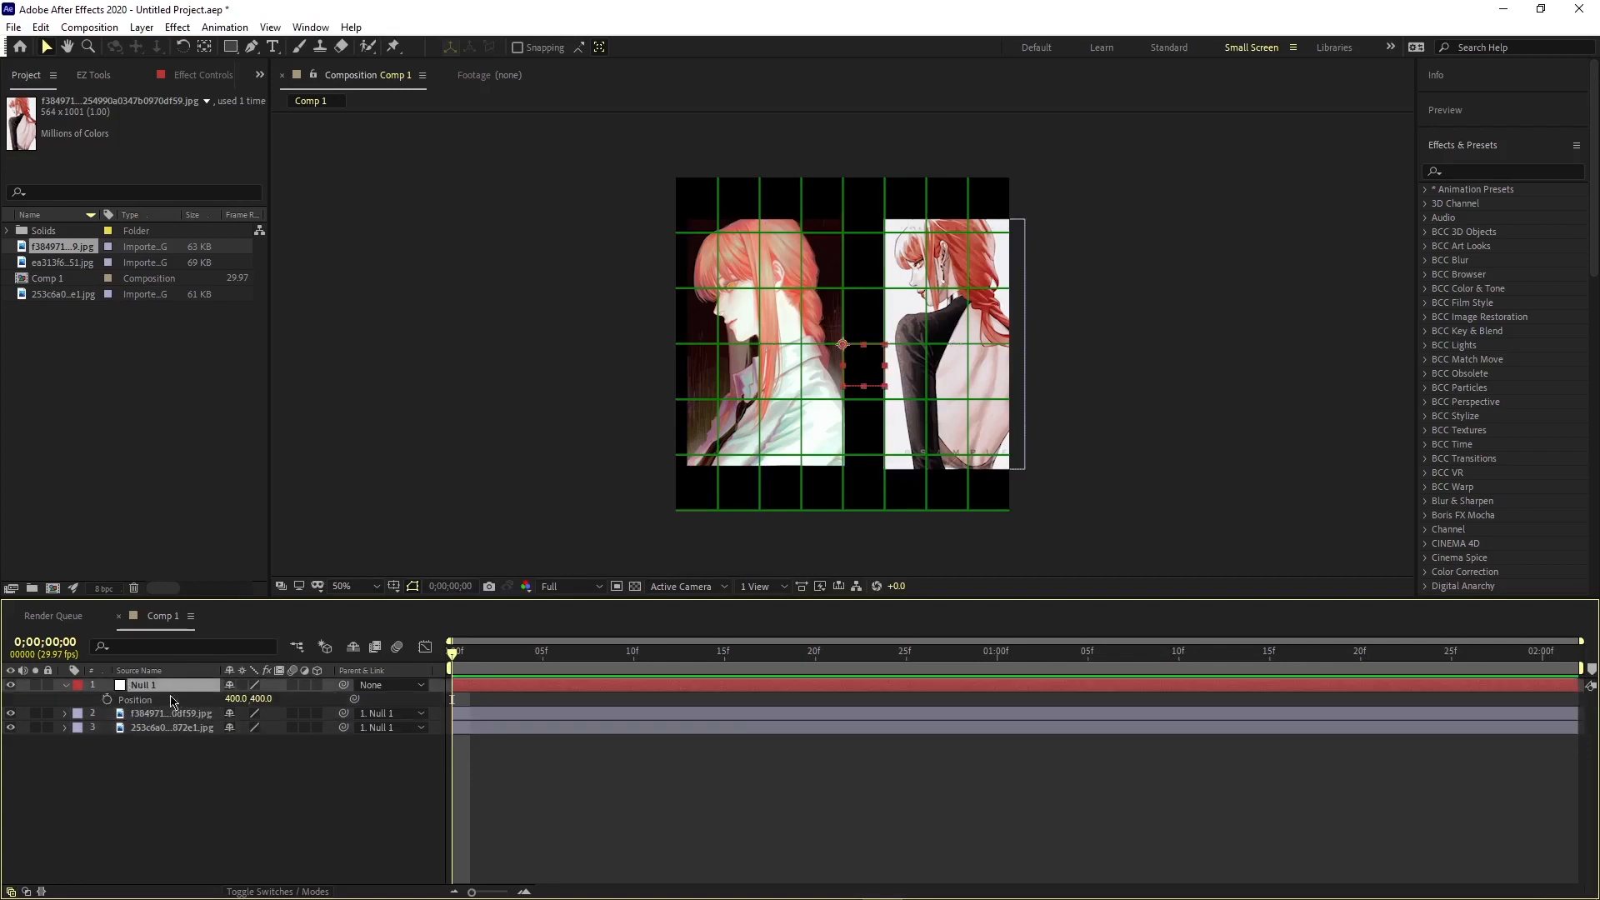
left_click_drag(230, 699, 22, 748)
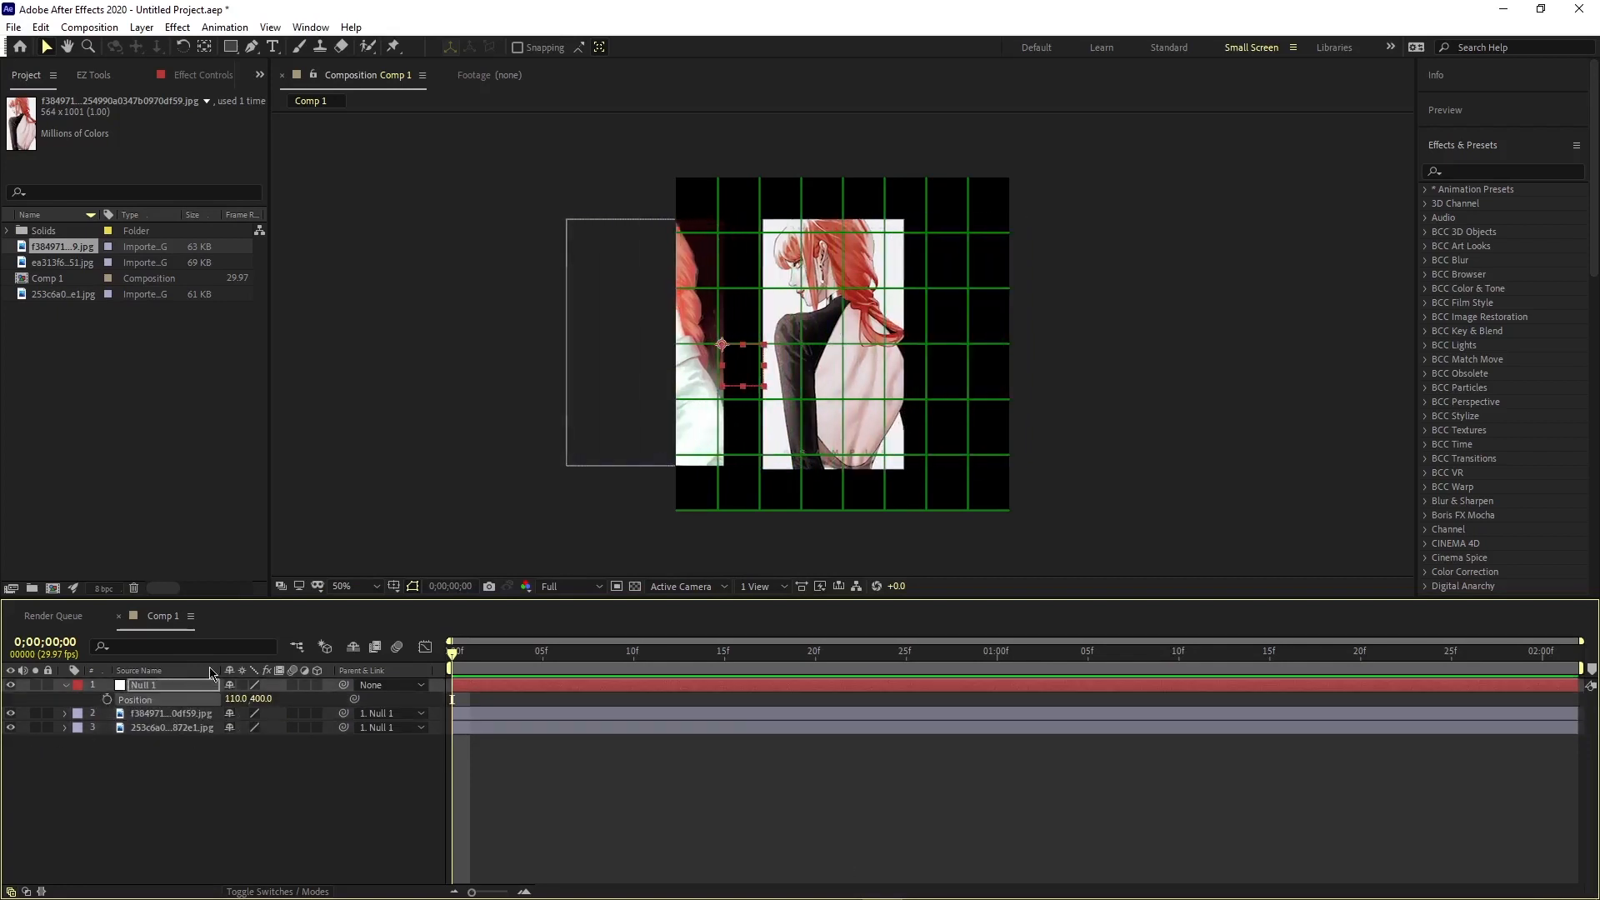
left_click_drag(234, 704, 161, 757)
left_click(161, 757)
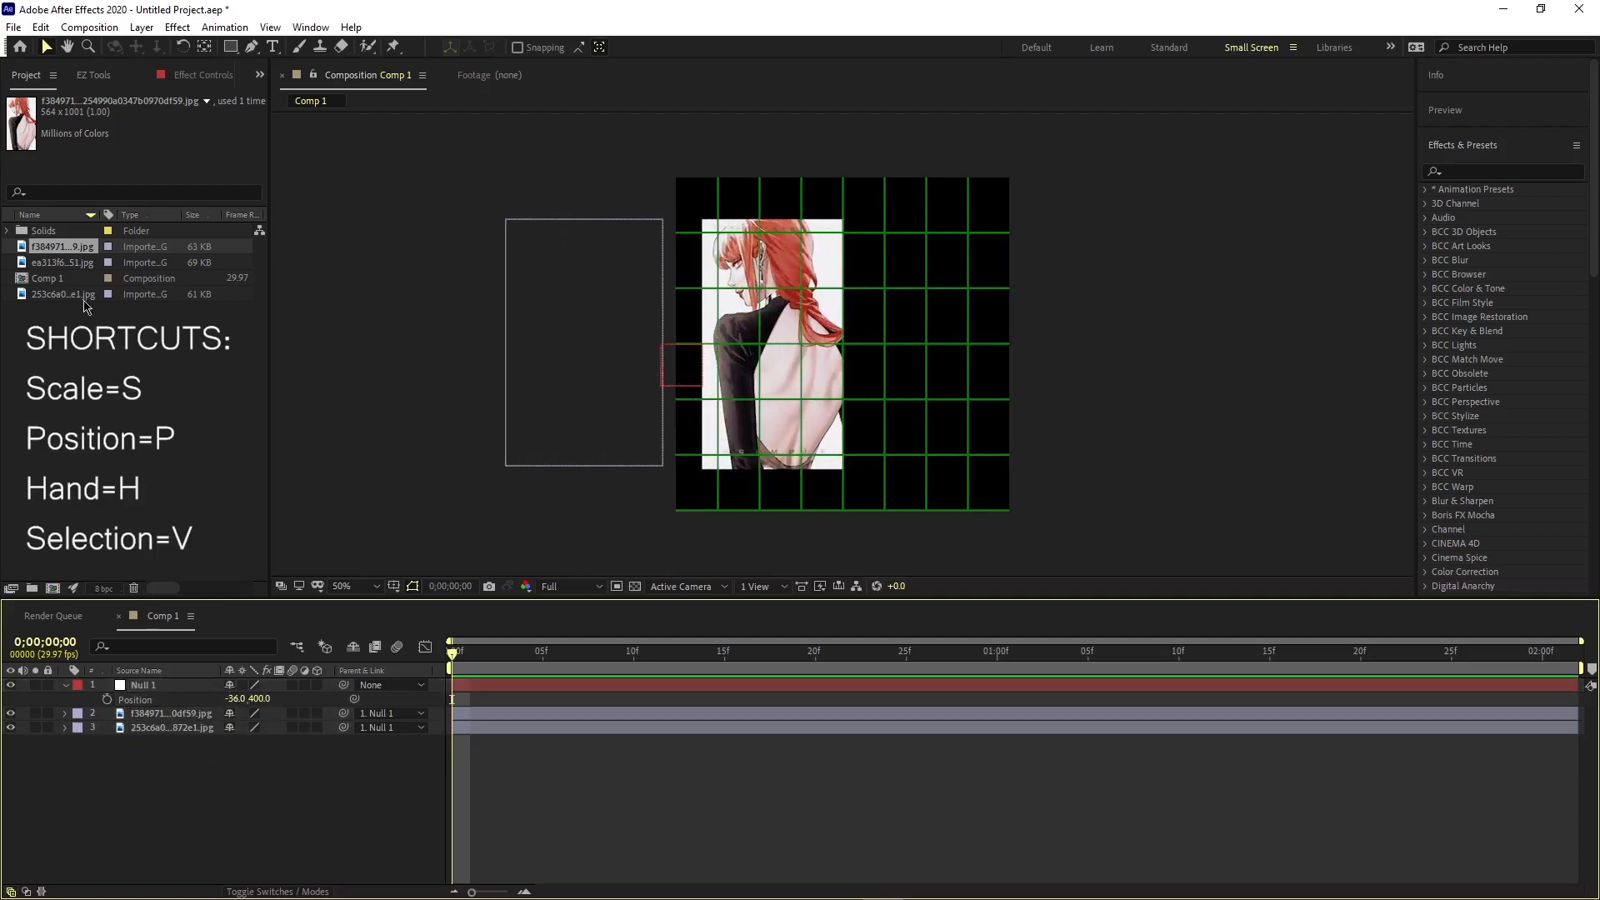
Step: Add ea313f6…51.jpg below Null 1, scale it to 61% and move it to X position 672
left_click(39, 298)
left_click(43, 264)
left_click_drag(43, 264, 218, 729)
key("s")
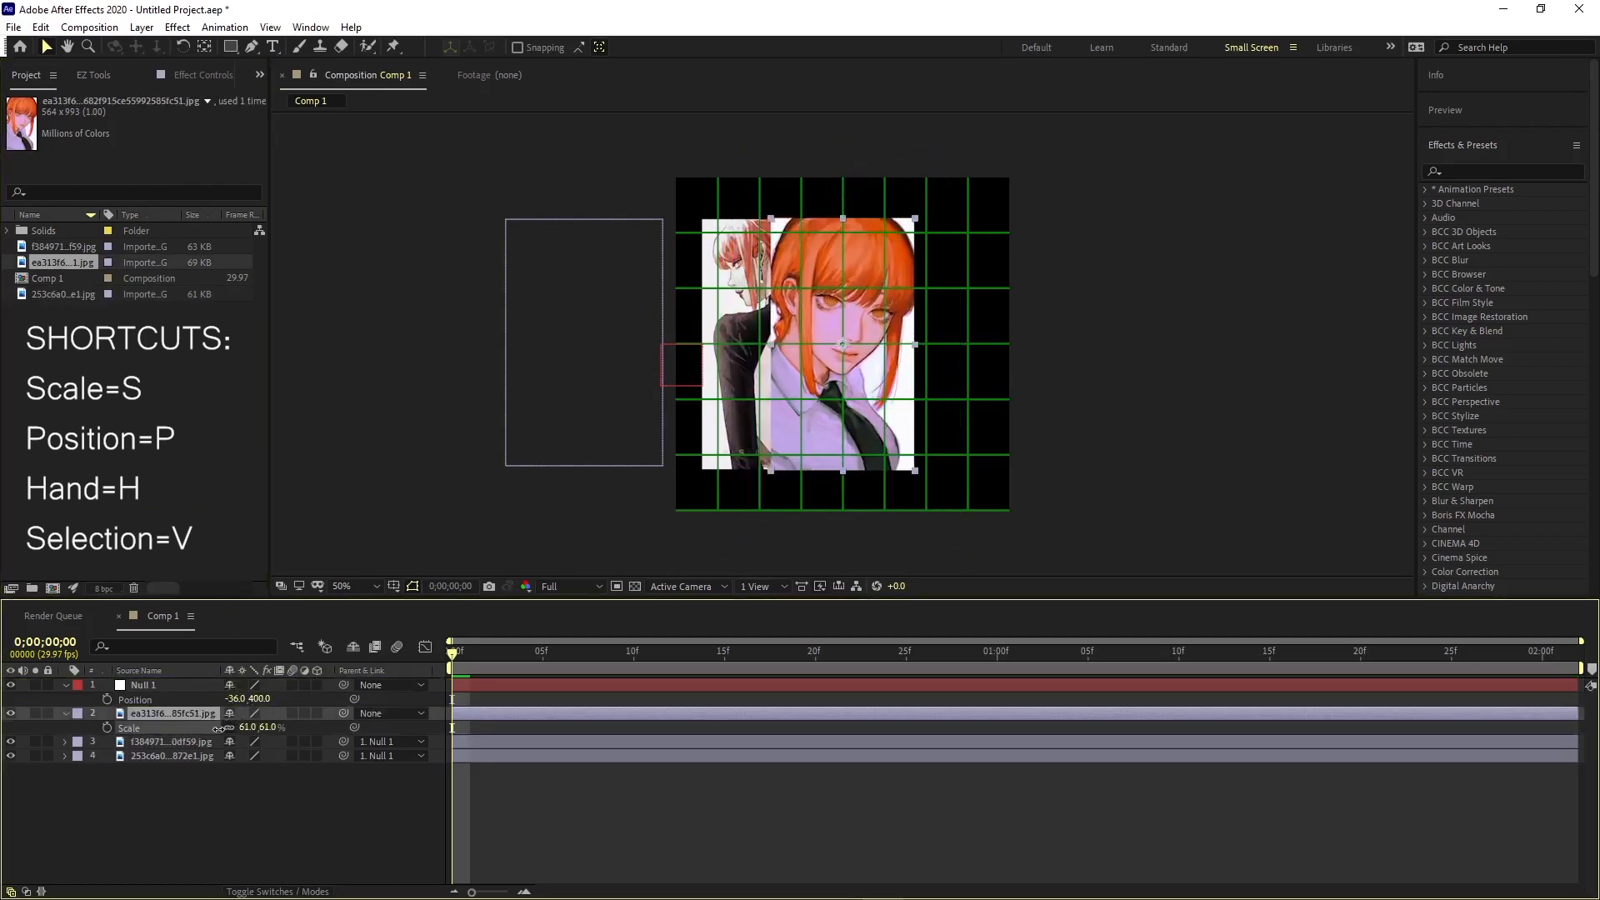
key("p")
left_click_drag(234, 727, 467, 728)
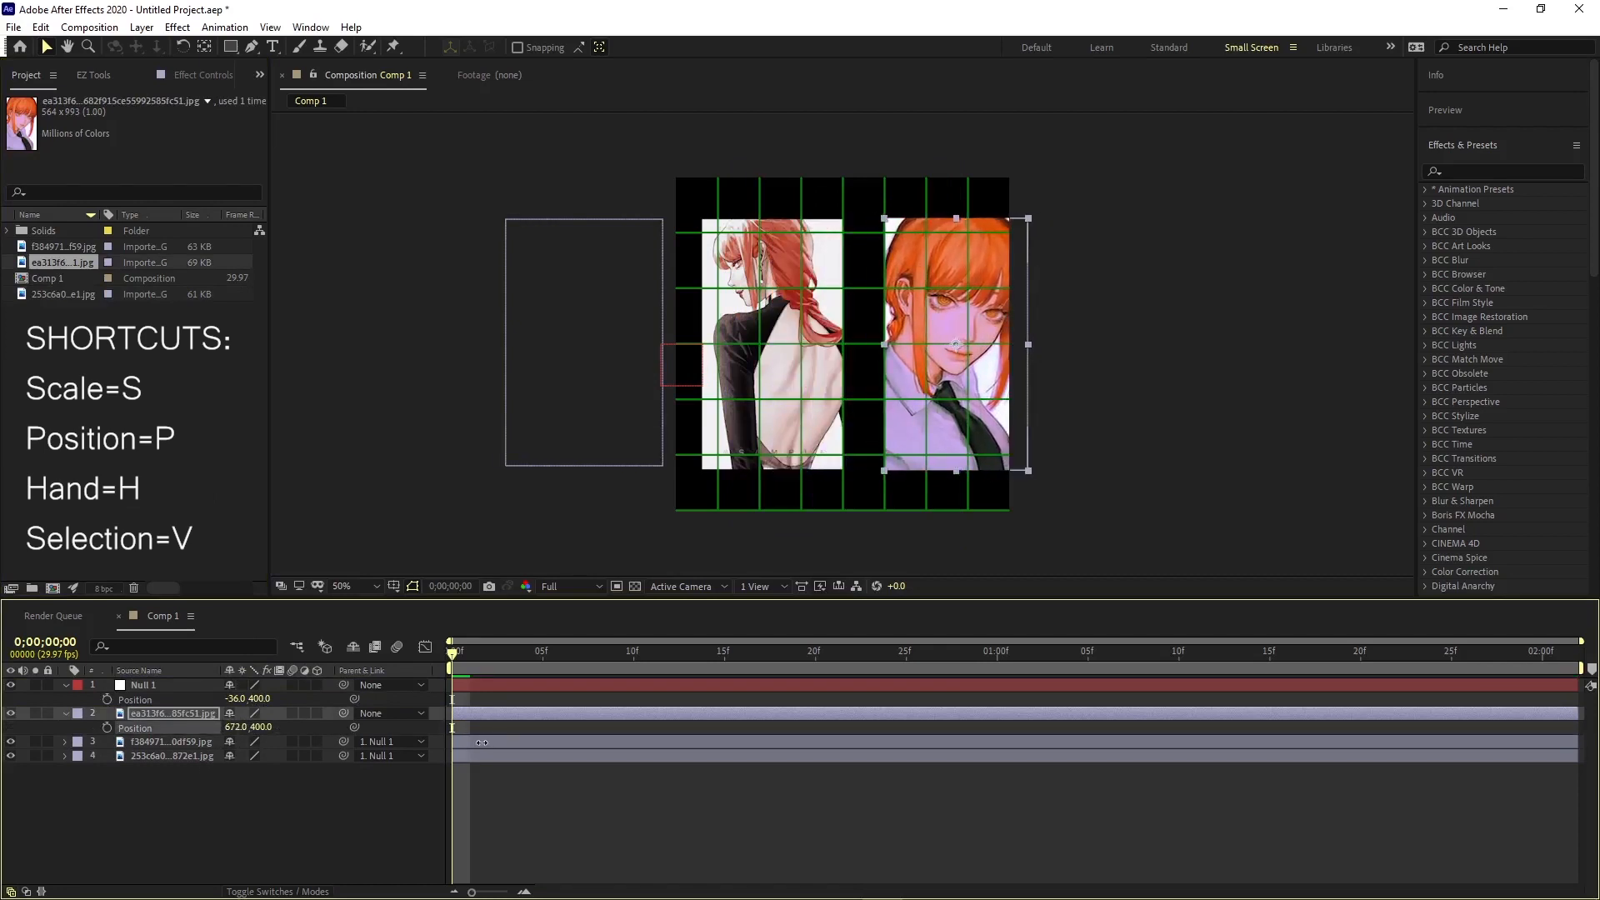
left_click(931, 828)
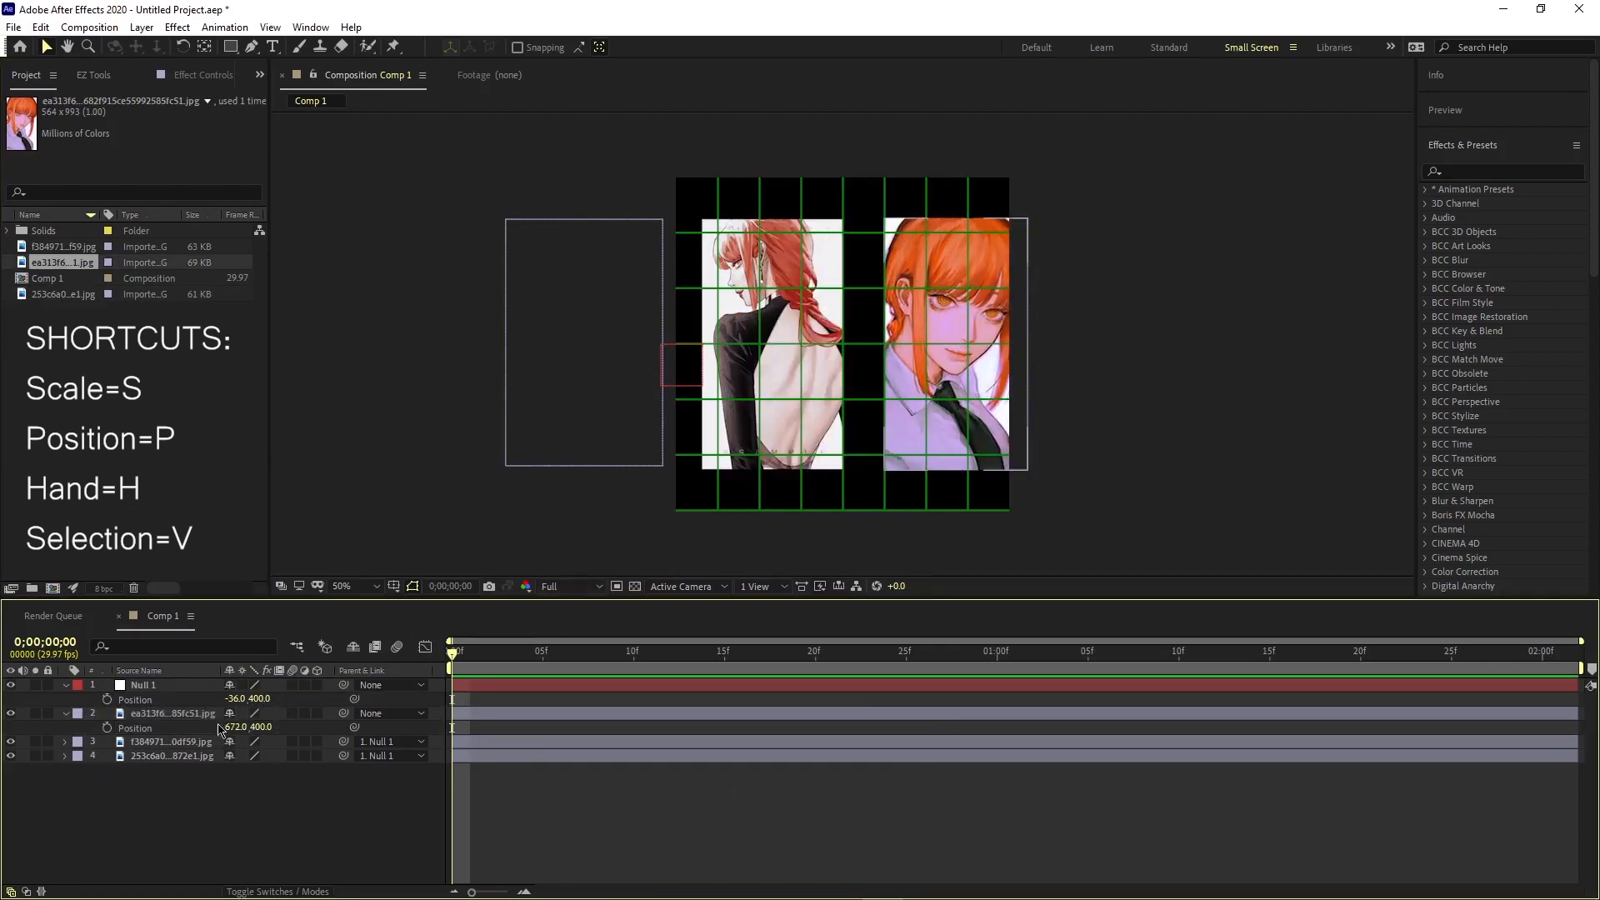
Step: Parent the ea313f6…51.jpg layer to Null 1 and move the null to X position 407
left_click(157, 716)
left_click_drag(342, 721, 164, 692)
left_click(164, 692)
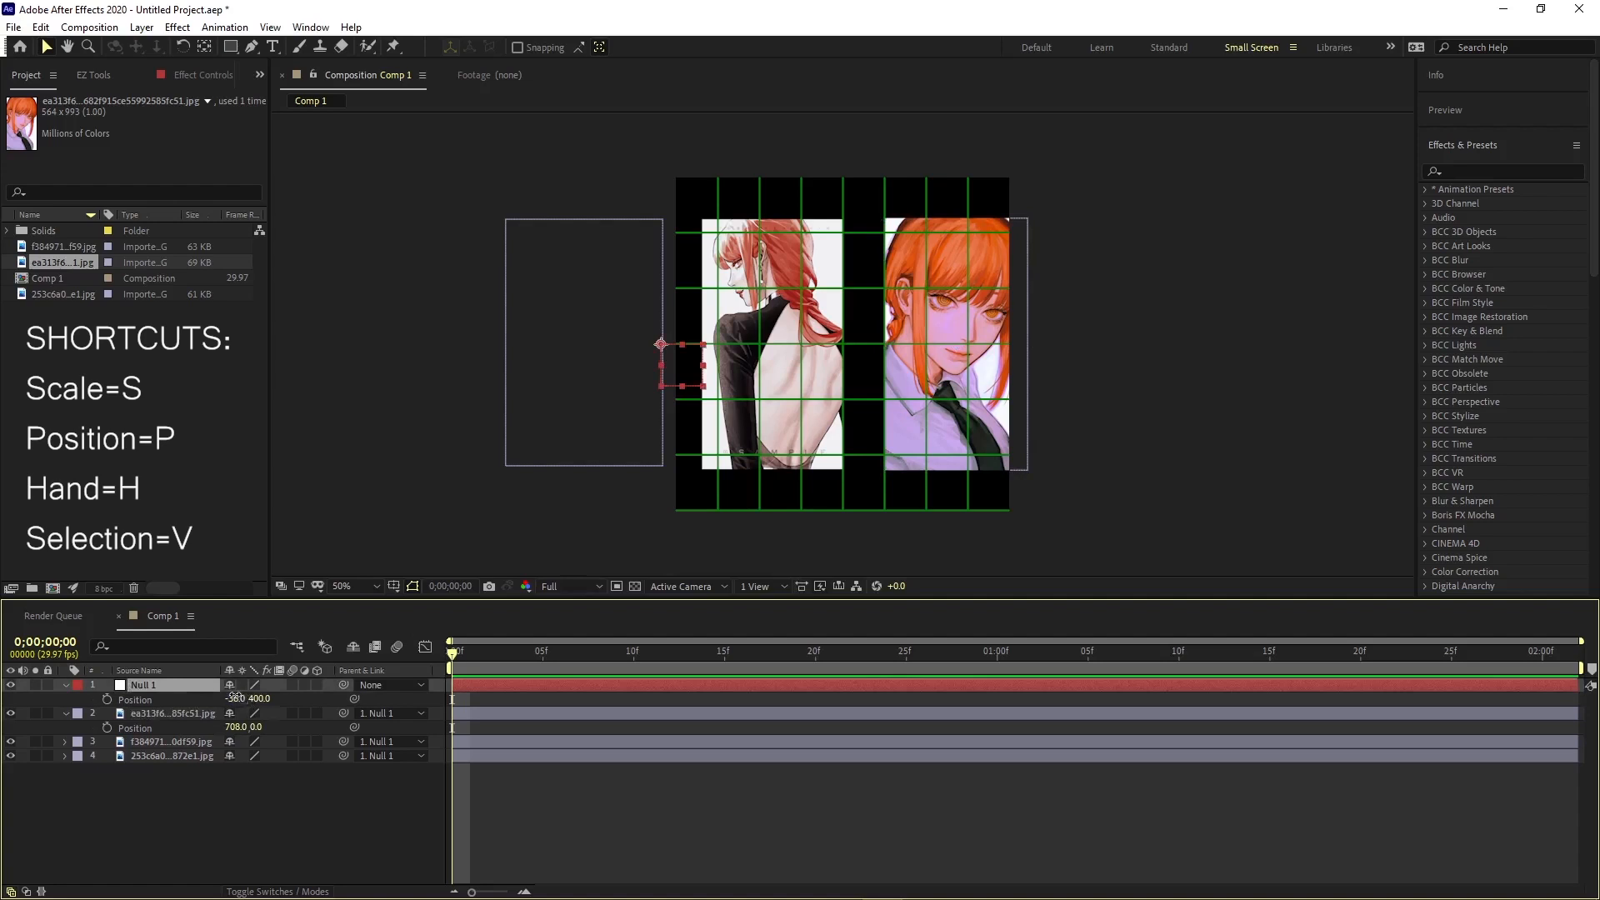
left_click_drag(233, 703, 717, 774)
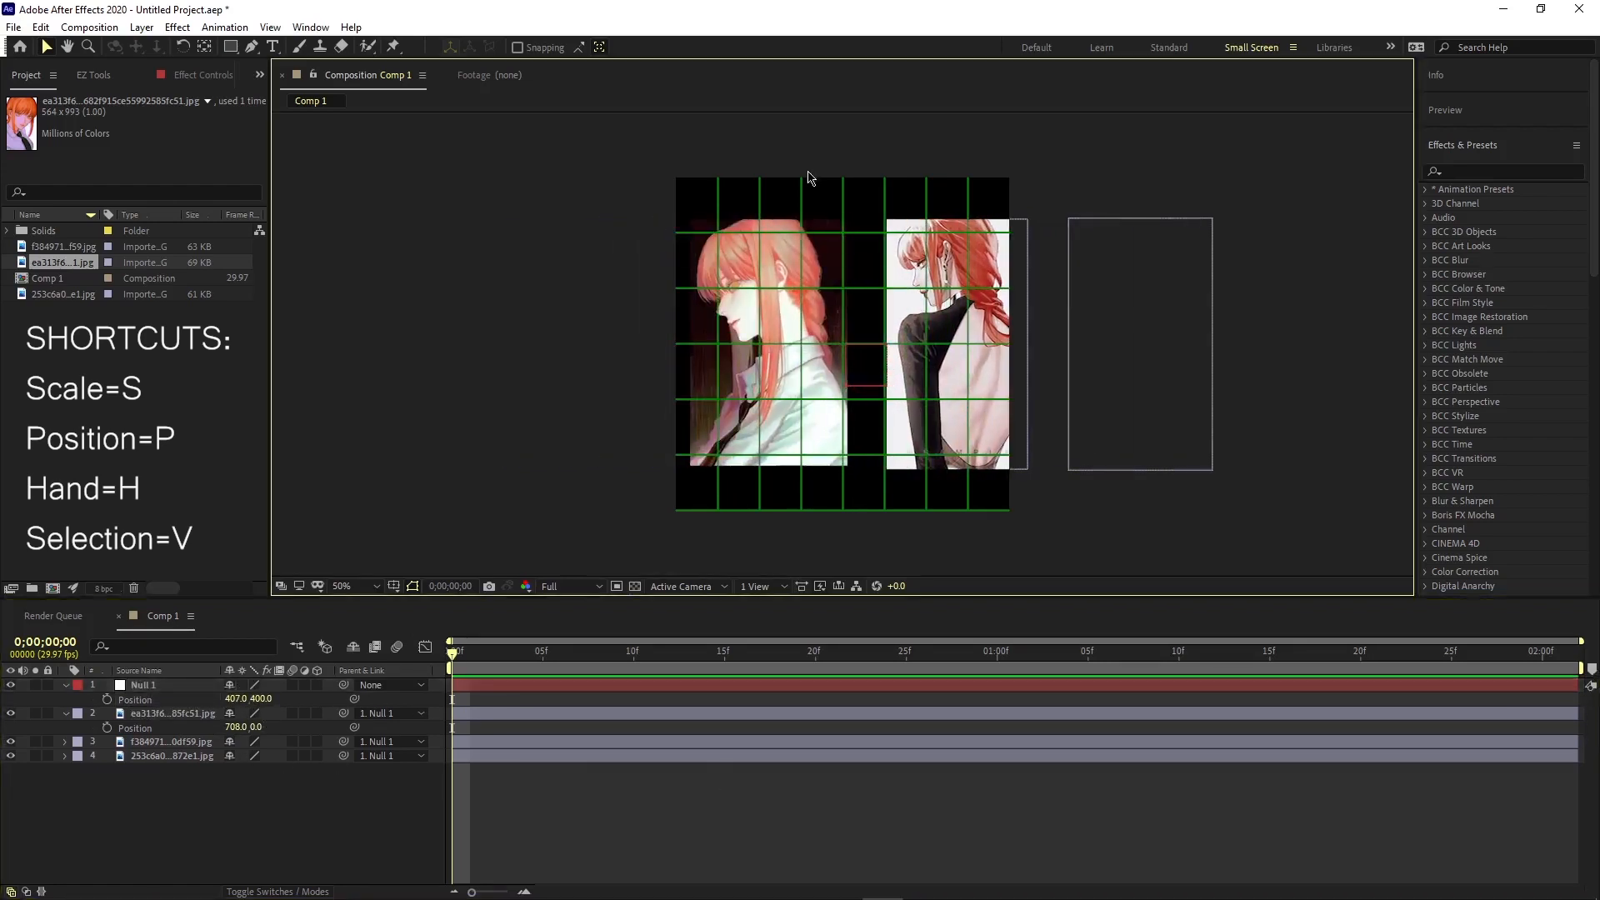
Step: Scale the 253c6a0…e1.jpg layer to 68% and move it right against the edge of the neighbouring image
left_click(167, 756)
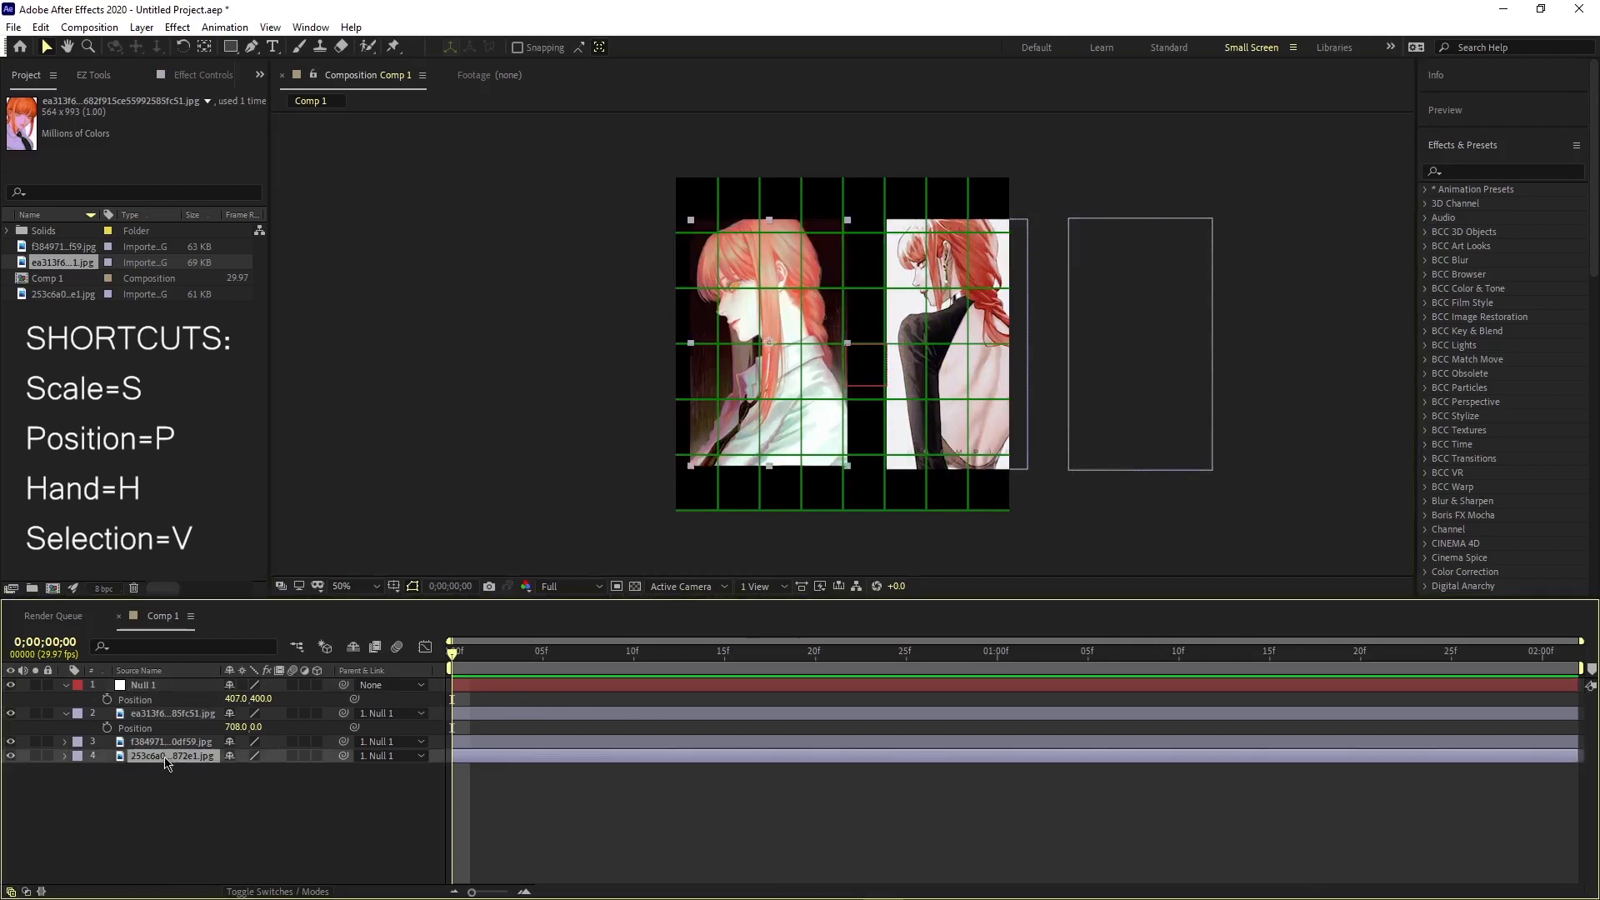
key("s")
left_click_drag(247, 770, 247, 770)
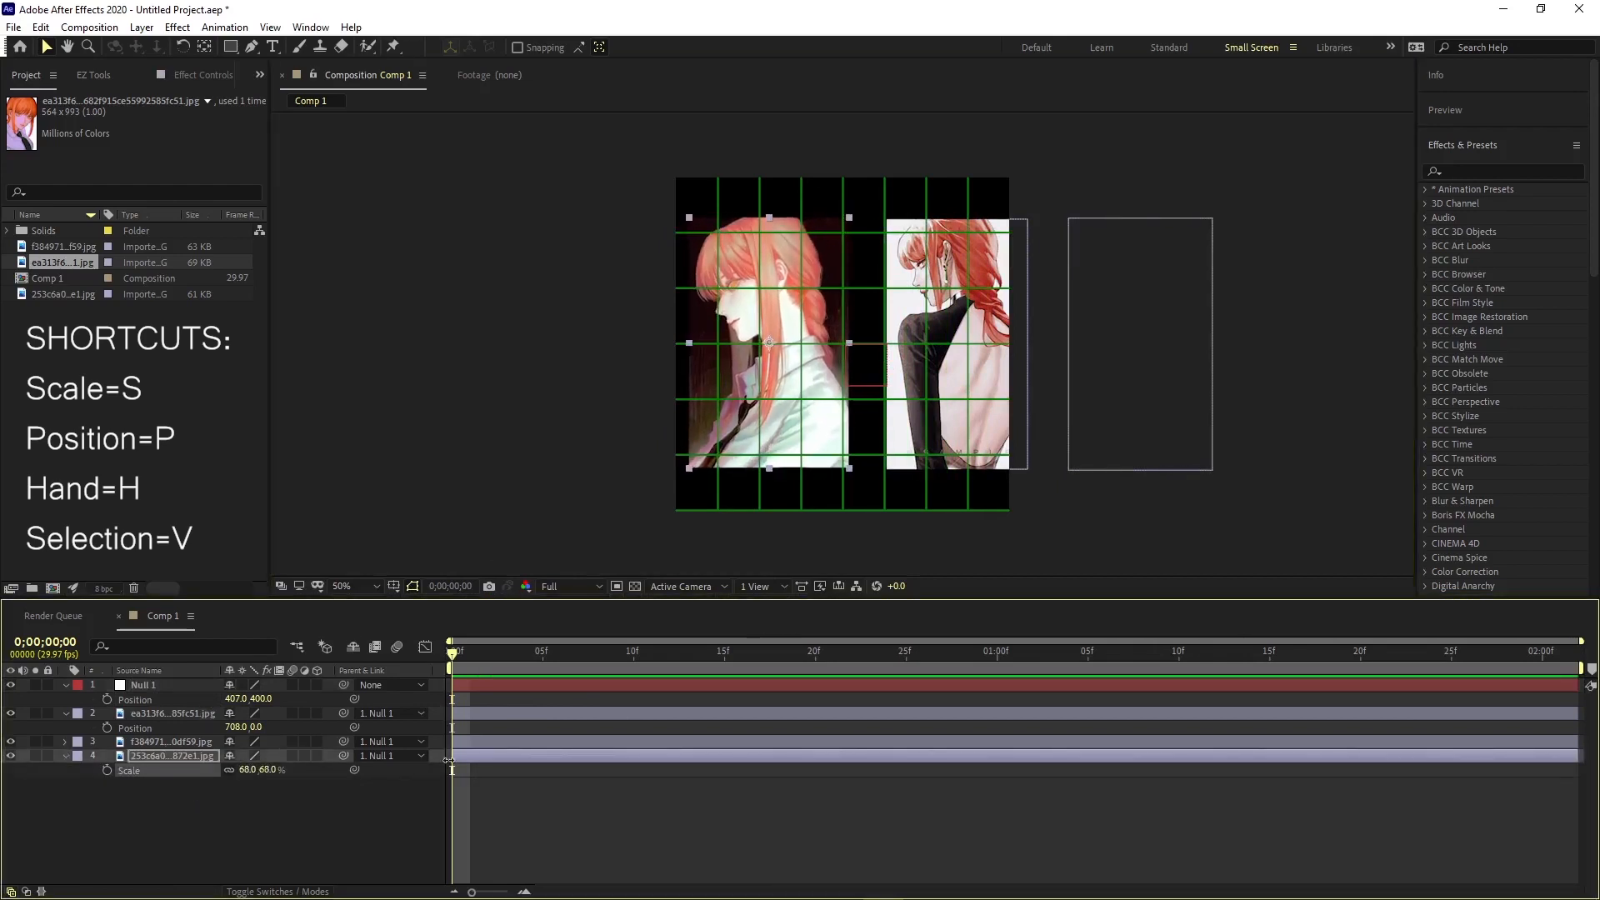
left_click_drag(802, 265, 839, 284)
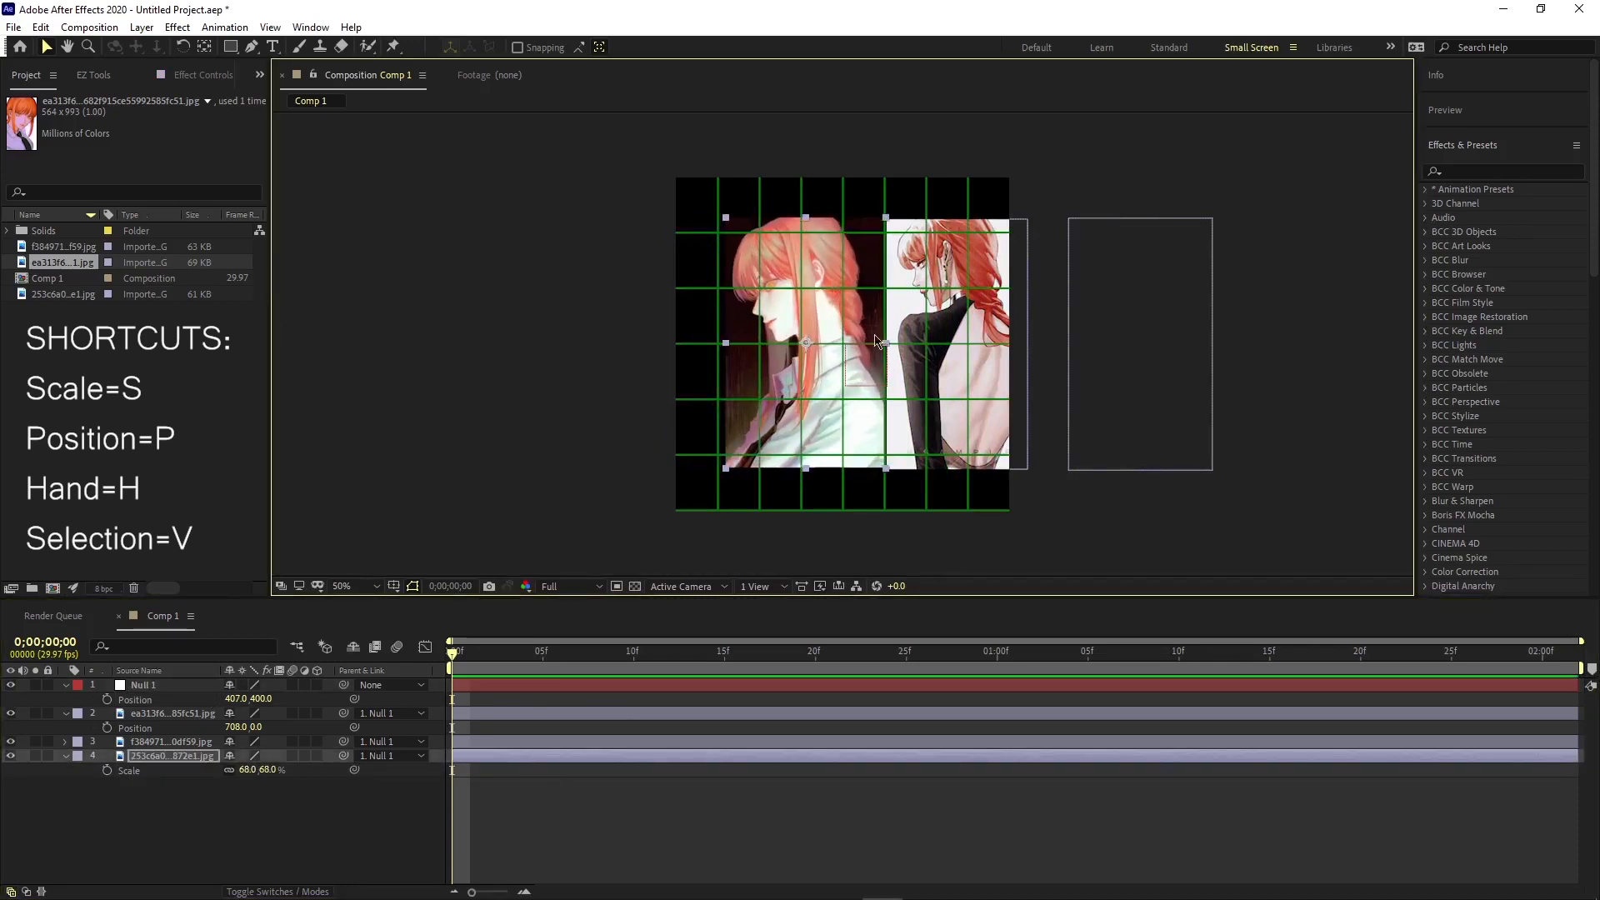
left_click(1021, 810)
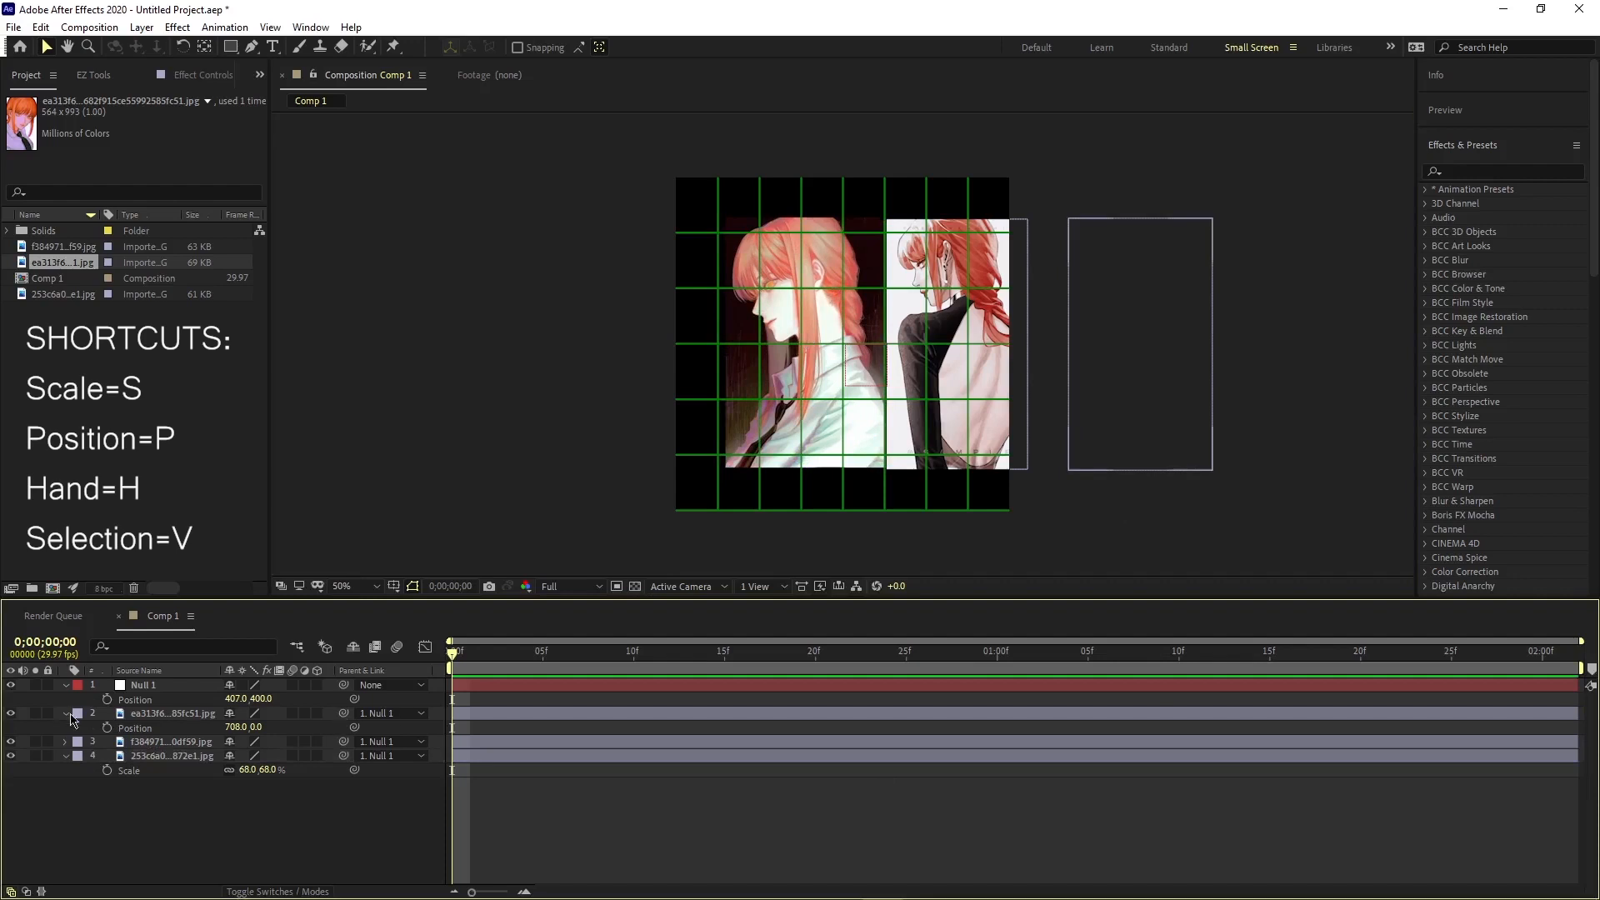
left_click_drag(234, 726, 144, 727)
key("ctrl+z")
left_click(233, 727)
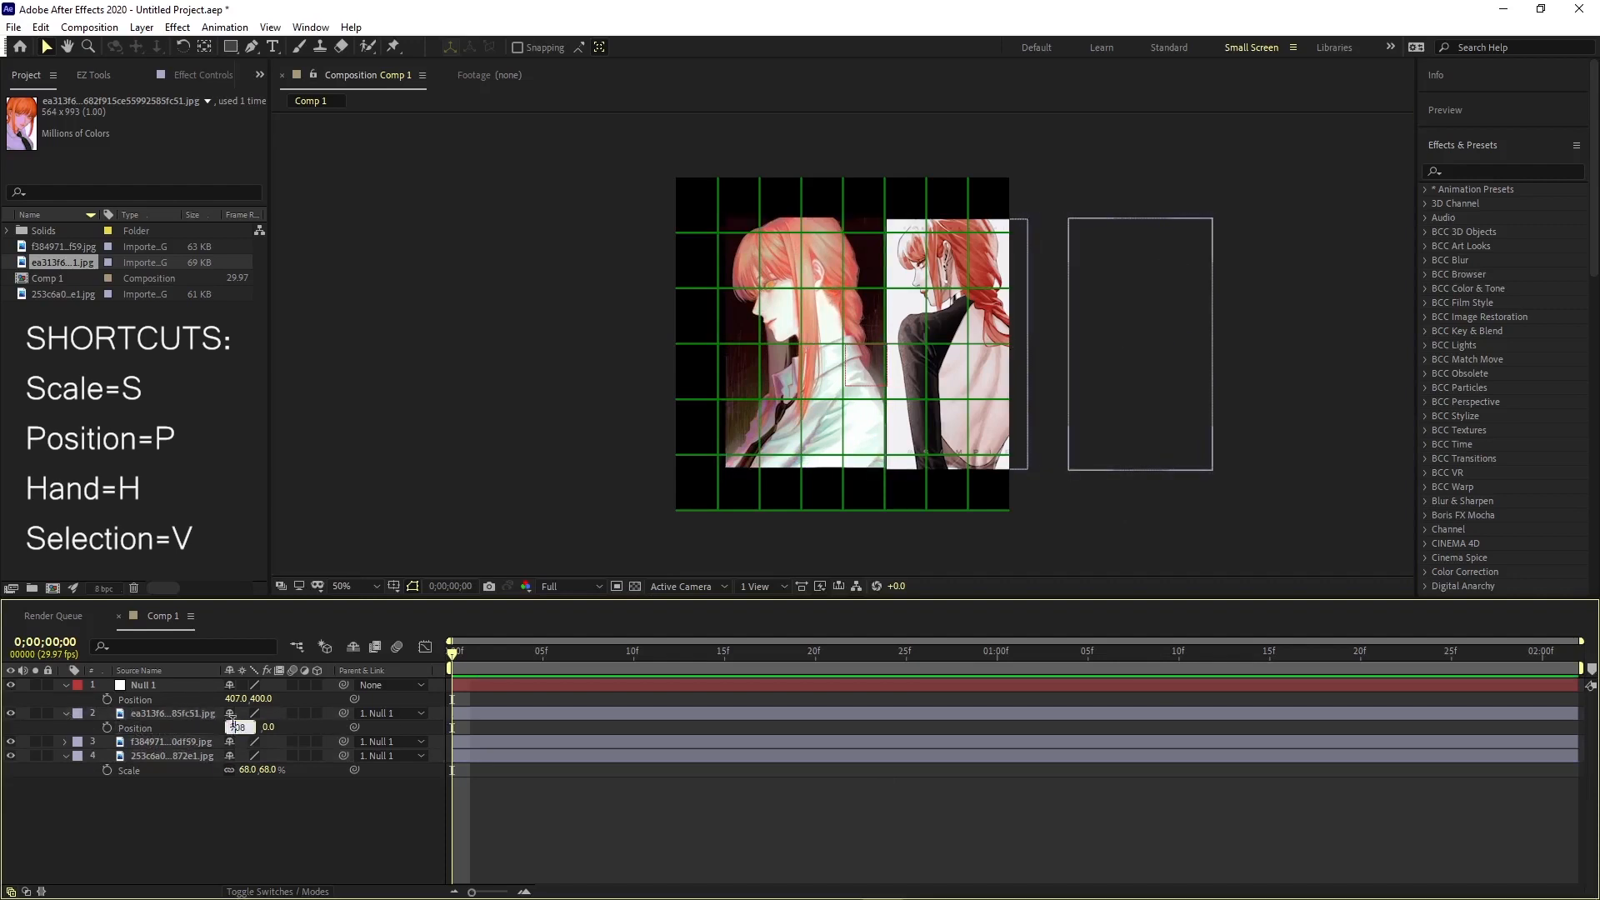
left_click(185, 730)
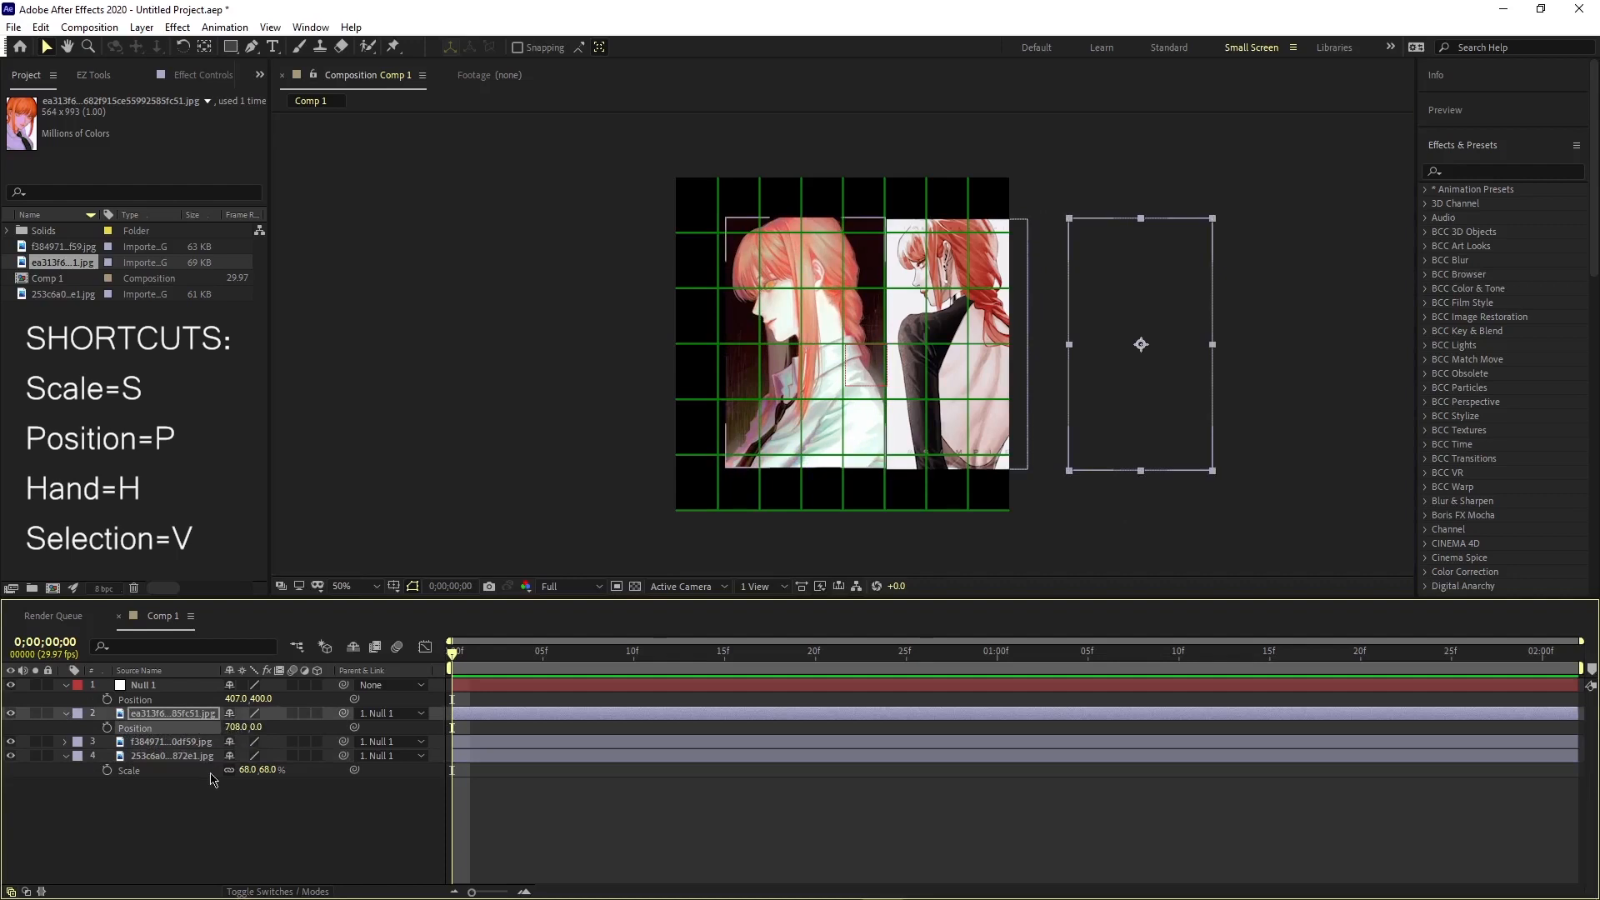
Step: Set the X position of the 253c6a0…e1.jpg layer to -197, leaving a gap before the next image
left_click(190, 757)
key("p")
left_click_drag(228, 769, 154, 798)
left_click(169, 829)
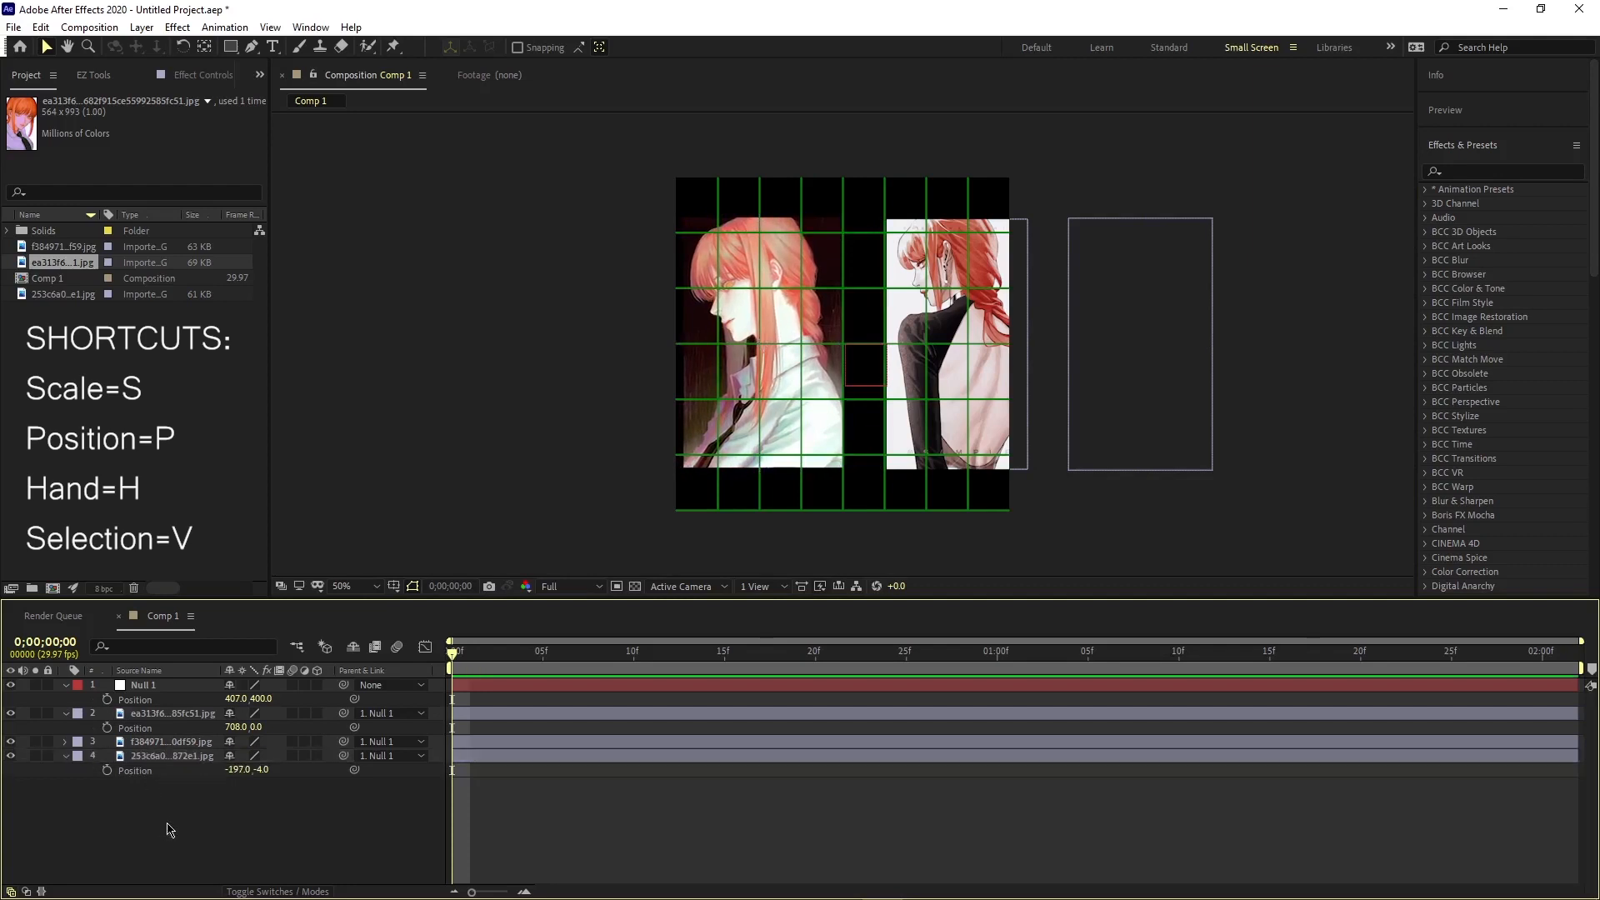
Step: Turn off the proportional grid and collapse the Position properties of the image layers
left_click(131, 718)
left_click(394, 586)
left_click(434, 625)
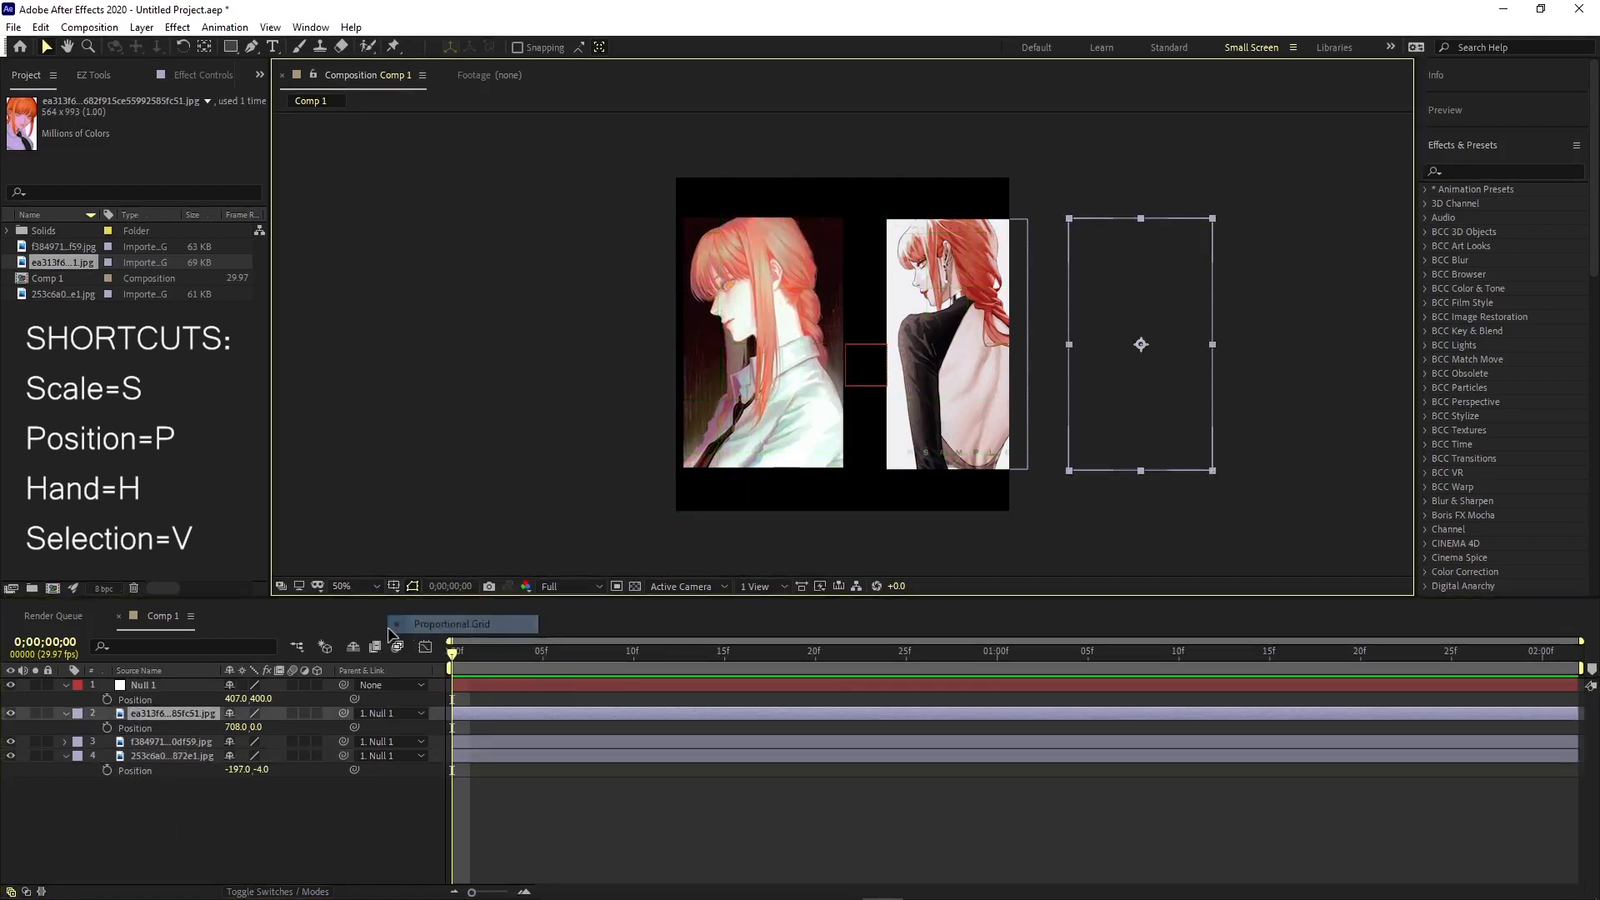
key("p")
left_click(150, 731)
left_click(184, 741)
key("p")
Step: Slide the row of images with Null 1, leaving the null at X position 572
left_click_drag(232, 699, 121, 682)
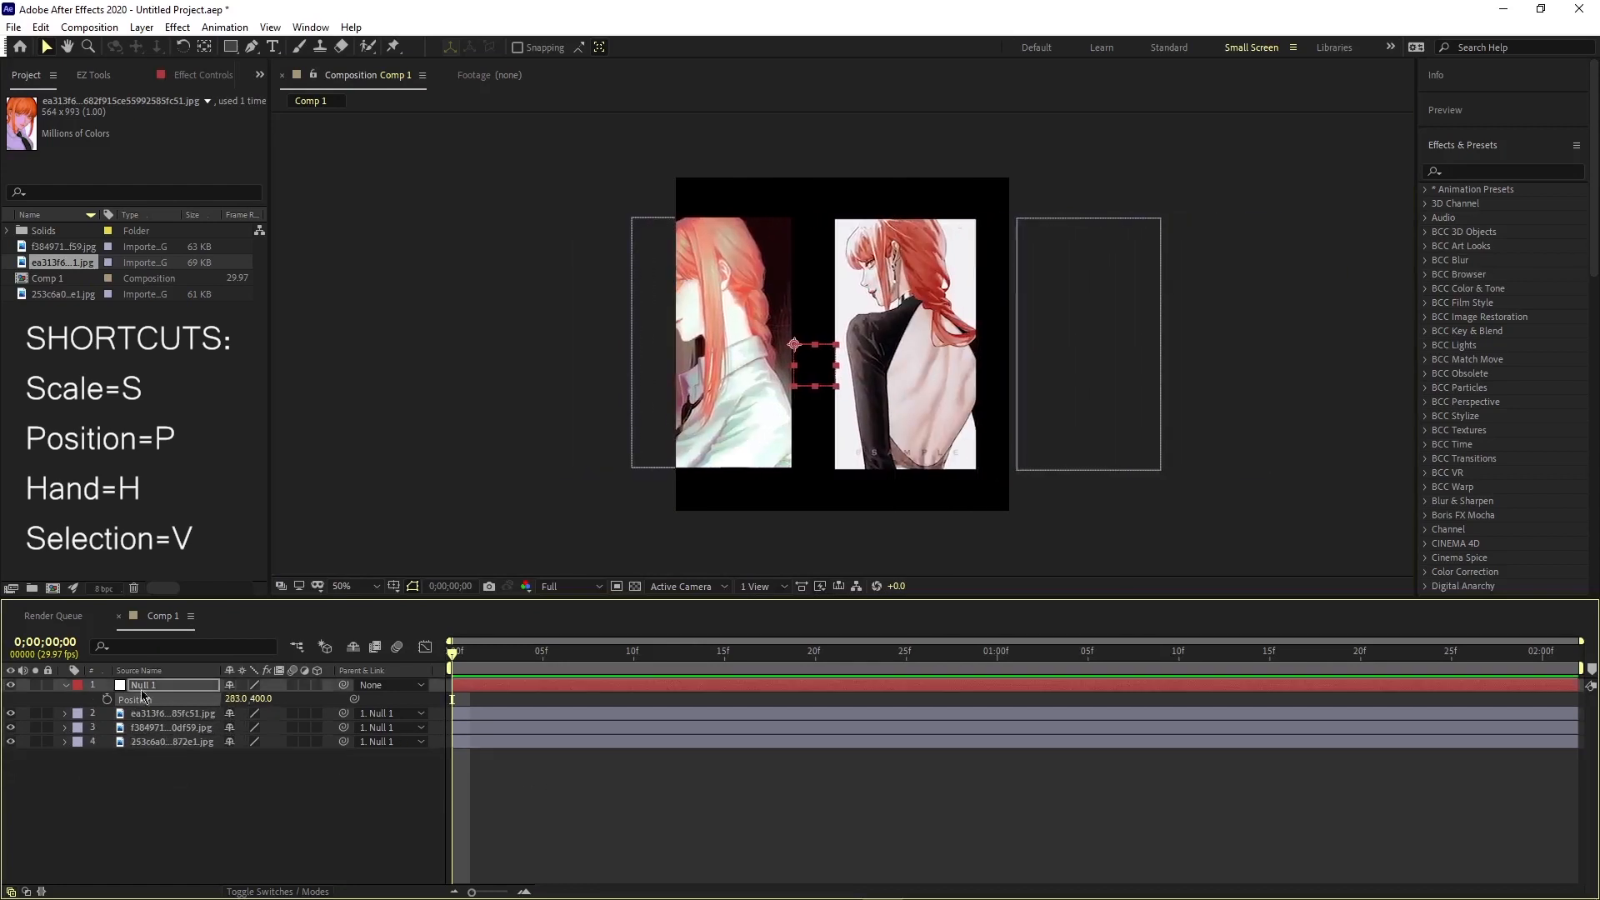
left_click_drag(238, 699, 479, 700)
left_click(493, 728)
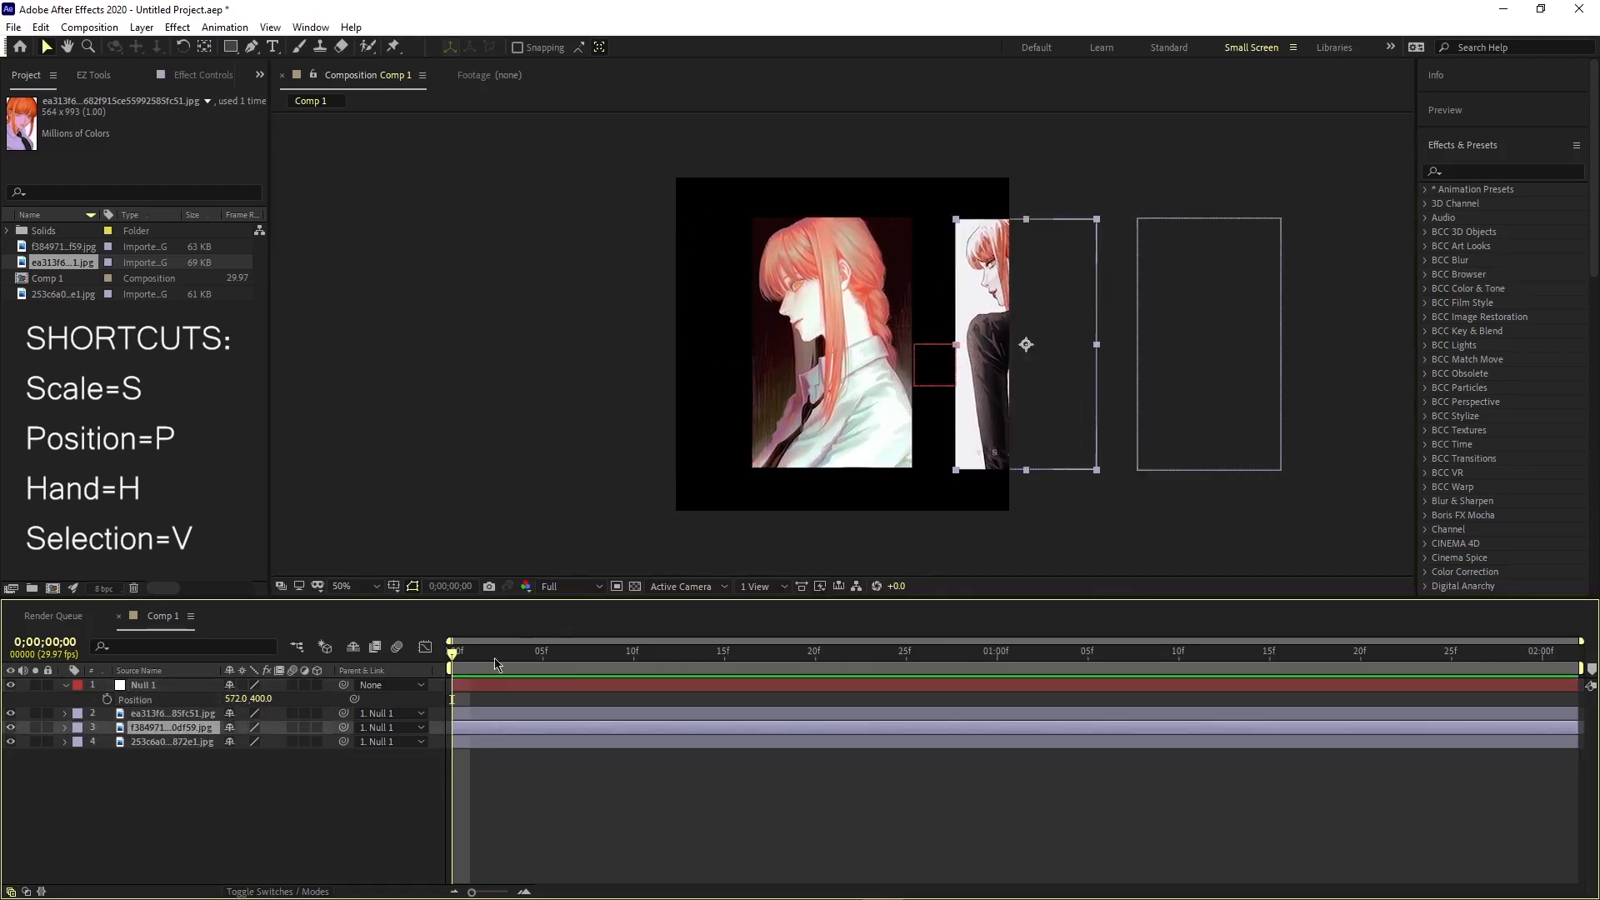
Step: Reorder the image layers with 253c6a0…e1.jpg directly under Null 1 and ea313f6…51.jpg last, and move the upper image's anchor point to its left edge
left_click(496, 765)
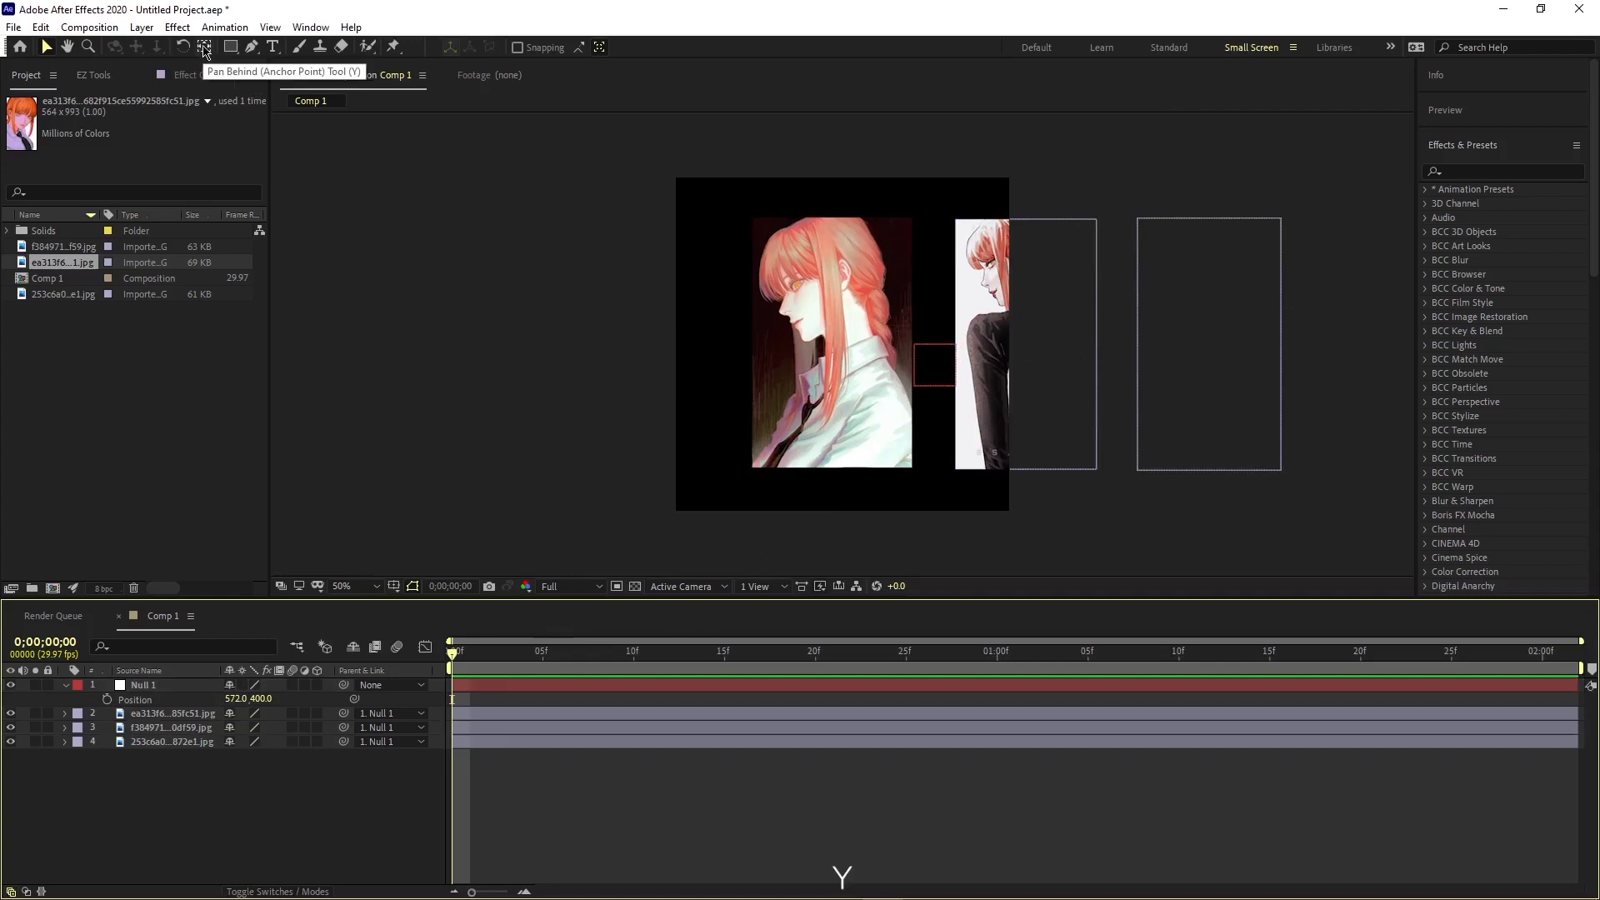
key("y")
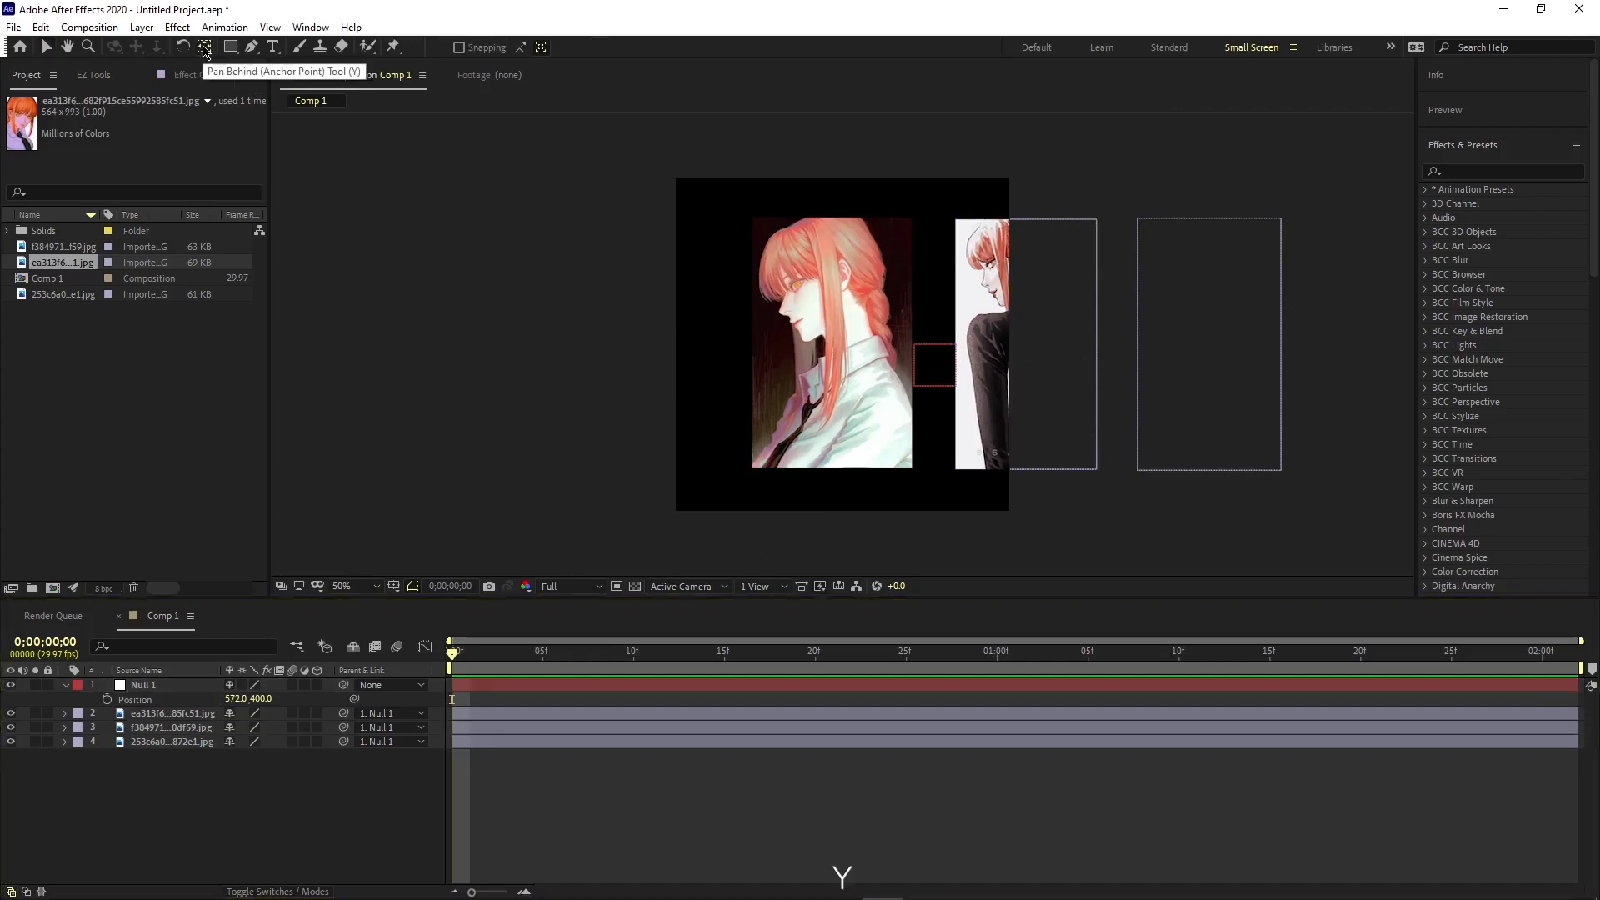
left_click(90, 77)
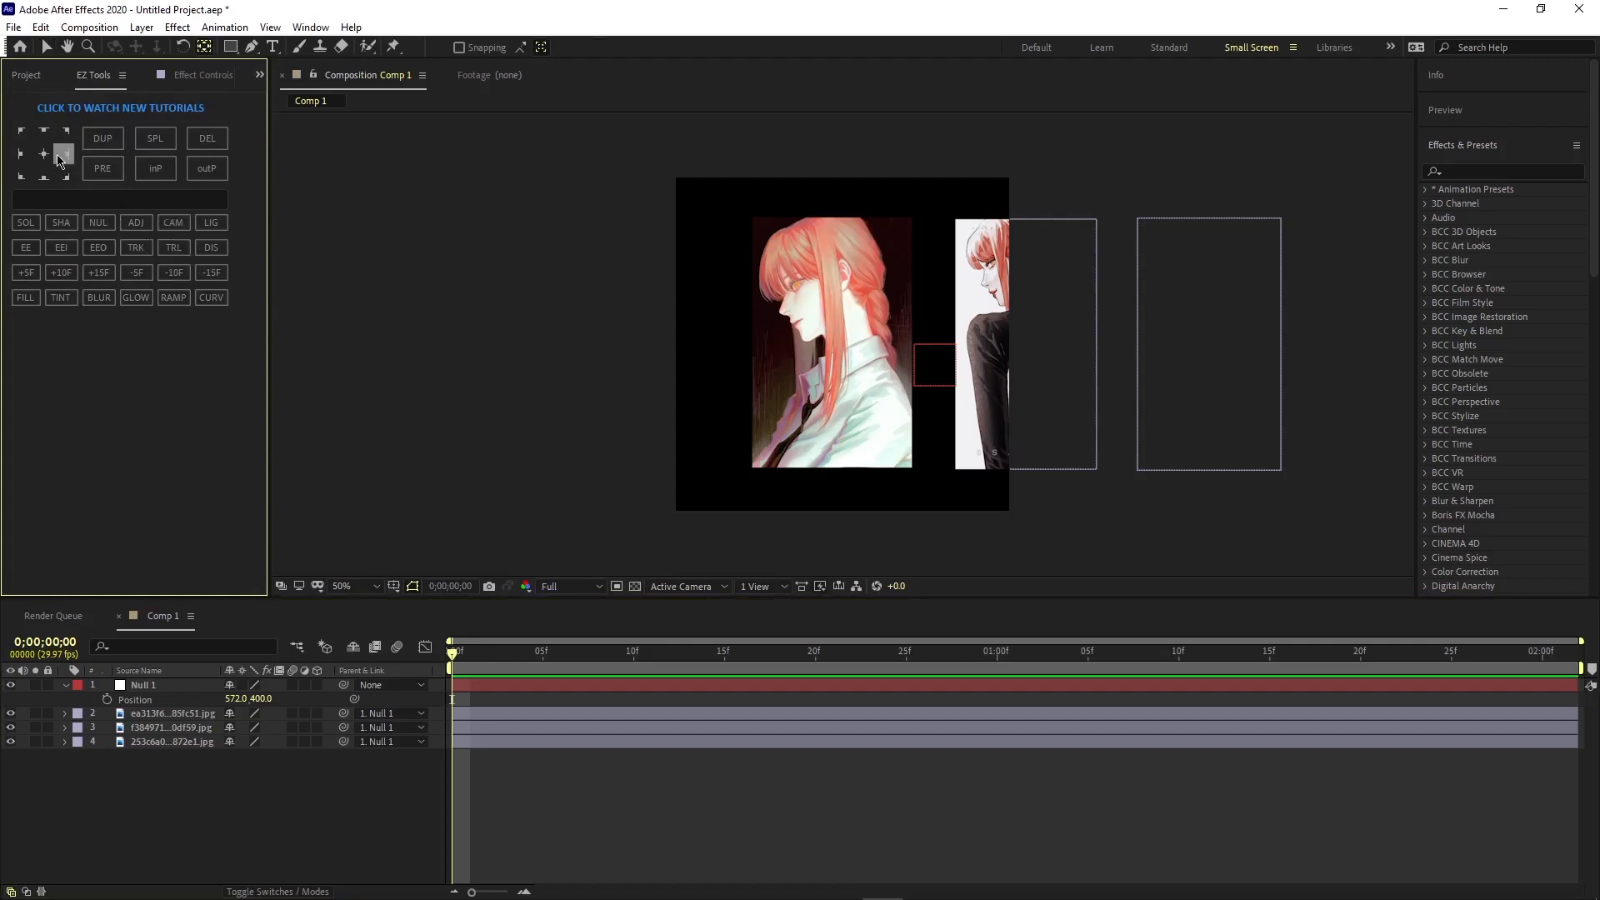
left_click(531, 713)
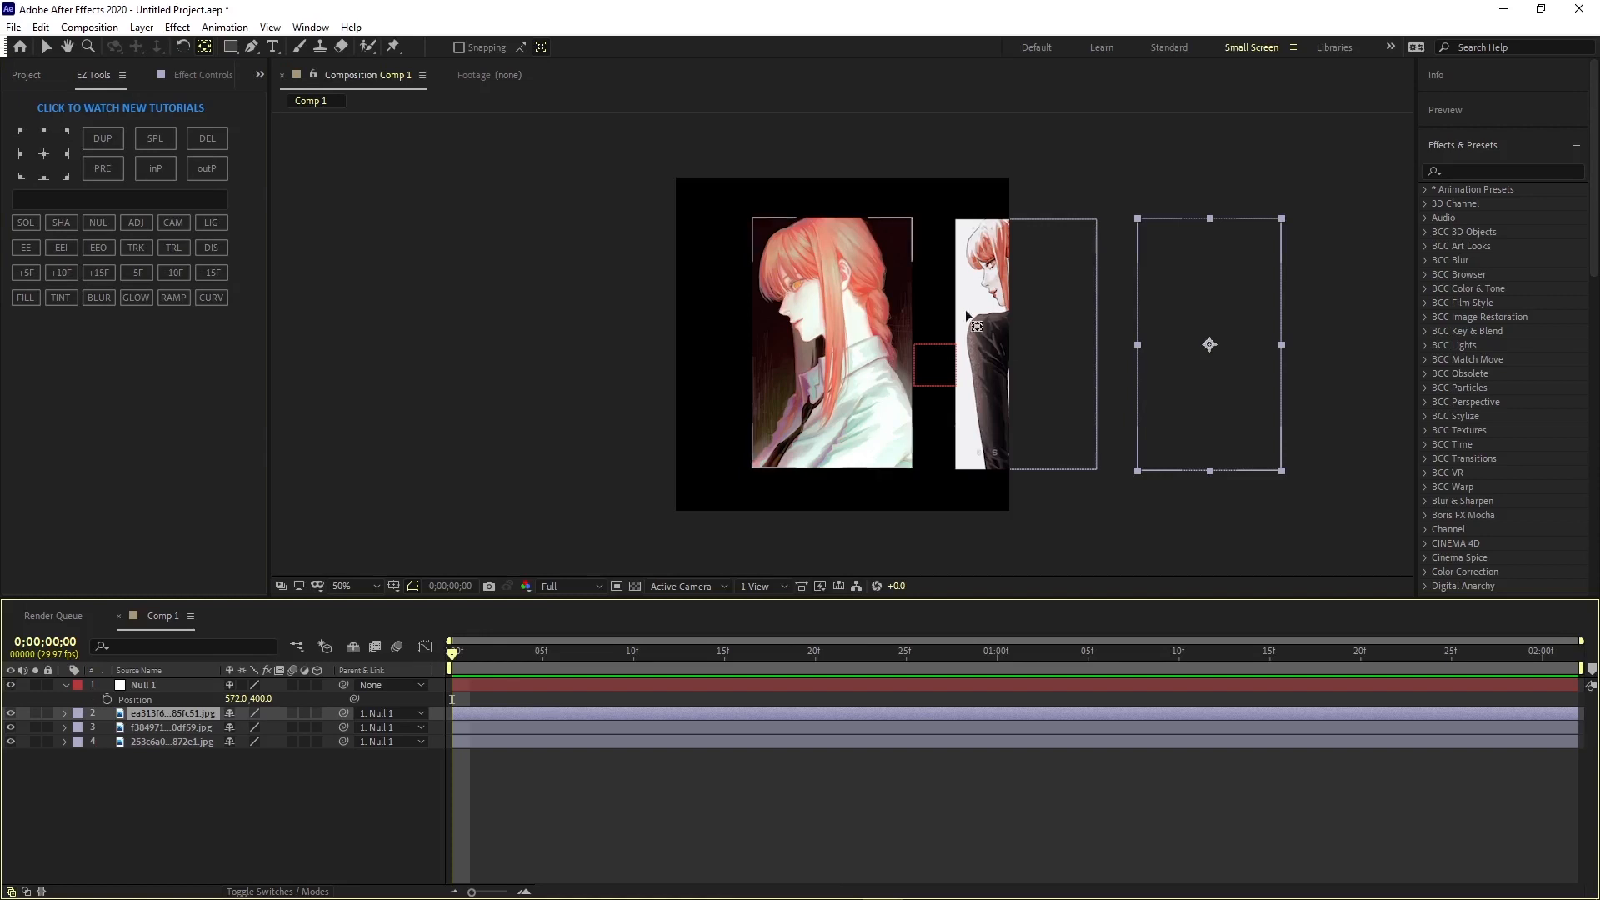
mouse_move(167, 719)
left_mouse_down()
mouse_move(162, 768)
mouse_move(172, 721)
mouse_move(189, 722)
left_mouse_up()
left_click(174, 716)
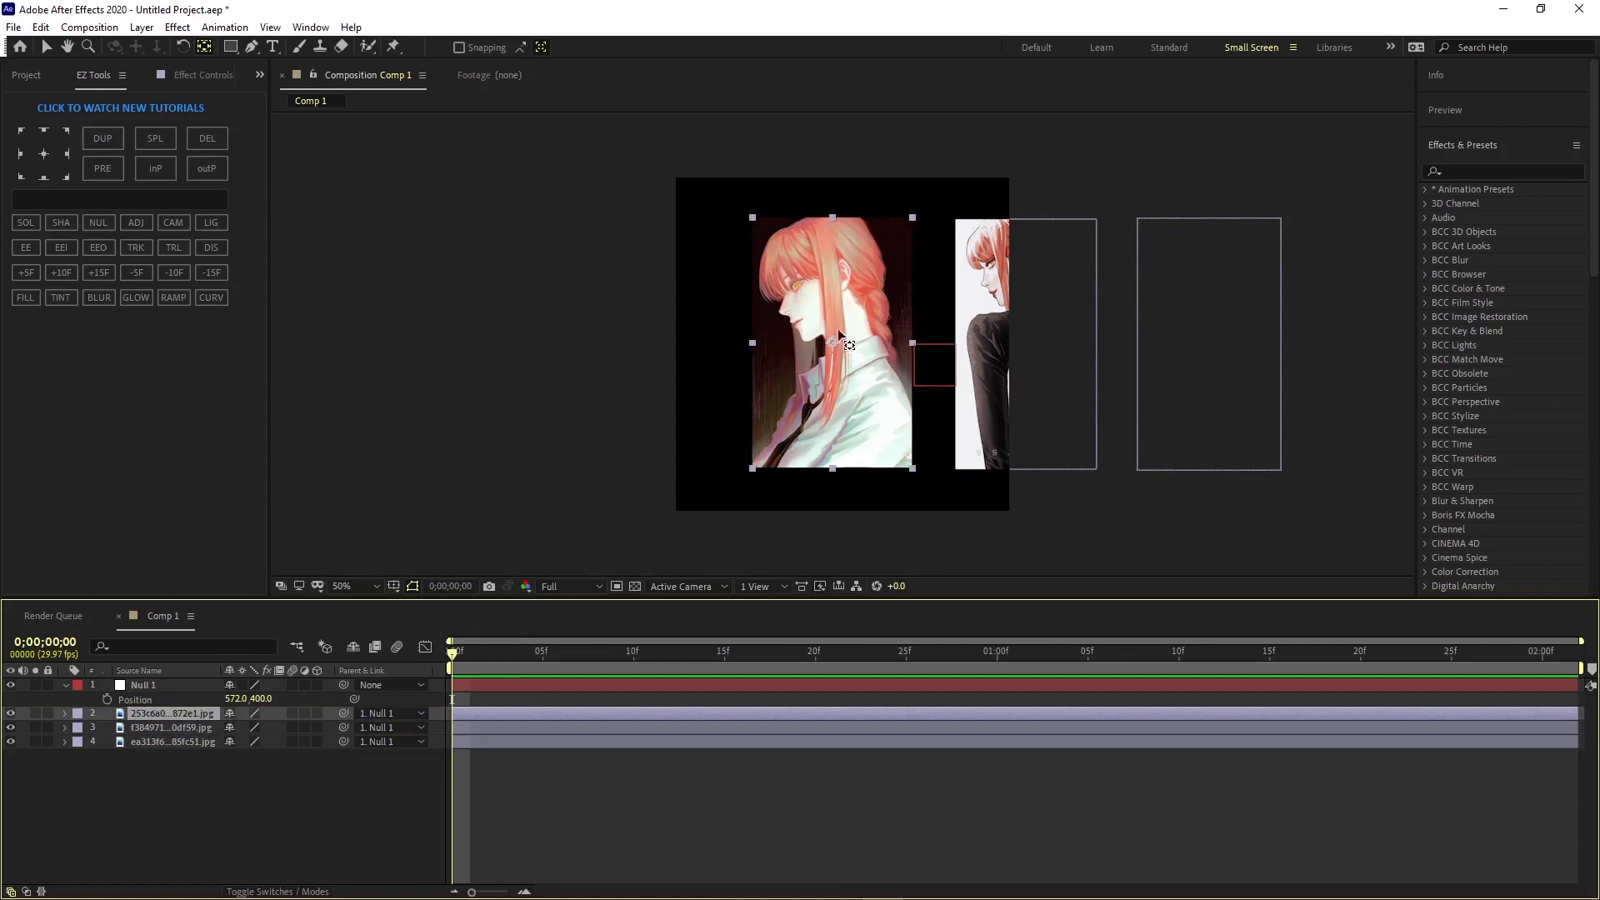
left_click(836, 342)
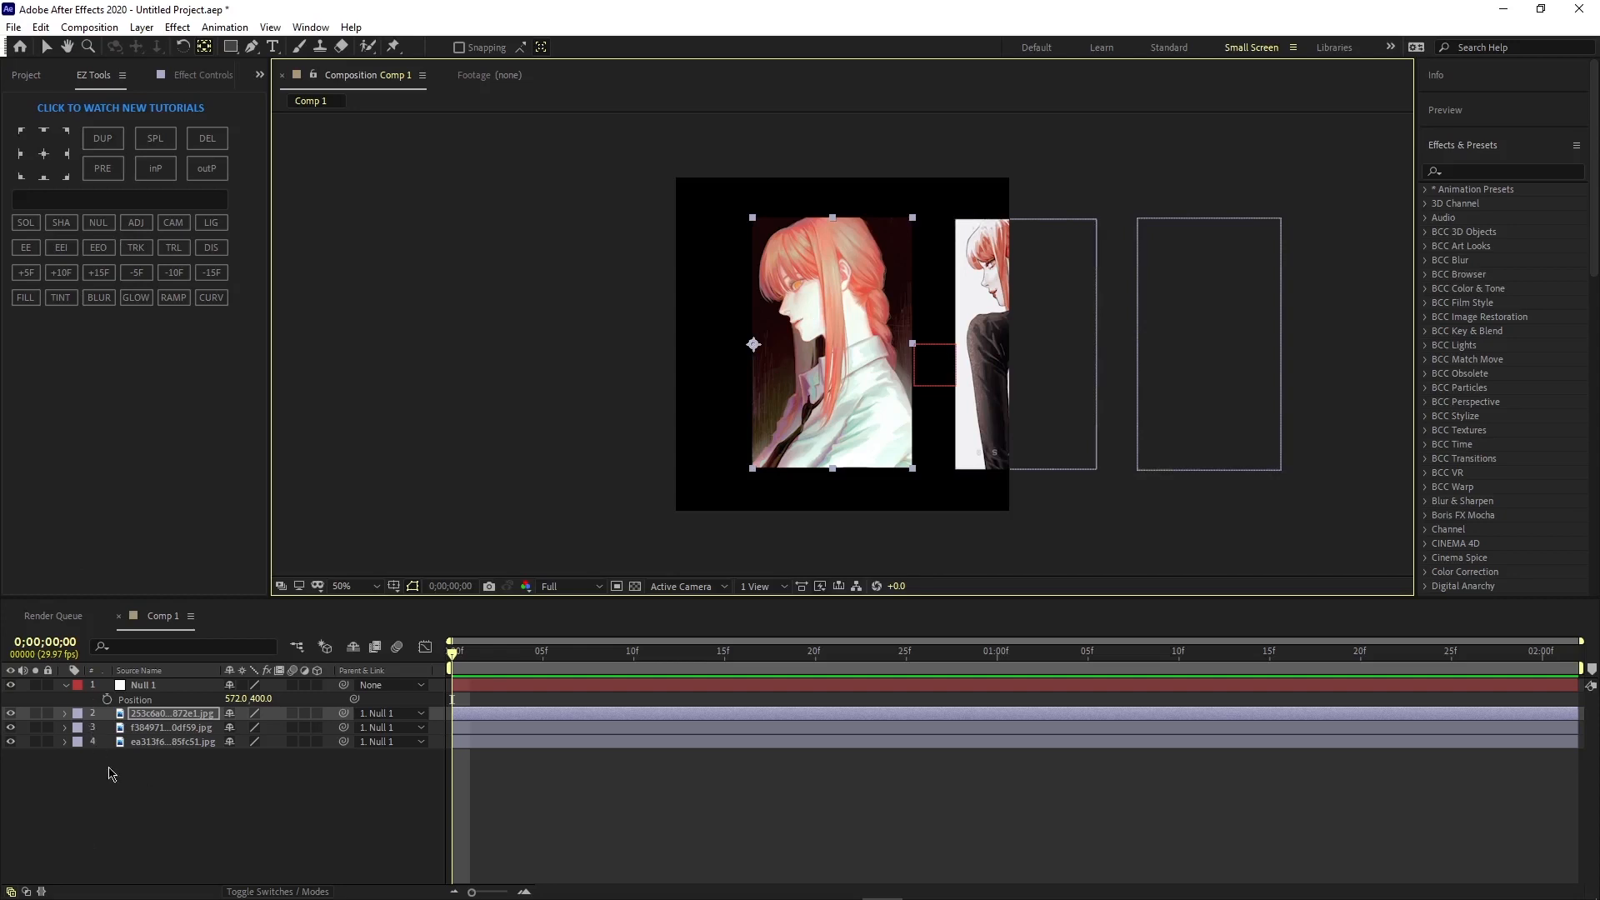
Step: Set the anchor points of all three image layers to the middle of their left edges
left_click_drag(132, 762, 138, 720)
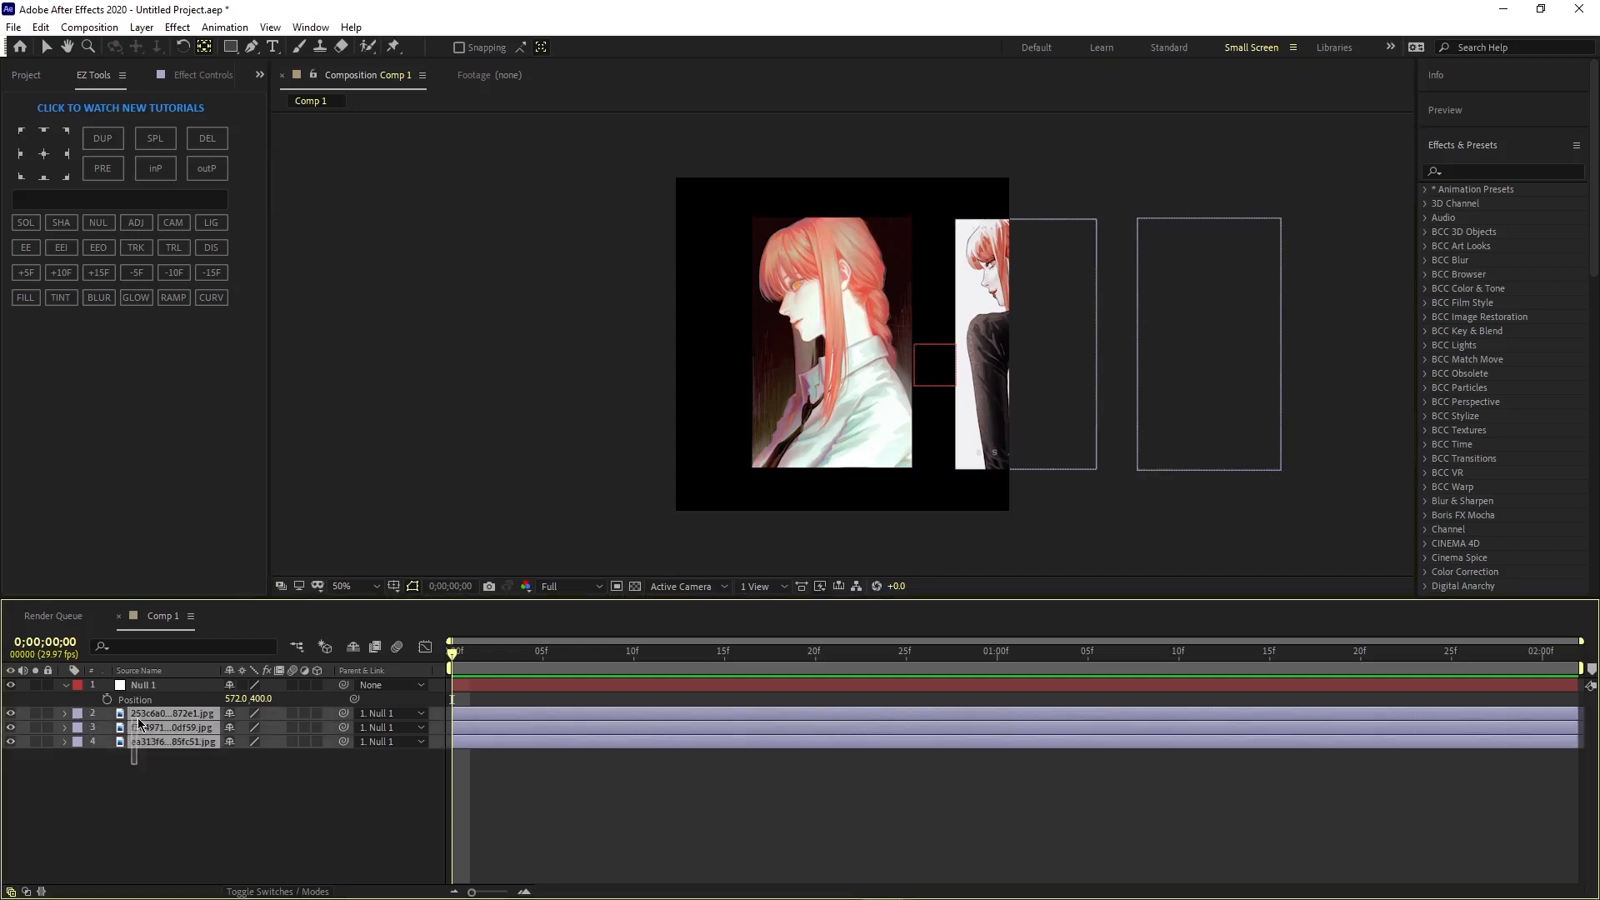
left_click(21, 155)
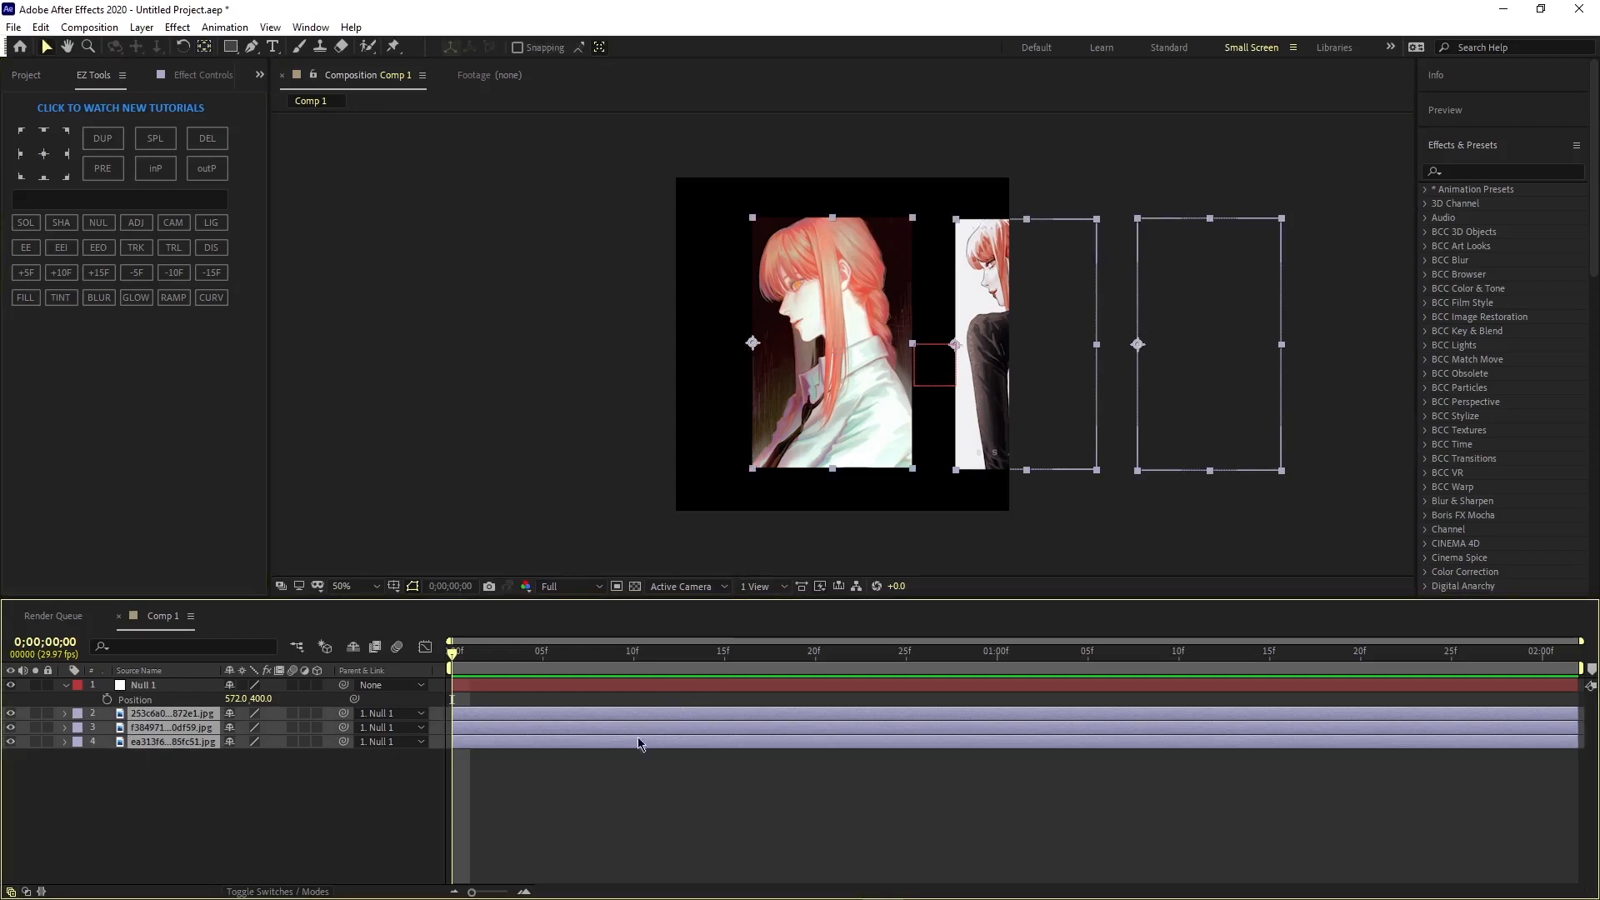
left_click(638, 779)
Step: Collapse the Position property of Null 1 and move the playhead to frame 10 after a preview
left_click(472, 690)
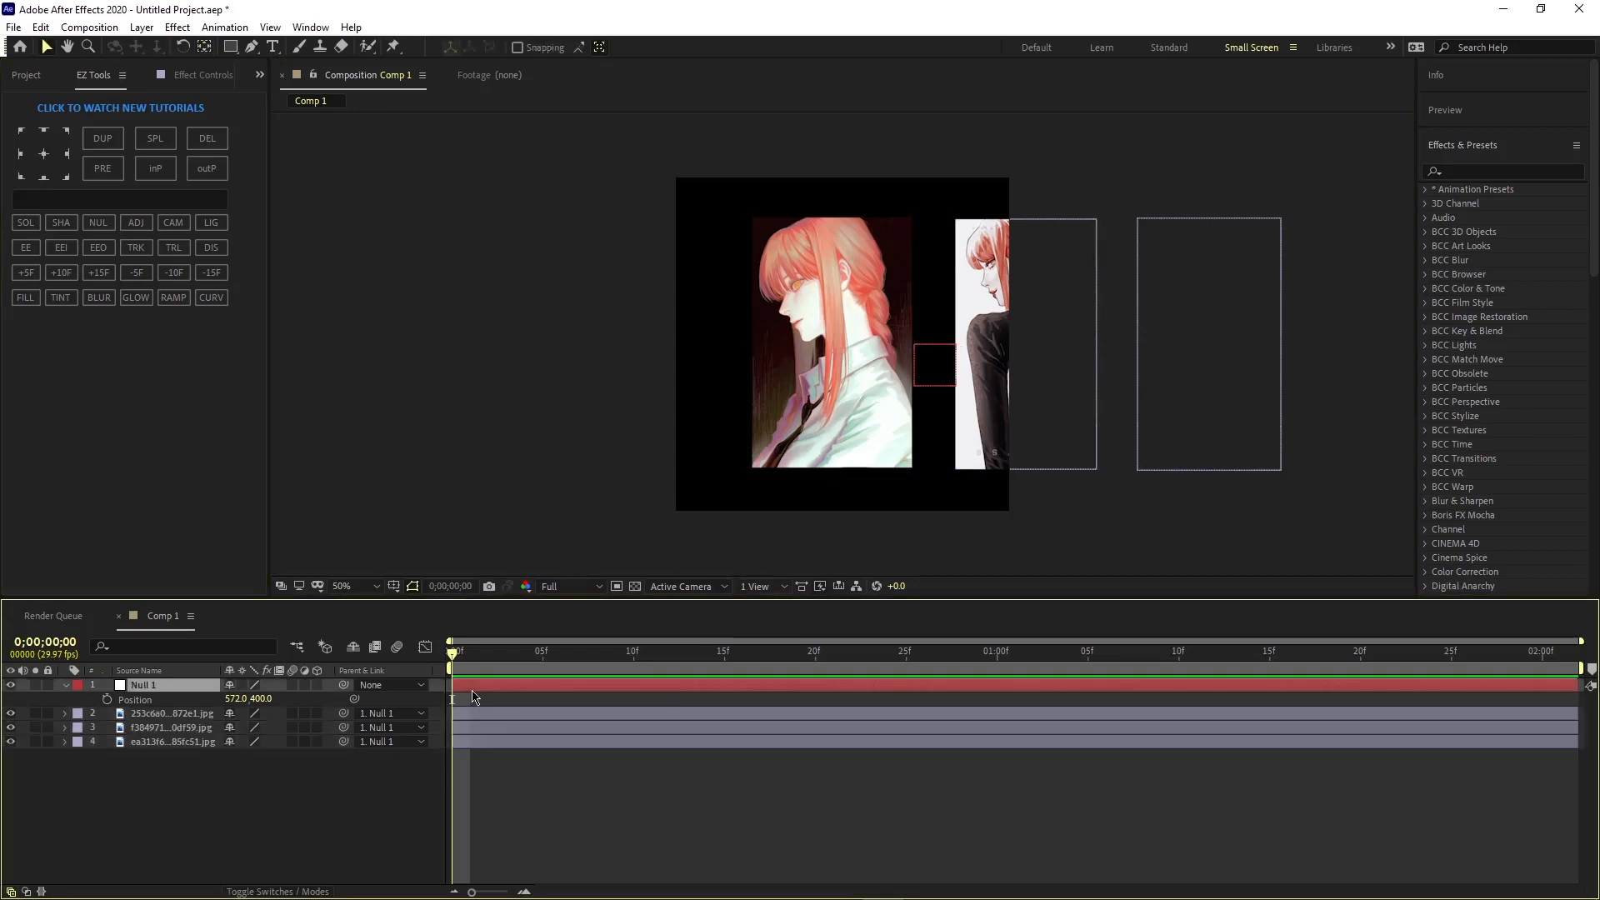
key("p")
key("space")
left_click_drag(458, 654, 451, 725)
key("space")
left_click_drag(707, 657, 633, 667)
Step: Enable motion blur and 3D for Null 1 and the three image layers
left_click(256, 781)
left_click_drag(256, 781, 298, 688)
left_click(292, 686)
left_click(318, 685)
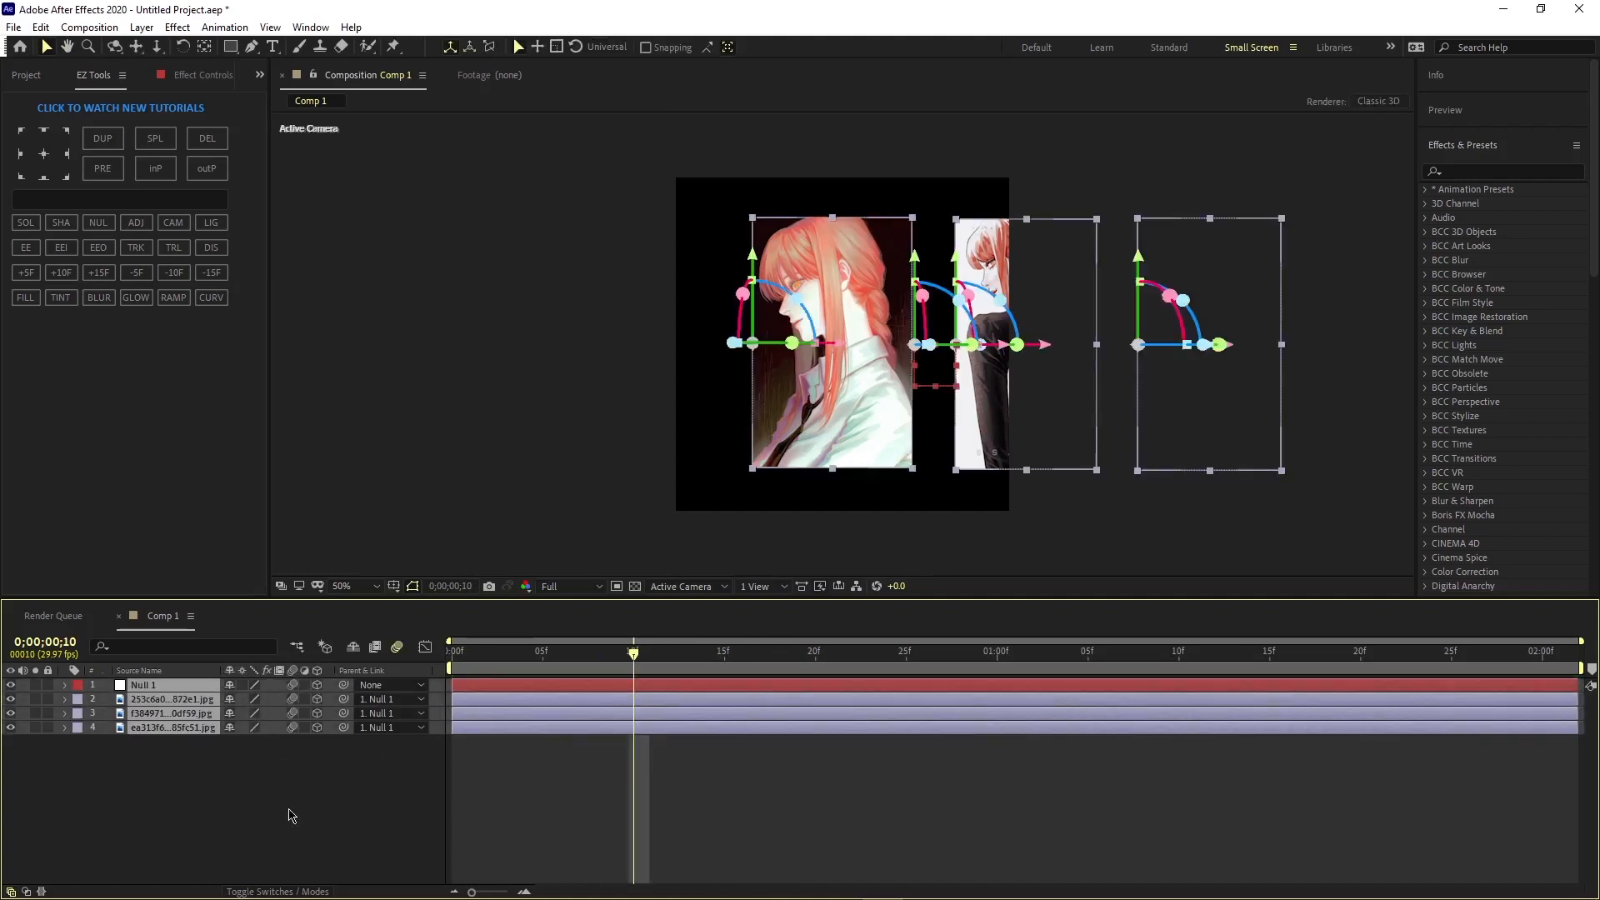
left_click(286, 814)
Step: Add a 0° Y Rotation keyframe to the 253c6a0…e1.jpg layer and move it to frame 26
left_click(182, 704)
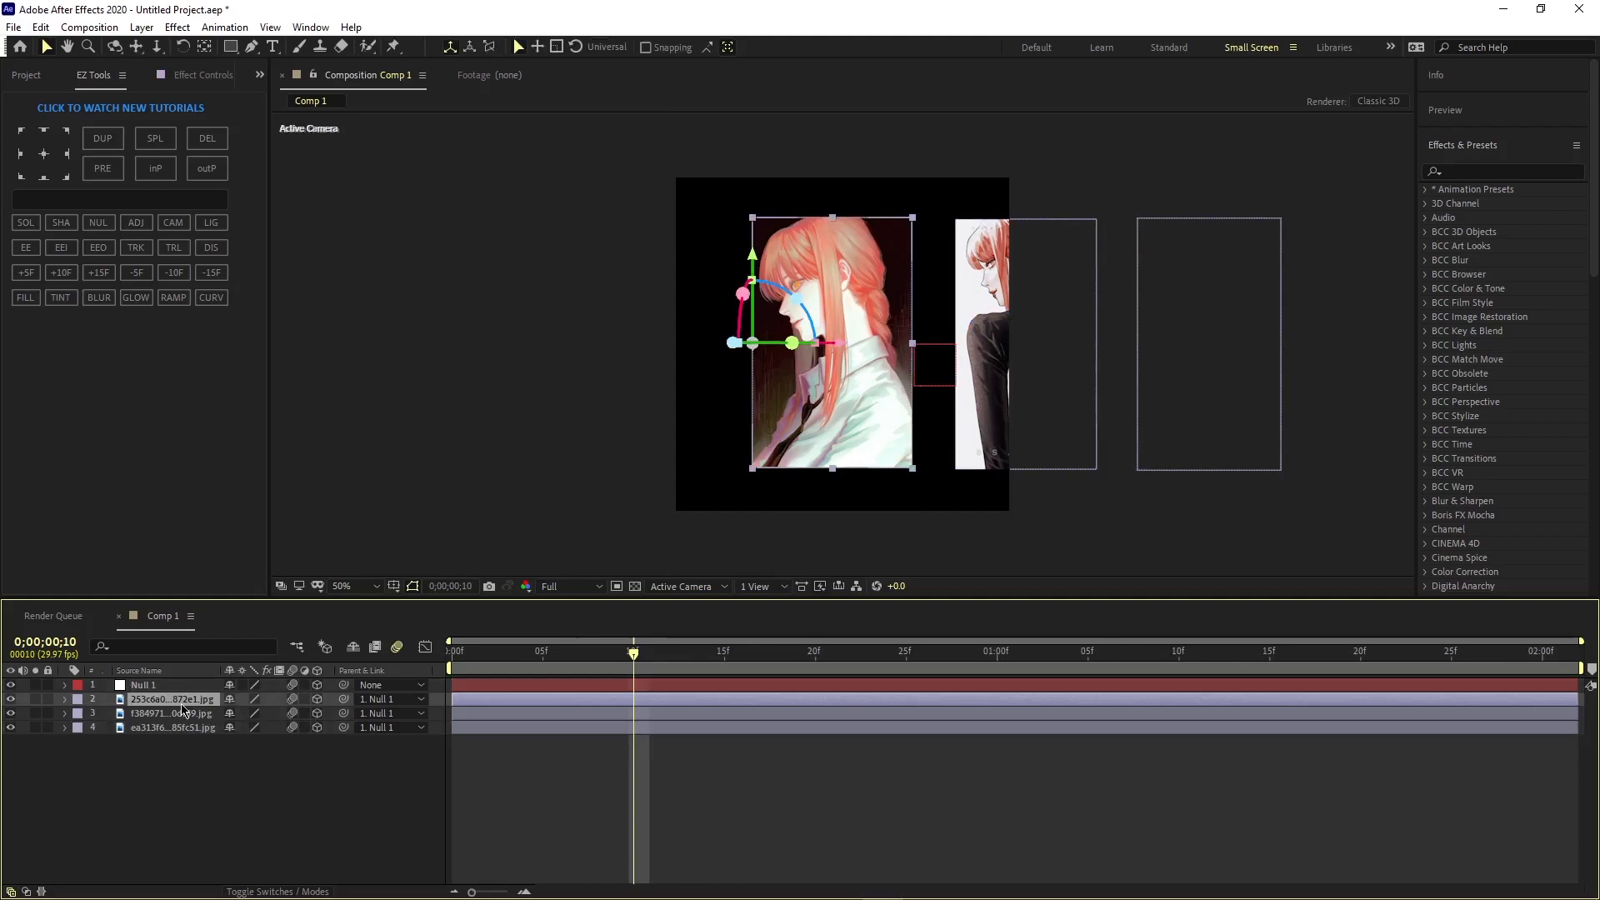
key("r")
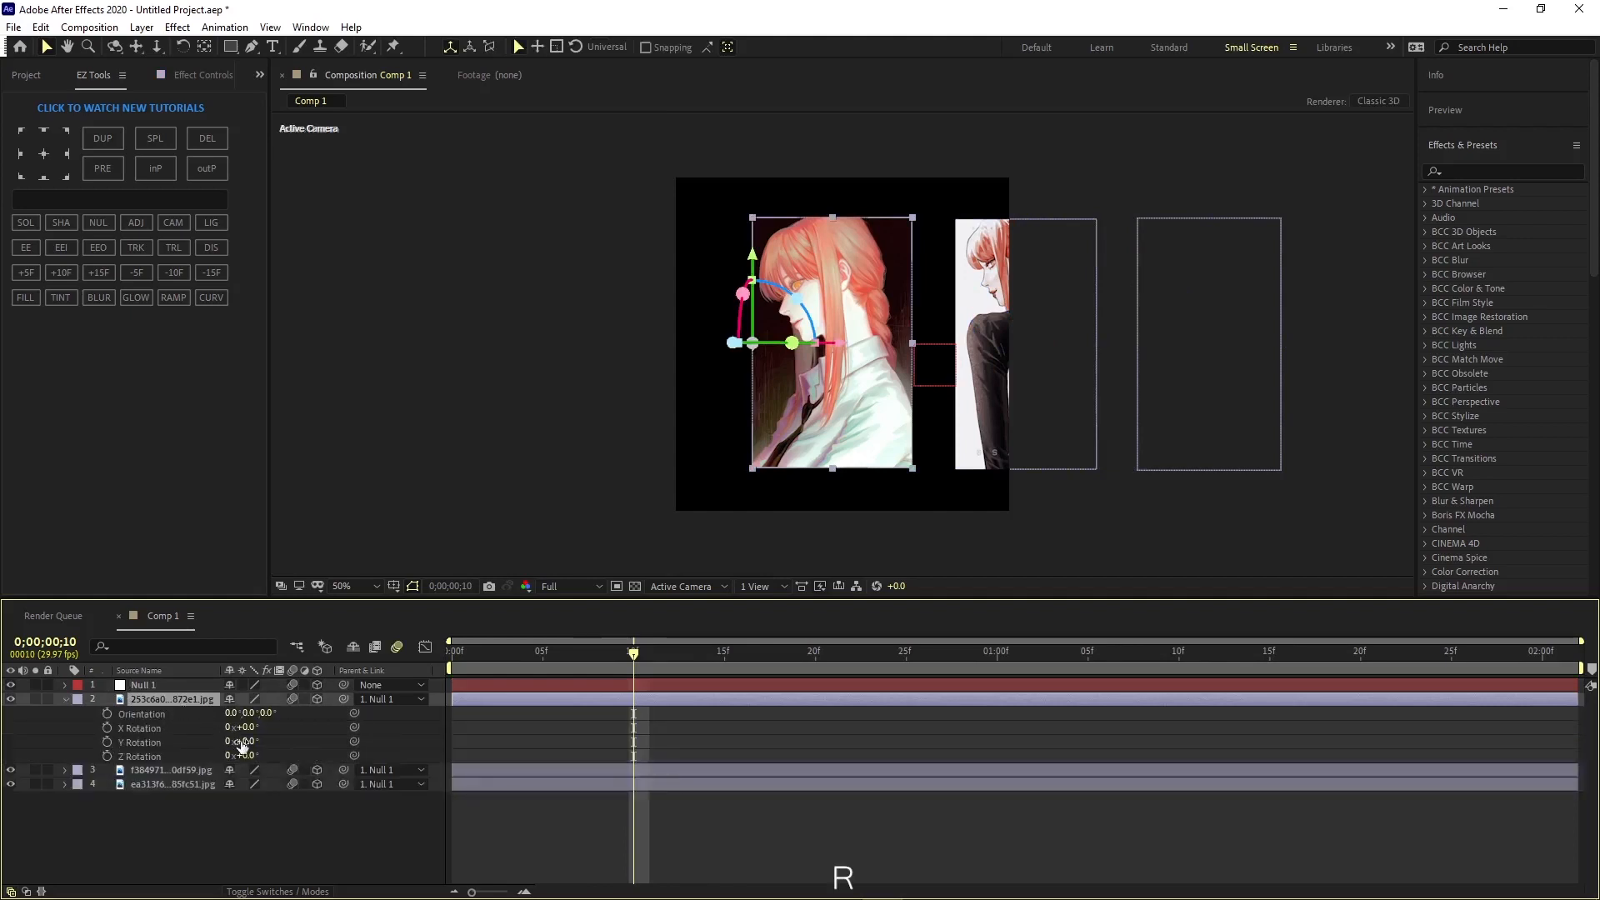
left_click(106, 743)
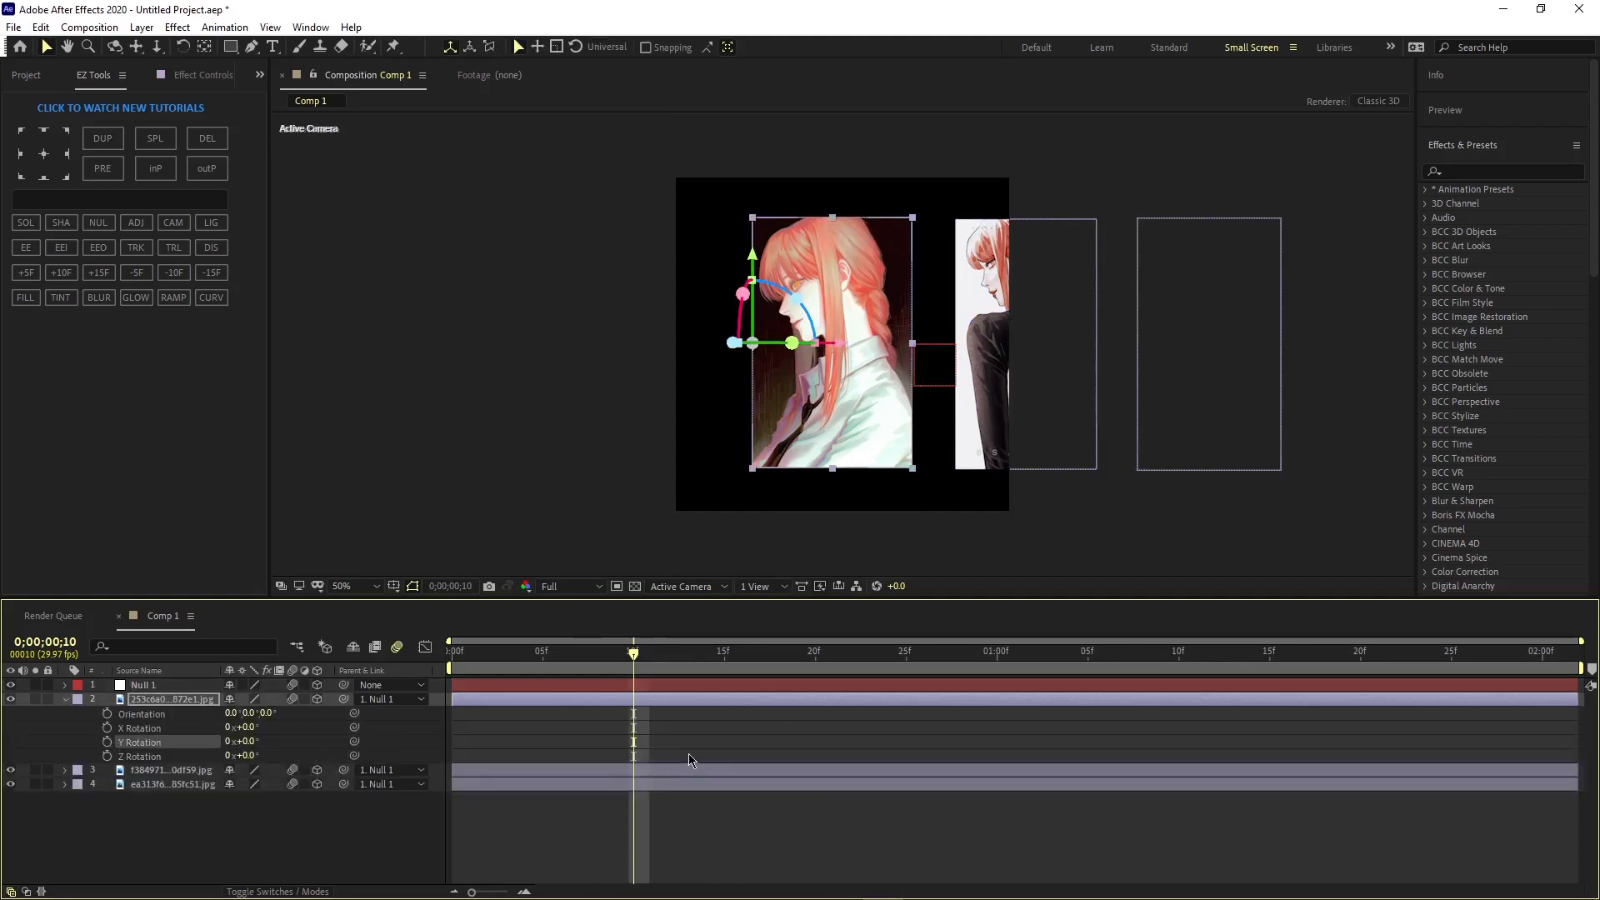
left_click(107, 741)
left_click_drag(633, 744, 923, 766)
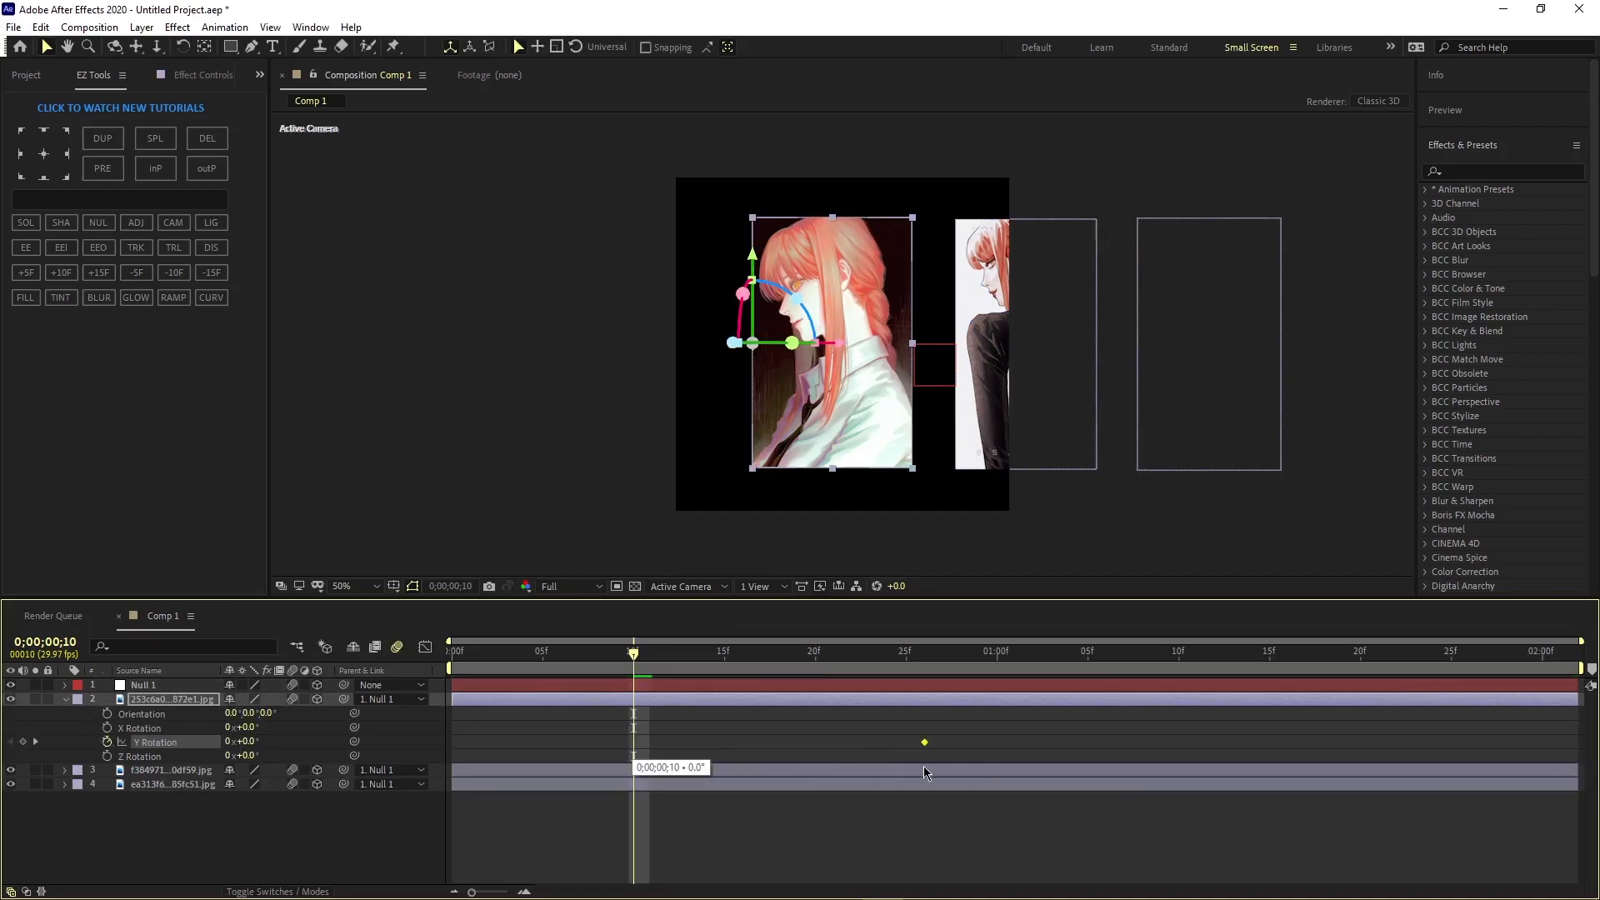
Step: Set the Y Rotation of the 253c6a0…e1.jpg layer to -90° at frame 10
left_click_drag(248, 742, 242, 742)
left_click(254, 741)
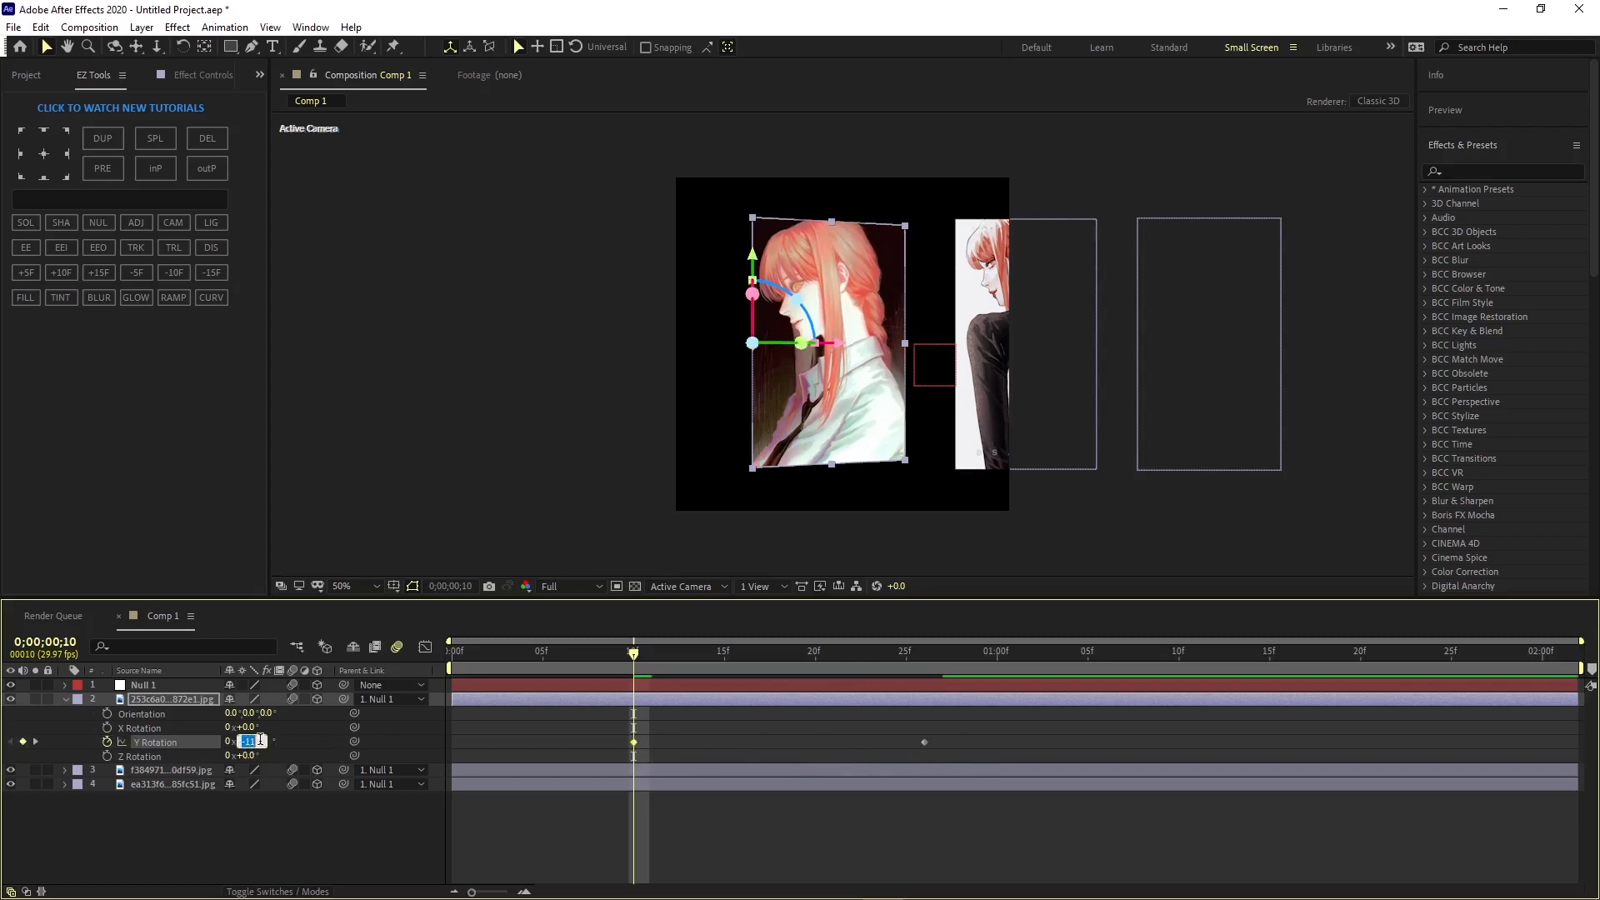
type("-90")
key("Return")
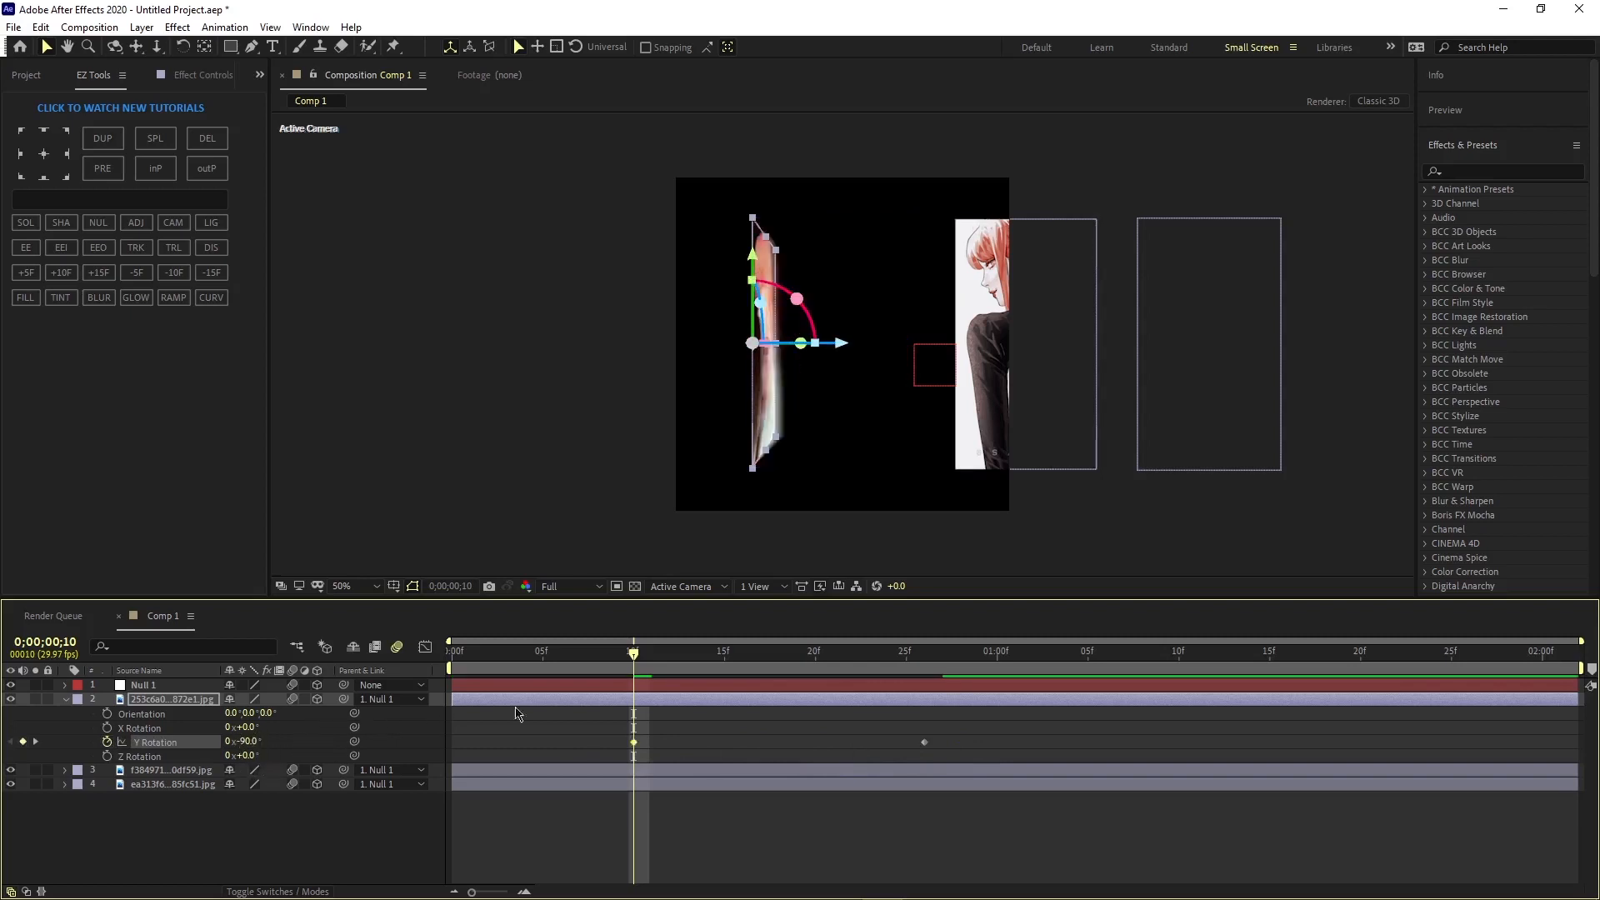
Step: Apply Easy Ease to both Y Rotation keyframes of the 253c6a0…e1.jpg layer and preview the rotation
left_click_drag(971, 737, 480, 804)
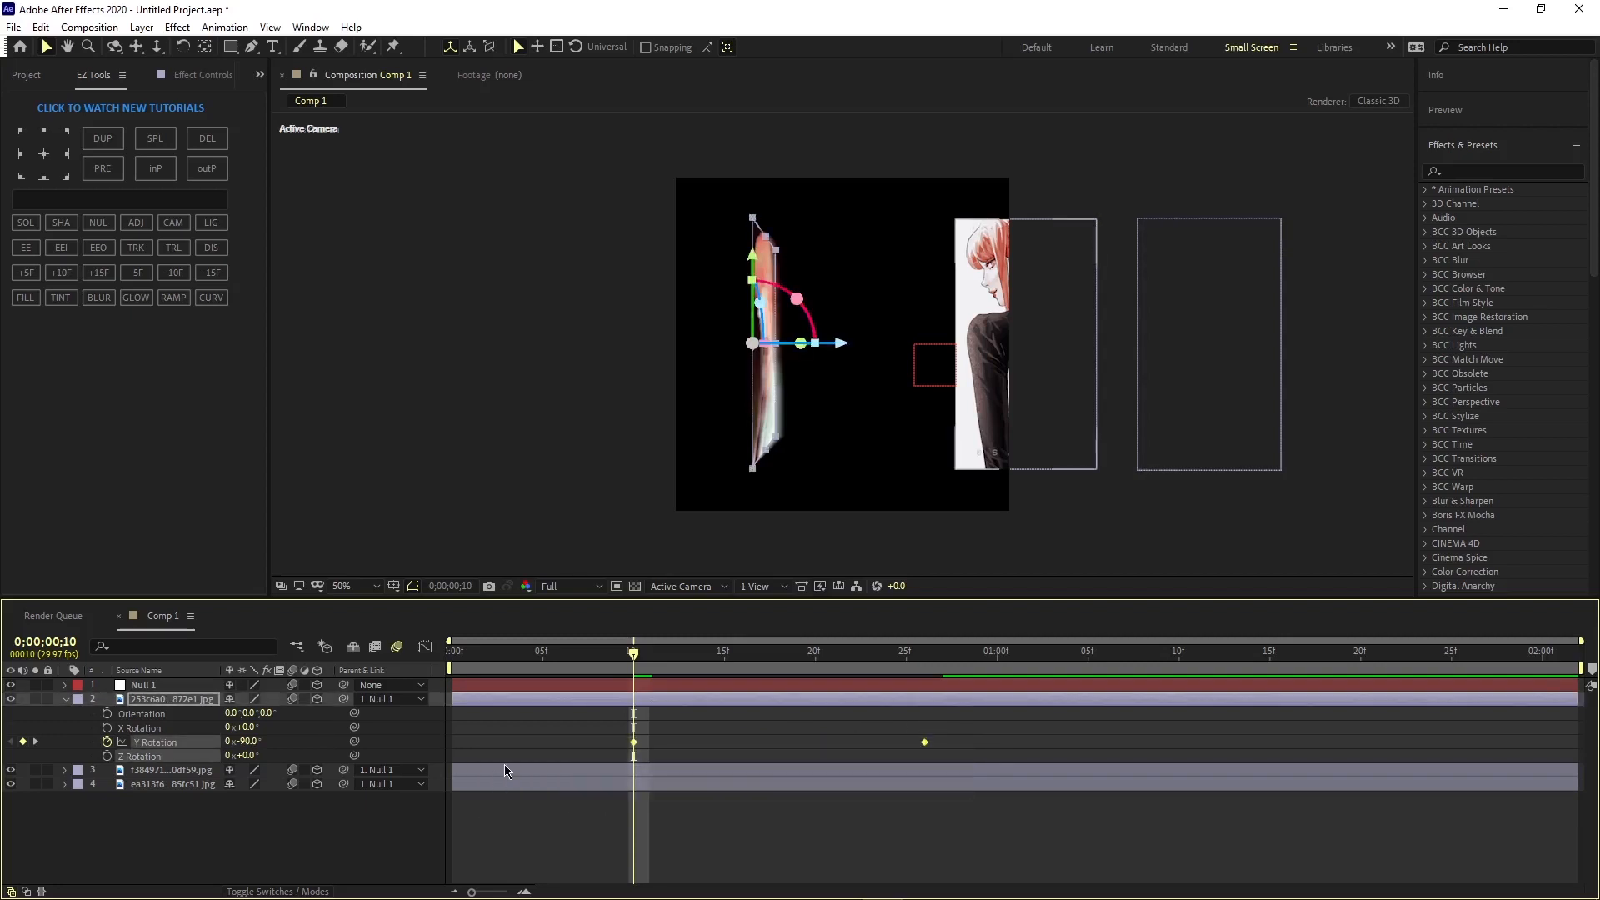
key("F9")
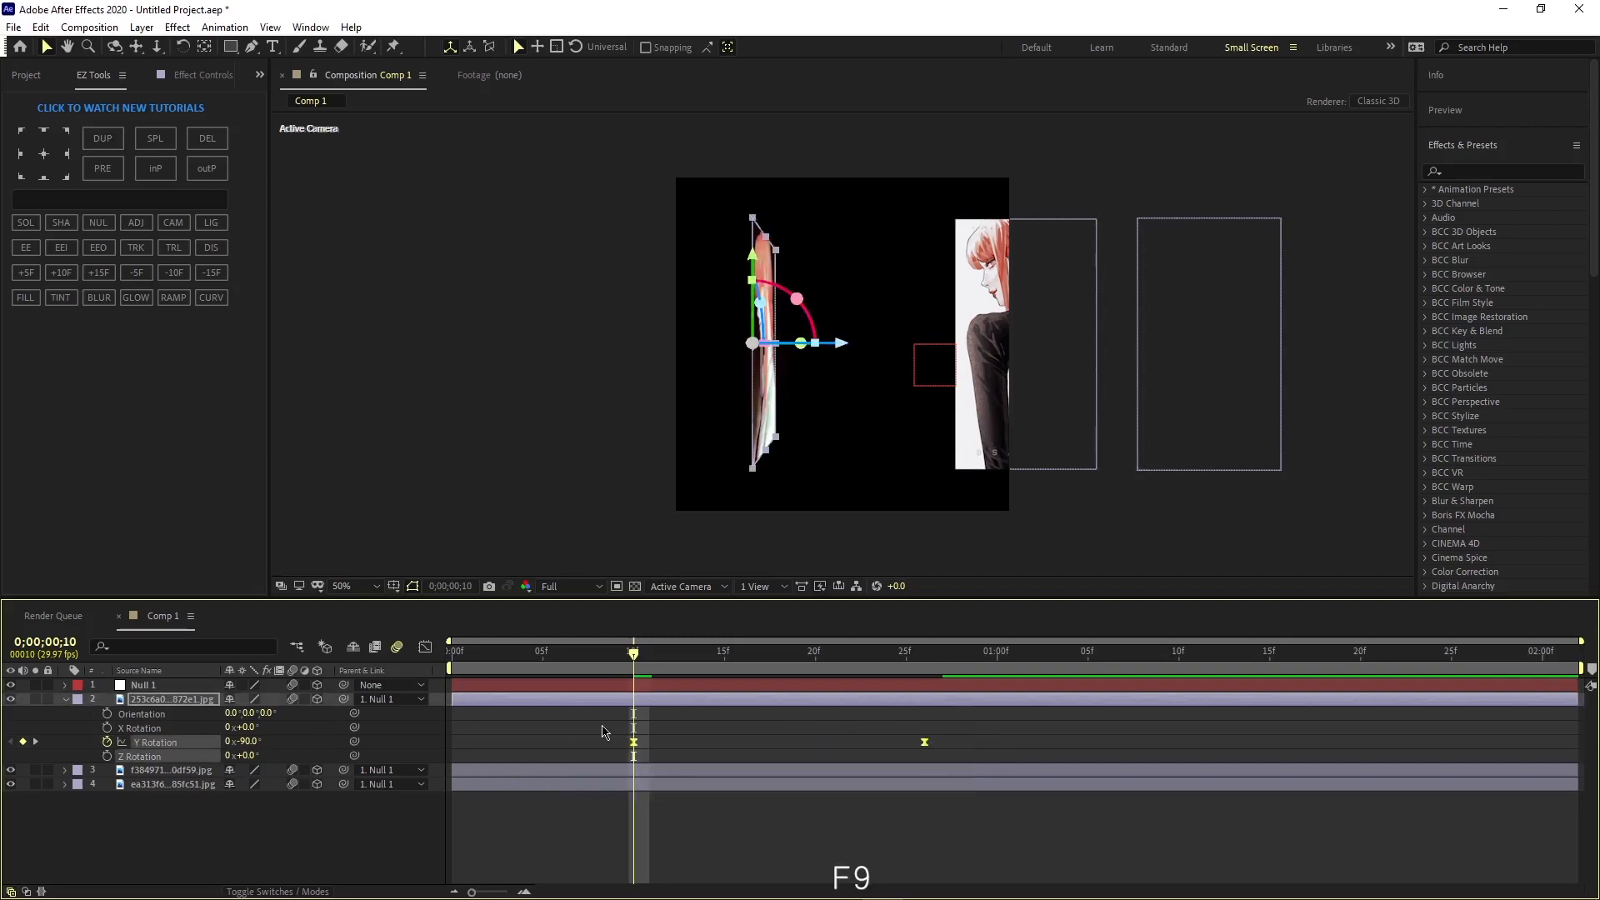
right_click(632, 745)
mouse_move(704, 728)
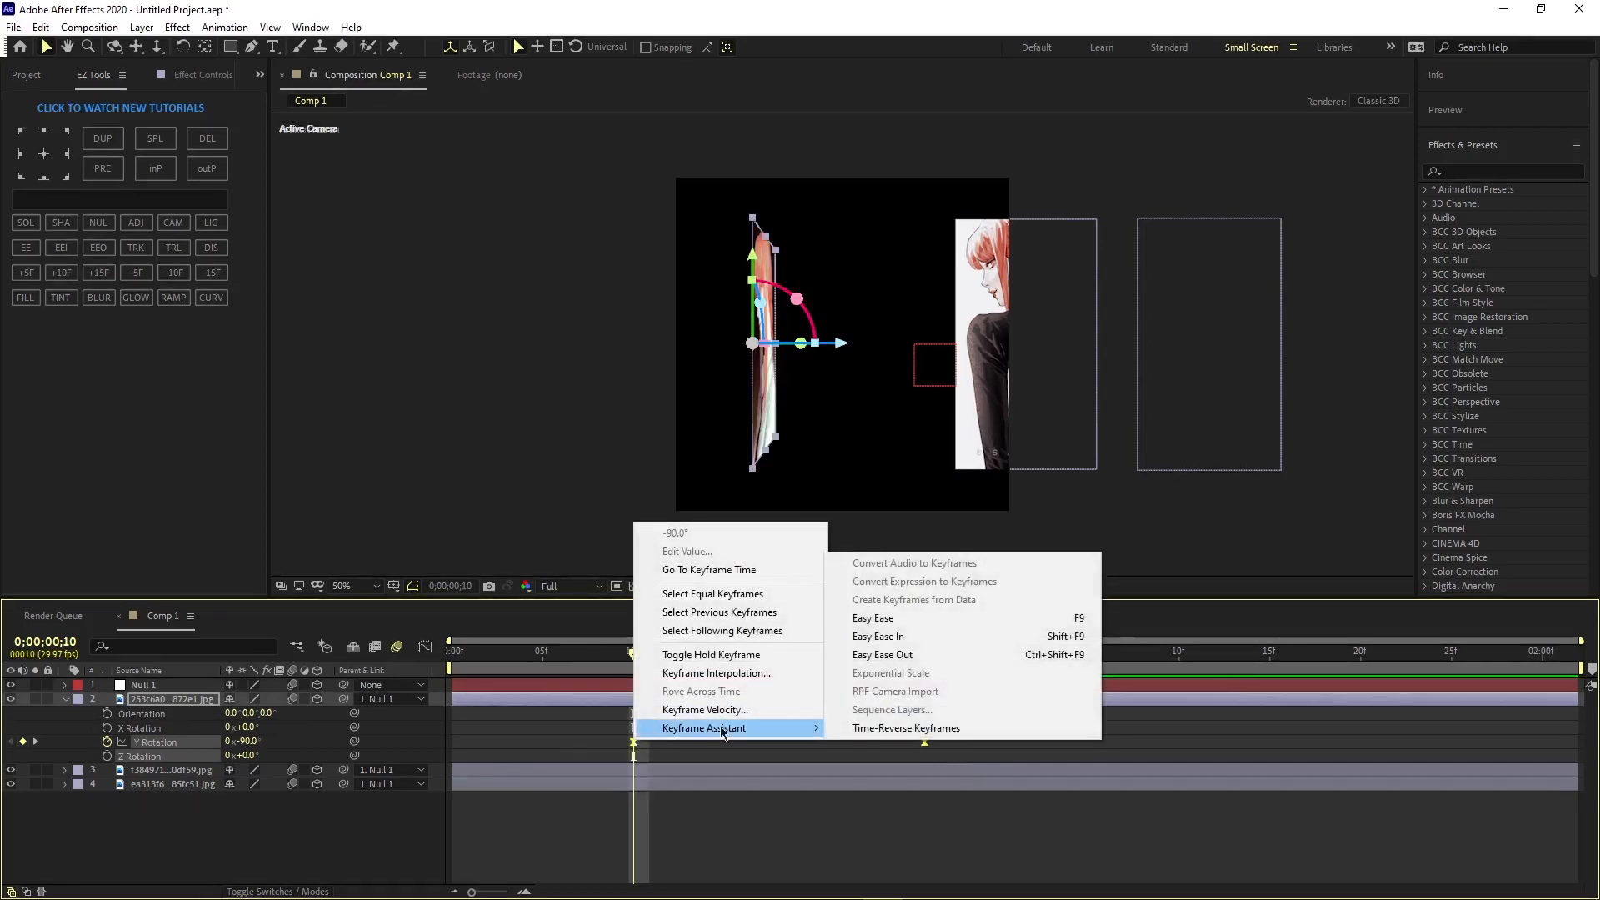
left_click(867, 783)
key("space")
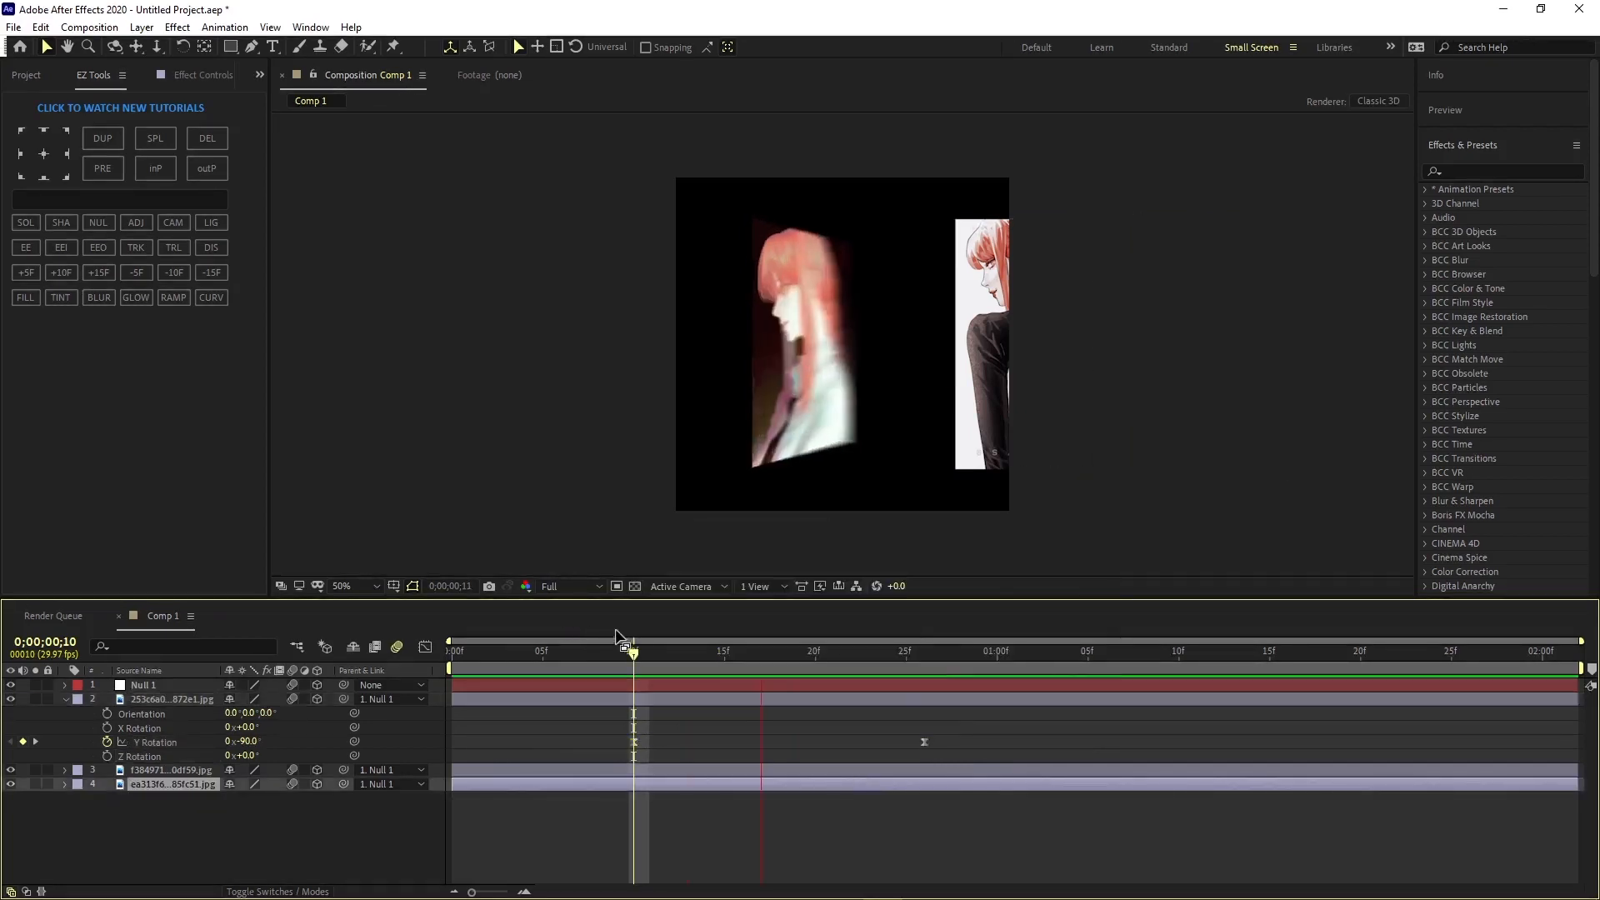
key("space")
key("space")
key("space")
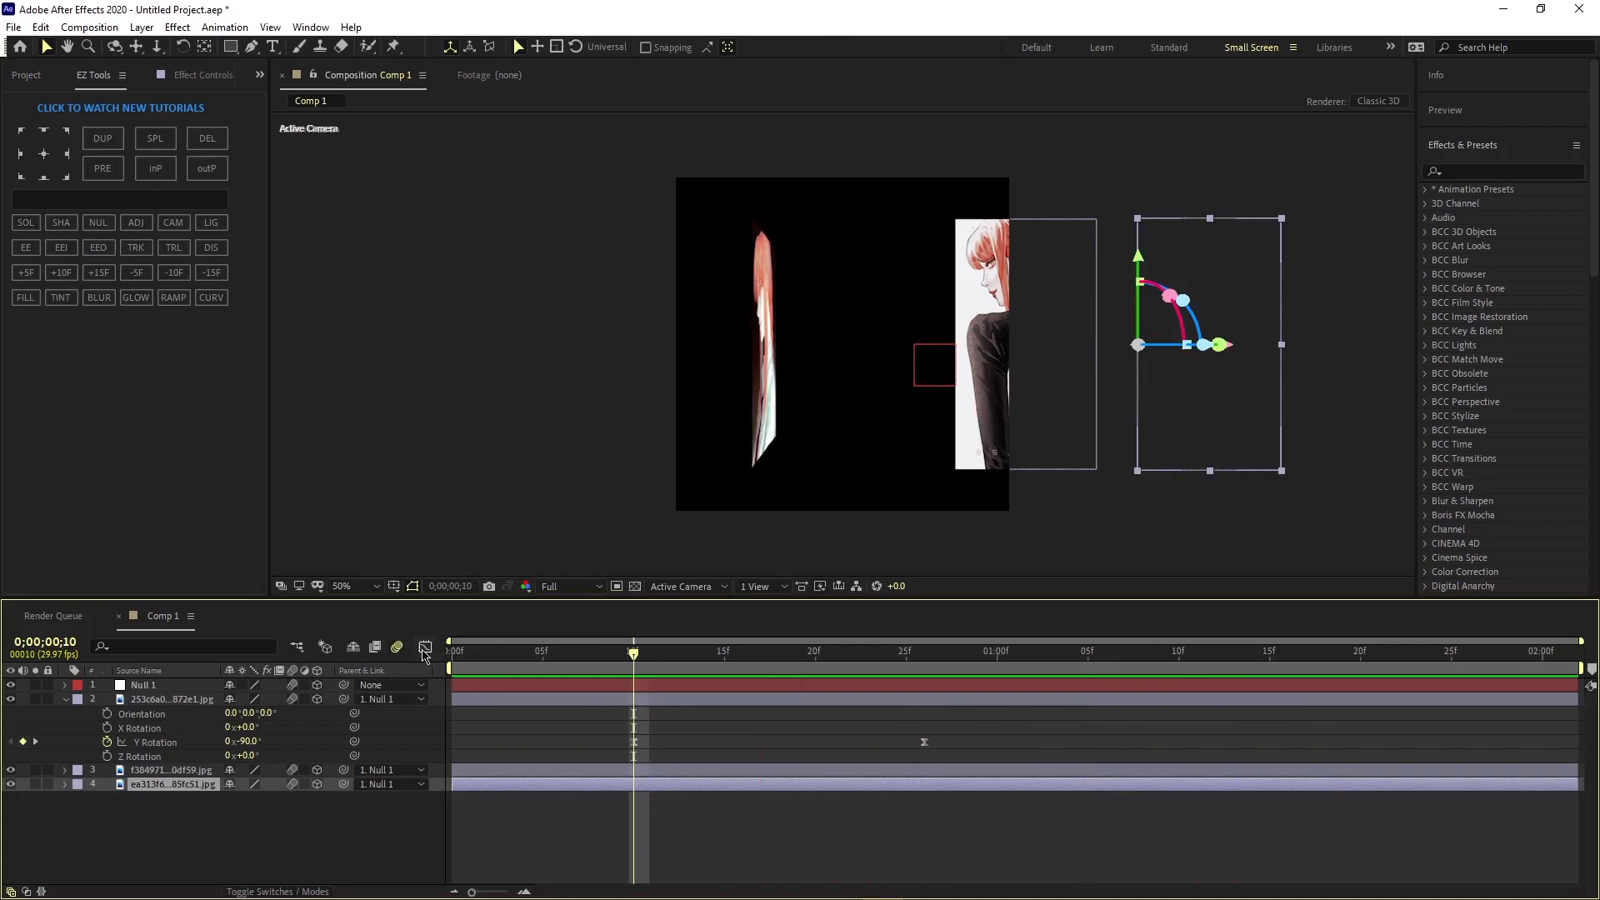
Step: Shape the Y Rotation speed graph to start at peak speed and slow down gradually, shortening the first keyframe's influence and lengthening the last one's
left_click(425, 647)
right_click(645, 707)
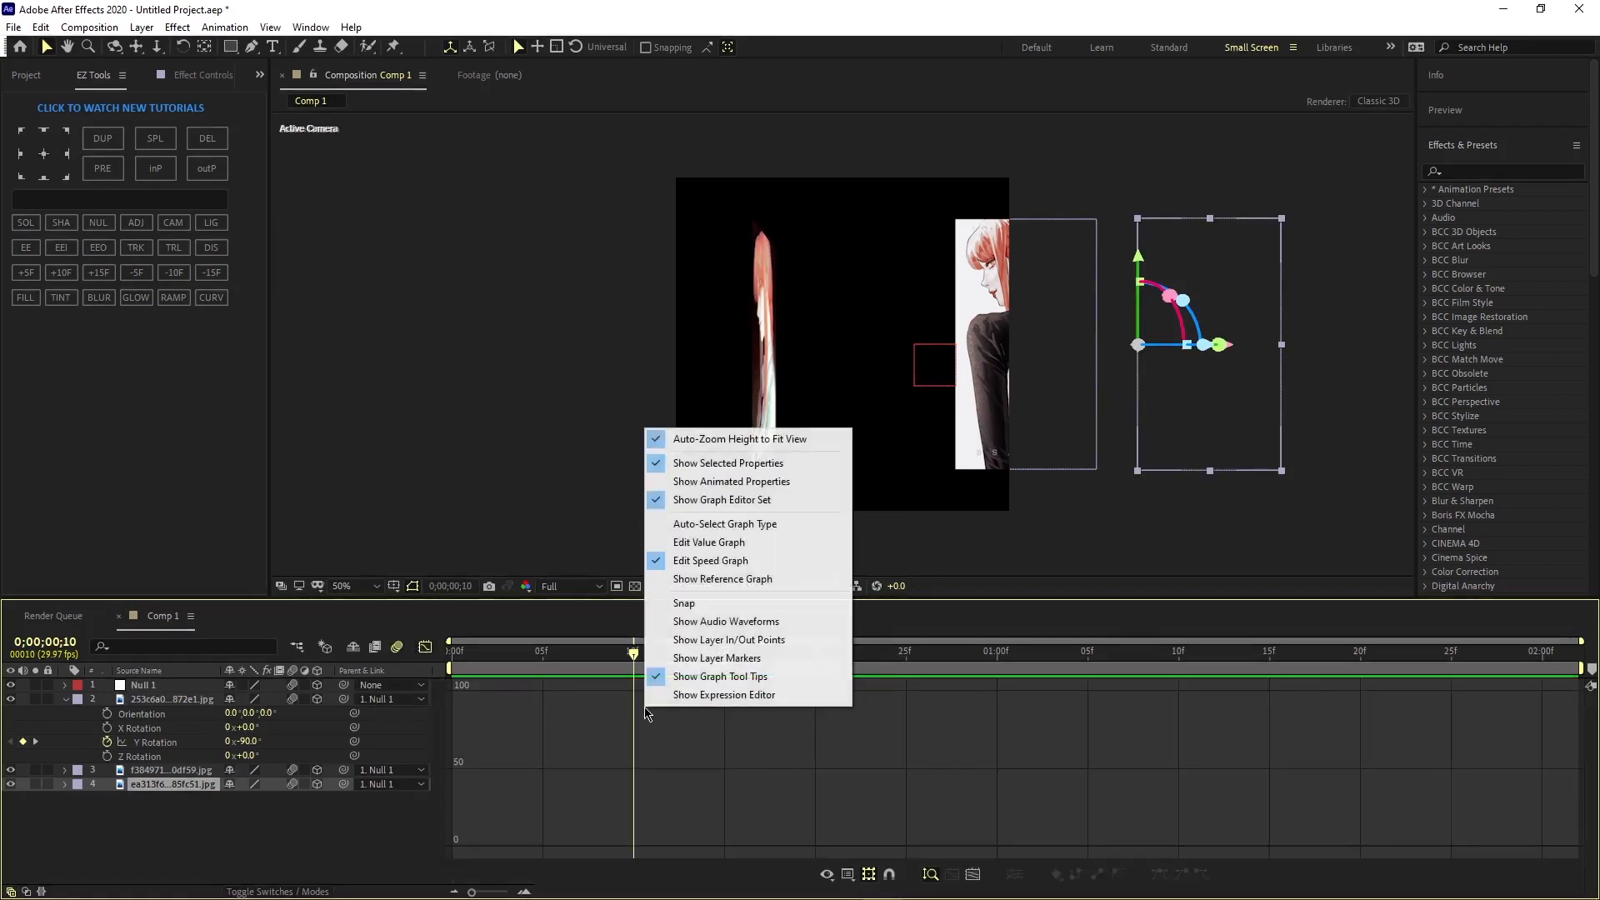
left_click(712, 560)
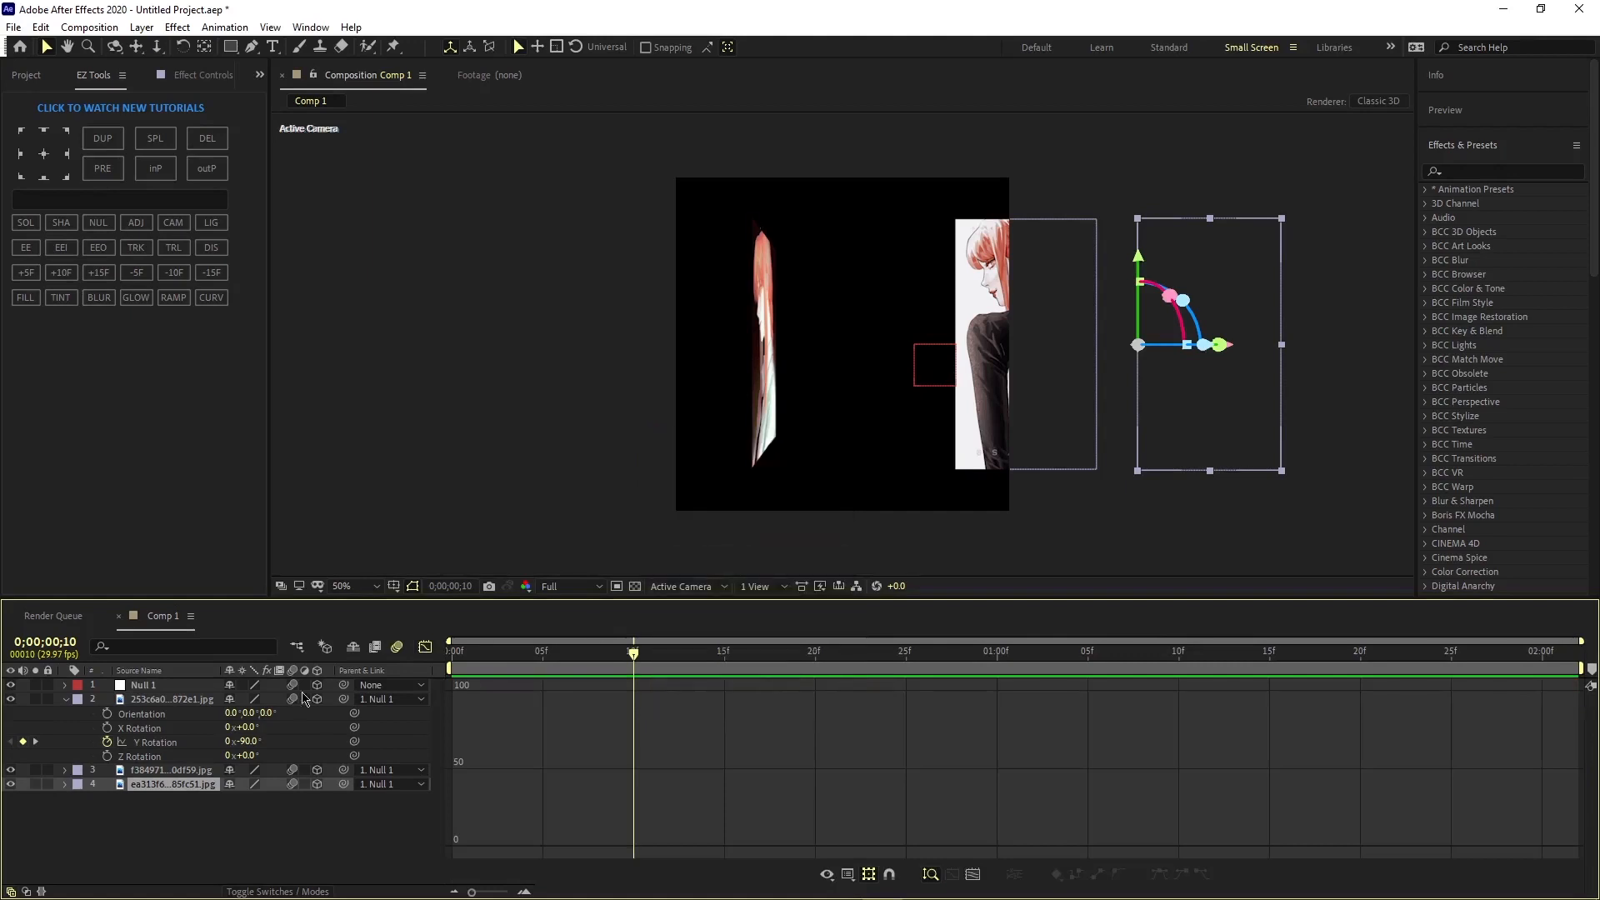
left_click(178, 744)
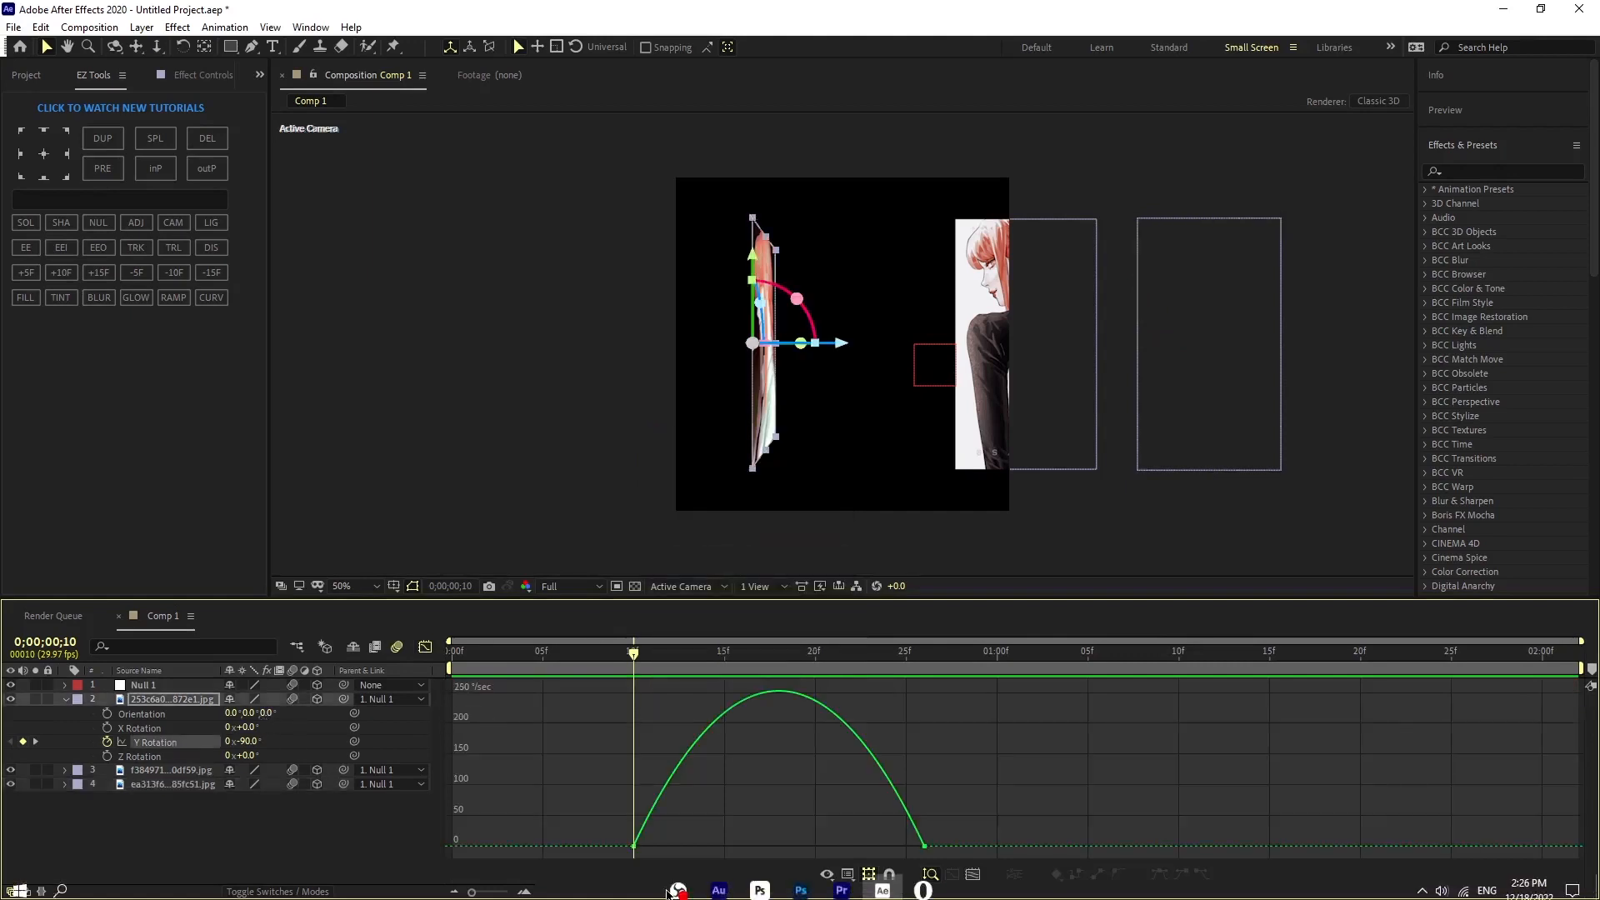
left_click(633, 847)
left_click_drag(683, 846, 634, 848)
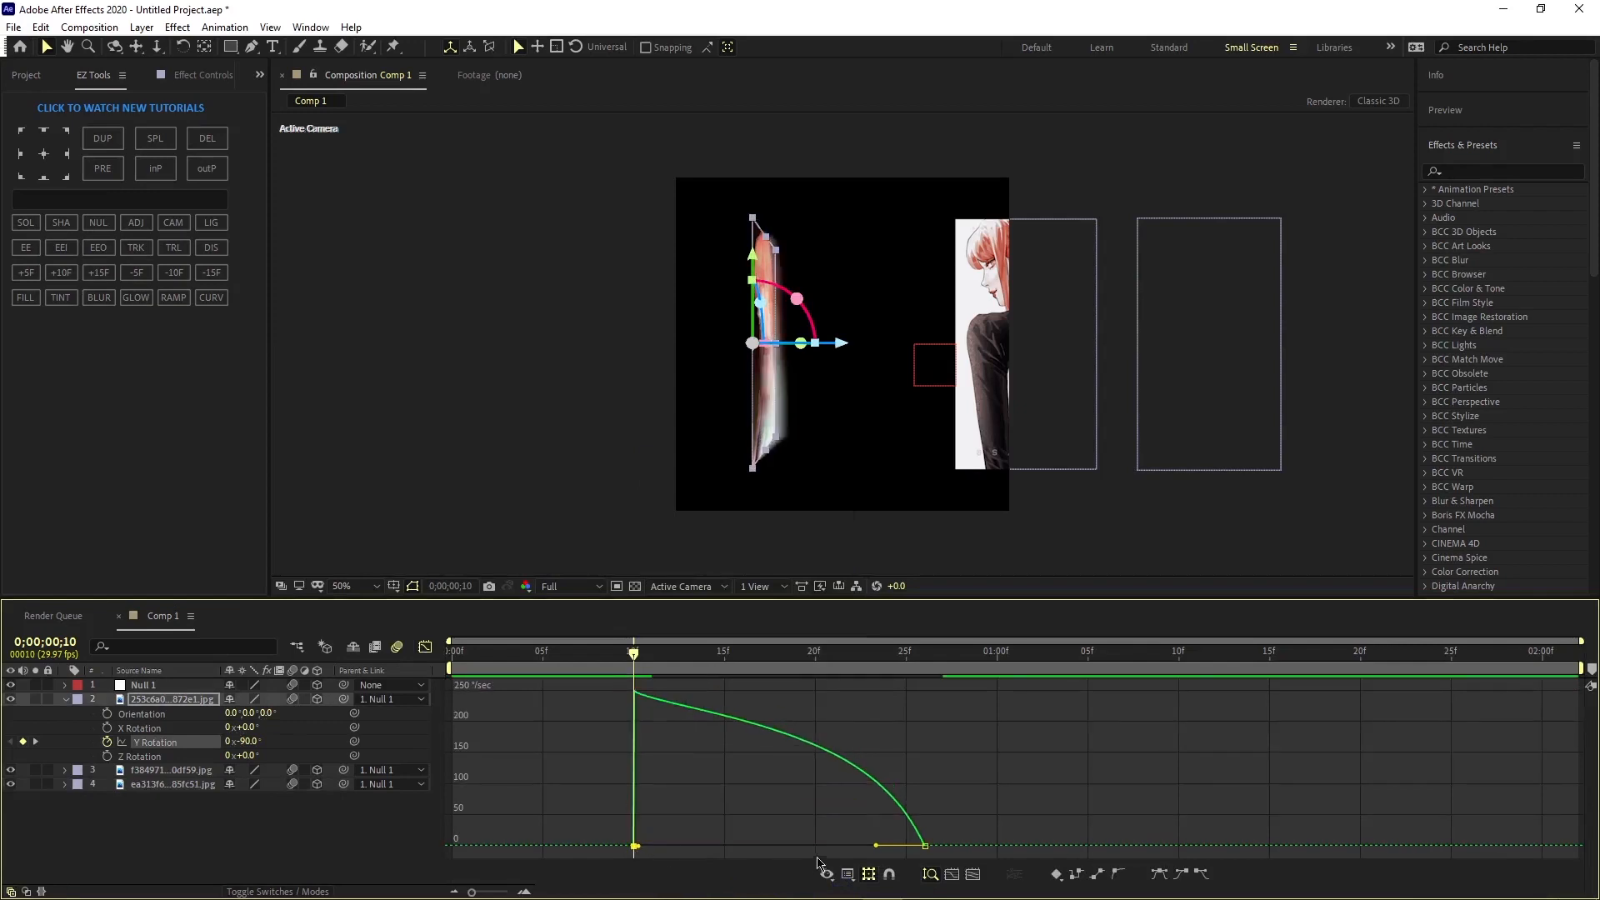
left_click_drag(877, 846, 789, 848)
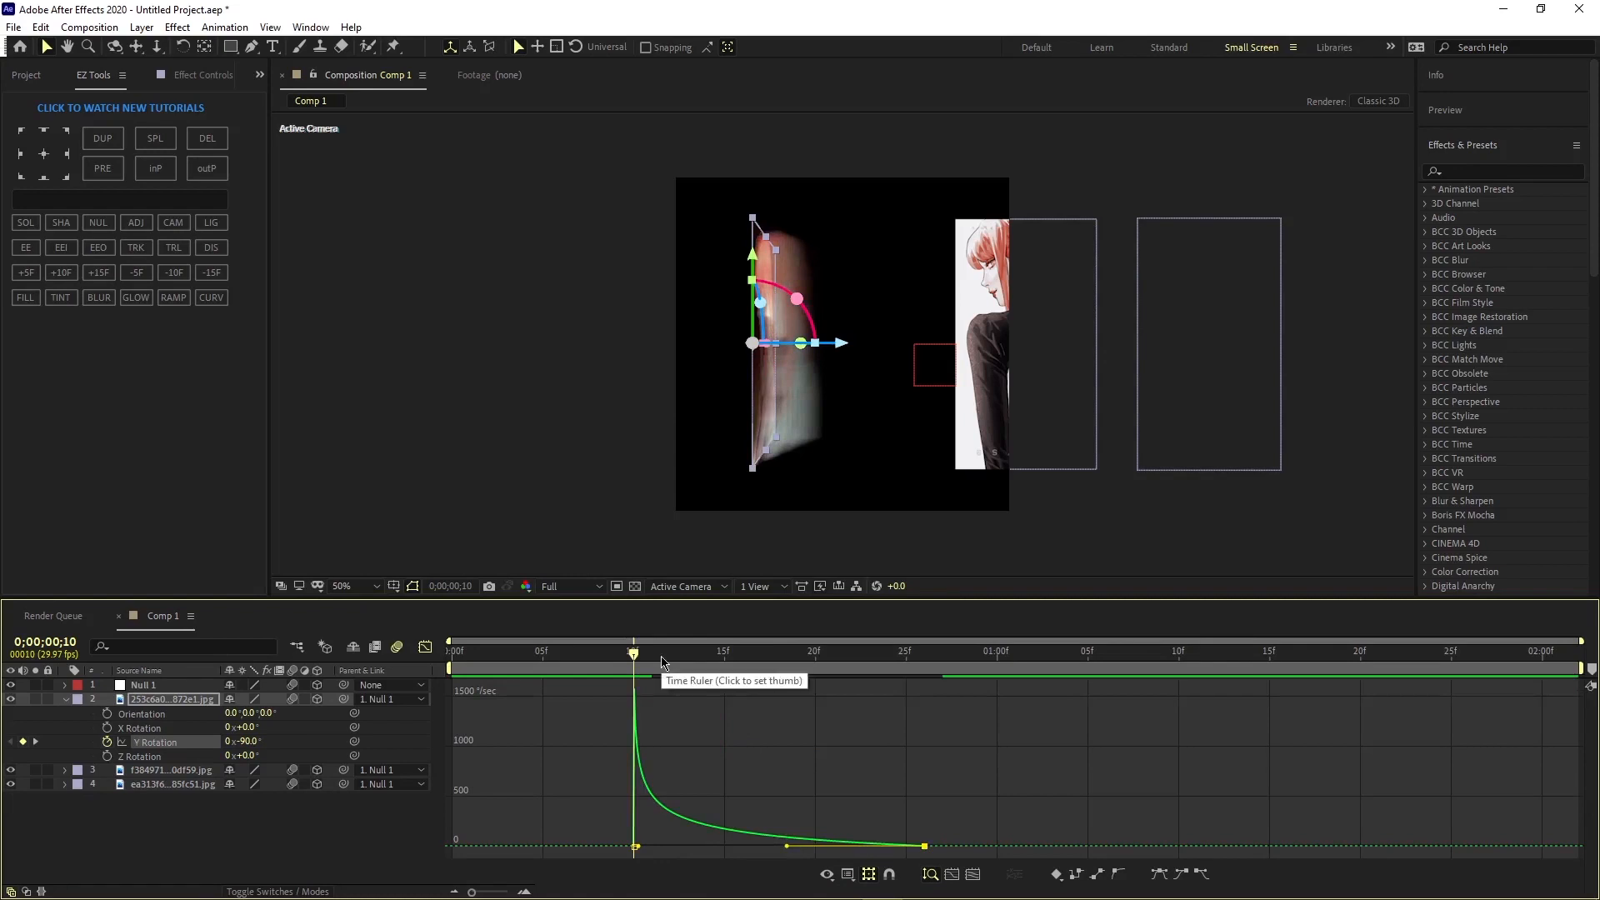
Step: Preview the image's flip with the new speed curve from the start of the composition
key("space")
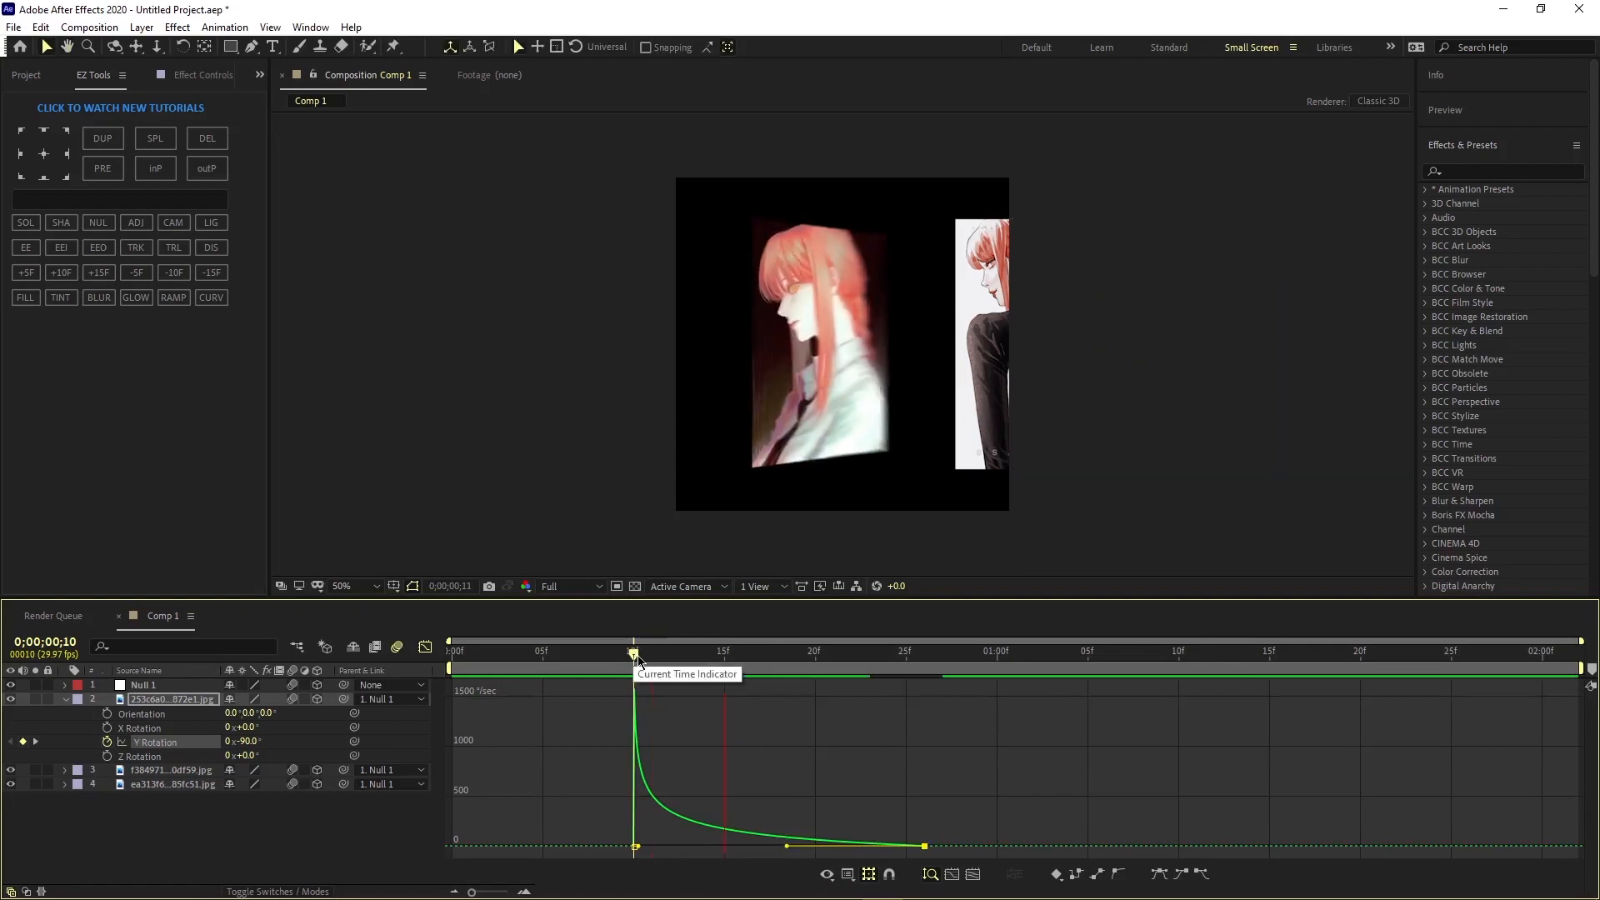
left_click_drag(631, 654, 358, 698)
left_click(454, 654)
key("space")
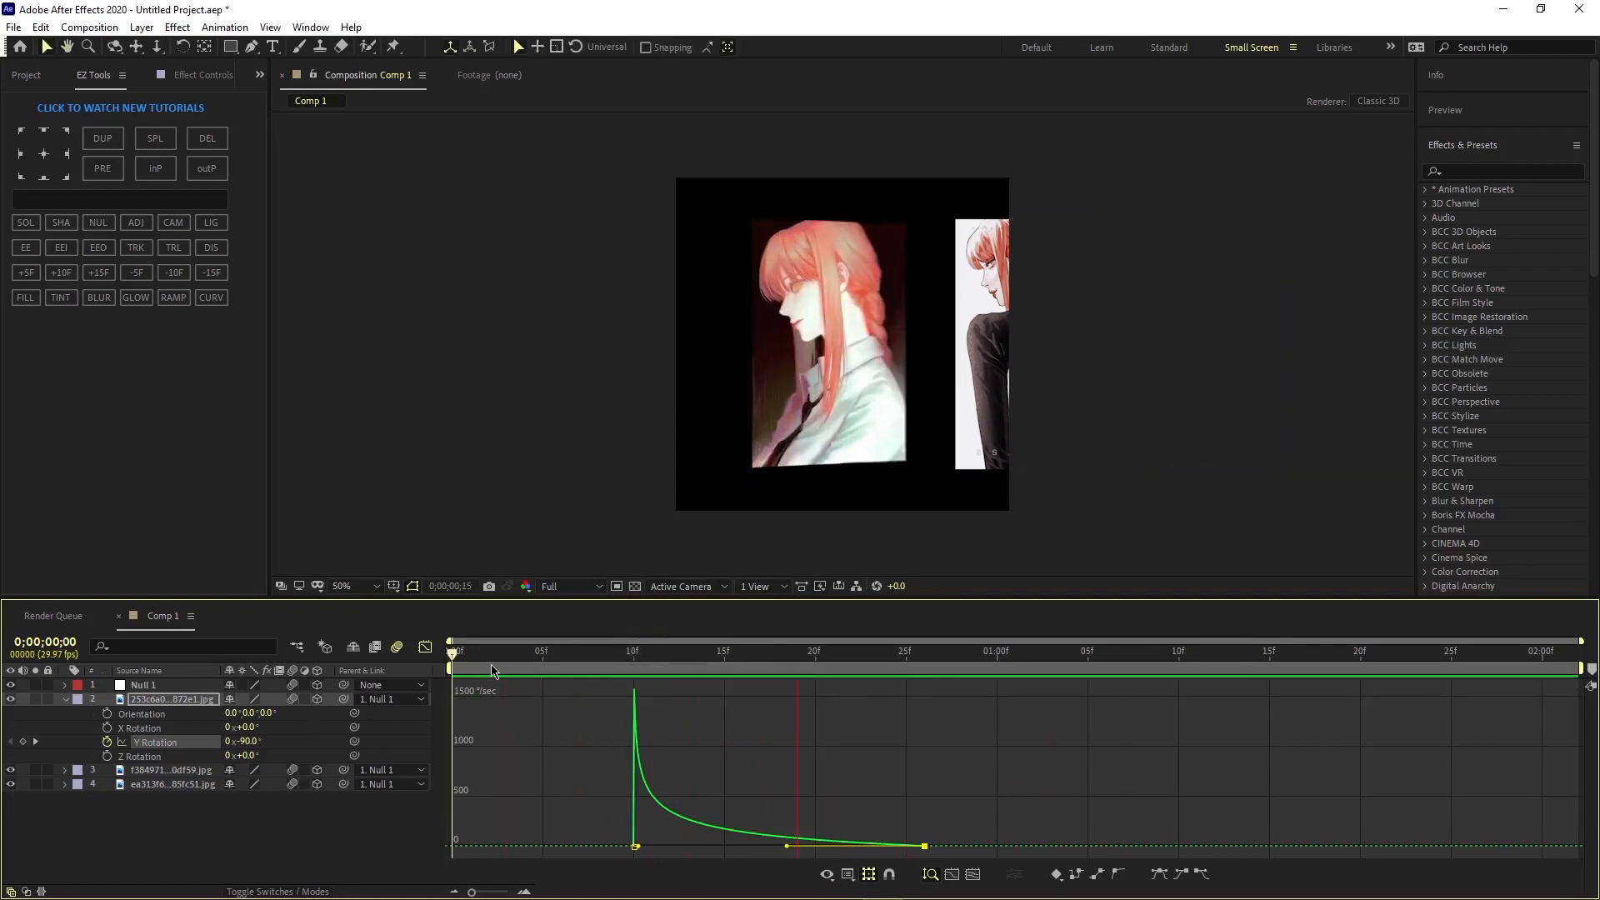
key("space")
key("space")
key("space")
key("space")
key("space")
Step: Leave the graph editor and copy both Y Rotation keyframes of the 253c6a0…e1.jpg layer
left_click(424, 646)
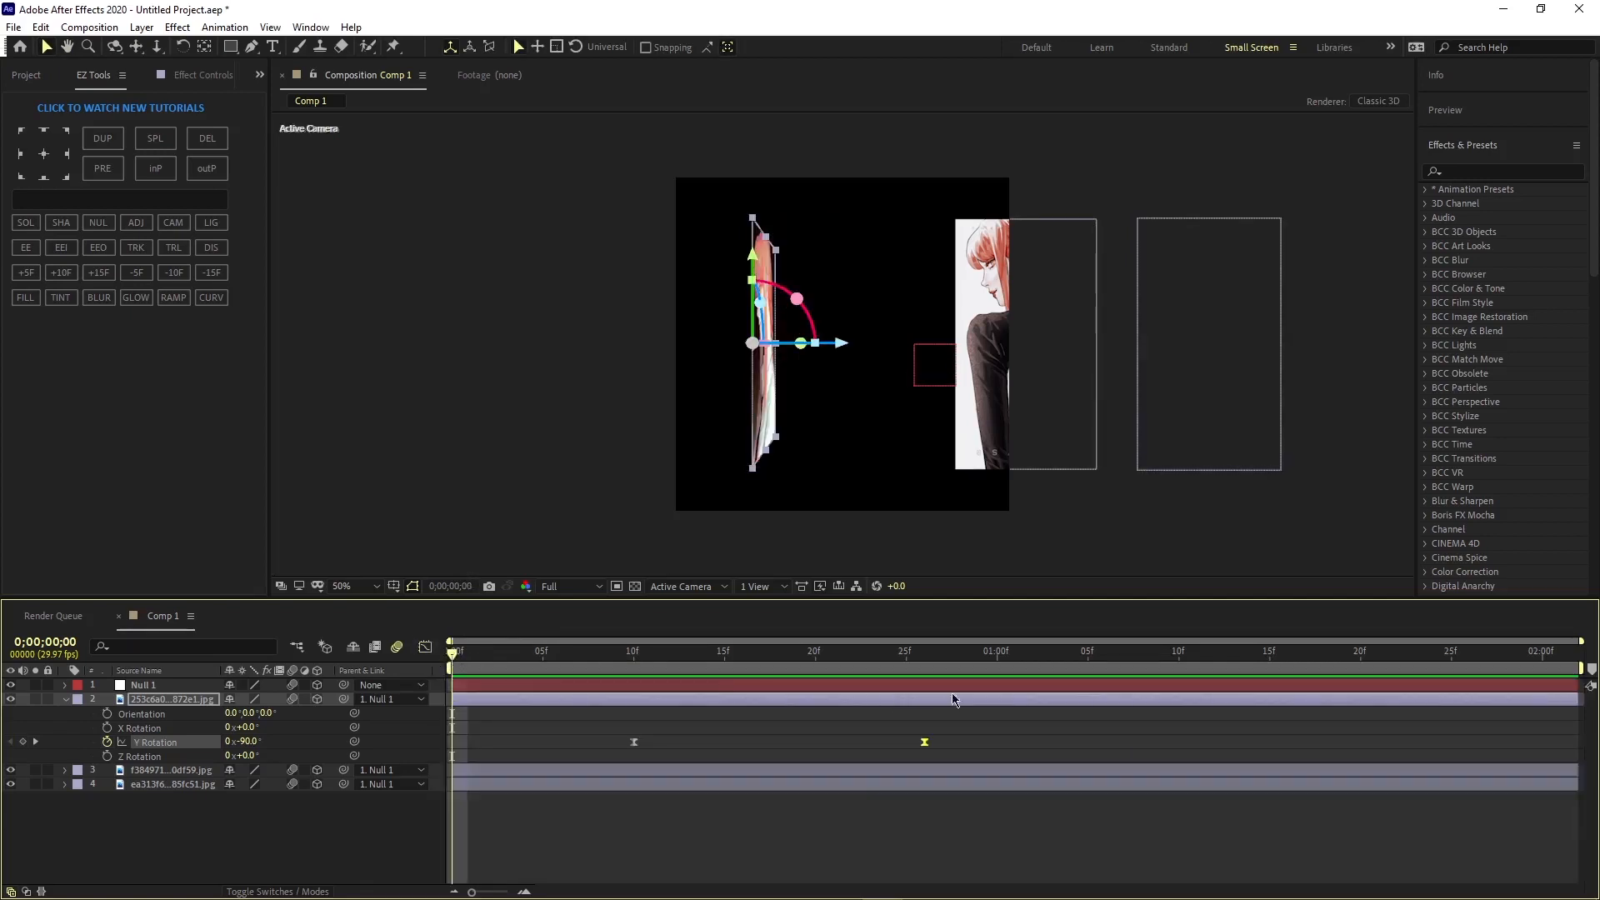
left_click_drag(966, 743, 531, 758)
key("ctrl+c")
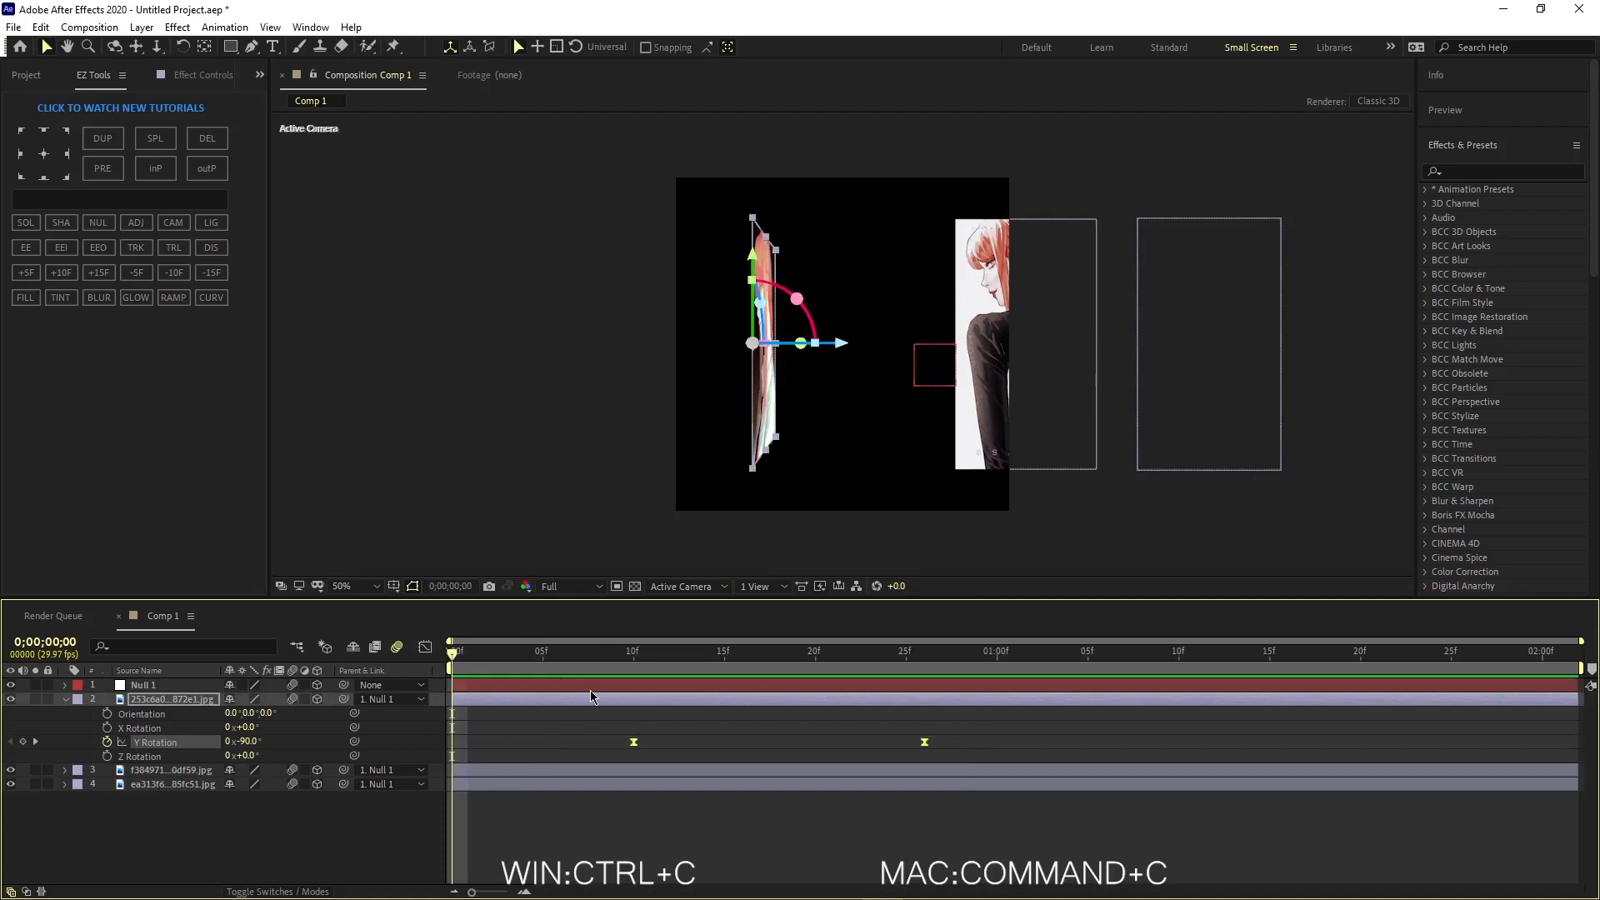
Step: Shift the 253c6a0…e1.jpg layer 7 frames earlier, placing its first keyframe at frame 3, and extend its end back to the composition's end
mouse_move(454, 657)
left_mouse_down()
mouse_move(598, 688)
mouse_move(489, 746)
mouse_move(453, 683)
left_mouse_up()
key("space")
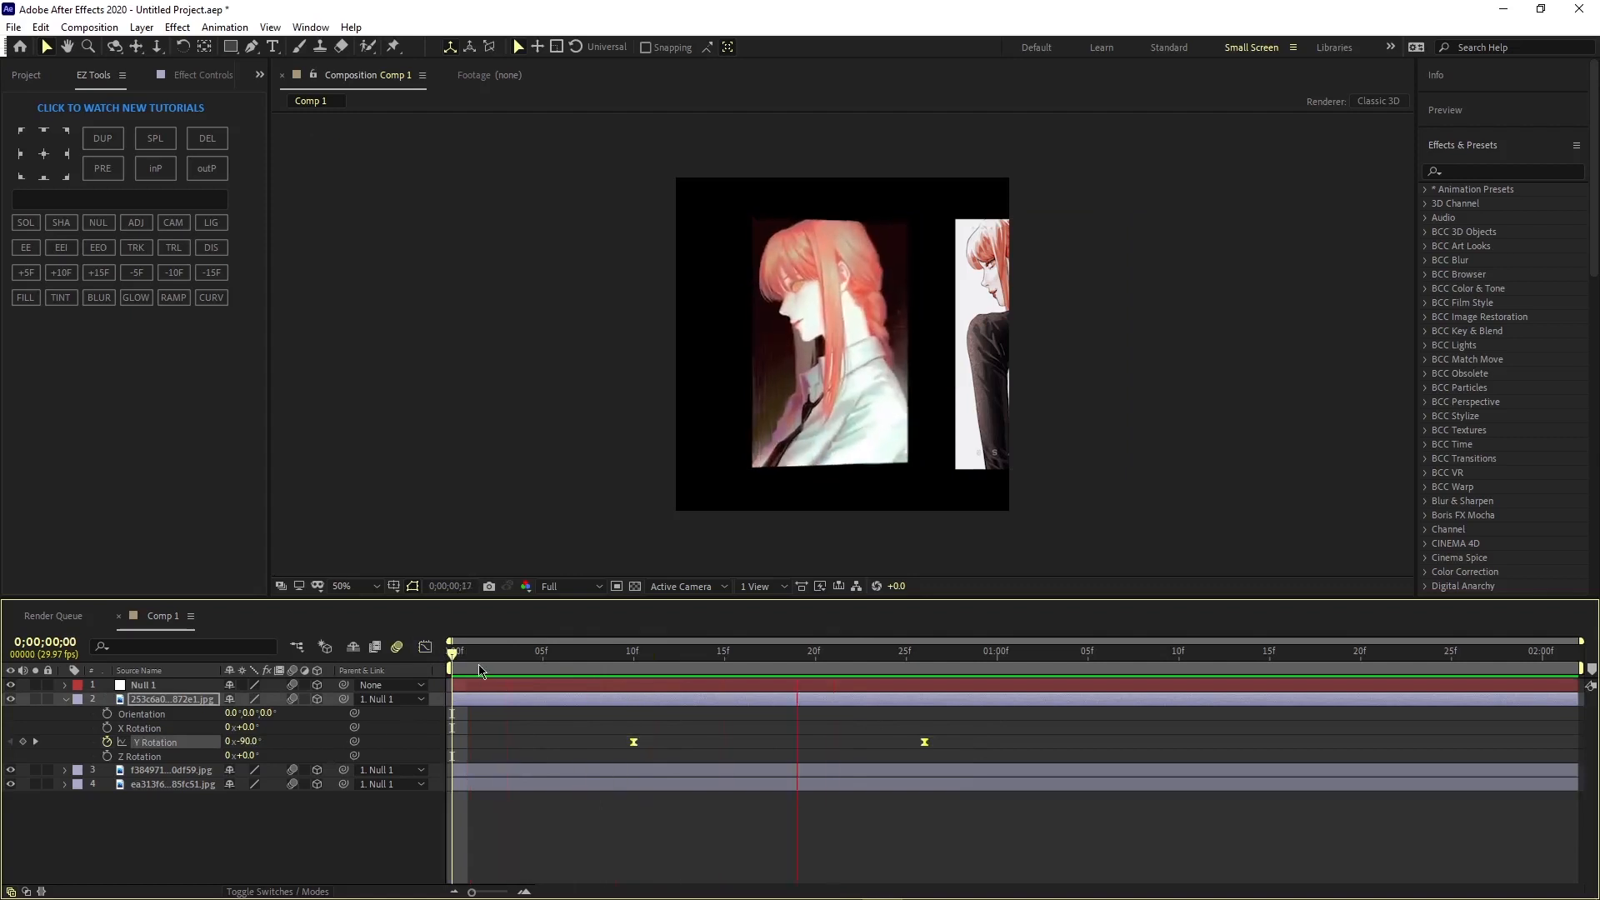
key("space")
left_click_drag(675, 706, 547, 698)
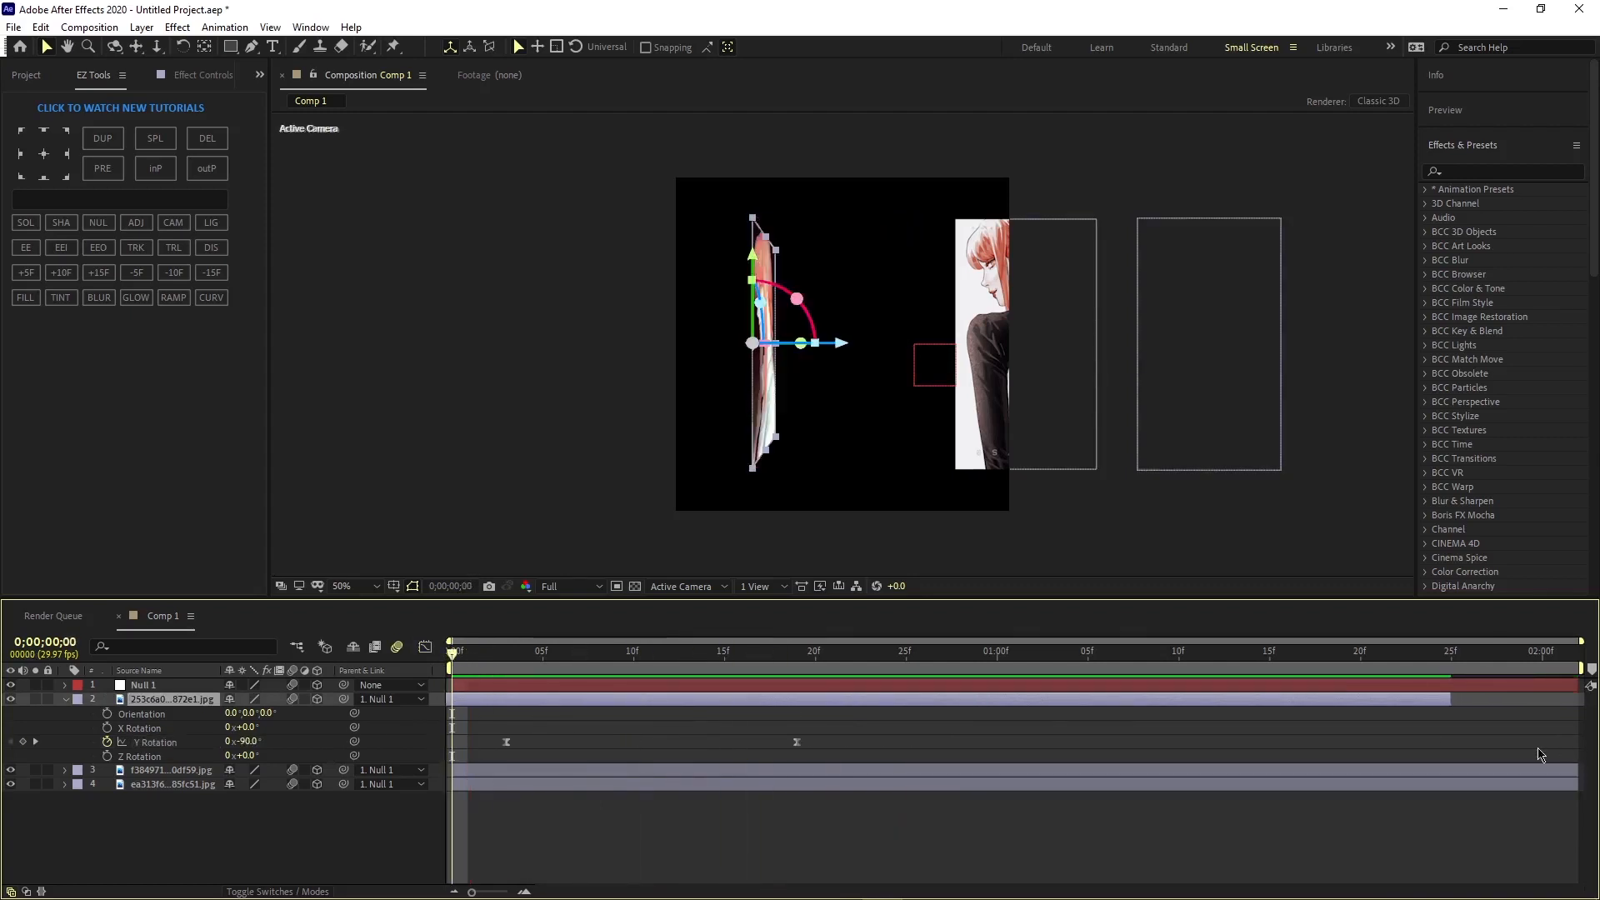
left_click_drag(1517, 703, 1582, 700)
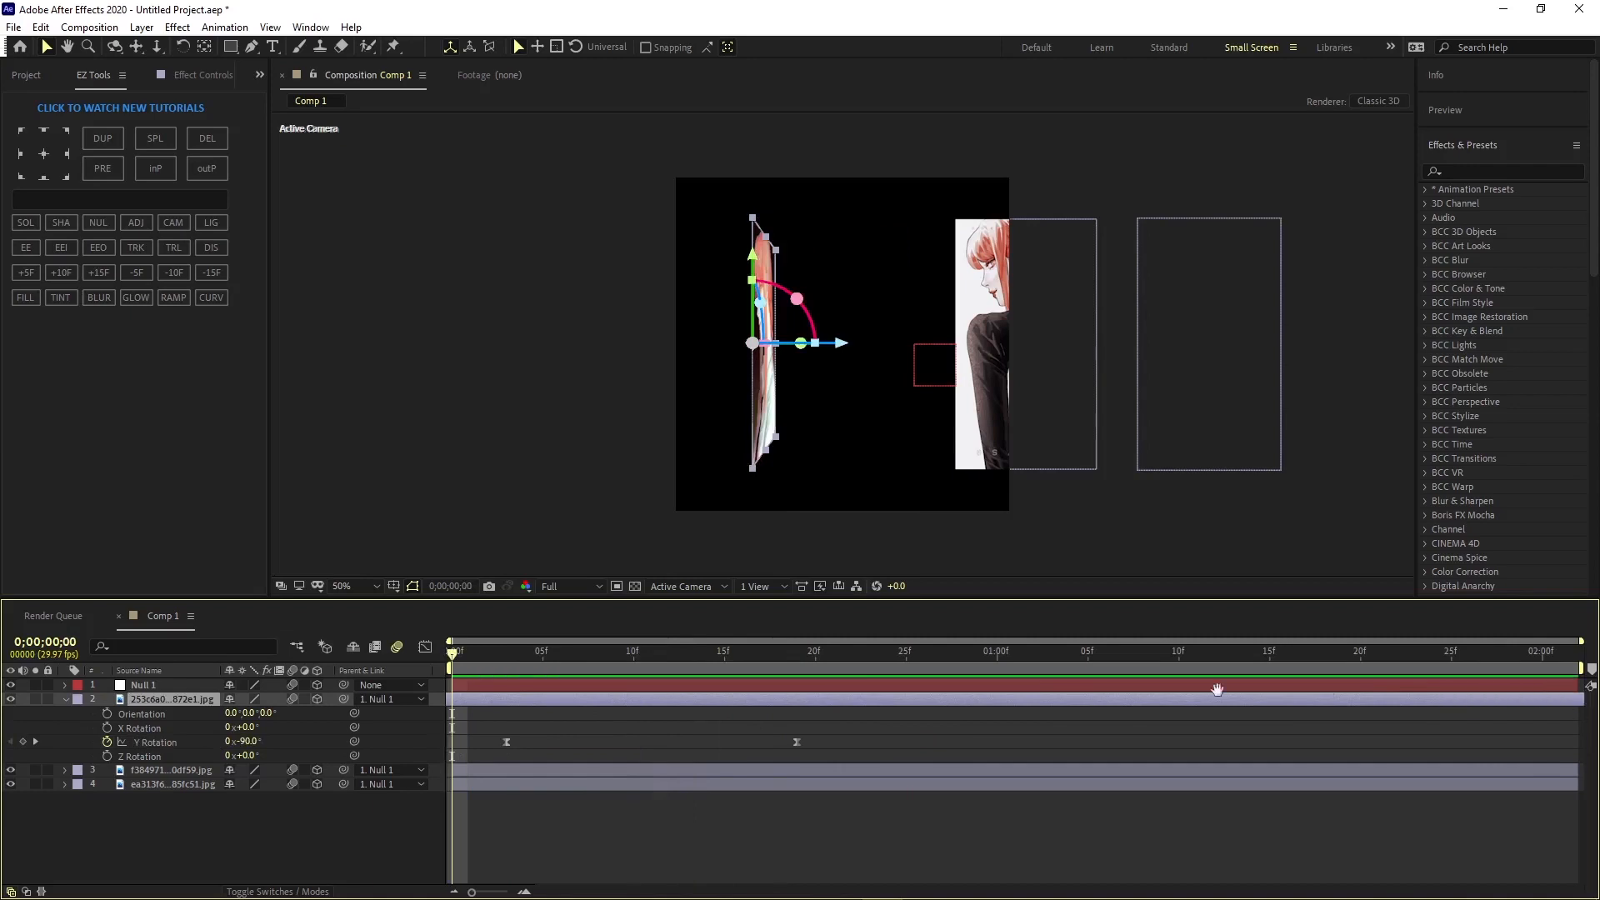
key("space")
key("space")
Step: Paste the copied Y Rotation keyframes onto the f384971…0df59.jpg layer at frame 11
left_click_drag(812, 639, 655, 675)
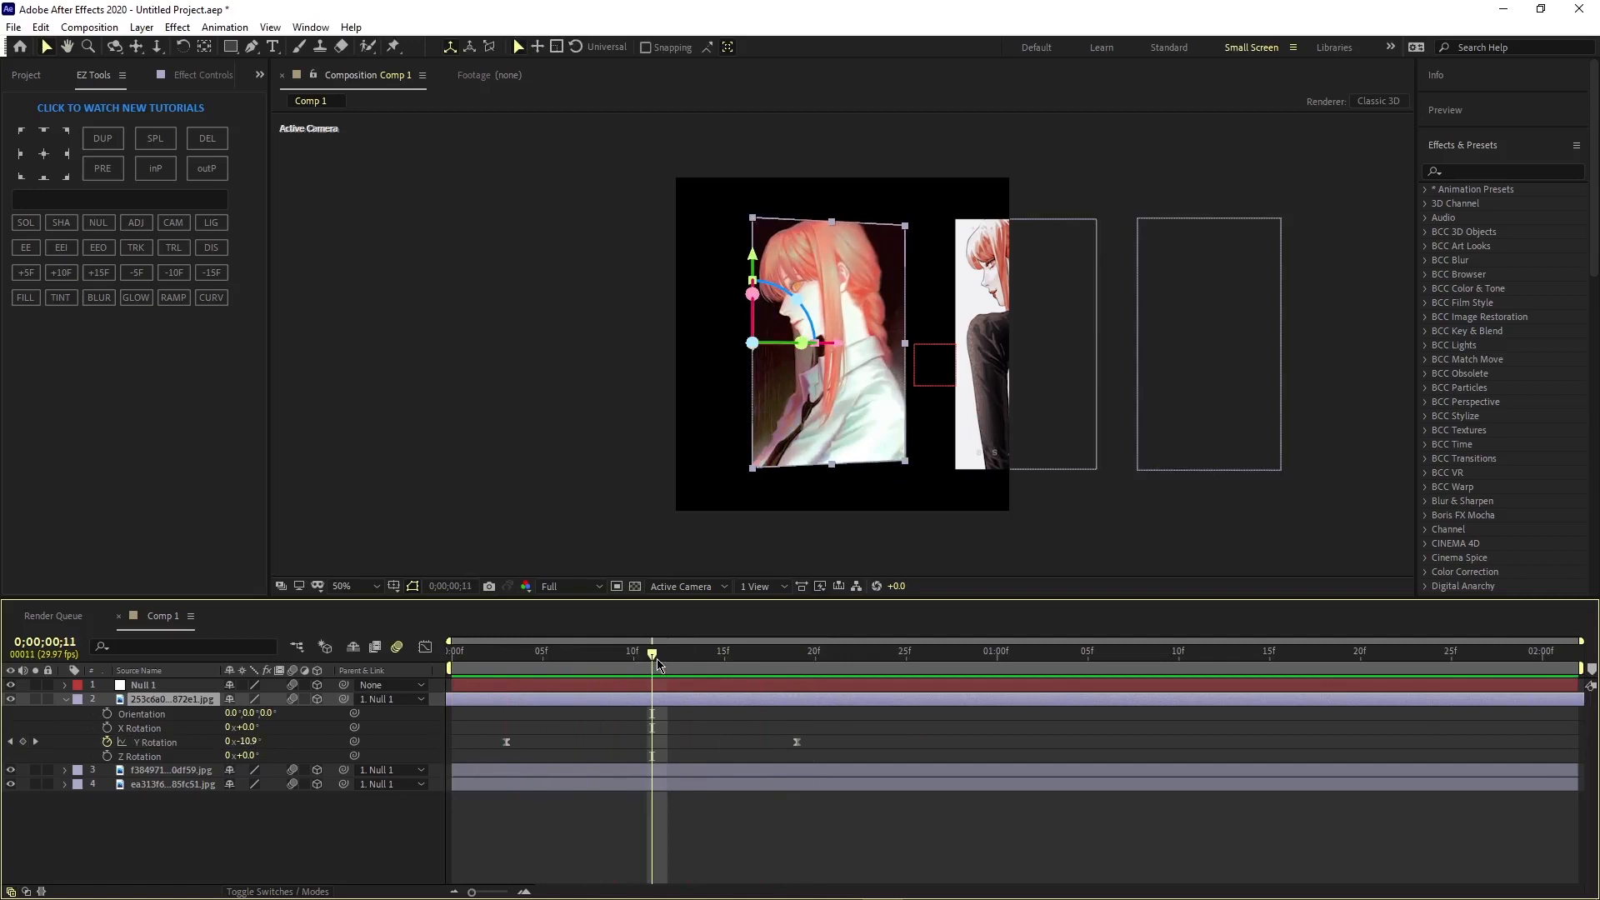
left_click(669, 772)
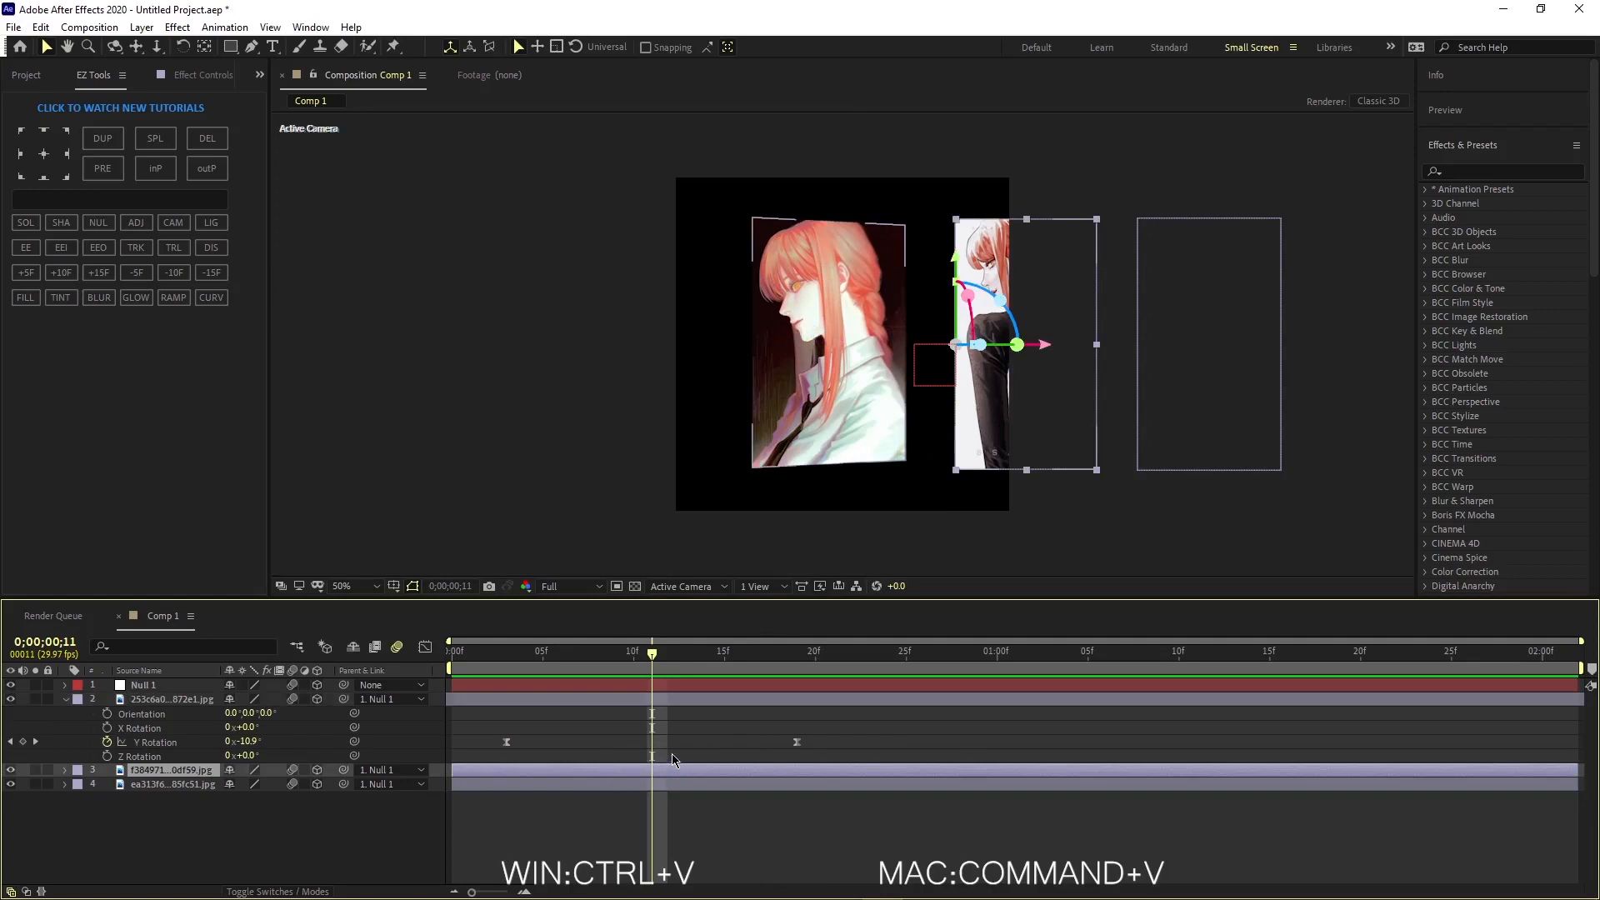
key("ctrl+v")
Step: Preview the second image's flip from the composition's start and reveal its keyframed rotation properties
key("space")
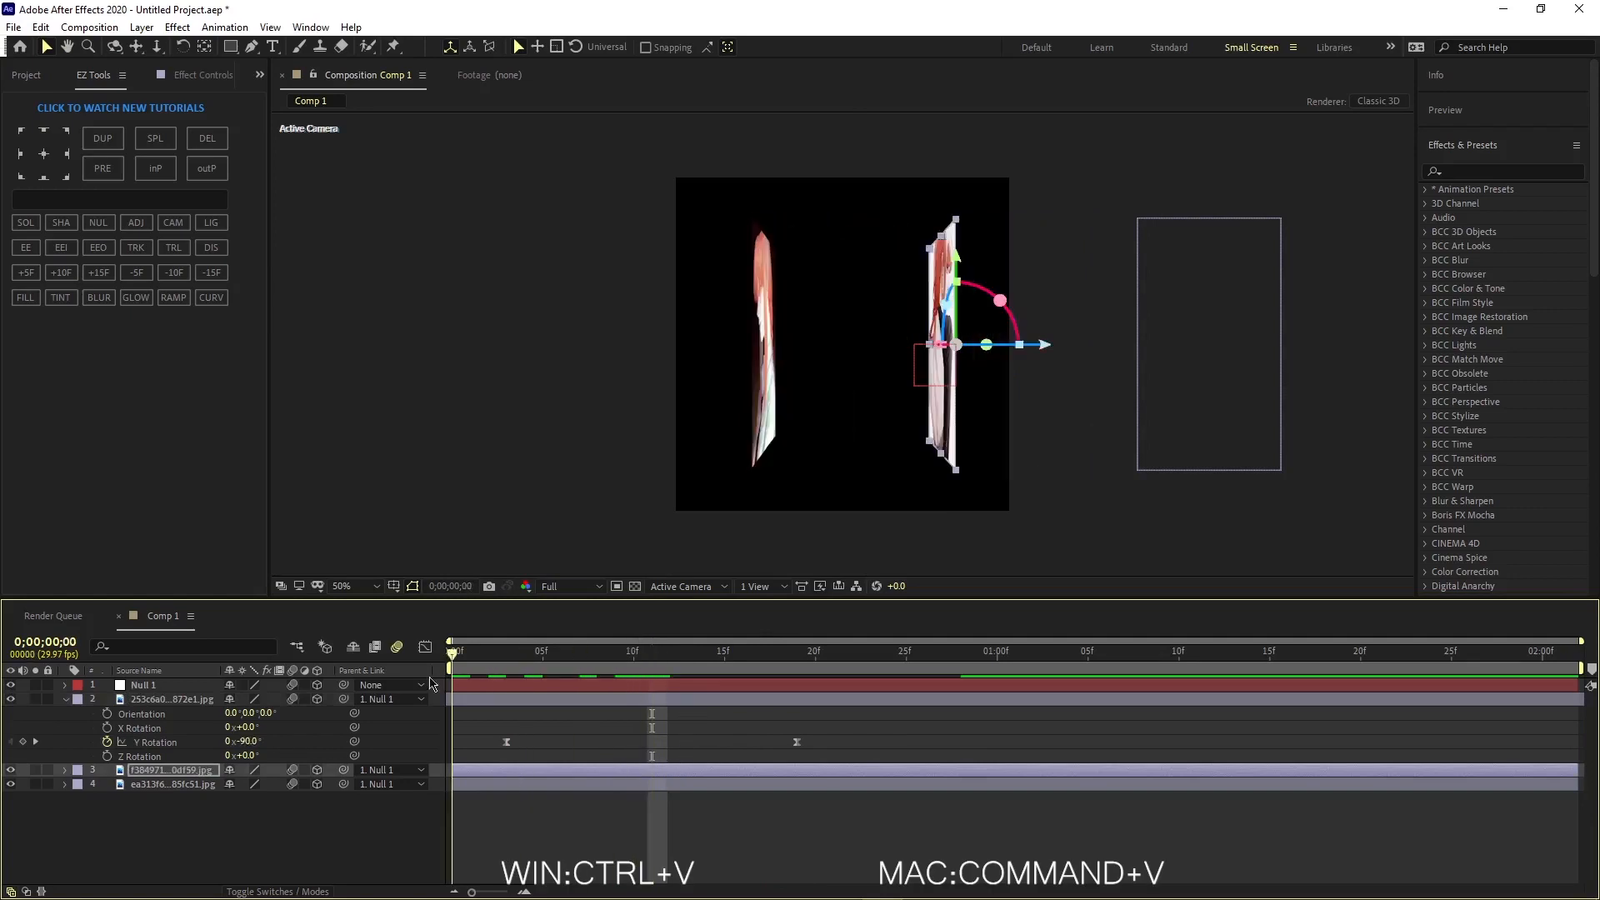
key("Home")
key("space")
left_click(906, 658)
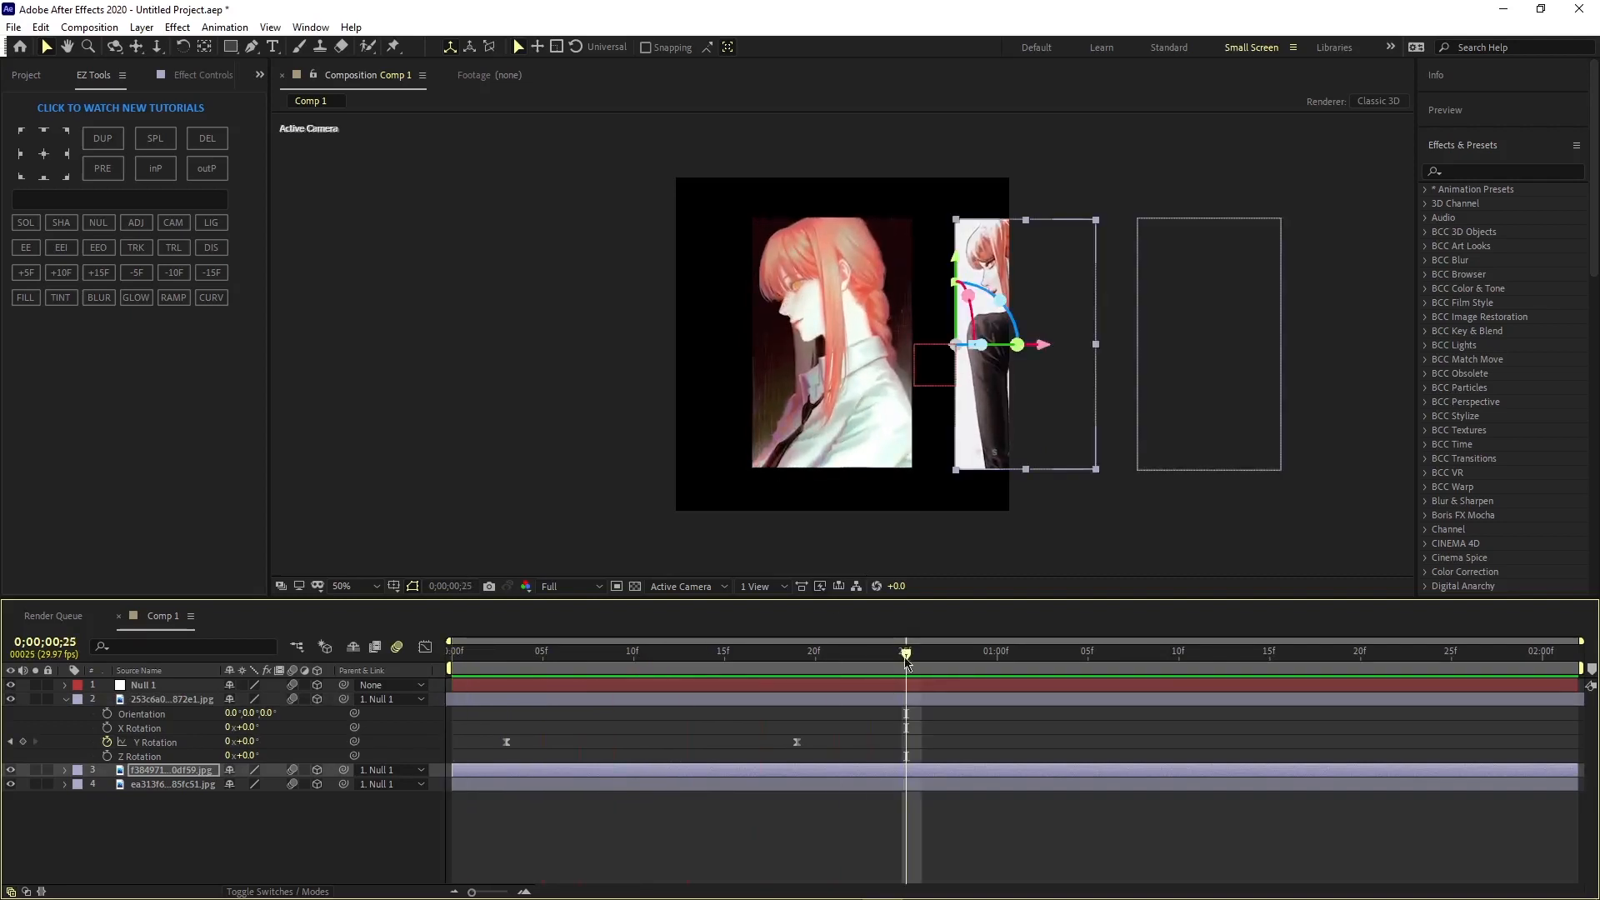
left_click_drag(906, 658, 633, 658)
key("u")
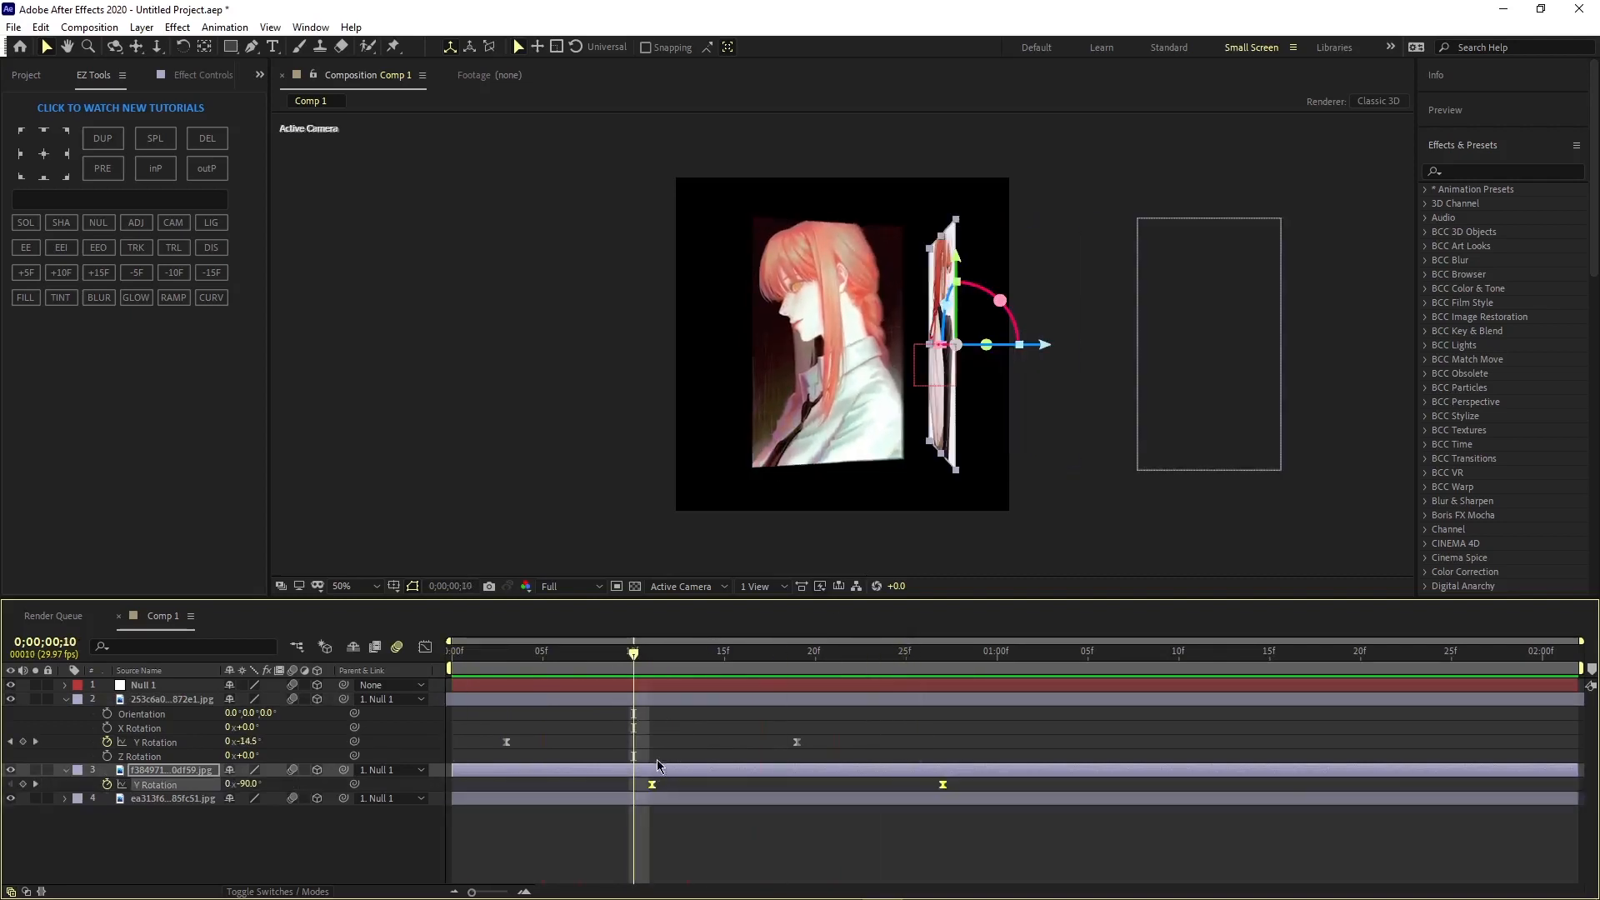
key("u")
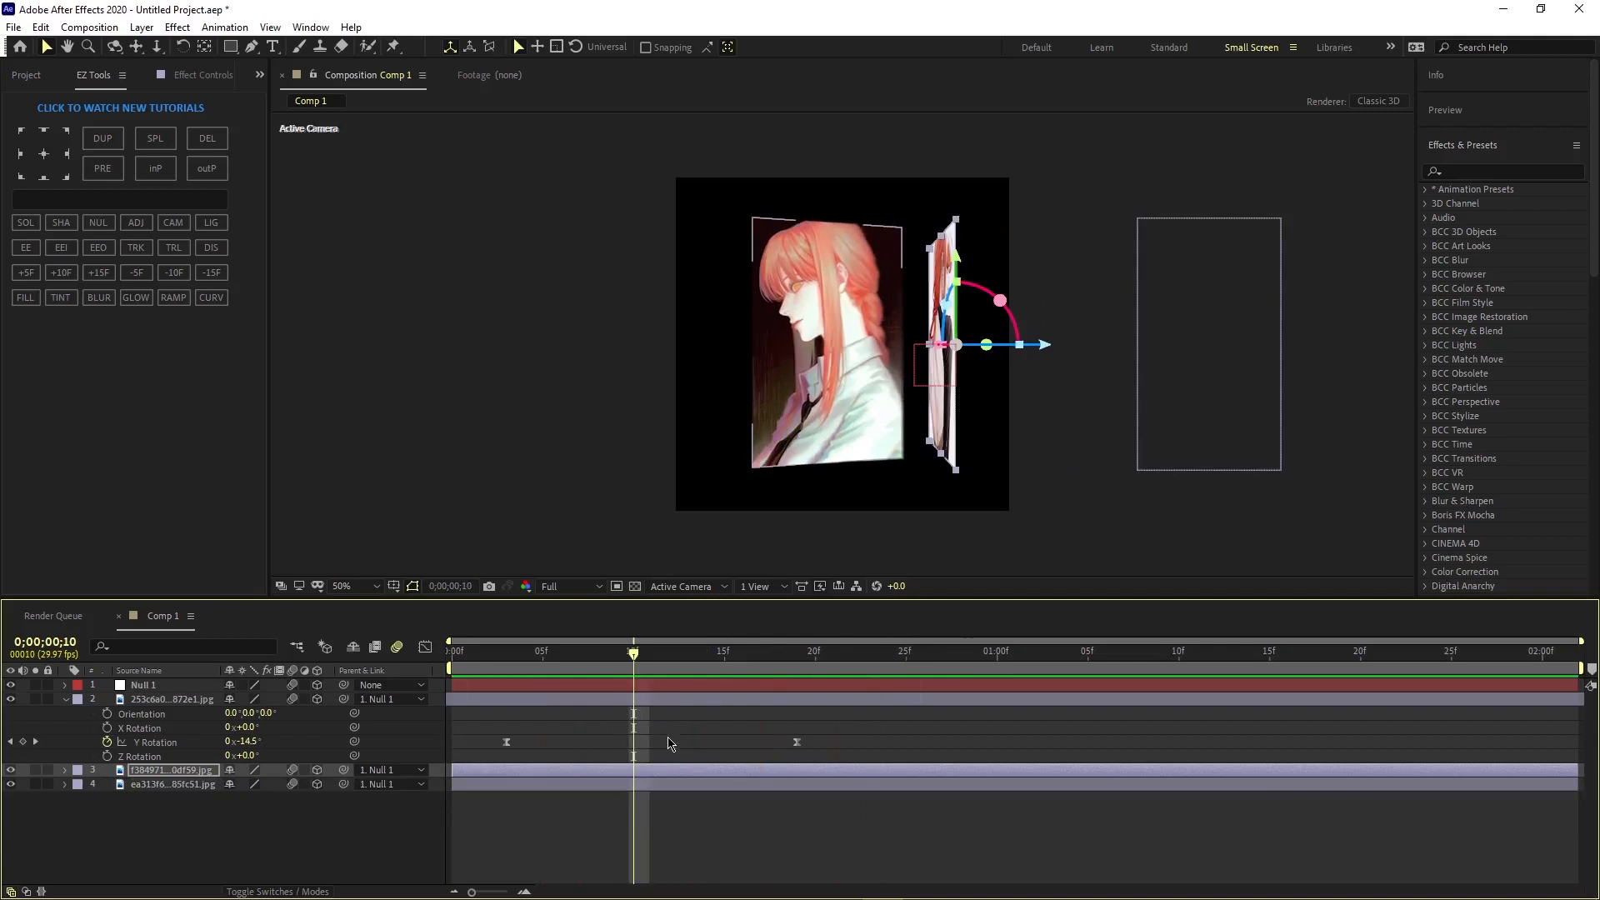
key("u")
key("r")
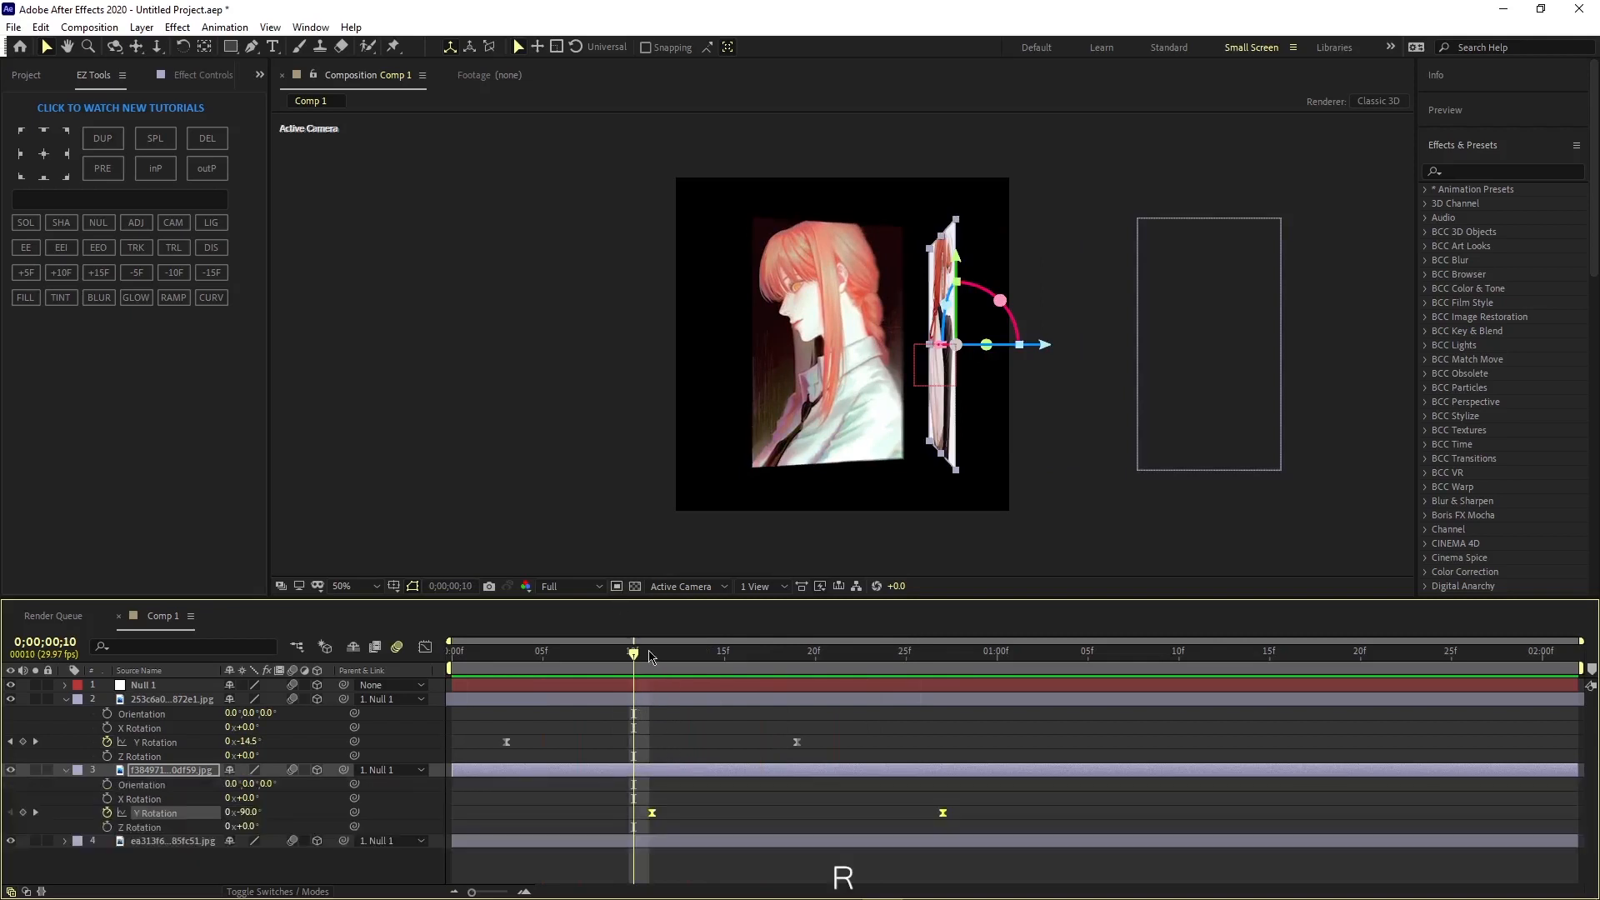
Step: Trim the start of the f384971…0df59.jpg layer to frame 11, its first Y Rotation keyframe, and preview the flip
left_click(650, 655)
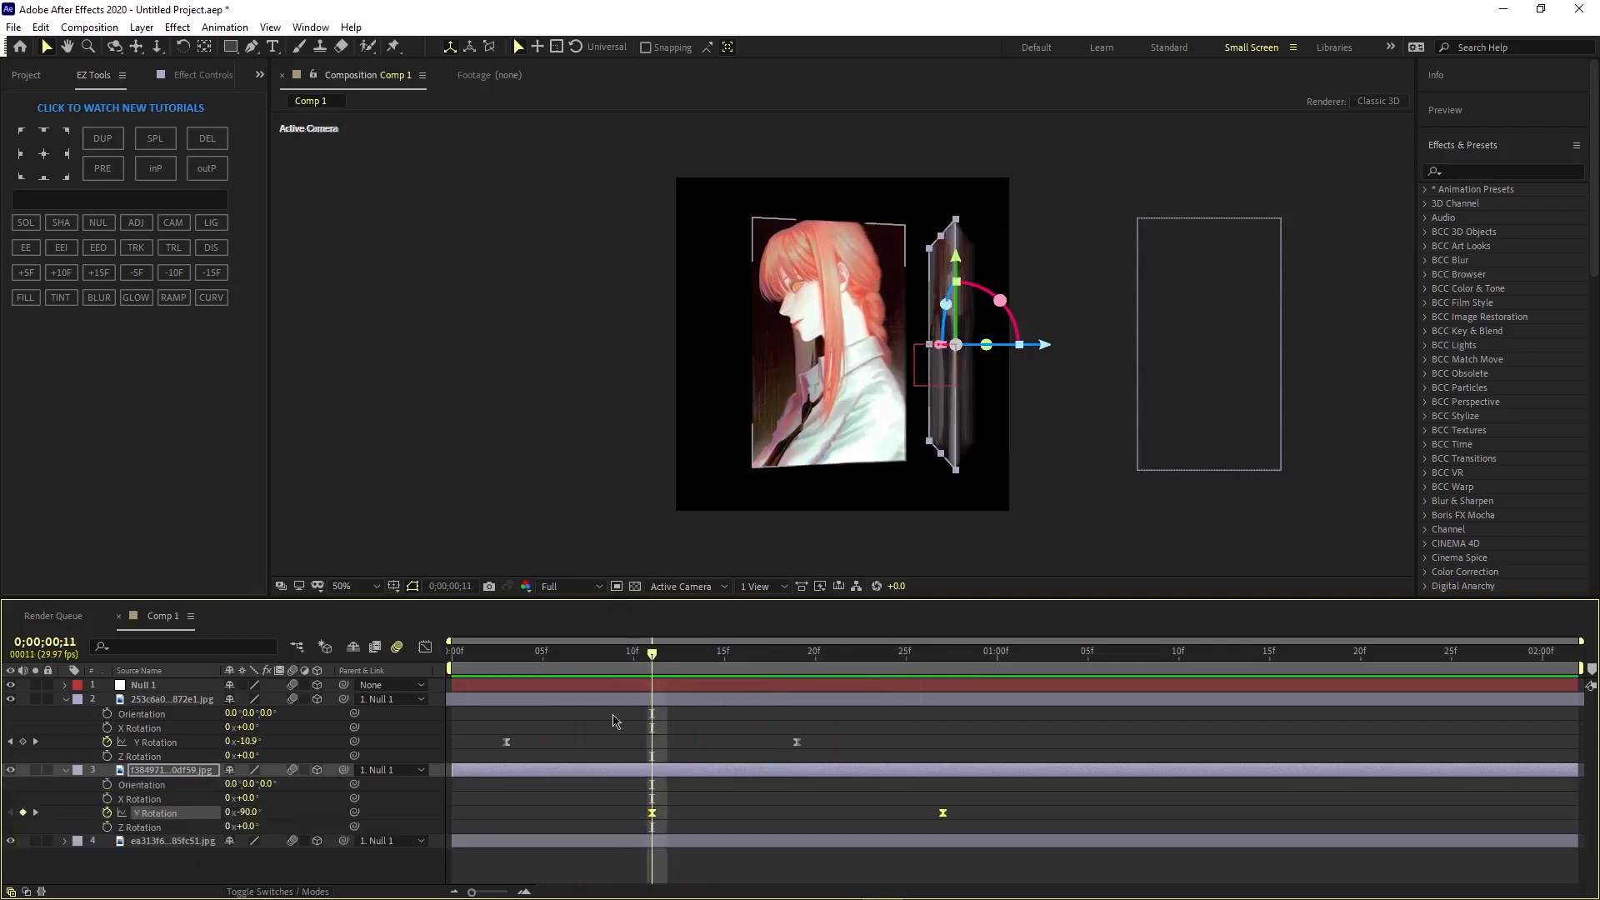
left_click_drag(463, 781, 649, 786)
key("Home")
key("space")
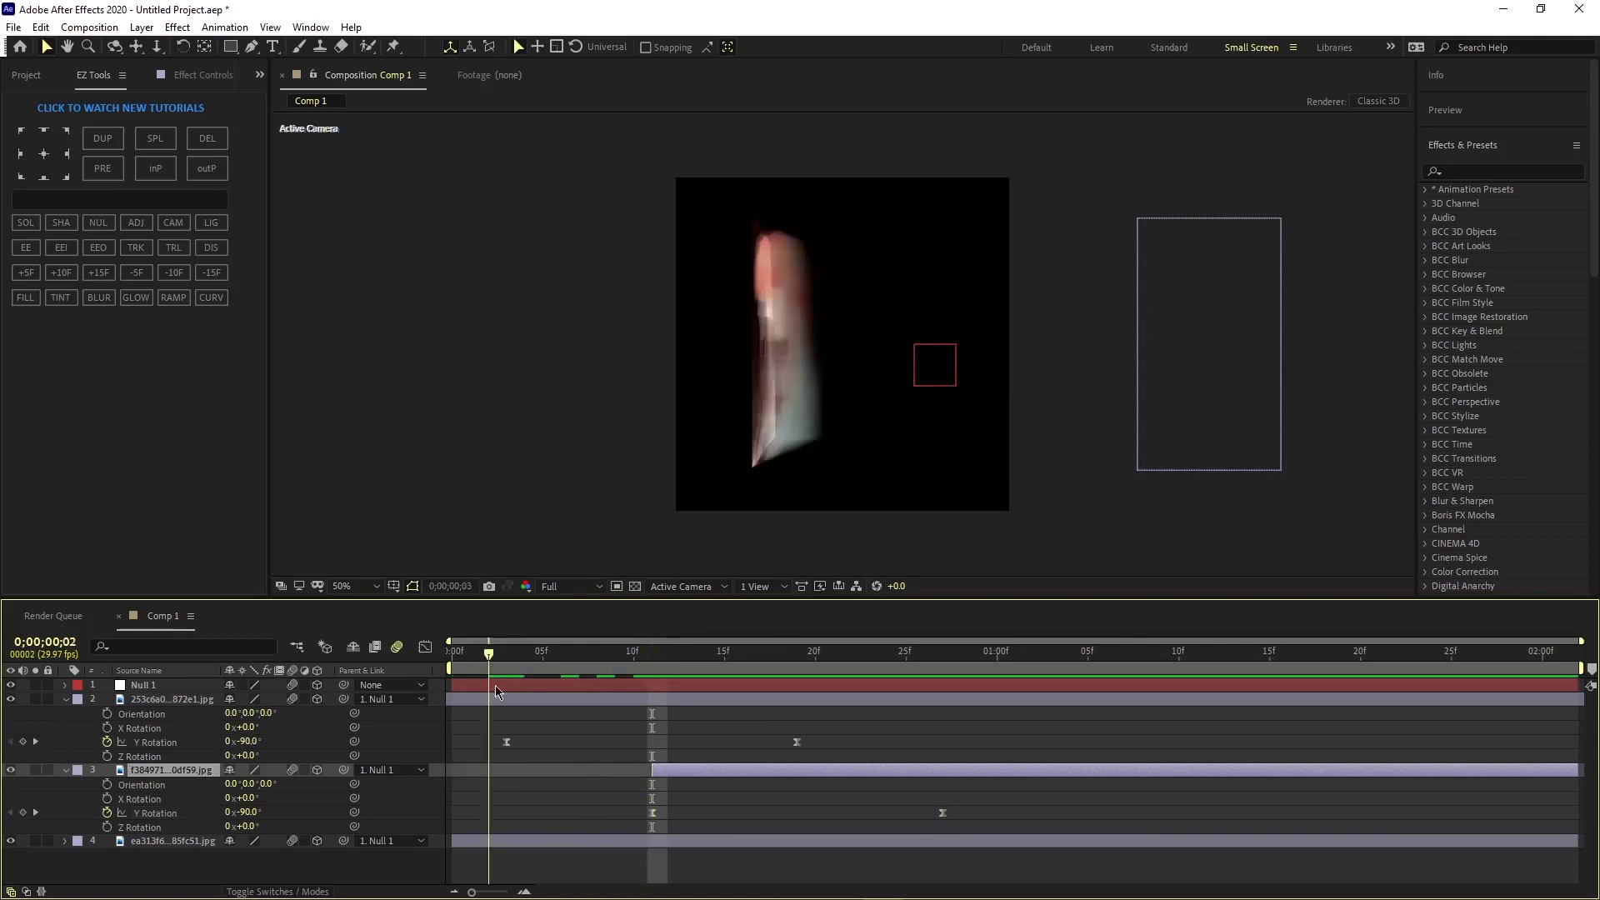
key("space")
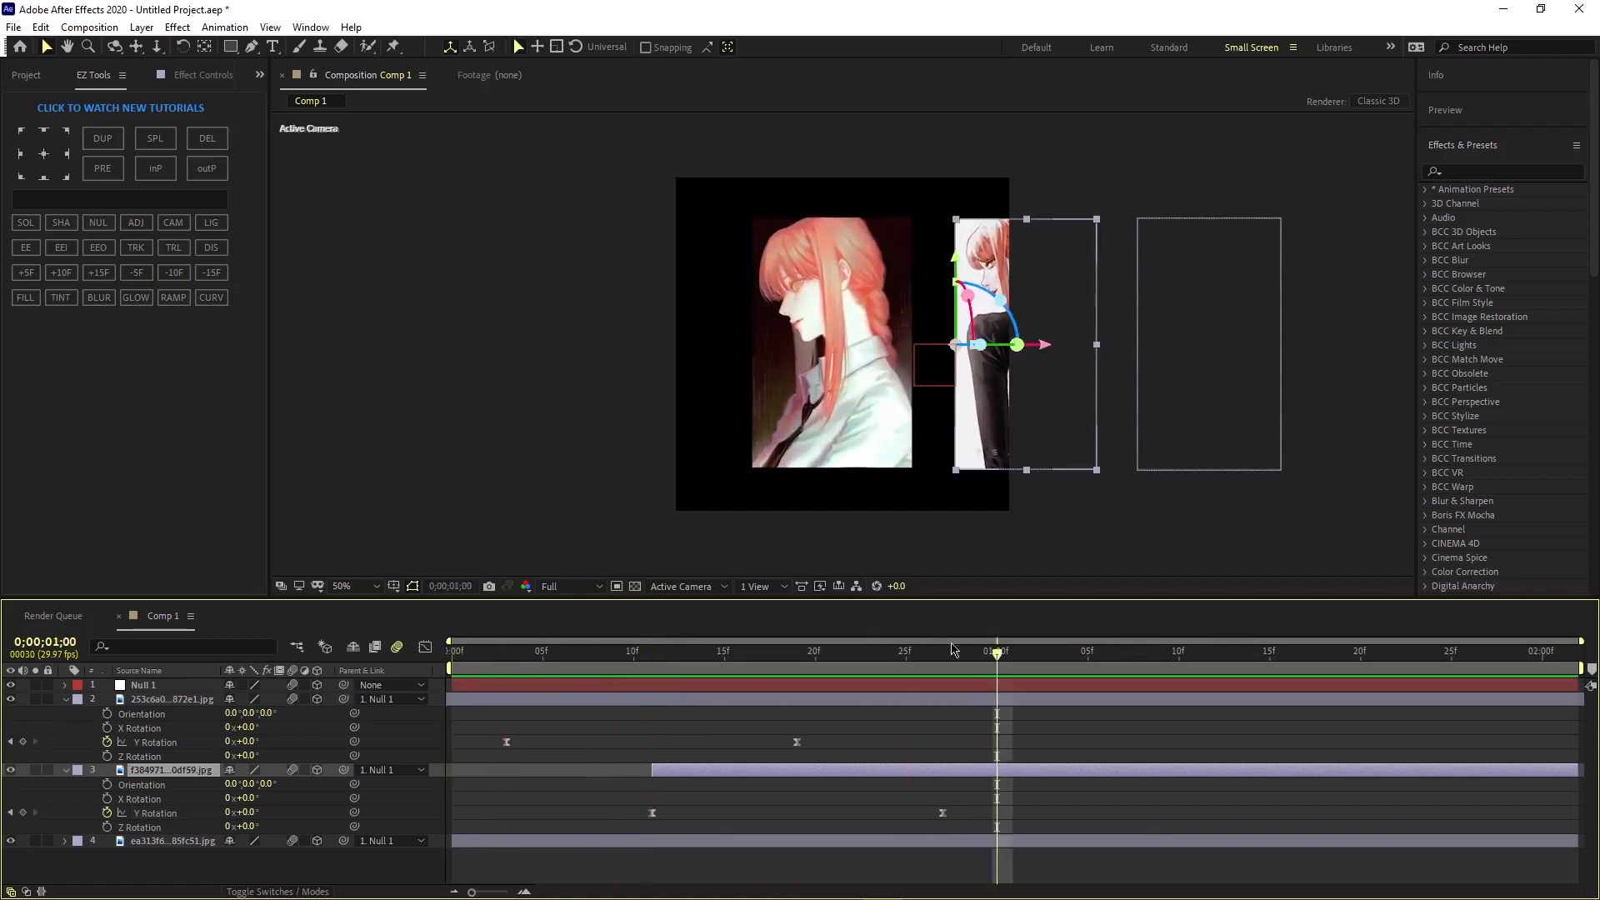
Step: Split the ea313f6…85fc51.jpg layer at frame 23 and delete its earlier part
key("r")
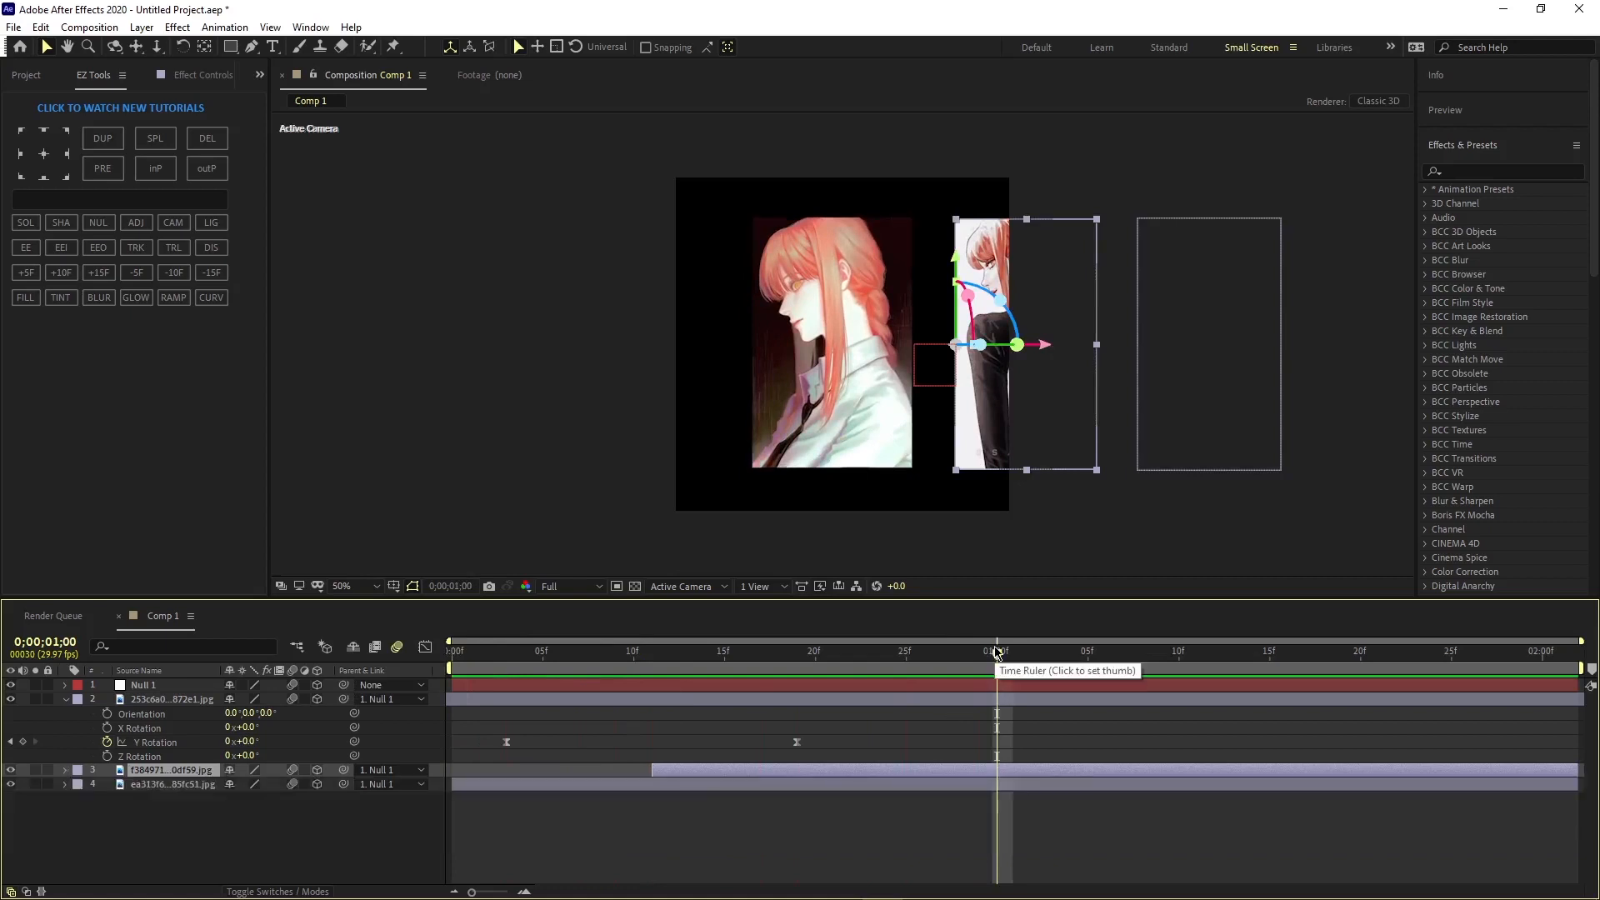
key("u")
key("Home")
key("space")
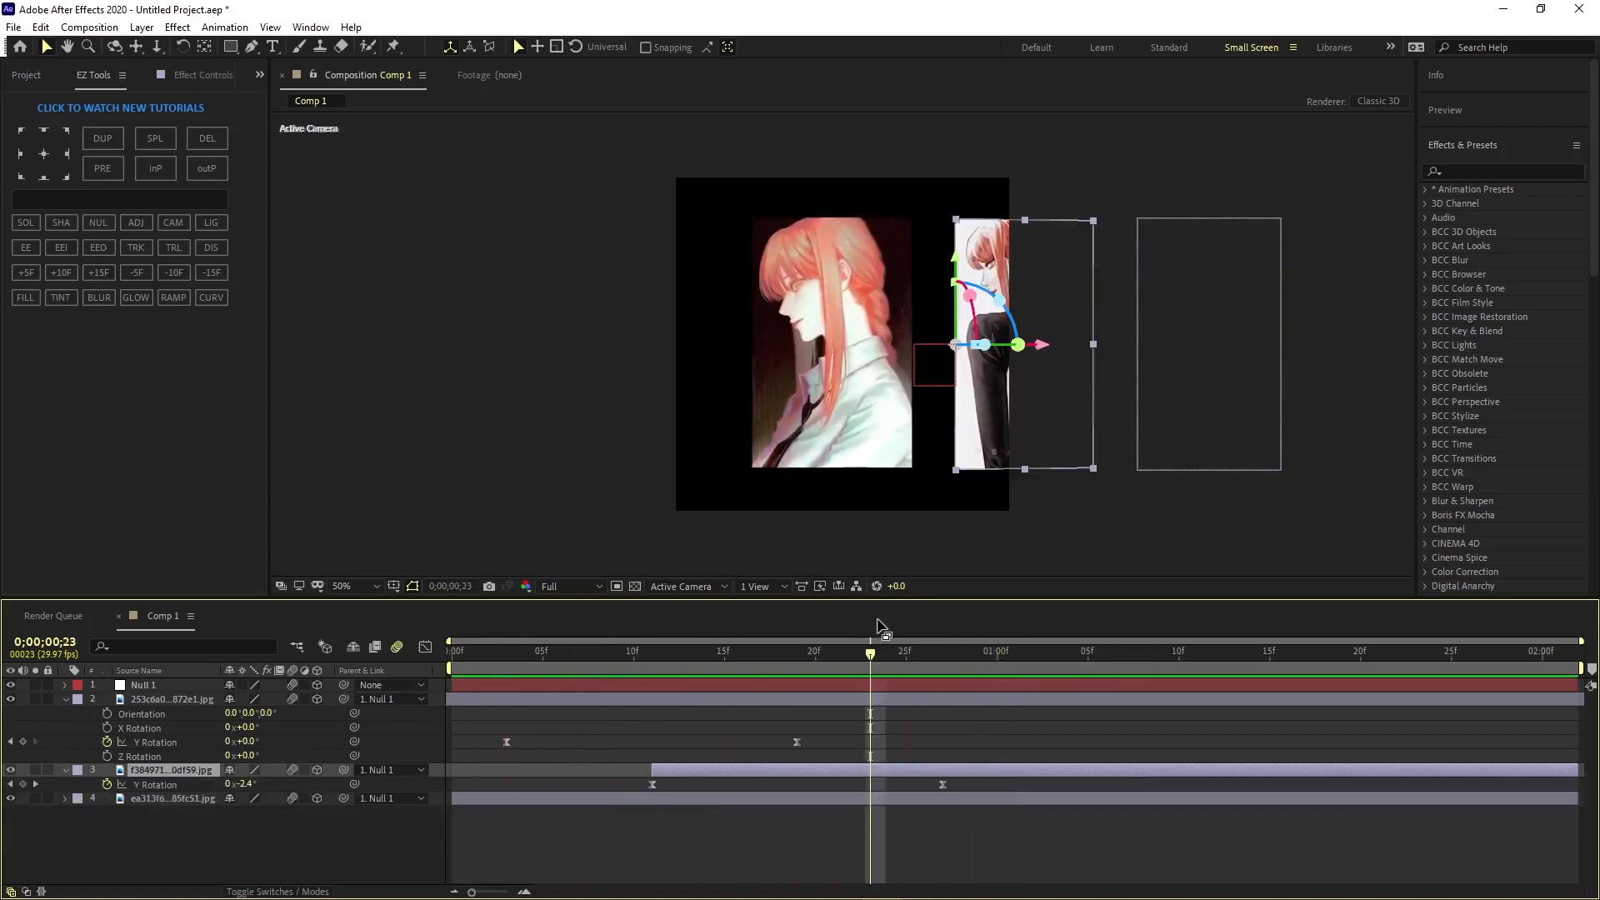
left_click(888, 800)
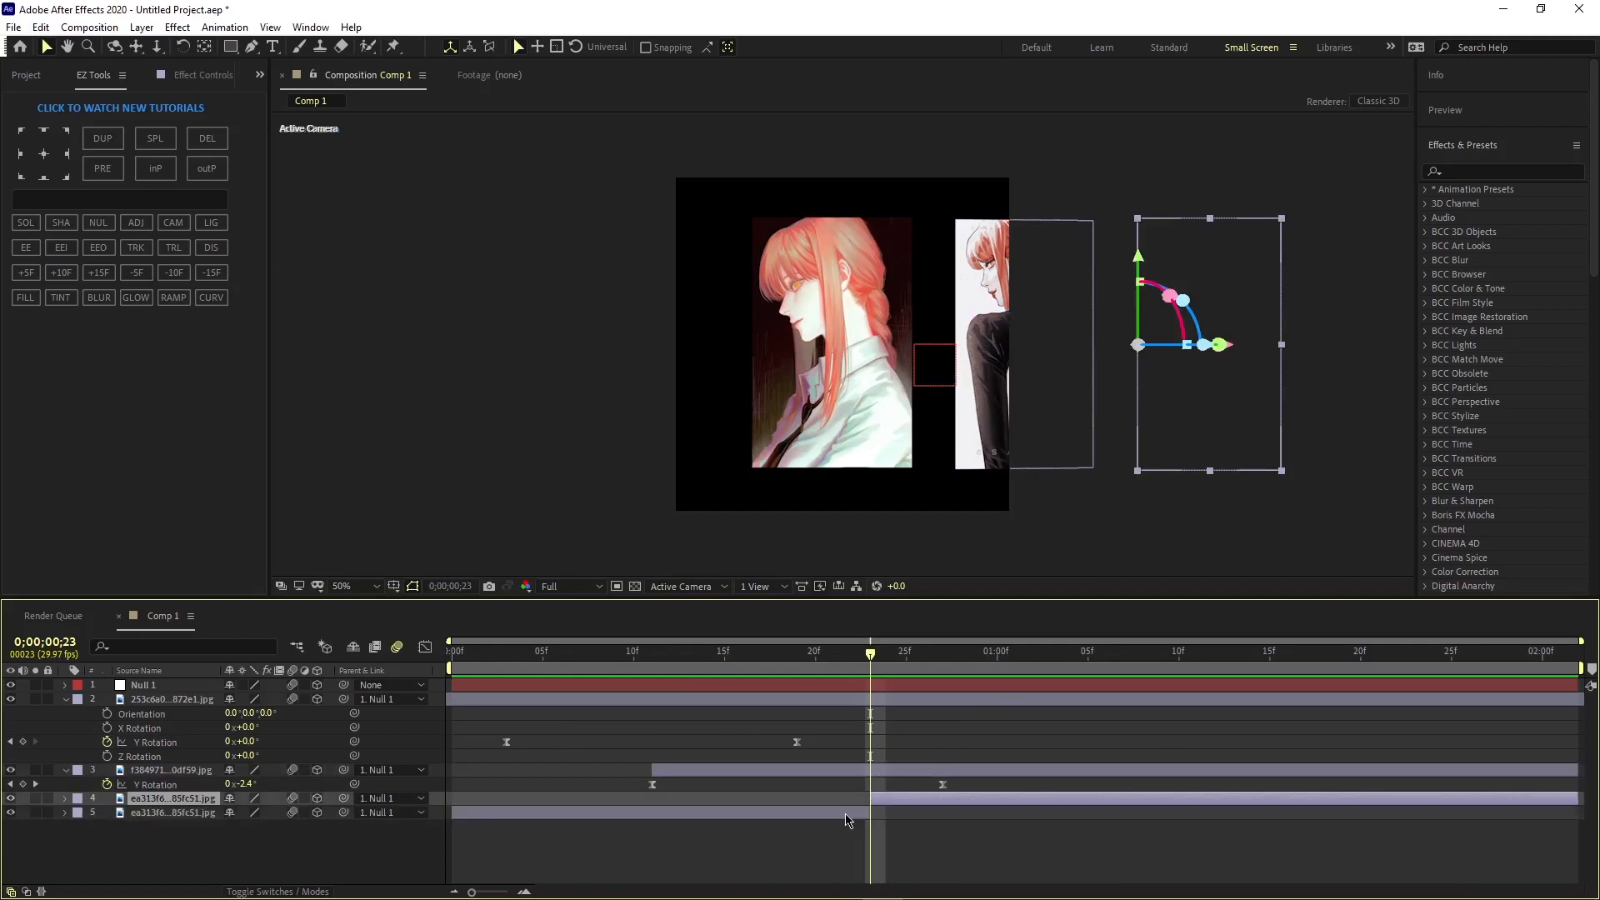
key("ctrl+shift+d")
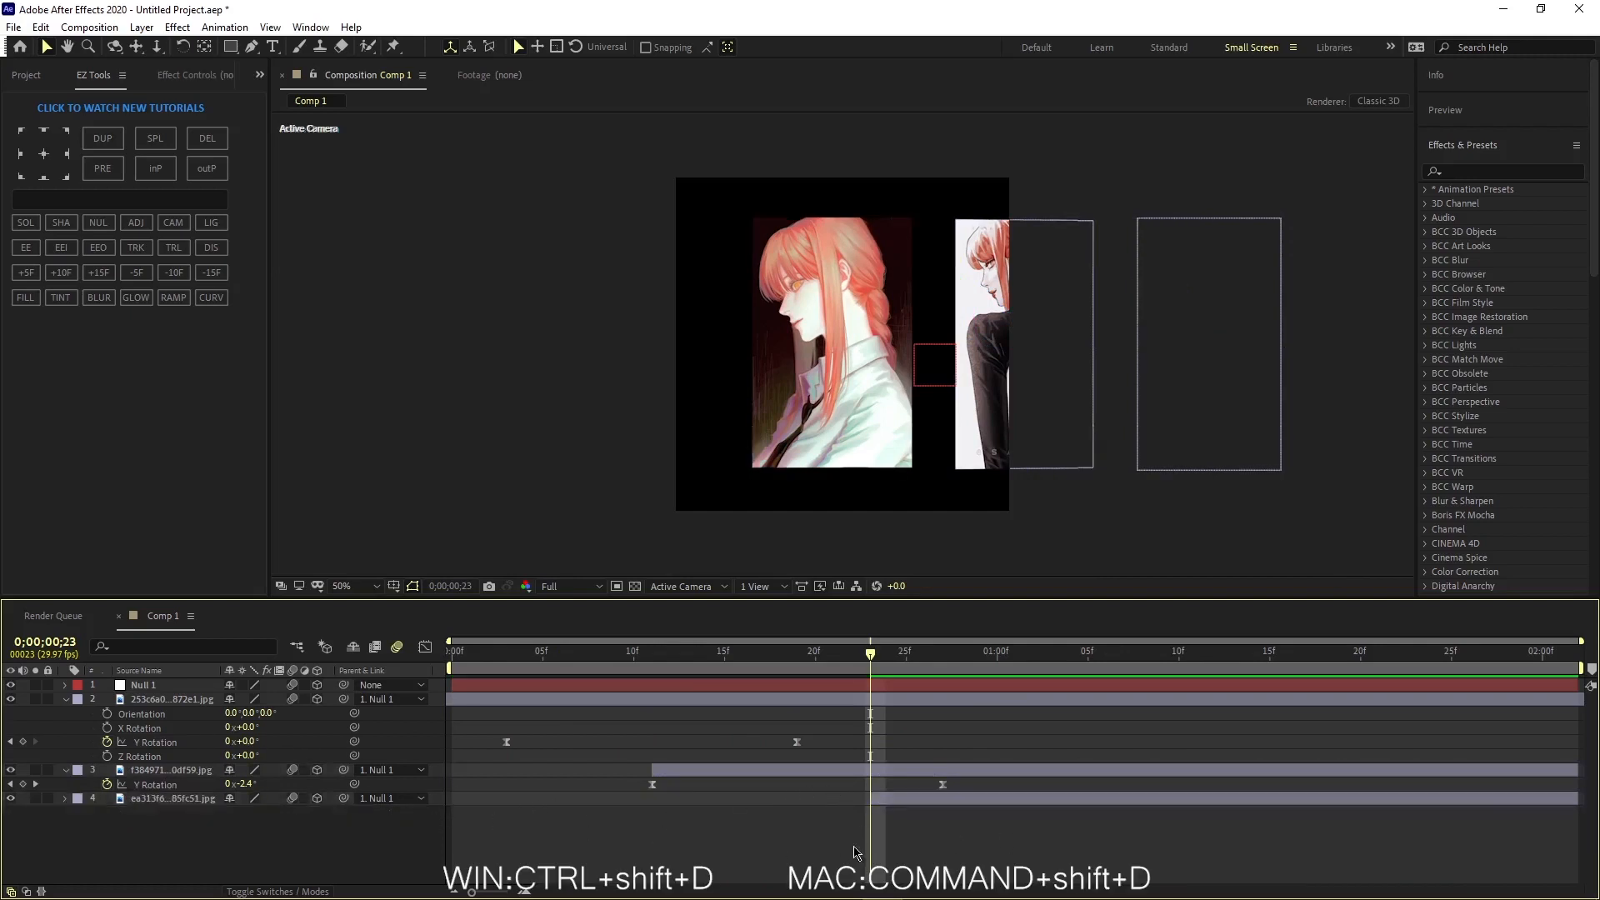
Step: Paste the Y Rotation keyframes onto the ea313f6…85fc51.jpg layer at frame 23, and preview the staggered flips
left_click(889, 801)
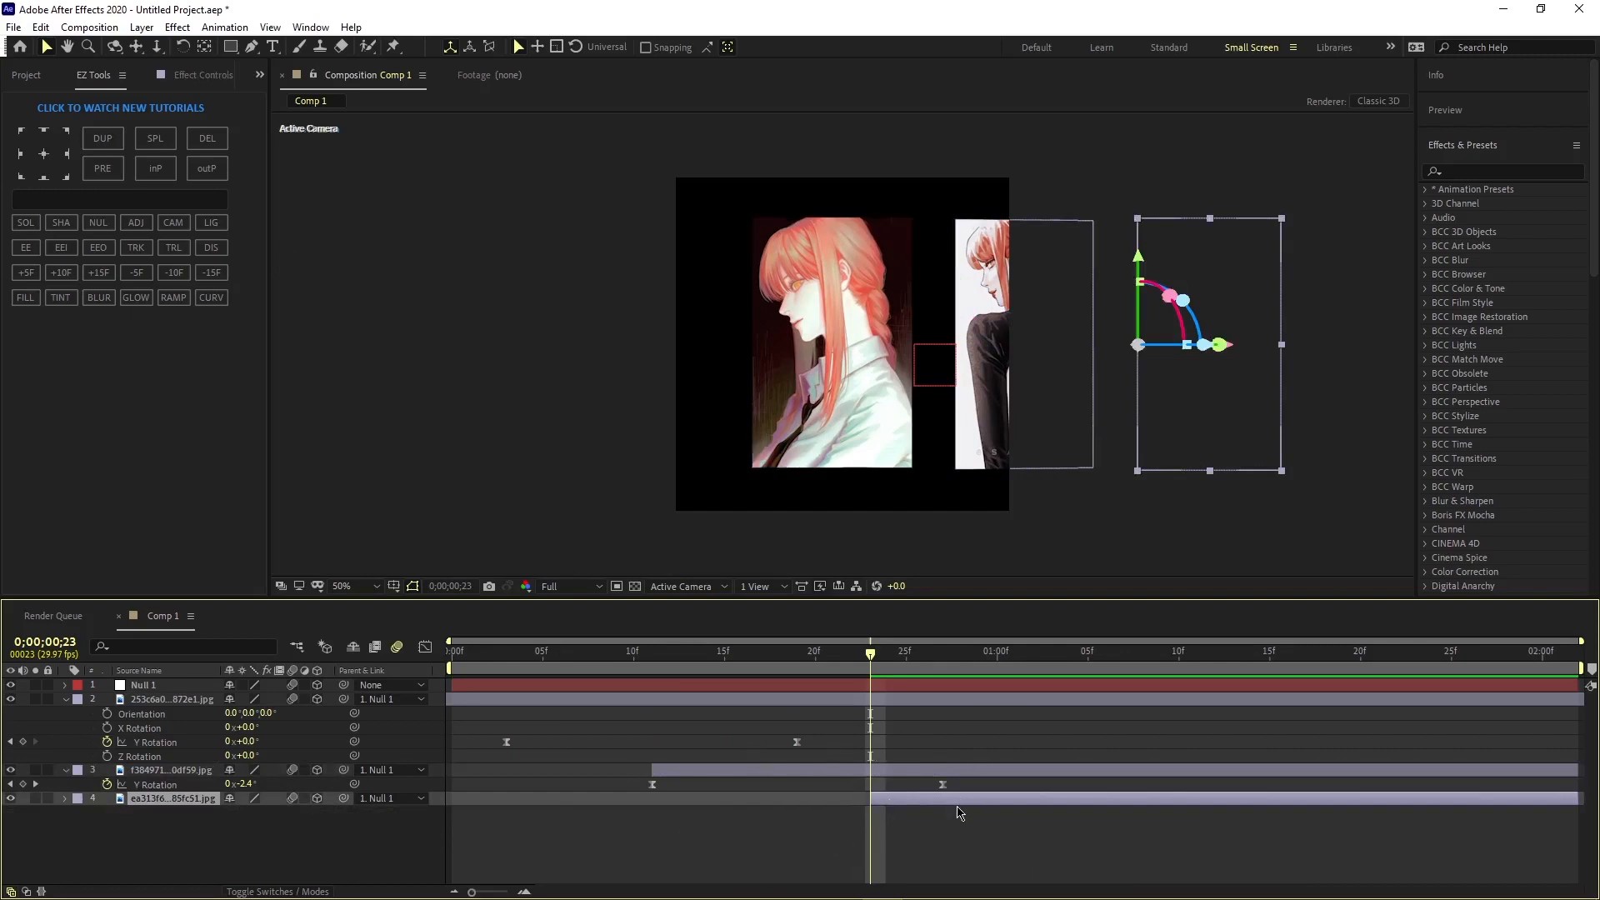
key("ctrl+v")
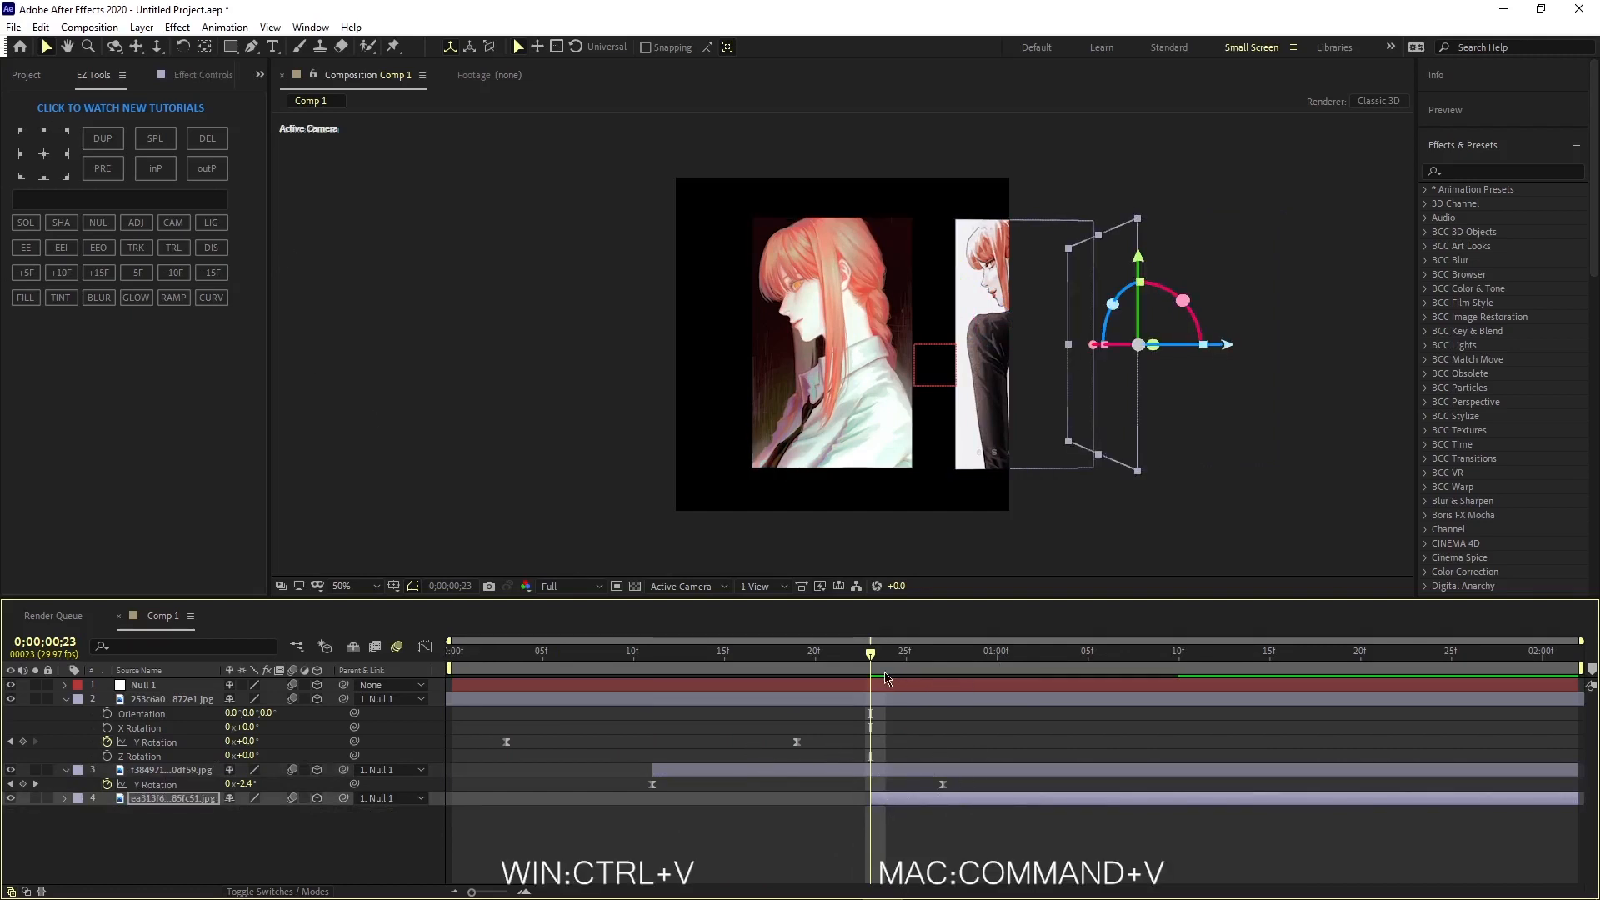
key("space")
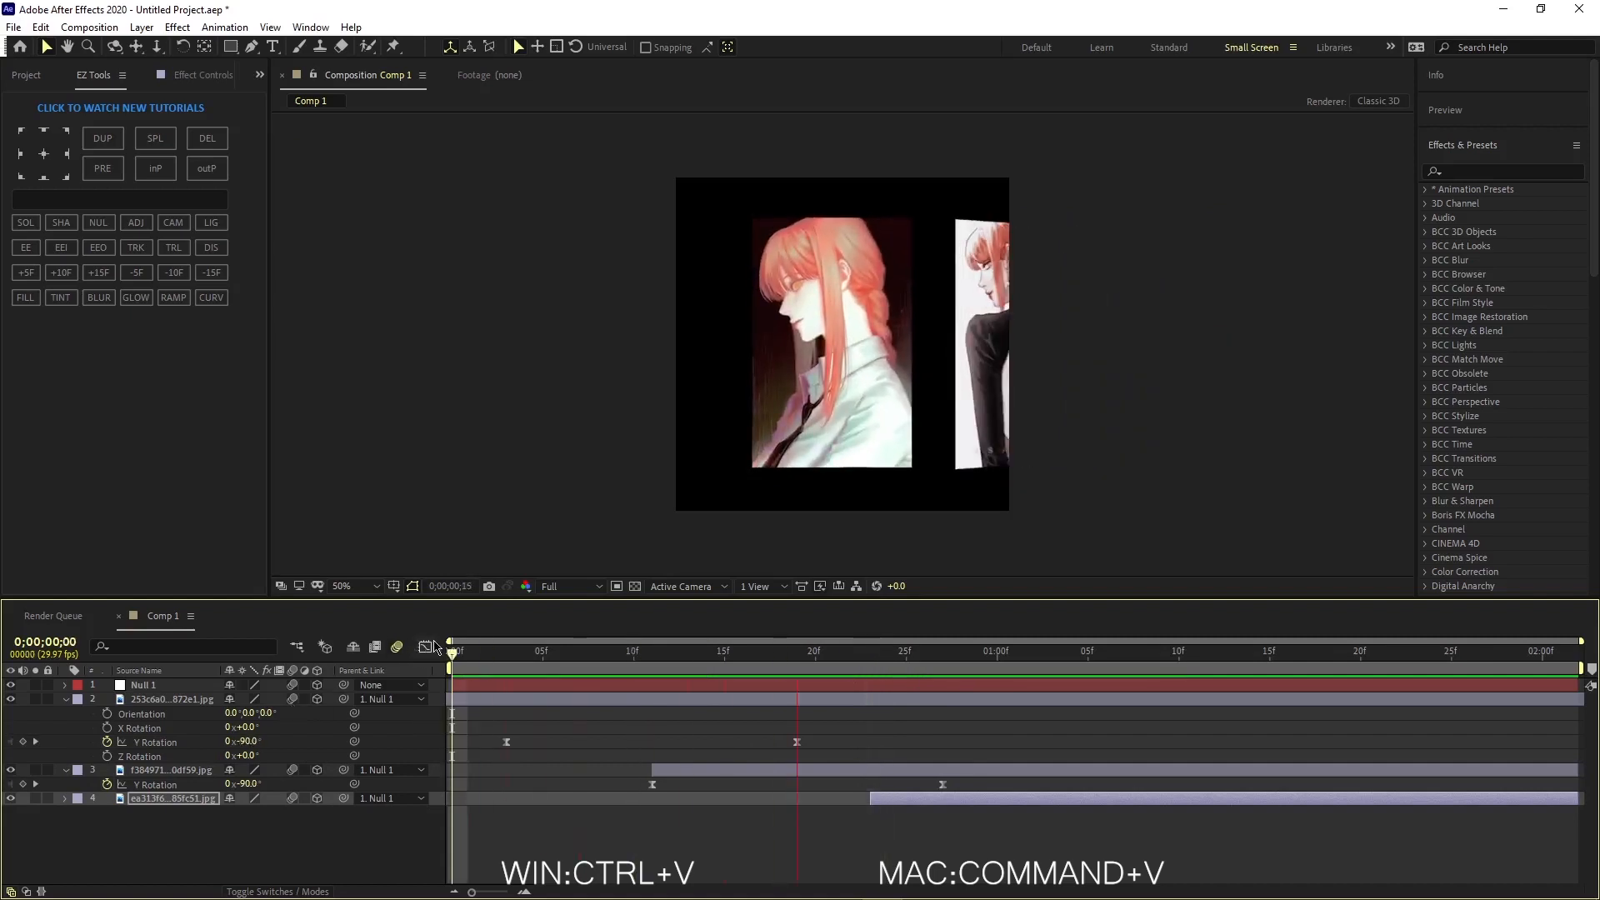
key("space")
key("u")
key("u")
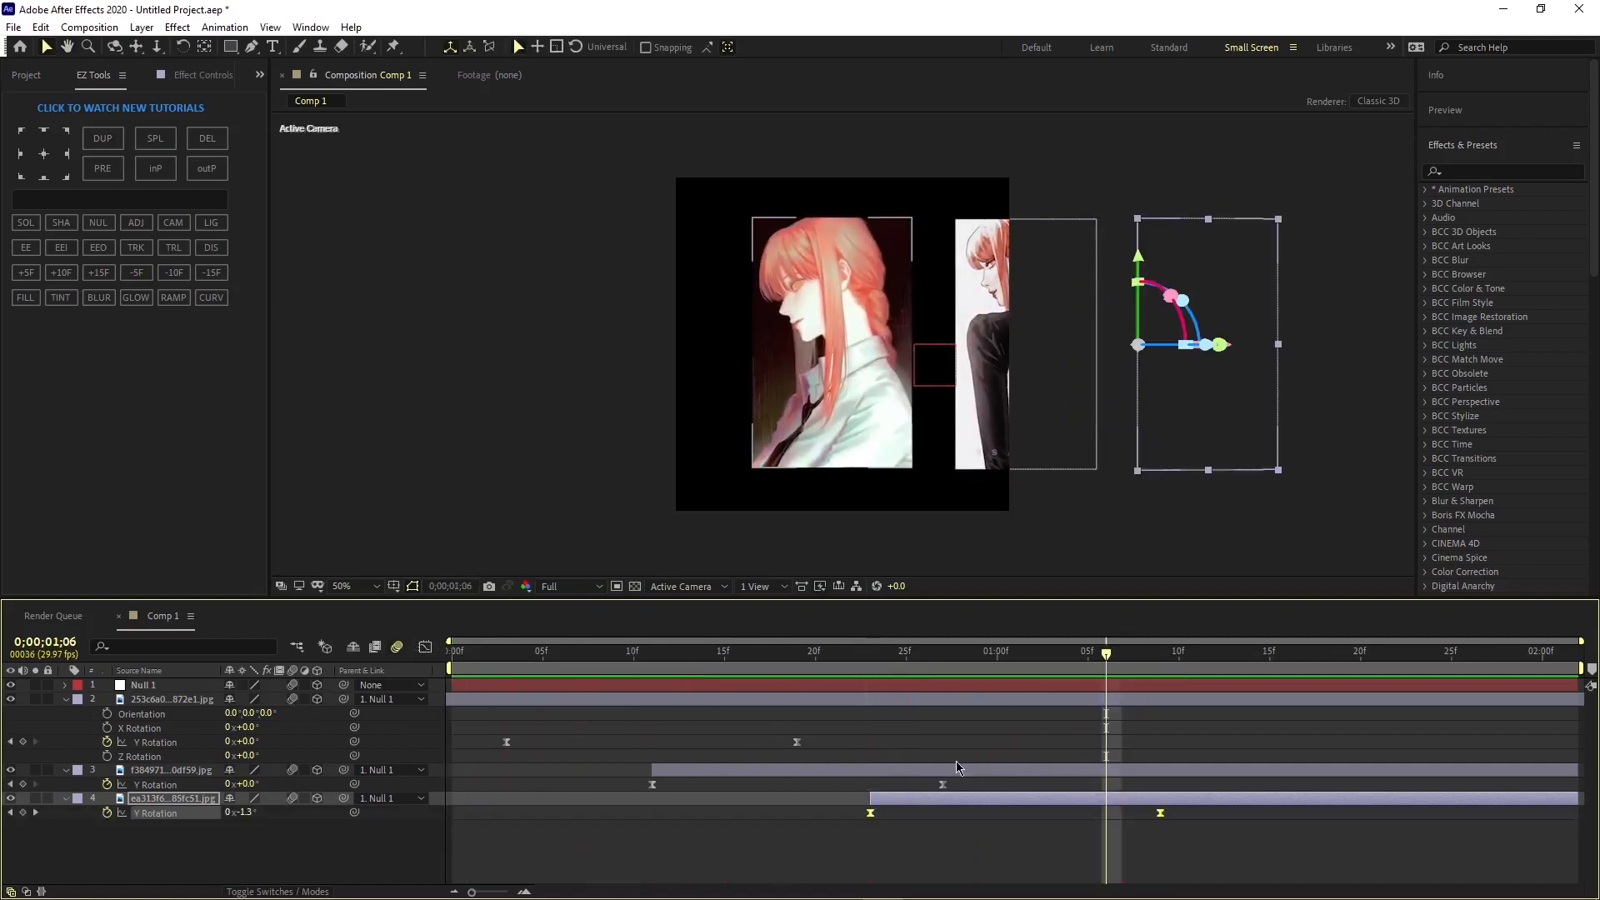
Step: Collapse the revealed rotation properties of all three image layers
left_click(968, 797)
key("u")
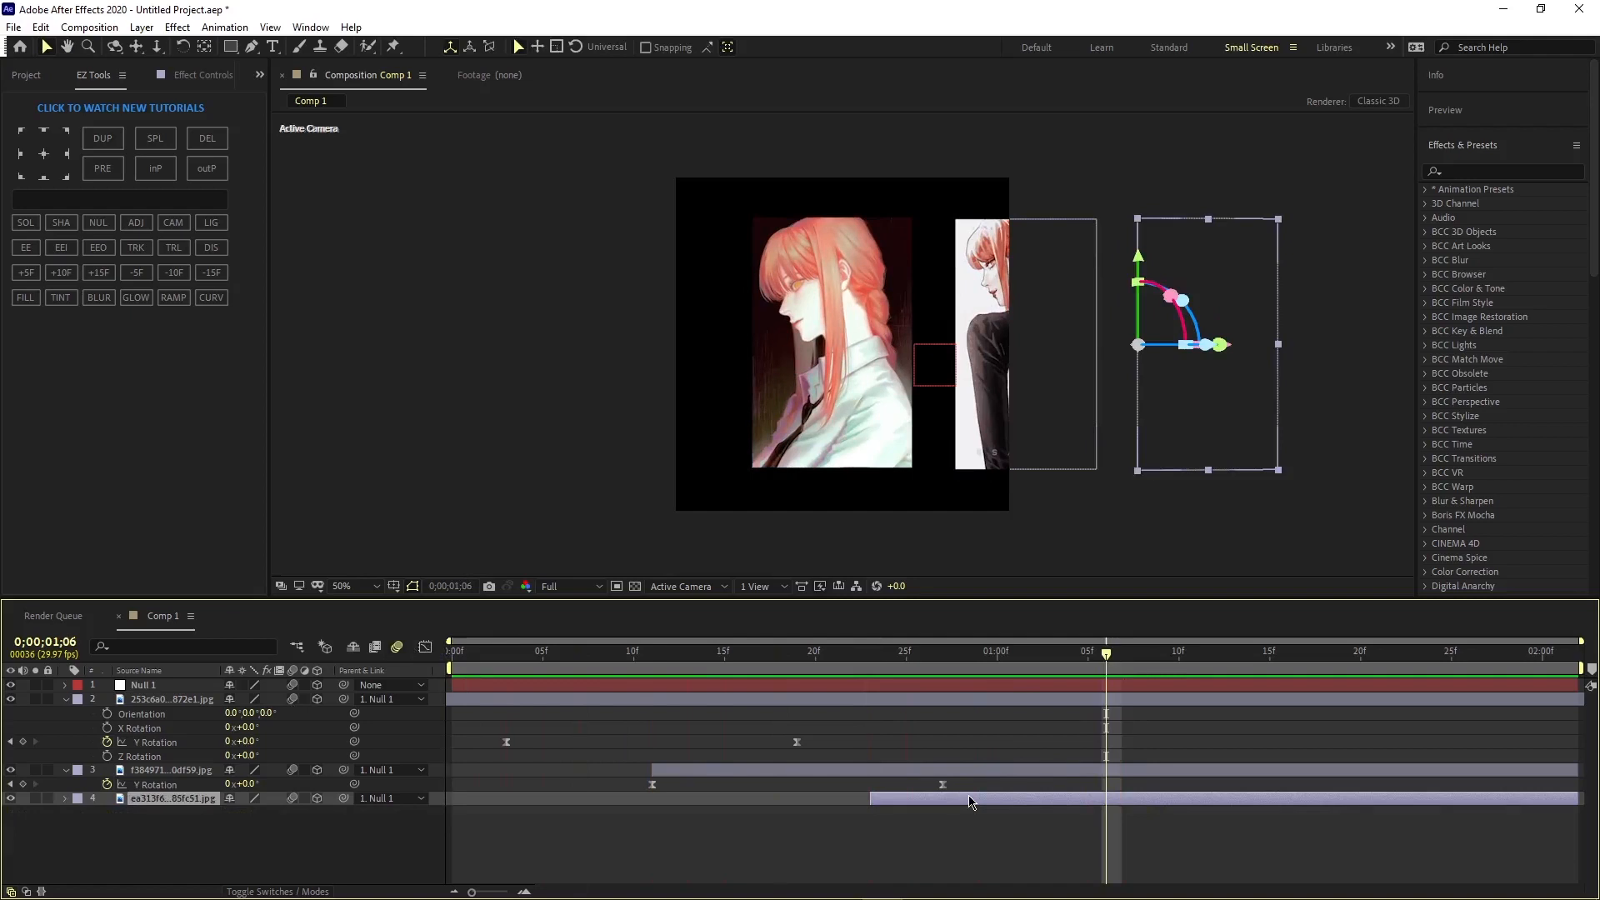
left_click(977, 767)
key("u")
left_click(880, 689)
left_click(883, 701)
key("u")
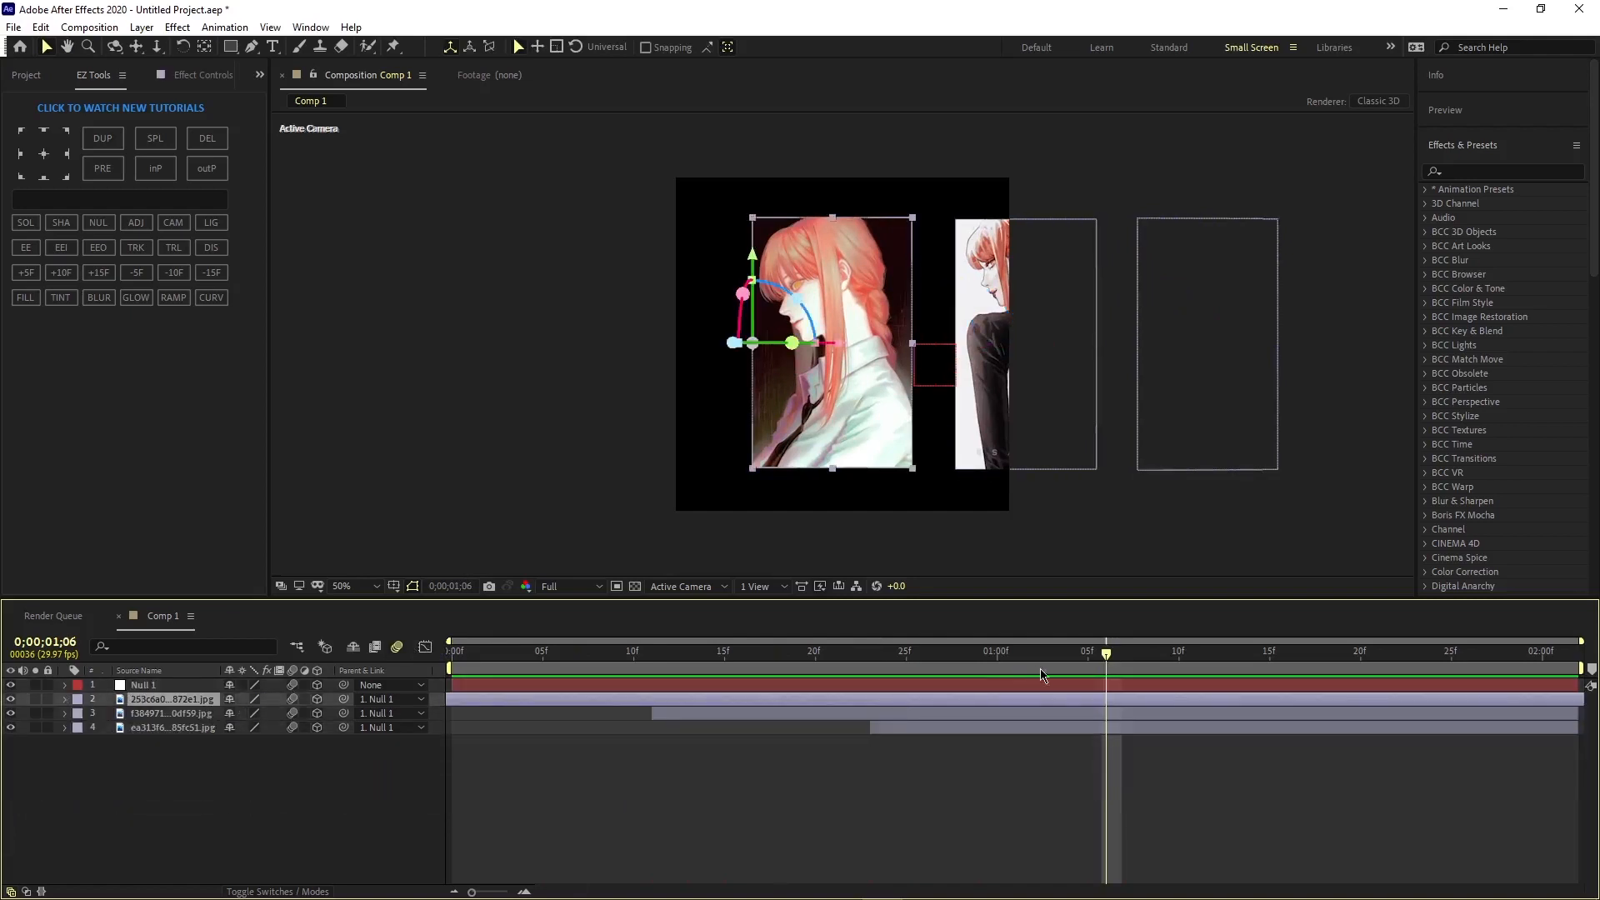
Step: Add a Position keyframe to Null 1 at the start of the composition
left_click_drag(1088, 657, 393, 738)
left_click(519, 685)
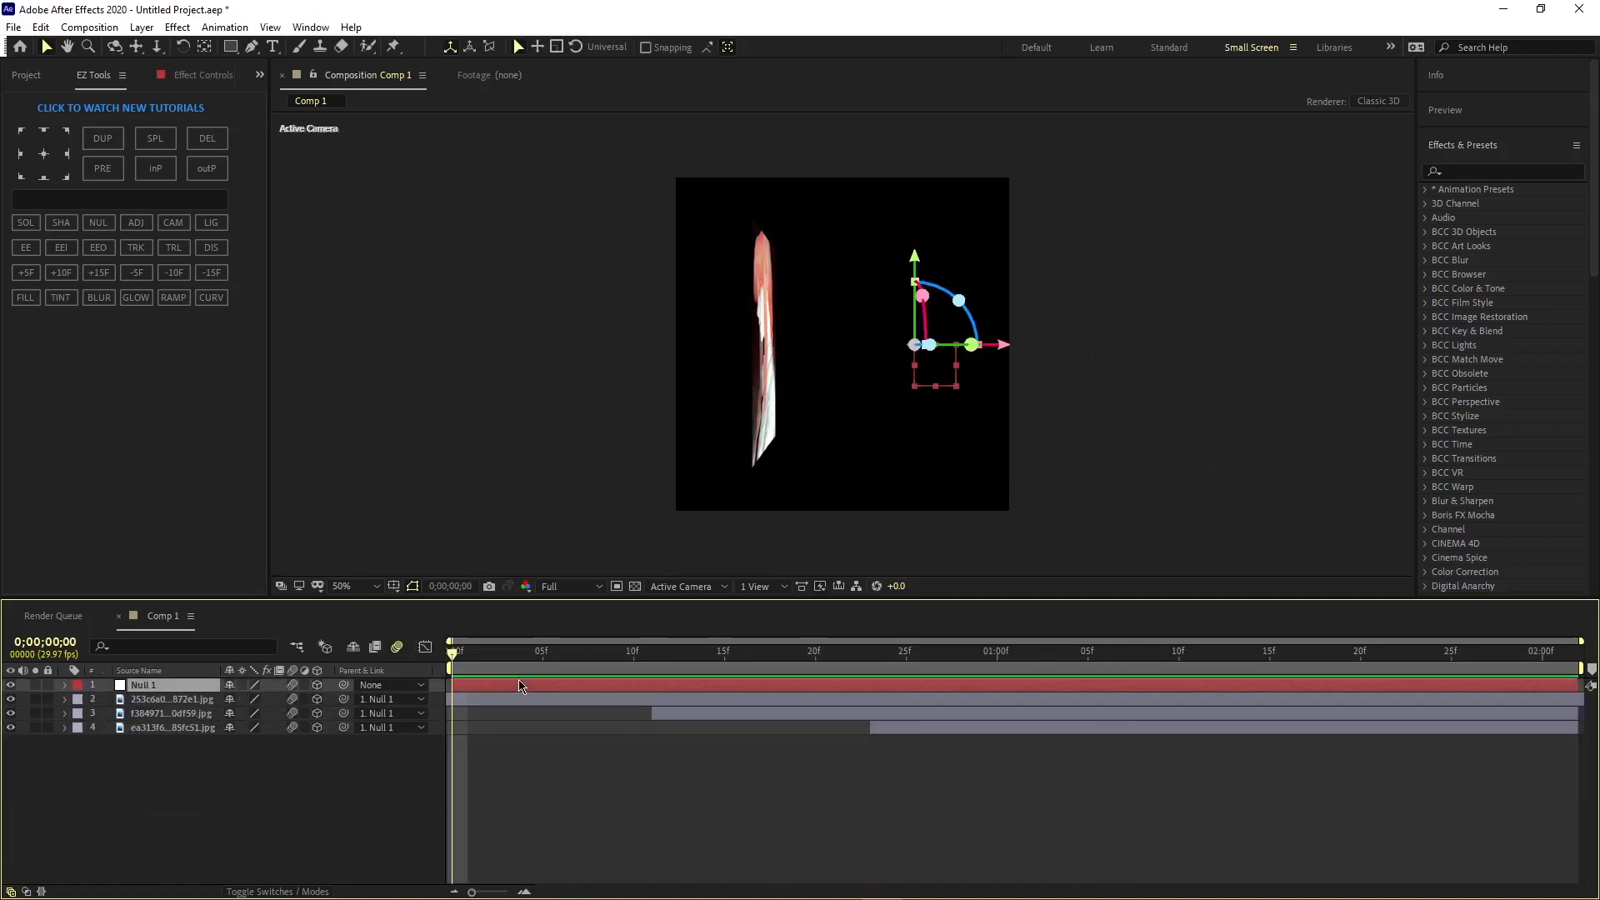
key("p")
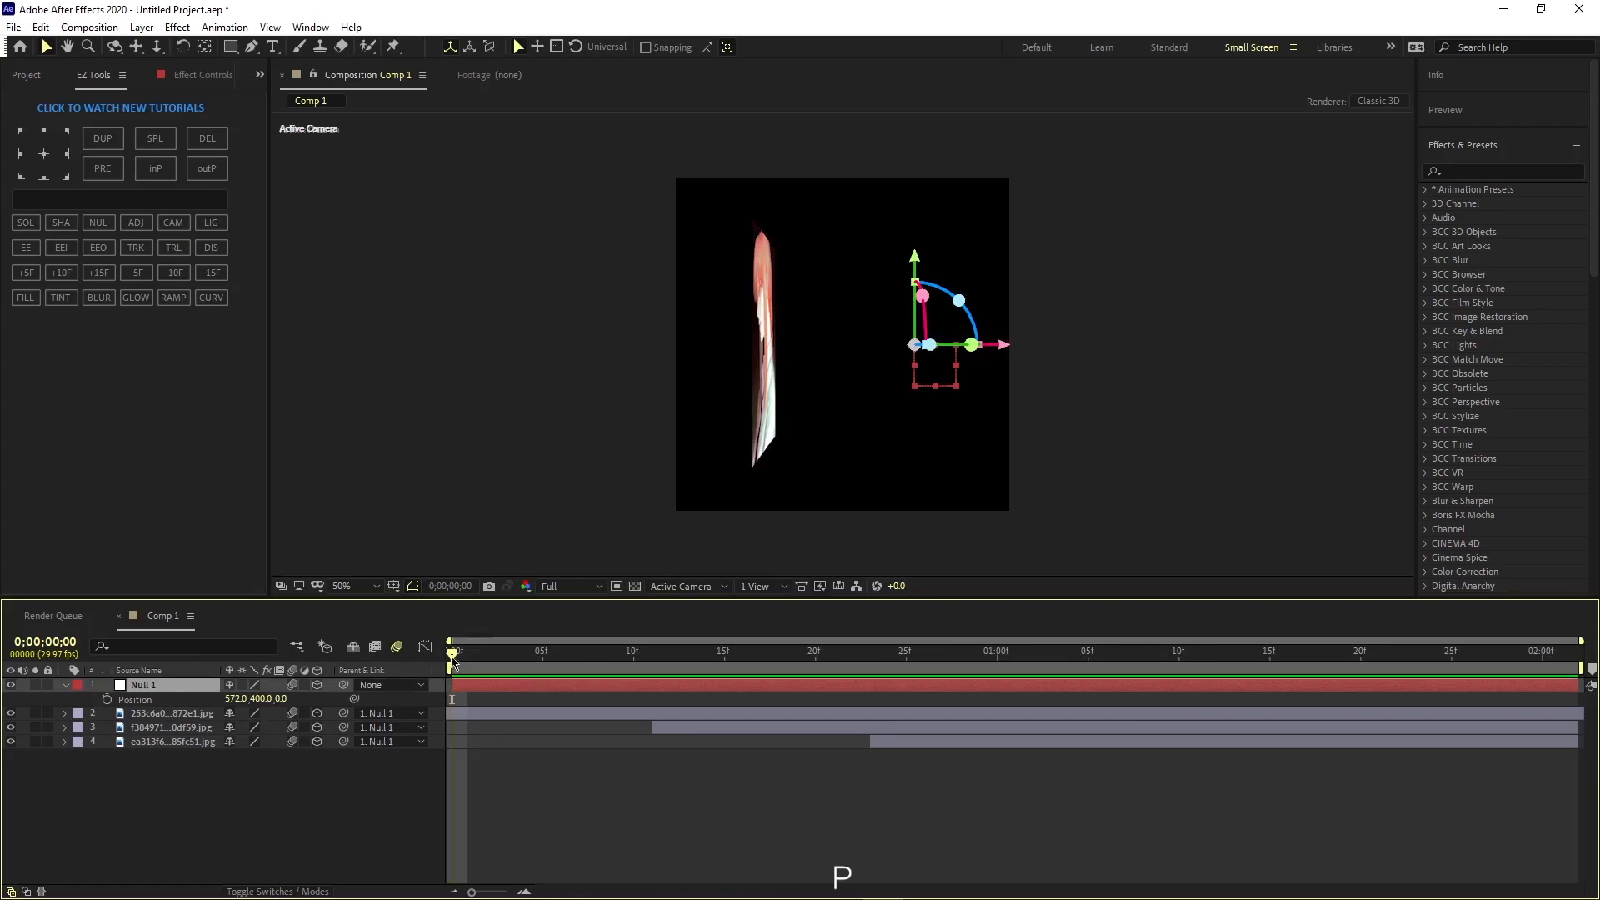
left_click_drag(452, 659, 458, 709)
left_click(108, 699)
Step: At 0;00;02;01, set Null 1's X position to -289 so the third image slides into frame
left_click_drag(456, 664, 1559, 749)
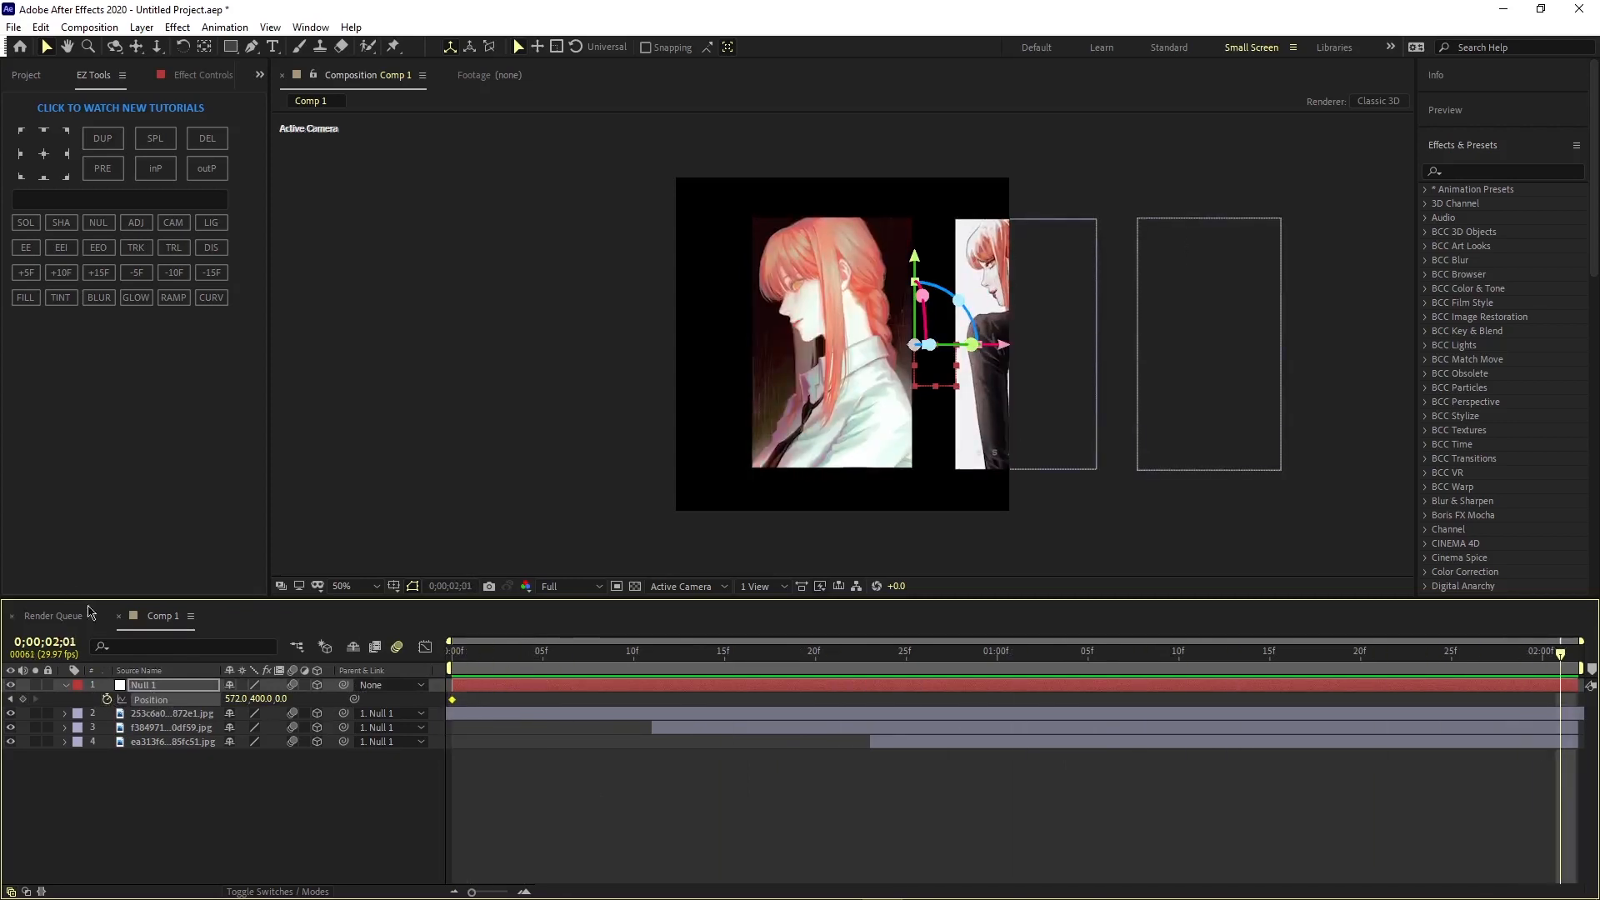
left_click_drag(236, 698, 16, 698)
left_click_drag(236, 699, 277, 698)
Step: Apply Easy Ease to both Null 1 Position keyframes and show their speed graph
left_click_drag(1567, 704, 351, 743)
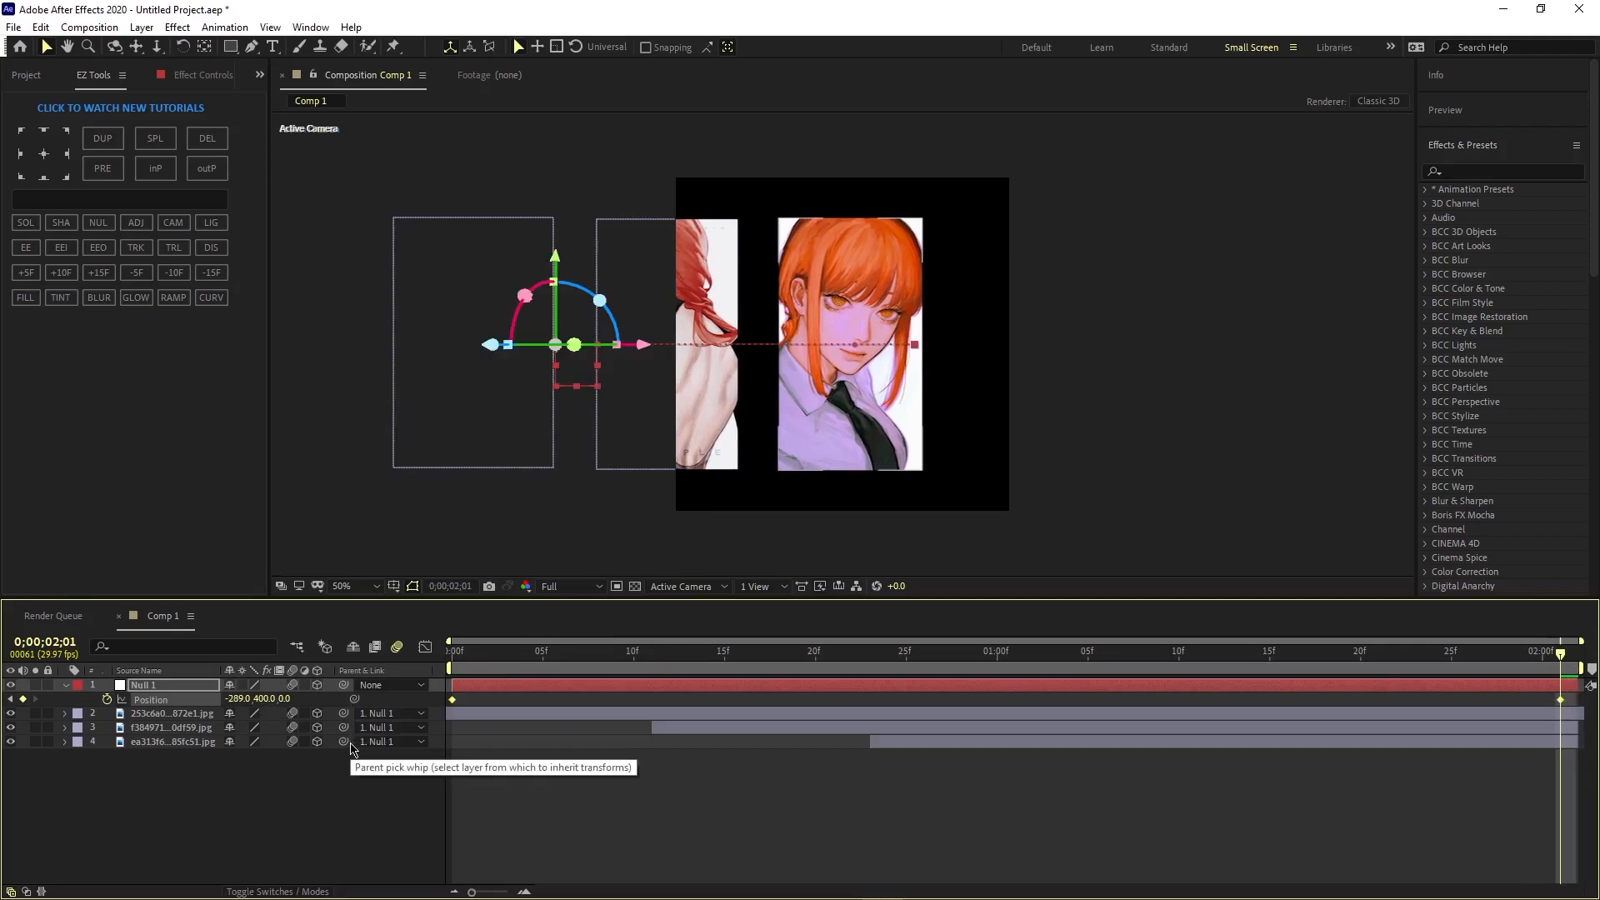
key("F9")
left_click(425, 648)
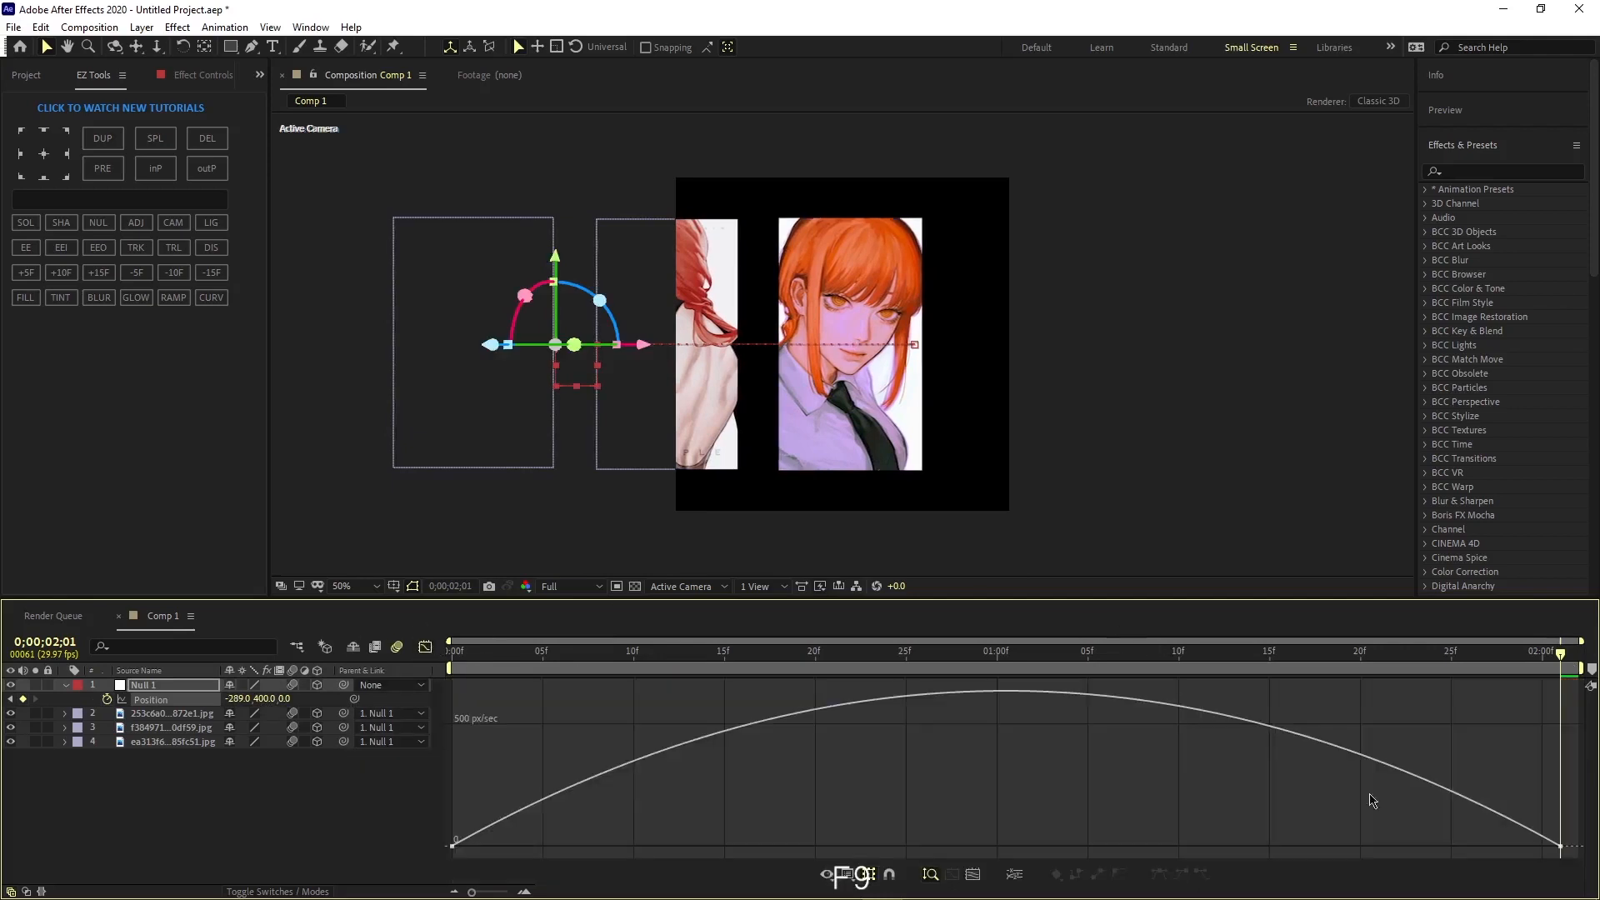
left_click_drag(1561, 658, 1013, 655)
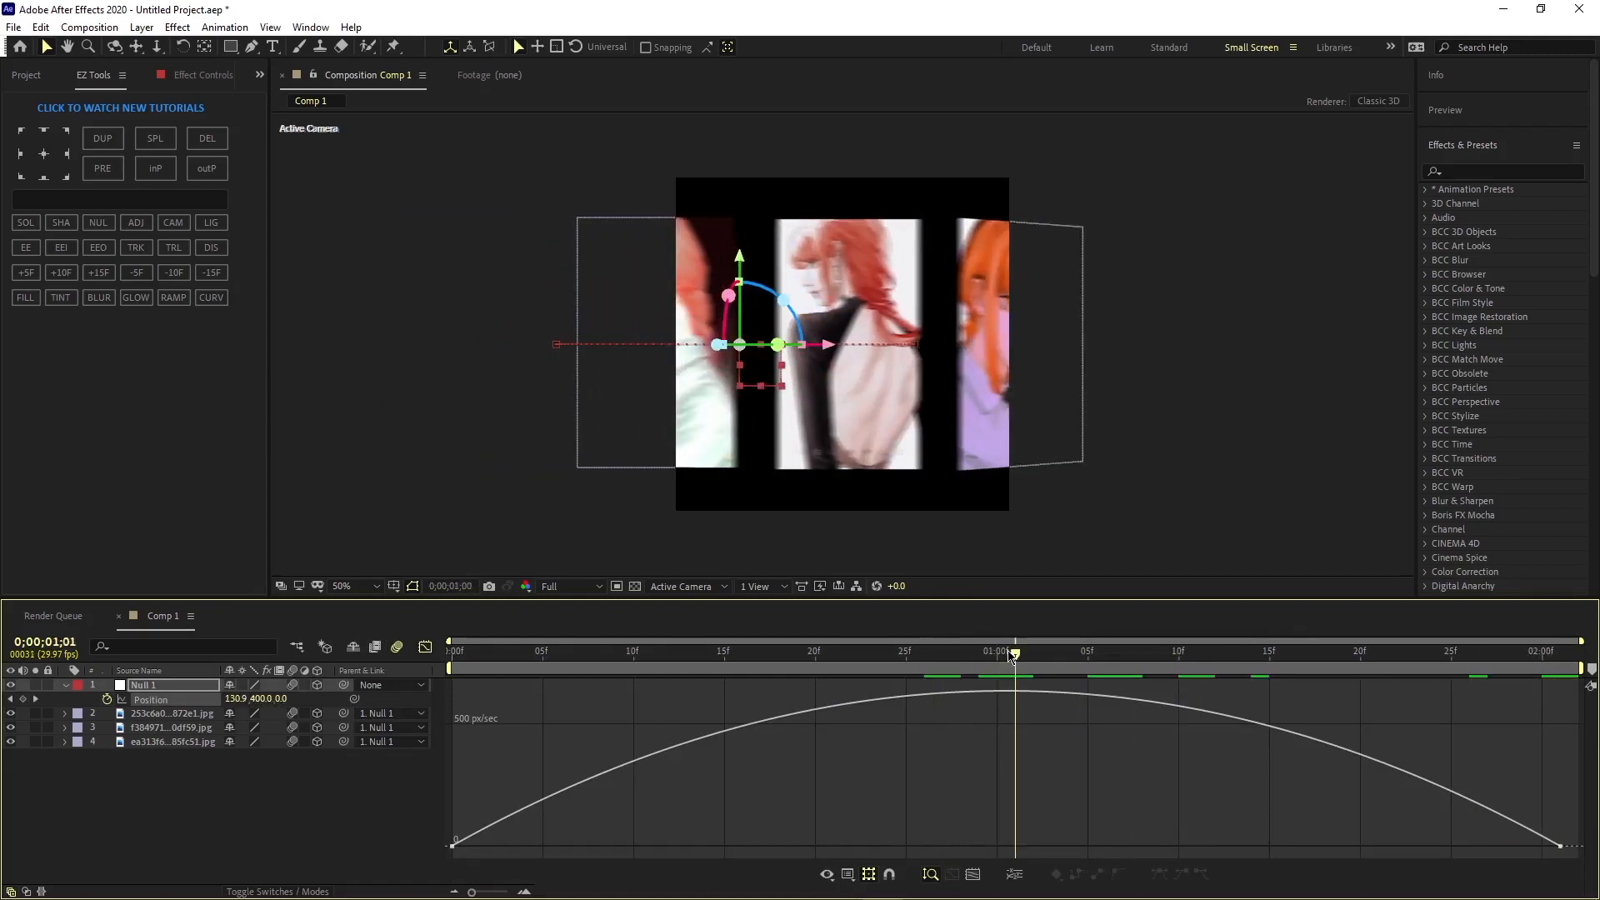
Step: Lengthen the influence of both Position keyframes so the slide's speed peaks mid-way, with the first keyframe at about 61.3%
left_click(1548, 840)
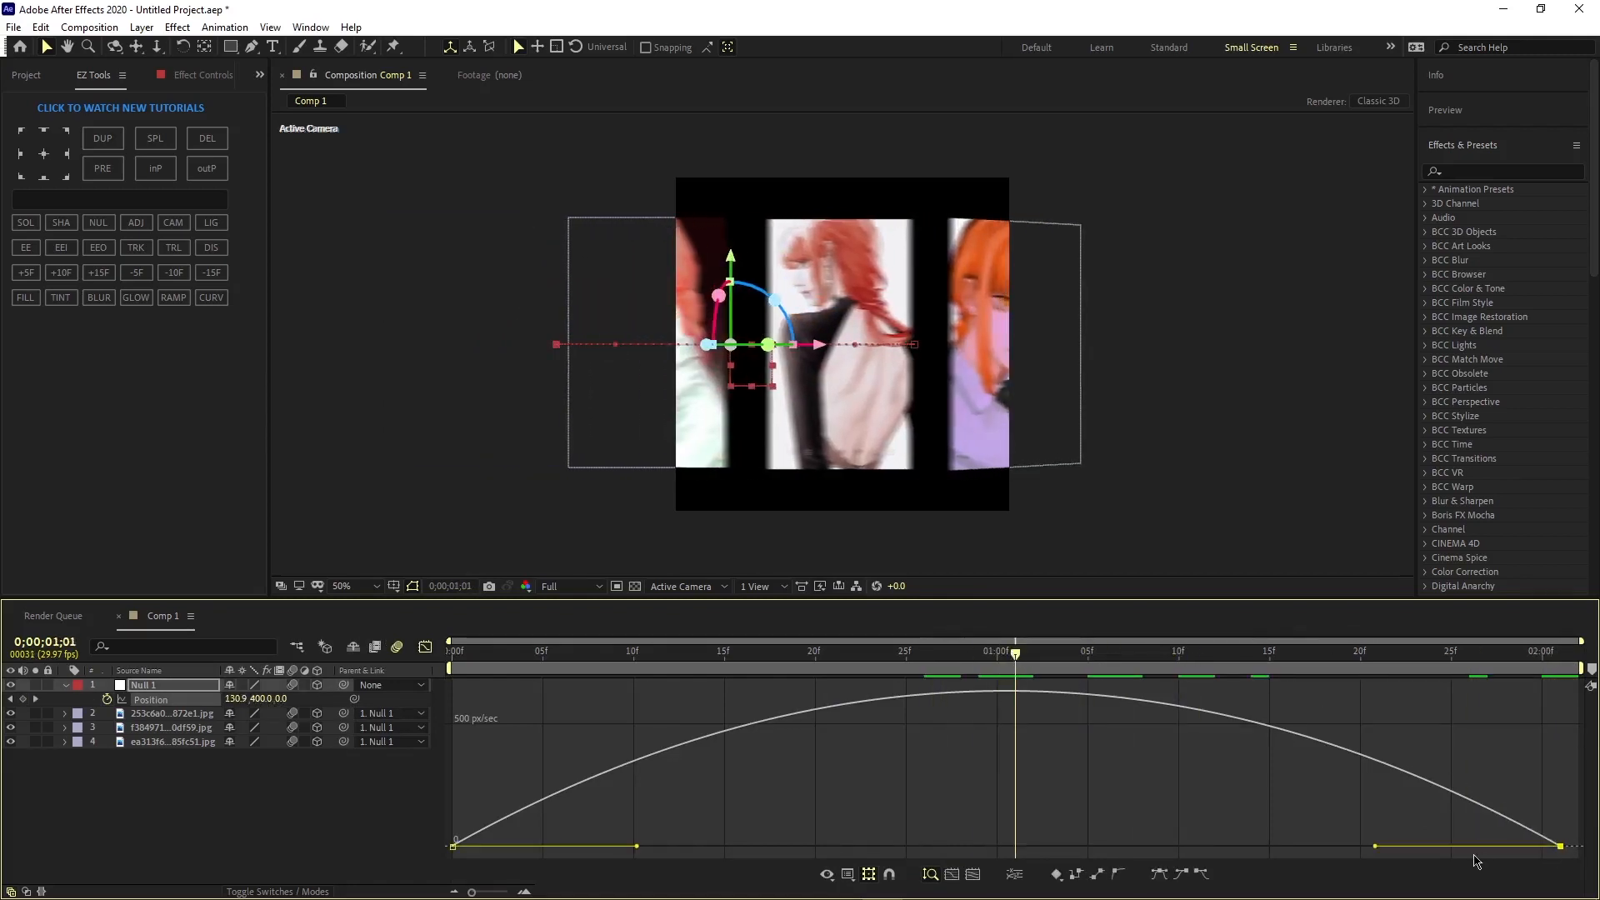
left_click_drag(1371, 846, 1253, 846)
left_click_drag(641, 850, 780, 848)
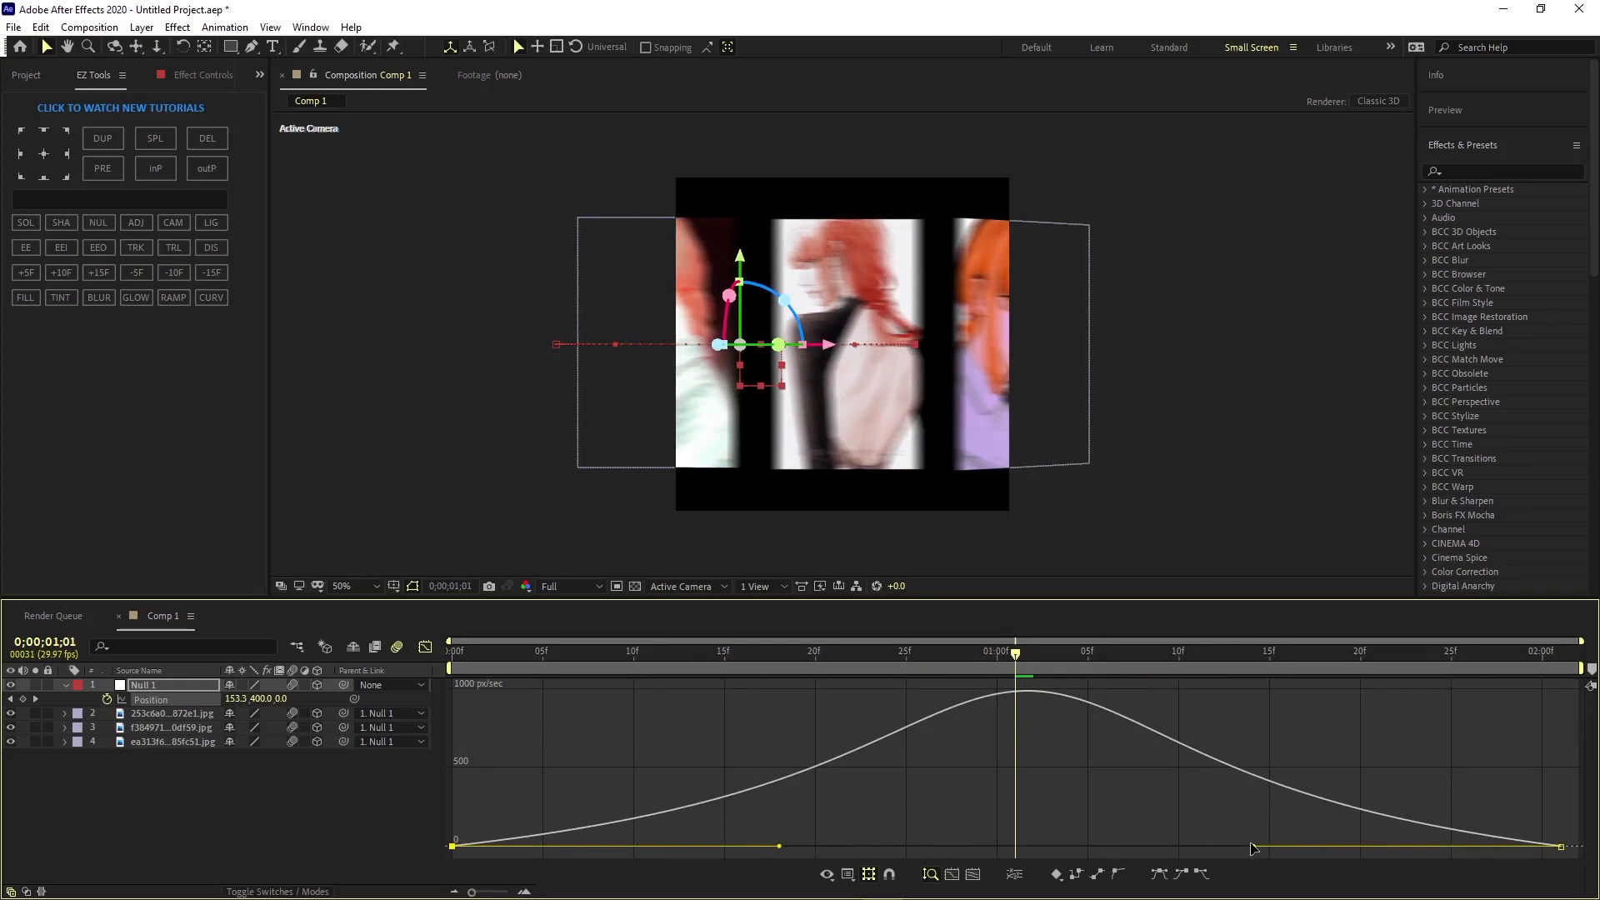
left_click_drag(1250, 847, 1215, 846)
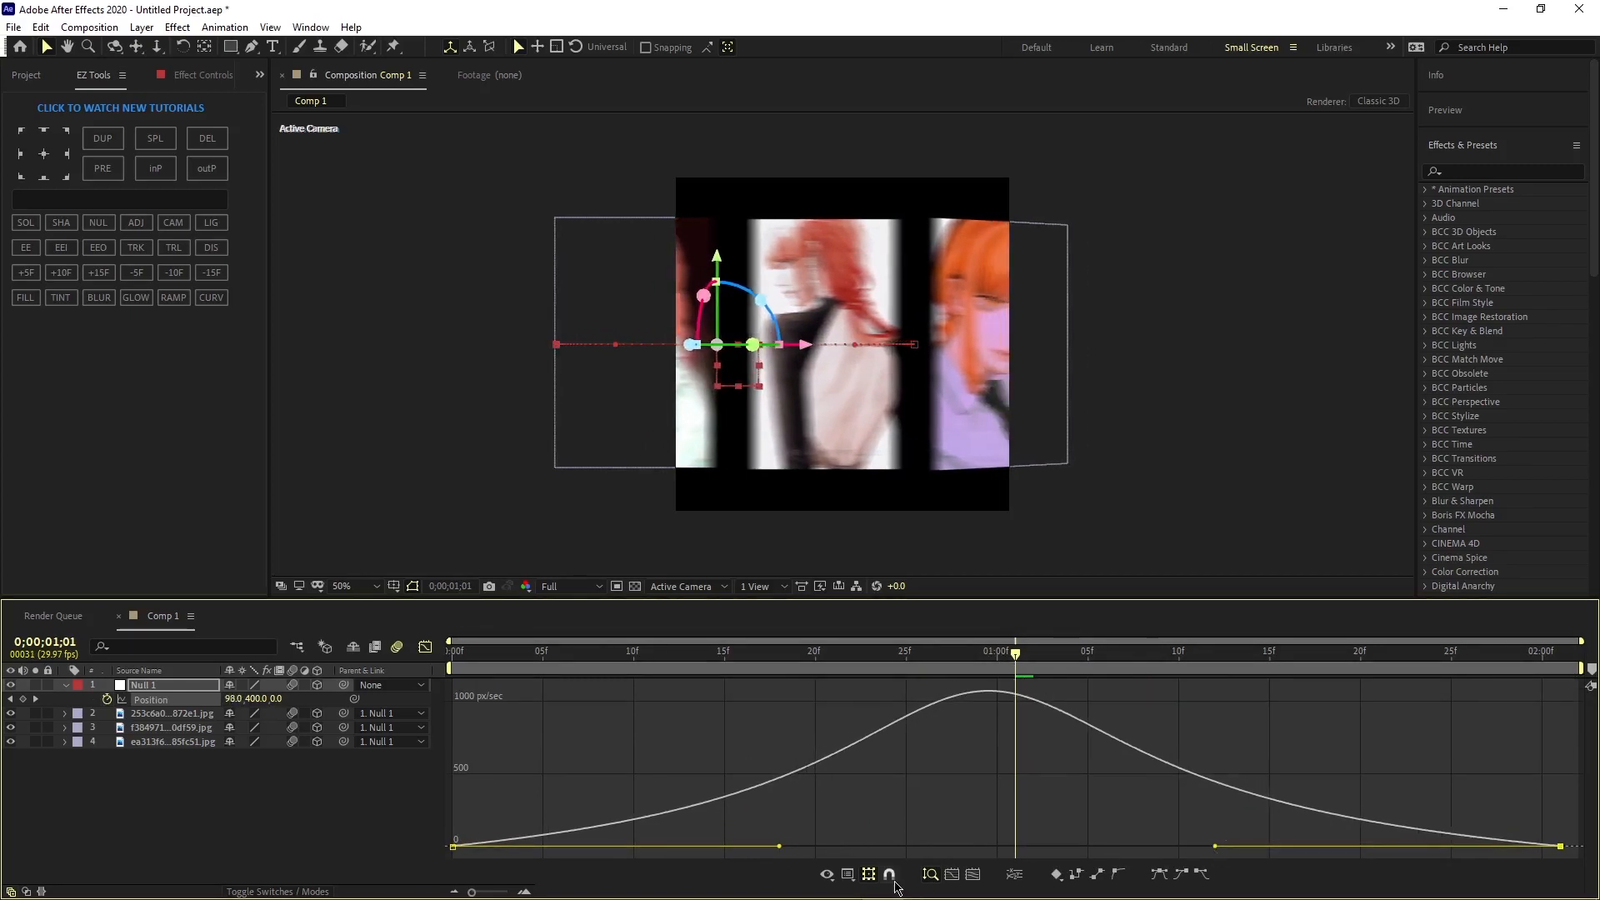
left_click(783, 852)
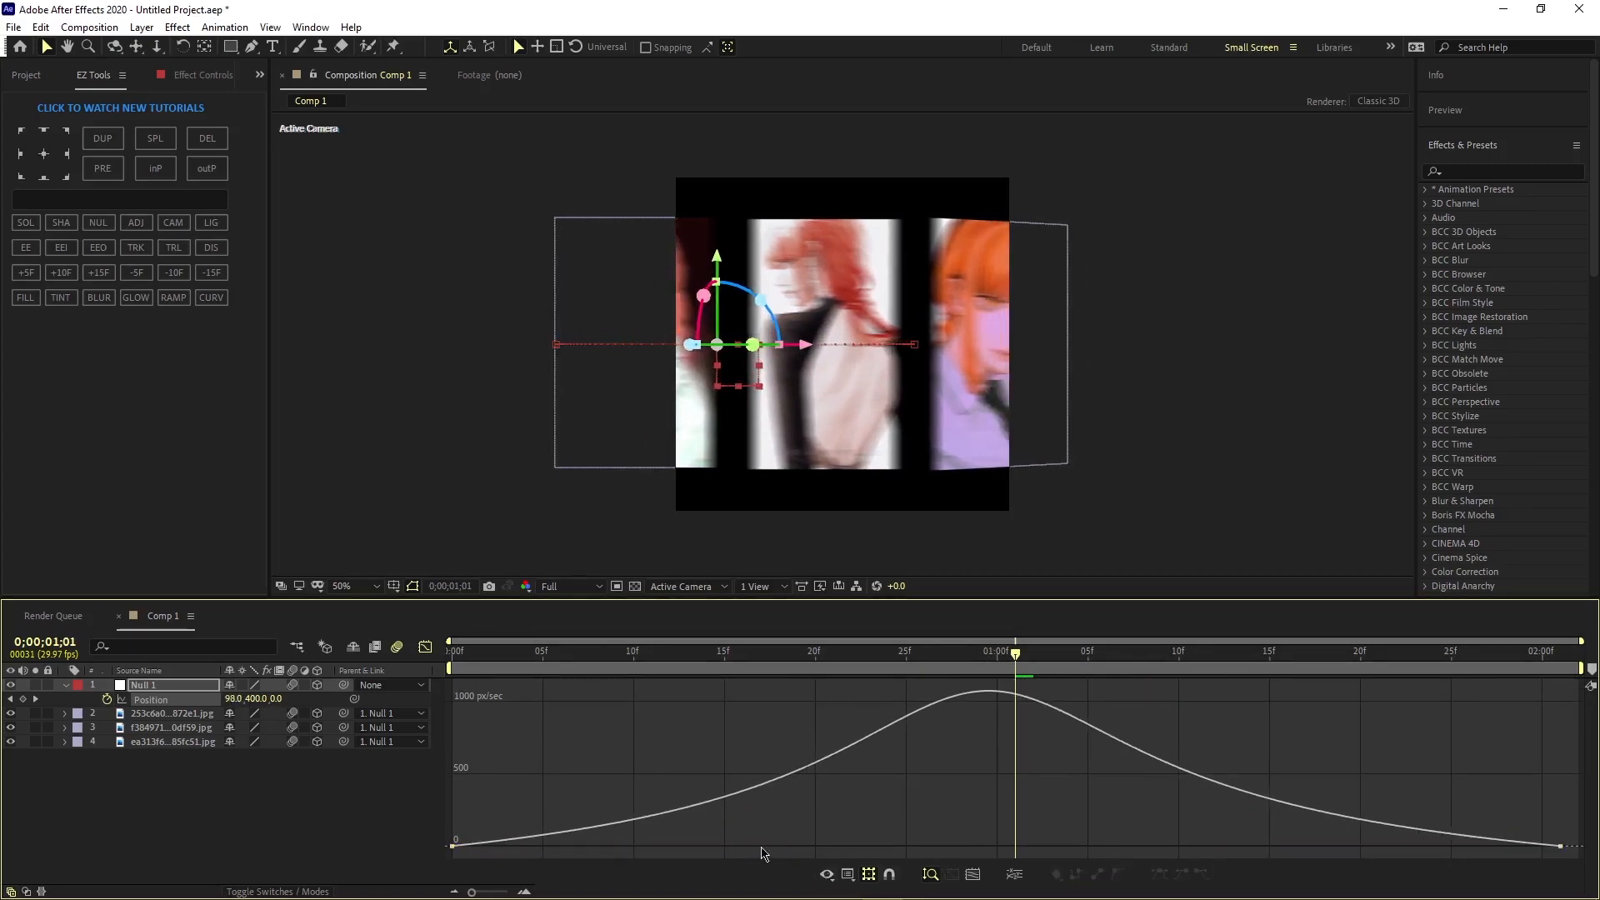
left_click(451, 845)
left_click_drag(781, 847, 792, 846)
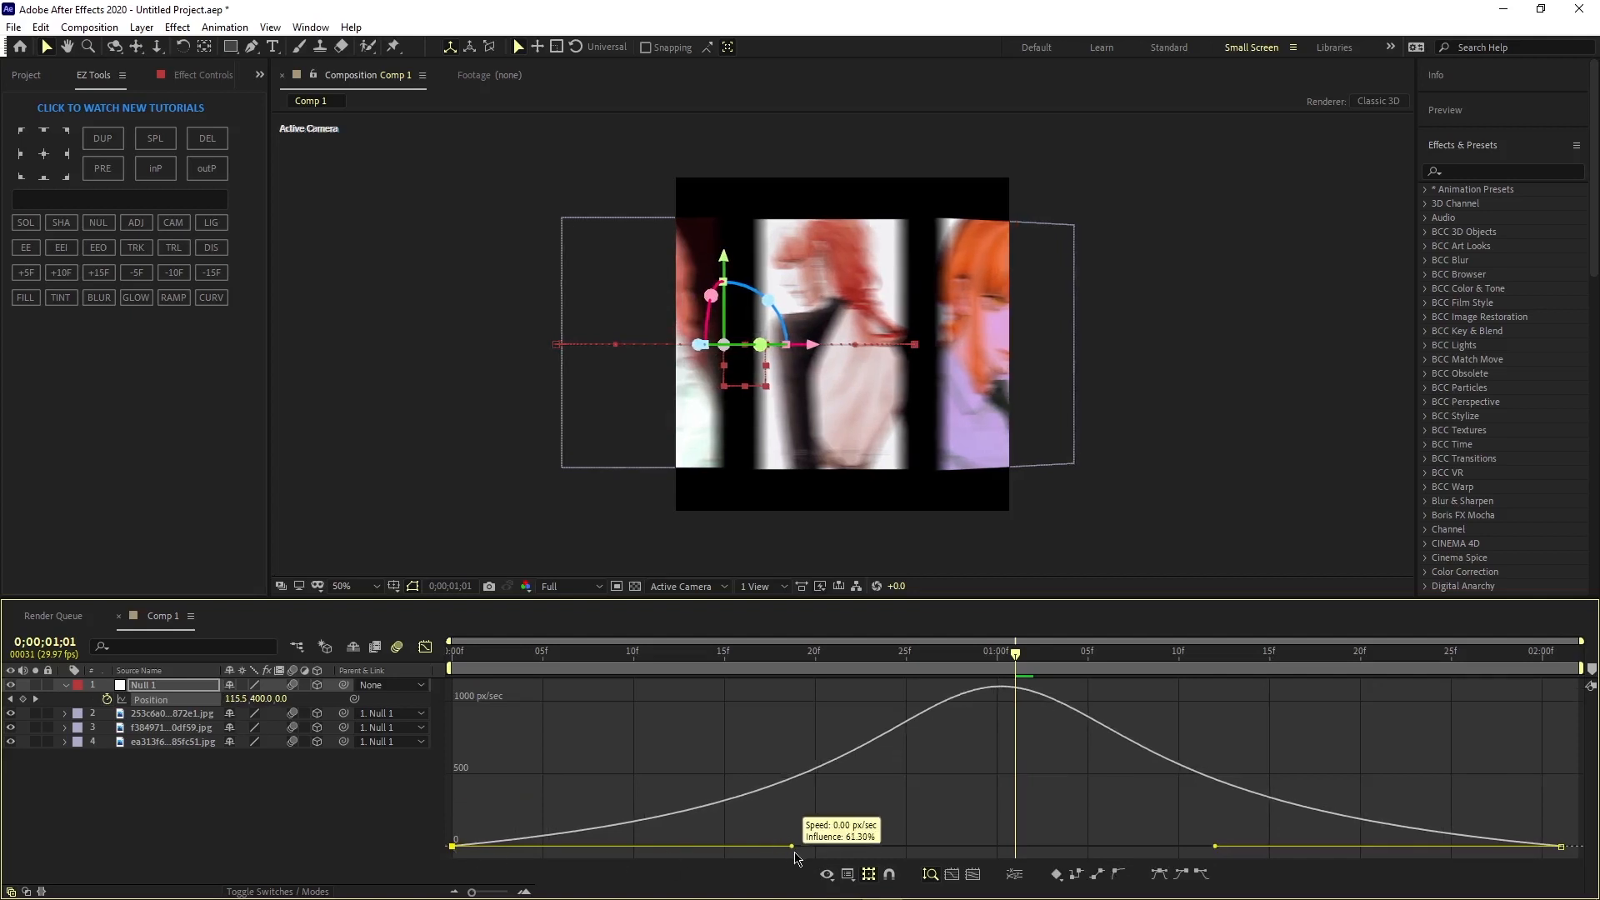
Step: Preview the eased slide together with the image flips, leaving the graph editor
key("space")
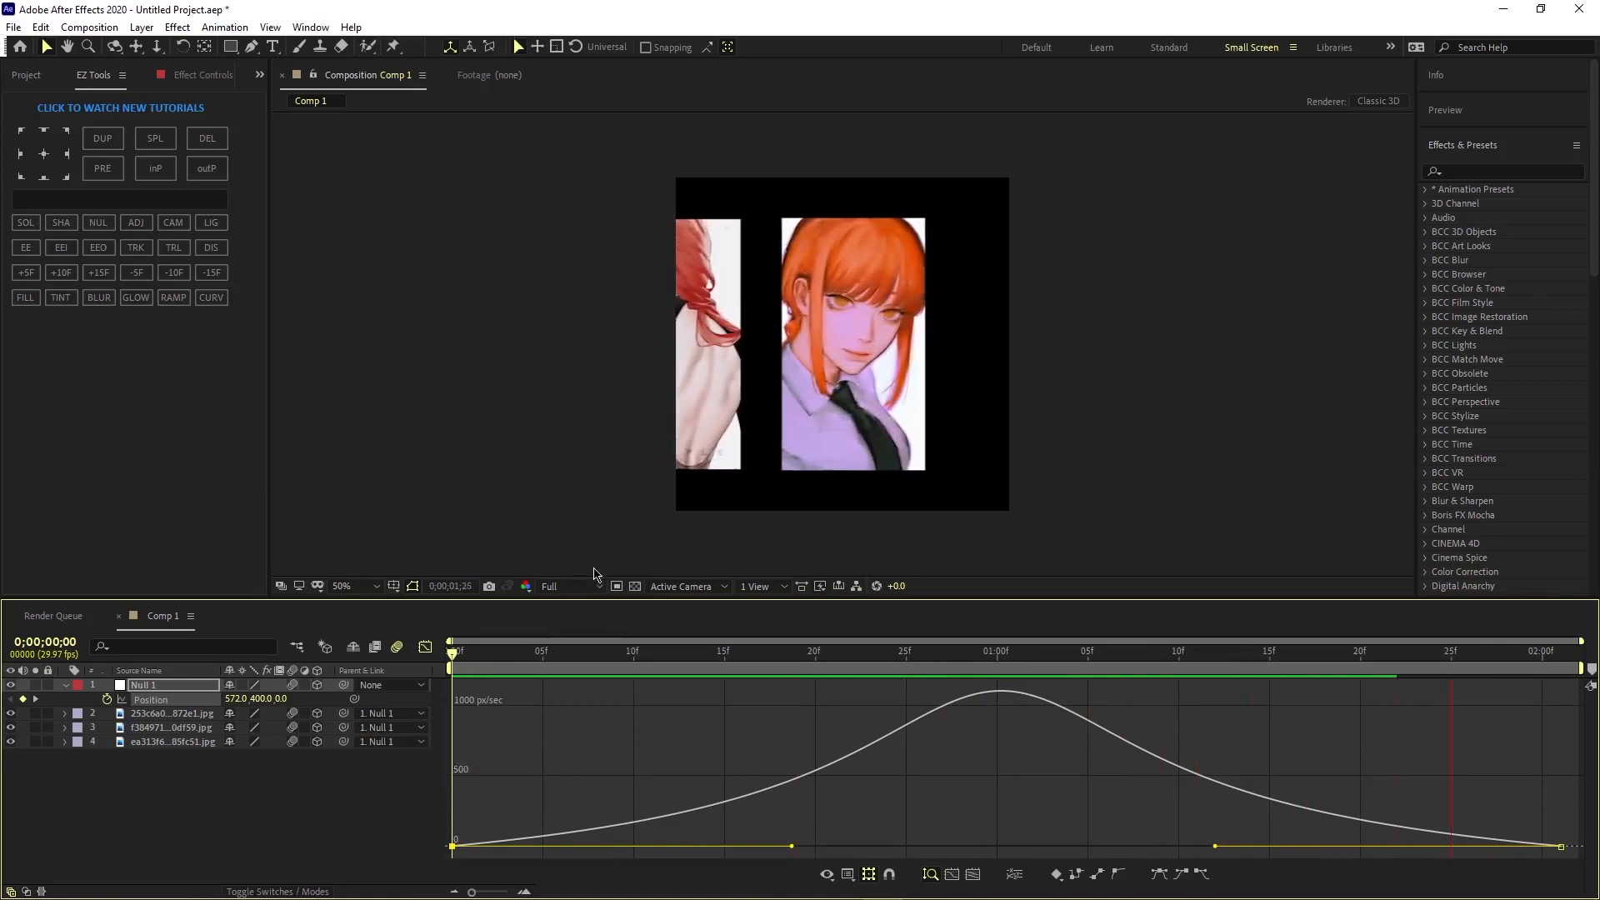
left_click(426, 649)
left_click_drag(1180, 654, 1013, 747)
left_click_drag(991, 656, 307, 708)
key("space")
Step: Shift the f384971…0df59.jpg layer to start at frame 15 and the ea313f6…85fc51.jpg layer at frame 29, and preview the timing
left_click_drag(675, 723, 761, 733)
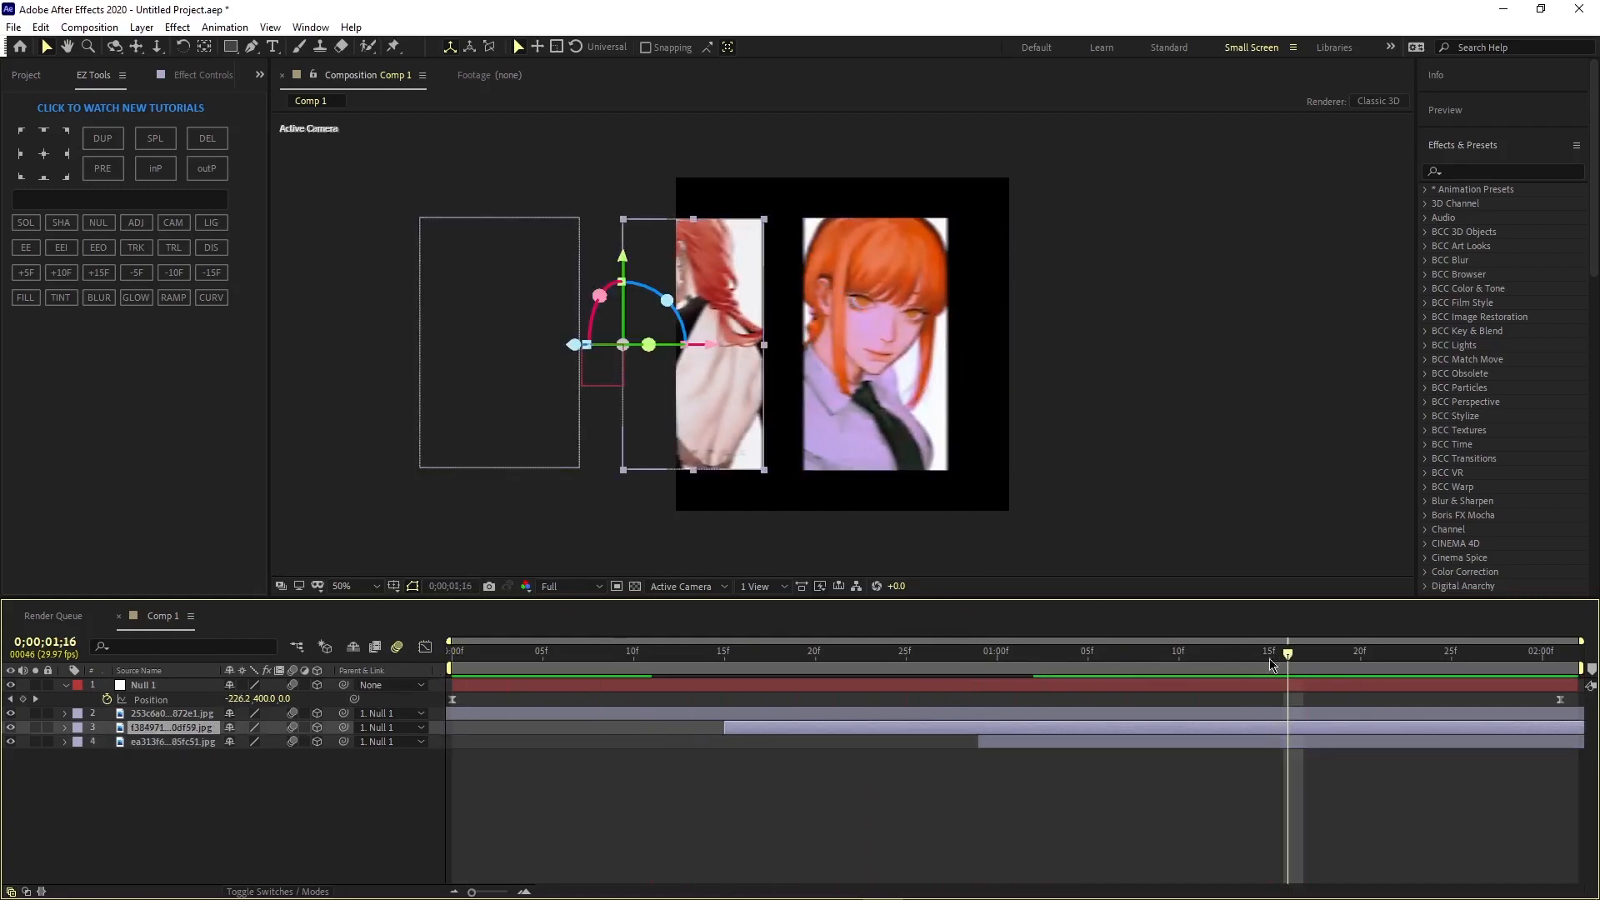
left_click_drag(1270, 664, 450, 679)
key("space")
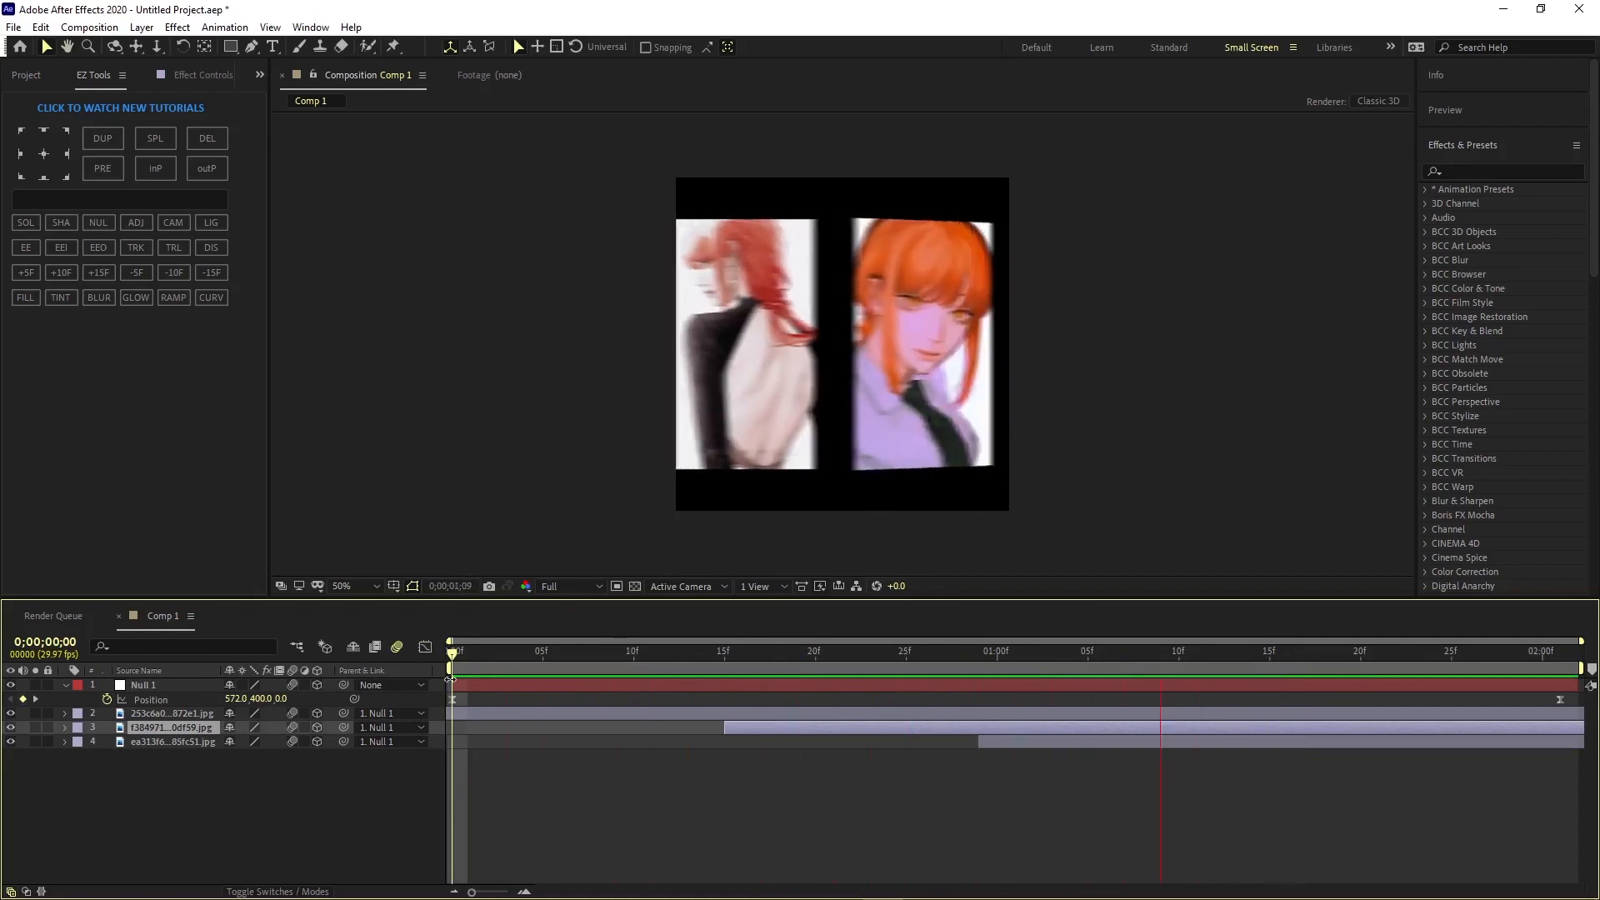
left_click(778, 808)
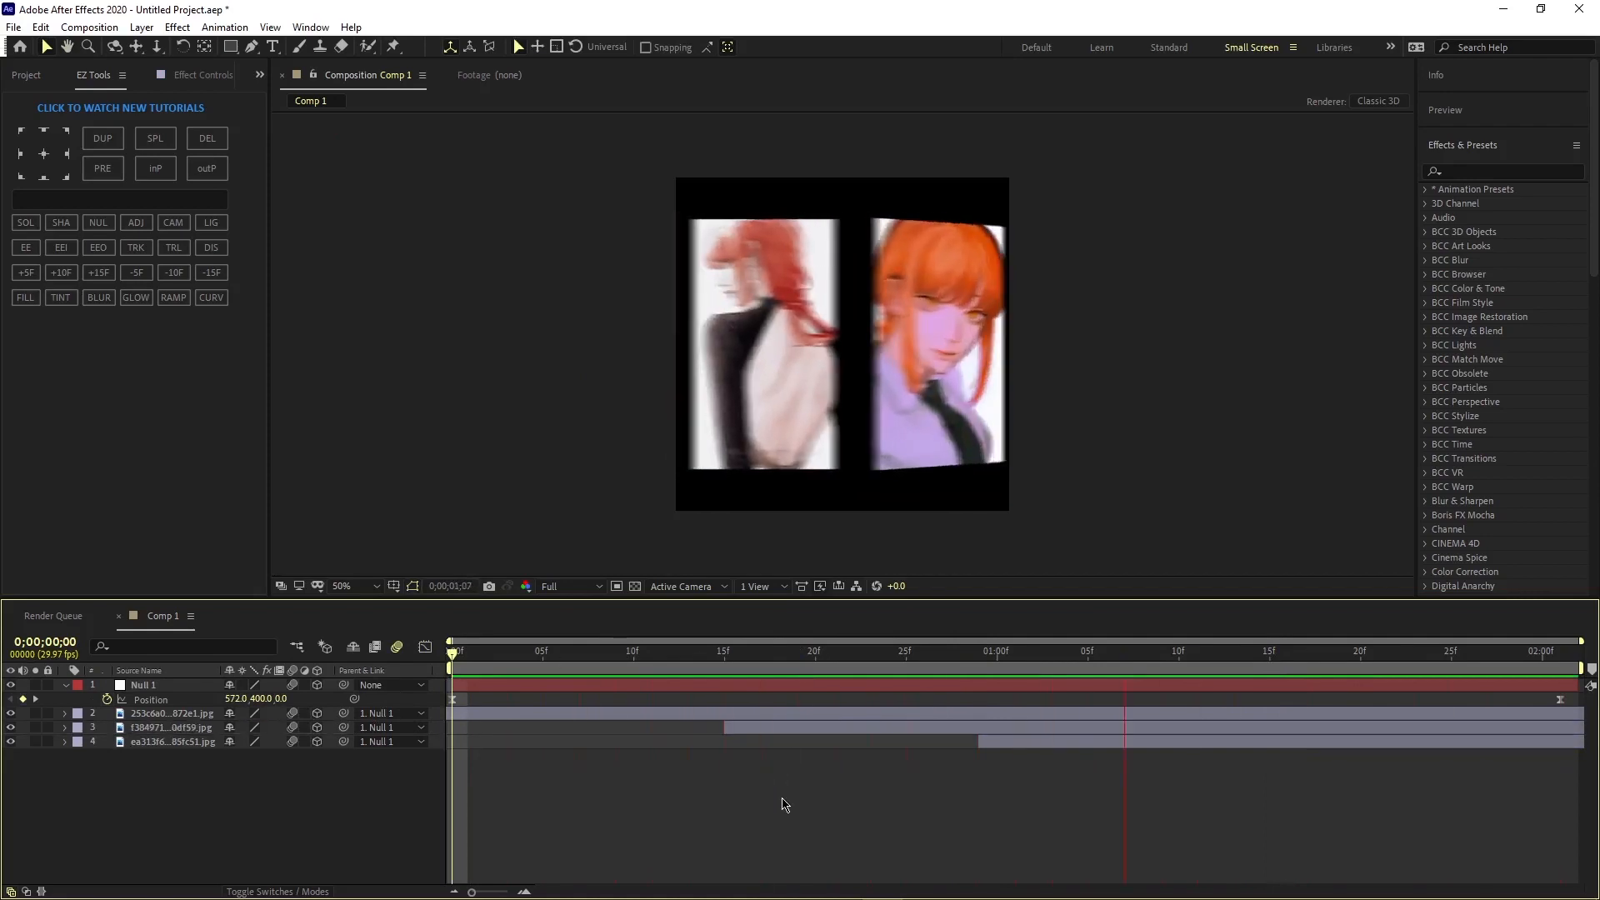
Step: Add a second null object with motion blur enabled and parent Null 1 to it
left_click(450, 664)
left_click(594, 686)
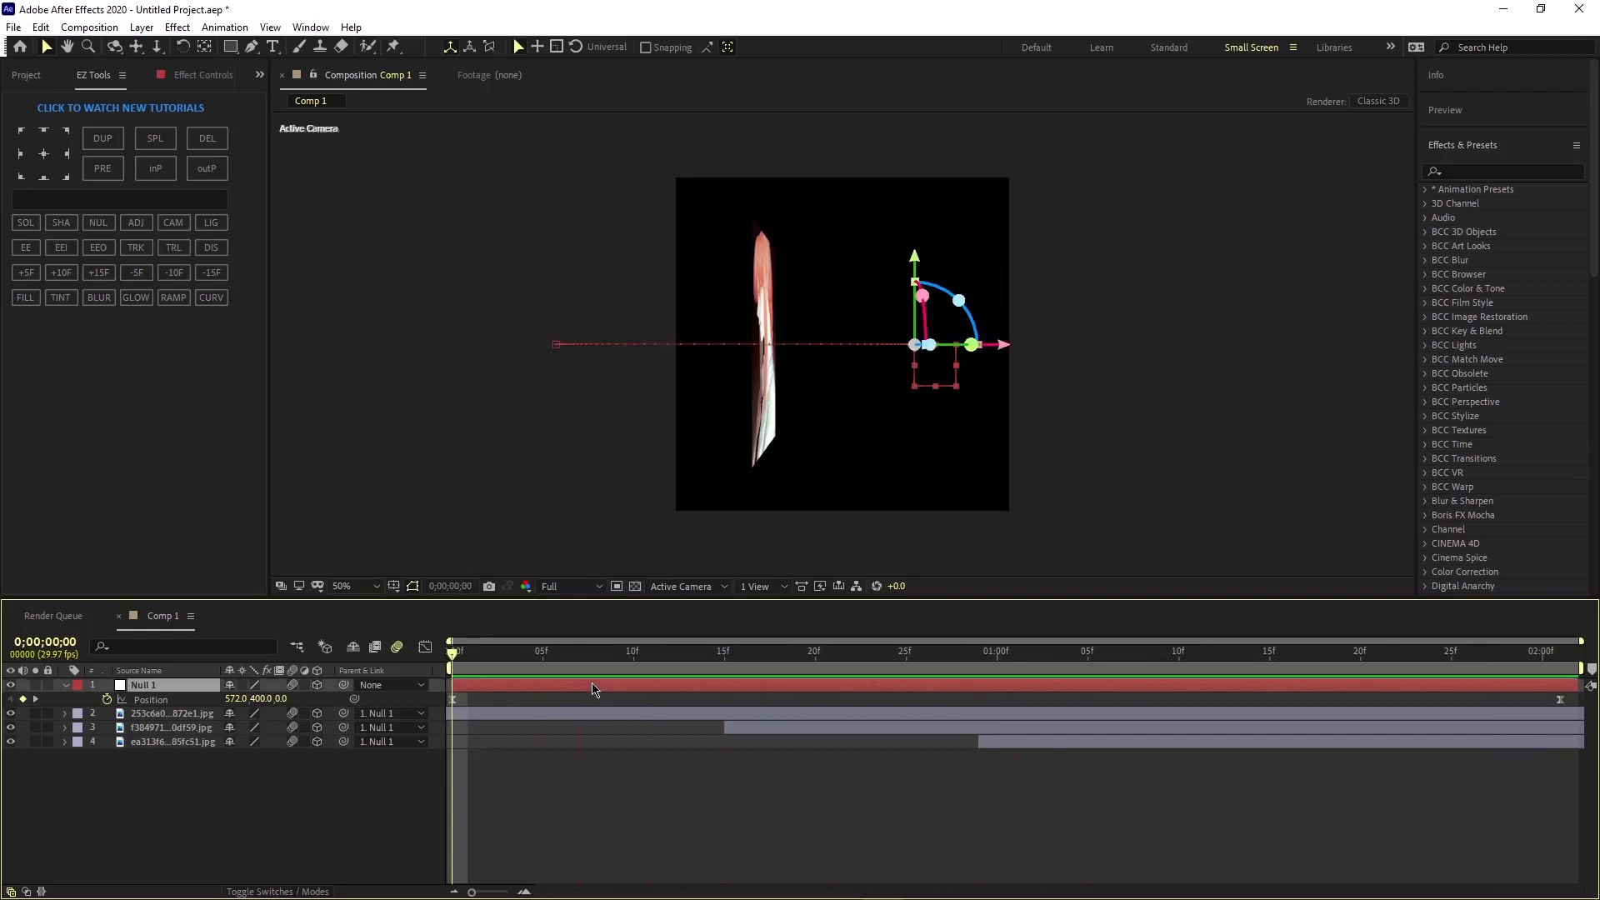
key("p")
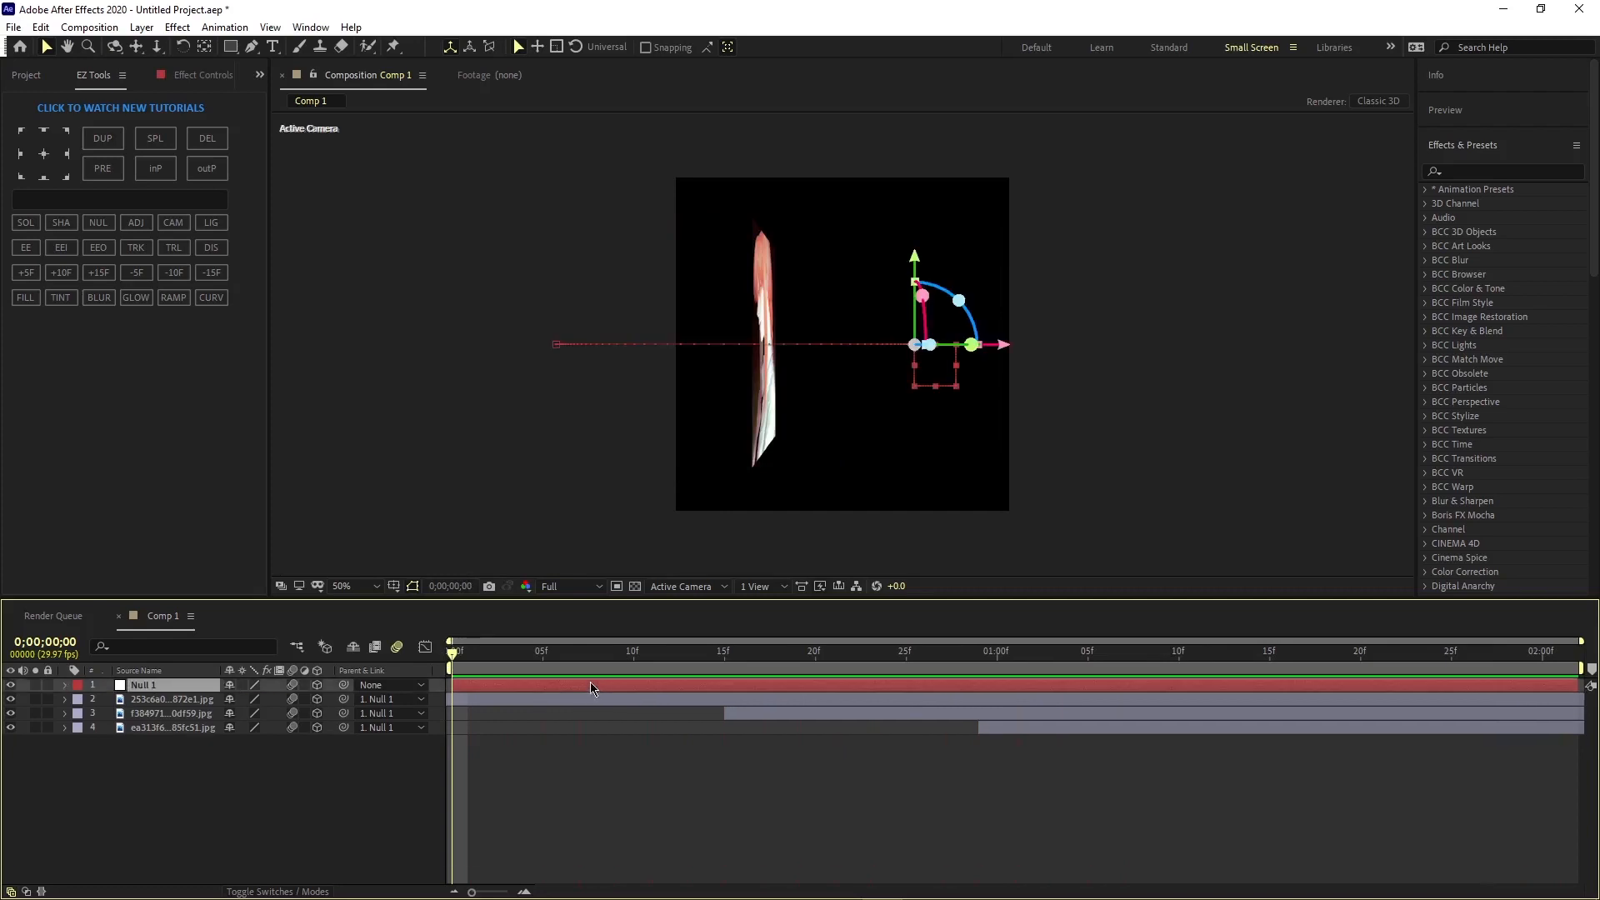
left_click(283, 758)
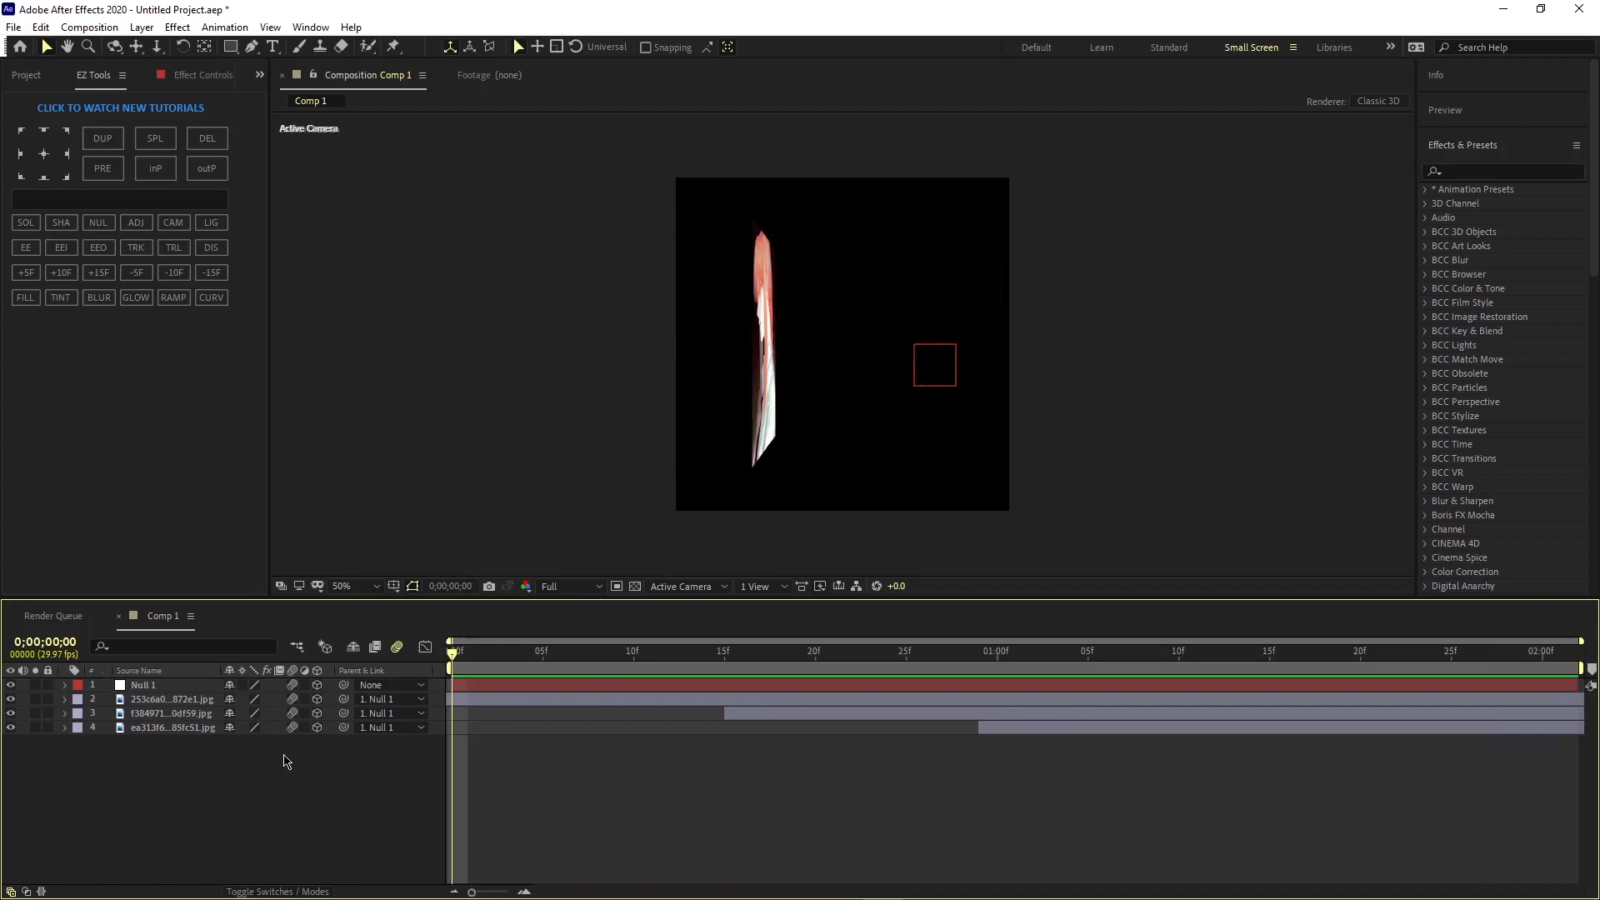
right_click(283, 760)
mouse_move(424, 576)
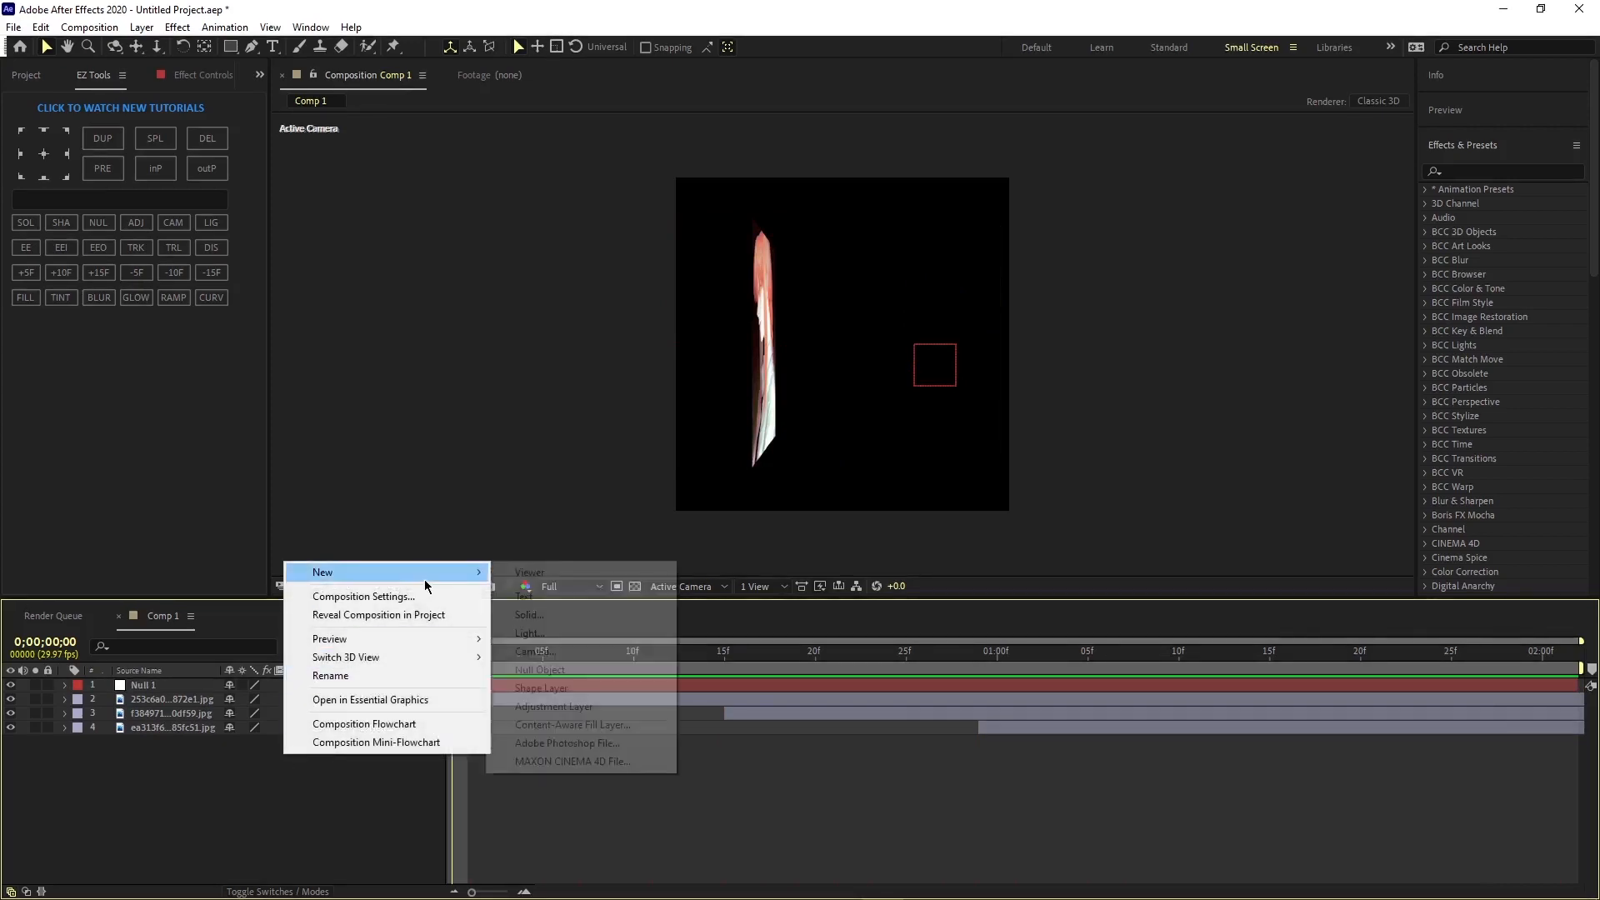
left_click(575, 670)
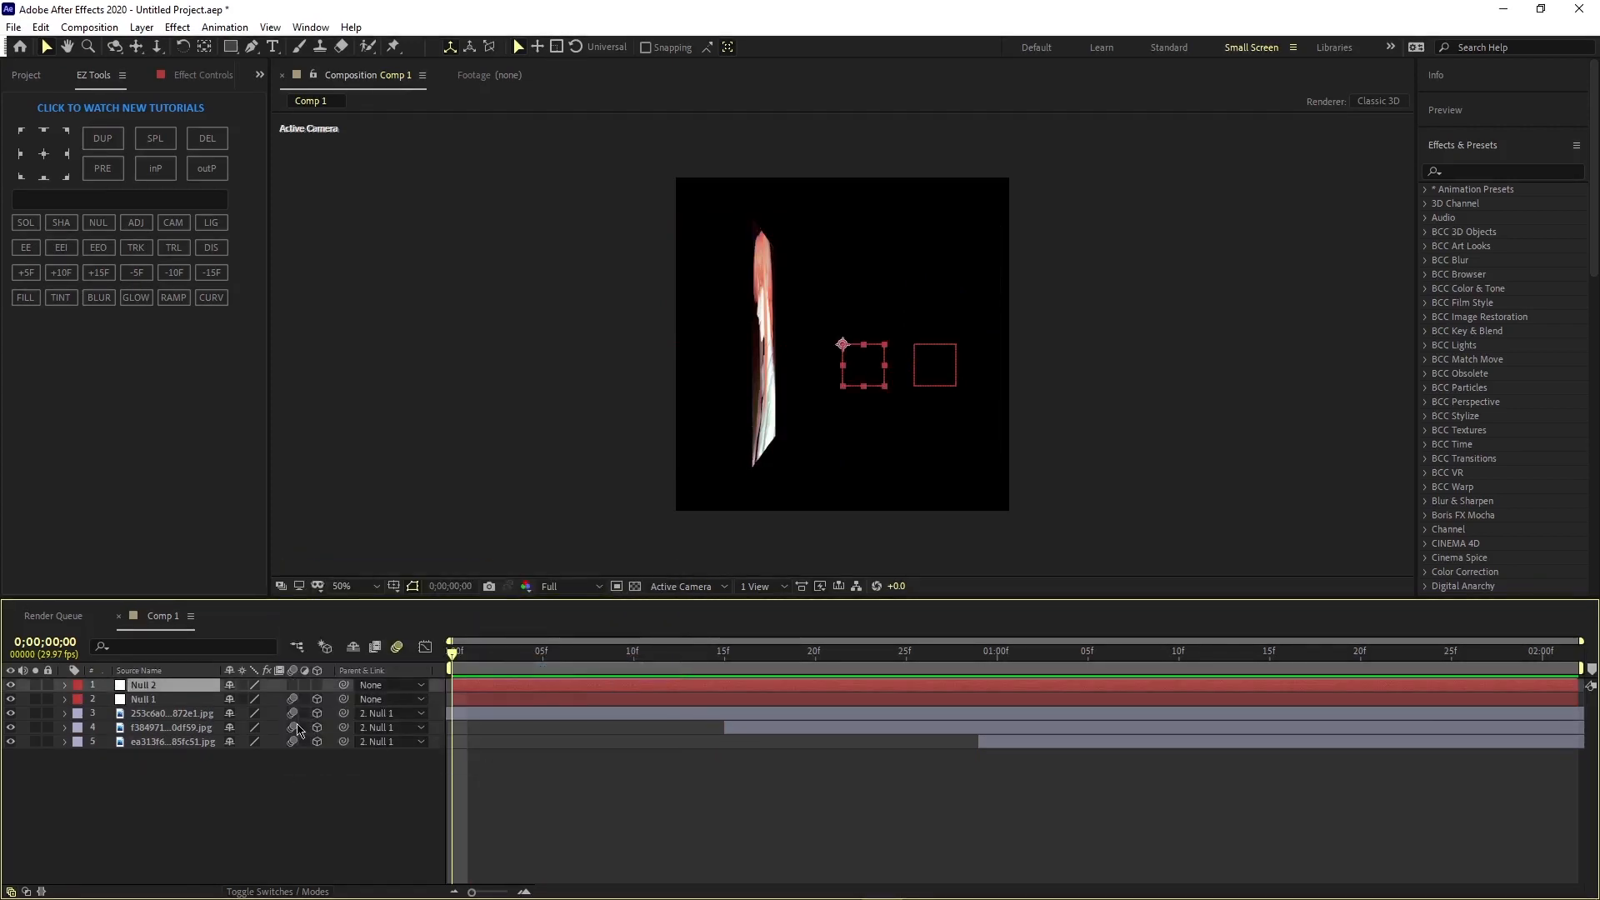
left_click(168, 702)
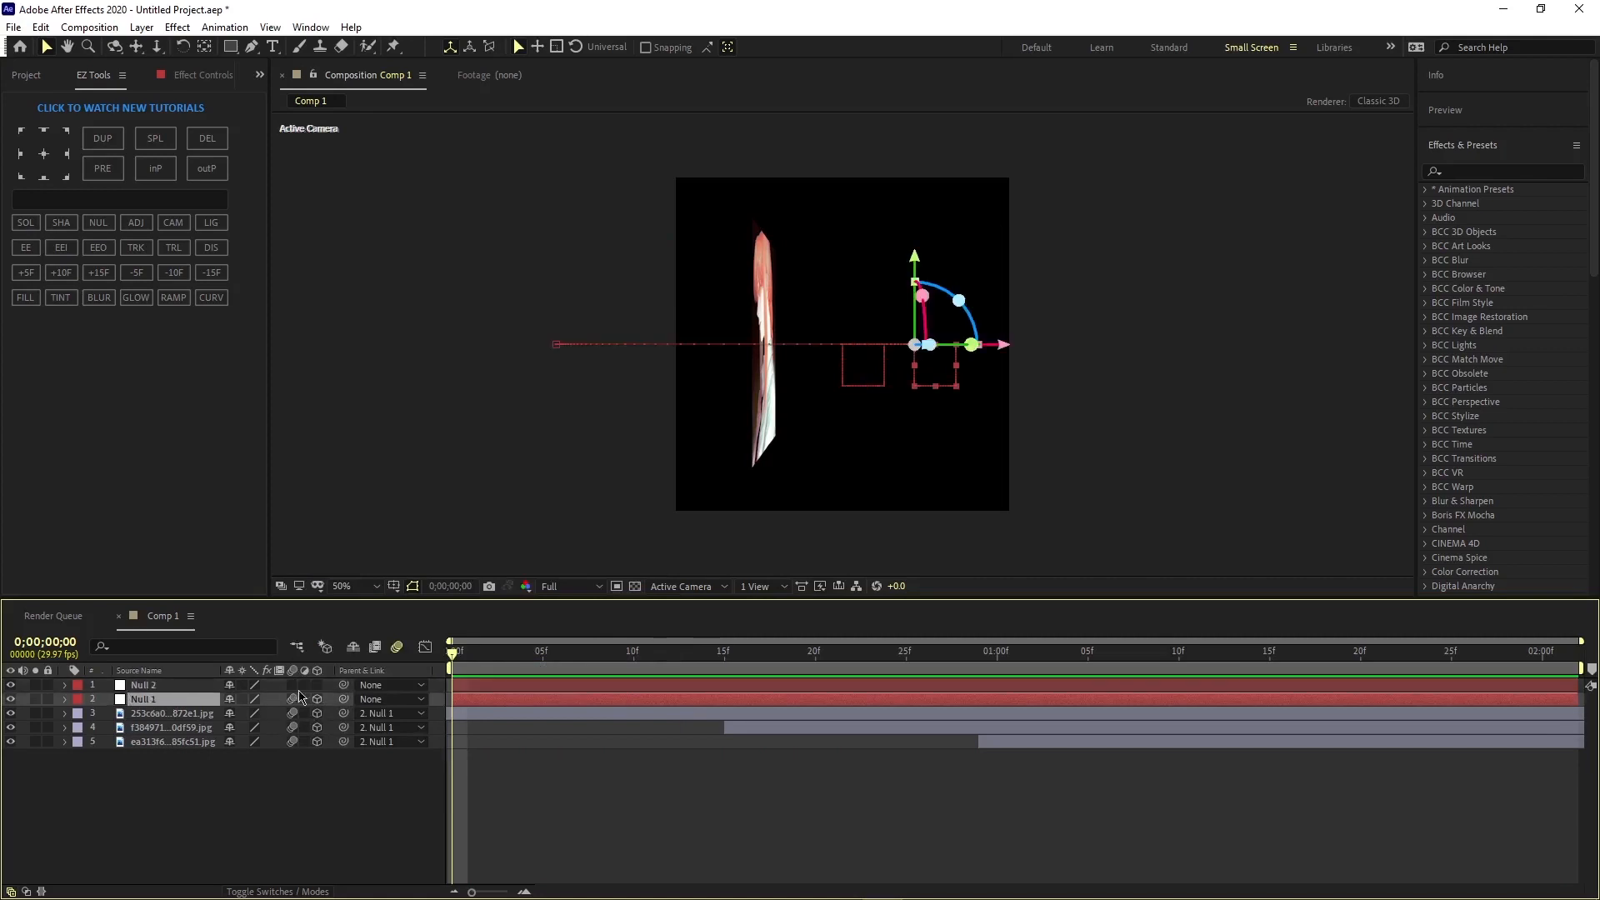
left_click_drag(342, 700, 162, 686)
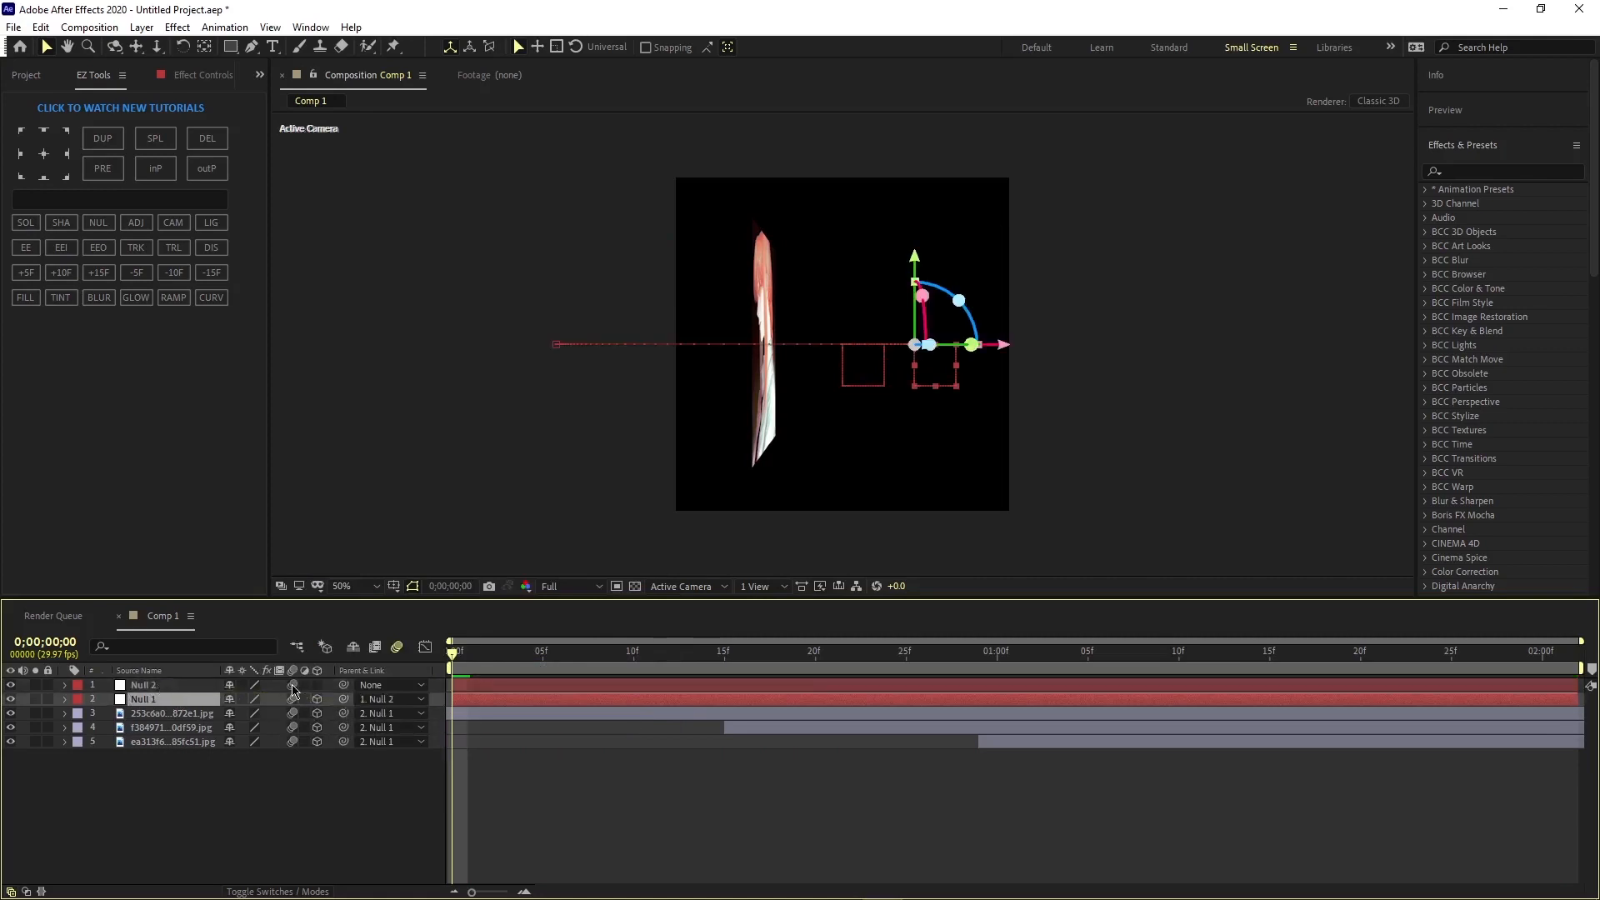
Step: Keyframe Null 2's Scale from 262% at frame 0 to 100% at frame 16
left_click(175, 685)
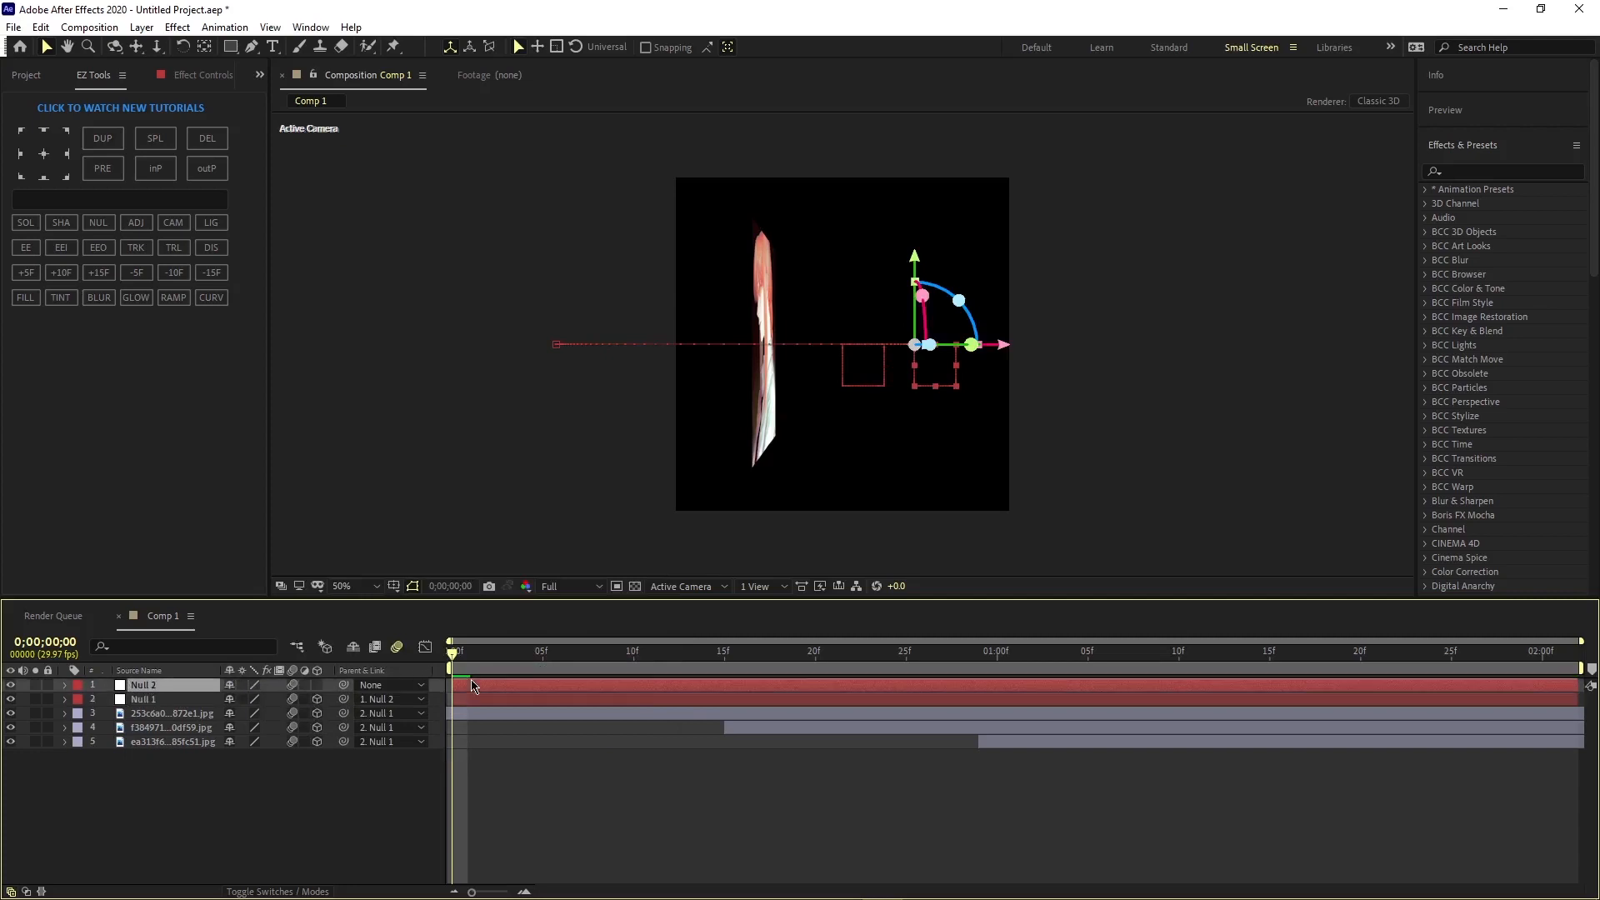
key("s")
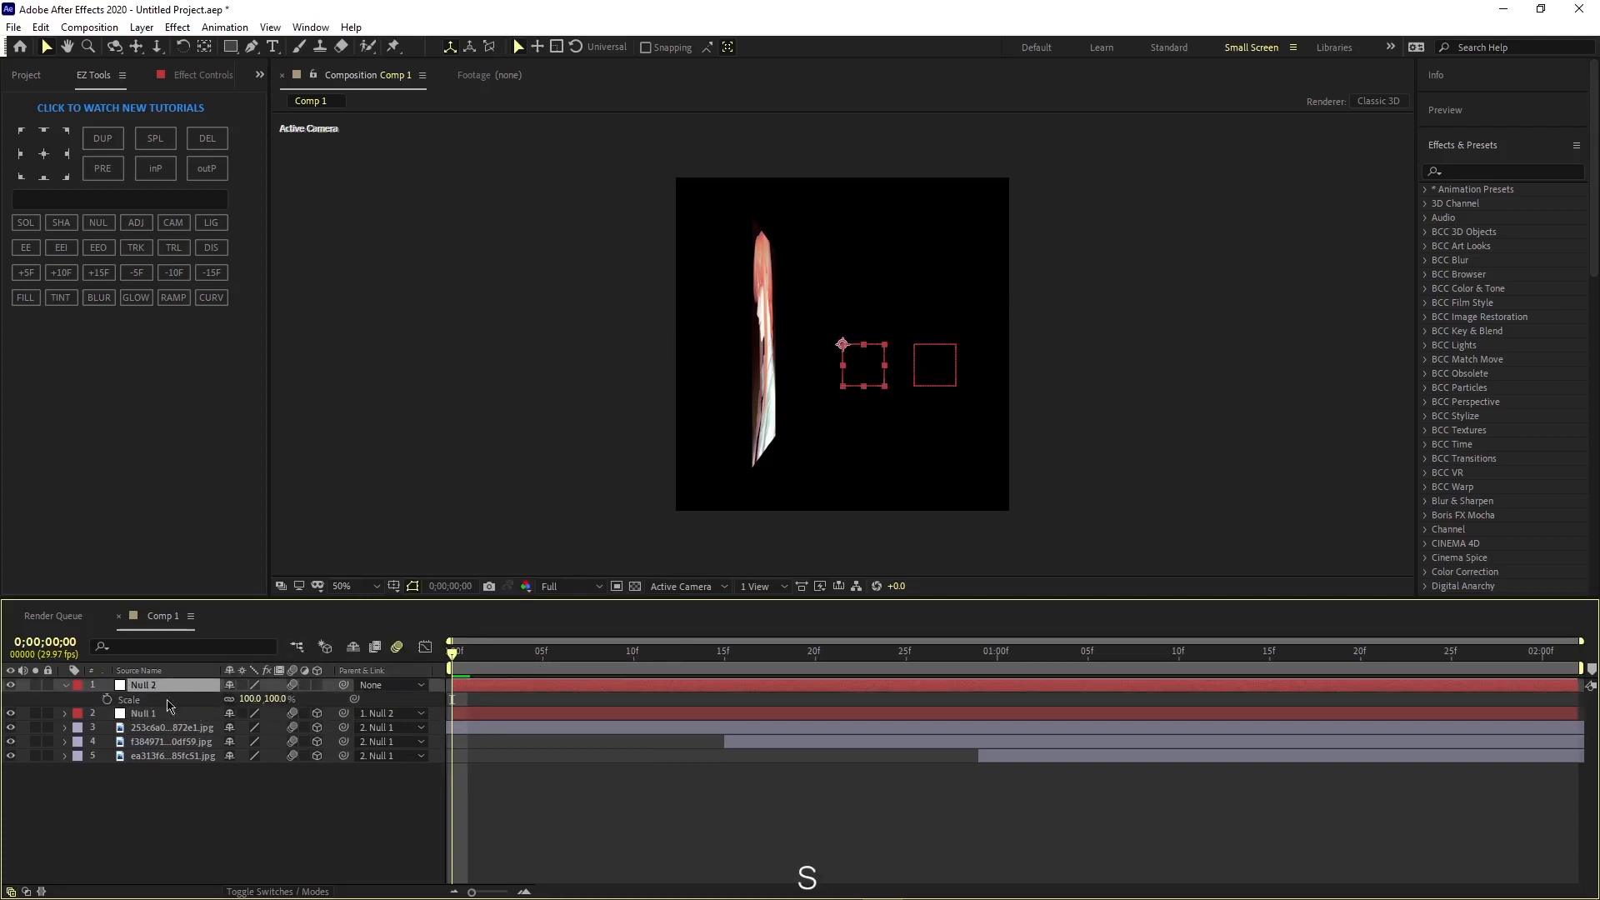
left_click(107, 699)
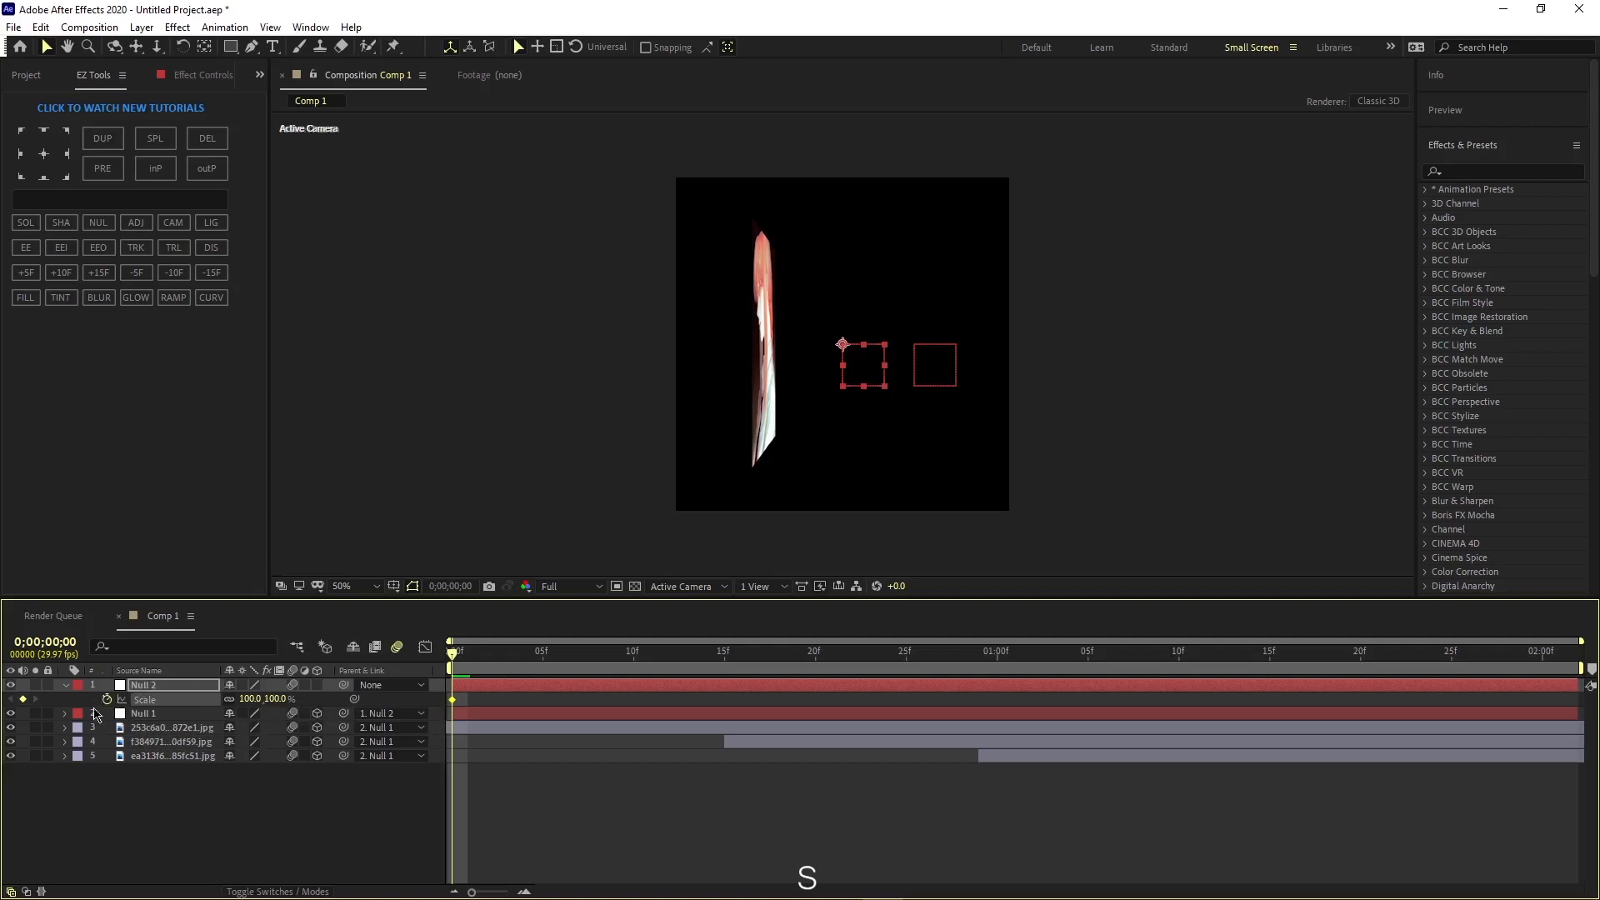
left_click_drag(454, 705, 742, 700)
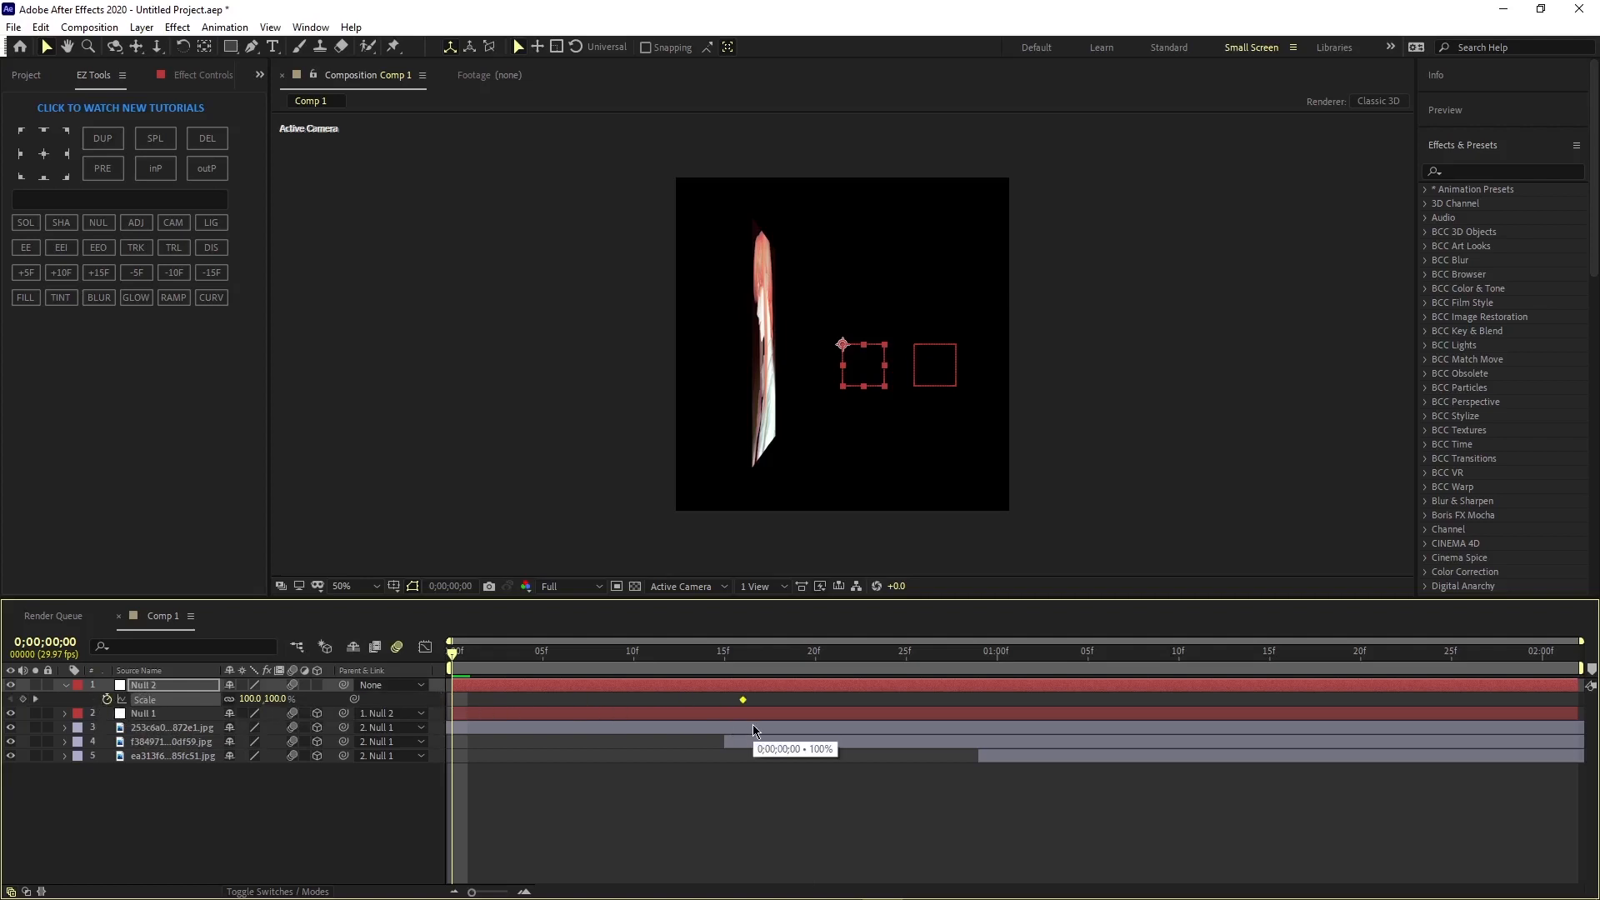
left_click_drag(250, 699, 387, 701)
left_click_drag(775, 698, 262, 715)
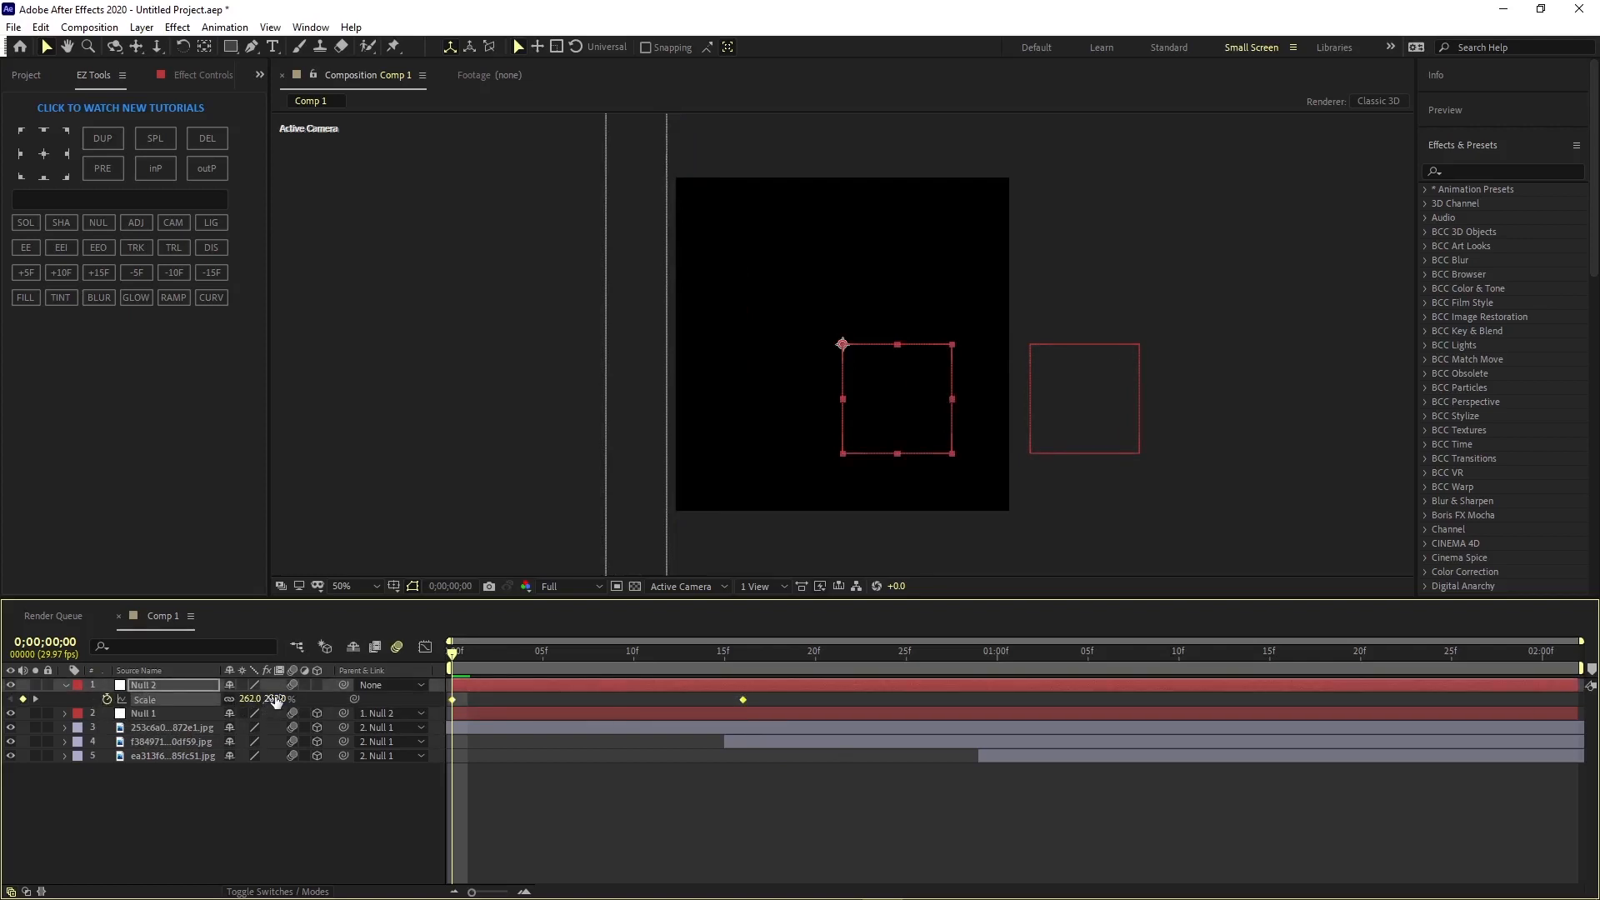
Step: Easy Ease Null 2's Scale keyframes, bend the value graph into a steep initial drop that levels out, and preview it
key("F9")
left_click(425, 647)
right_click(557, 700)
left_click(643, 542)
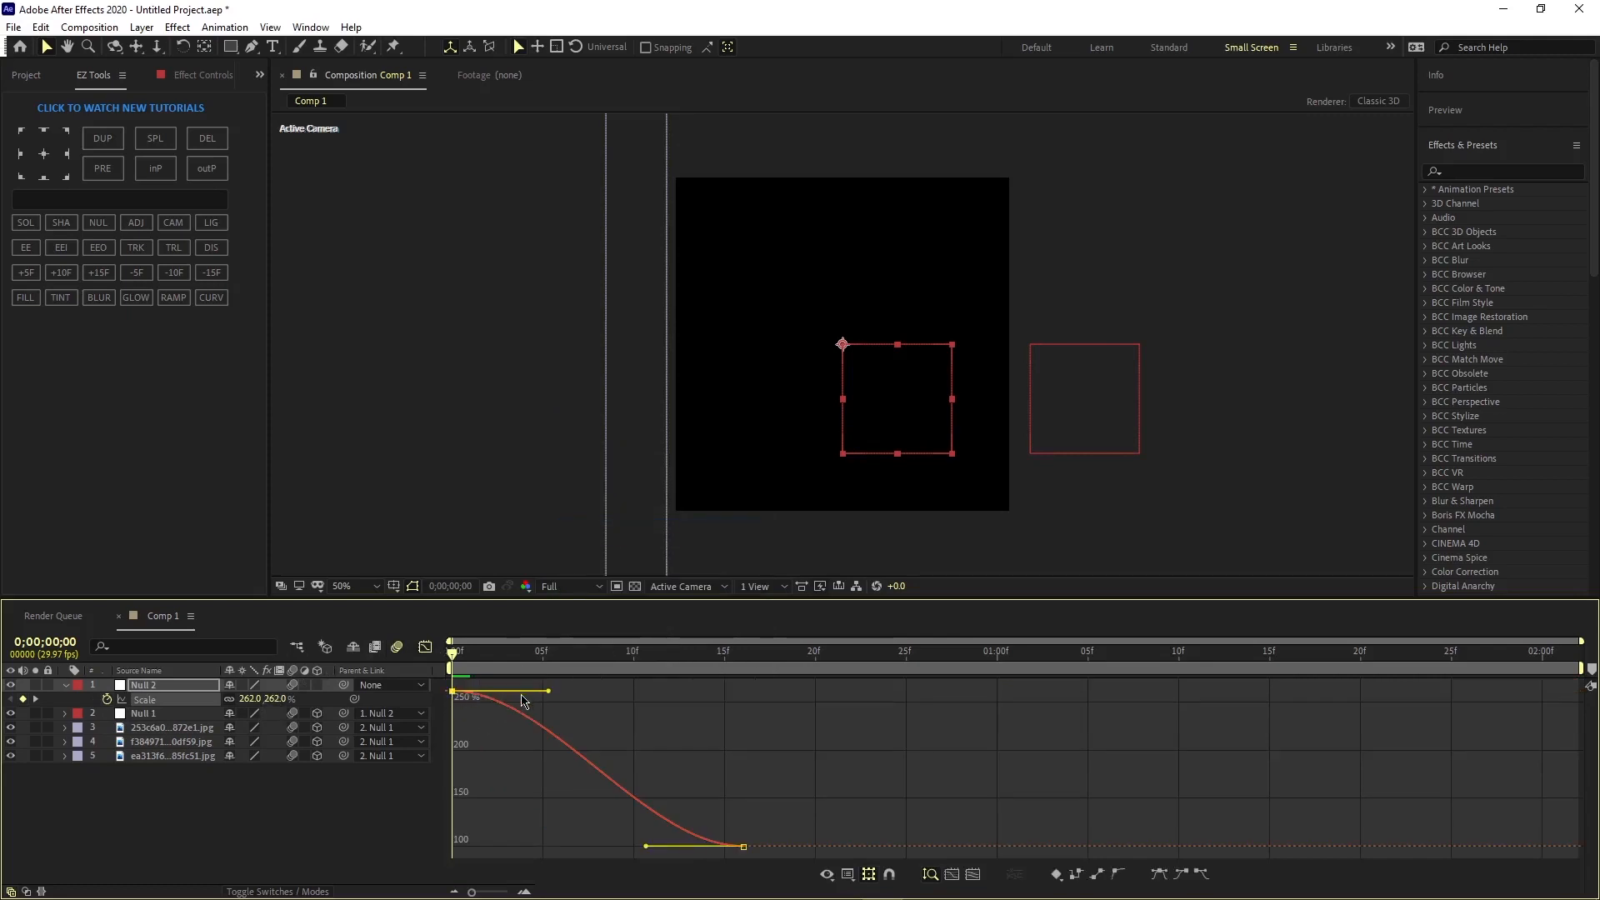
left_click_drag(549, 693, 480, 833)
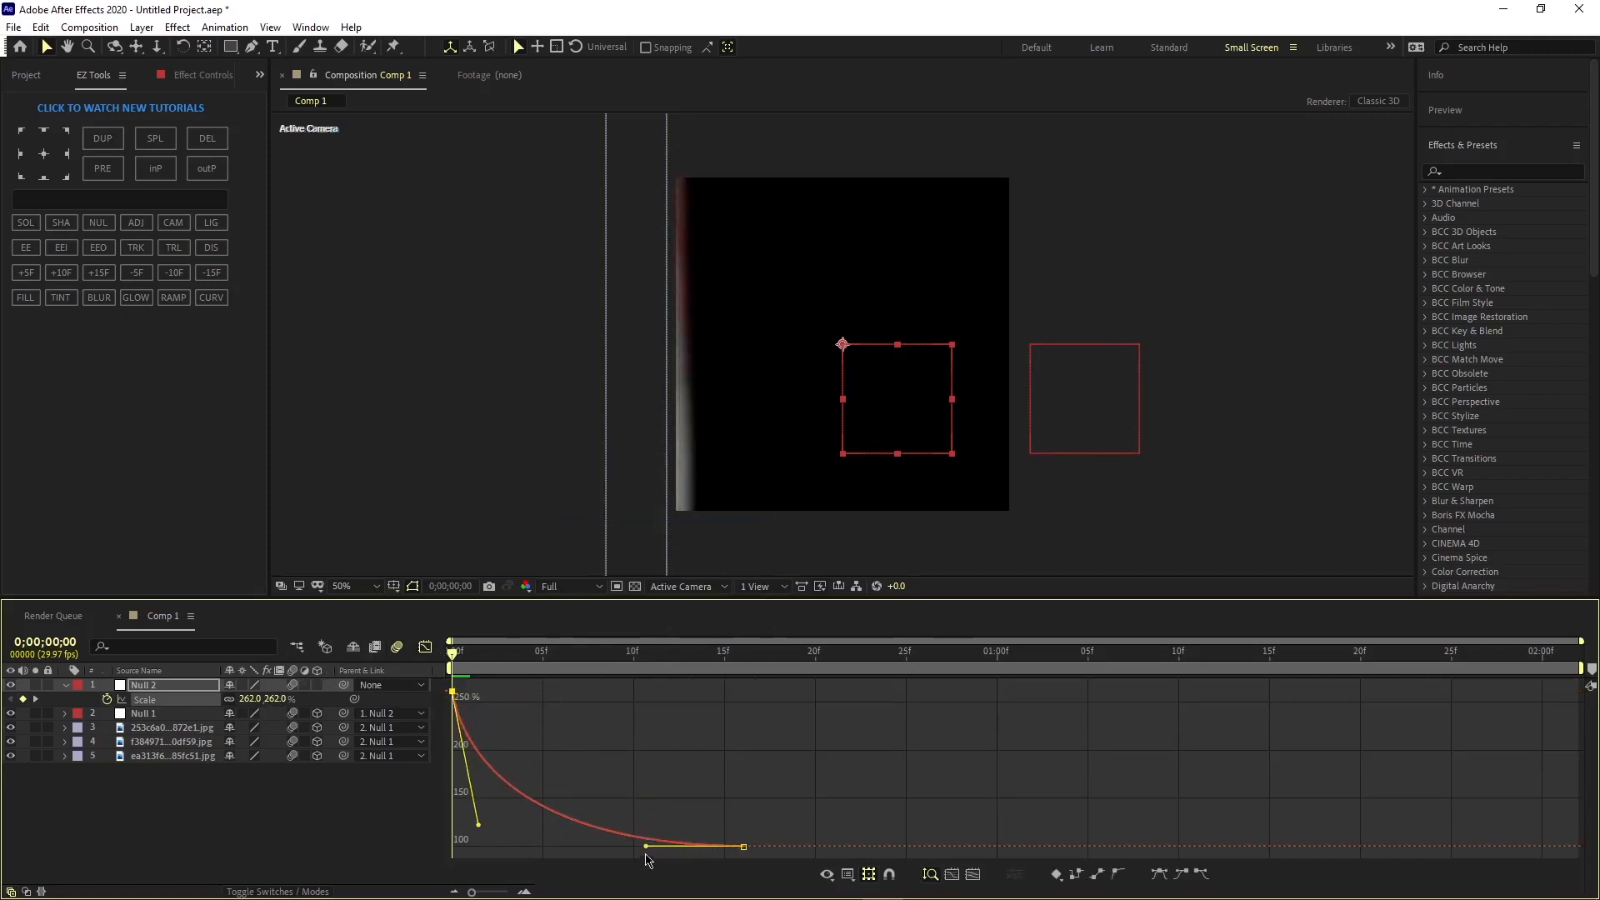
left_click_drag(647, 848, 486, 833)
key("space")
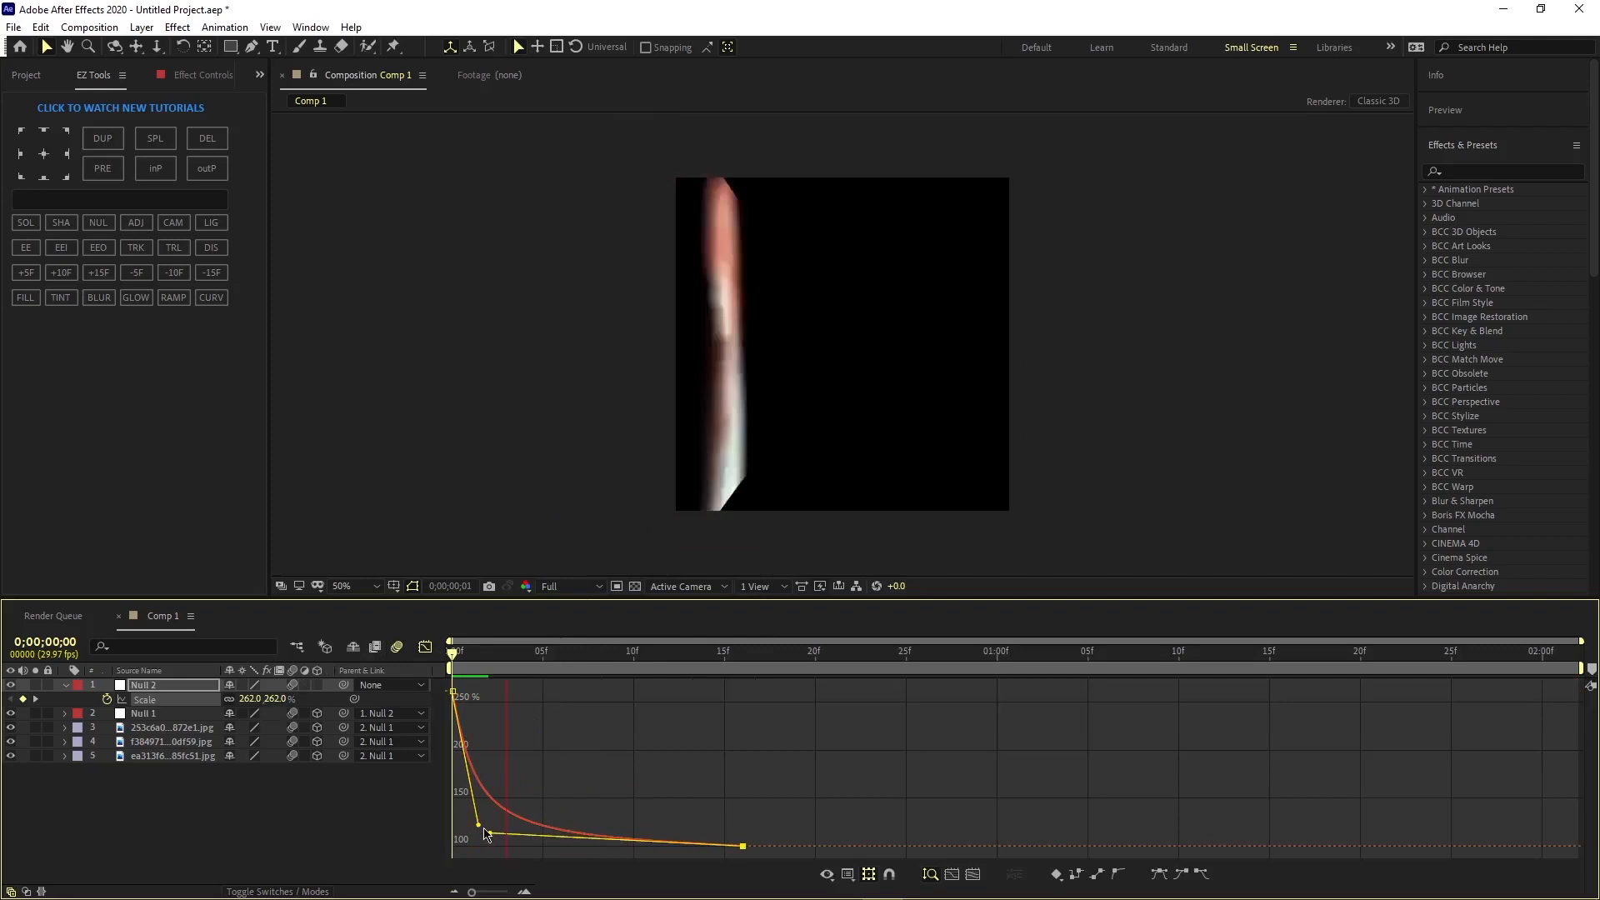
key("space")
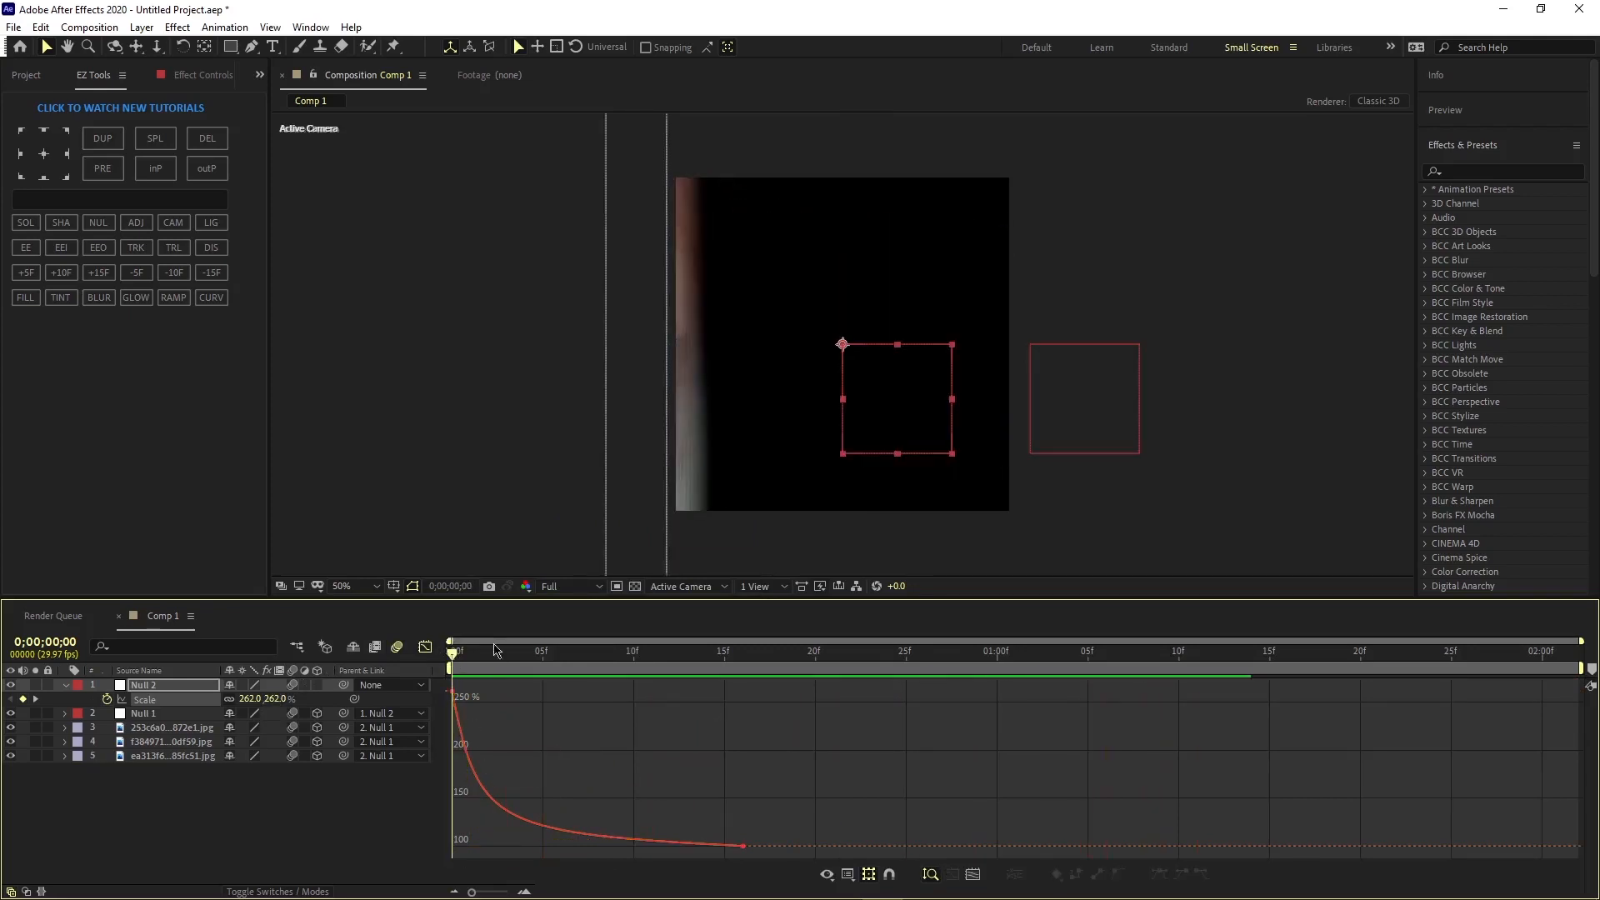
Step: Move Null 2's ending Scale keyframe to frame 26 and preview the longer zoom-out
left_click(425, 648)
left_click_drag(748, 703, 925, 702)
key("space")
key("space")
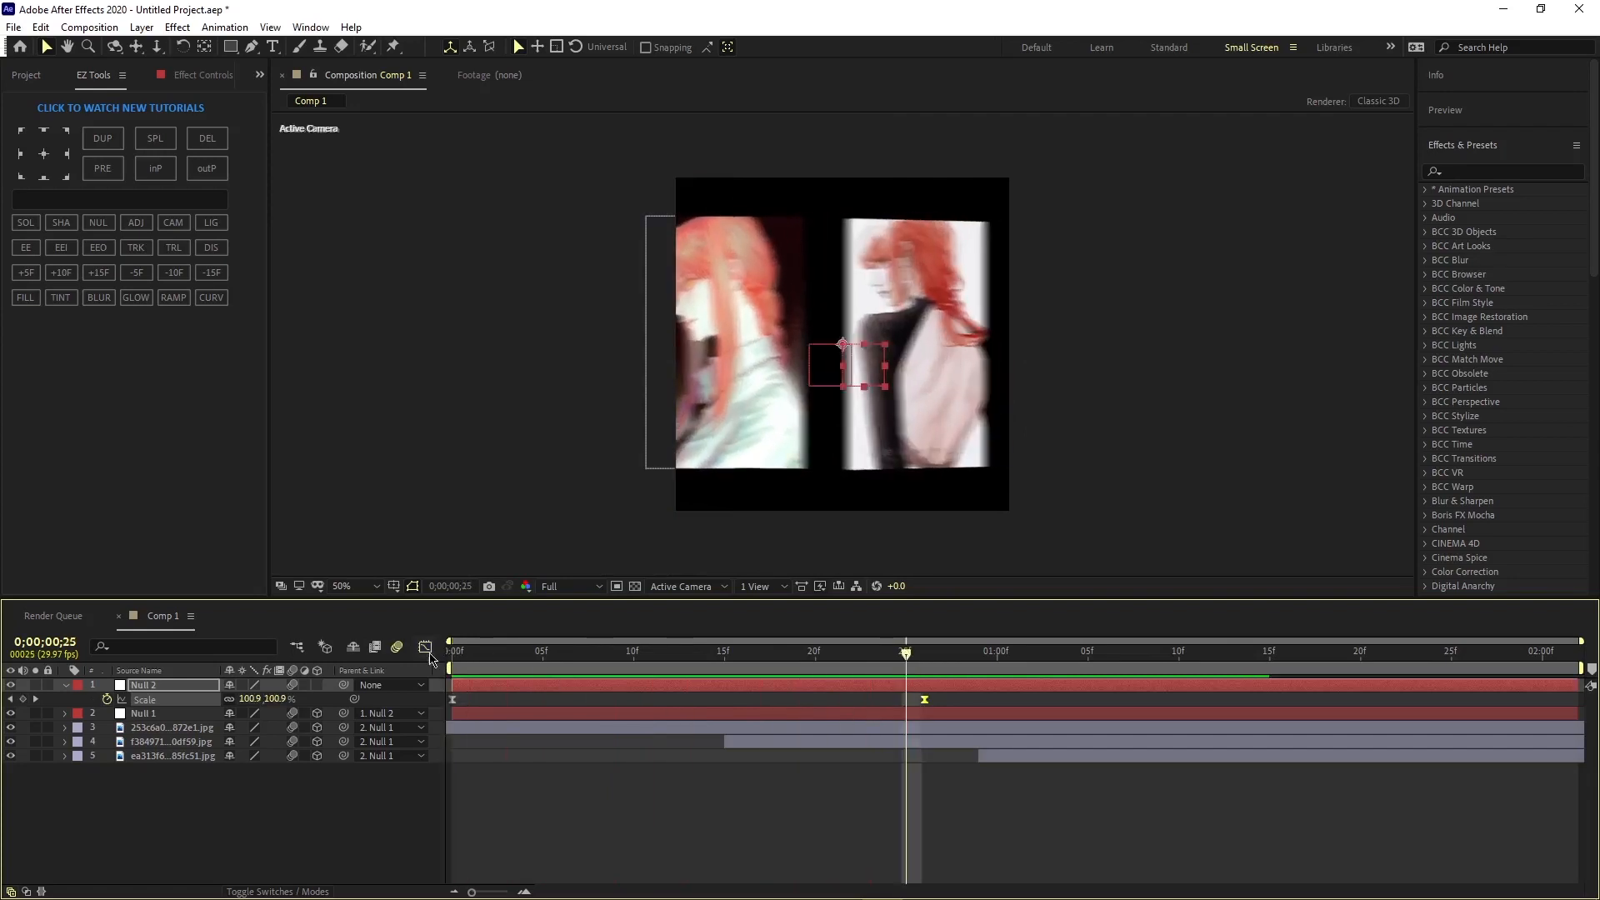
Step: Raise the handles of the Scale value graph so the zoom-out eases more gradually, and preview it
left_click(425, 647)
left_click_drag(493, 845, 476, 793)
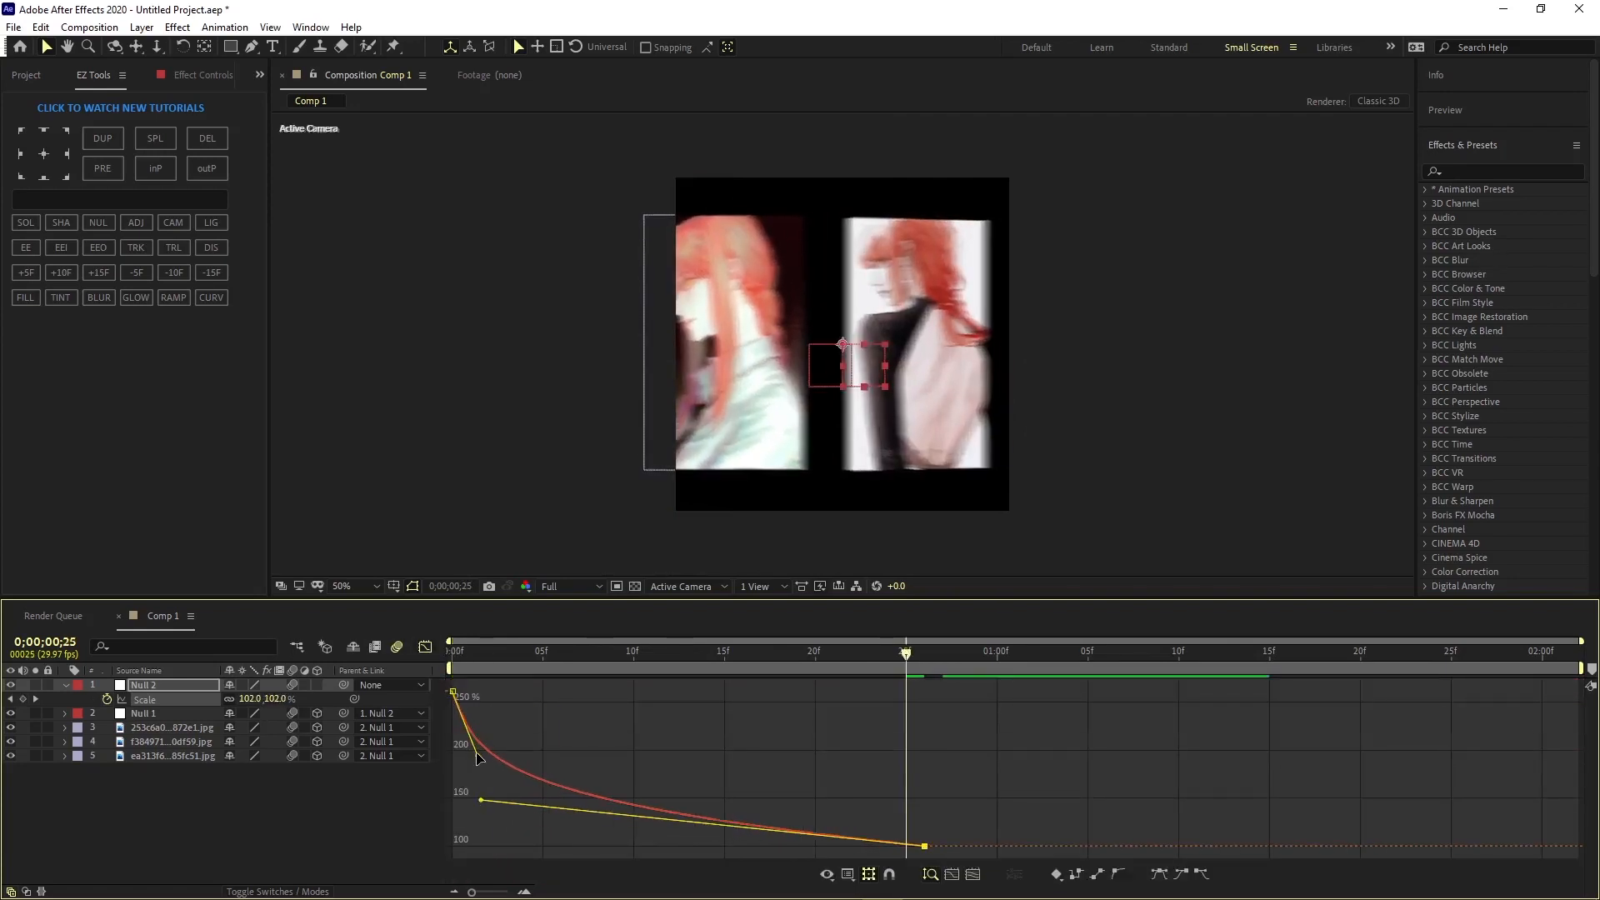
key("space")
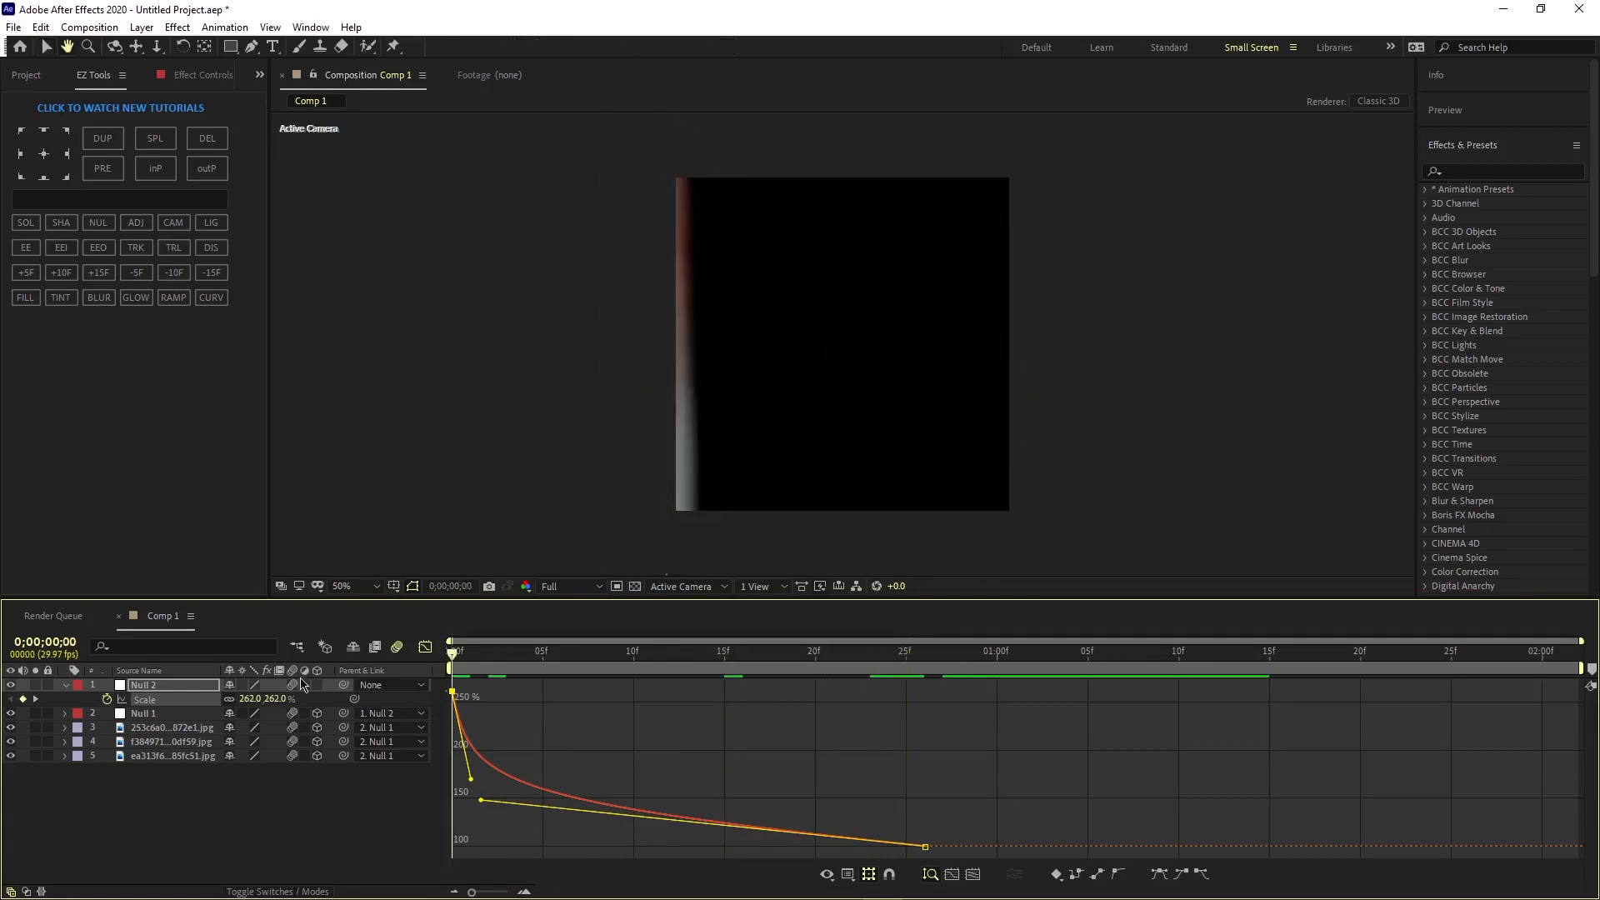
key("space")
Step: Lower both Scale value-graph handles for a sharper initial drop with a long soft tail, and preview from frame 0
left_click(490, 814)
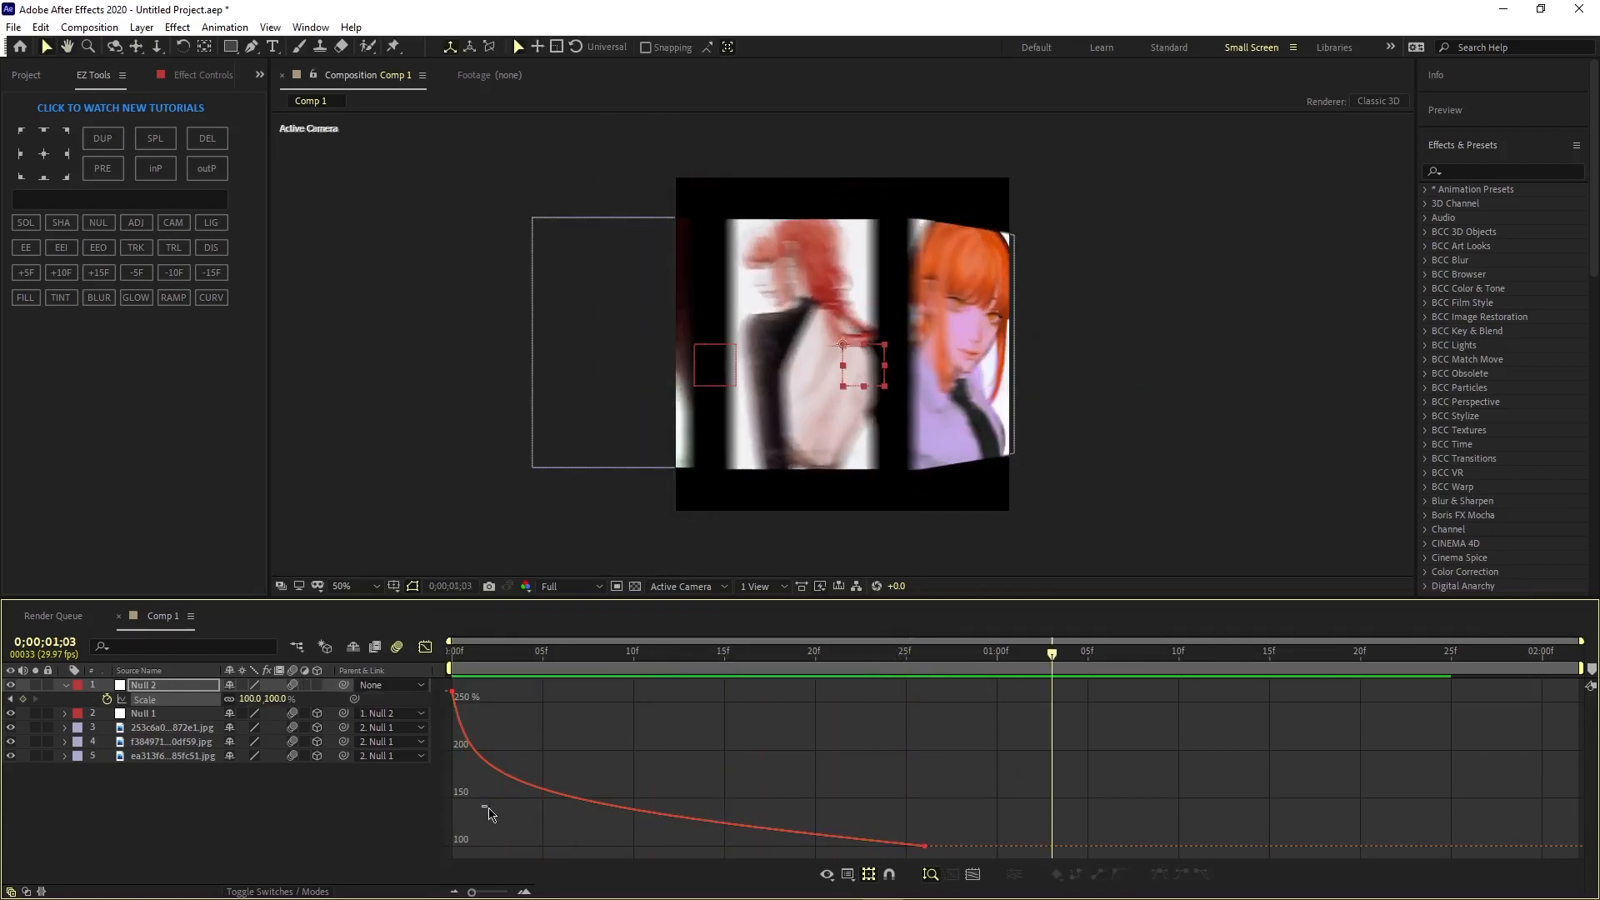
double_click(497, 781)
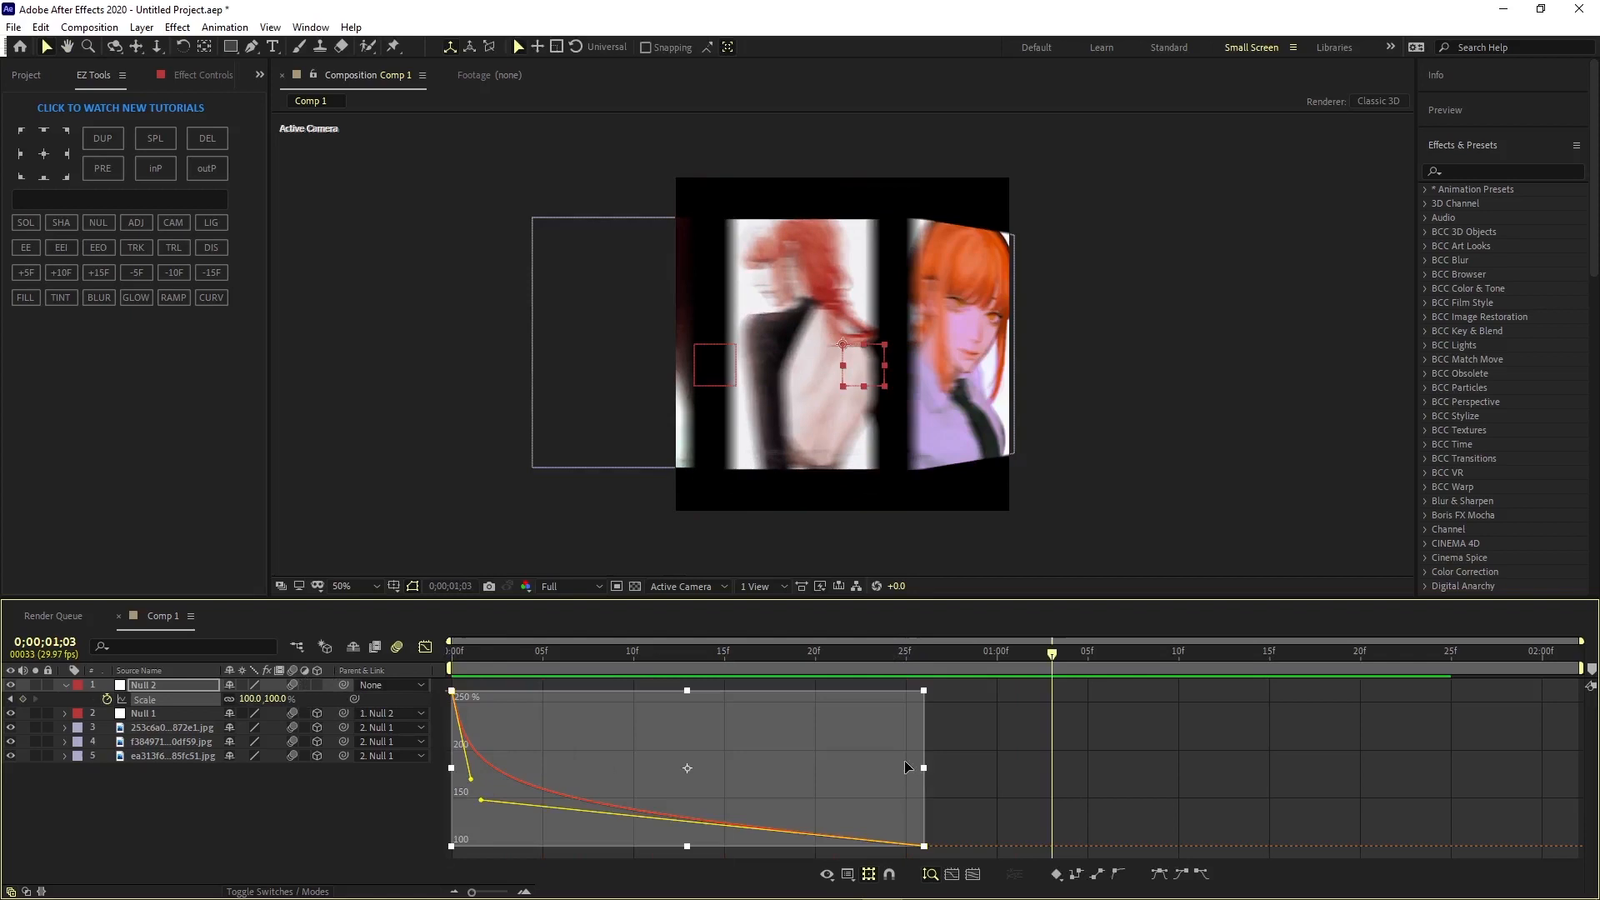
left_click(934, 778)
left_click(923, 845)
left_click_drag(481, 801, 480, 837)
left_click_drag(472, 783, 469, 808)
key("Home")
key("space")
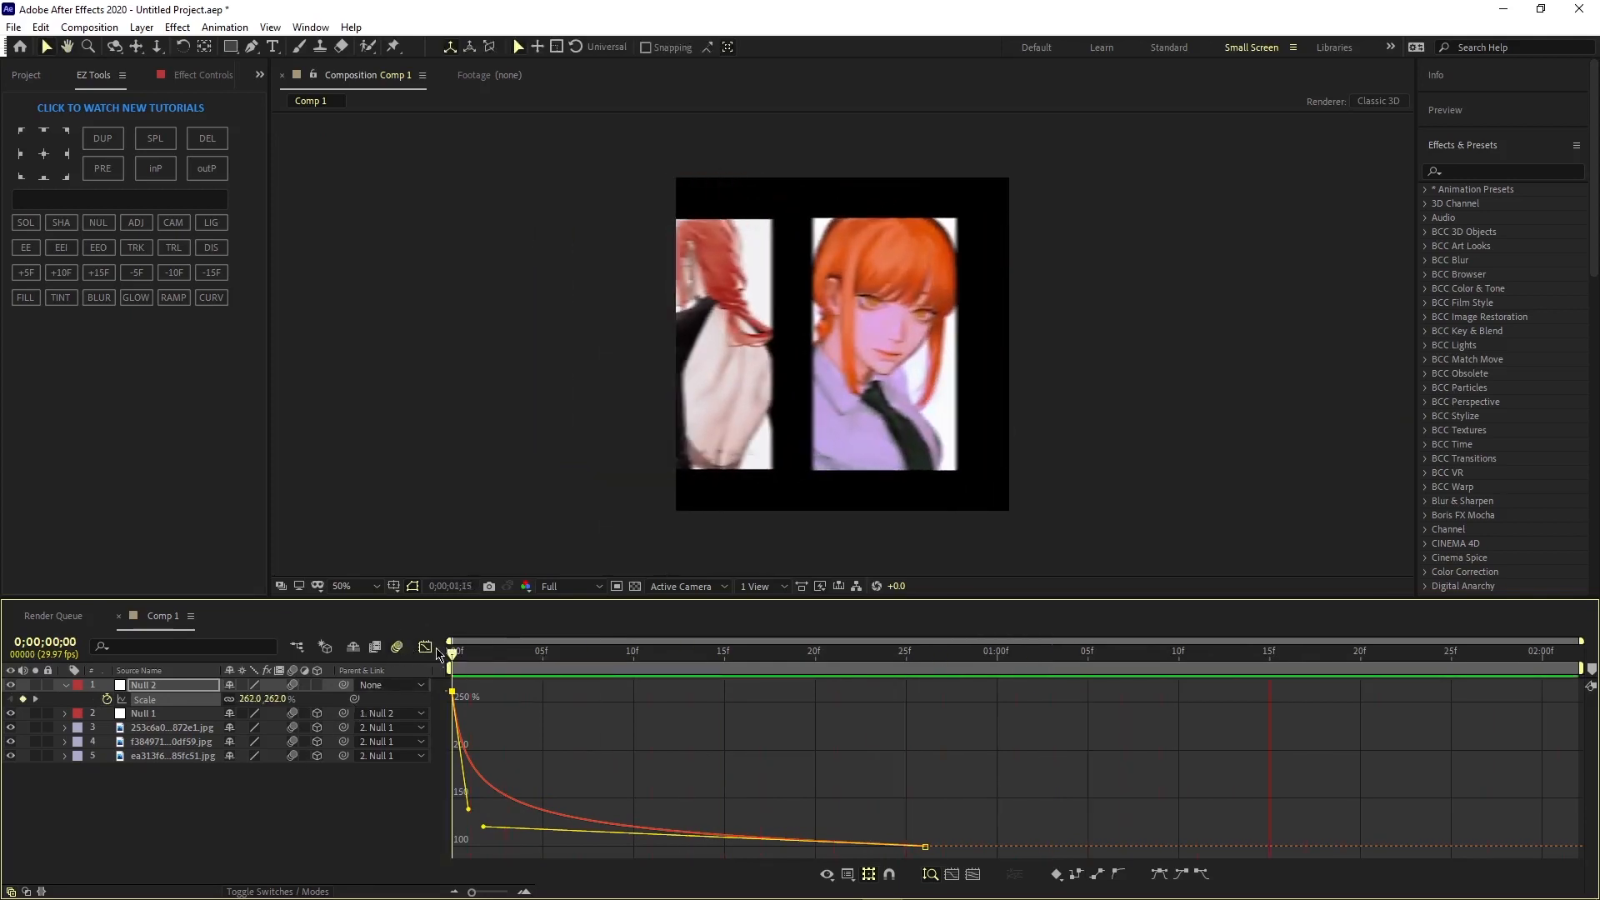
Step: Shorten the first Scale keyframe's influence to 0.01% in the speed graph, and preview the zoom outside the graph editor
left_click(425, 647)
left_click(600, 560)
left_click_drag(458, 845, 422, 696)
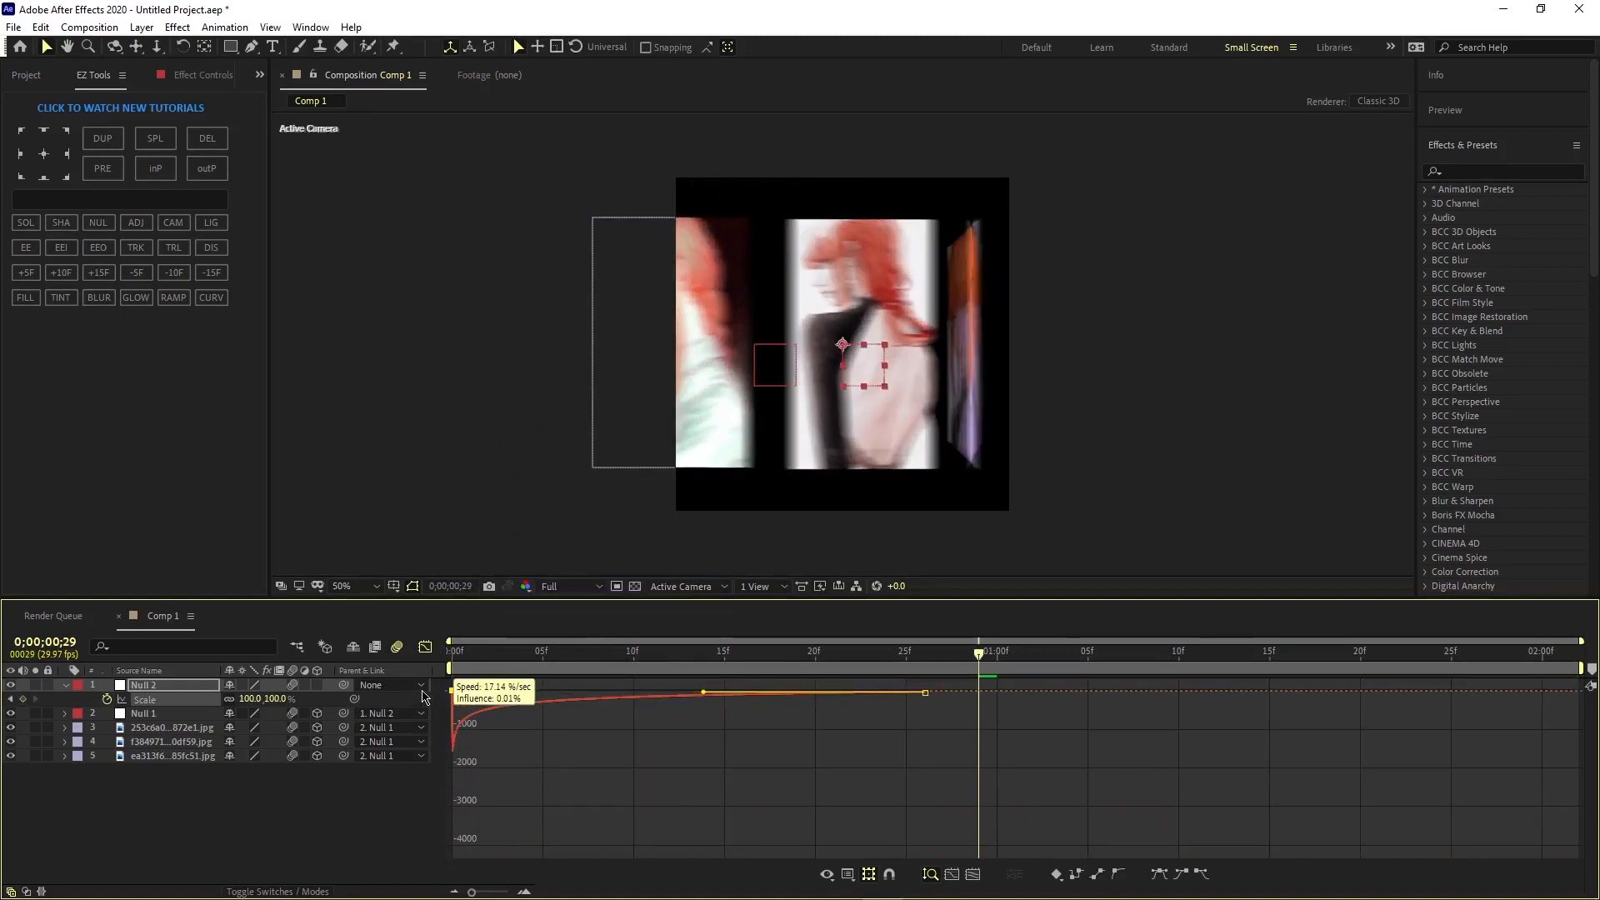
left_click_drag(980, 653, 354, 671)
key("space")
left_click(424, 648)
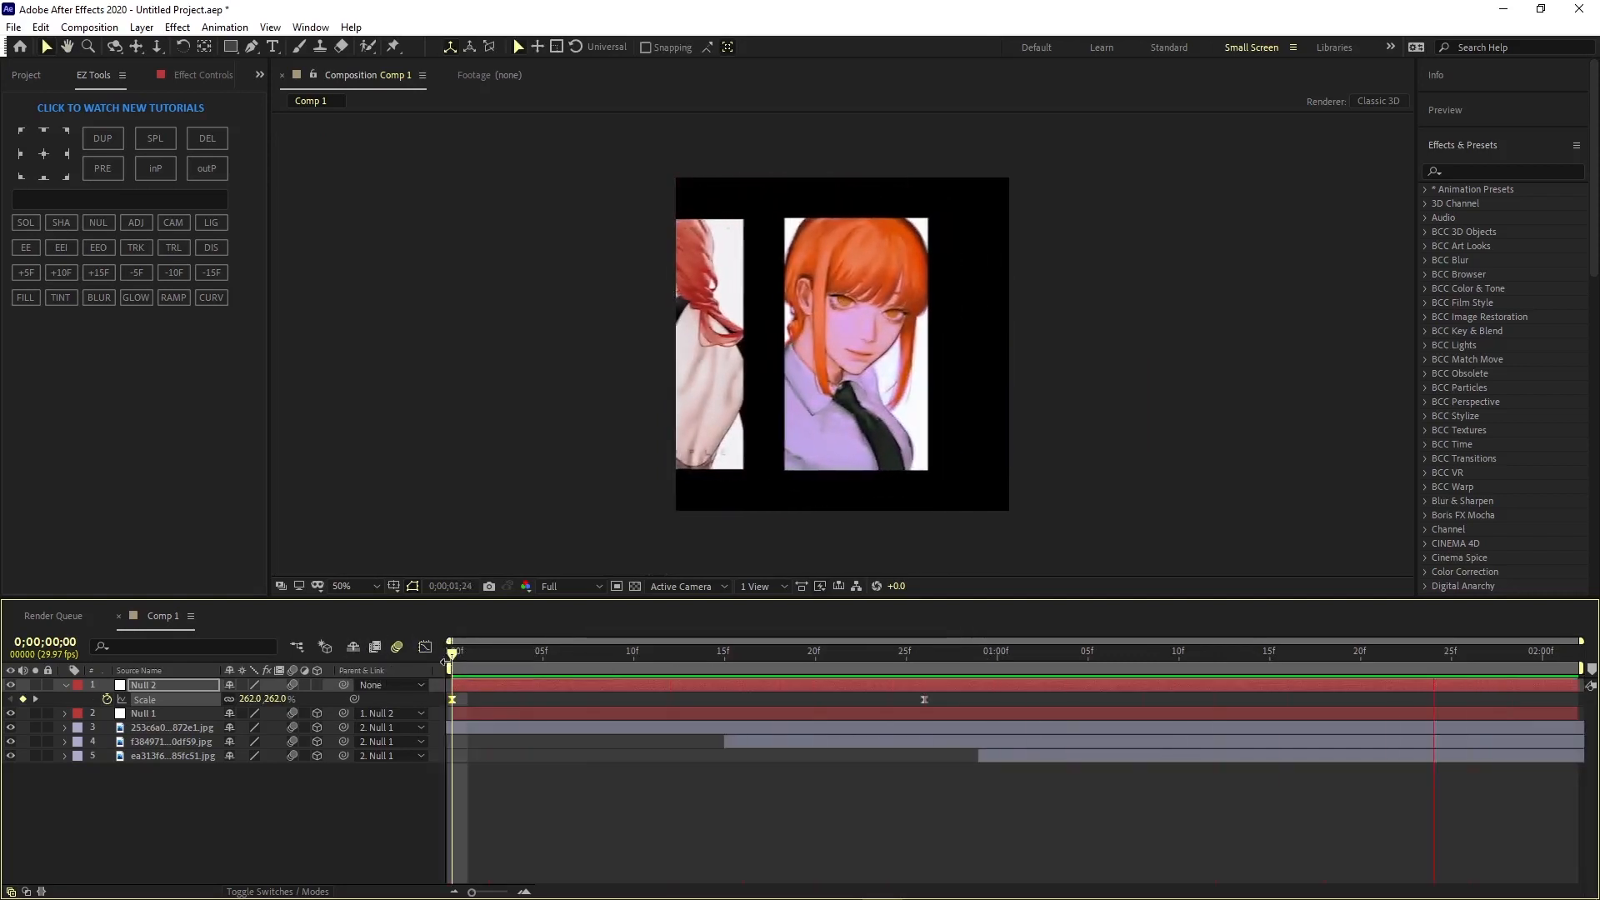
key("space")
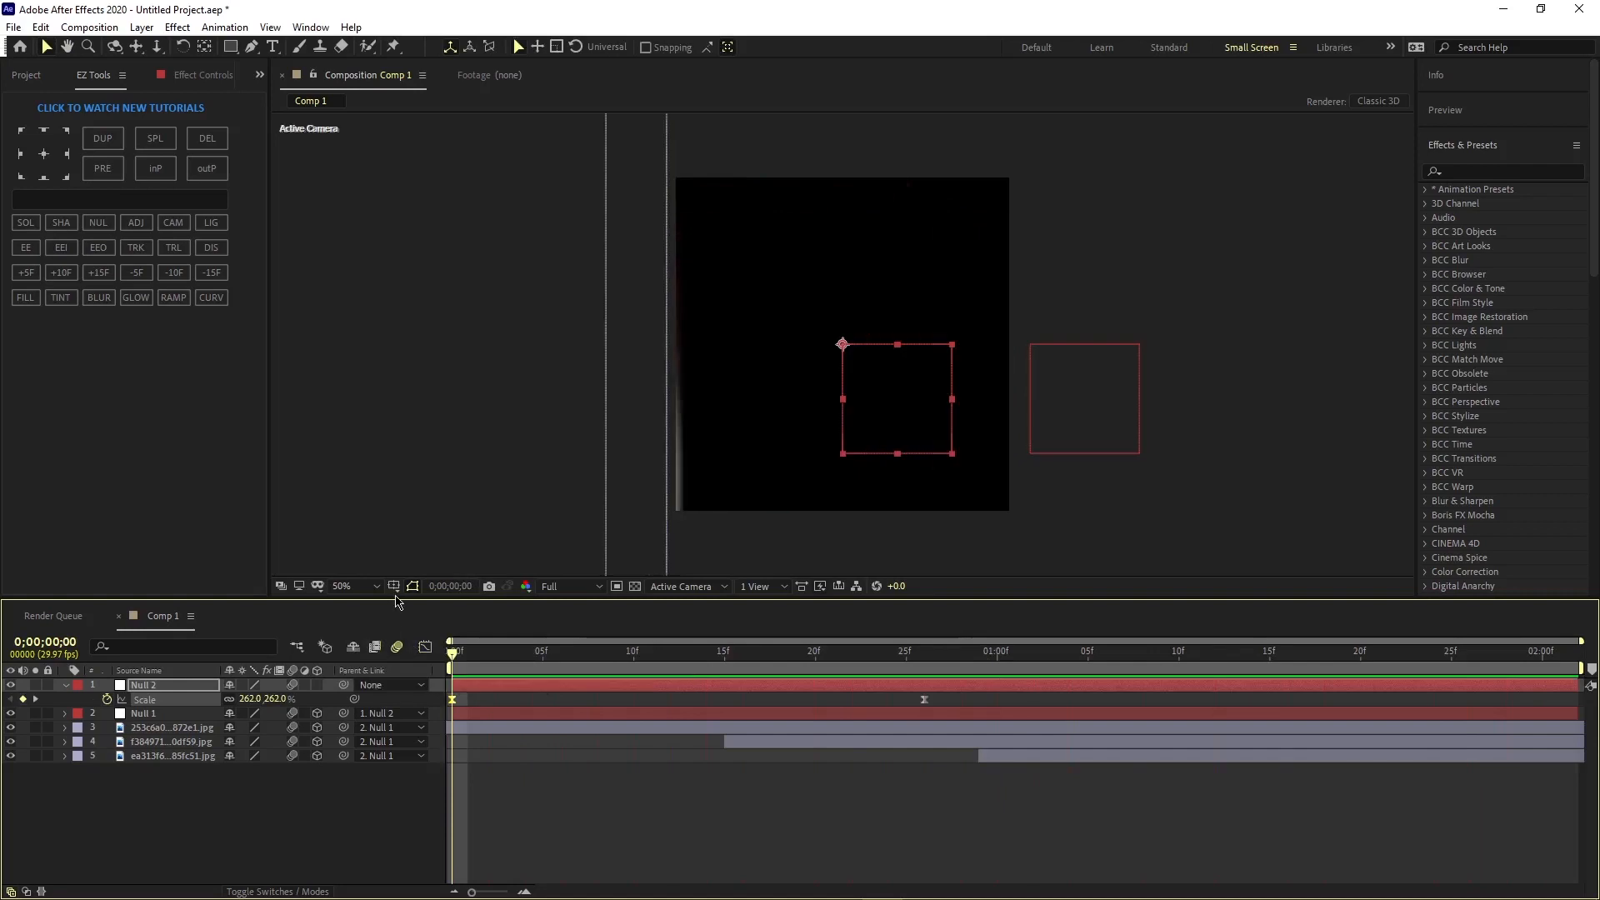
Step: Collapse Null 2's Scale property and search the effects for "turbulent" to find Turbulent Displace
key("s")
left_click(828, 841)
left_click(1554, 165)
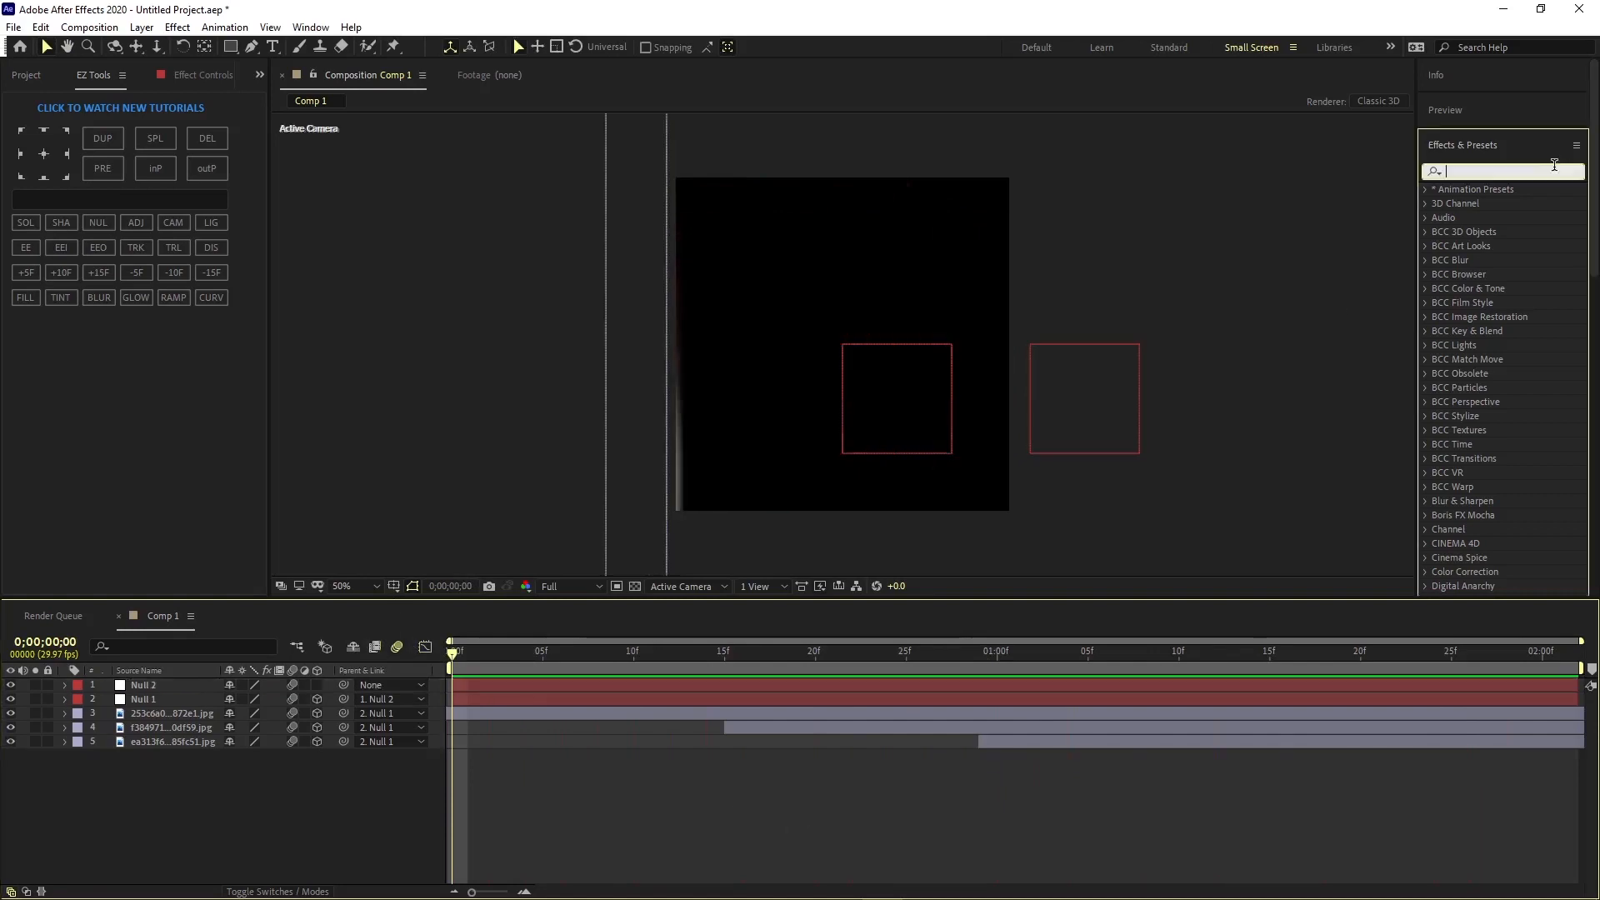
type("turbula")
key("BackSpace")
type("ent")
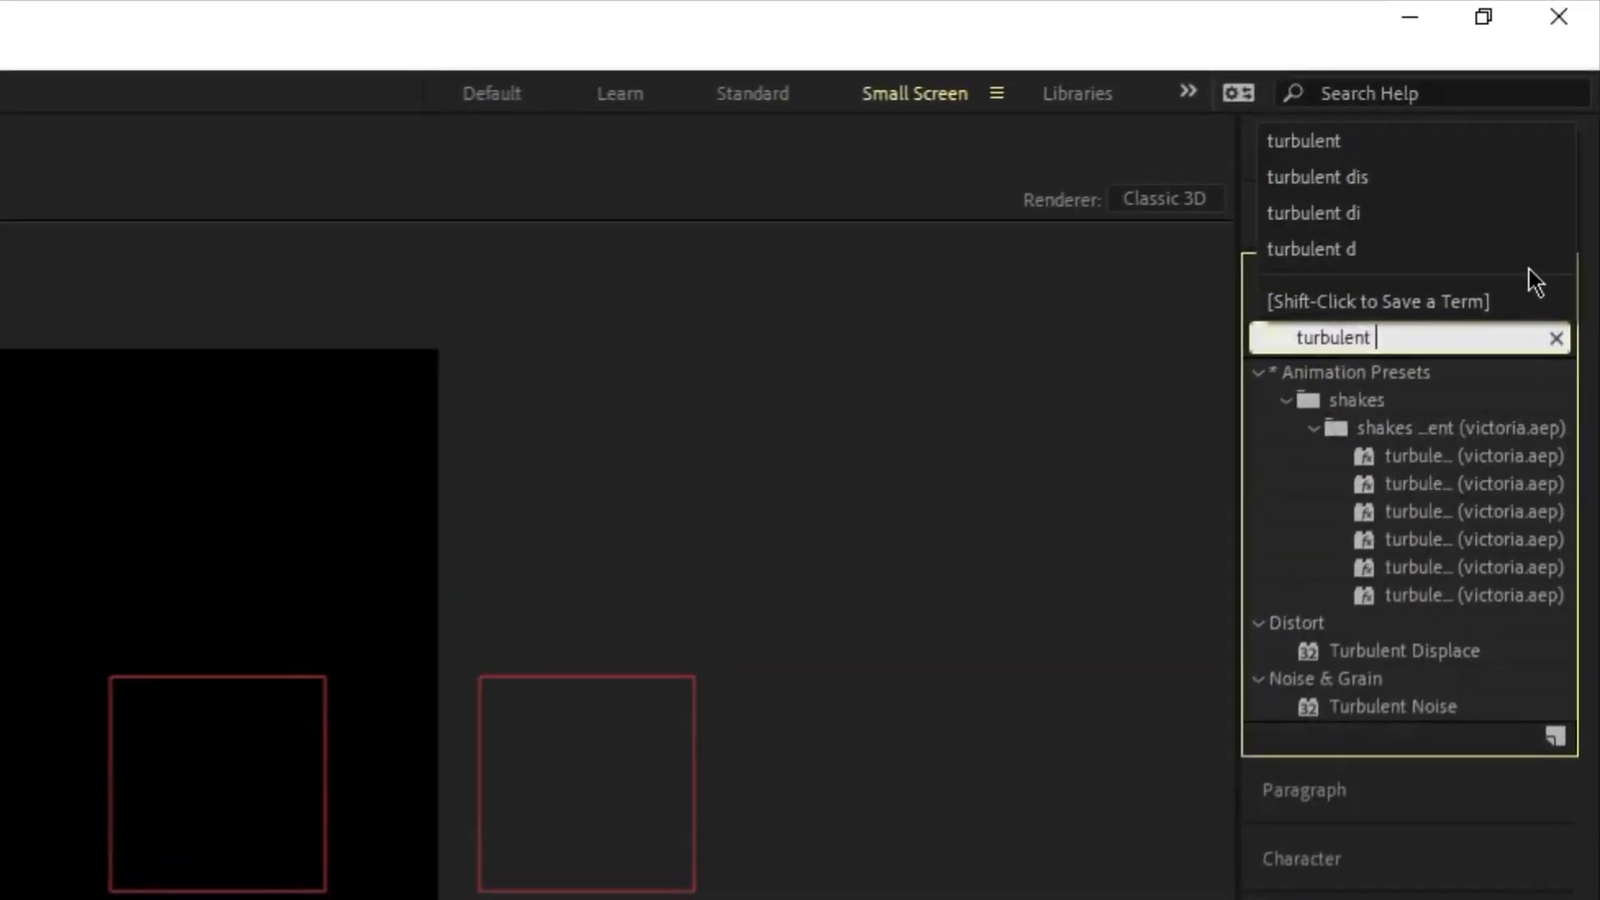
left_click(1414, 651)
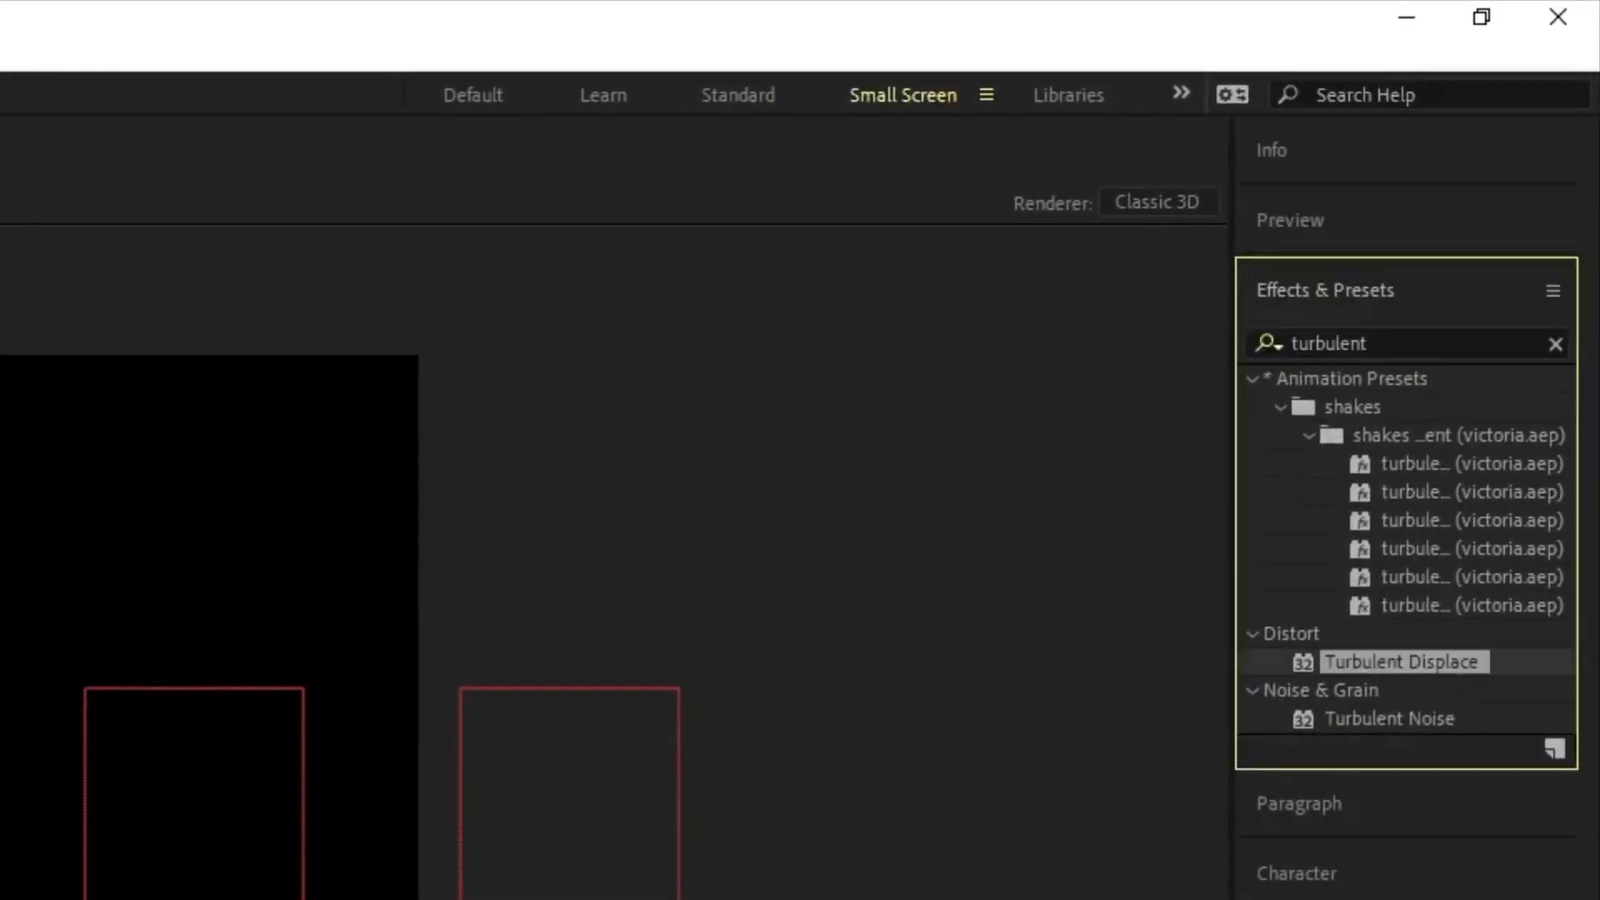
Step: Create an adjustment layer above all layers and apply Turbulent Displace to it
right_click(302, 598)
mouse_move(350, 603)
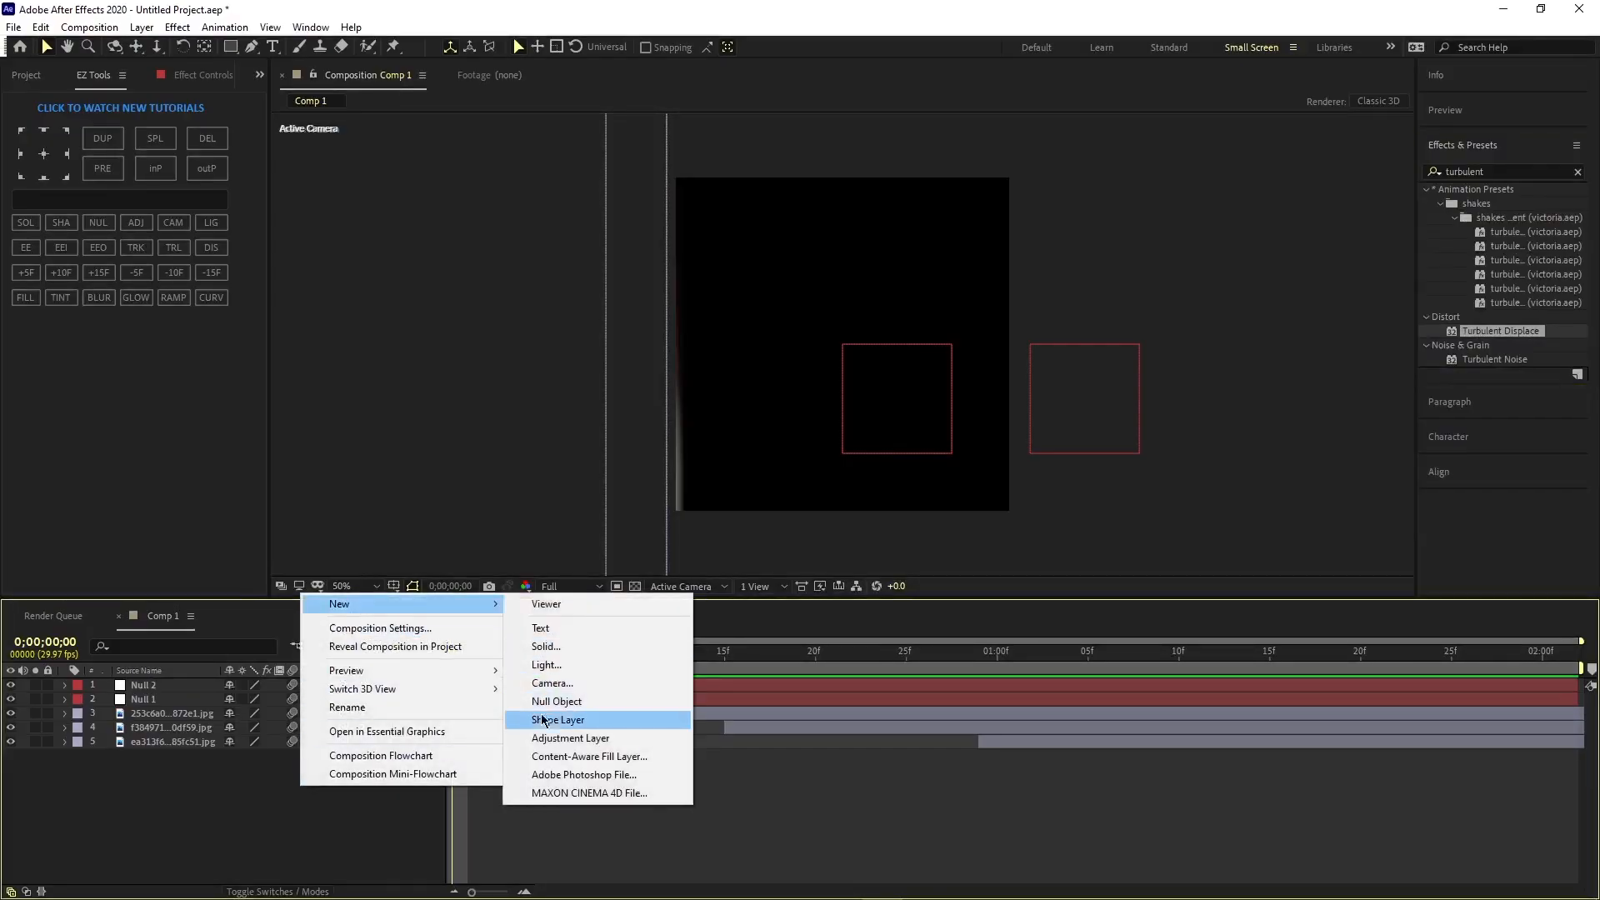
left_click(559, 738)
left_click_drag(1489, 333, 607, 682)
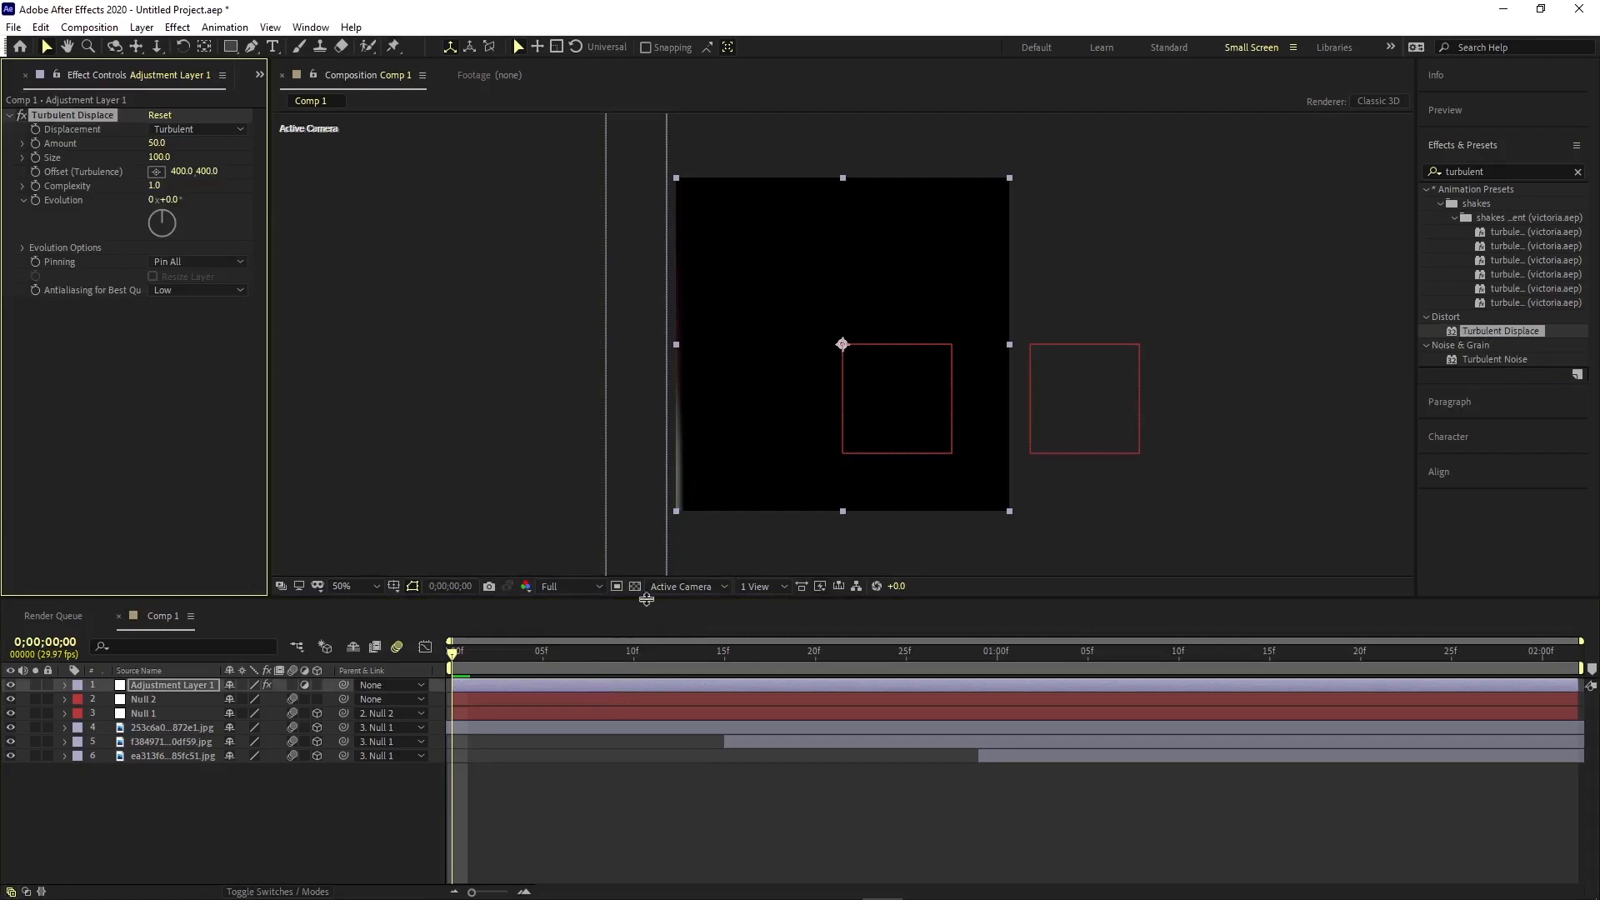
left_click(1489, 147)
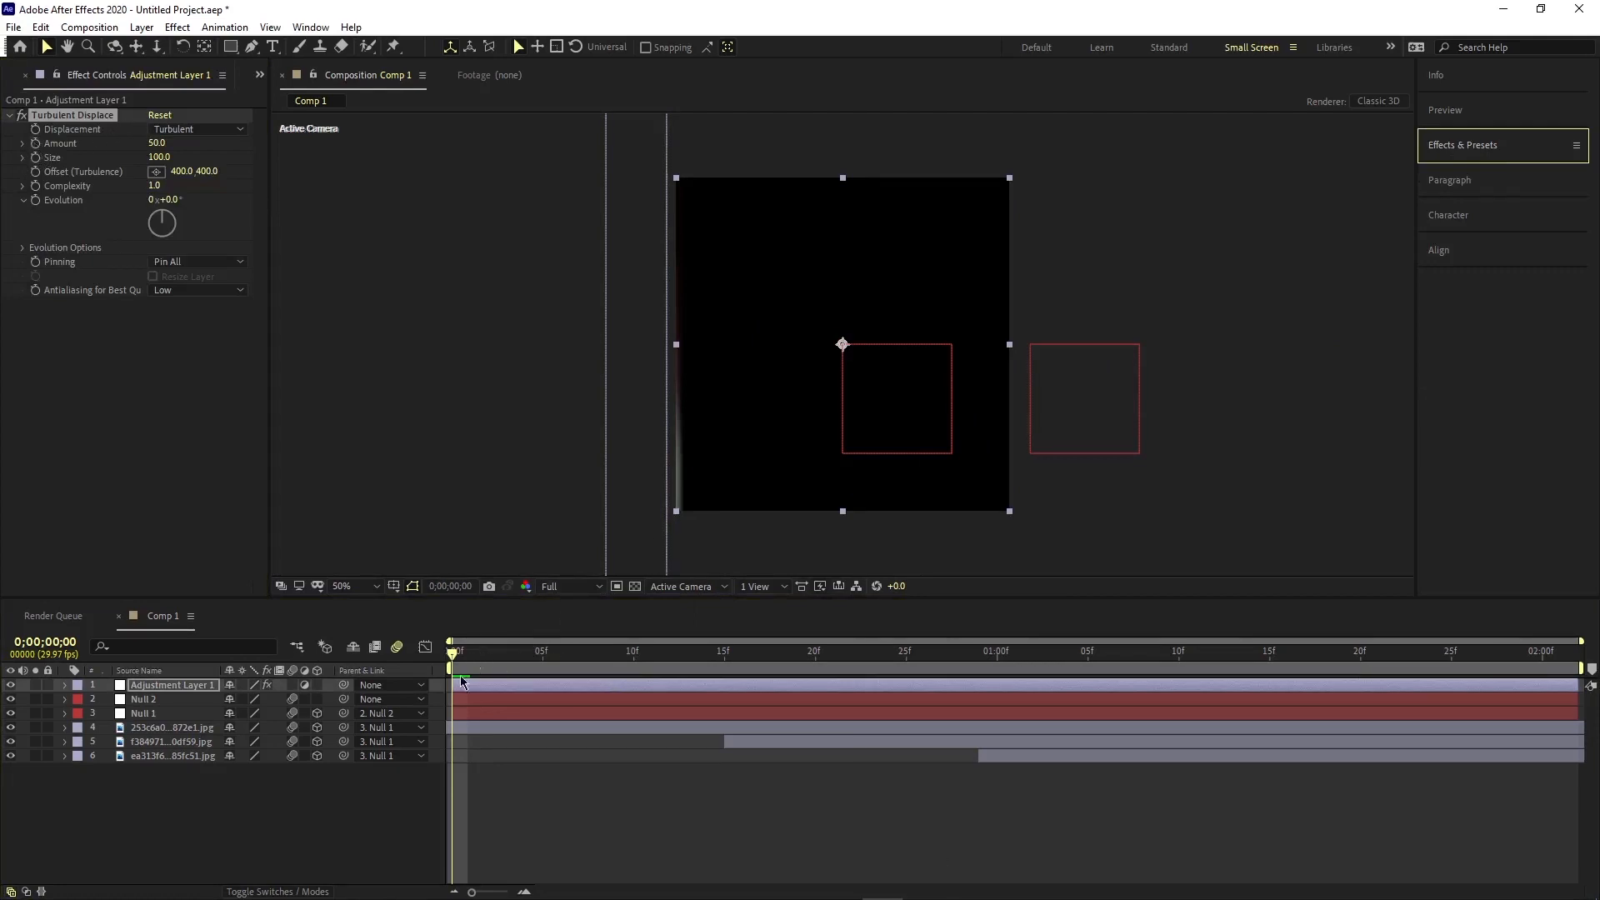
Step: Start keyframing Turbulent Displace's Amount and Evolution at frame 0, with Amount at 20 and Size at 300
left_click(35, 144)
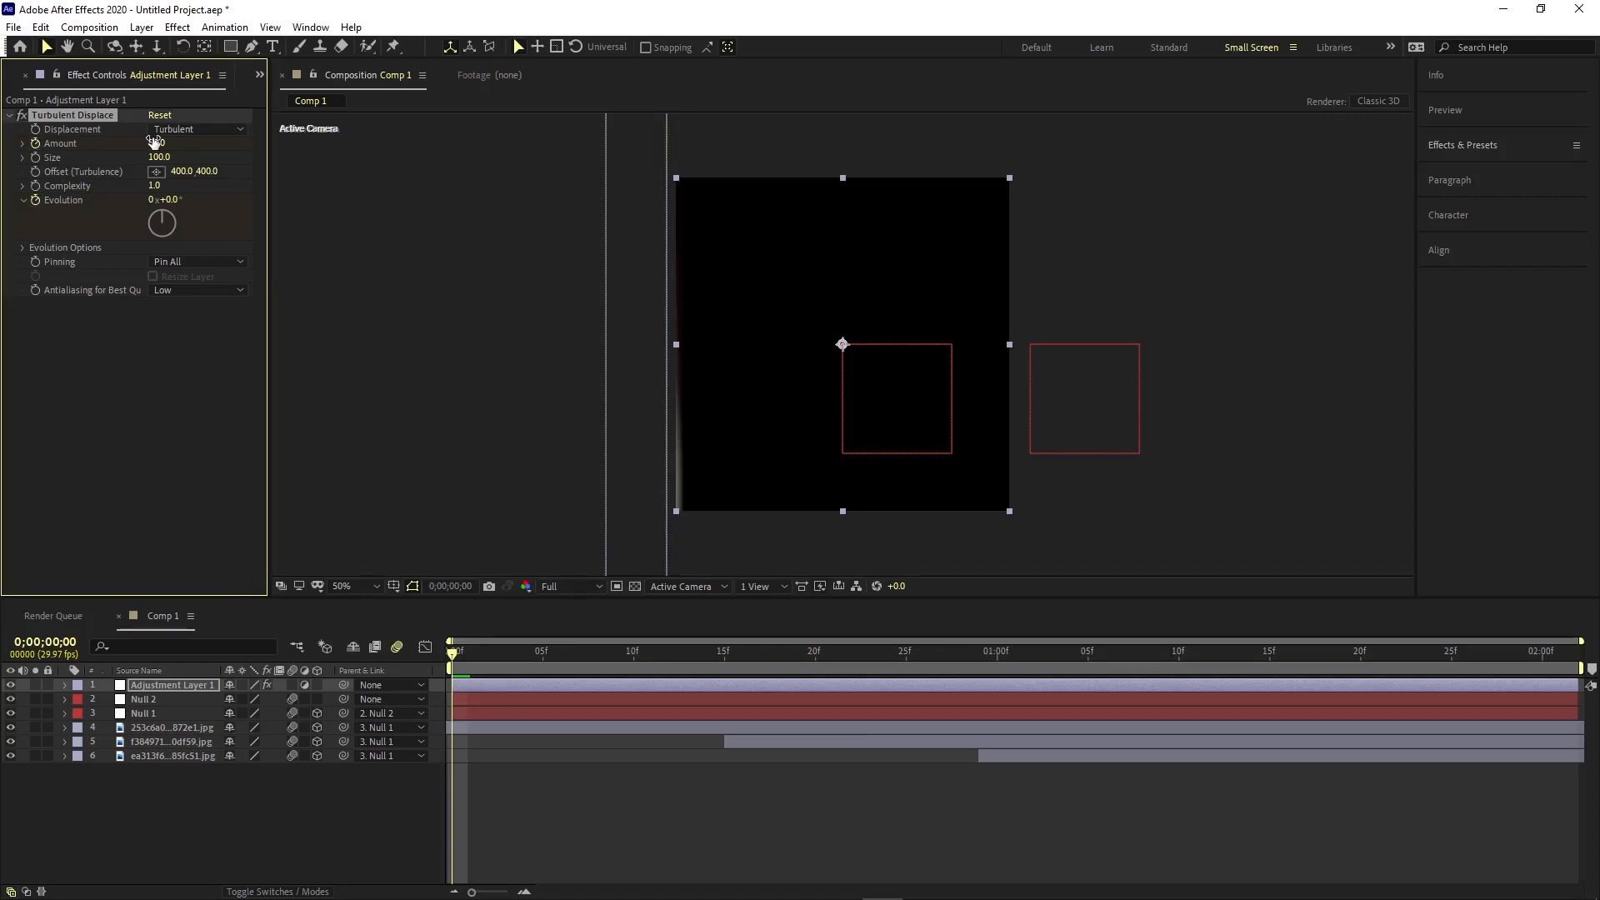
left_click(154, 143)
key("Return")
left_click(160, 157)
type("300")
key("Return")
Step: Set Turbulent Displace's Offset (Turbulence) to 260, 300 and its frame 0 Evolution to 90°
left_click(178, 171)
type("260")
key("Return")
left_click(210, 172)
type("300")
key("Return")
left_click(163, 201)
type("900")
key("Return")
Step: Reveal the adjustment layer's keyframes and set Evolution to -110° at 0;00;02;01
key("u")
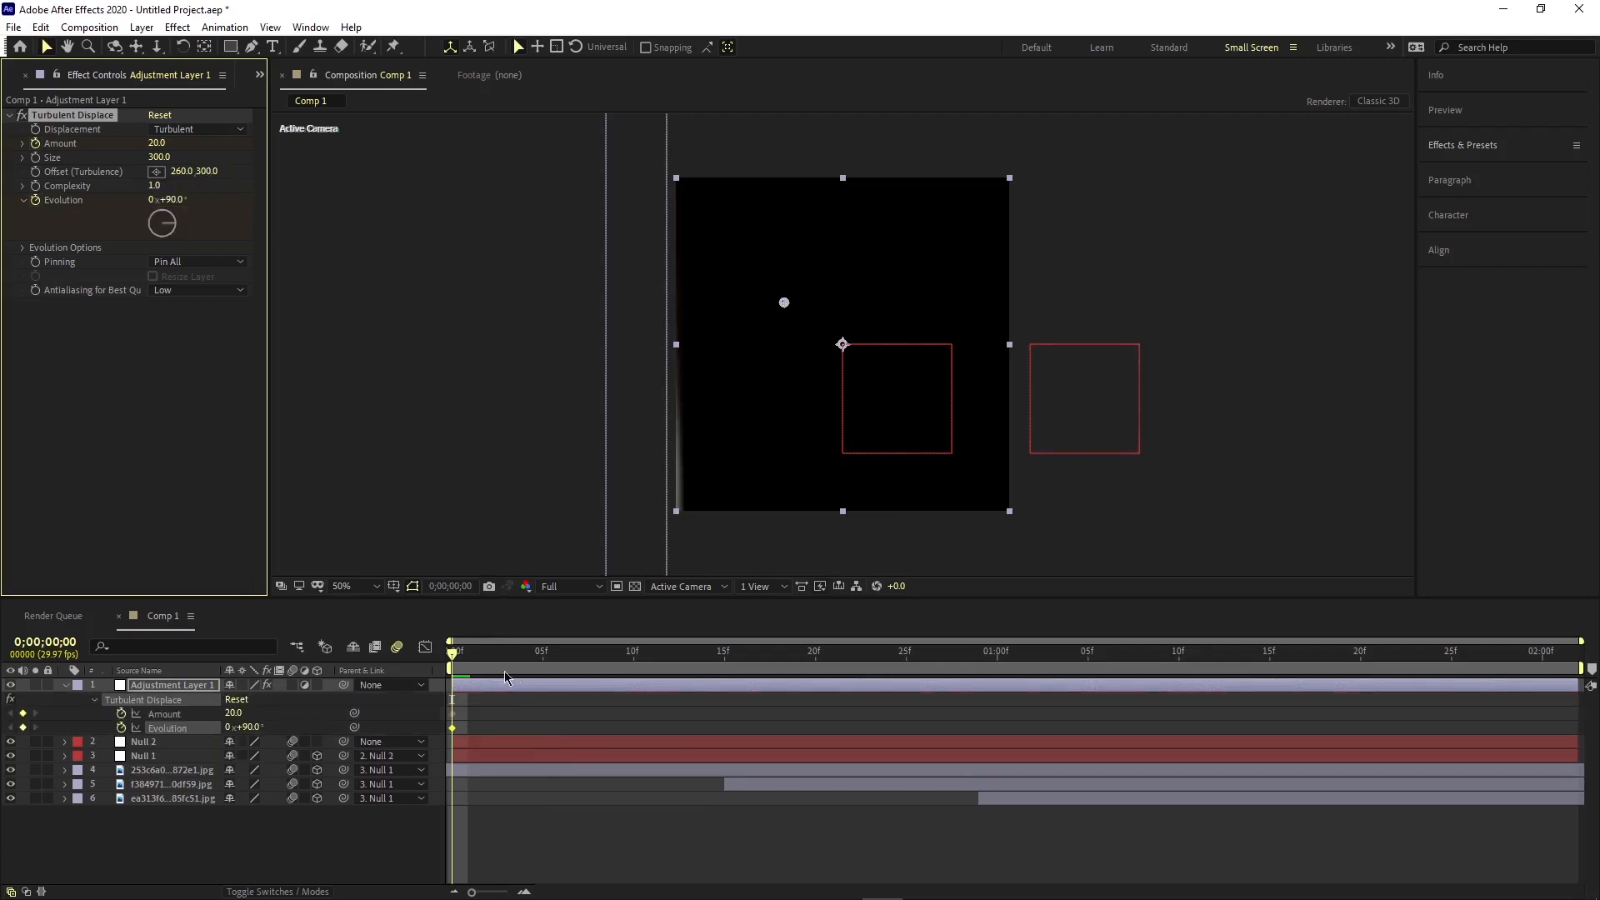
key("space")
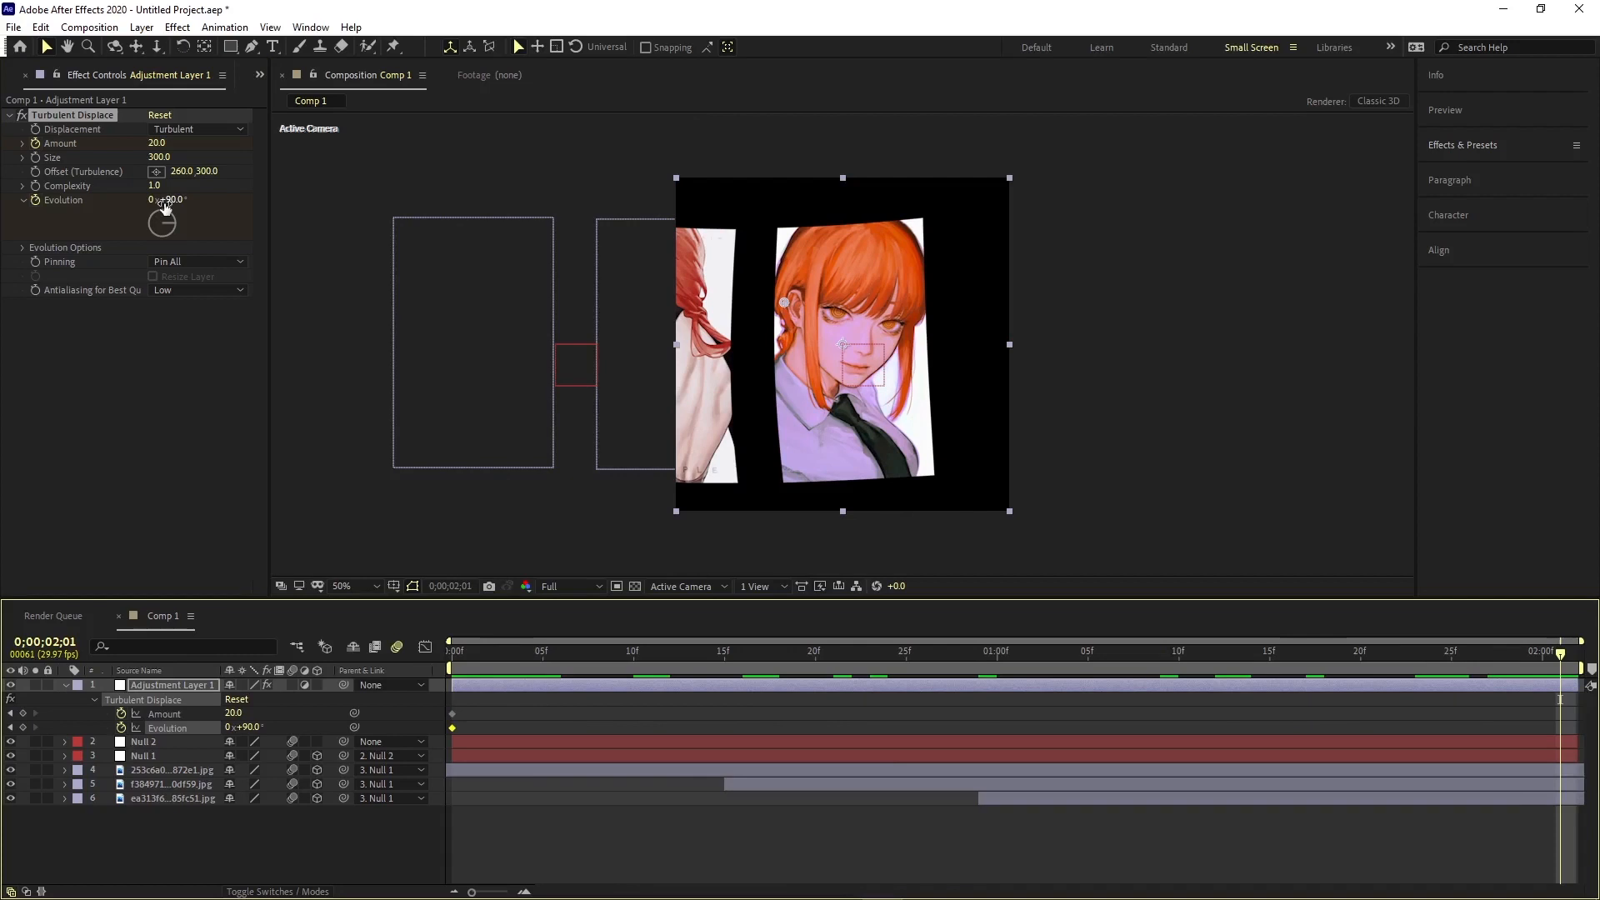
left_click_drag(164, 207, 23, 230)
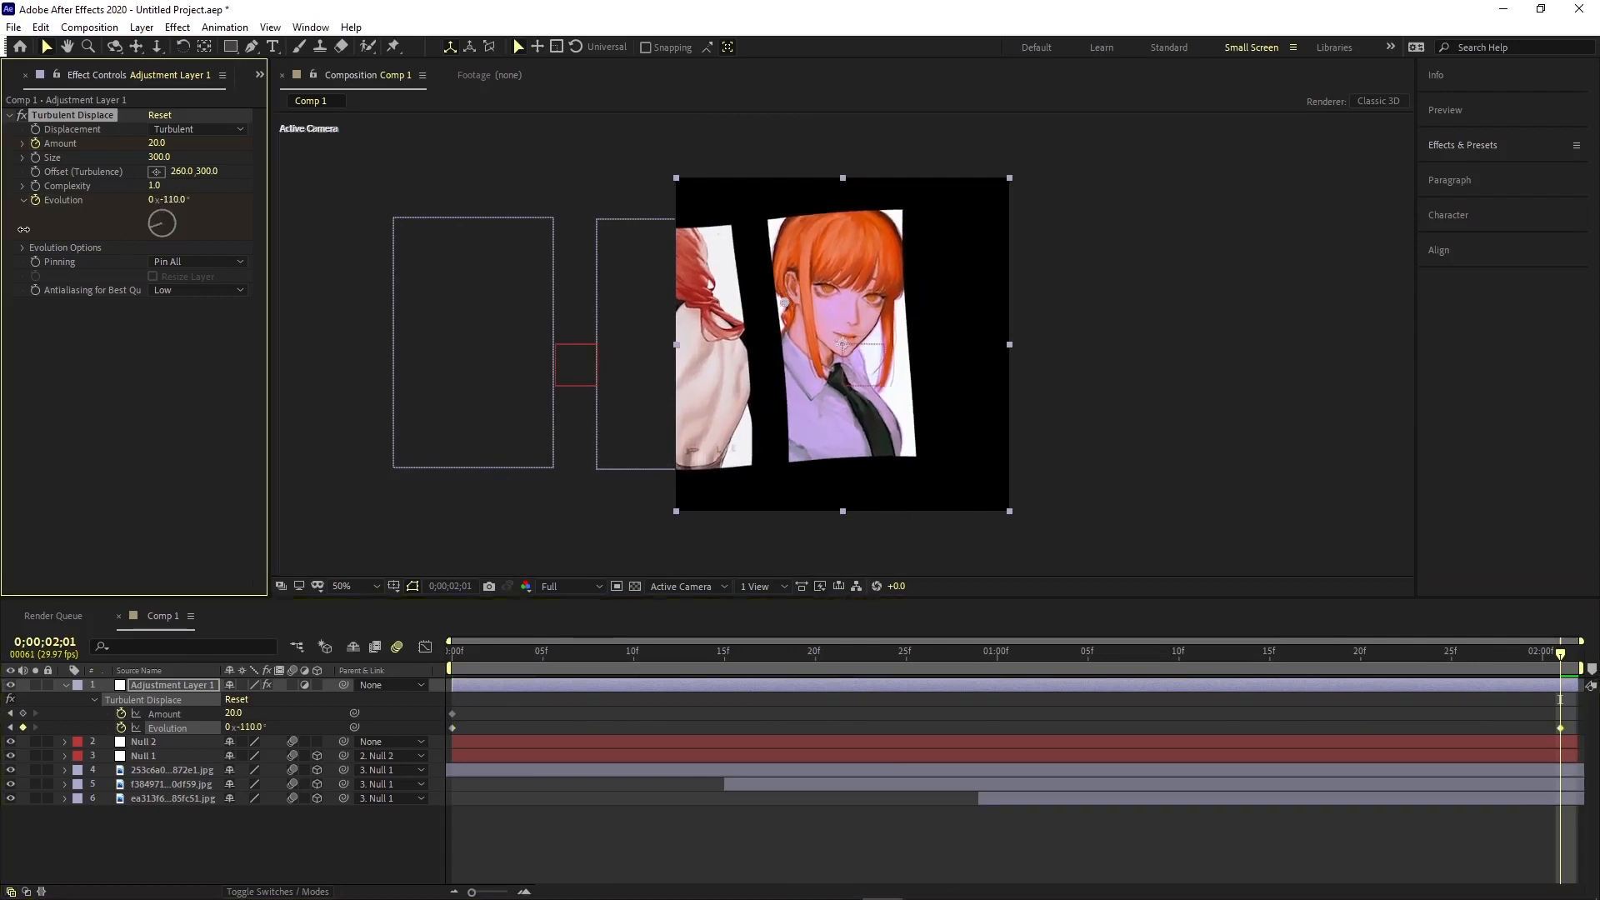
Step: Undo the last Evolution change and set Turbulent Displace's Evolution to -200° and Amount to 4 at 0;00;02;01
key("ctrl+z")
left_click(170, 200)
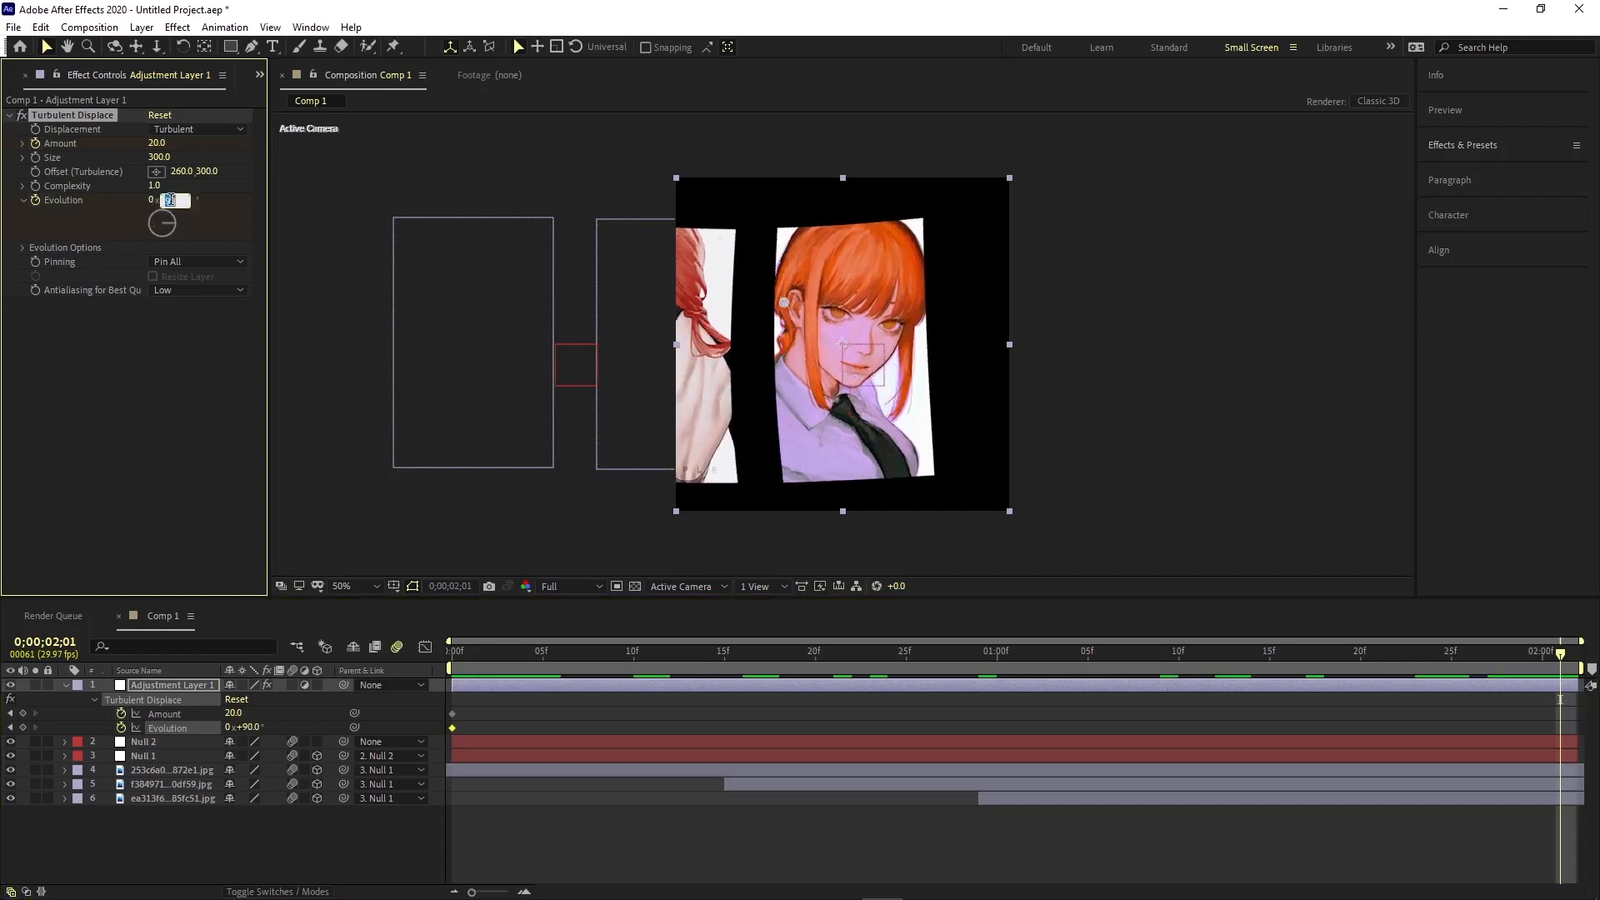
type("-200")
key("Return")
left_click(157, 142)
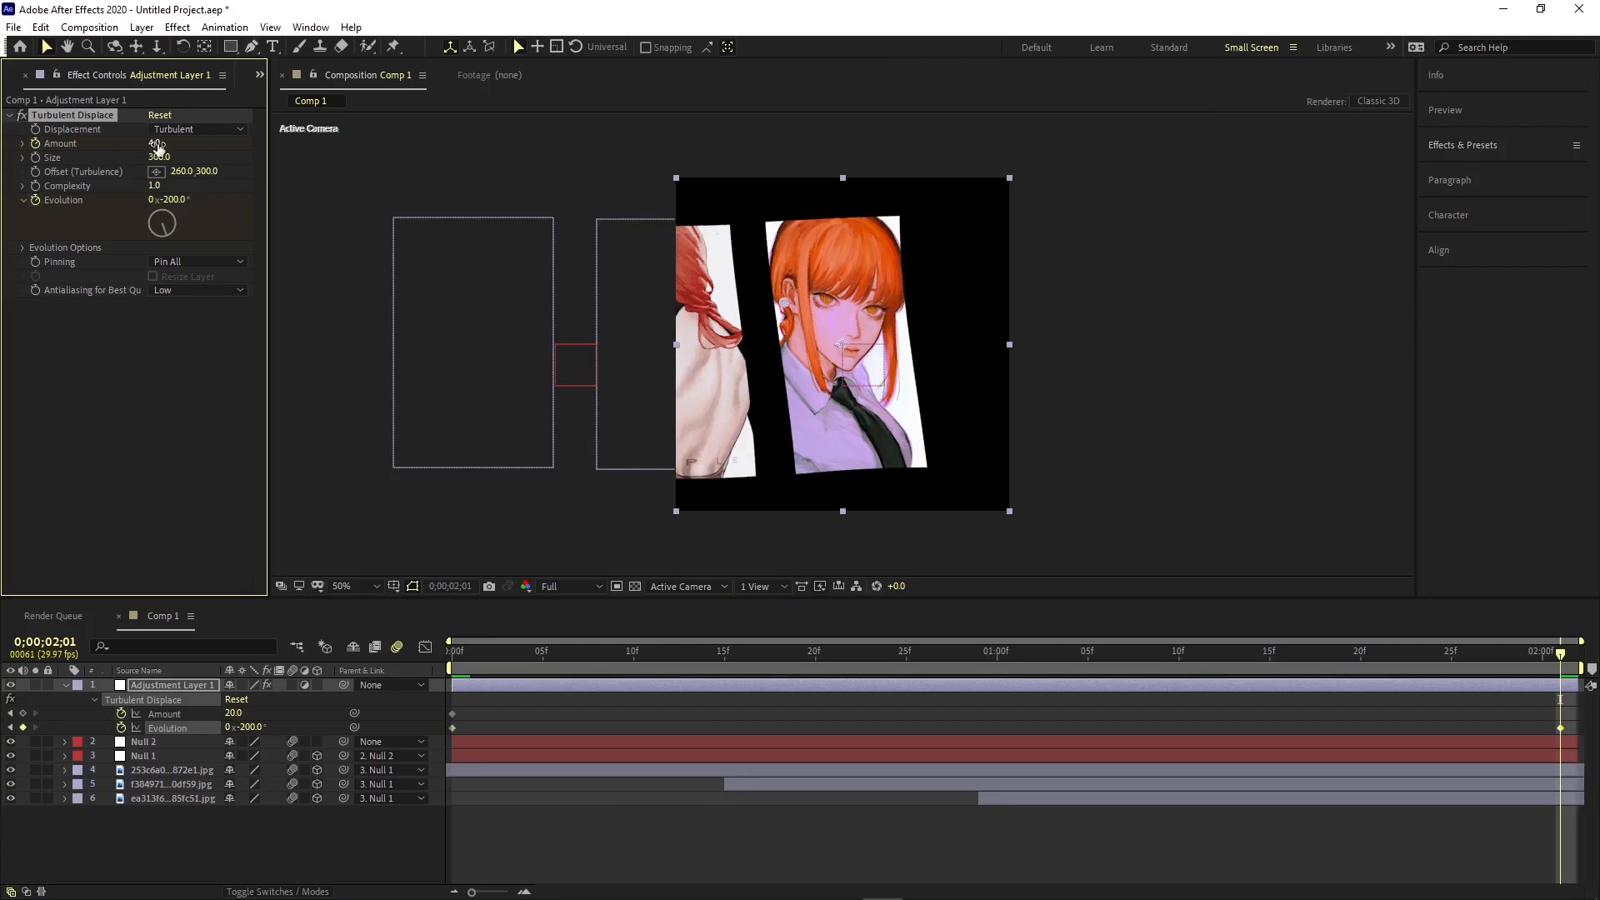
type("4")
key("Return")
Step: Move the second Amount and Evolution keyframes to the end of the composition and preview the animation from the start
key("space")
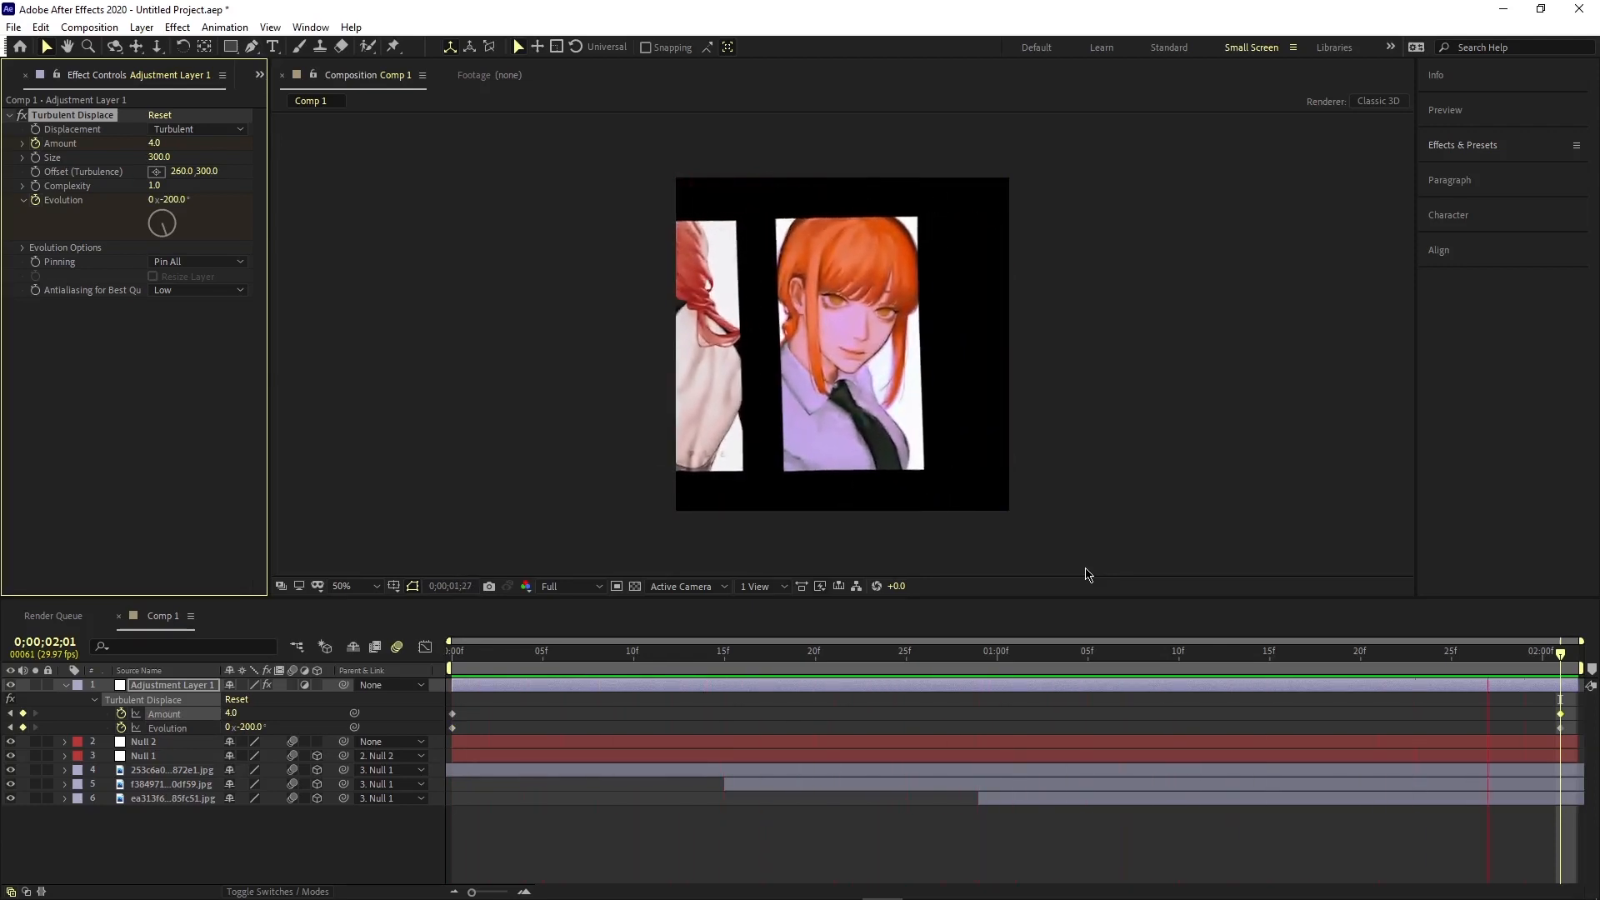
left_click_drag(1545, 710, 1577, 716)
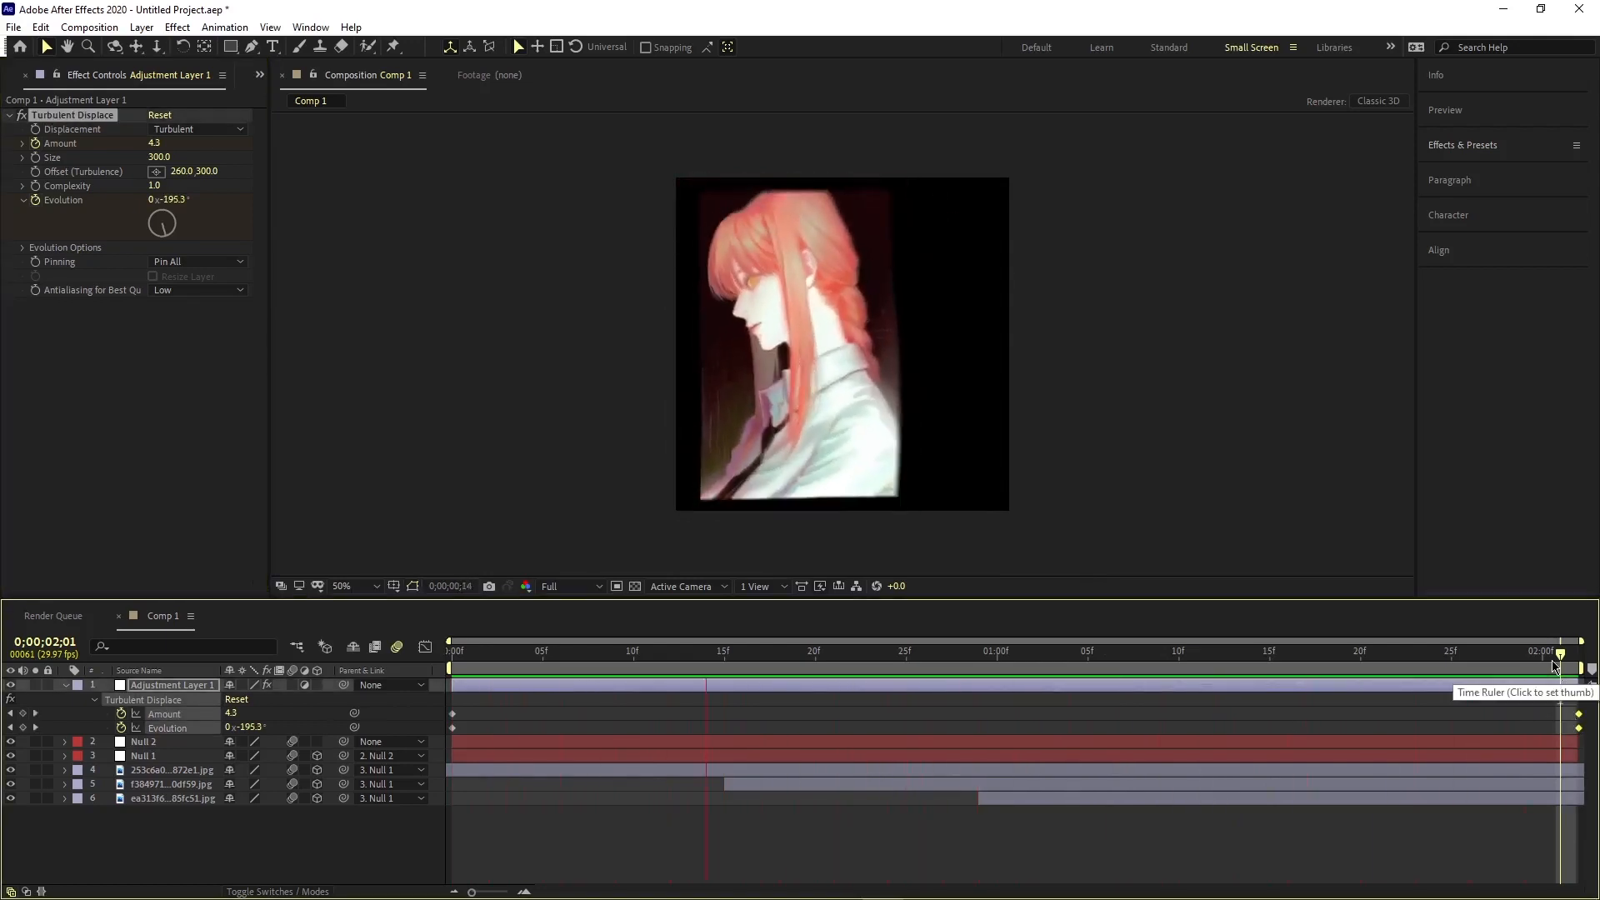
left_click_drag(1556, 657, 1131, 740)
key("space")
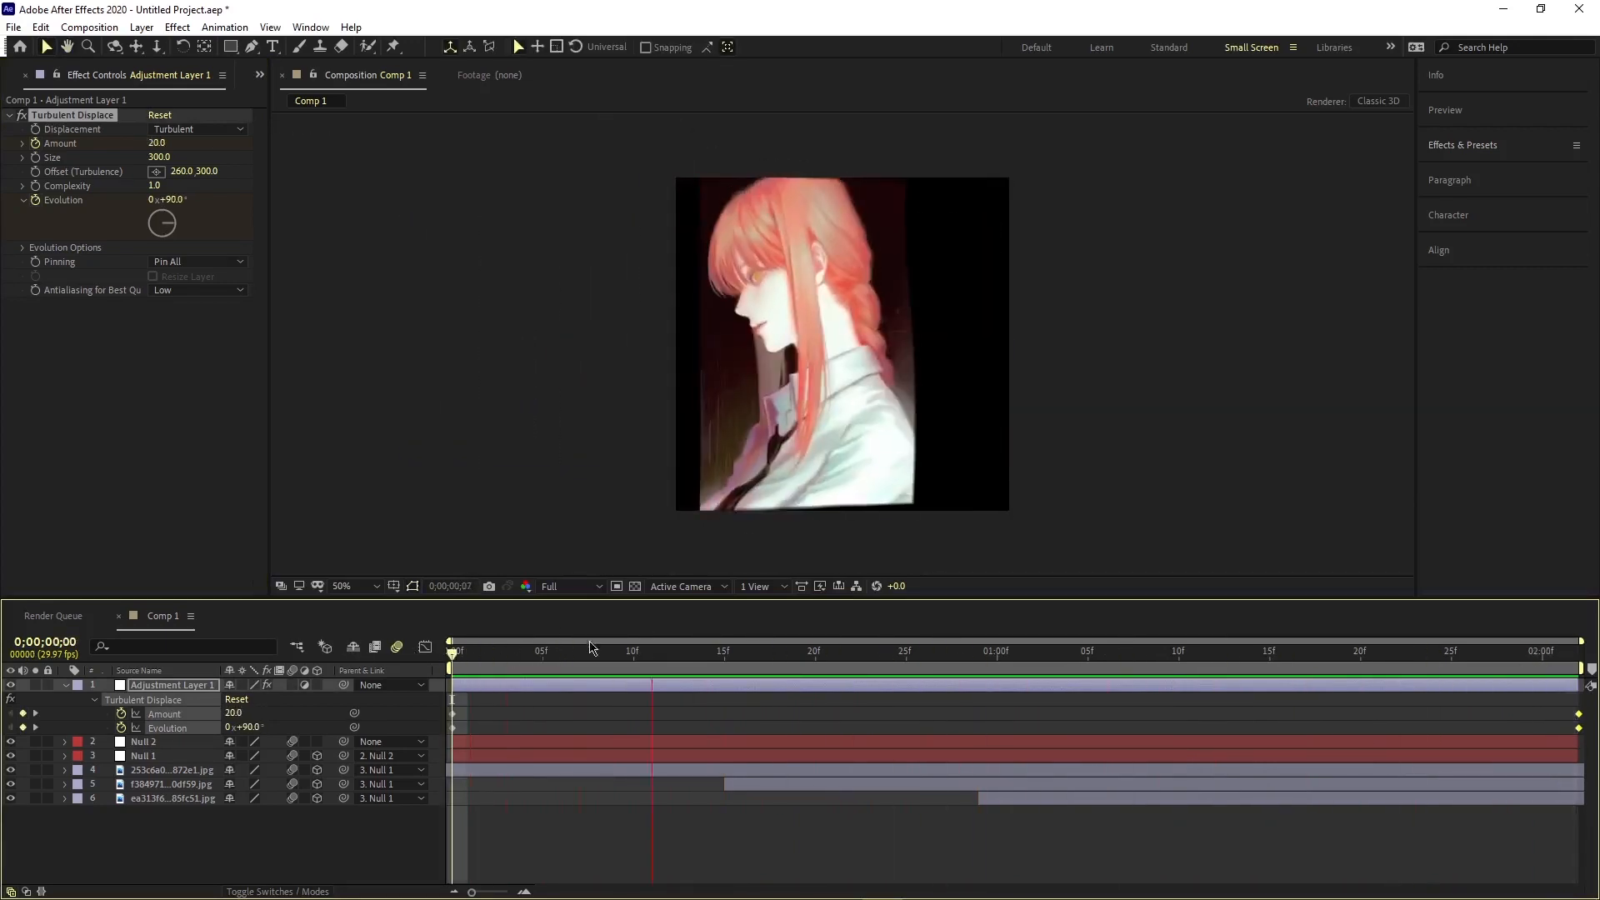
key("u")
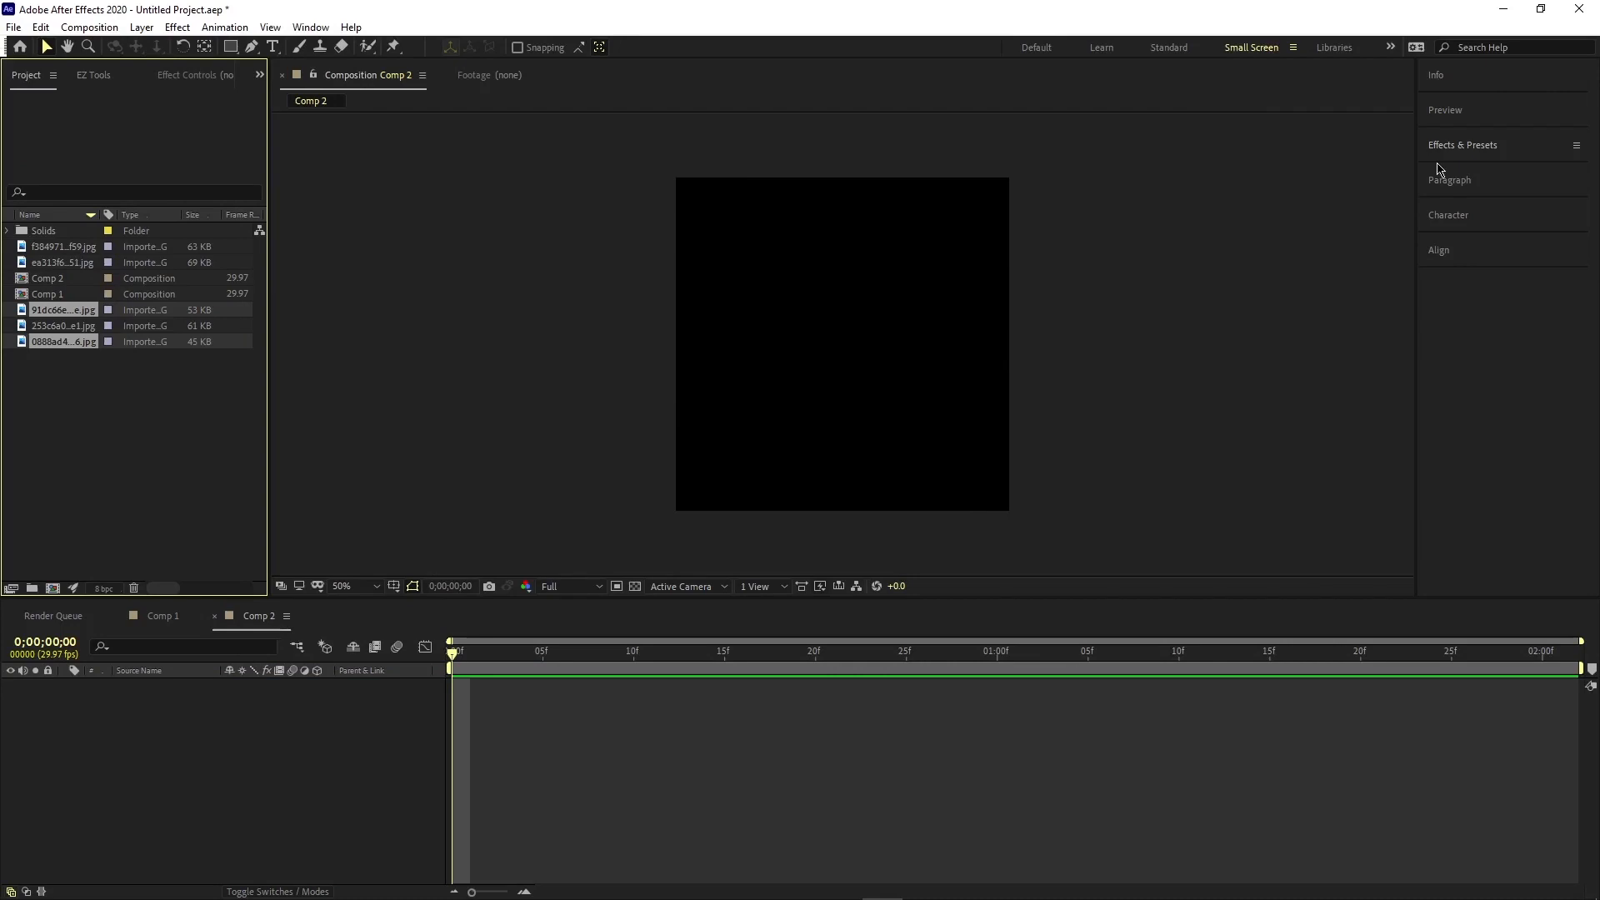
Step: Add the 91dc66e and 0888ad4 images to Comp 2 as layers, with 91dc66e above 0888ad4
left_click(104, 450)
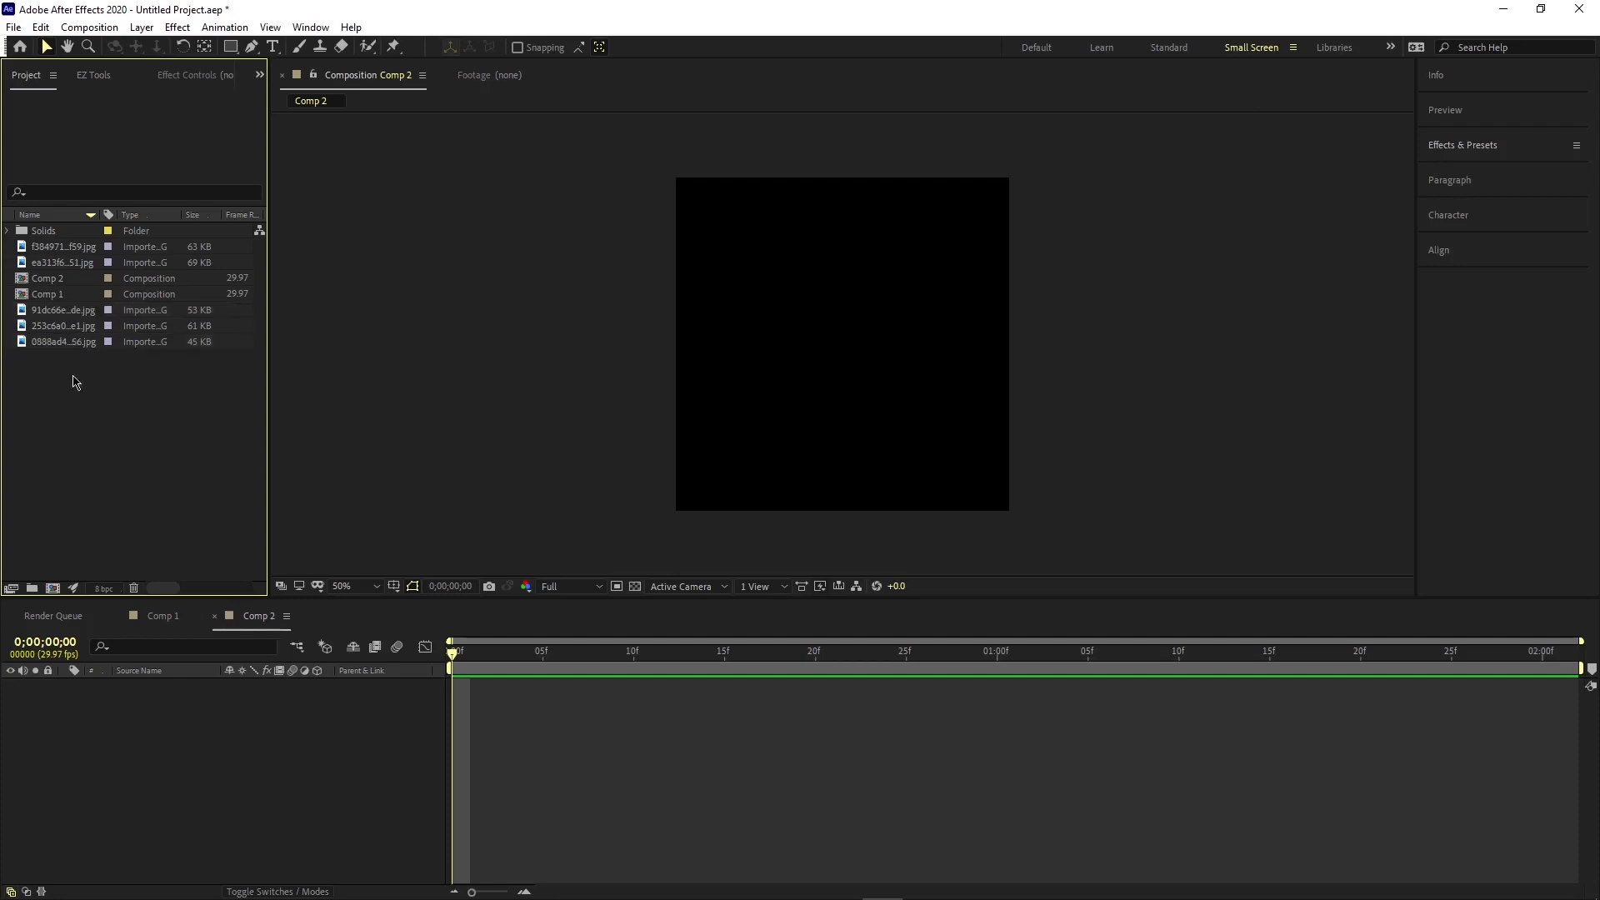
left_click(62, 343)
left_click(64, 311)
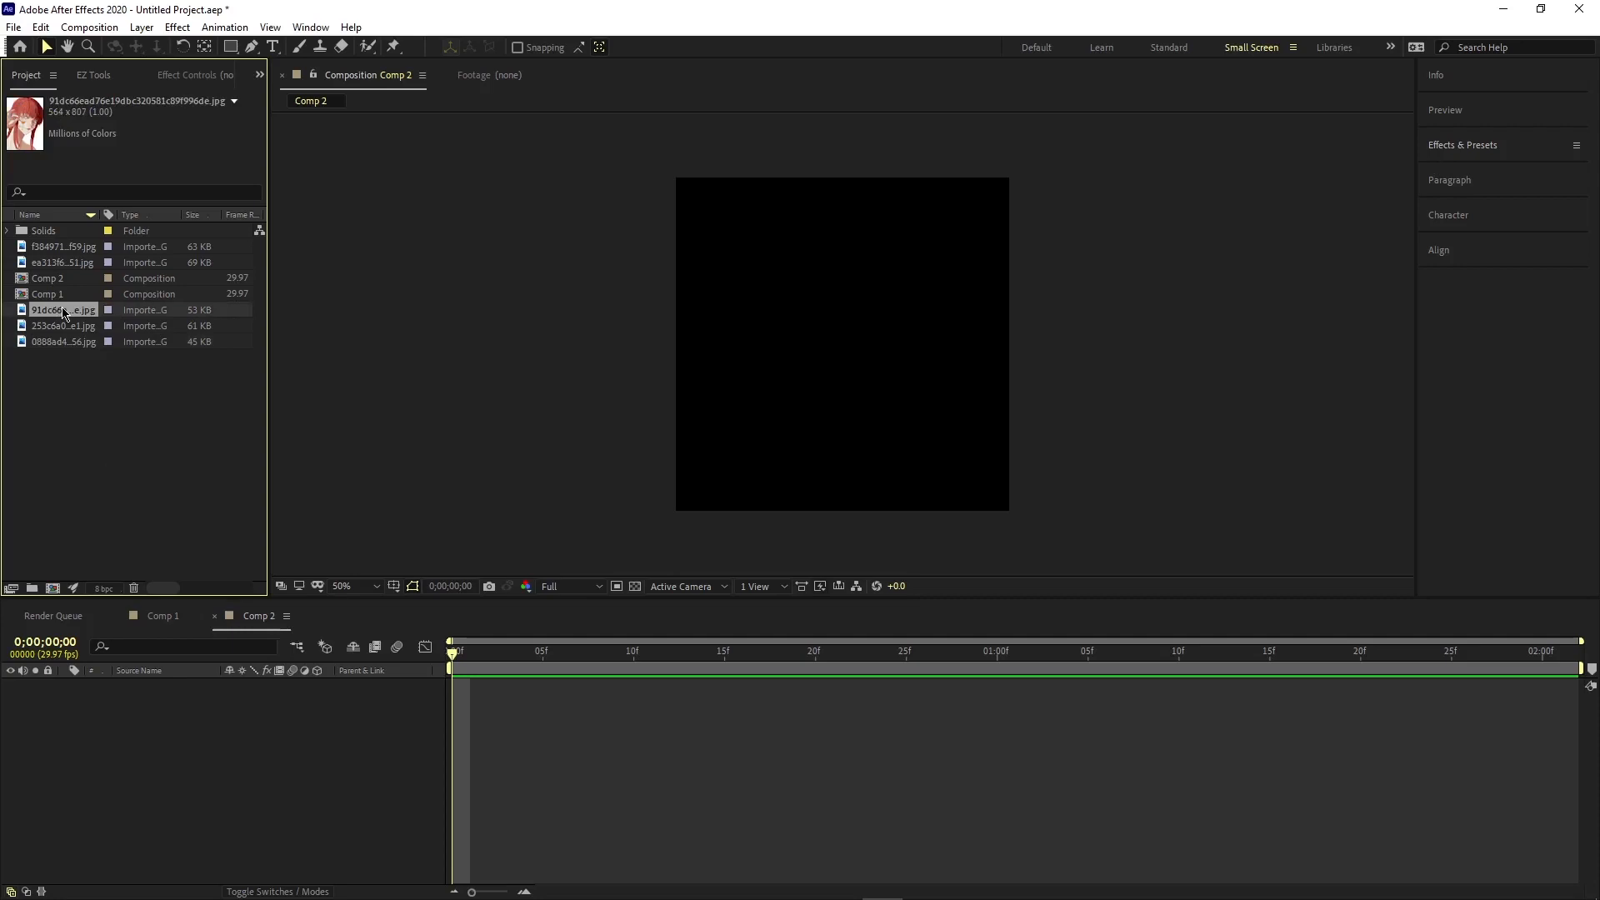
left_click_drag(64, 311, 277, 716)
left_click_drag(64, 342, 190, 686)
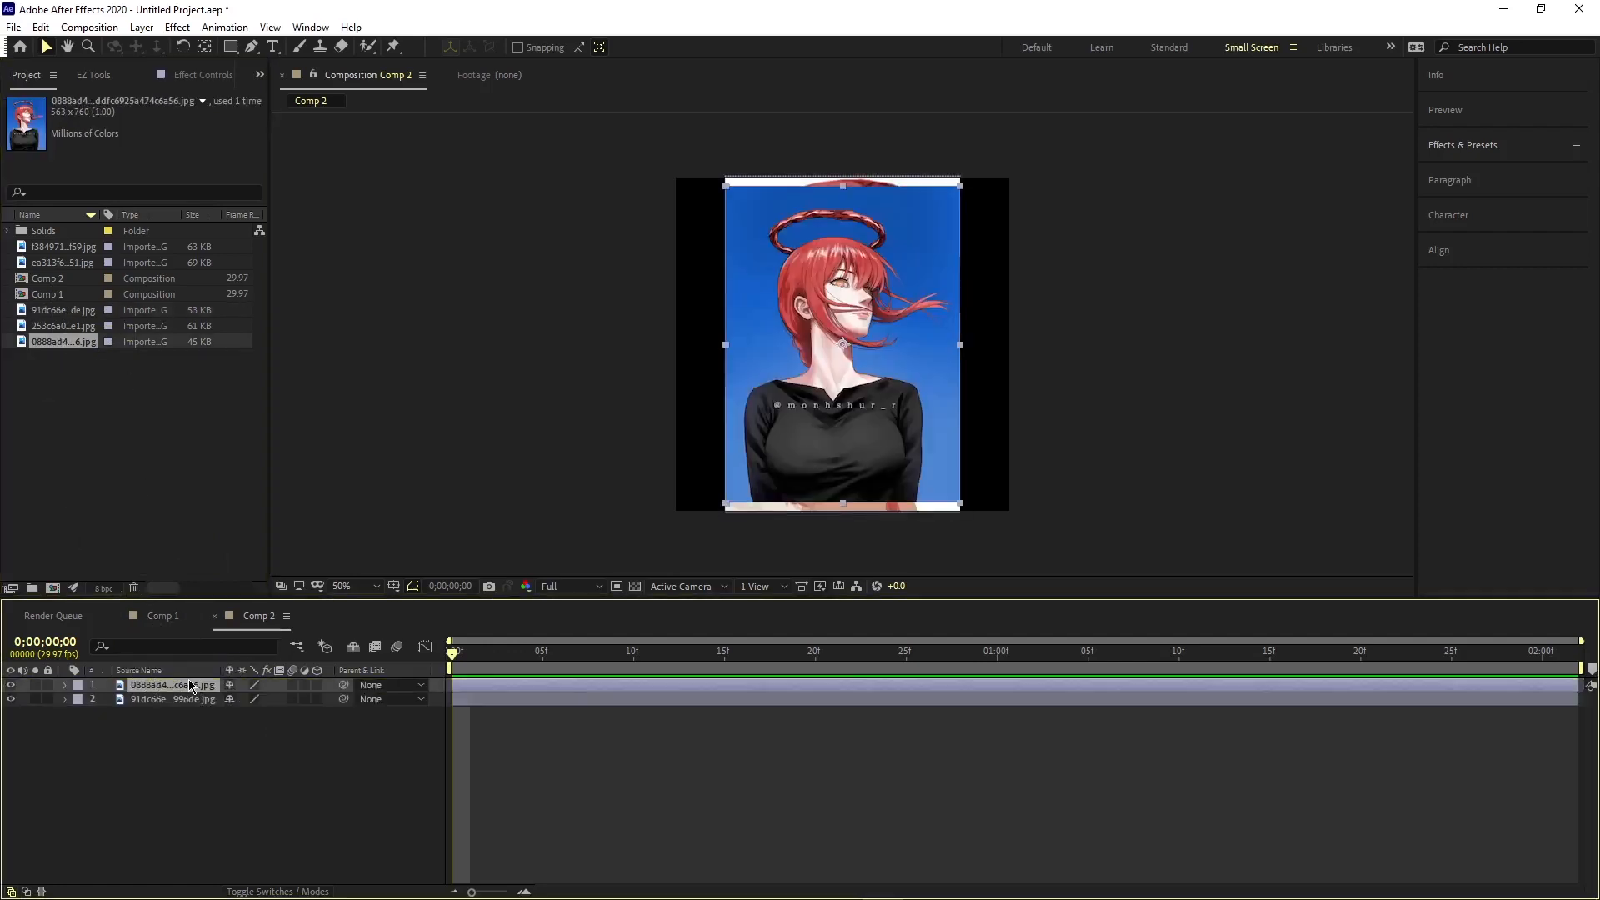
scroll(672, 485, "up", 1)
scroll(584, 489, "down", 1)
scroll(665, 447, "up", 1)
scroll(533, 500, "down", 1)
left_click_drag(140, 685, 243, 718)
Step: Set the 0888ad4 layer's scale to 81% and the 91dc66e layer's scale to 82%
key("s")
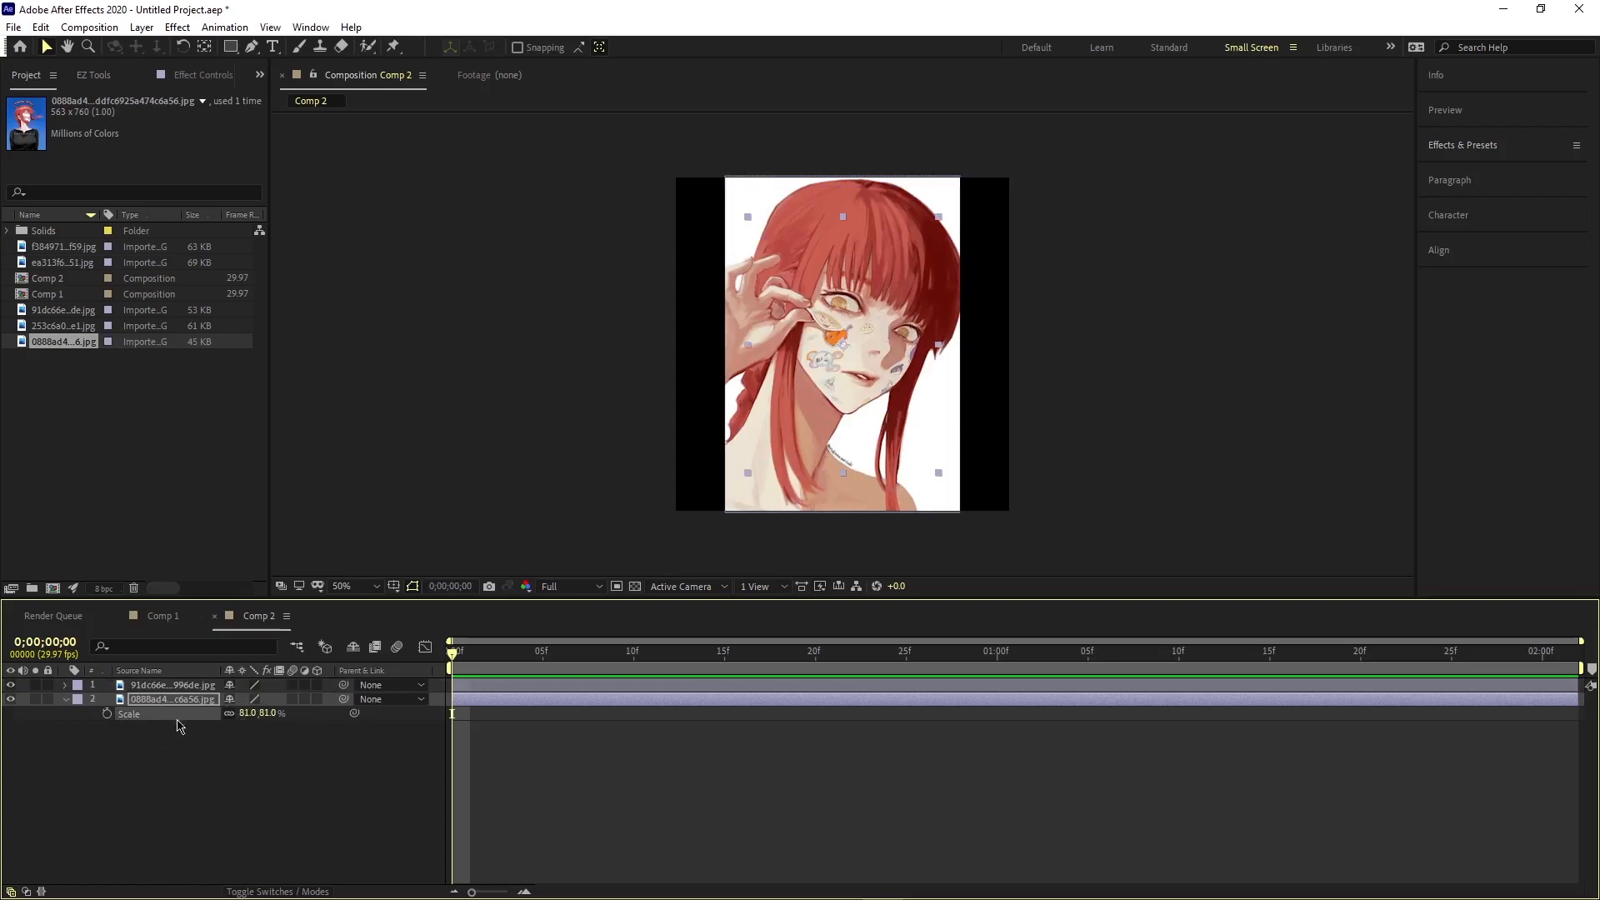
left_click(150, 685)
key("s")
left_click_drag(249, 698, 227, 685)
left_click(354, 586)
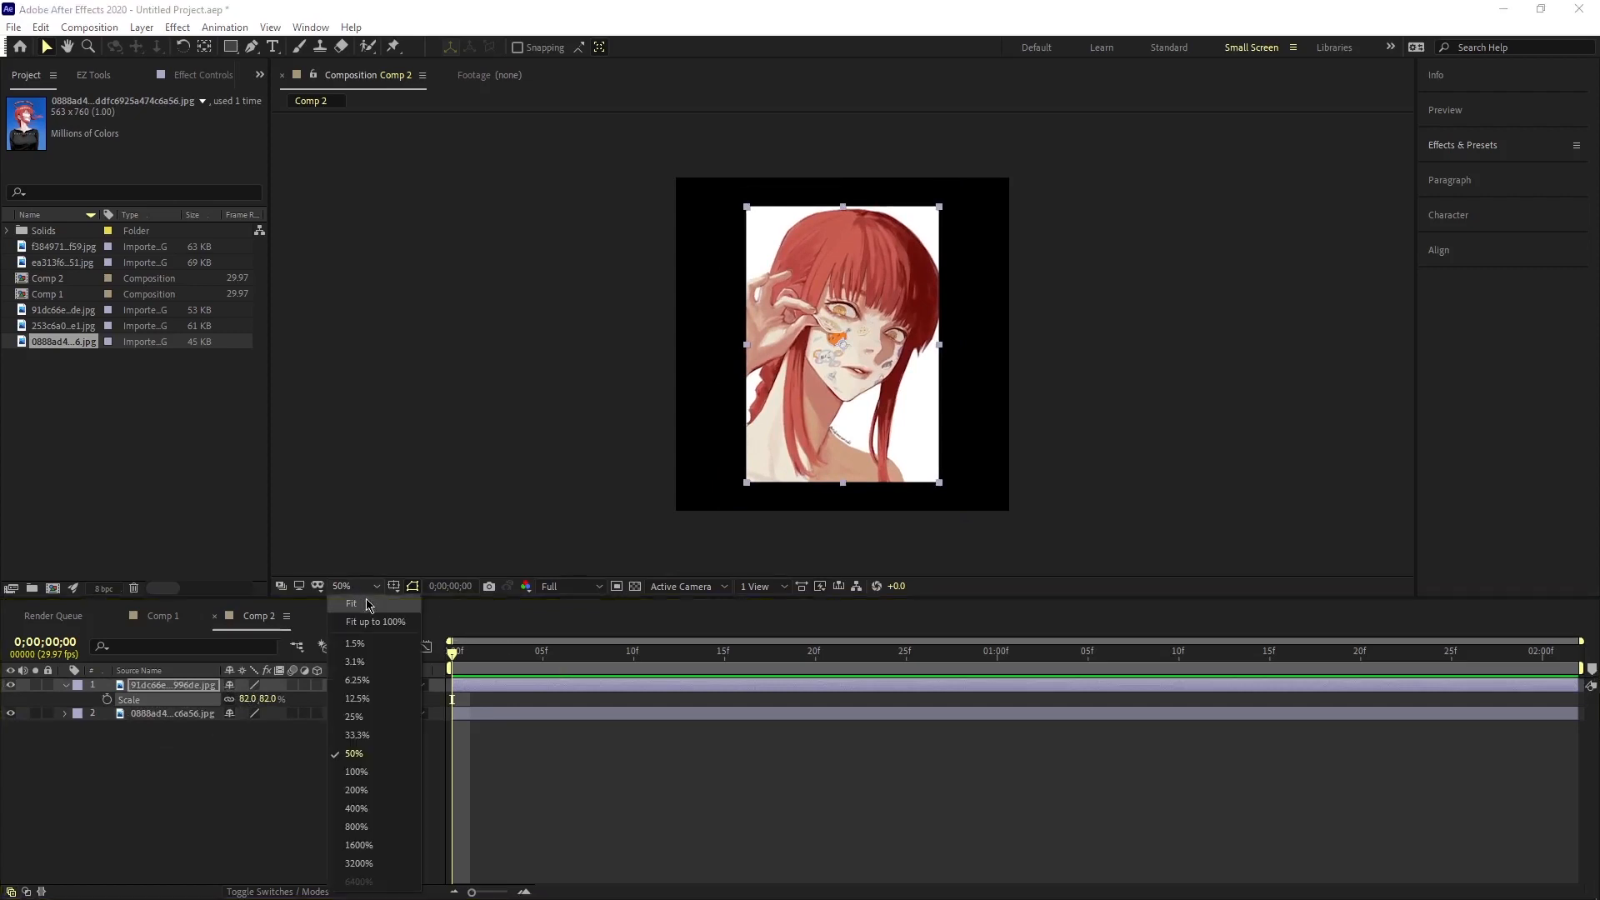
left_click(364, 602)
key("s")
Step: Enable motion blur on both image layers and shift the 0888ad4 layer to start at 0;00;01;05
left_click_drag(229, 763, 184, 671)
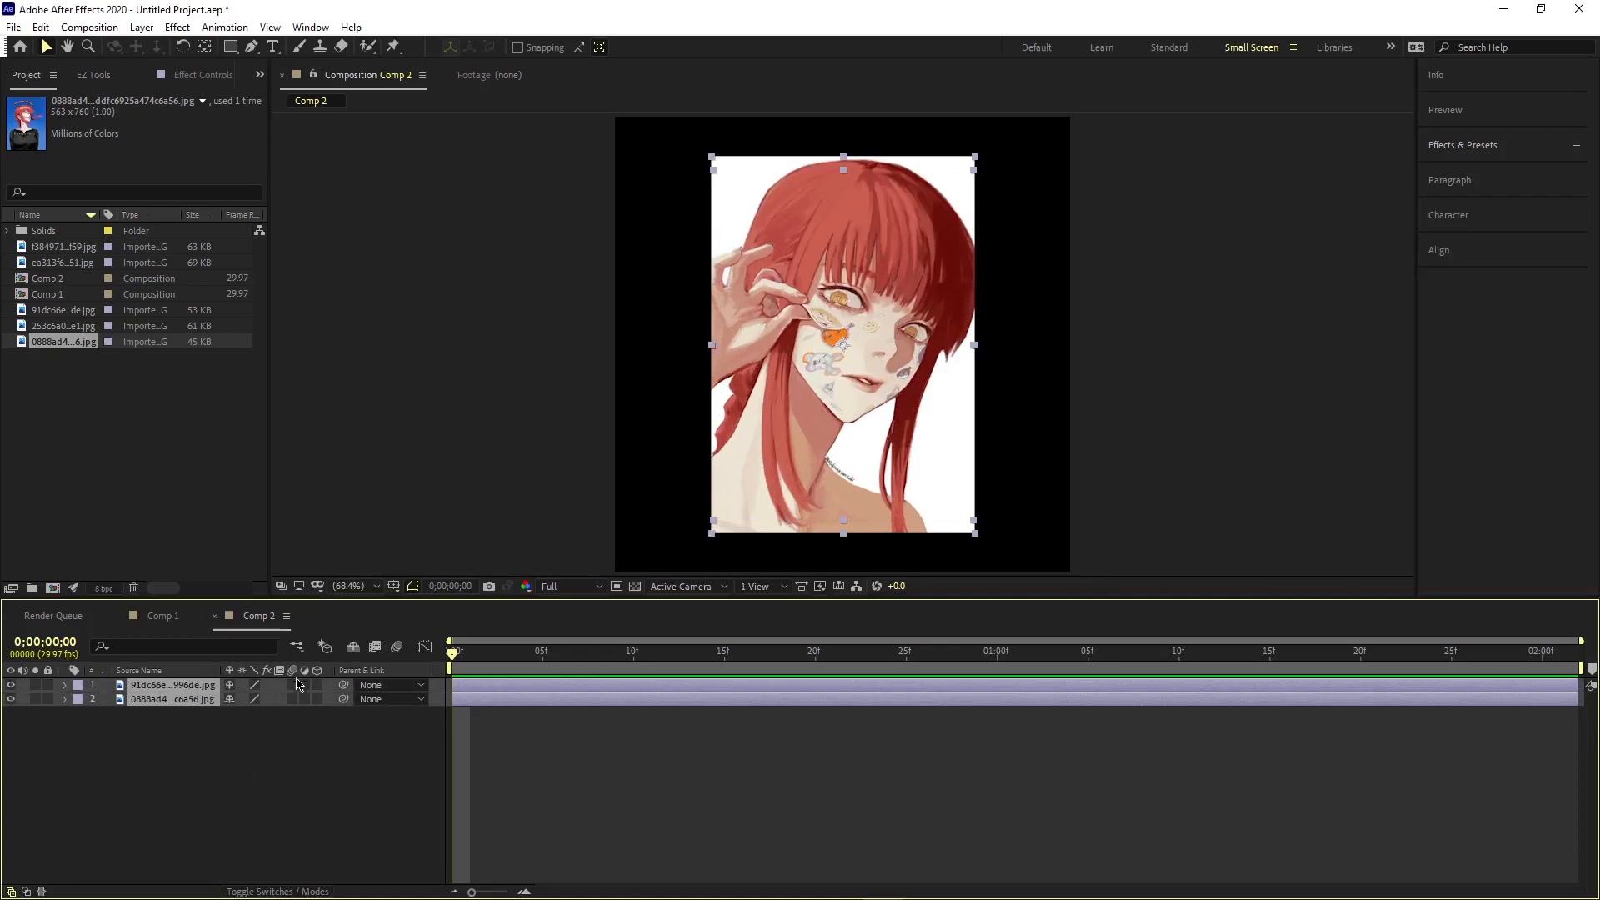
left_click(294, 698)
left_click(307, 750)
left_click_drag(487, 704, 1116, 707)
Step: Go to 0;00;00;11 and duplicate the 91dc66e image layer
left_click_drag(463, 688, 655, 685)
left_click(655, 685)
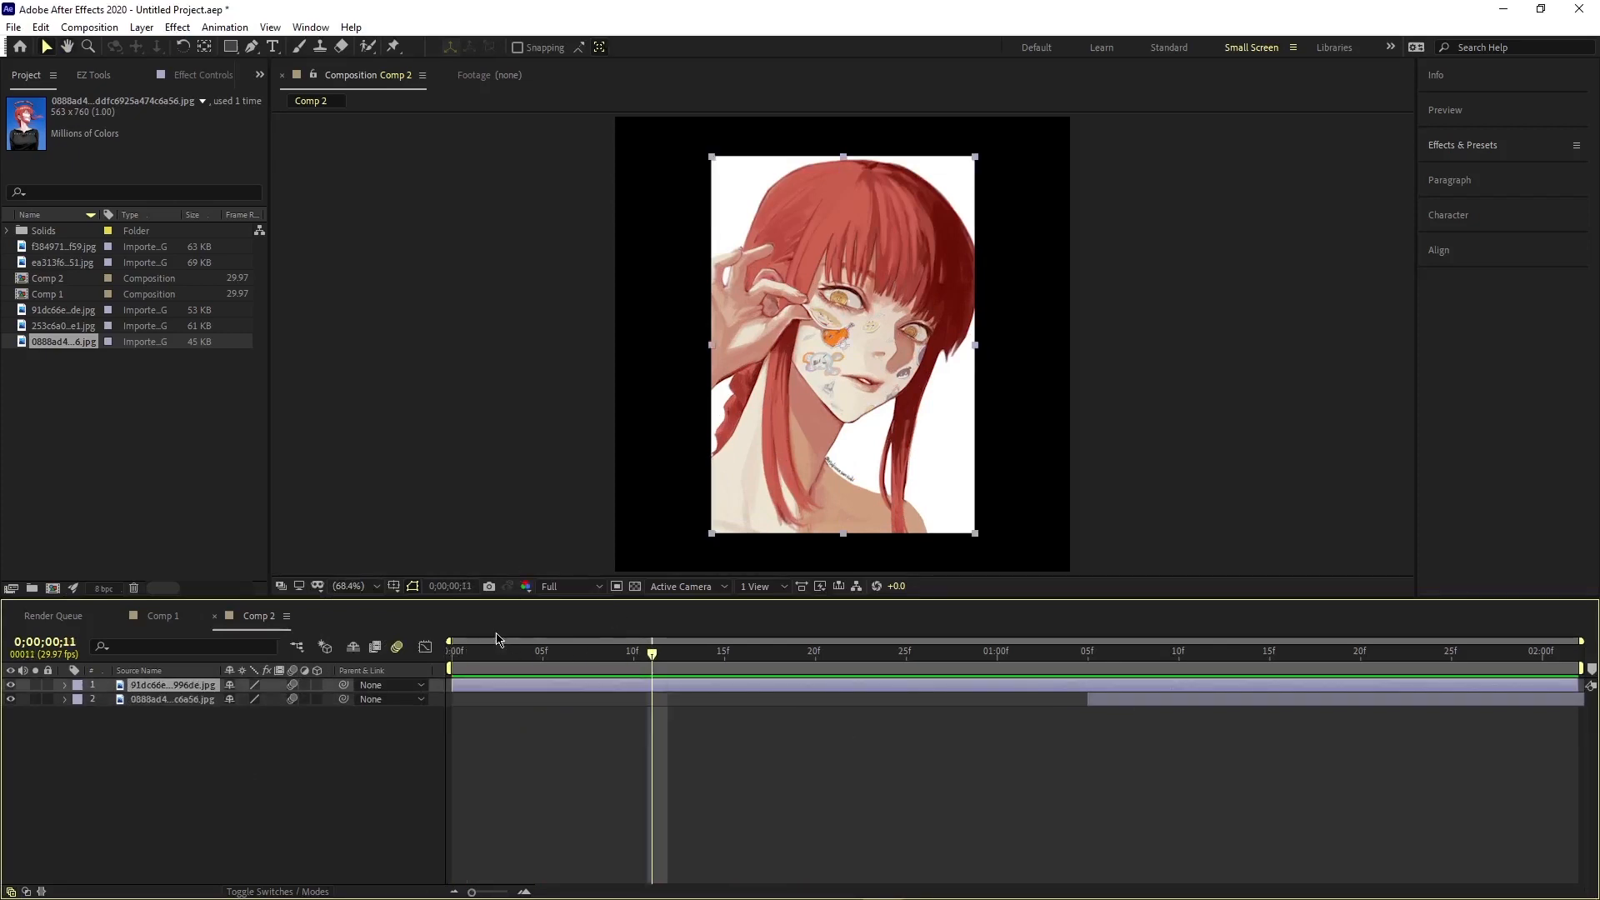
key("ctrl+d")
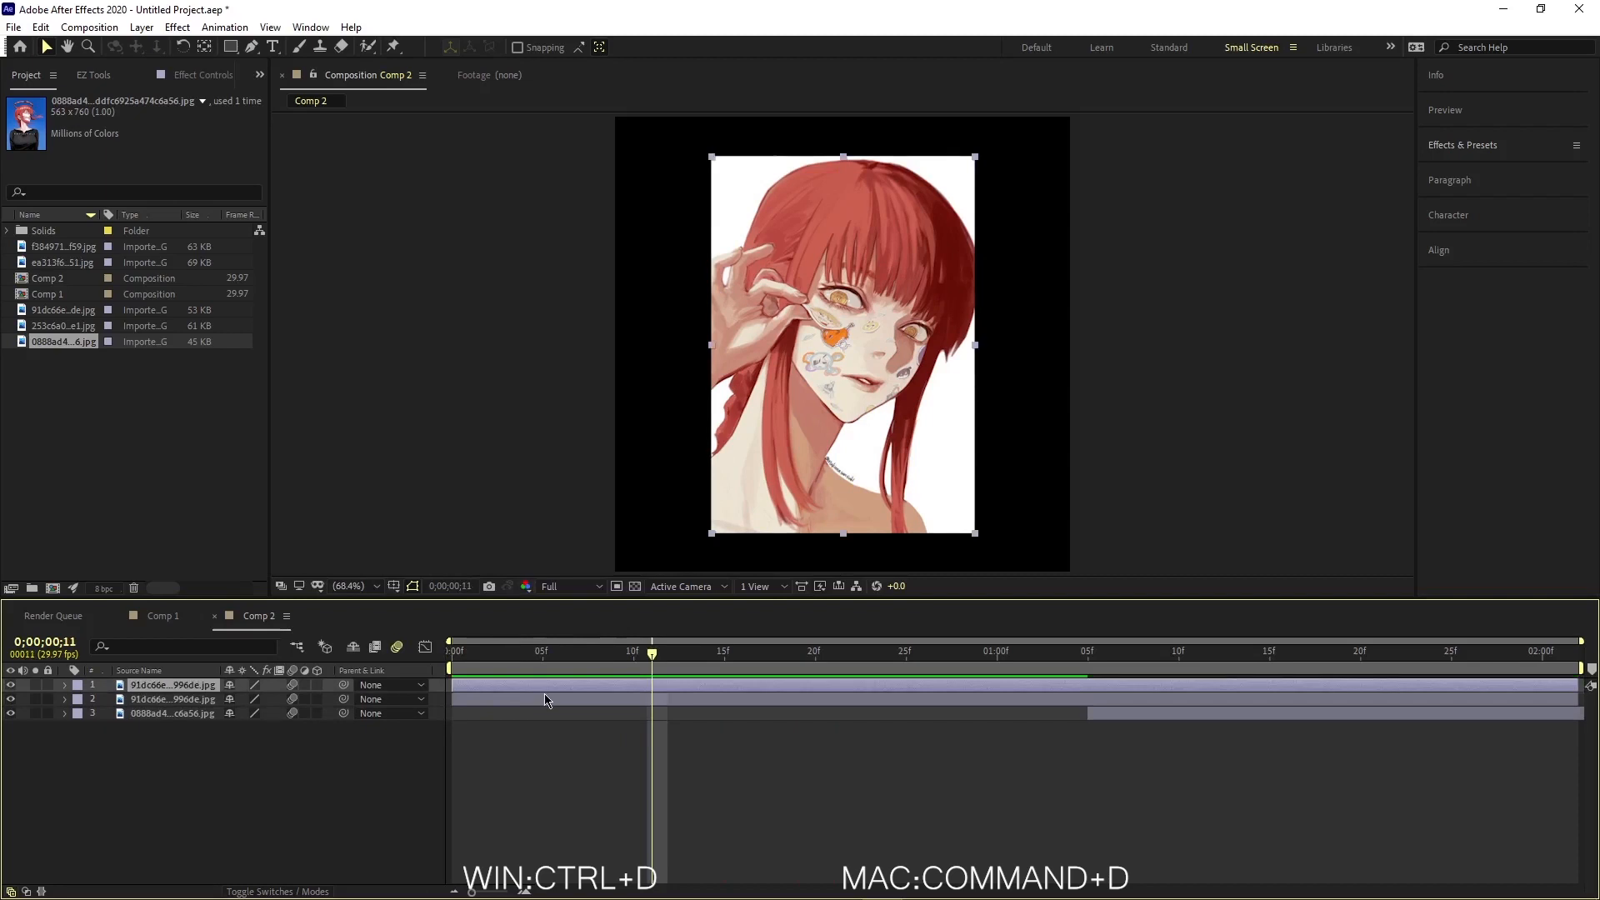
Step: Show the proportional grid and draw a rectangular mask over the upper half of the image on the lower 91dc66e copy
left_click(633, 702)
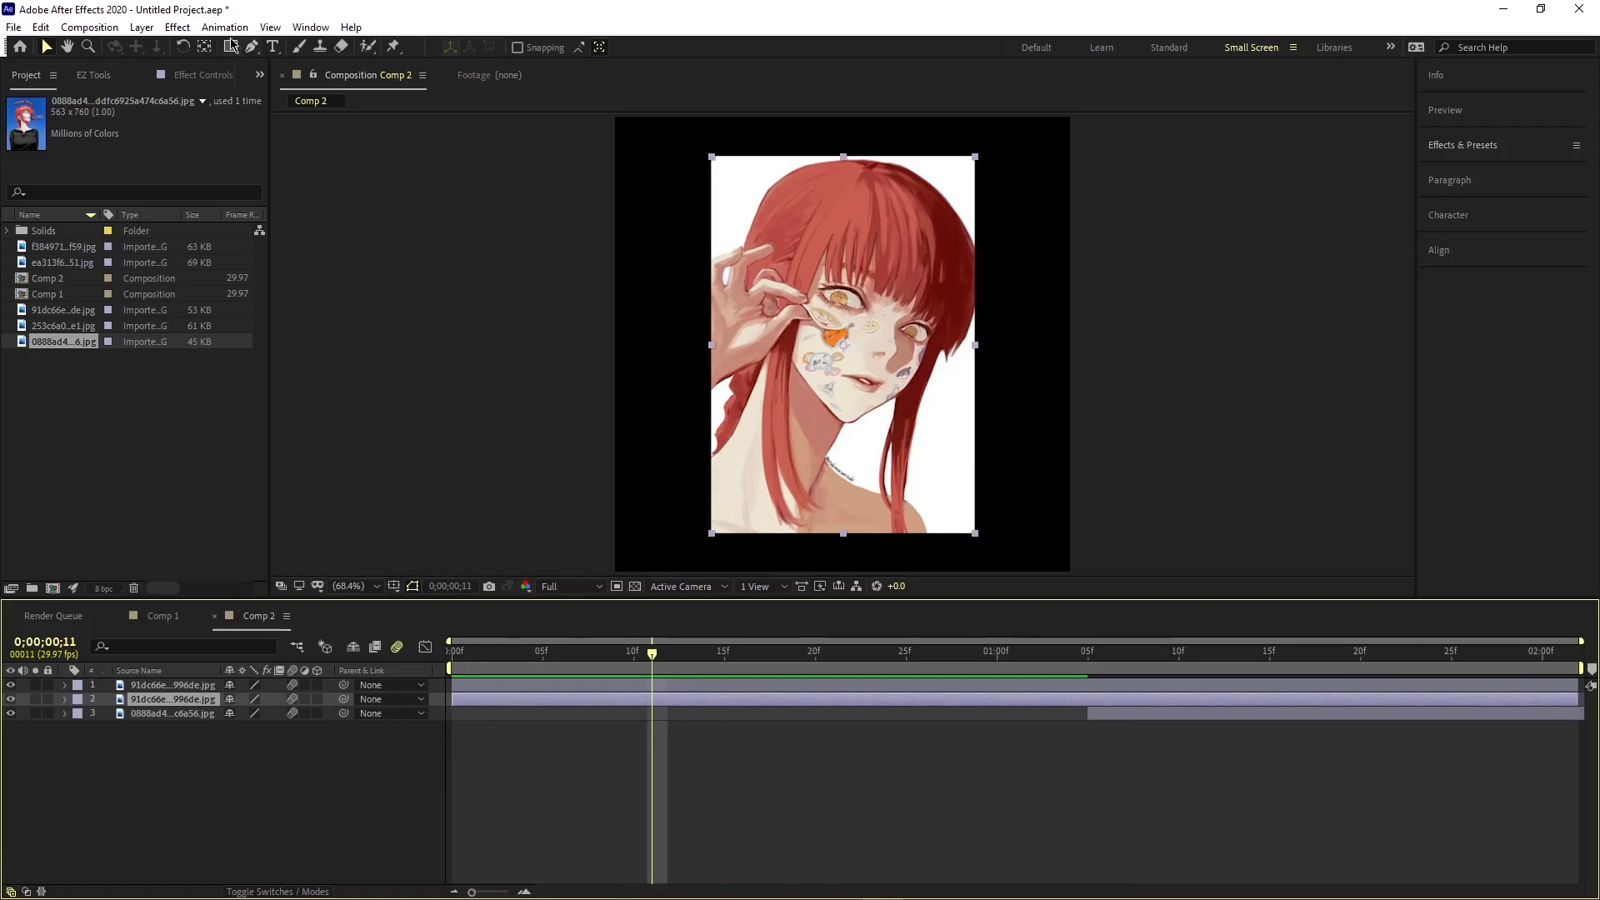
key("q")
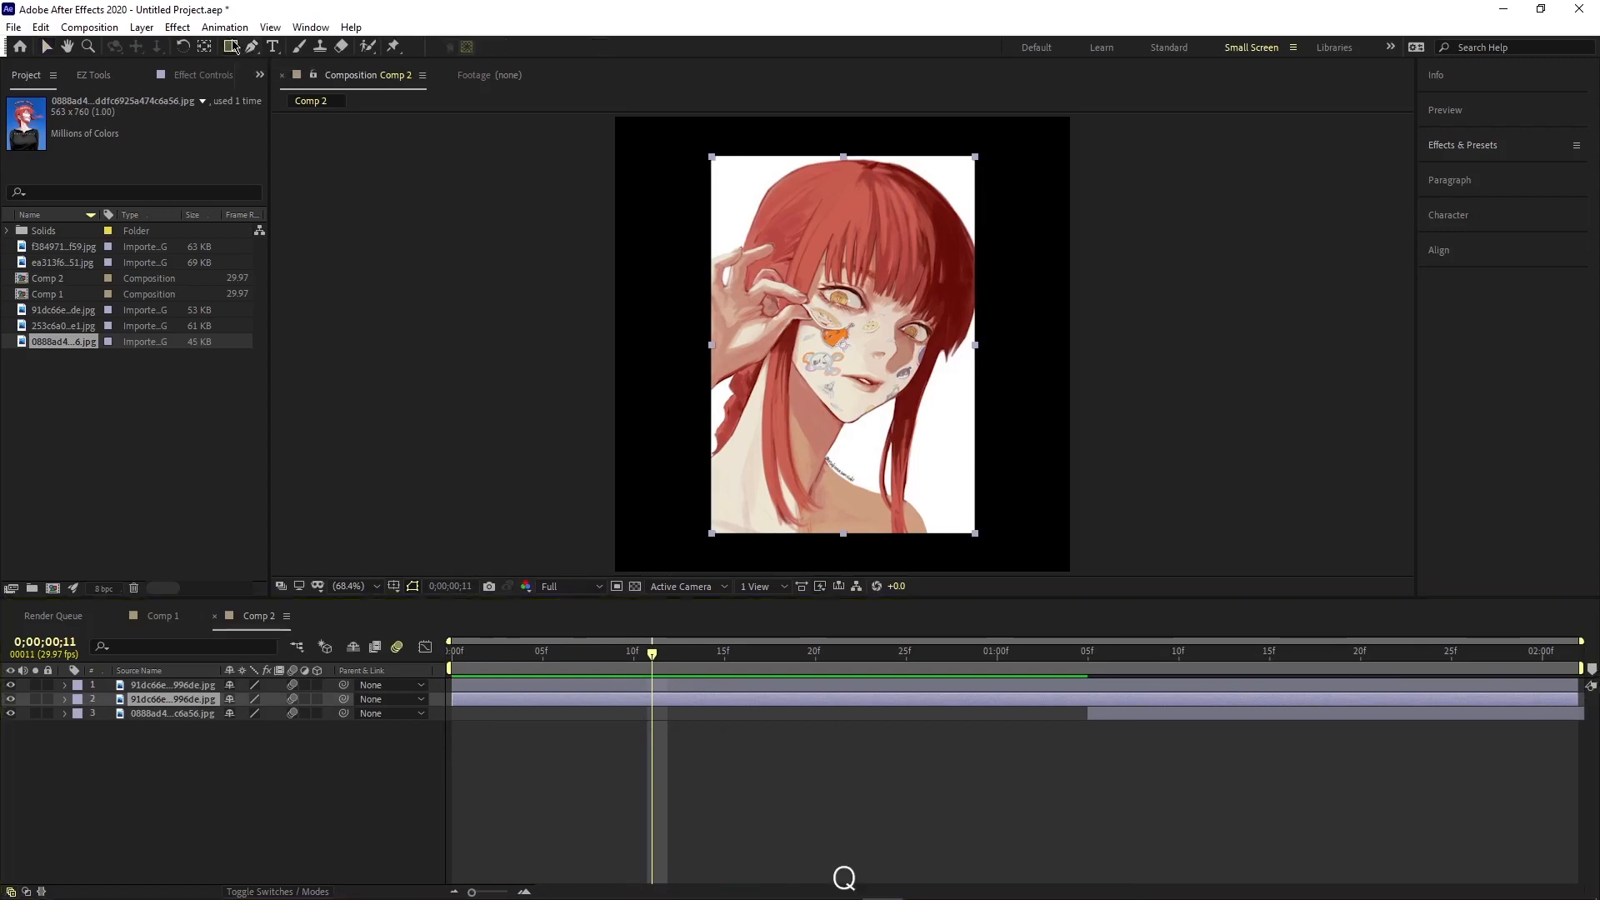
left_click(393, 586)
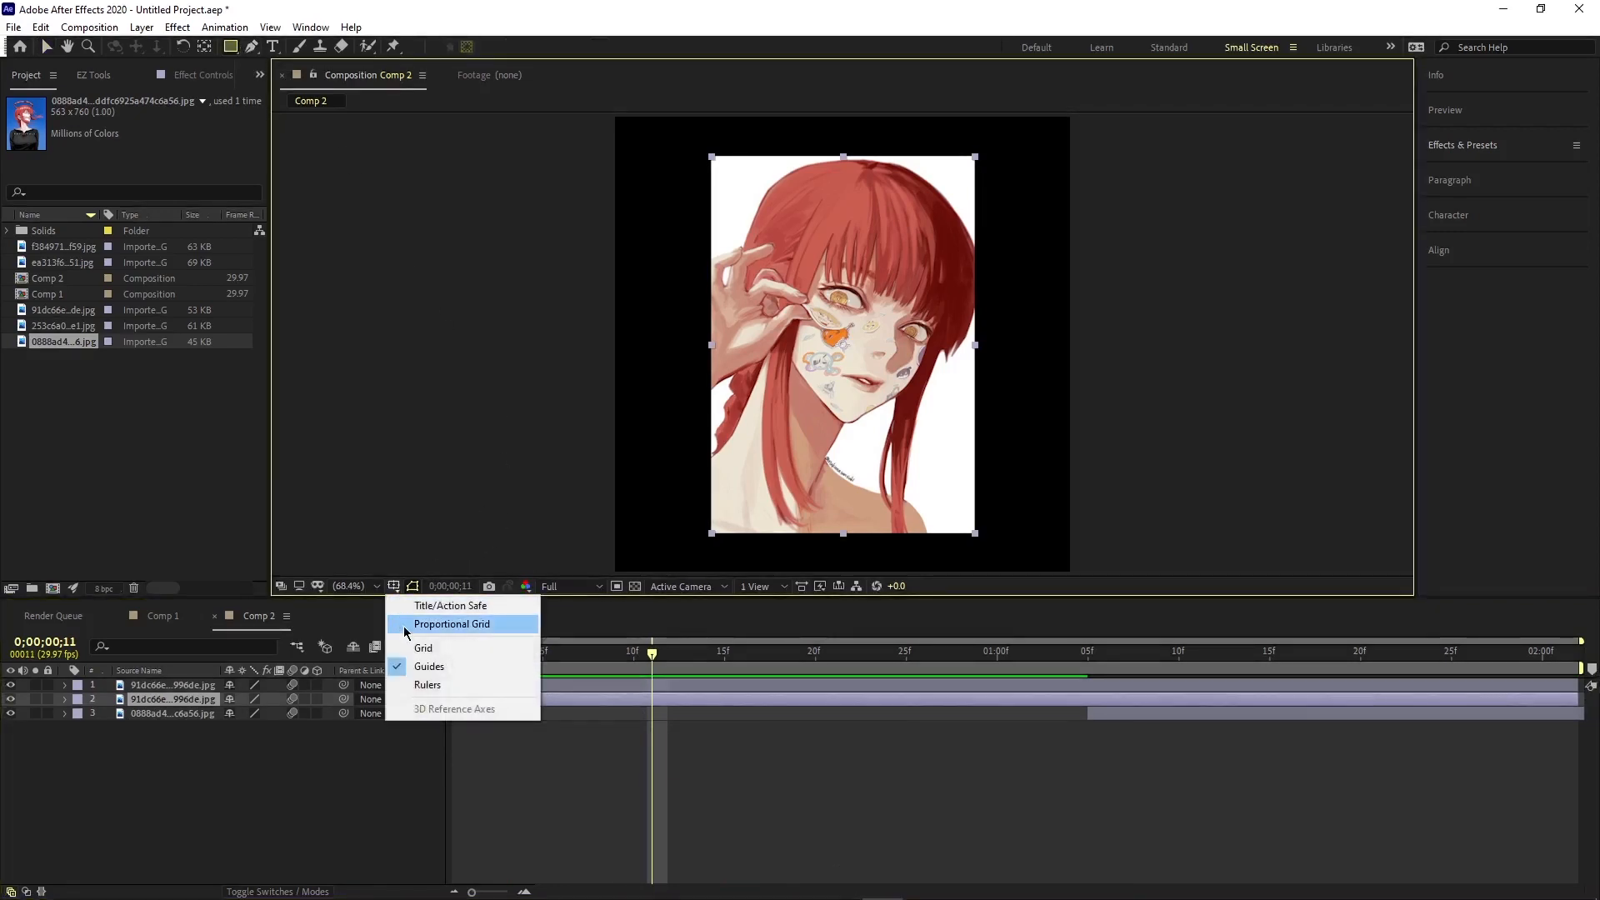
left_click(452, 624)
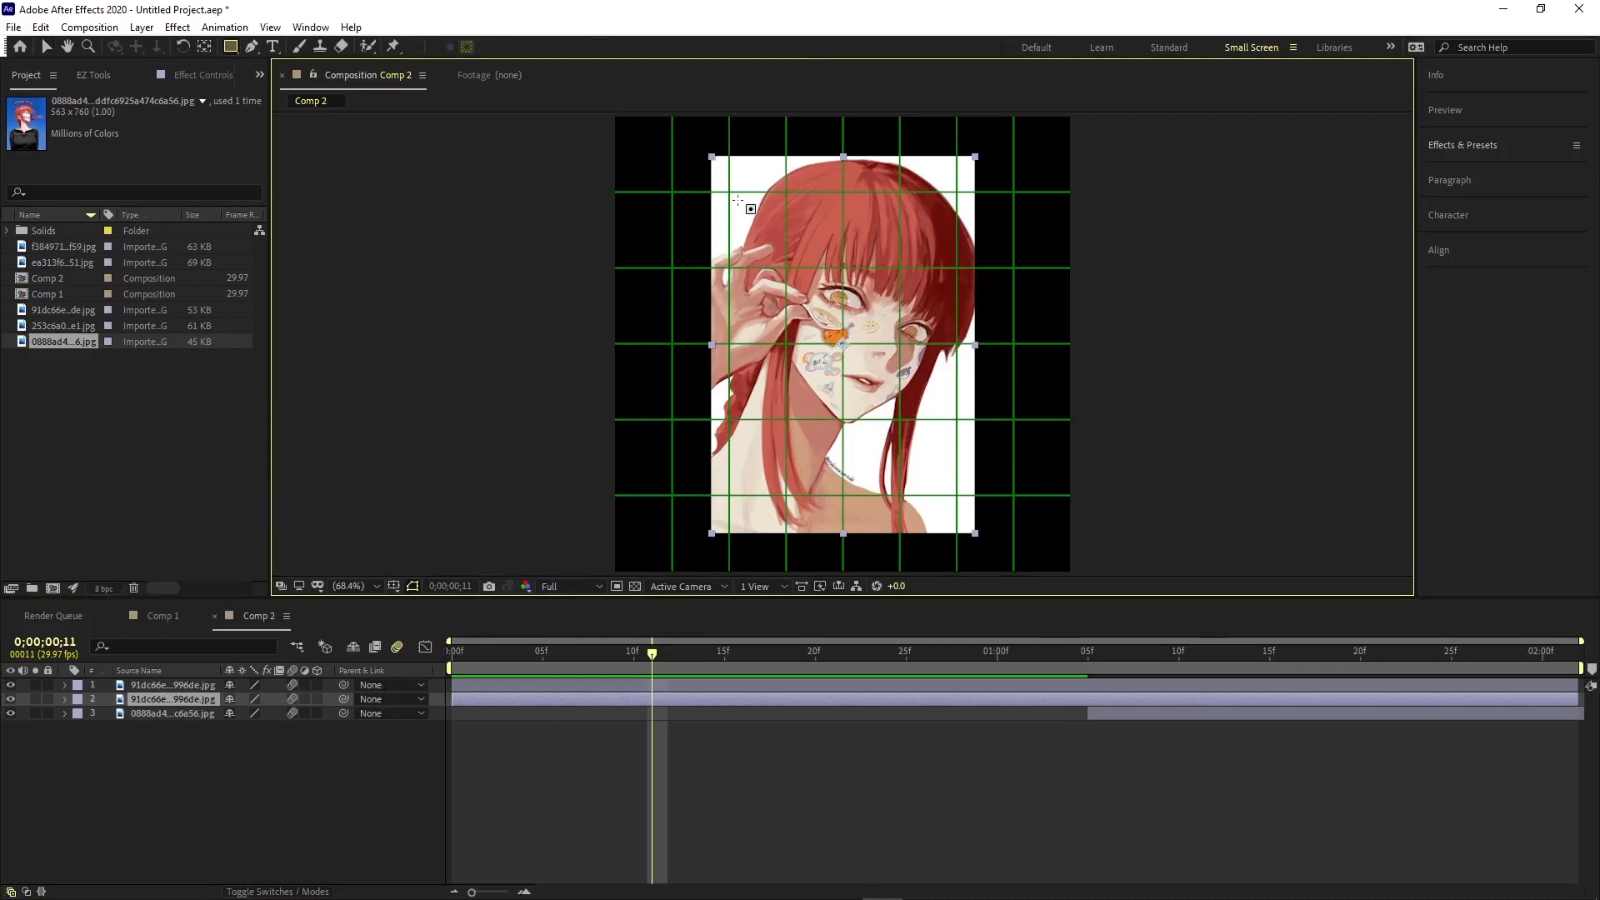
left_click_drag(712, 156, 974, 344)
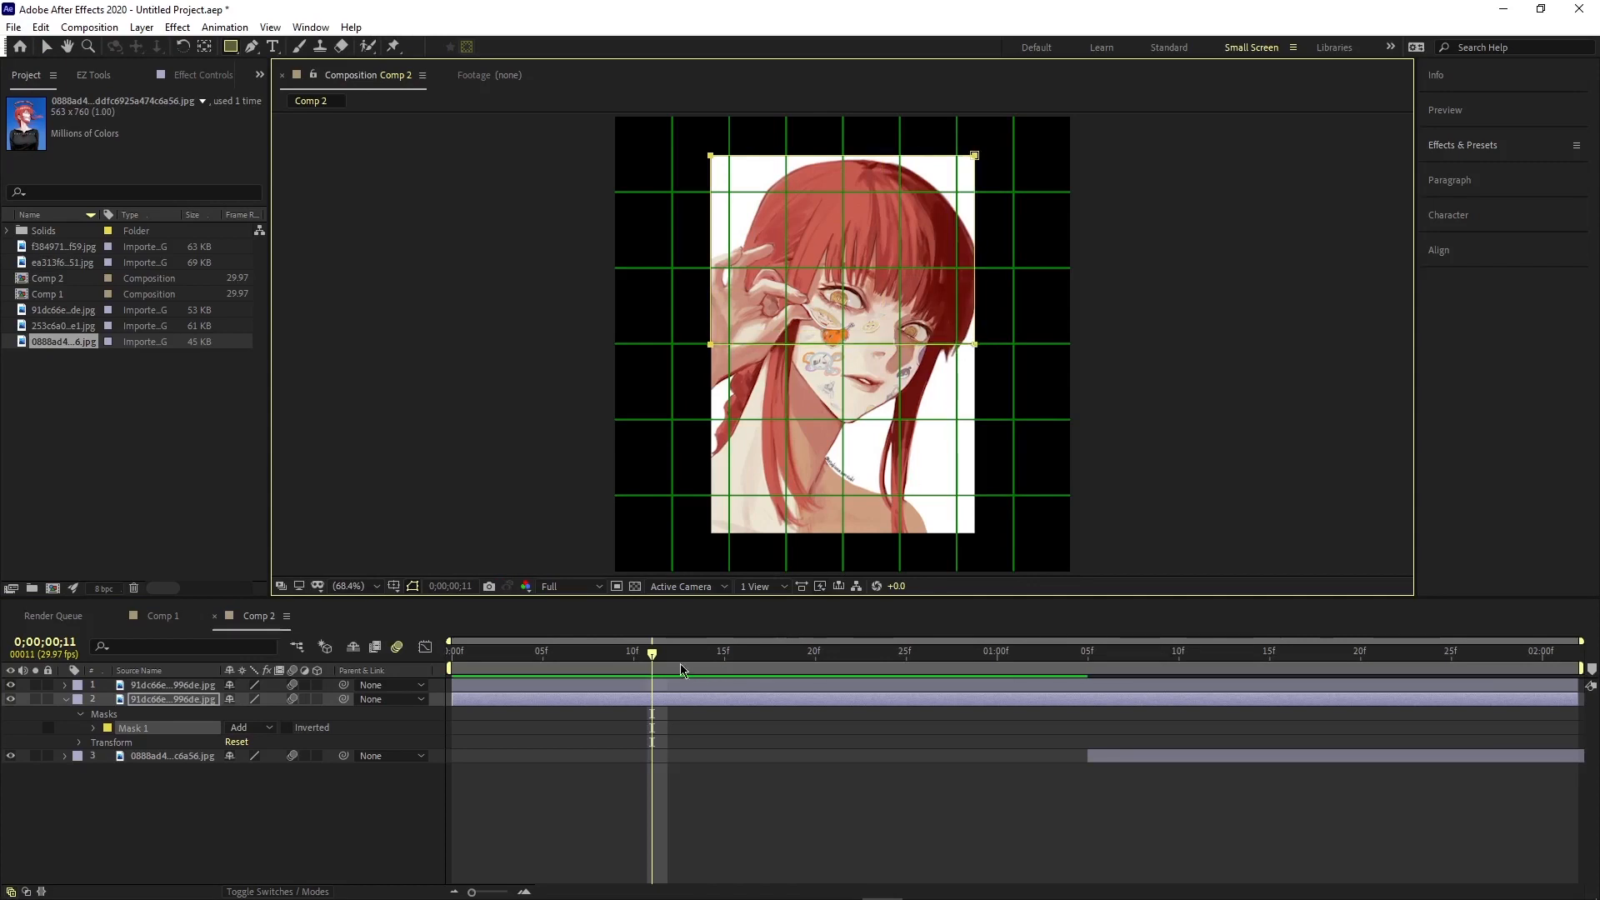
left_click(193, 699)
key("u")
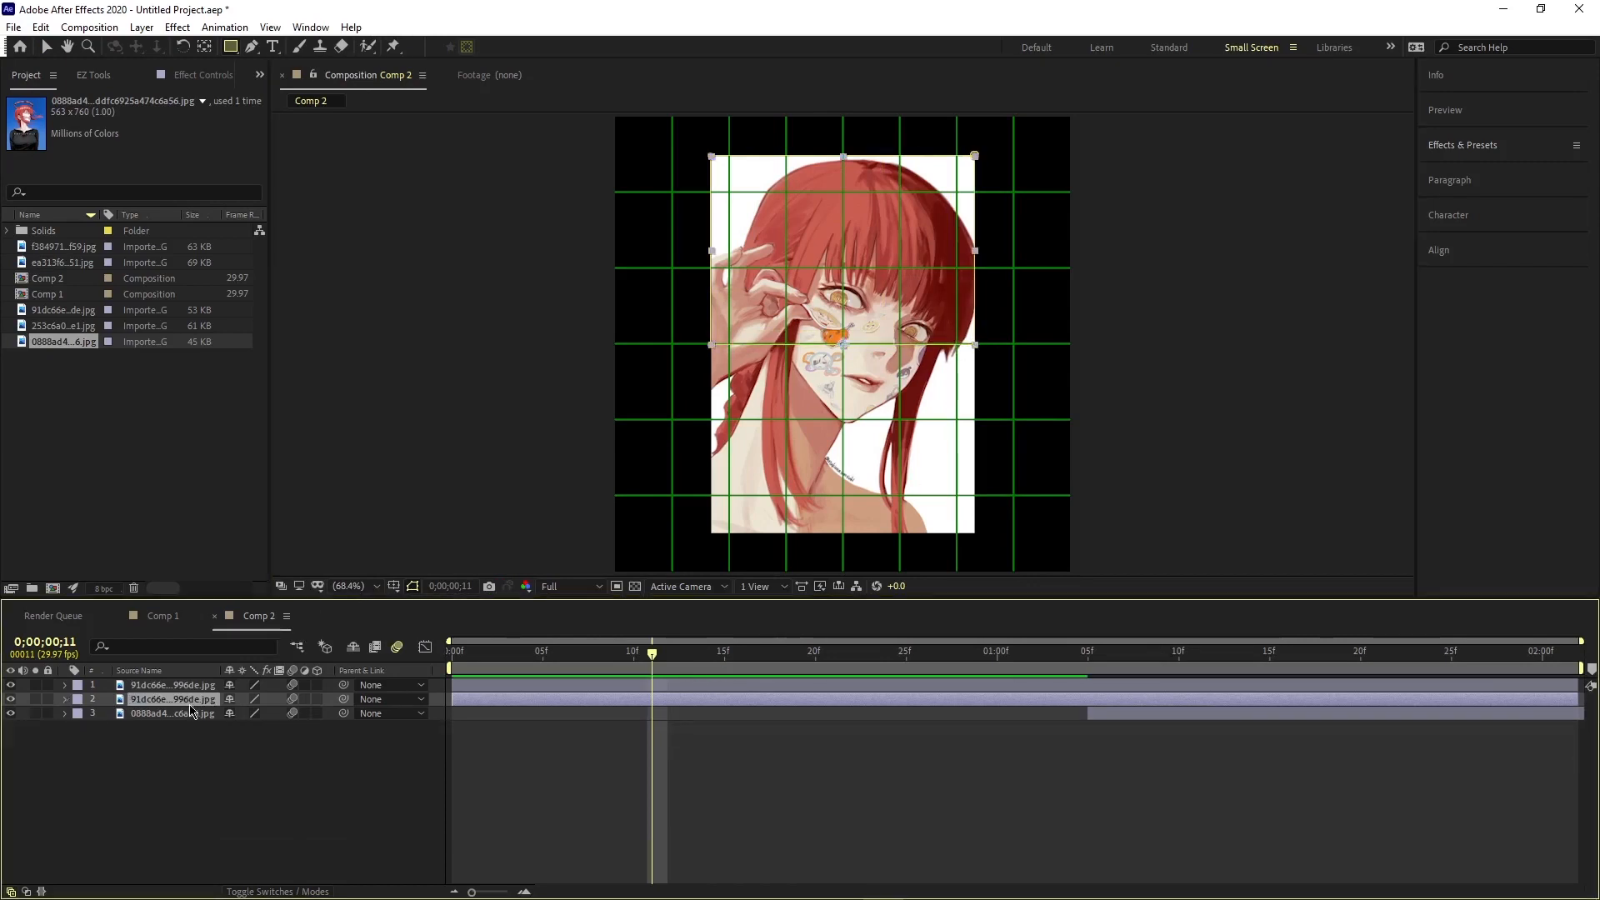
Step: Draw a rectangular mask over the lower half of the image on the topmost 91dc66e copy and hide the proportional grid
left_click(595, 687)
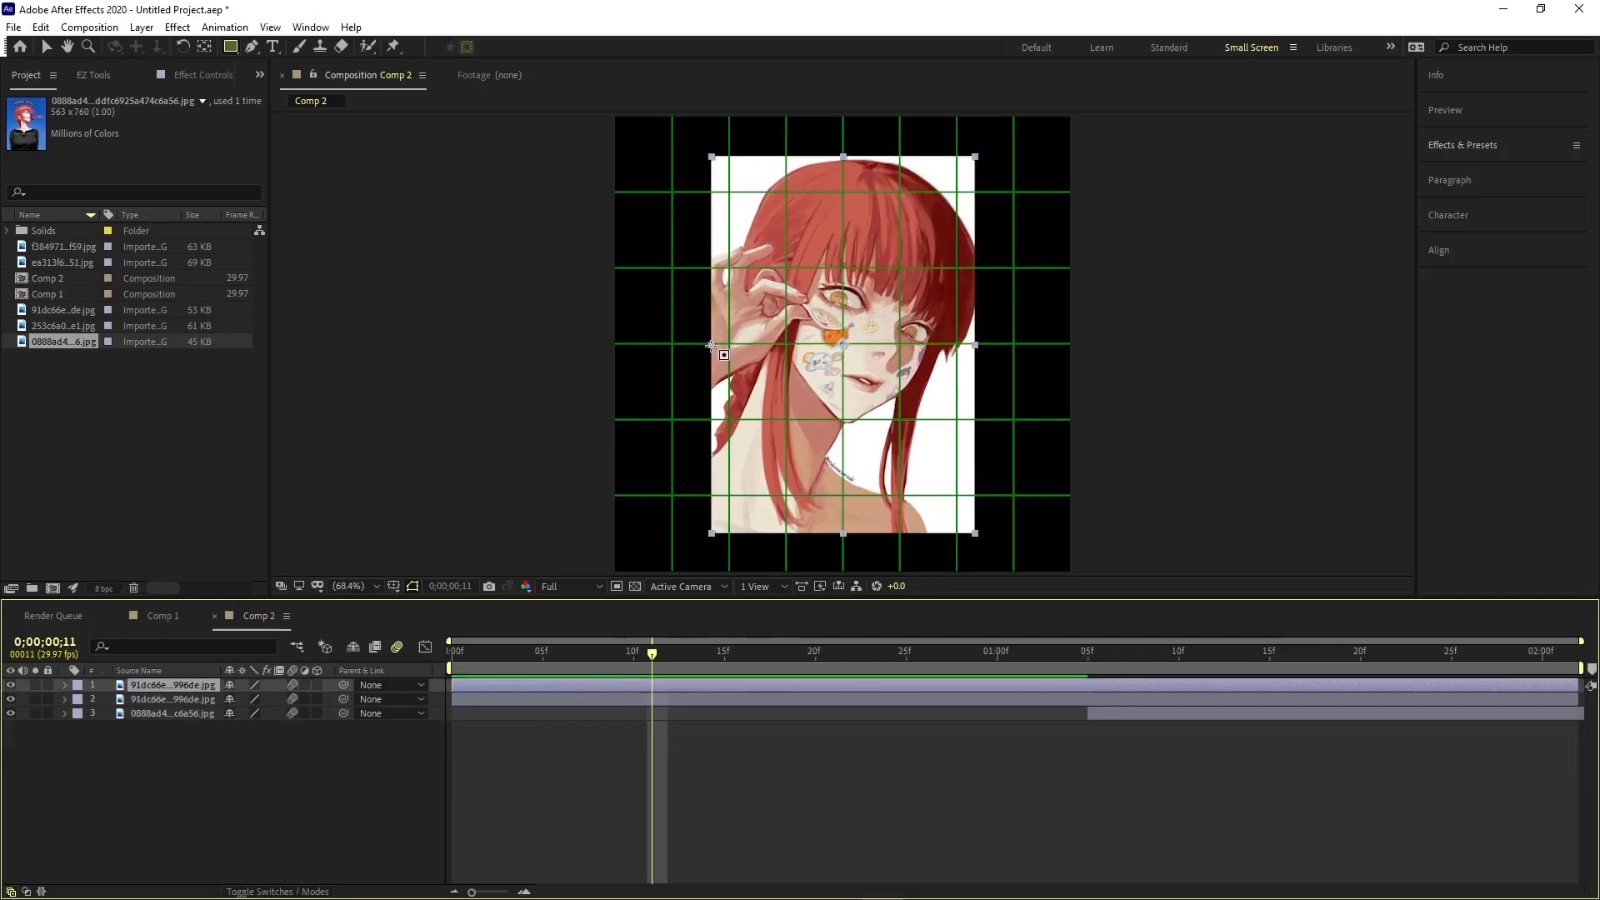
mouse_move(710, 342)
left_mouse_down()
mouse_move(803, 436)
mouse_move(978, 521)
mouse_move(977, 539)
left_mouse_up()
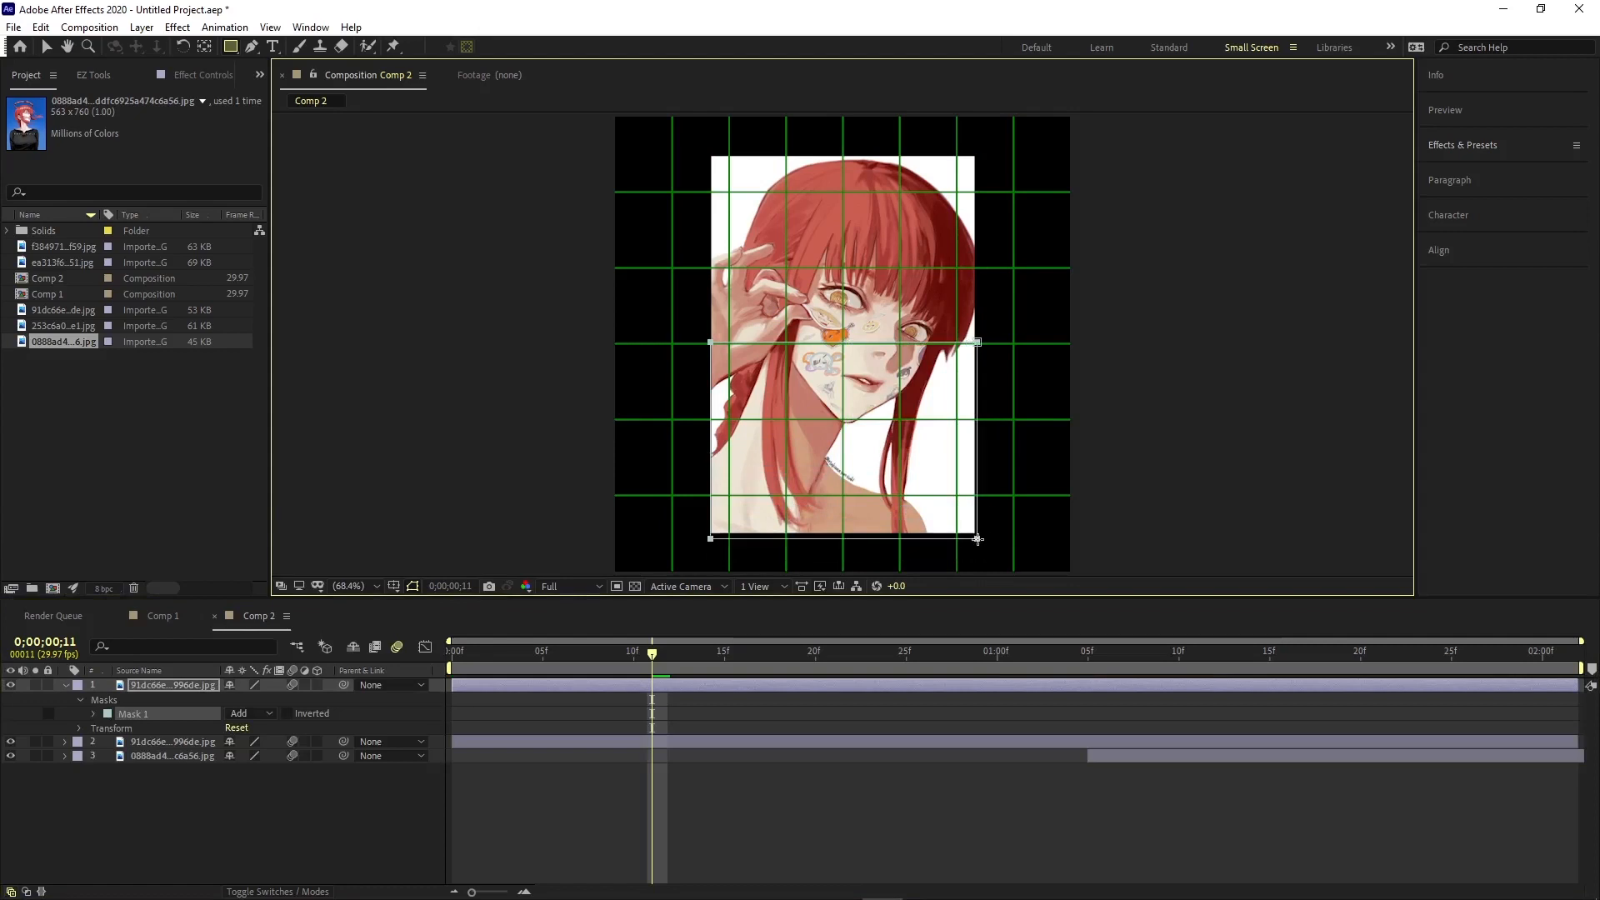
key("u")
left_click(735, 687)
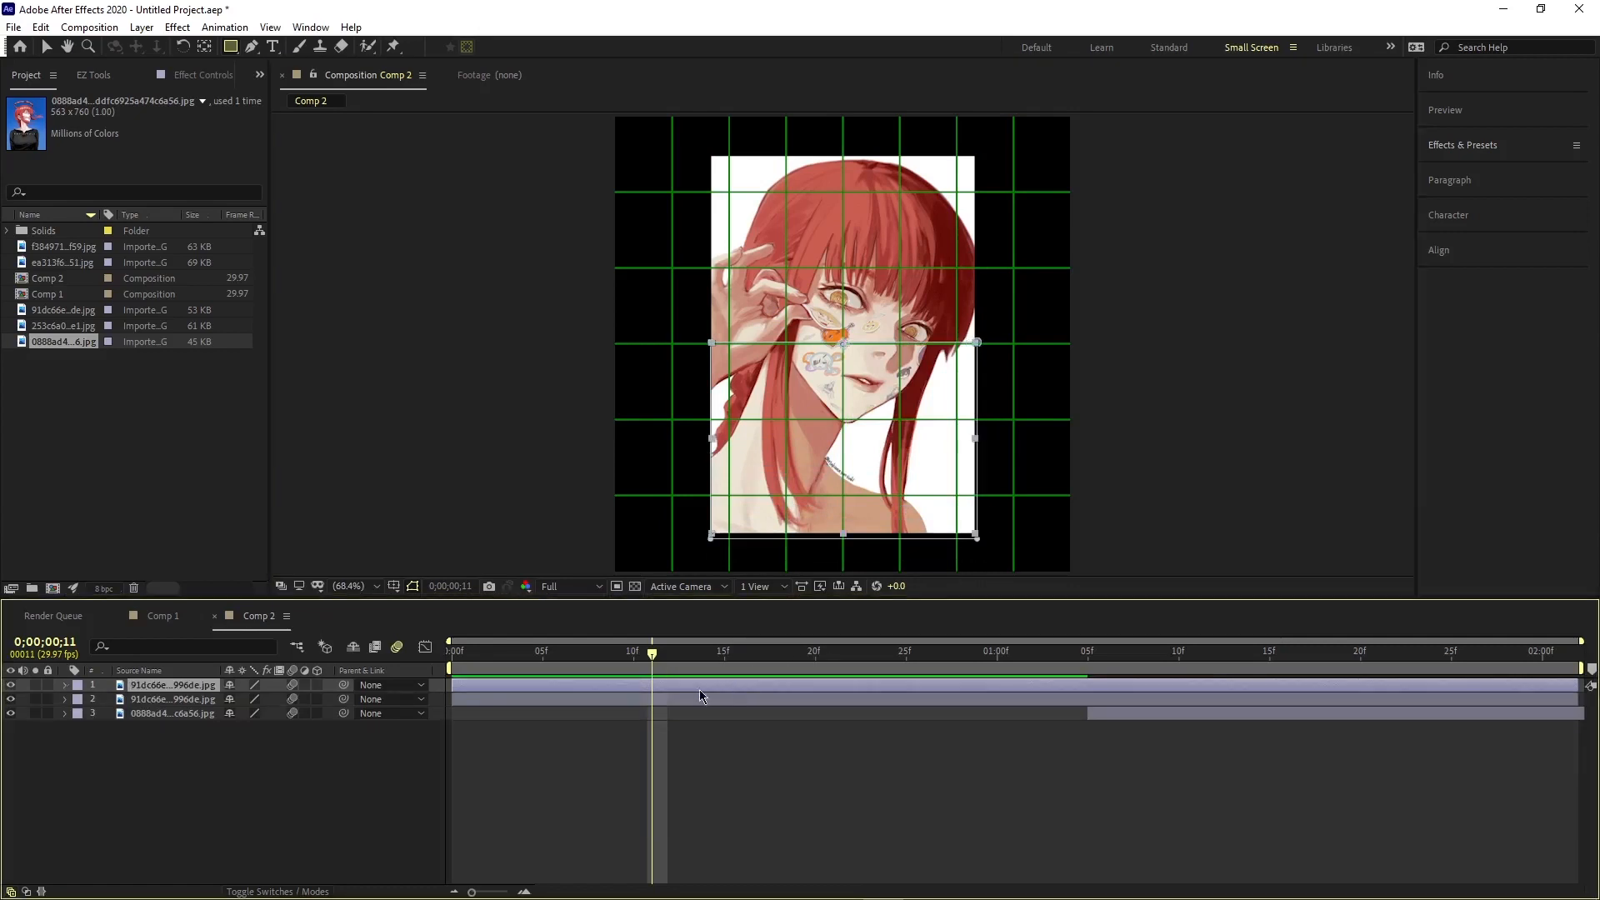
left_click(393, 587)
left_click(425, 642)
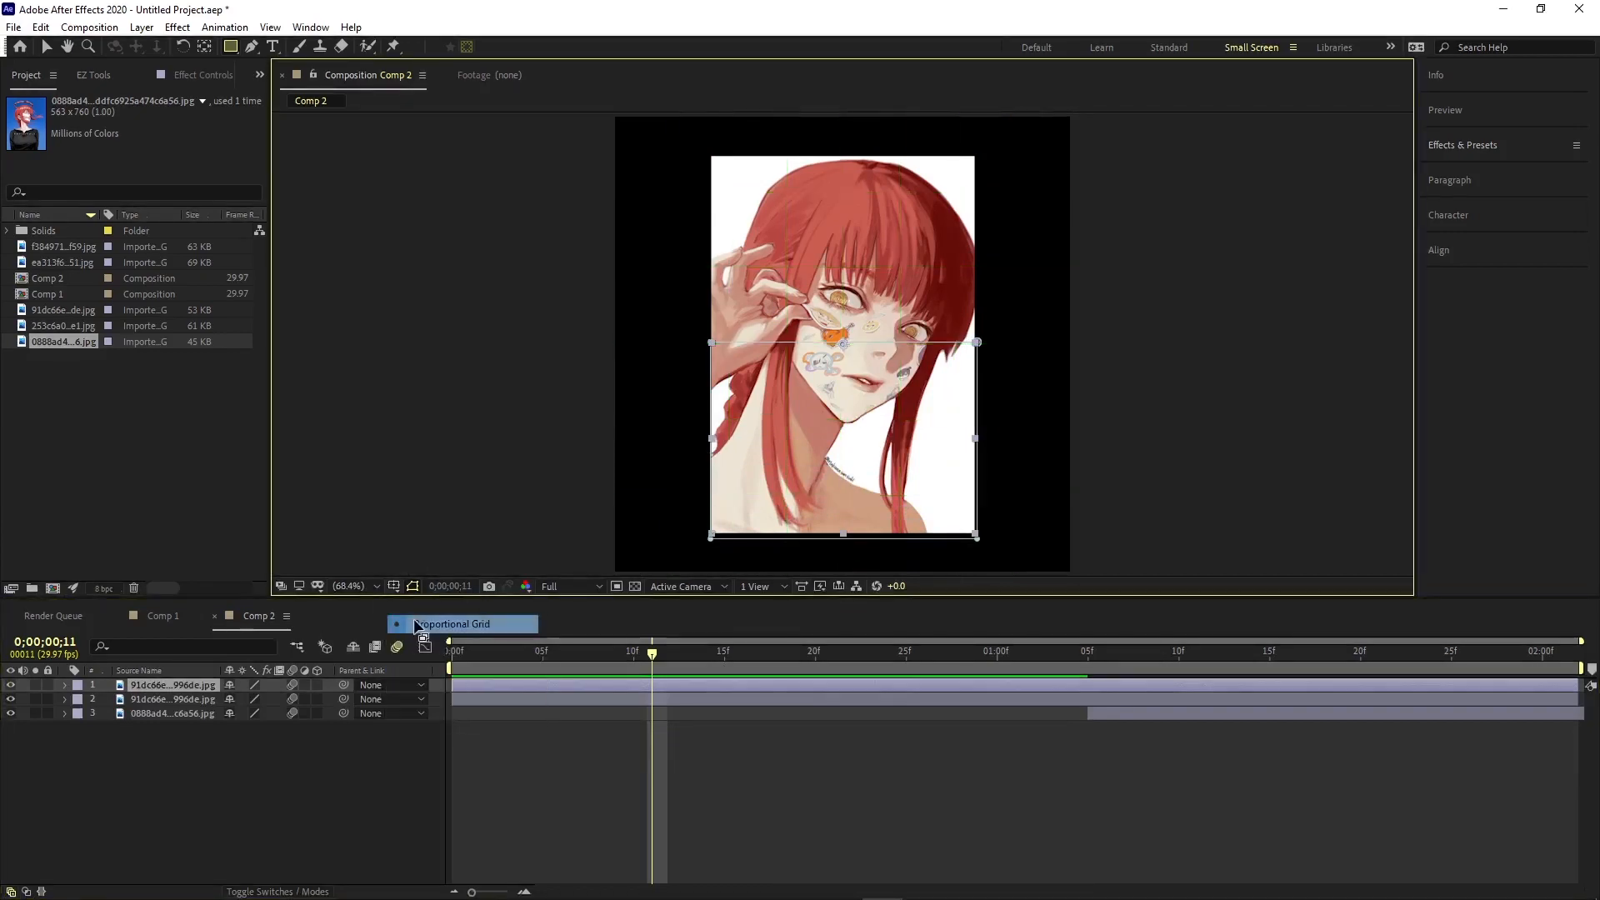
left_click(801, 753)
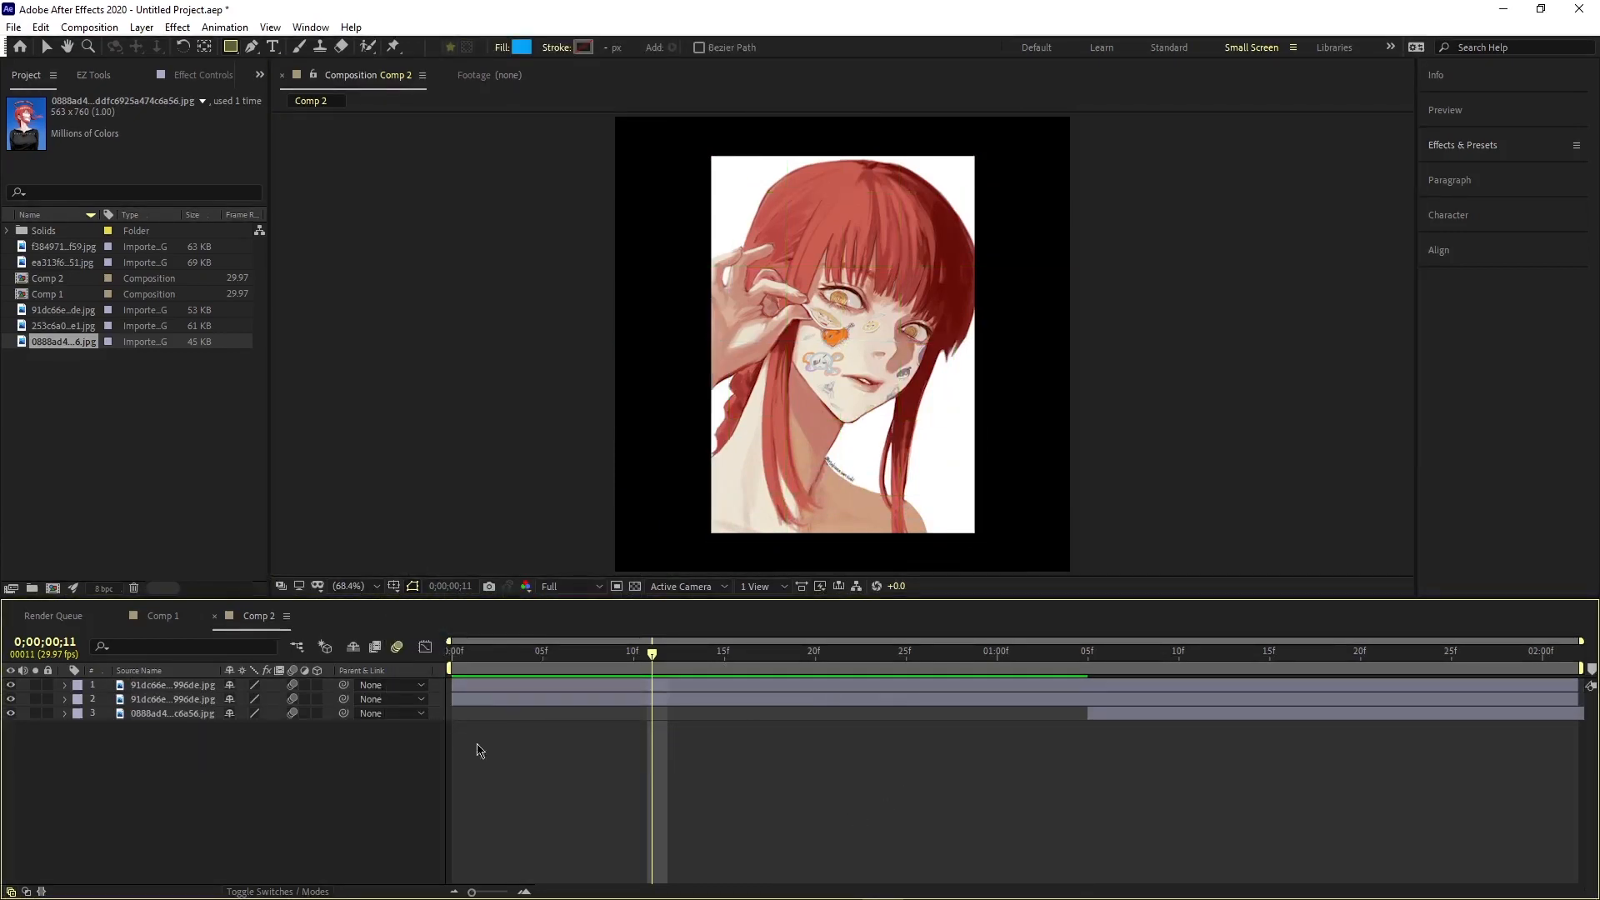
Step: Make both masked 91dc66e copies 3D layers and reveal their rotation properties
left_click(317, 685)
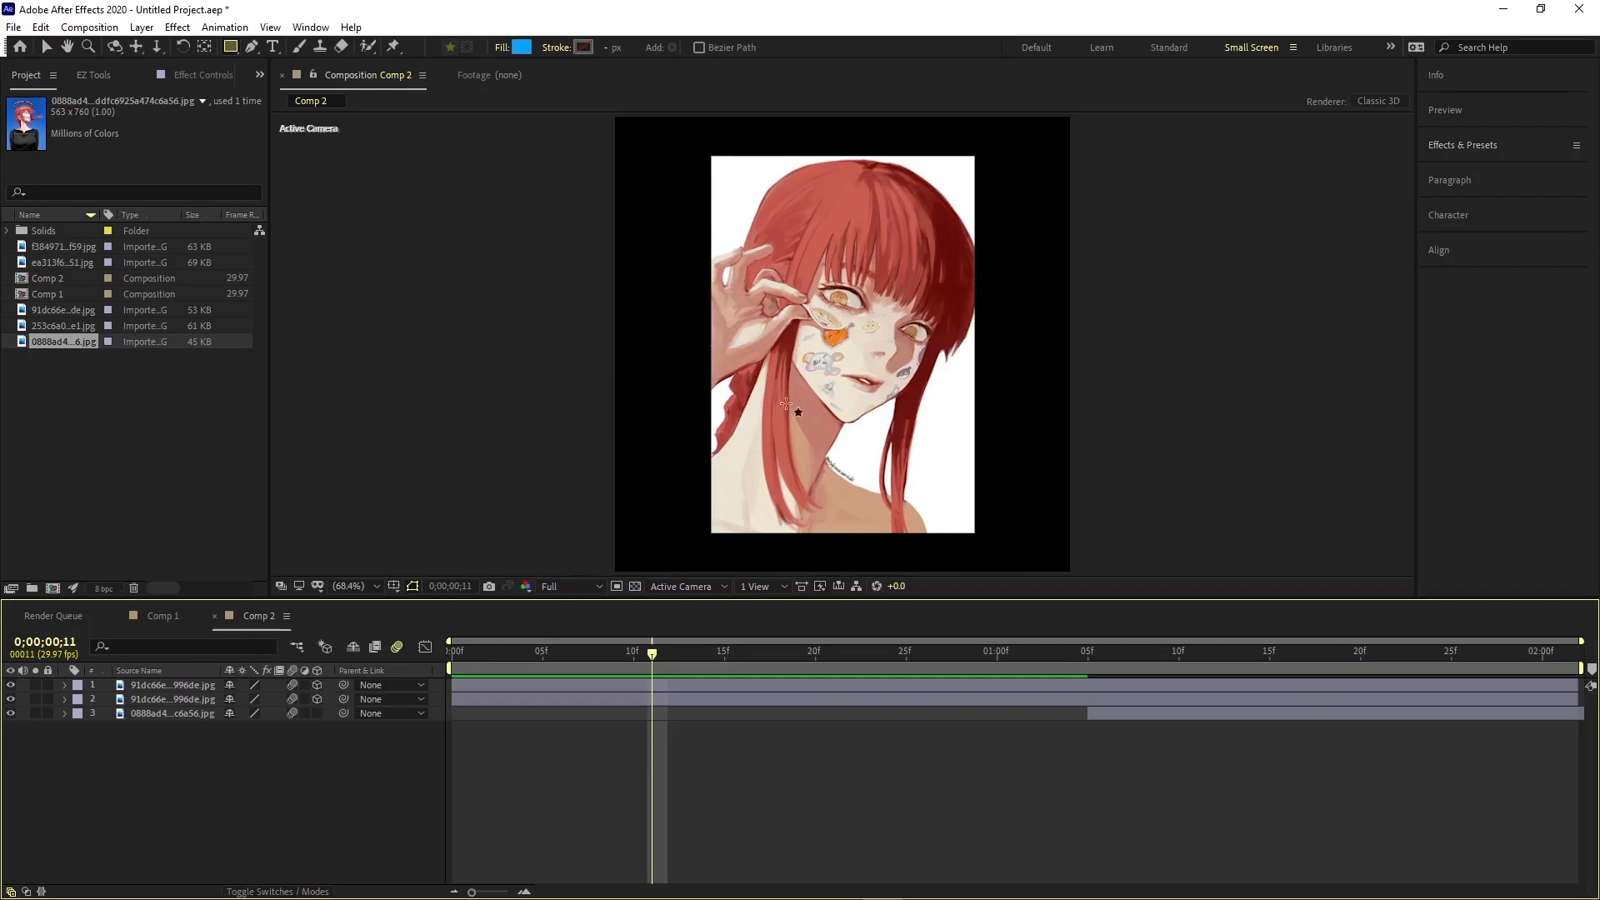
key("v")
left_click(672, 688)
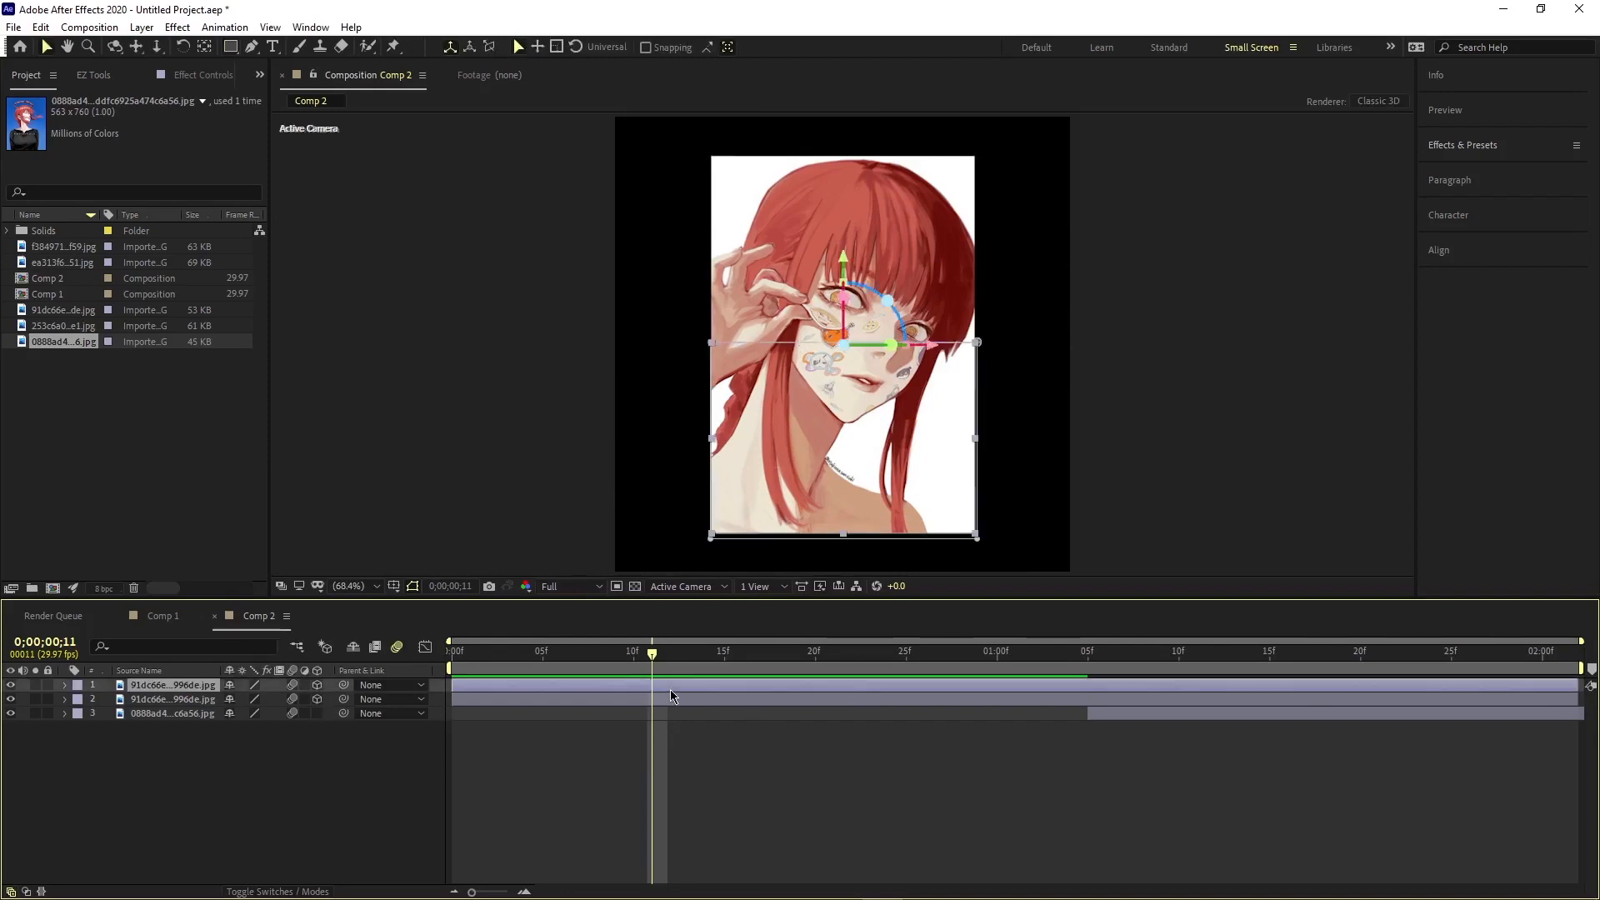
key("r")
left_click(701, 757)
key("r")
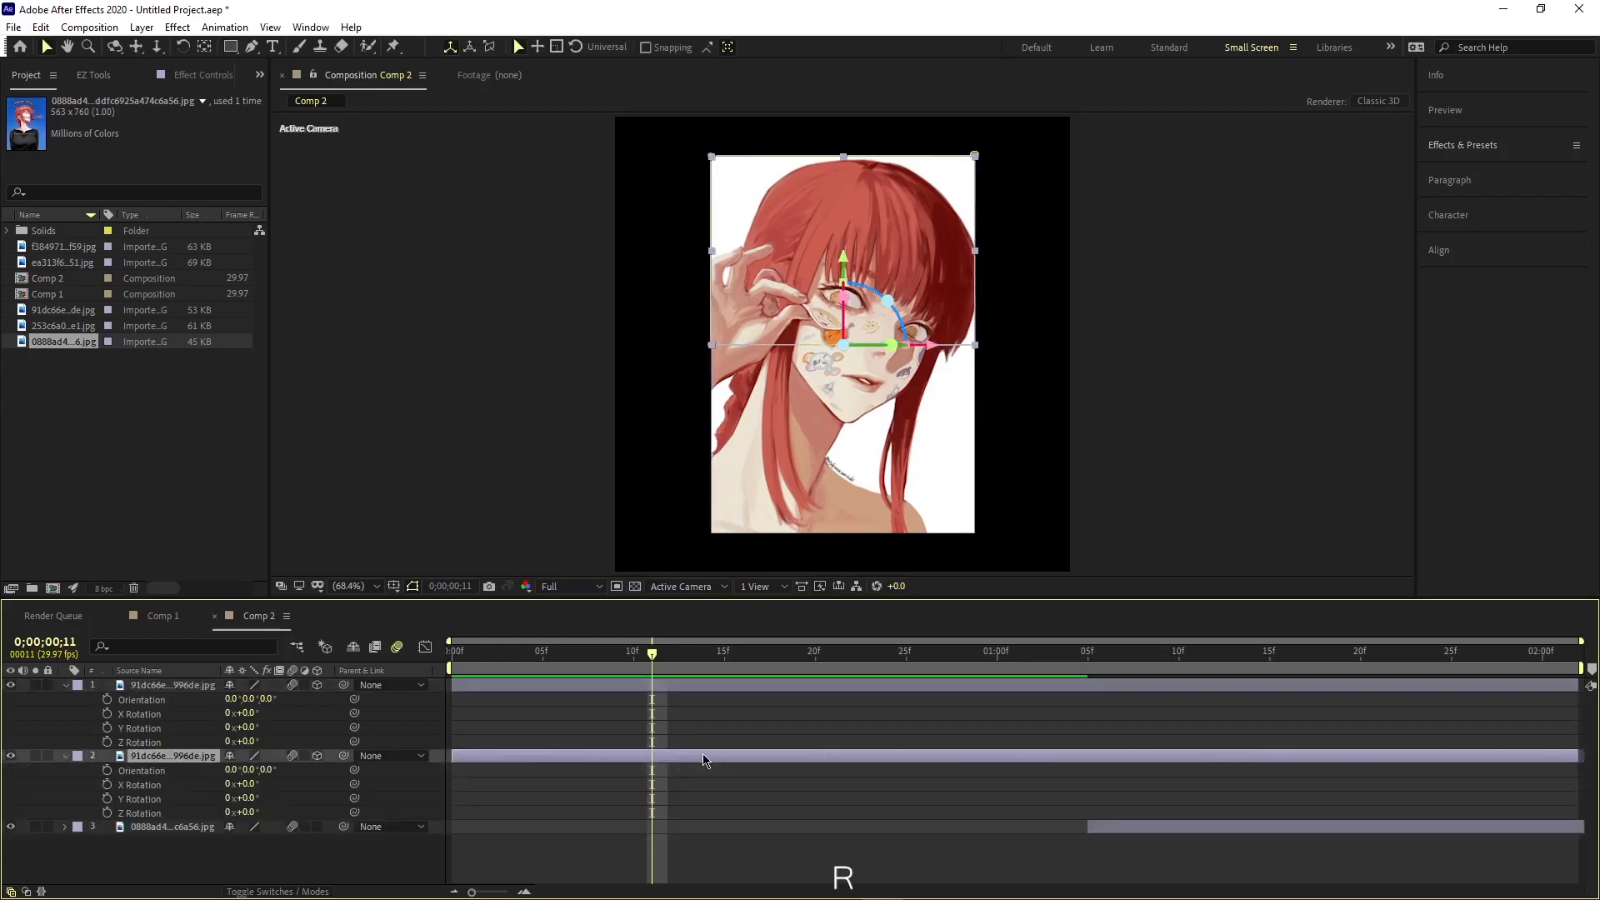
Step: Start keyframing Y Rotation on both masked copies at 0;00;00;11, with the value at 0°
mouse_move(668, 675)
left_mouse_down()
mouse_move(461, 677)
mouse_move(787, 666)
mouse_move(452, 660)
mouse_move(409, 676)
mouse_move(739, 662)
mouse_move(652, 664)
left_mouse_up()
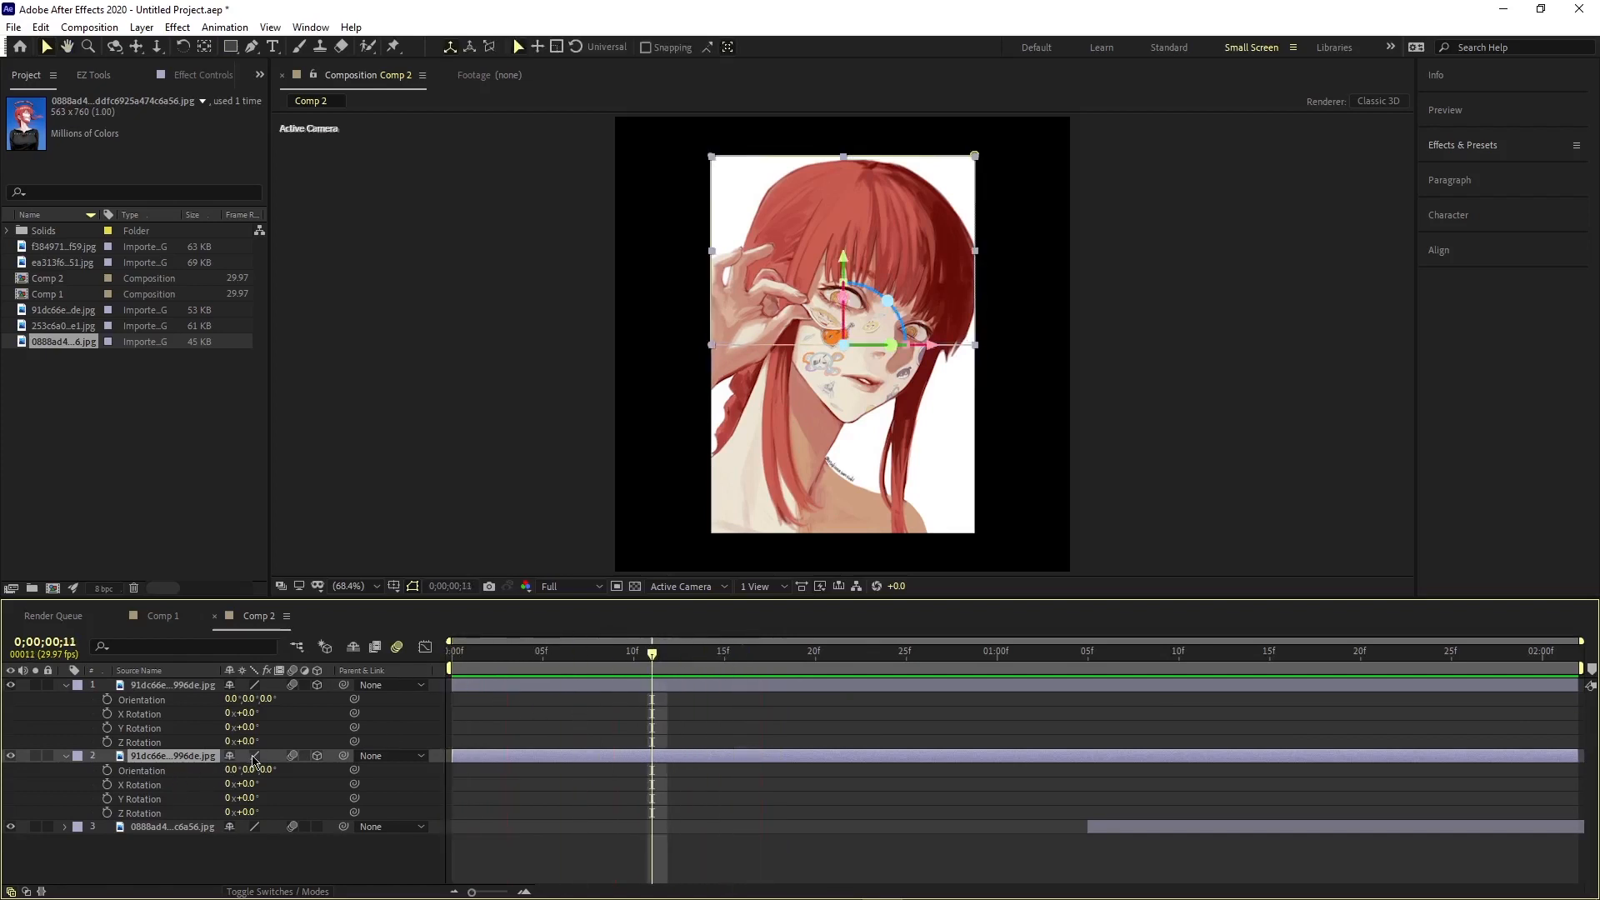
left_click_drag(247, 727, 282, 732)
key("ctrl+z")
left_click(107, 727)
left_click(106, 798)
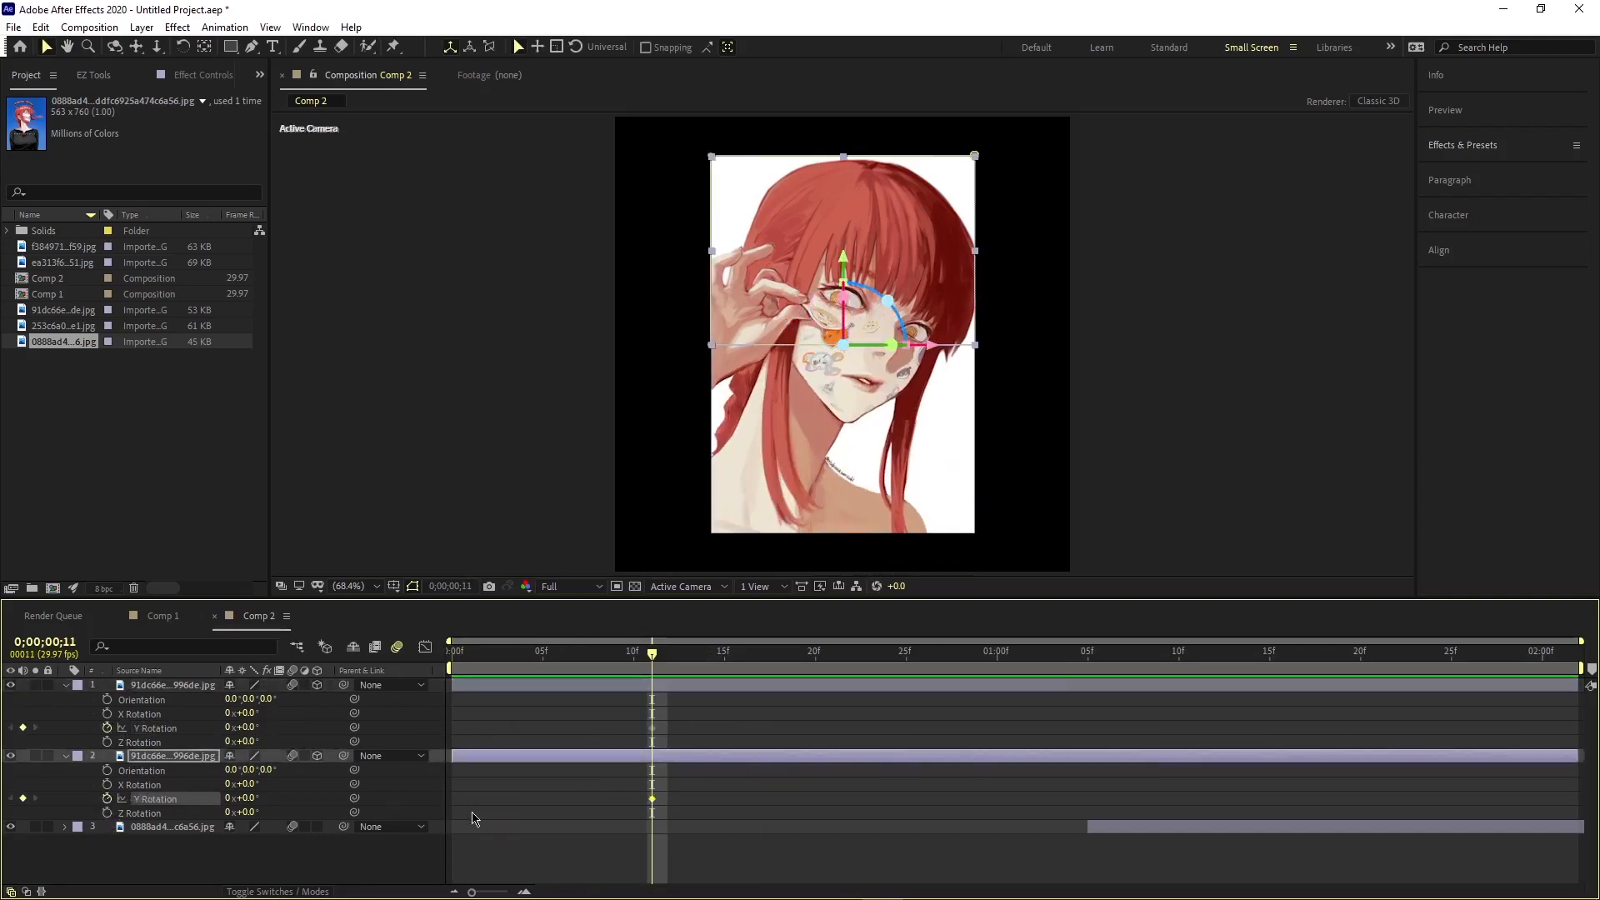
Step: Preview the composition and set the lower-half copy's Y Rotation to 90° at 0;00;00;28
key("Home")
key("space")
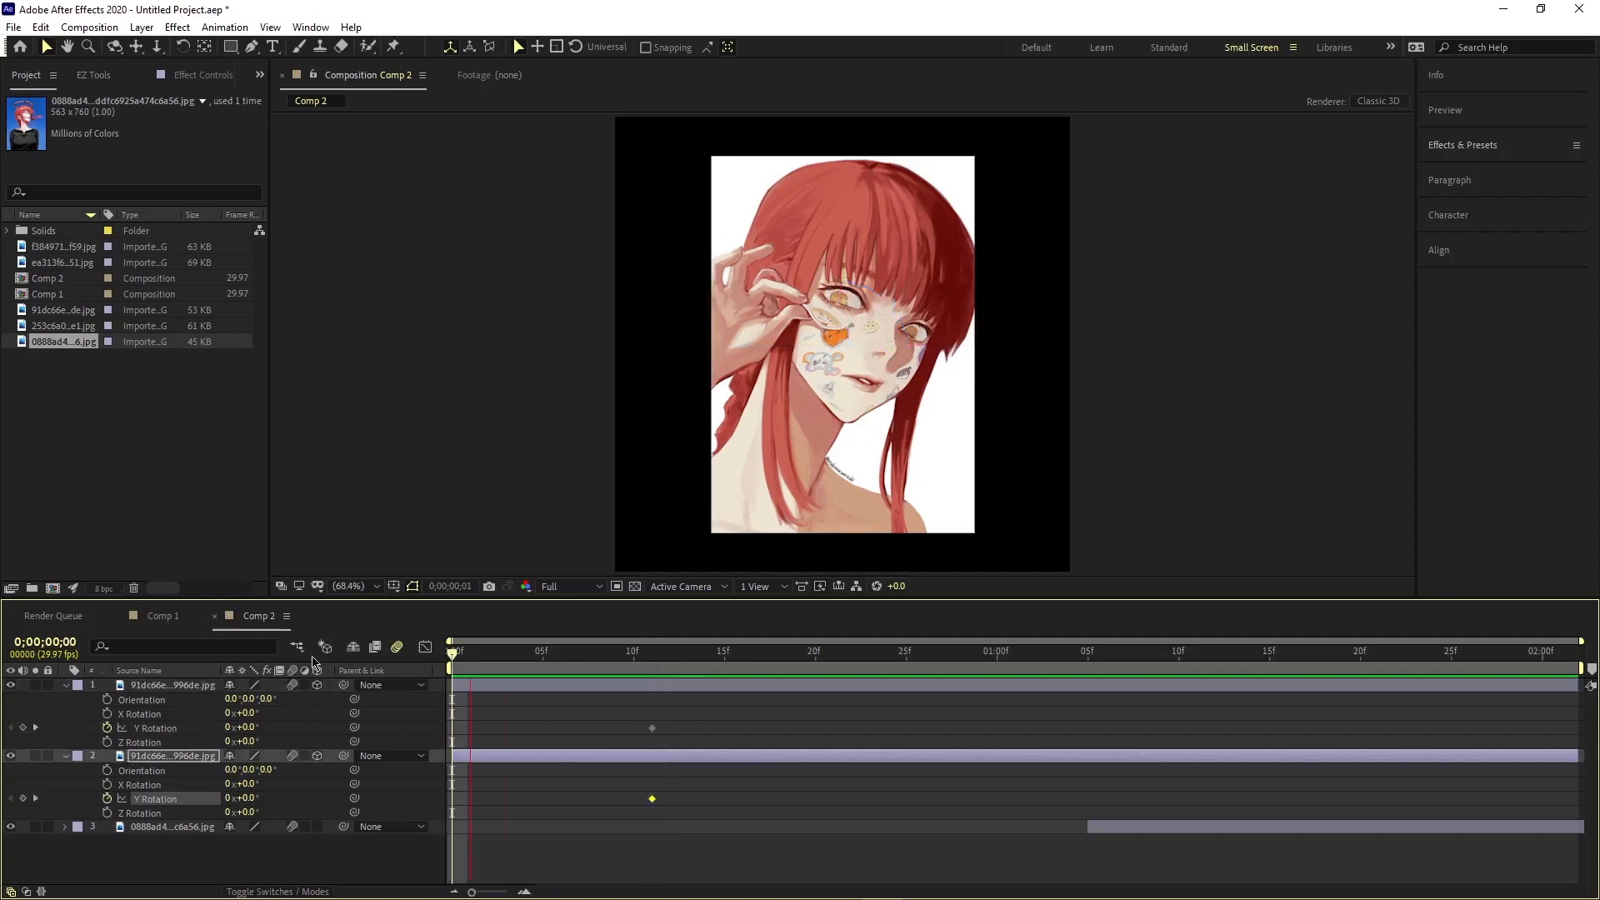
key("space")
mouse_move(961, 664)
left_mouse_down()
mouse_move(926, 669)
mouse_move(961, 681)
left_mouse_up()
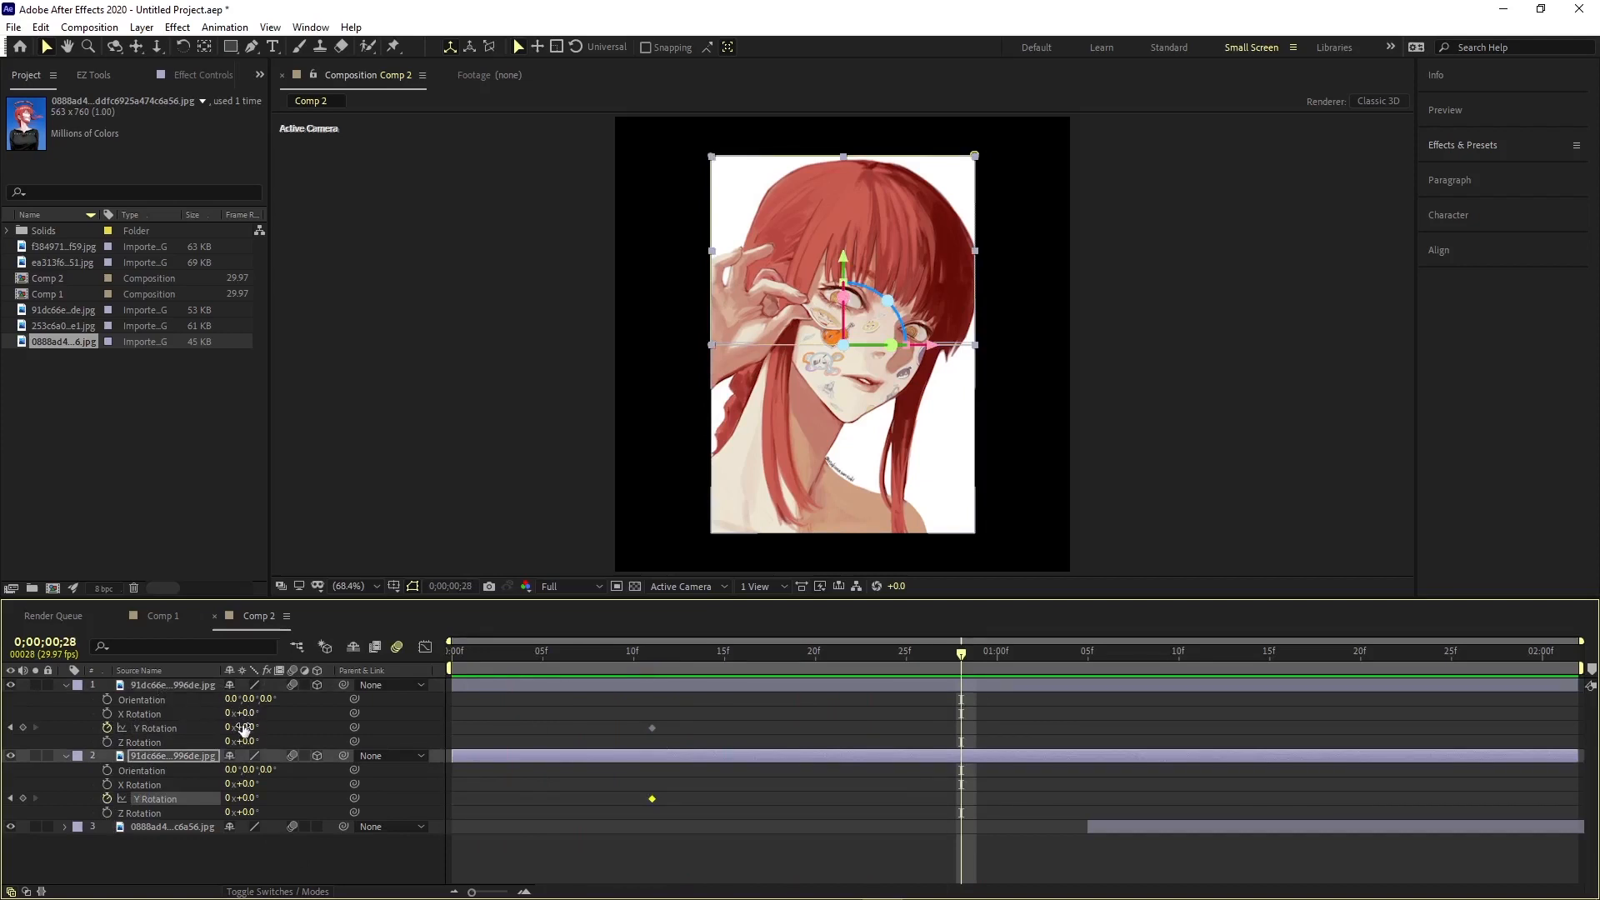
left_click(634, 688)
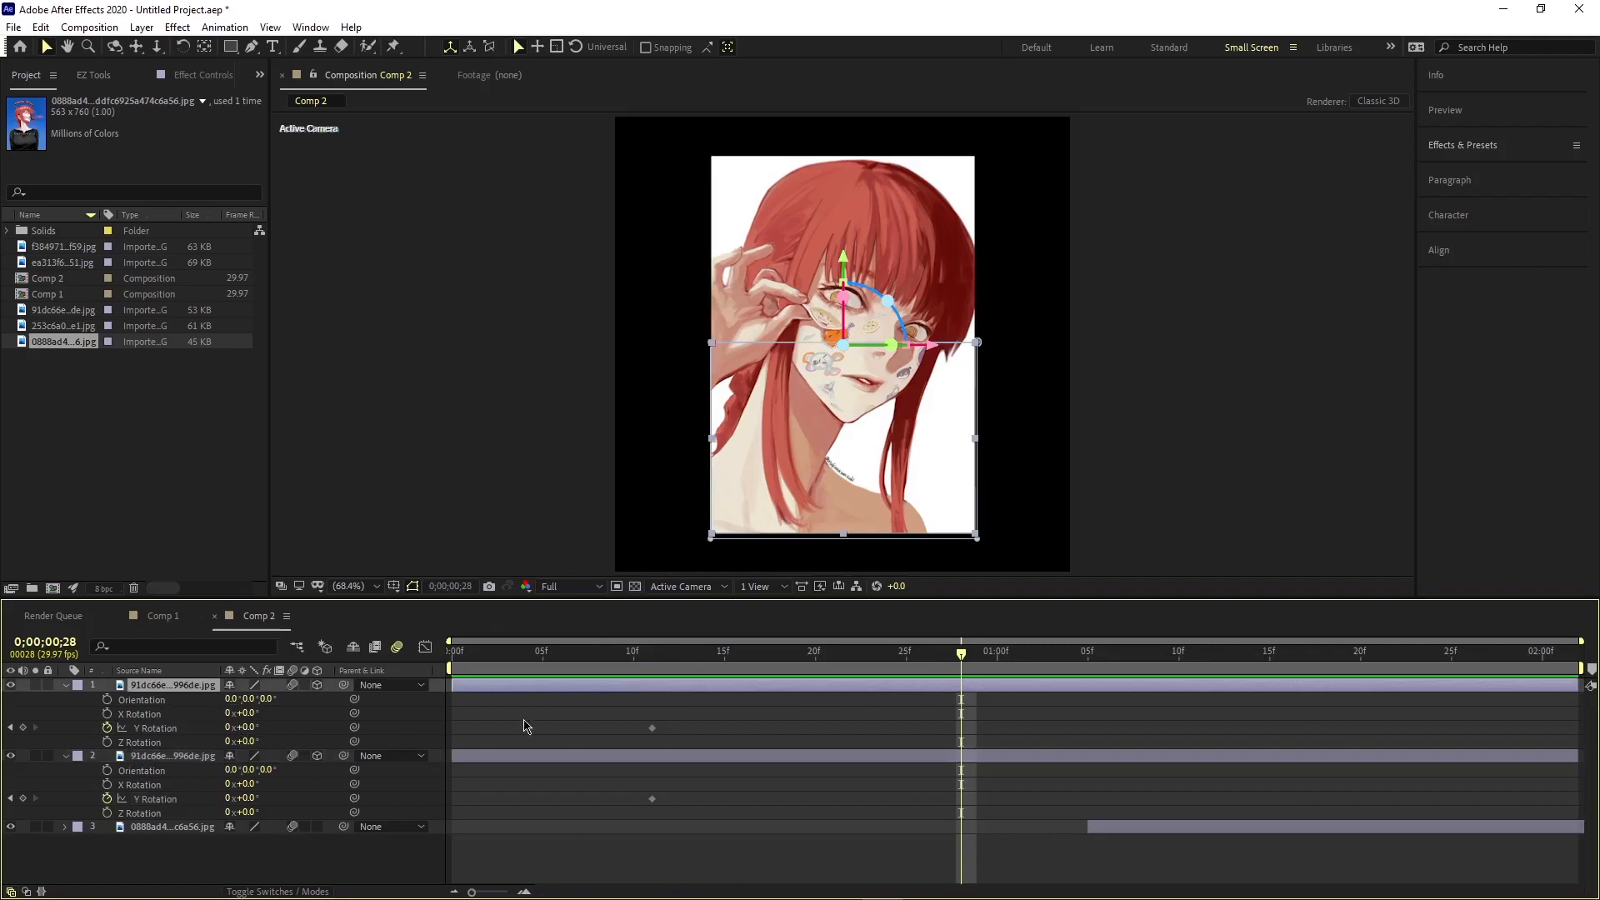
left_click(246, 727)
key("Return")
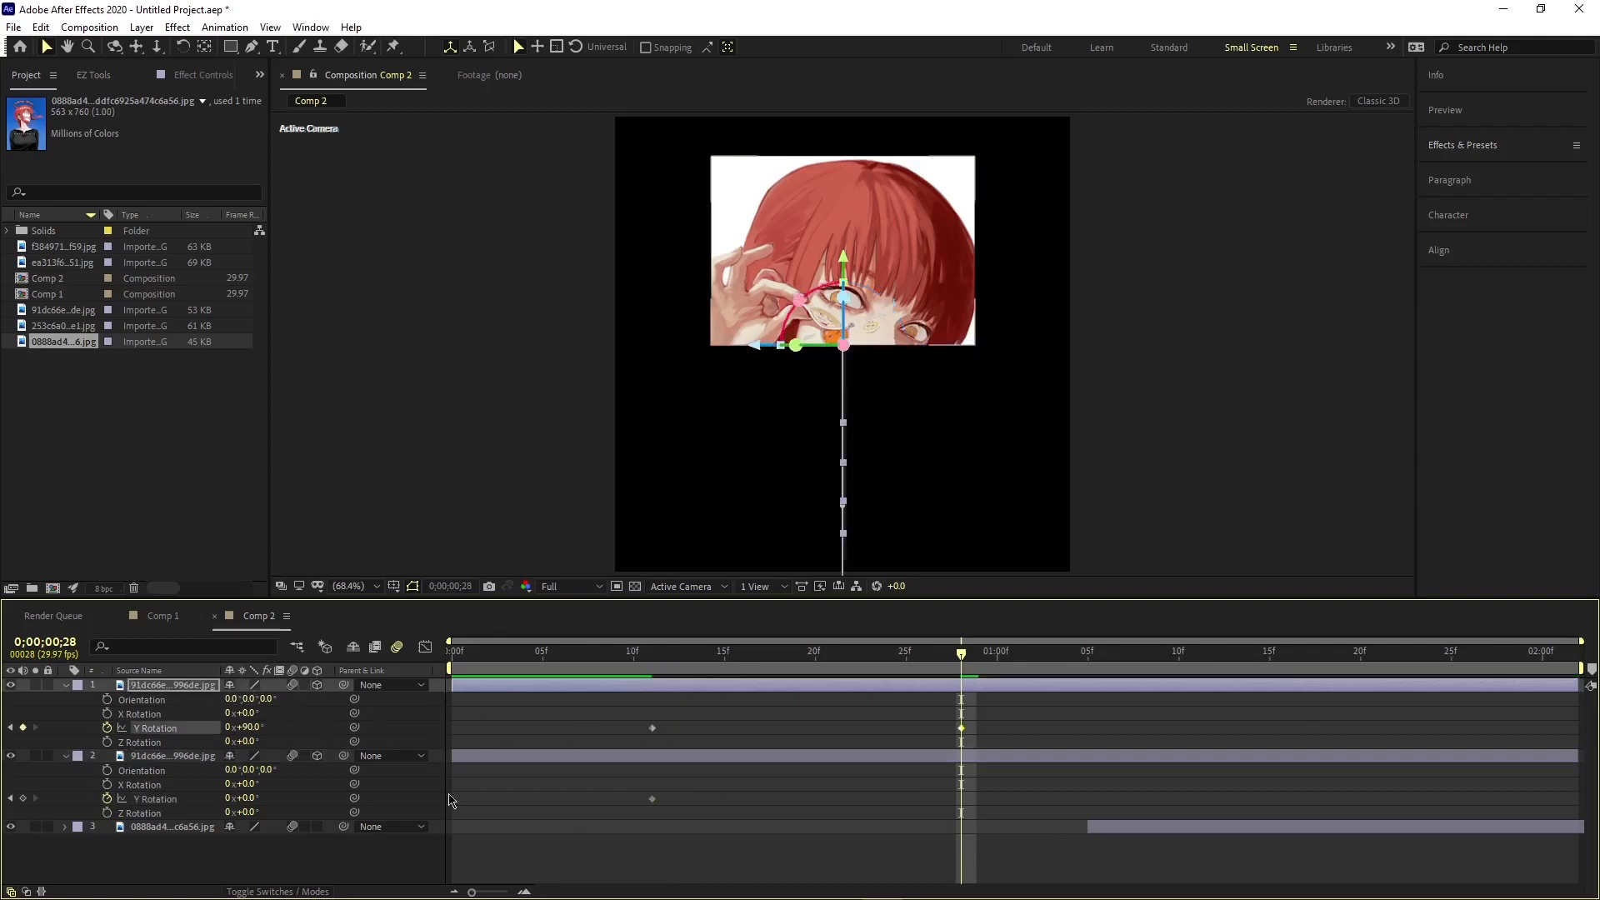
Step: Set the upper-half 91dc66e copy's Y Rotation to -90° at 0;00;00;28 and preview the composition
left_click(953, 762)
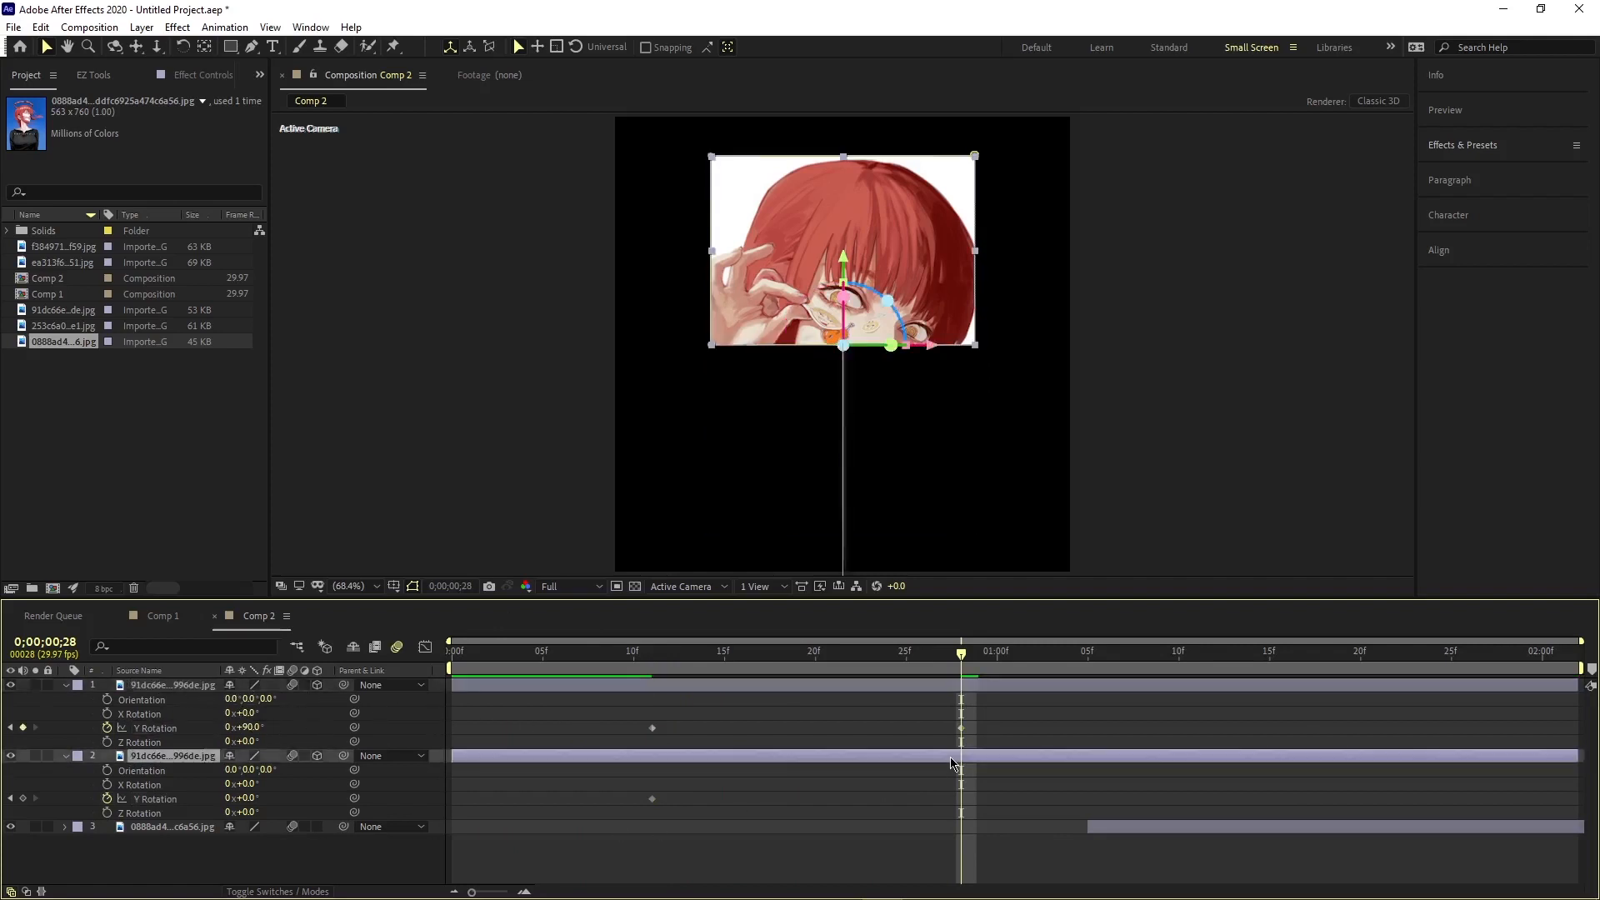
left_click(248, 798)
key("Return")
key("space")
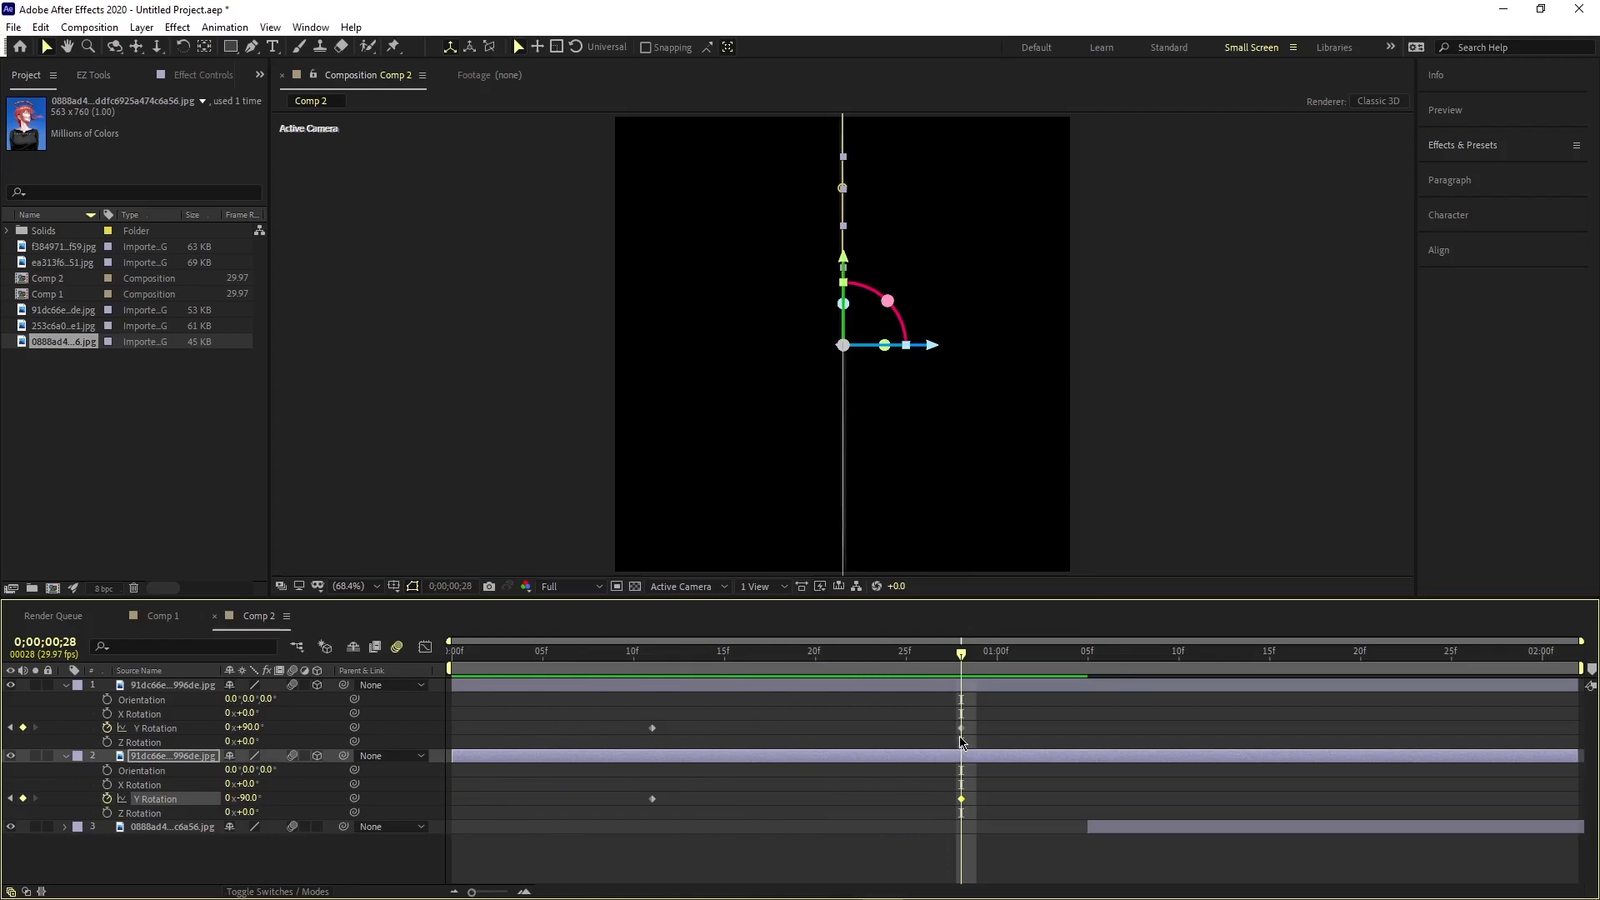
Step: Split both 91dc66e copies at 0;00;00;28, delete the parts after that frame and preview the rotation from the start
key("ctrl+shift+d")
left_click(1008, 689)
key("ctrl+shift+d")
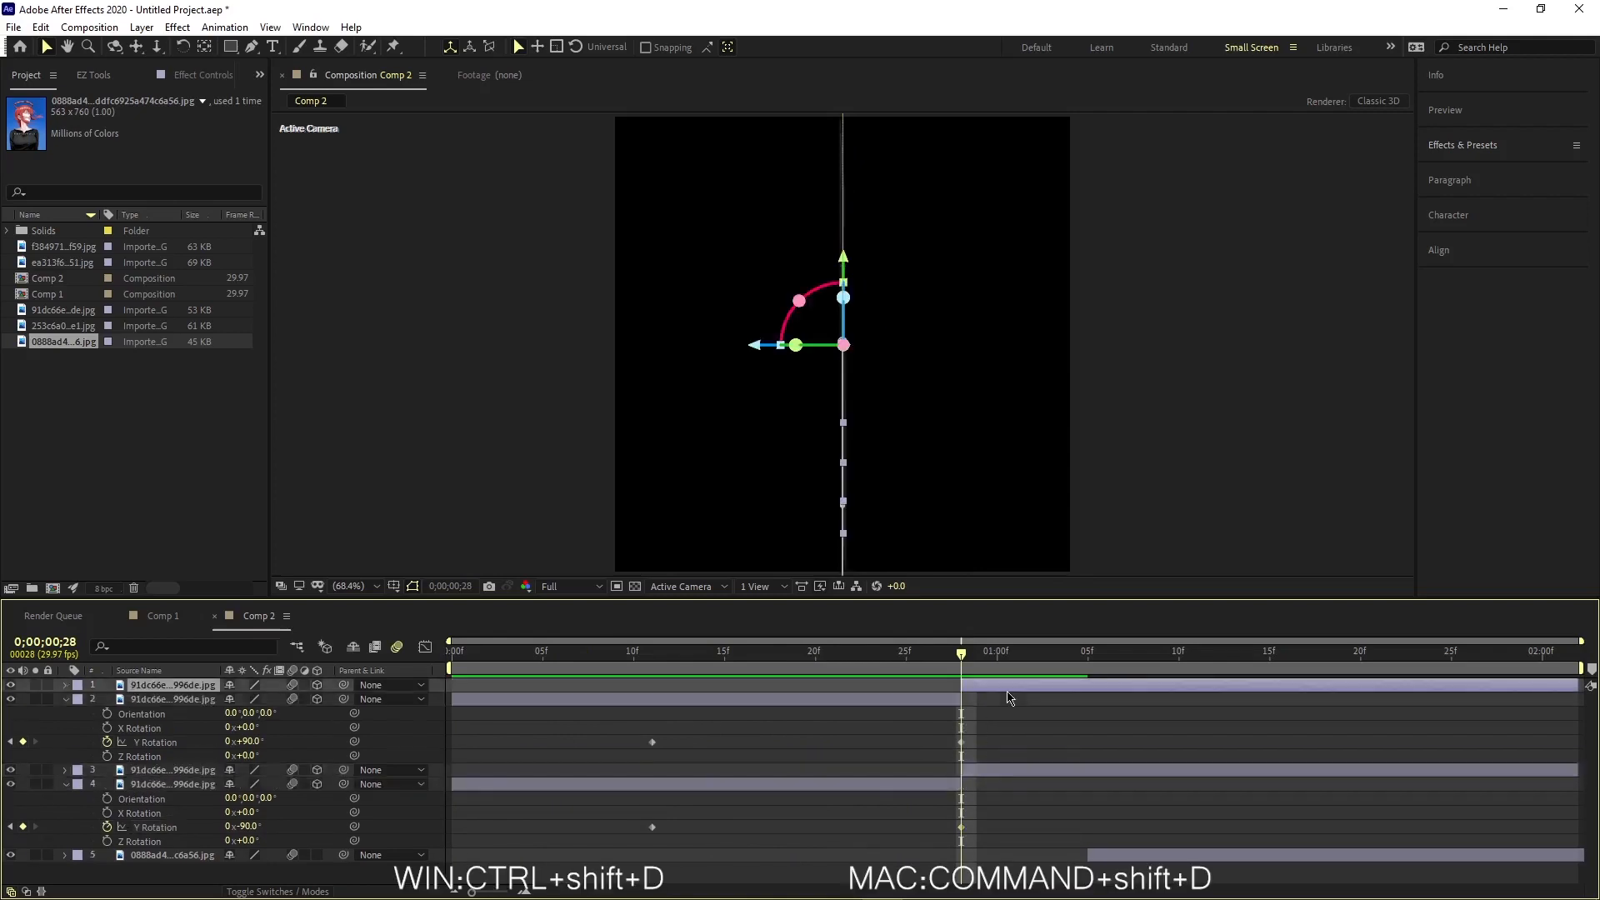
key("Delete")
left_click(1004, 755)
key("Delete")
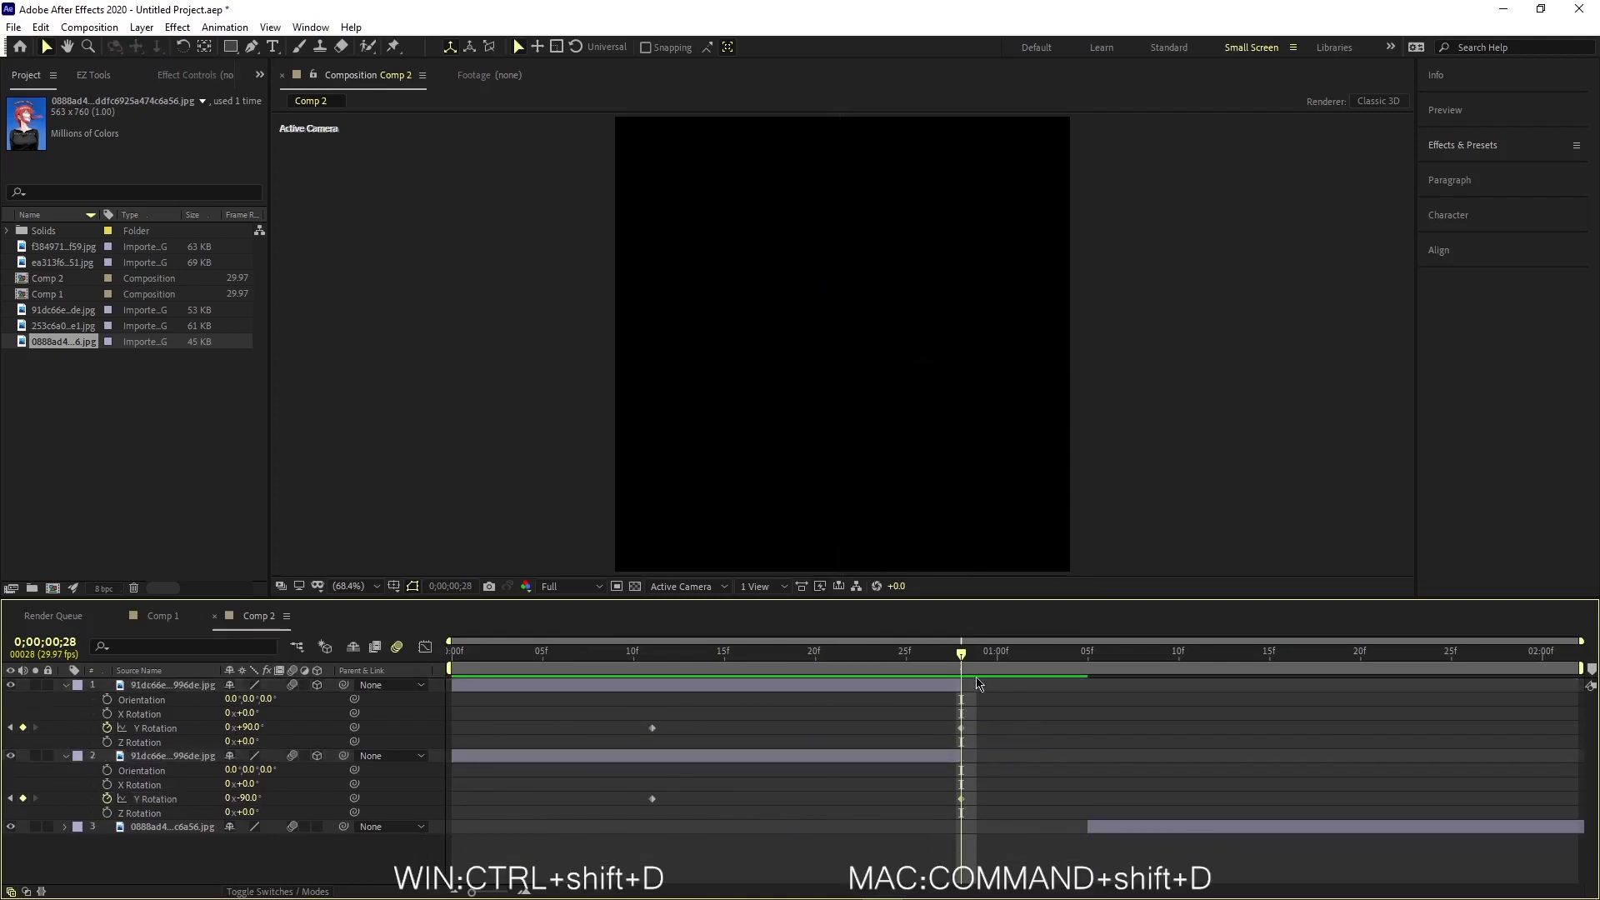
key("Home")
key("space")
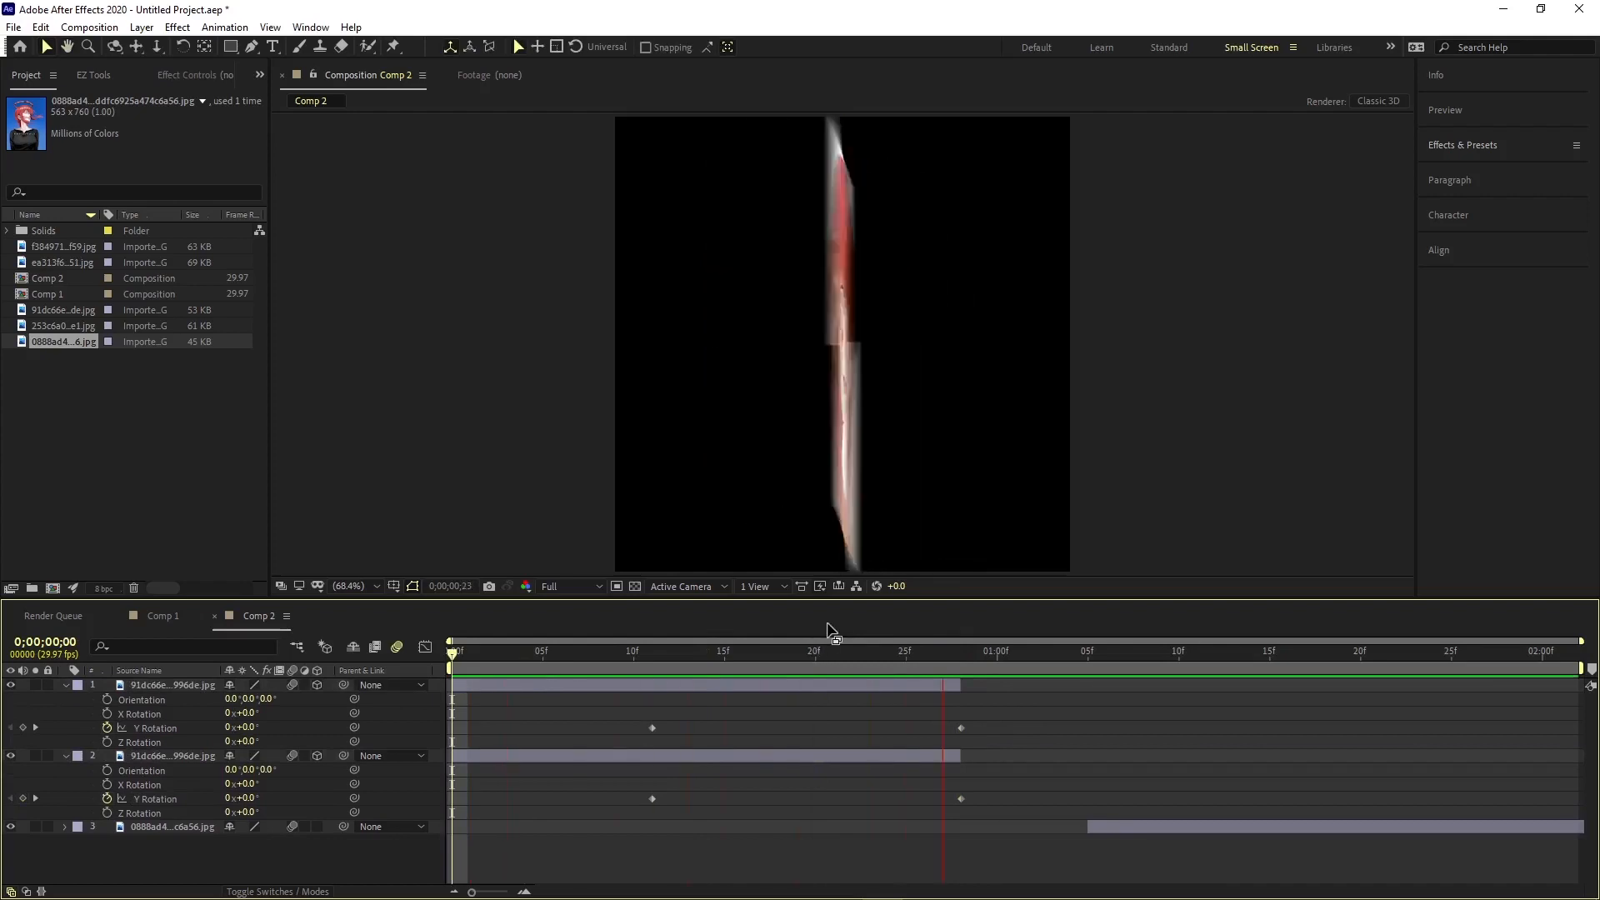
key("space")
Step: Apply Easy Ease to the Y Rotation keyframes of both 91dc66e copies
left_click_drag(1013, 722, 642, 864)
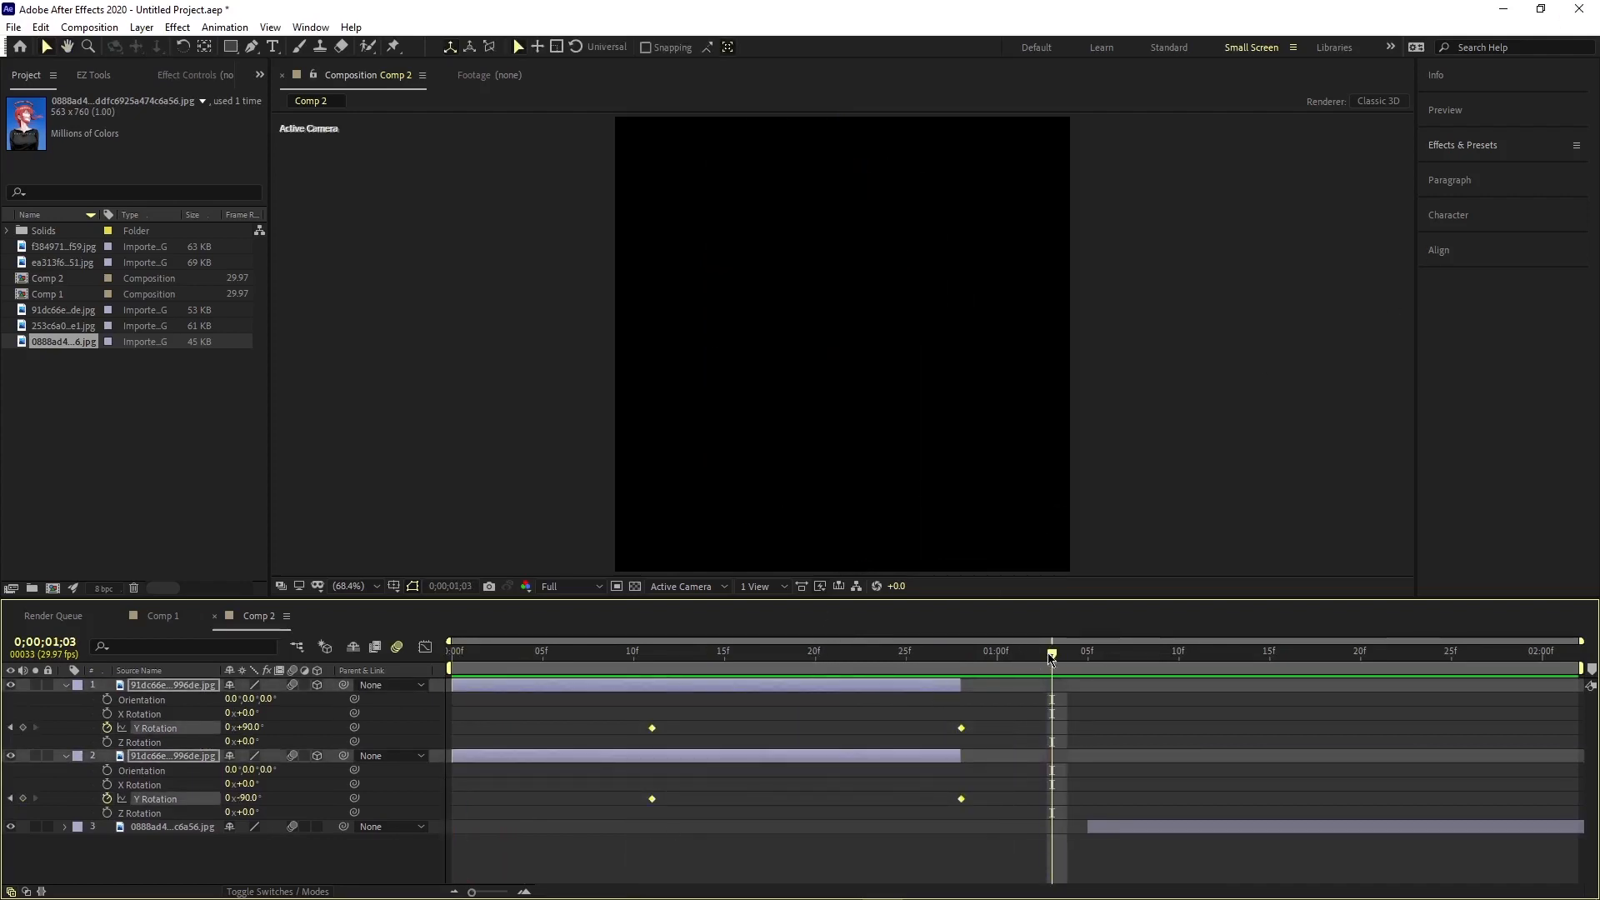
key("space")
key("F9")
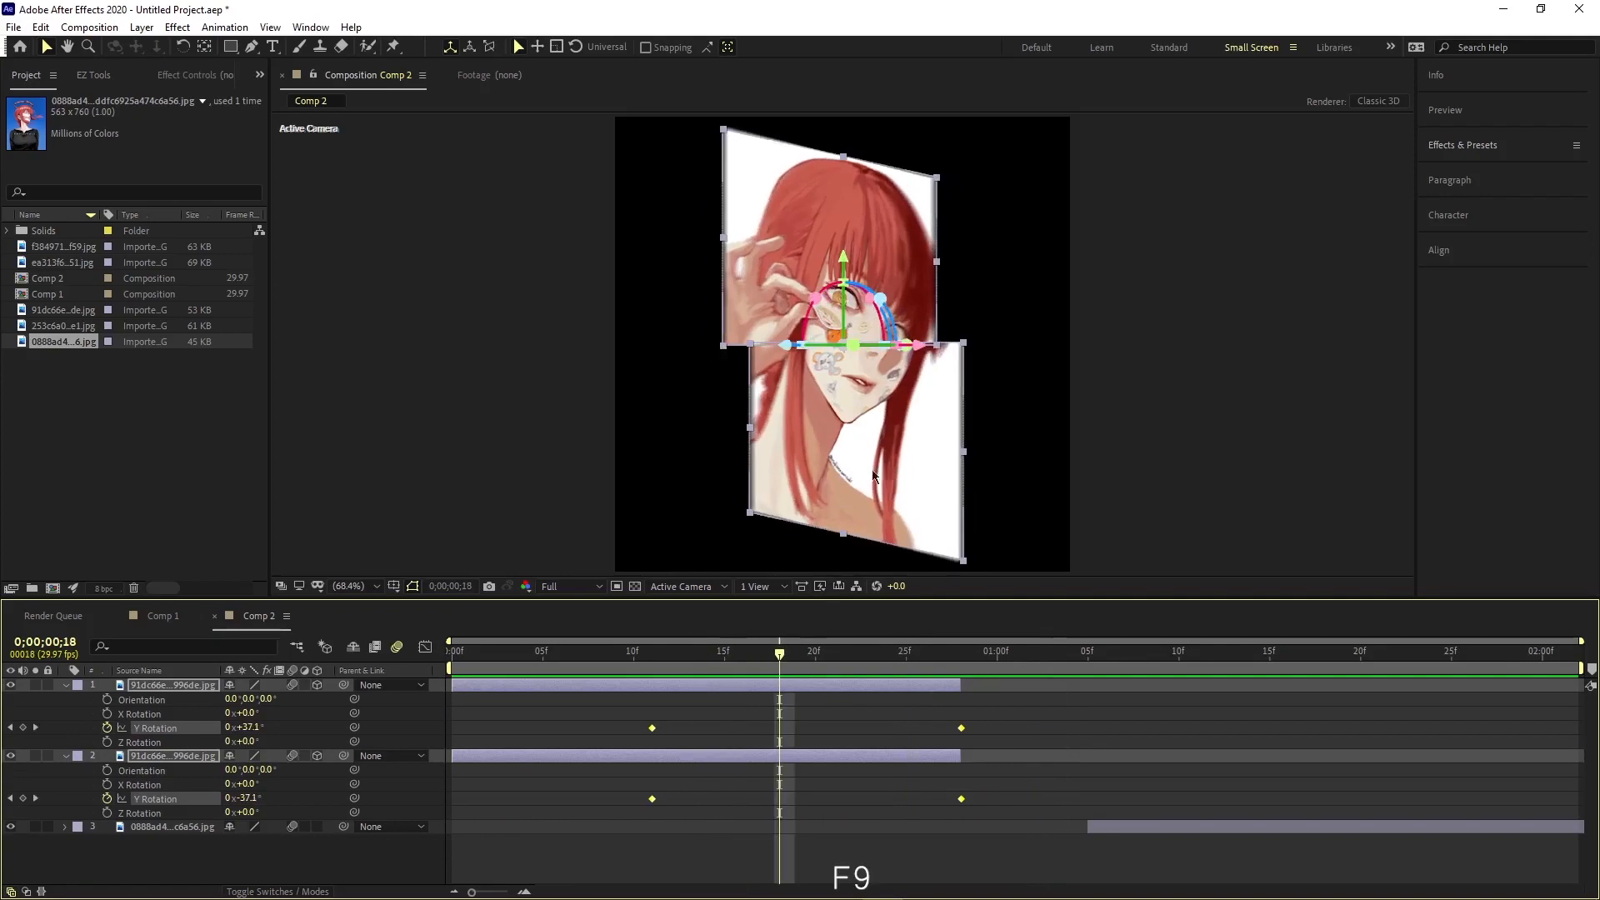
left_click(498, 710)
Step: Reshape the lower-half copy's Y Rotation speed graph to start slowly and peak sharply at the last keyframe
left_click_drag(1036, 732, 410, 691)
left_click(425, 647)
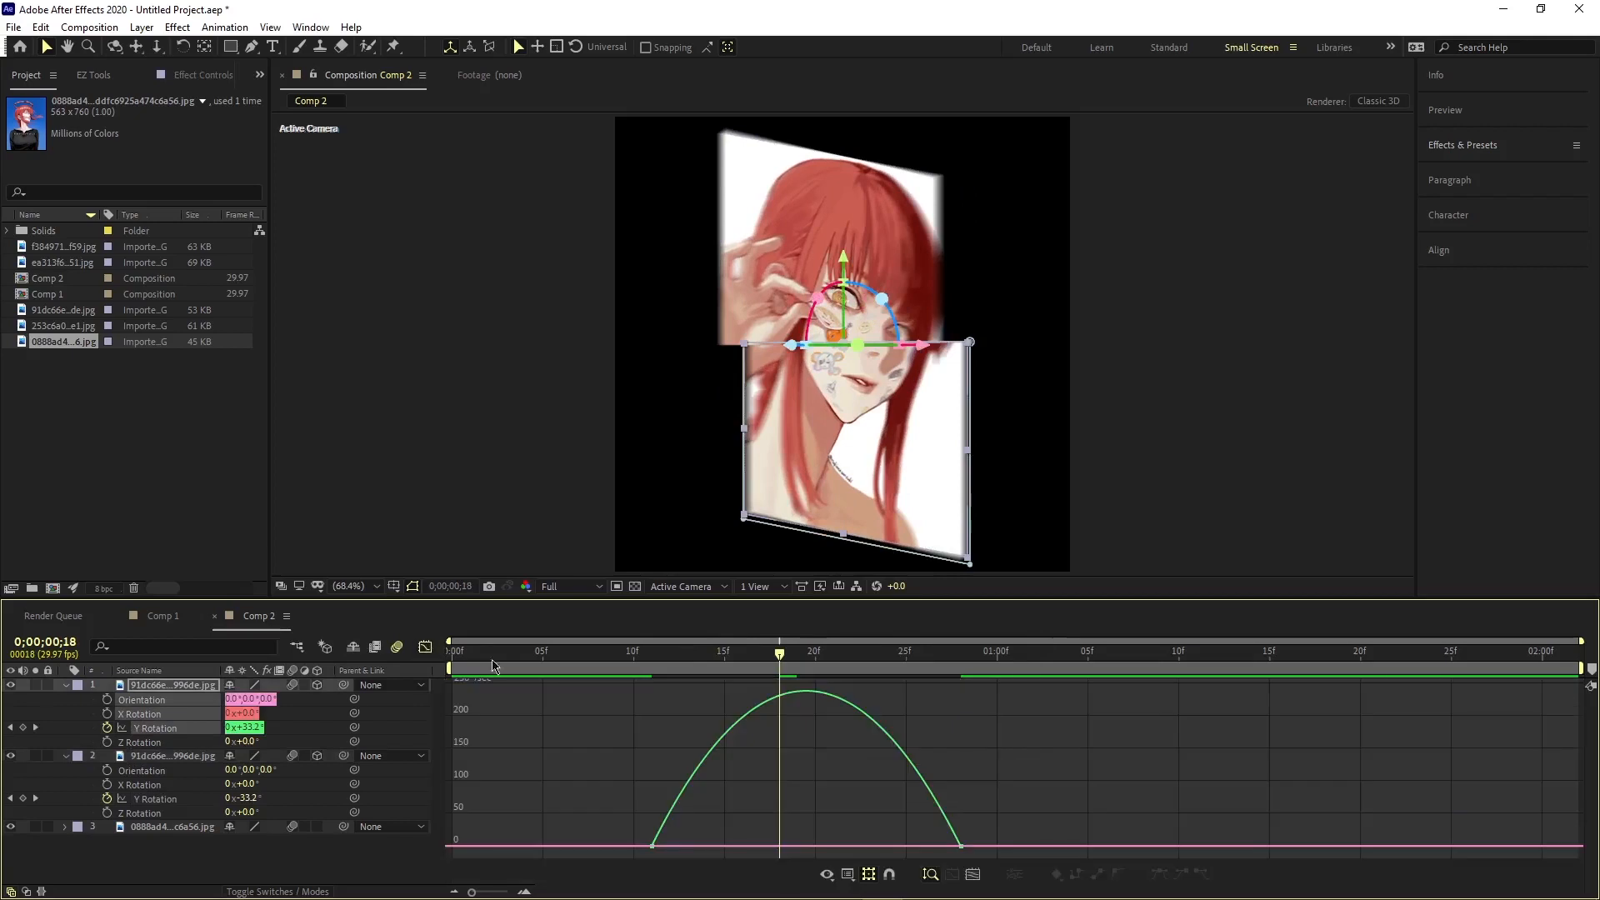
right_click(931, 834)
left_click(979, 688)
left_click(962, 848)
left_click_drag(958, 851, 983, 850)
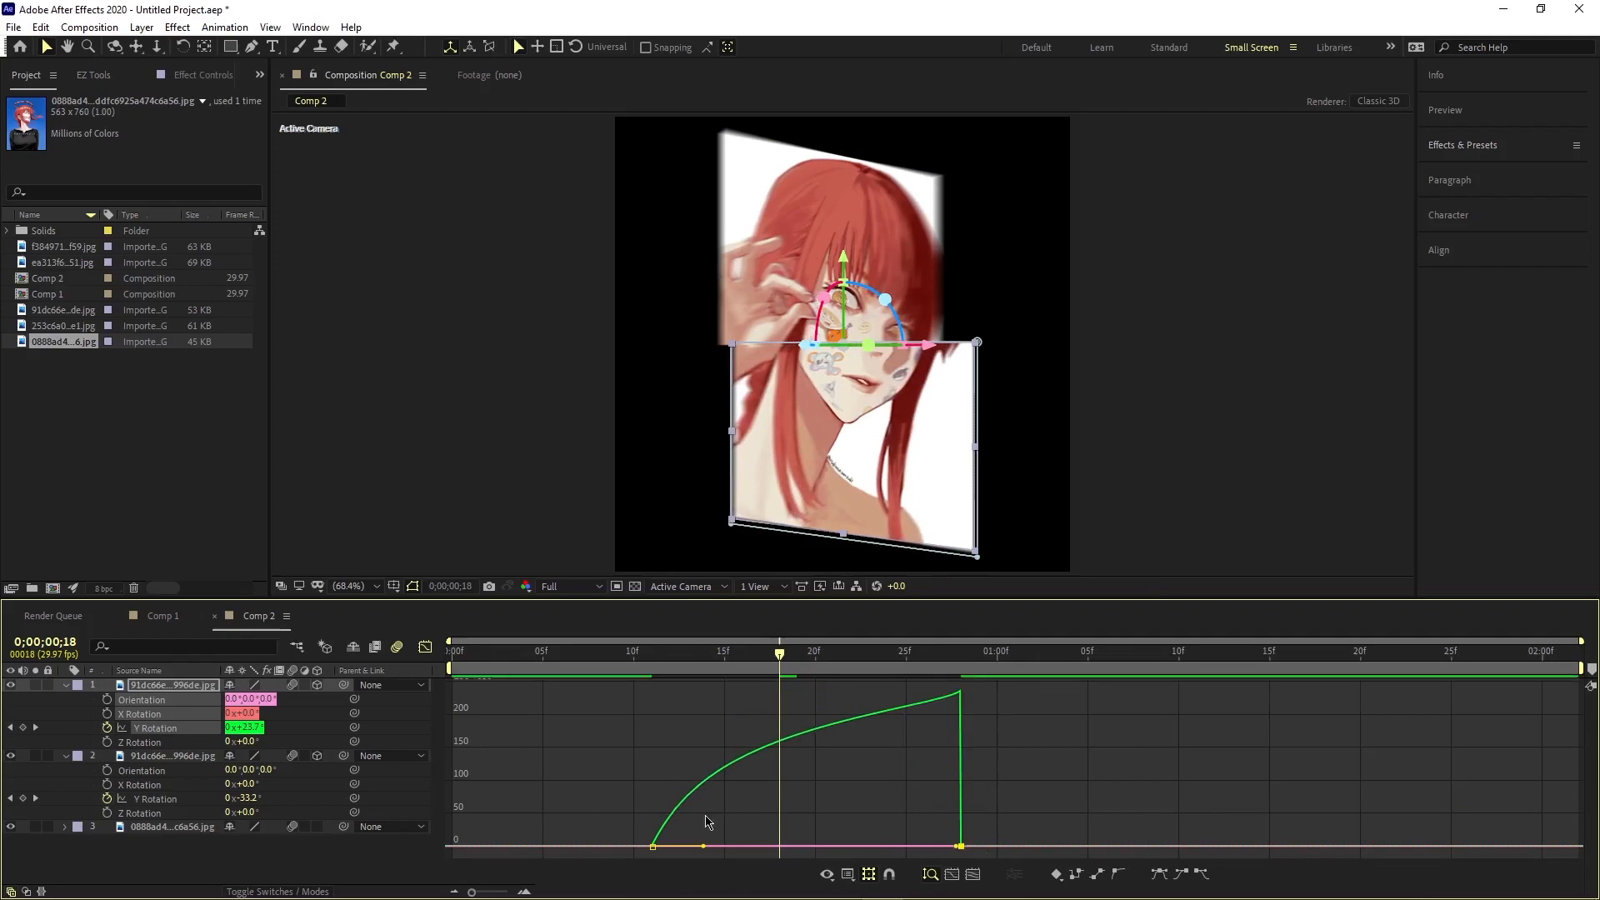
left_click_drag(704, 854, 820, 855)
left_click_drag(821, 853, 824, 853)
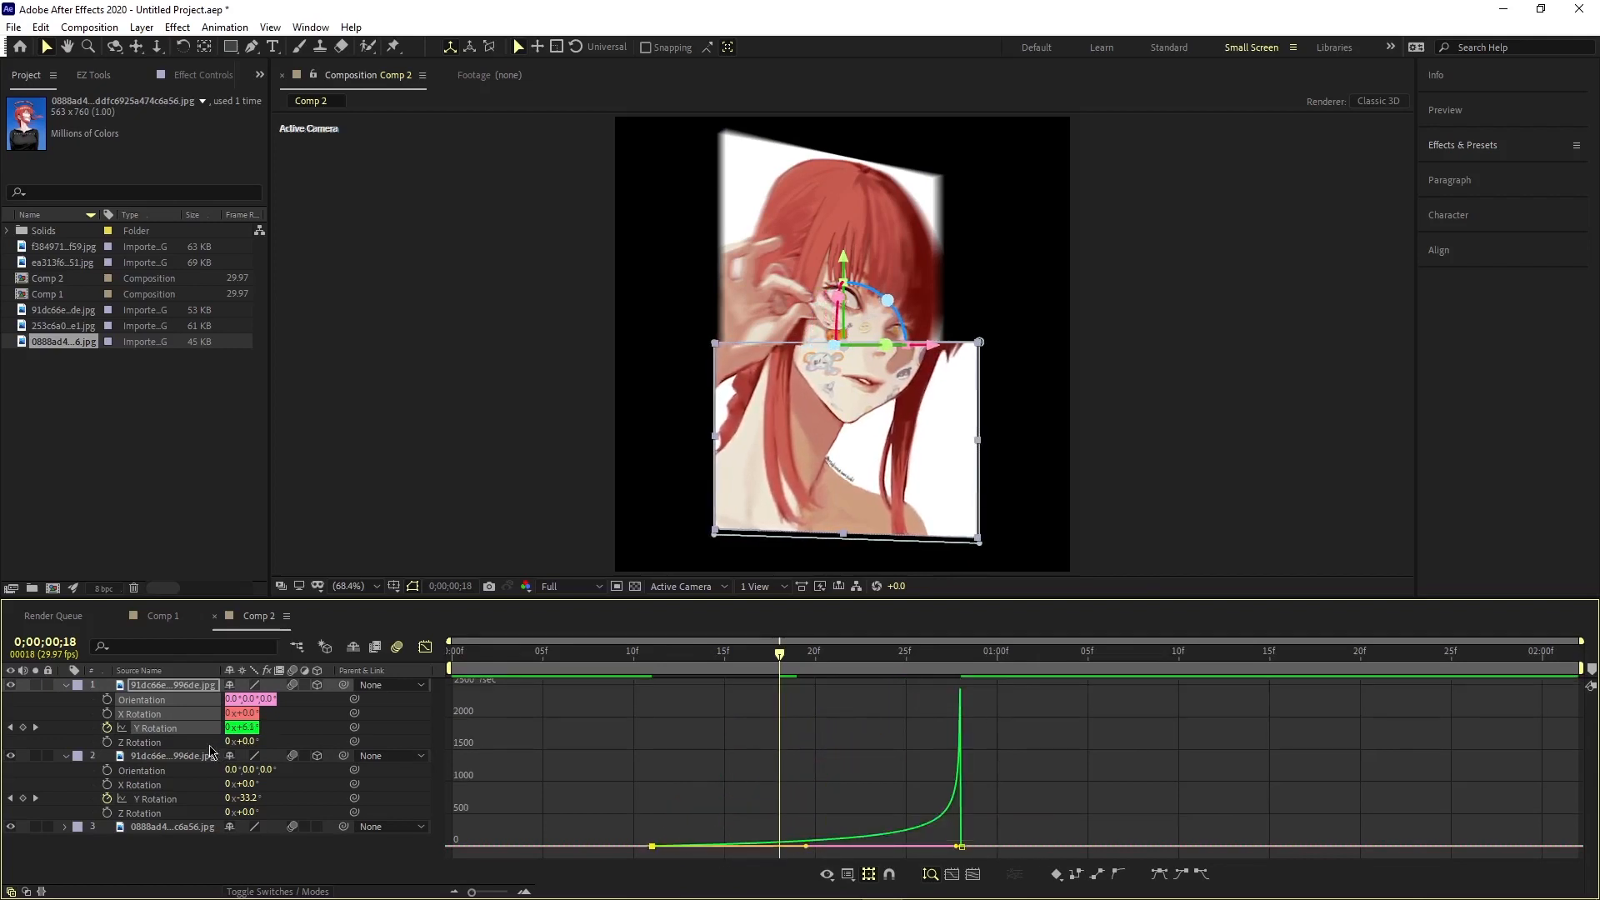
Step: Shape the upper-half copy's Y Rotation speed graph with the same sharp peak at the end, preview it and close the Graph Editor
left_click(161, 800)
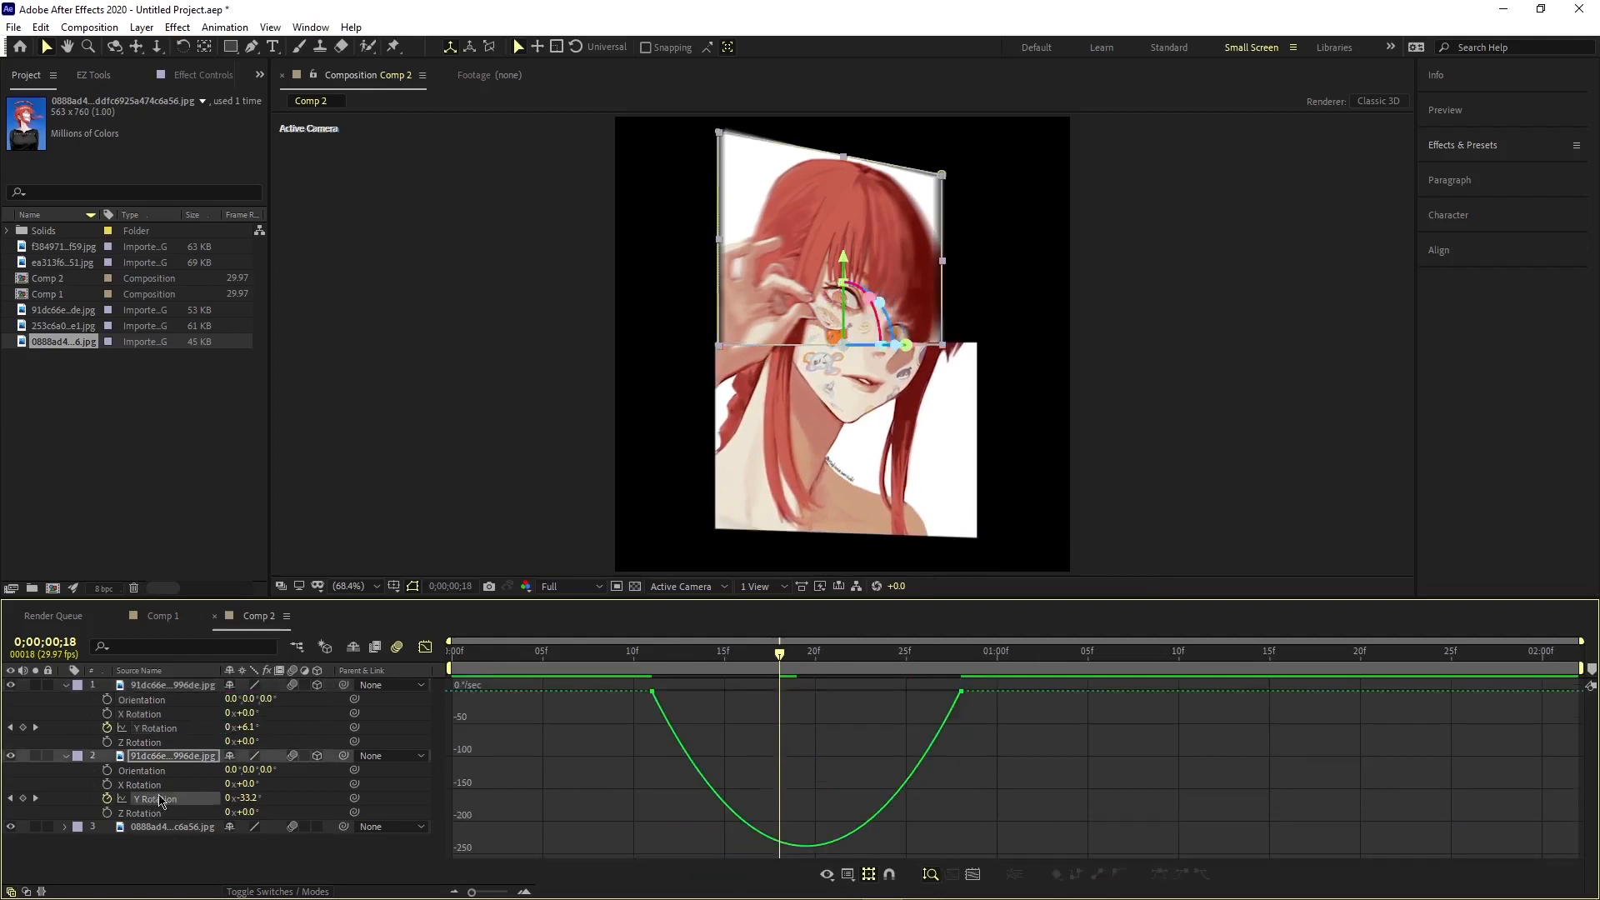
left_click(961, 691)
left_click_drag(910, 691, 973, 694)
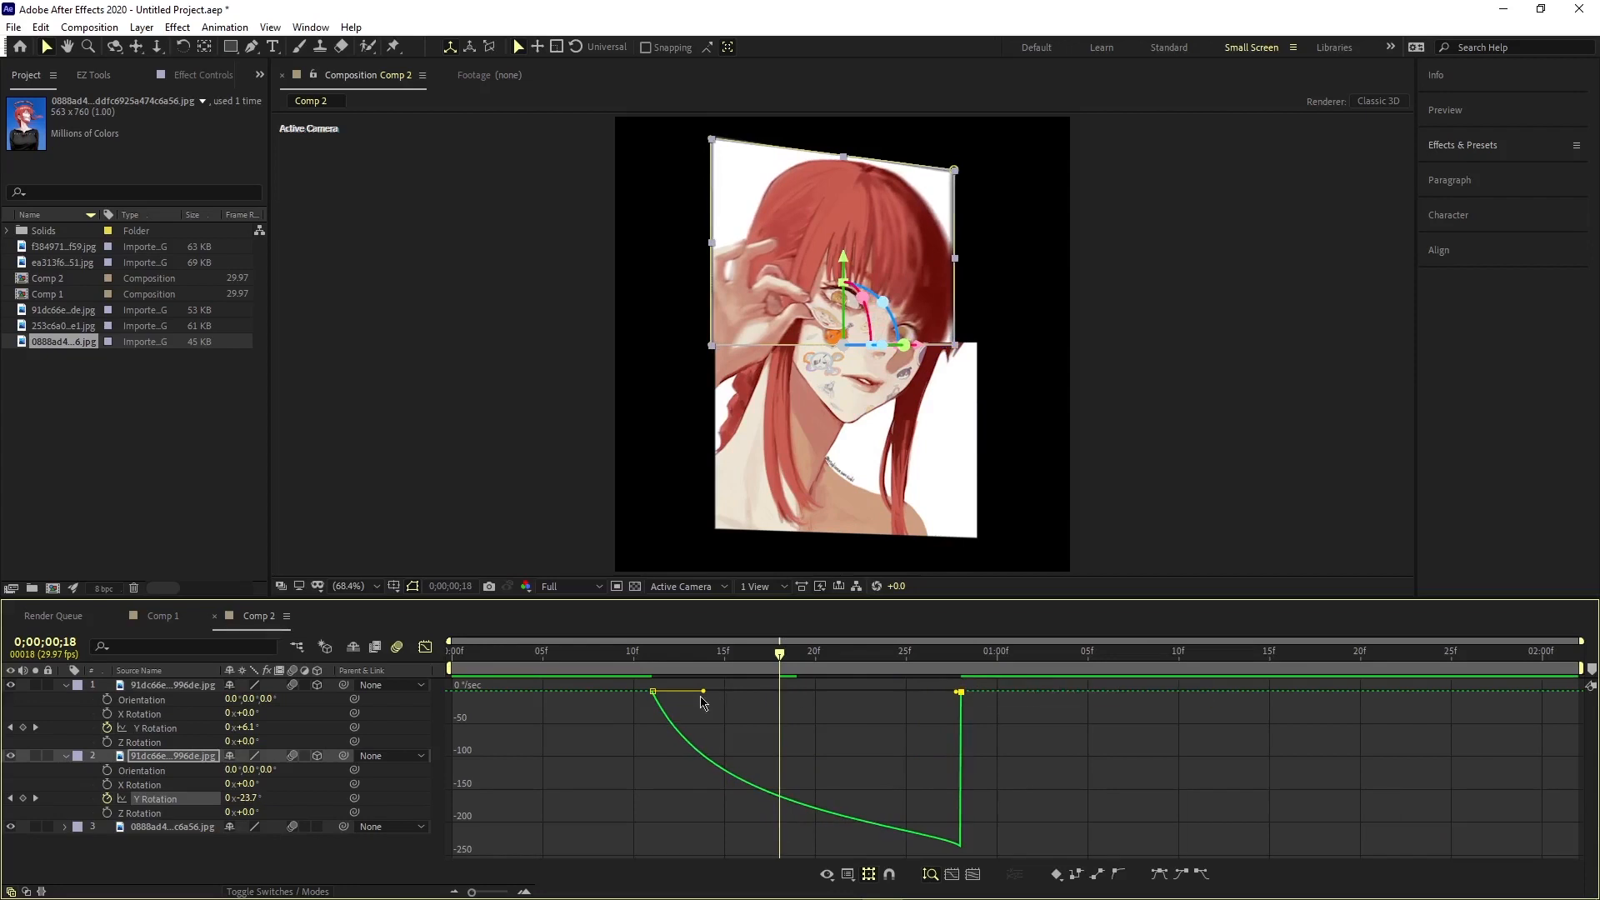
left_click_drag(702, 693, 662, 656)
key("space")
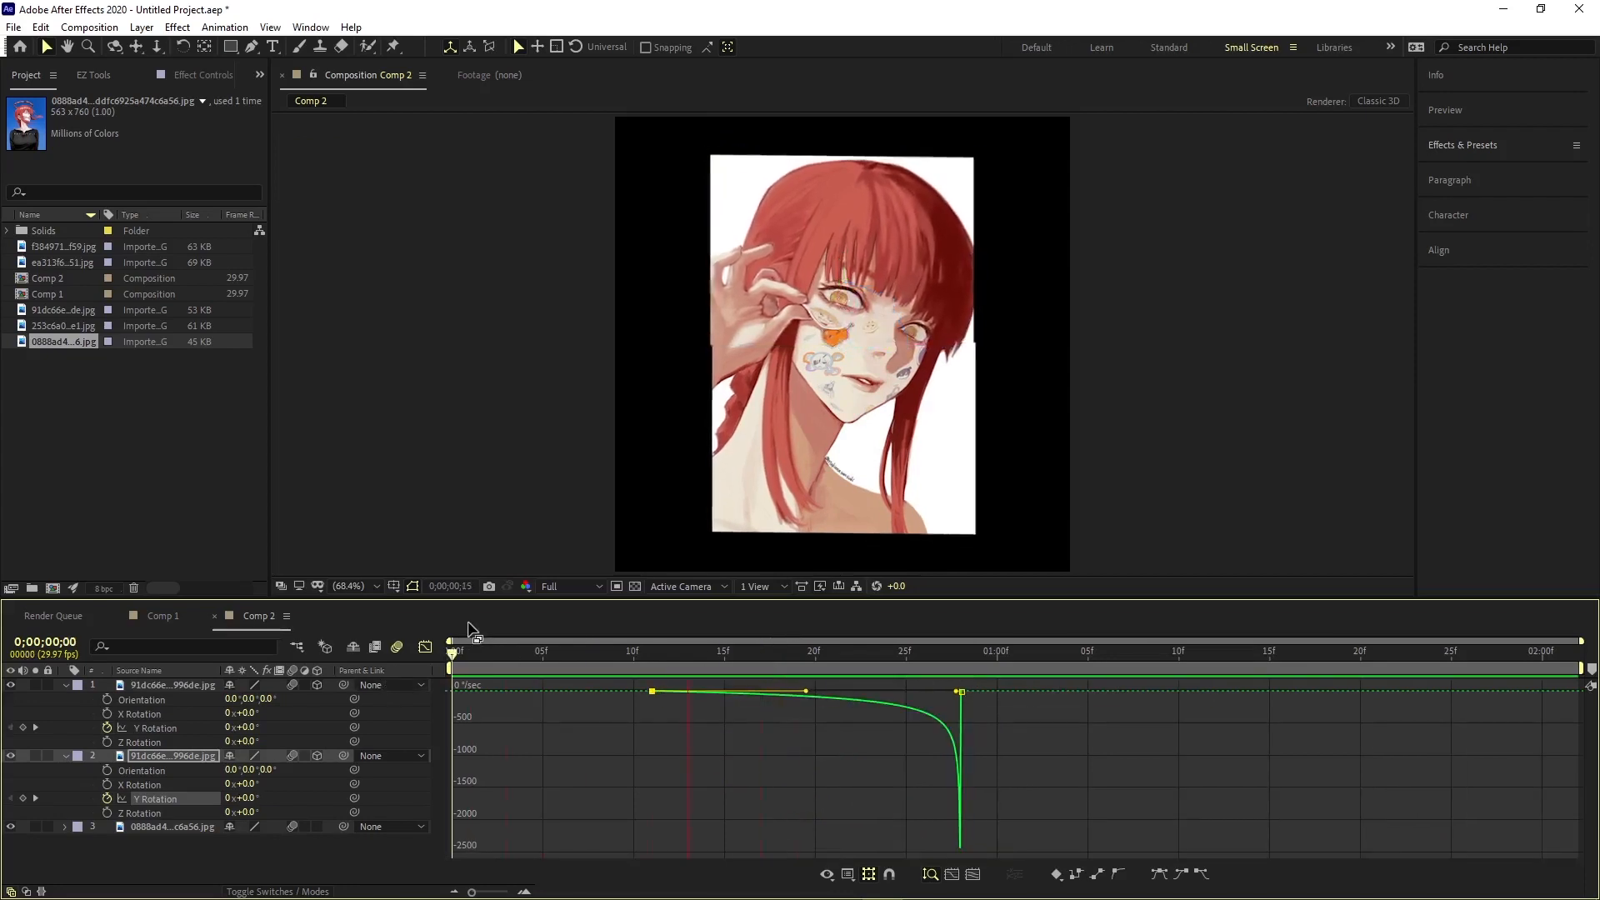
left_click(424, 648)
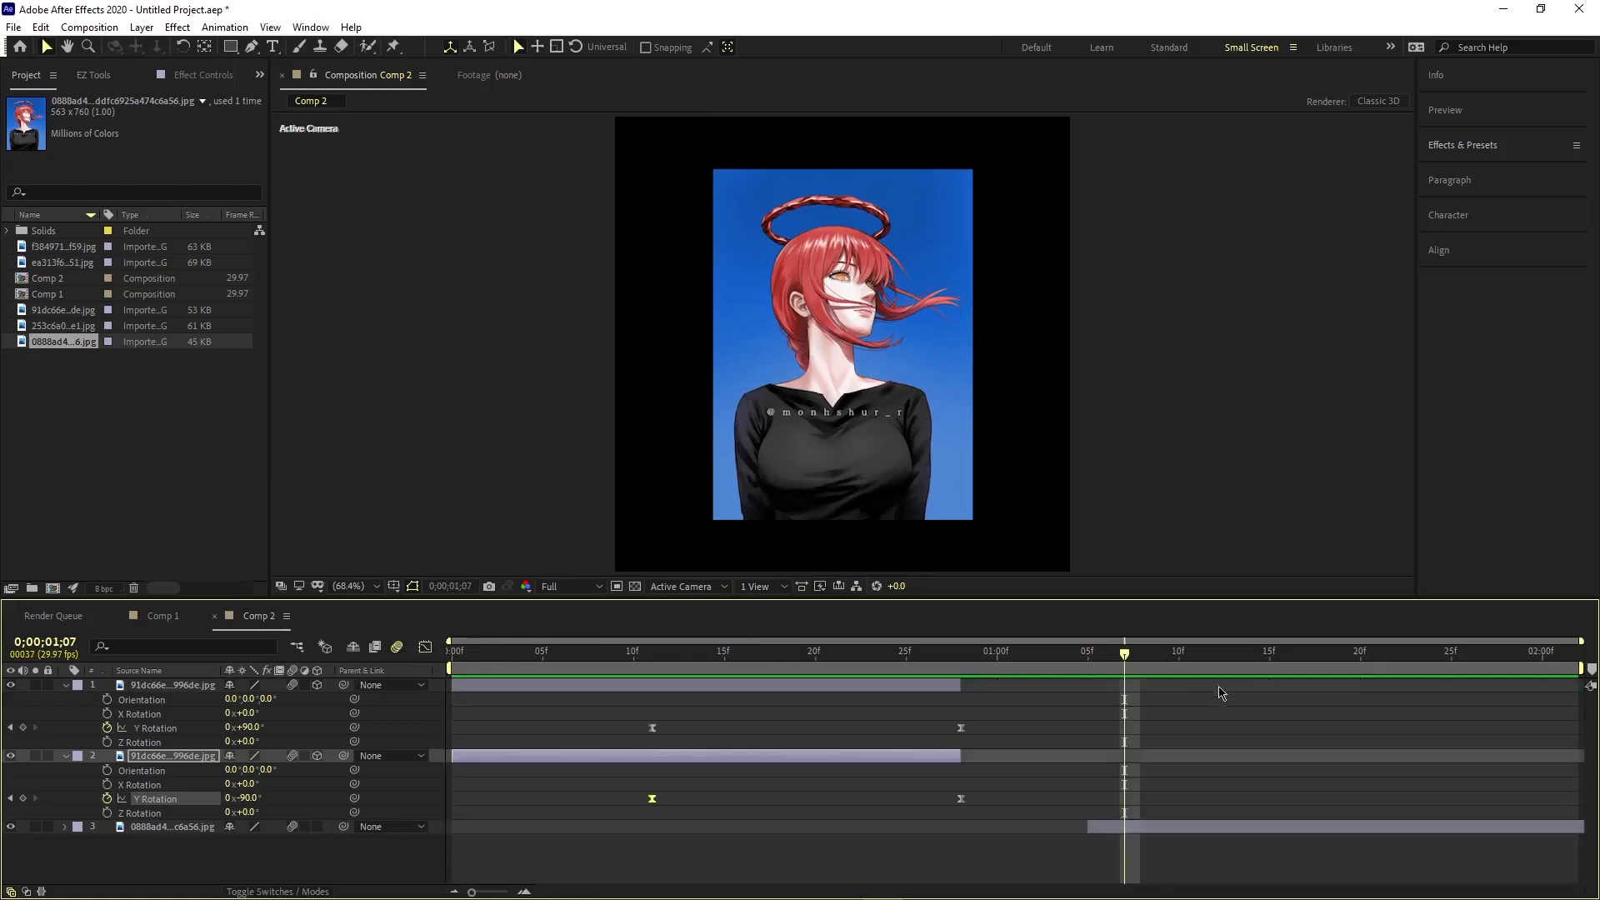
Step: Collapse the rotation properties of both 91dc66e copies and move the 0888ad4 layer to start at 0;00;00;28
left_click_drag(1114, 659, 960, 655)
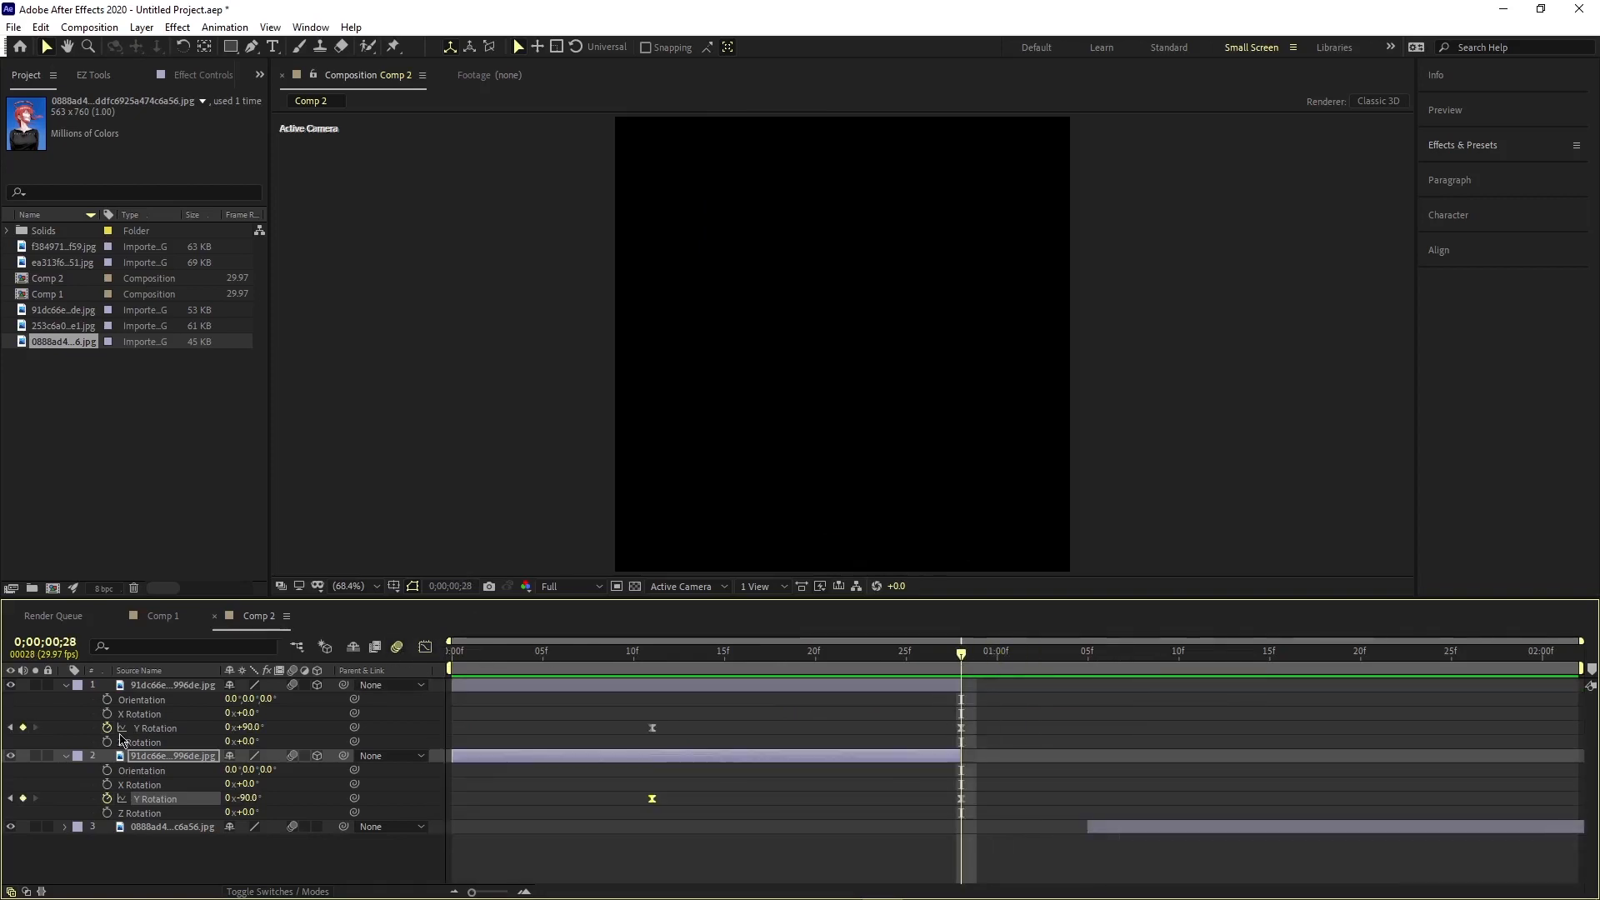
key("r")
left_click(142, 686)
key("r")
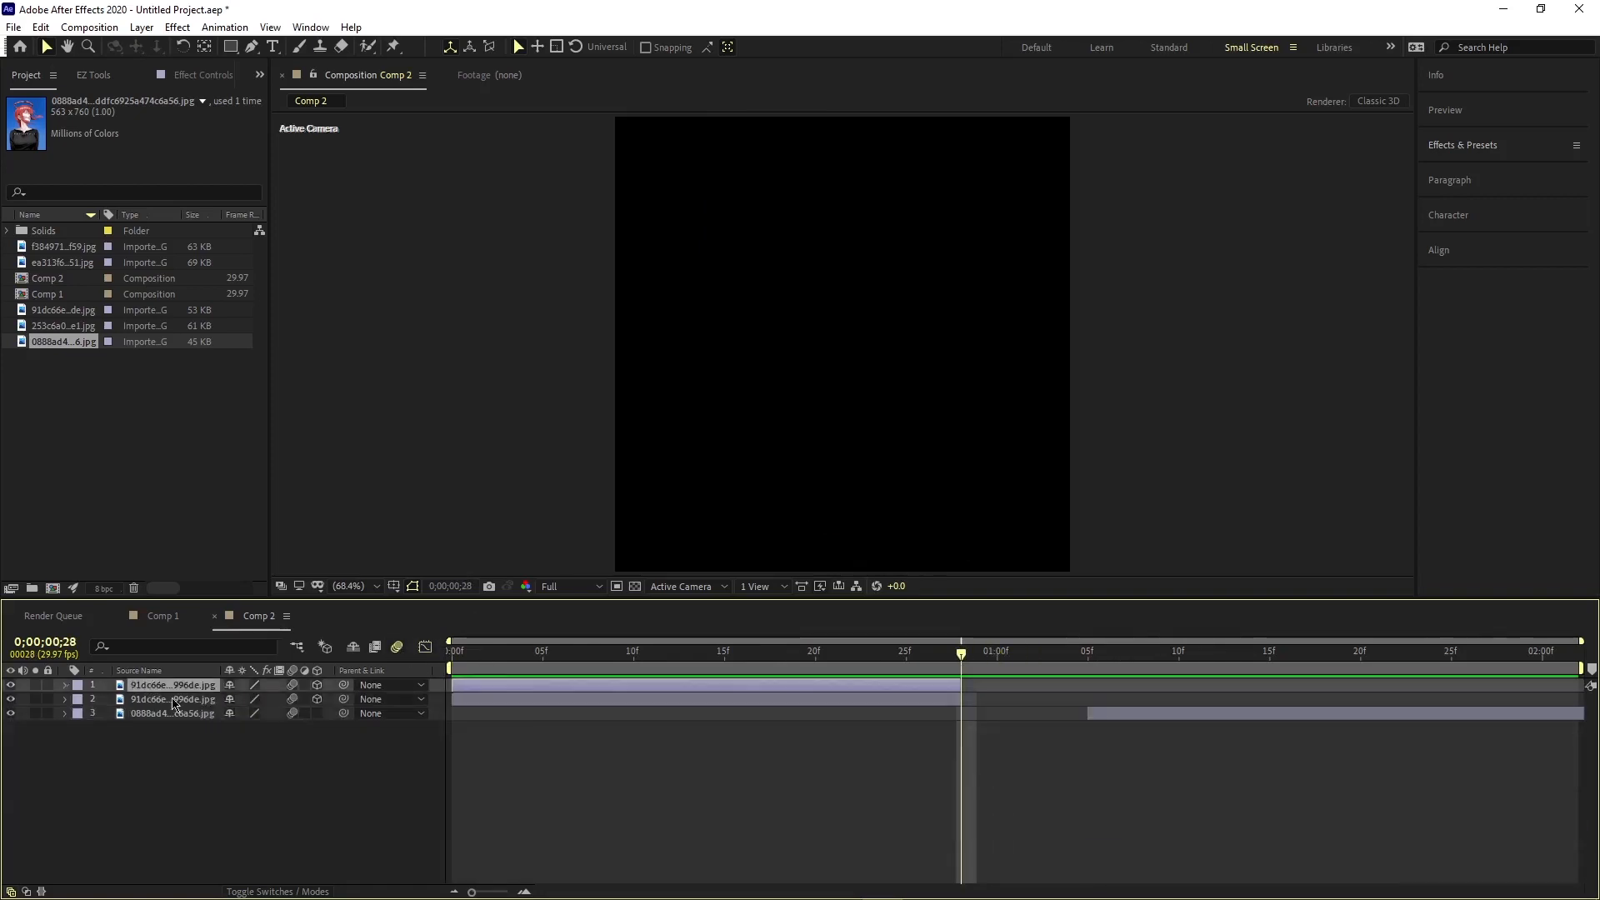
left_click(1088, 712)
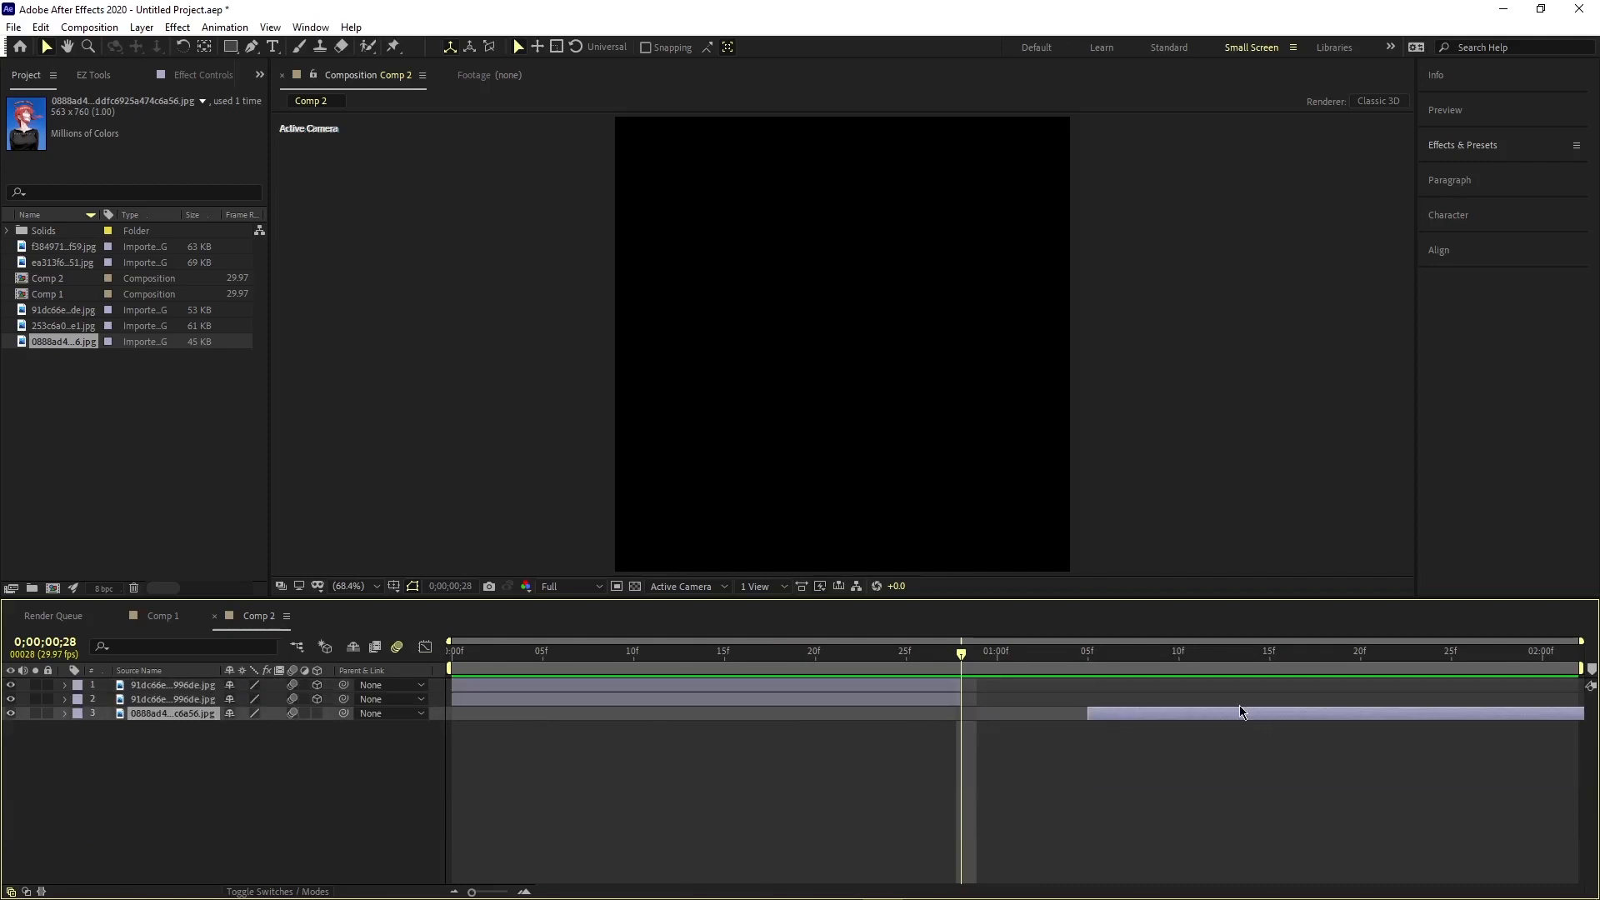
left_click_drag(1236, 716, 1104, 735)
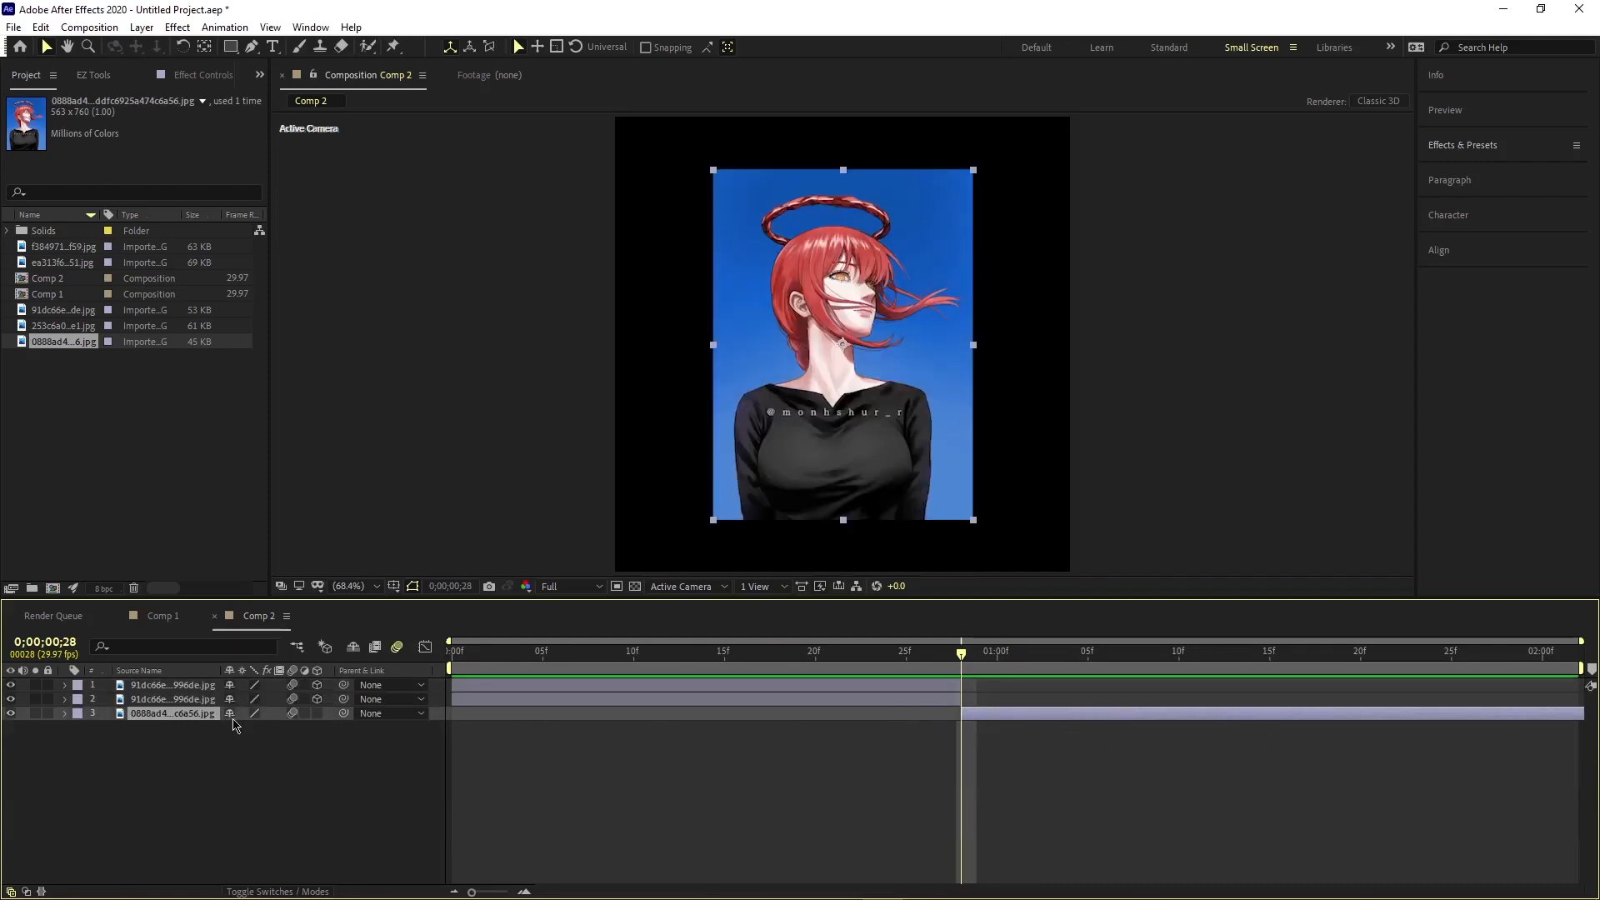
Step: Move the 0888ad4 layer to the front of the layer stack and duplicate it
left_click_drag(177, 721, 177, 685)
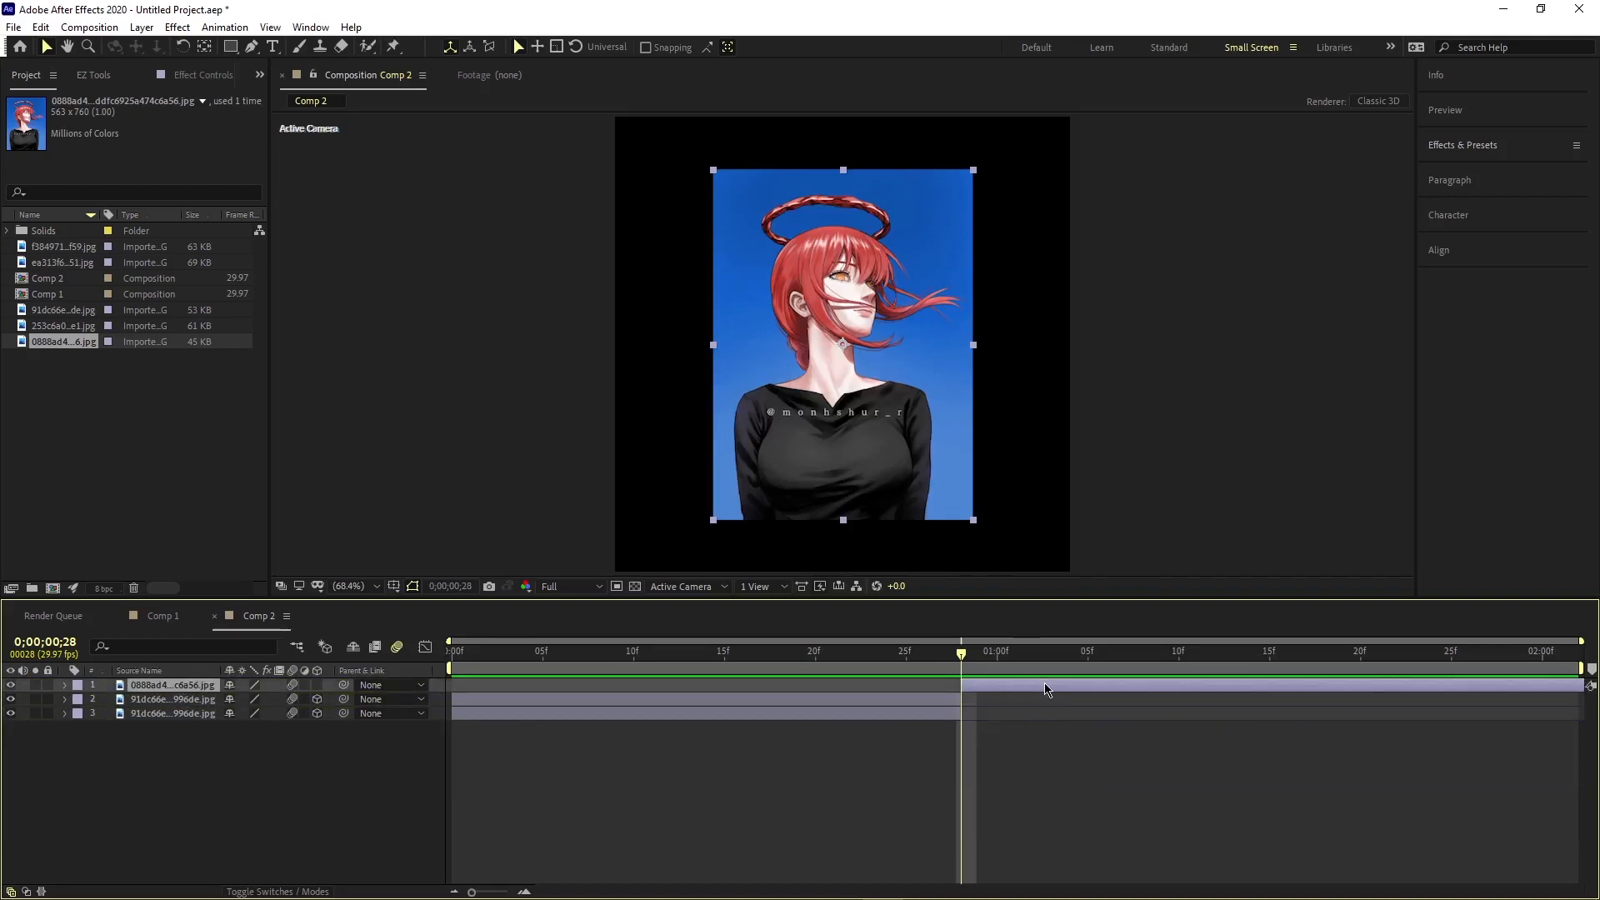
key("ctrl+d")
Step: Reveal the masks of both 91dc66e copies and copy the lower-half mask onto the topmost 0888ad4 layer
left_click(913, 710)
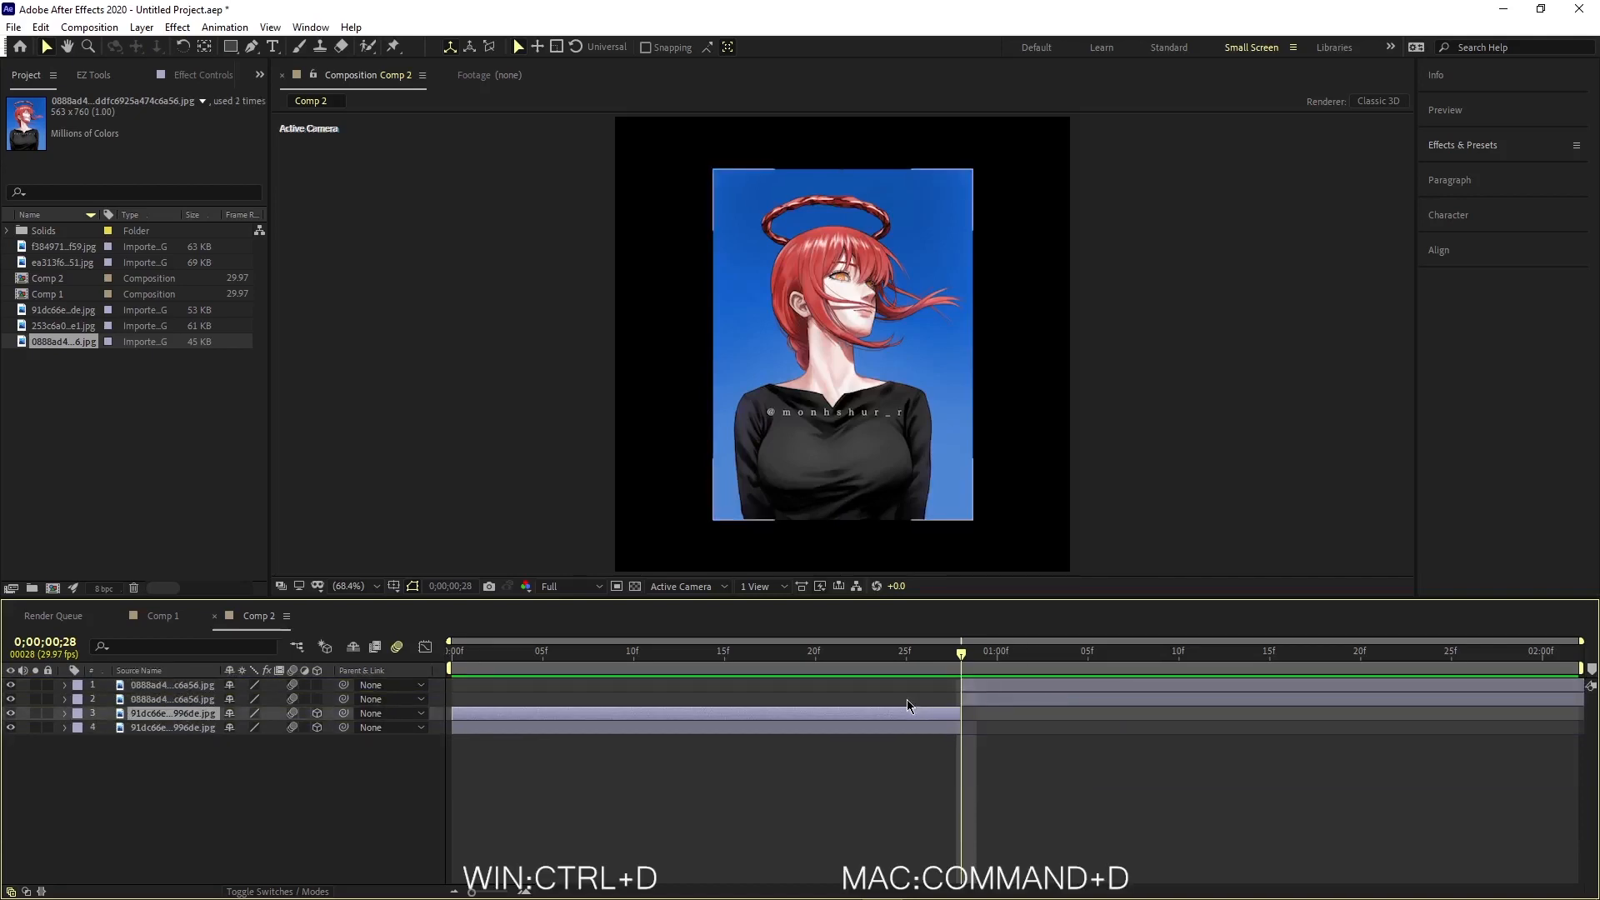
key("m")
left_click(768, 778)
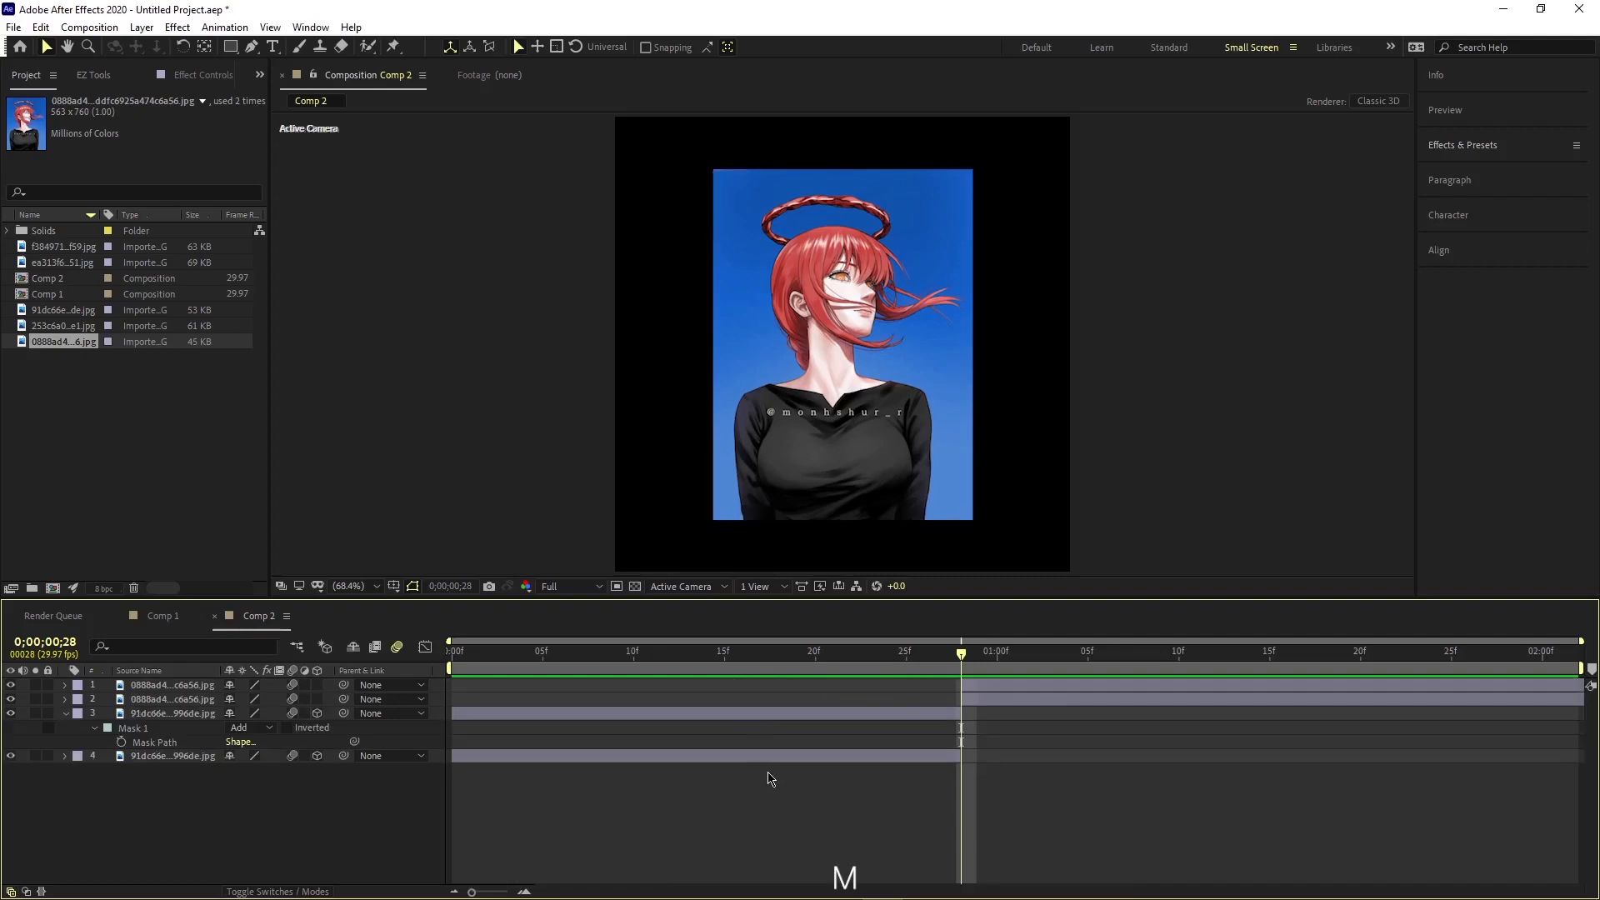
left_click(780, 758)
key("m")
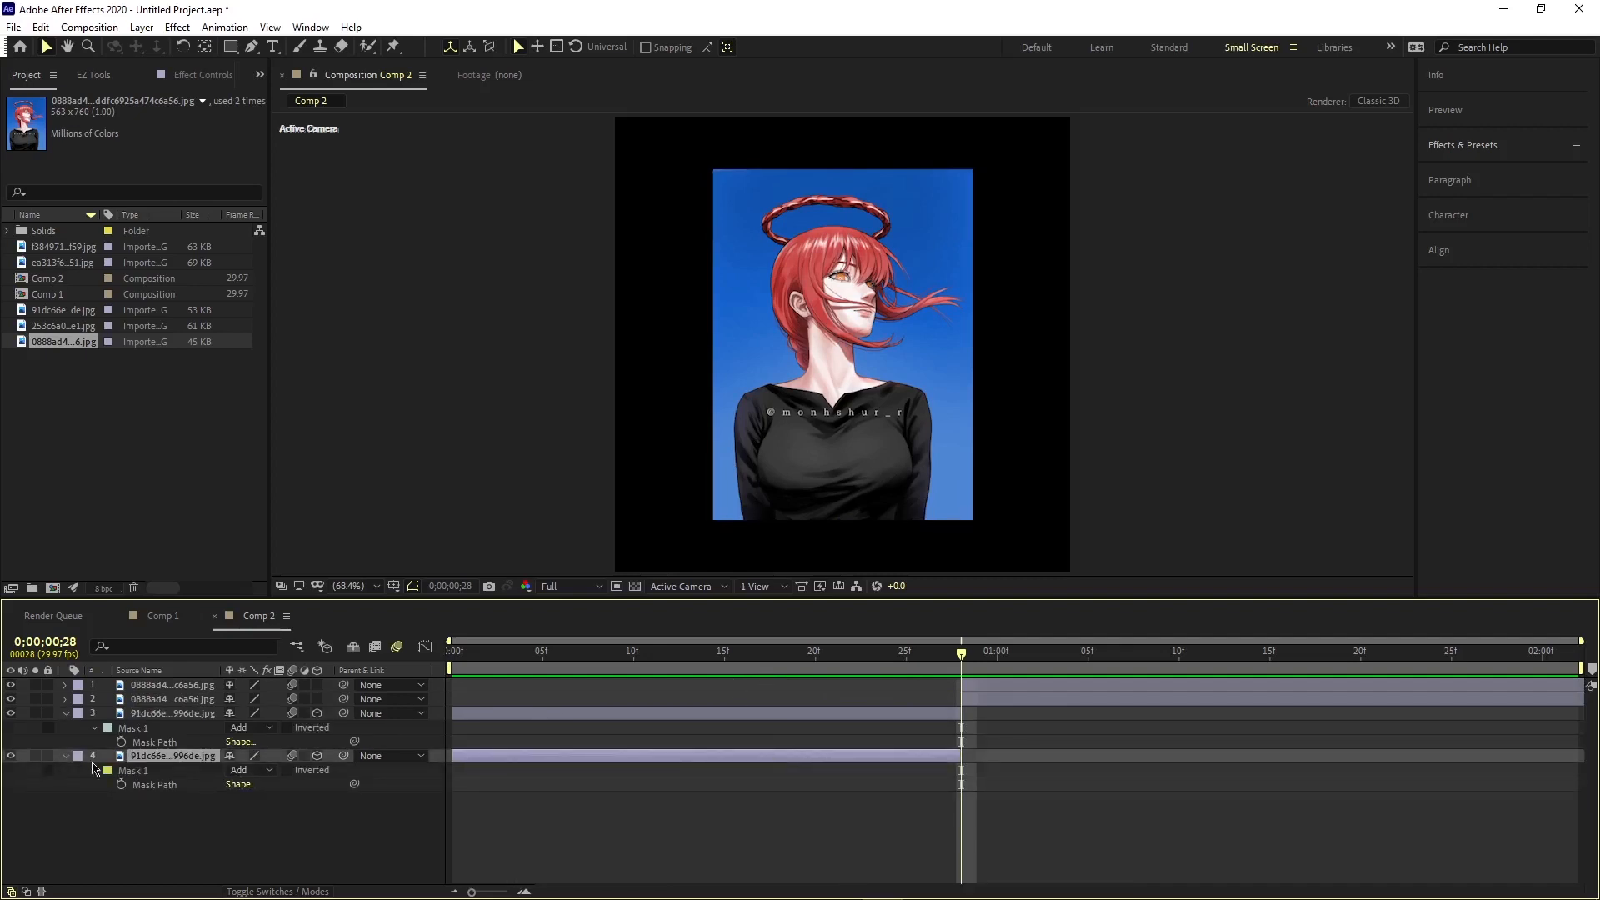
left_click(129, 728)
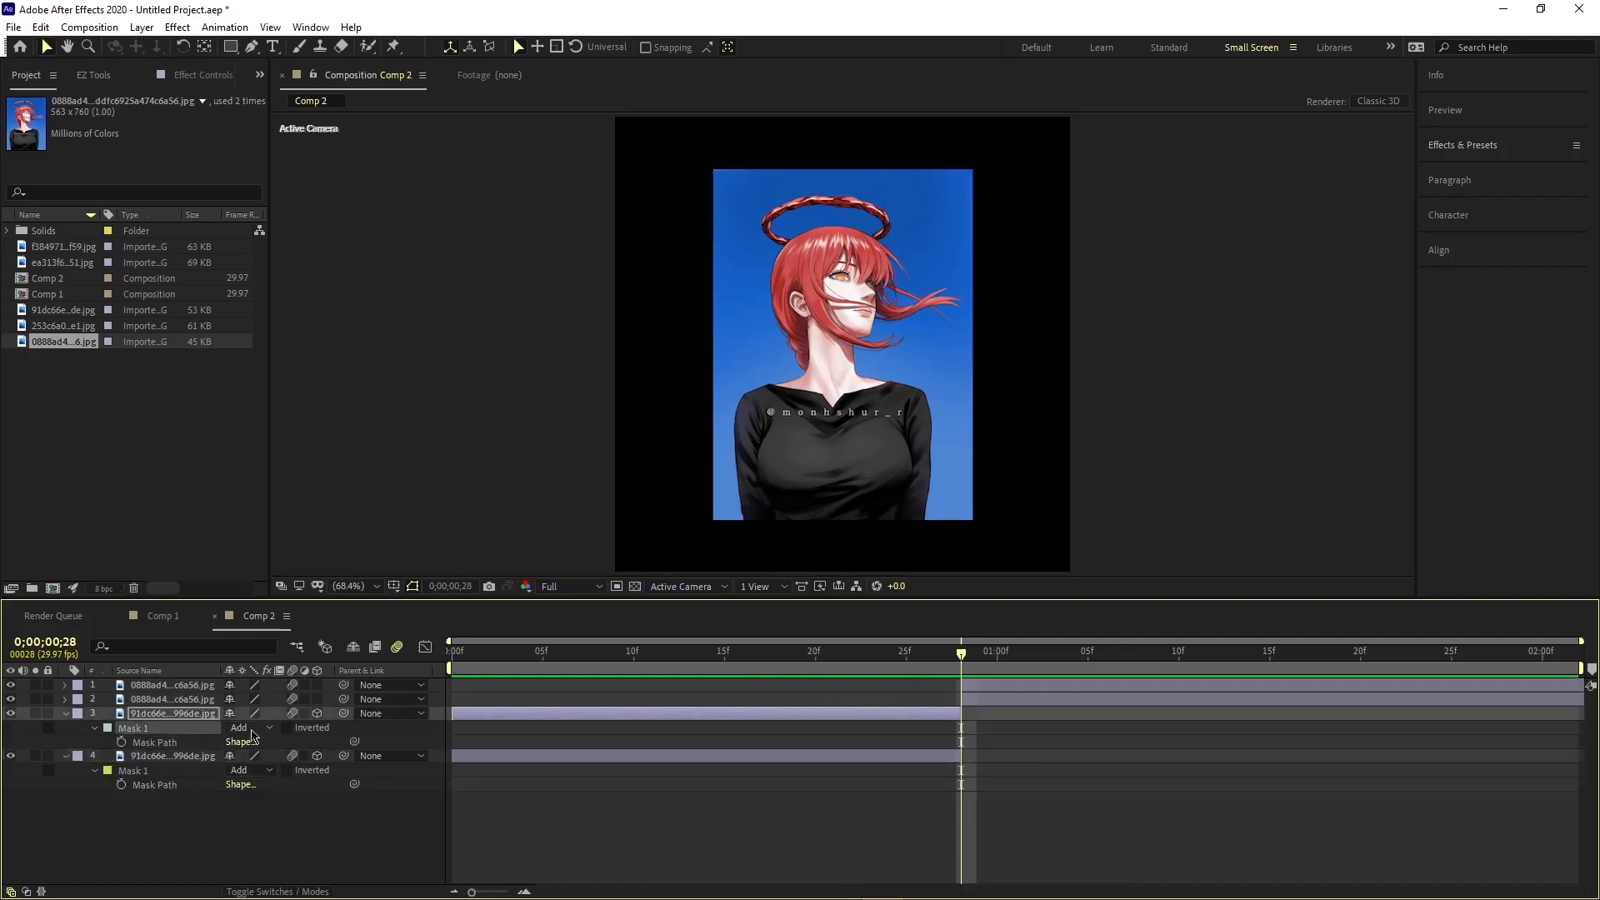
key("ctrl+c")
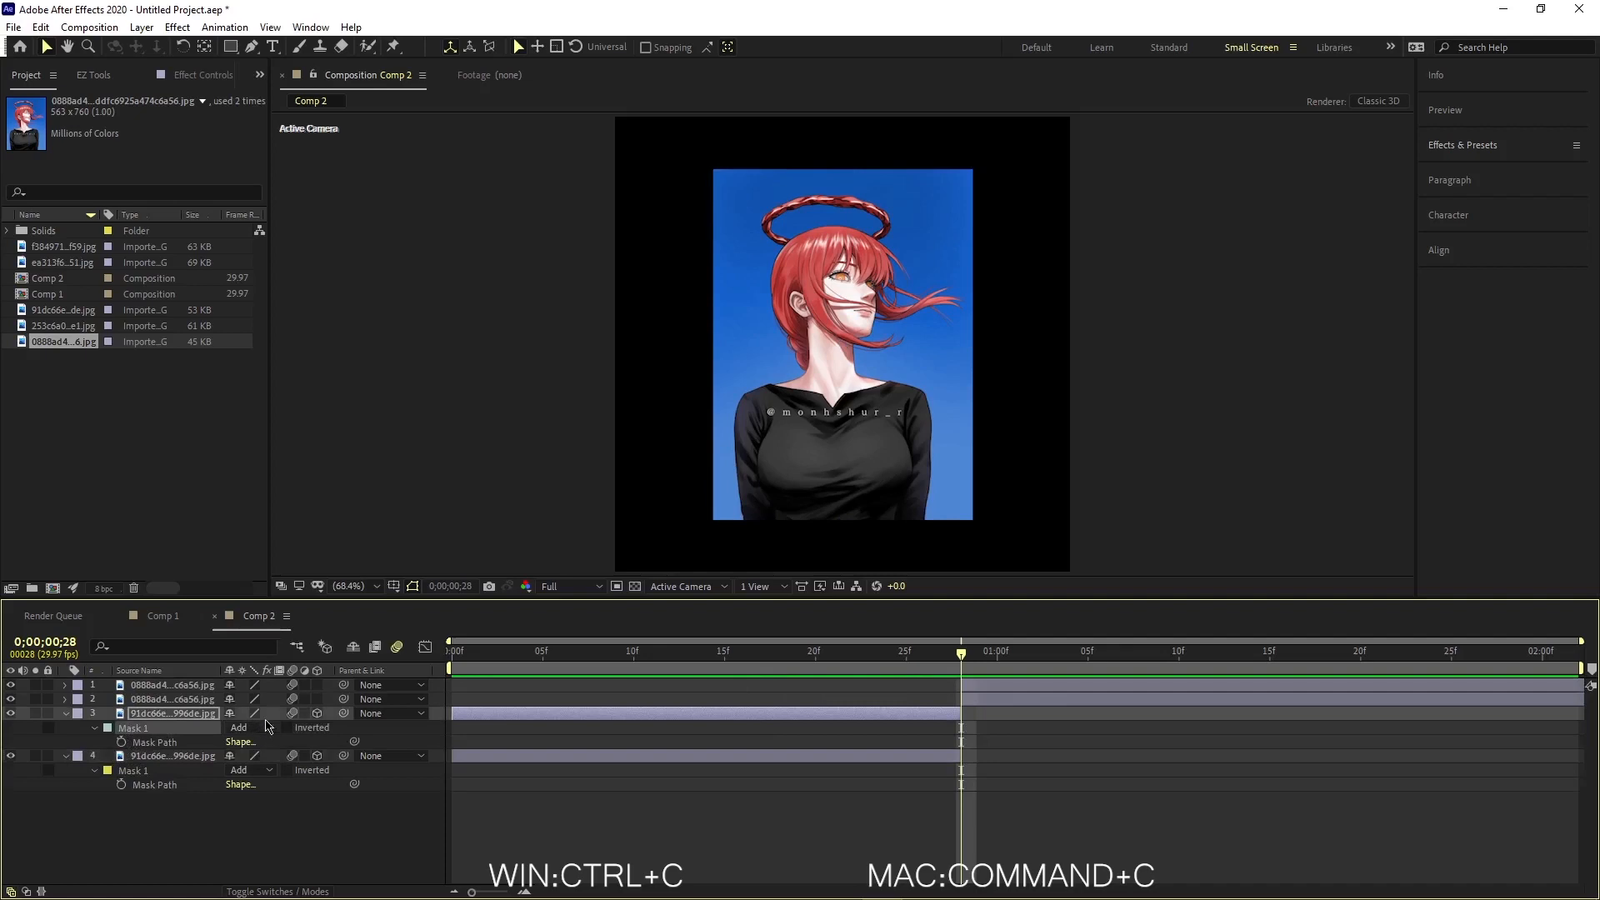
left_click(1070, 702)
left_click(1074, 686)
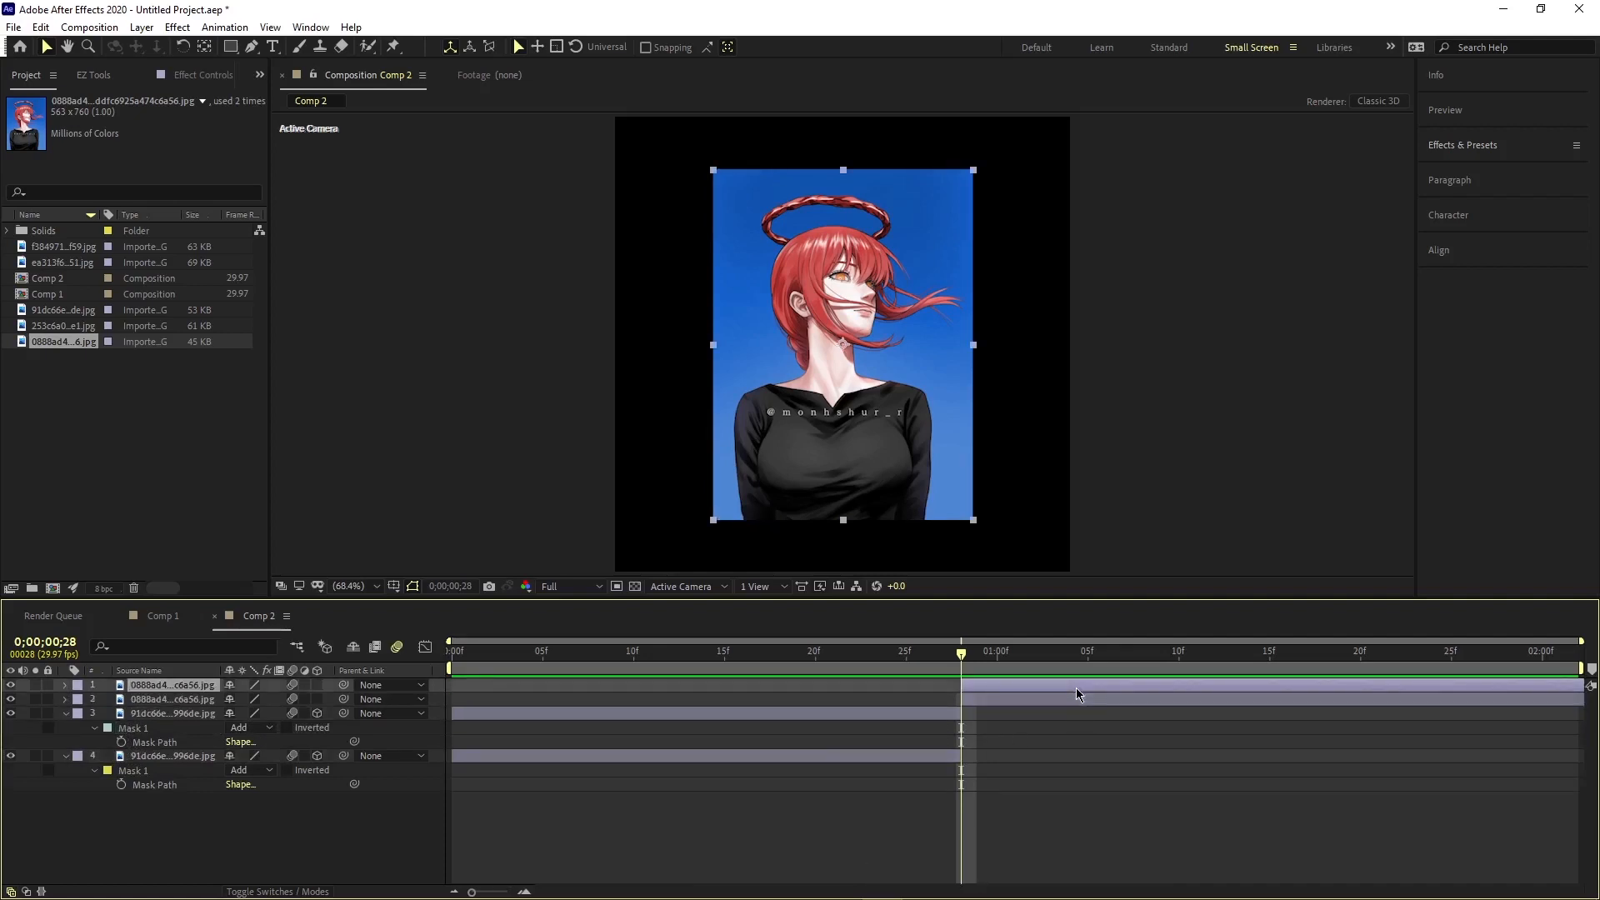
key("ctrl+v")
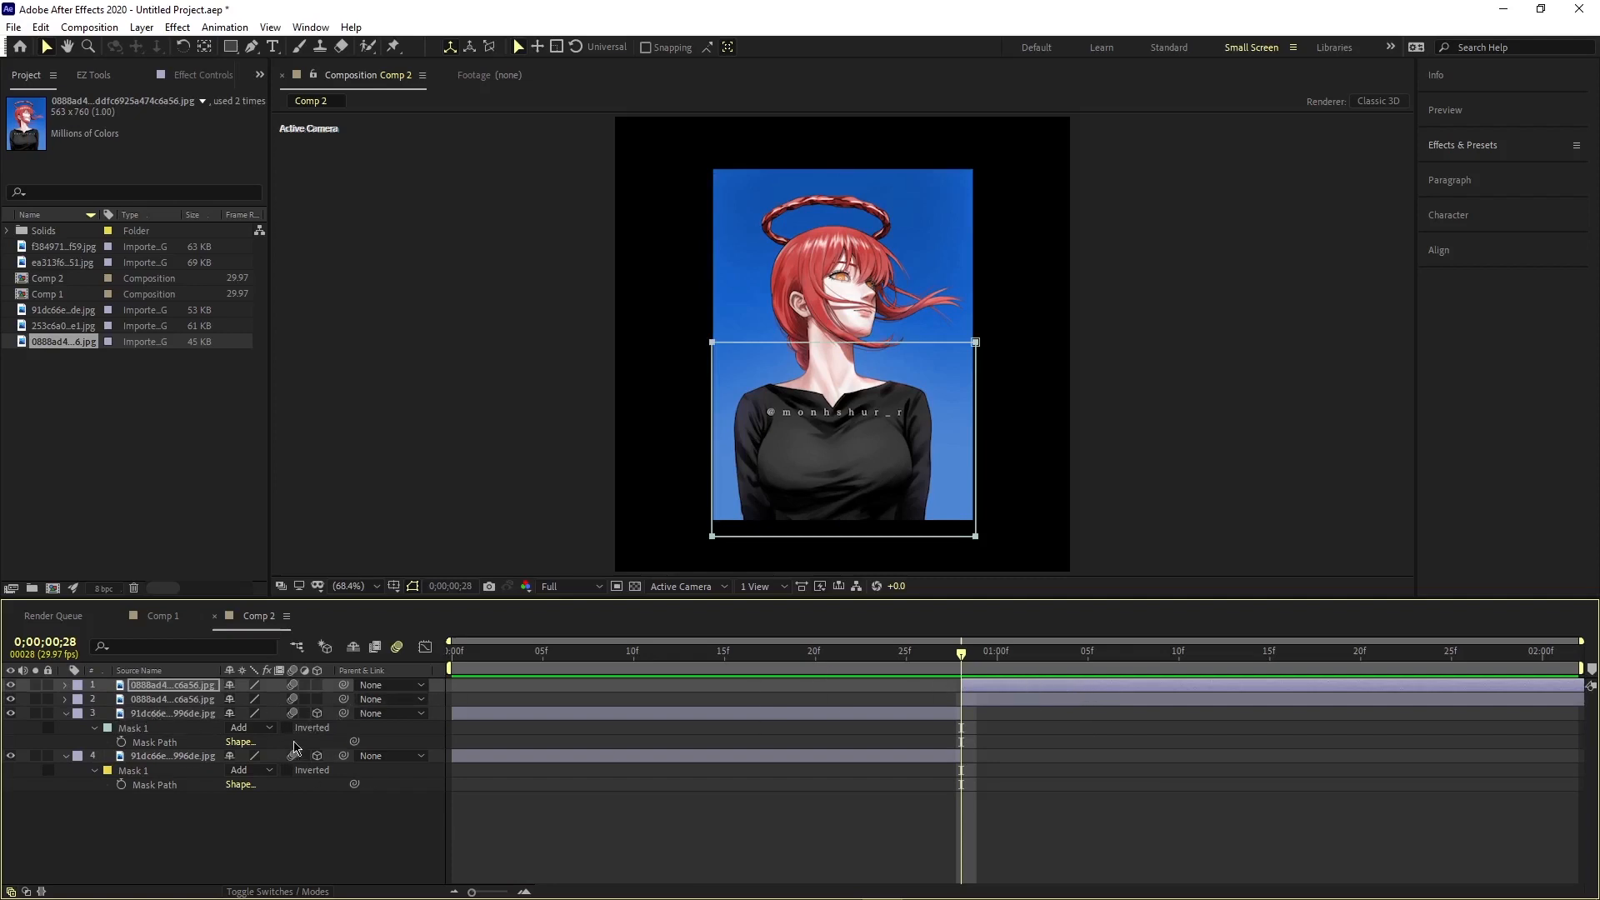
Step: Copy the upper-half mask onto the second 0888ad4 layer and check both halves by toggling their visibility
left_click(173, 770)
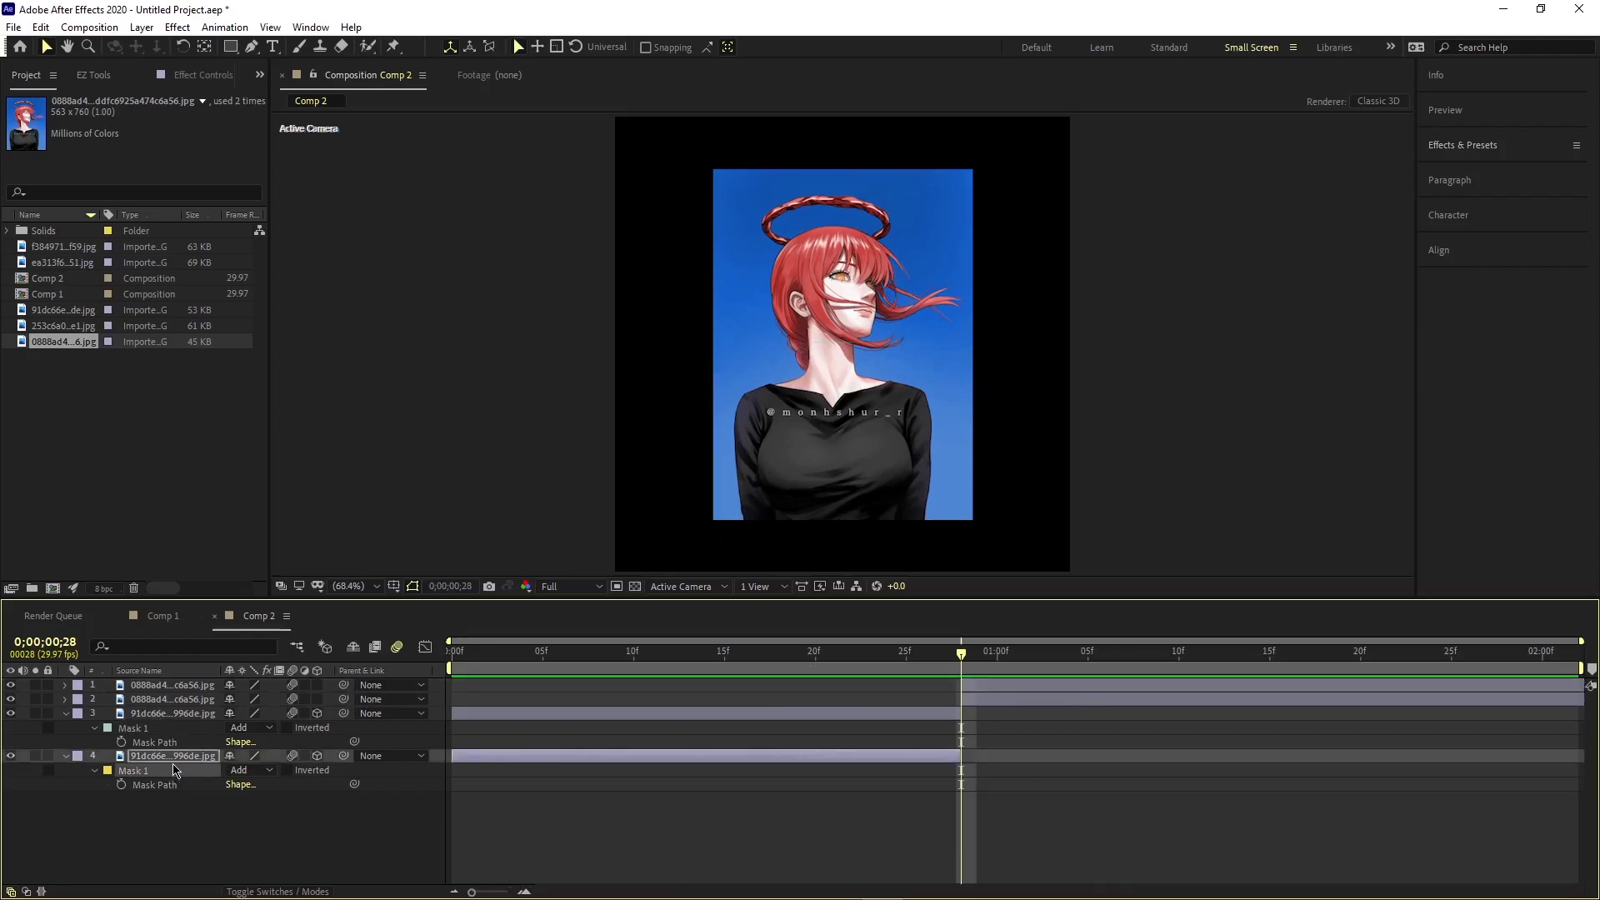
key("ctrl+c")
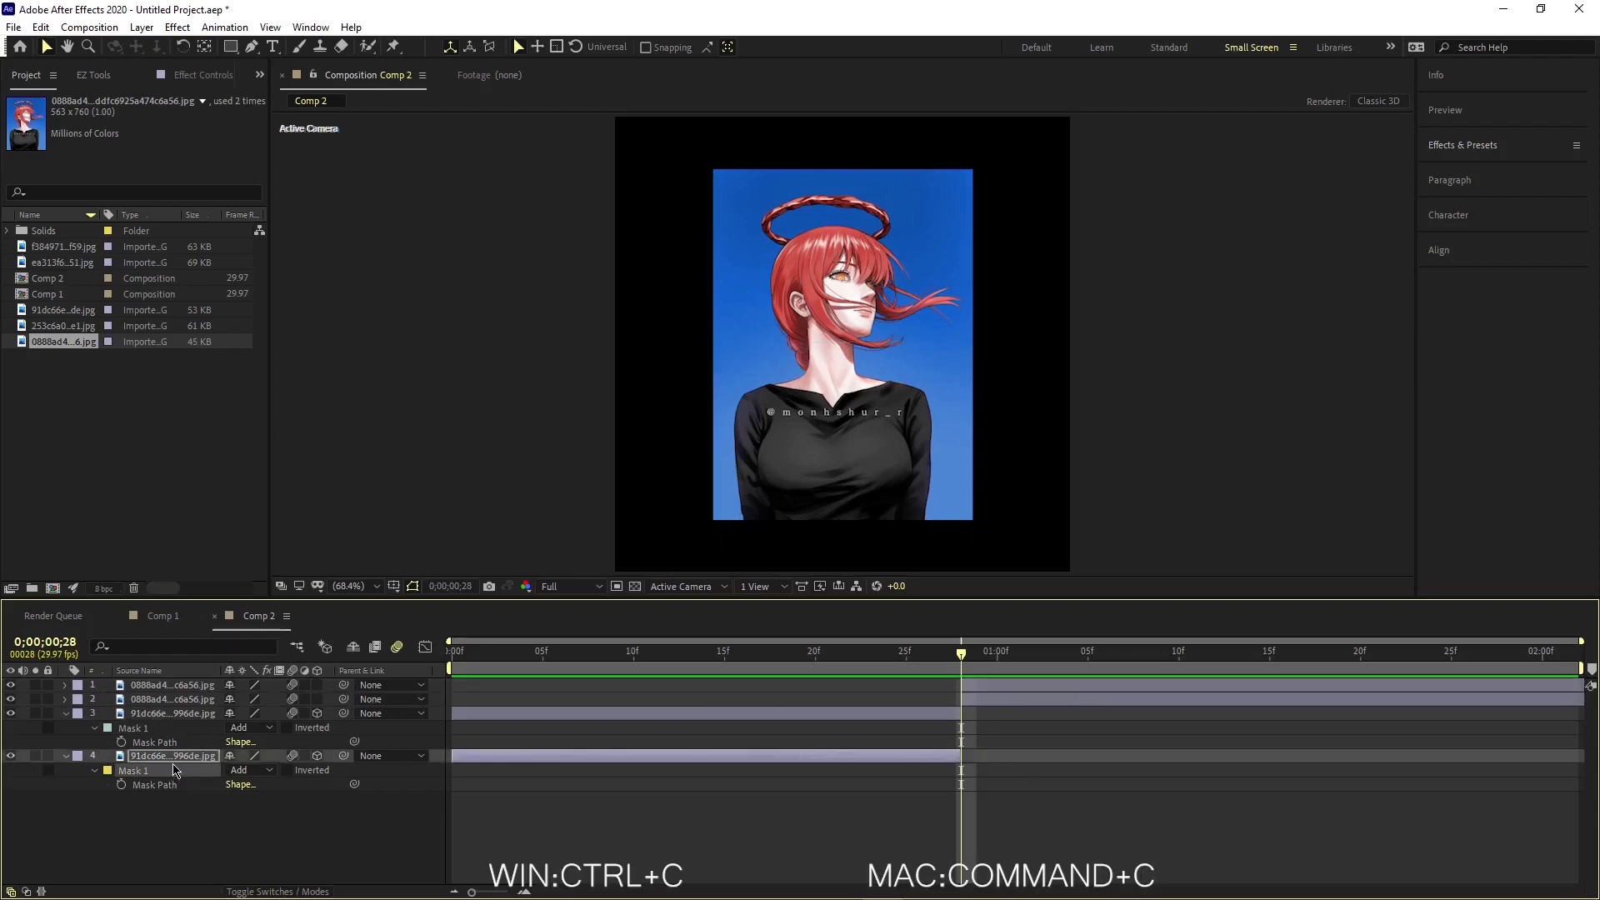
left_click(1081, 700)
key("ctrl+v")
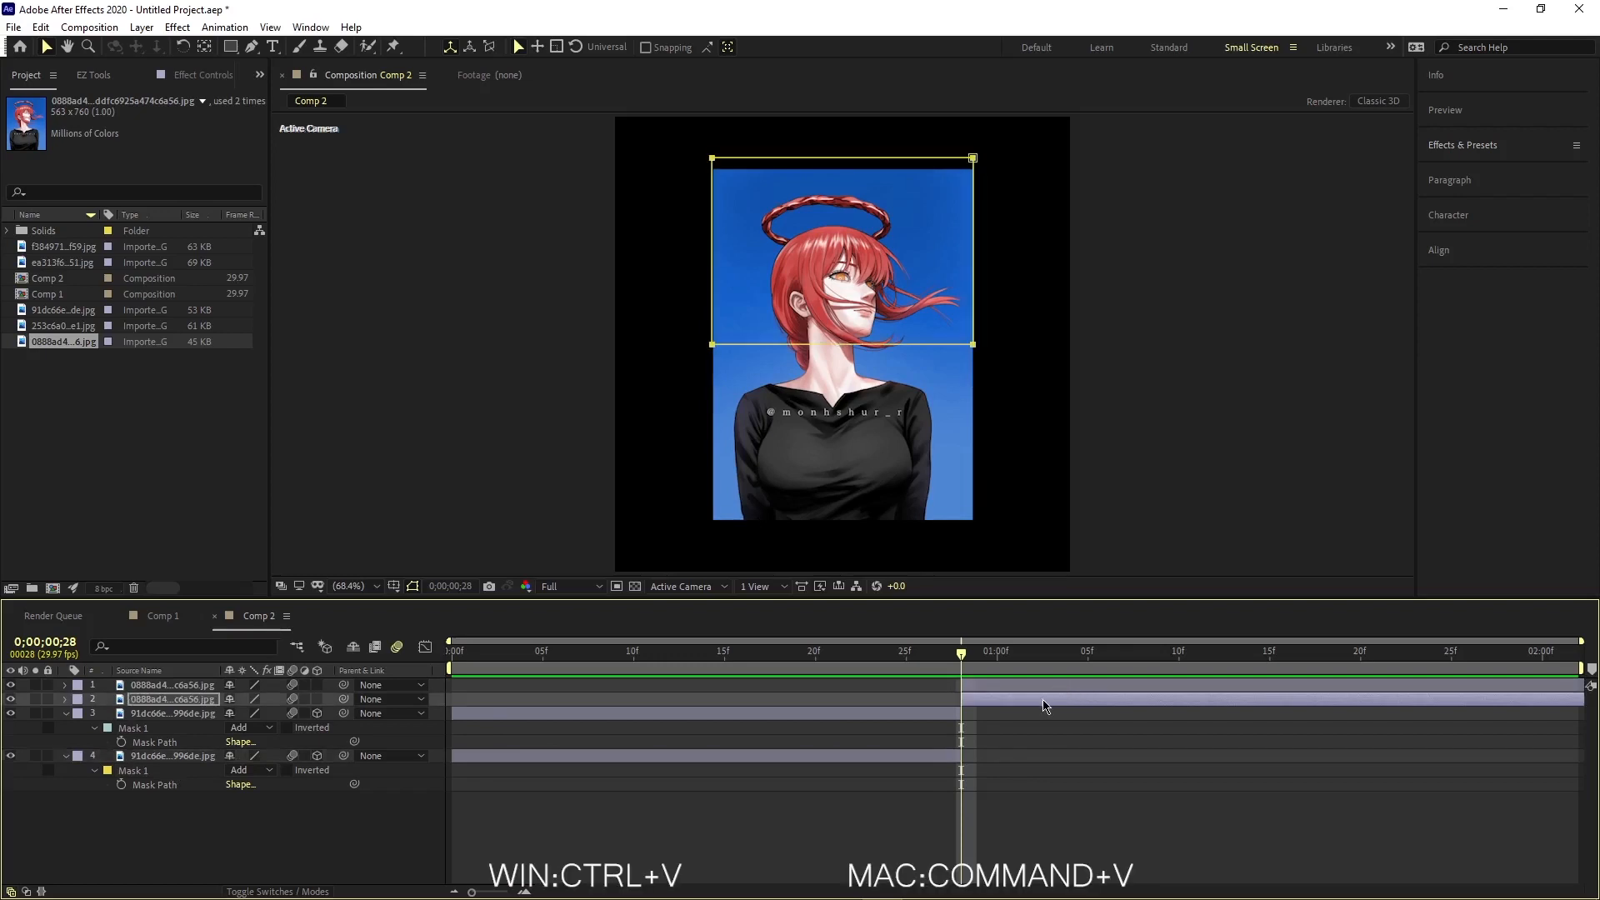
left_click(10, 688)
left_click(11, 688)
left_click(11, 700)
left_click(12, 700)
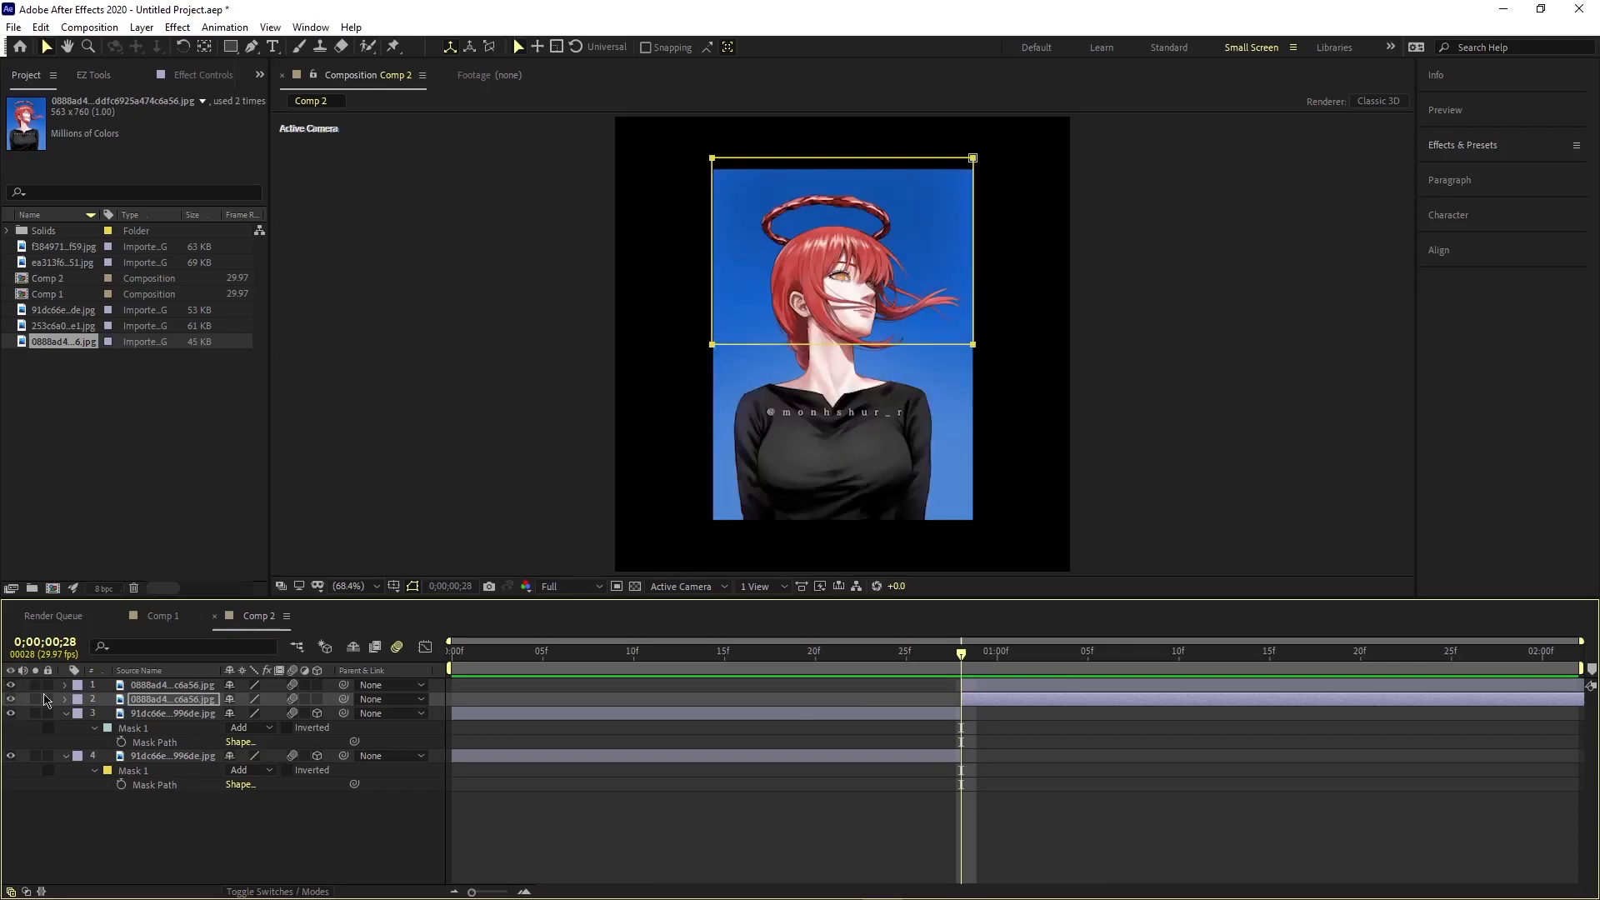
Step: Collapse the mask properties of the lower-half 91dc66e copy and deselect all layers
left_click(918, 716)
key("u")
key("u")
left_click(918, 733)
left_click(1026, 751)
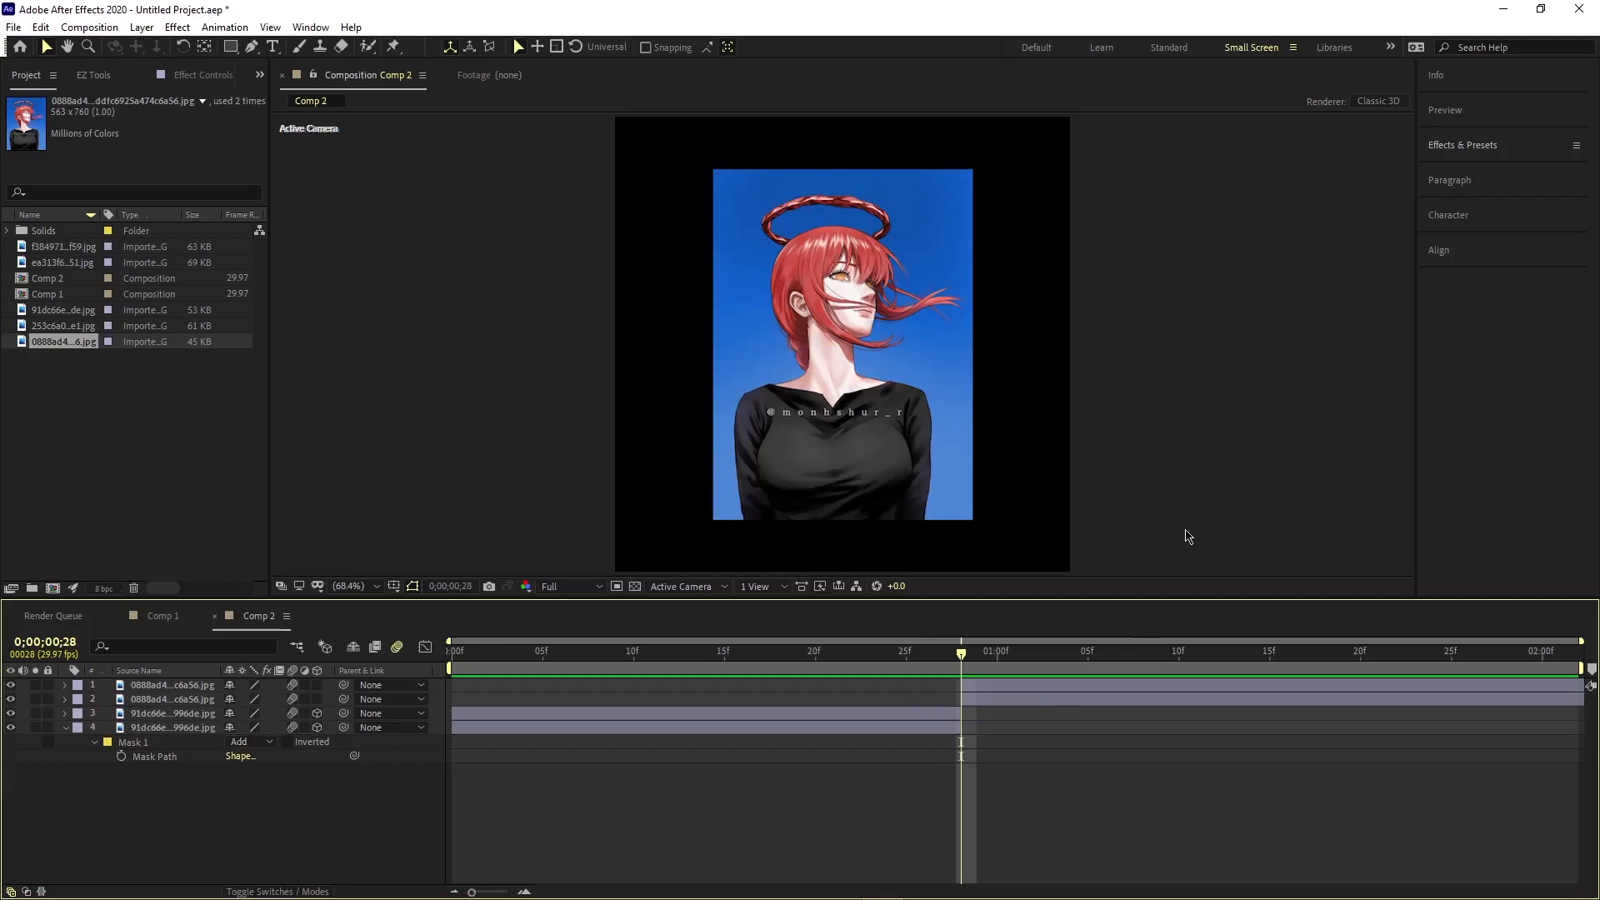
Step: Make both masked 0888ad4 copies 3D layers and reveal their rotation properties
left_click(1039, 690)
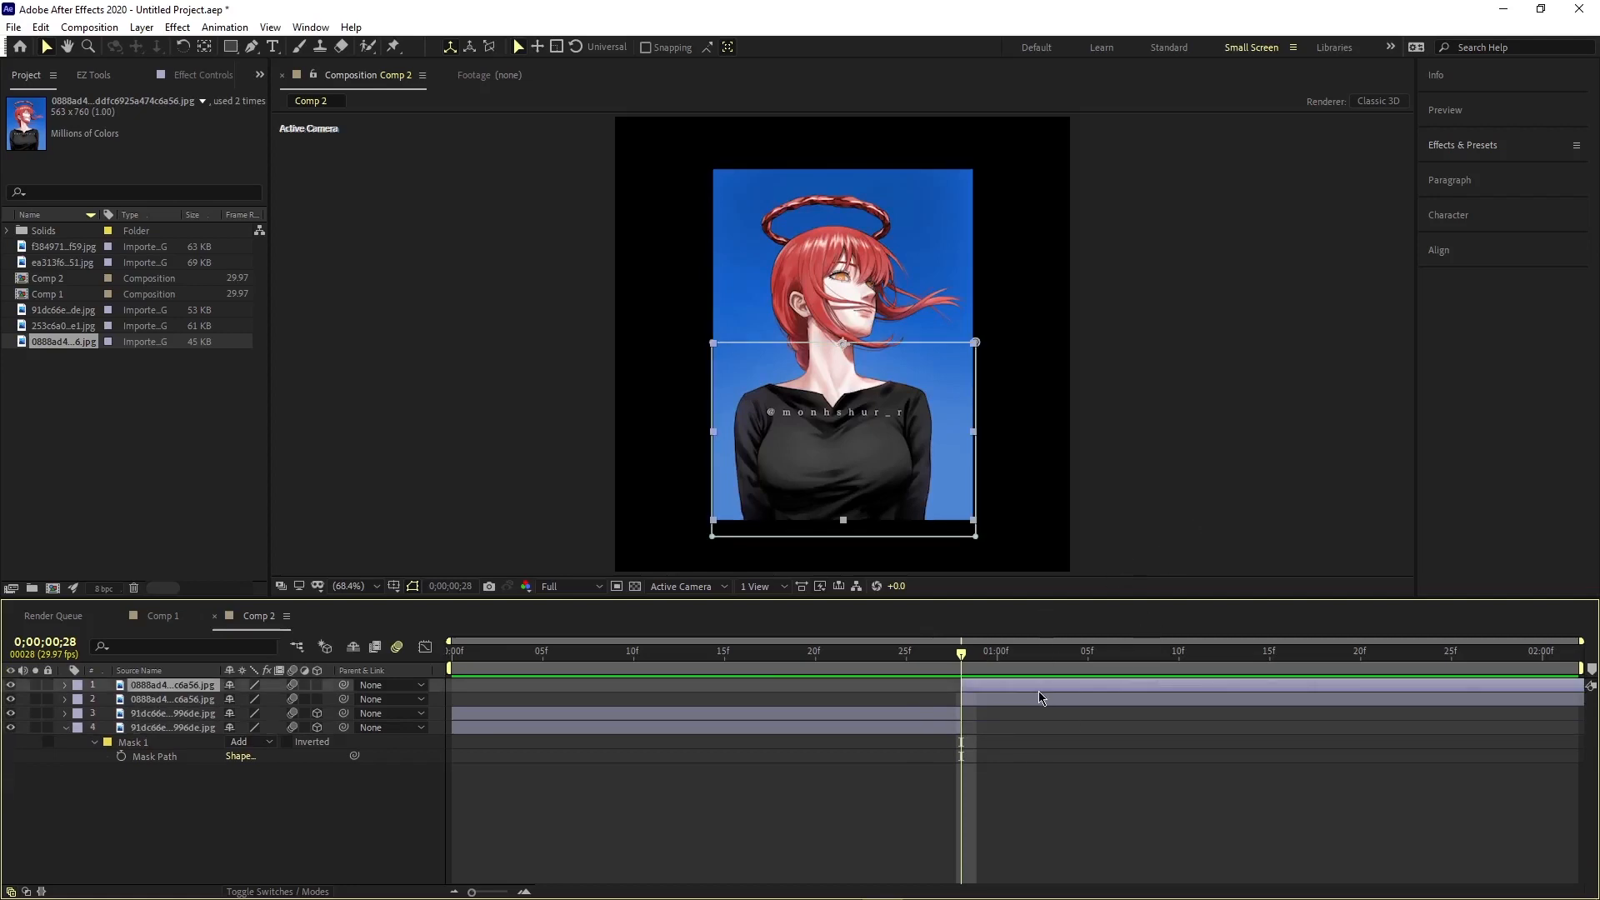
left_click(317, 685)
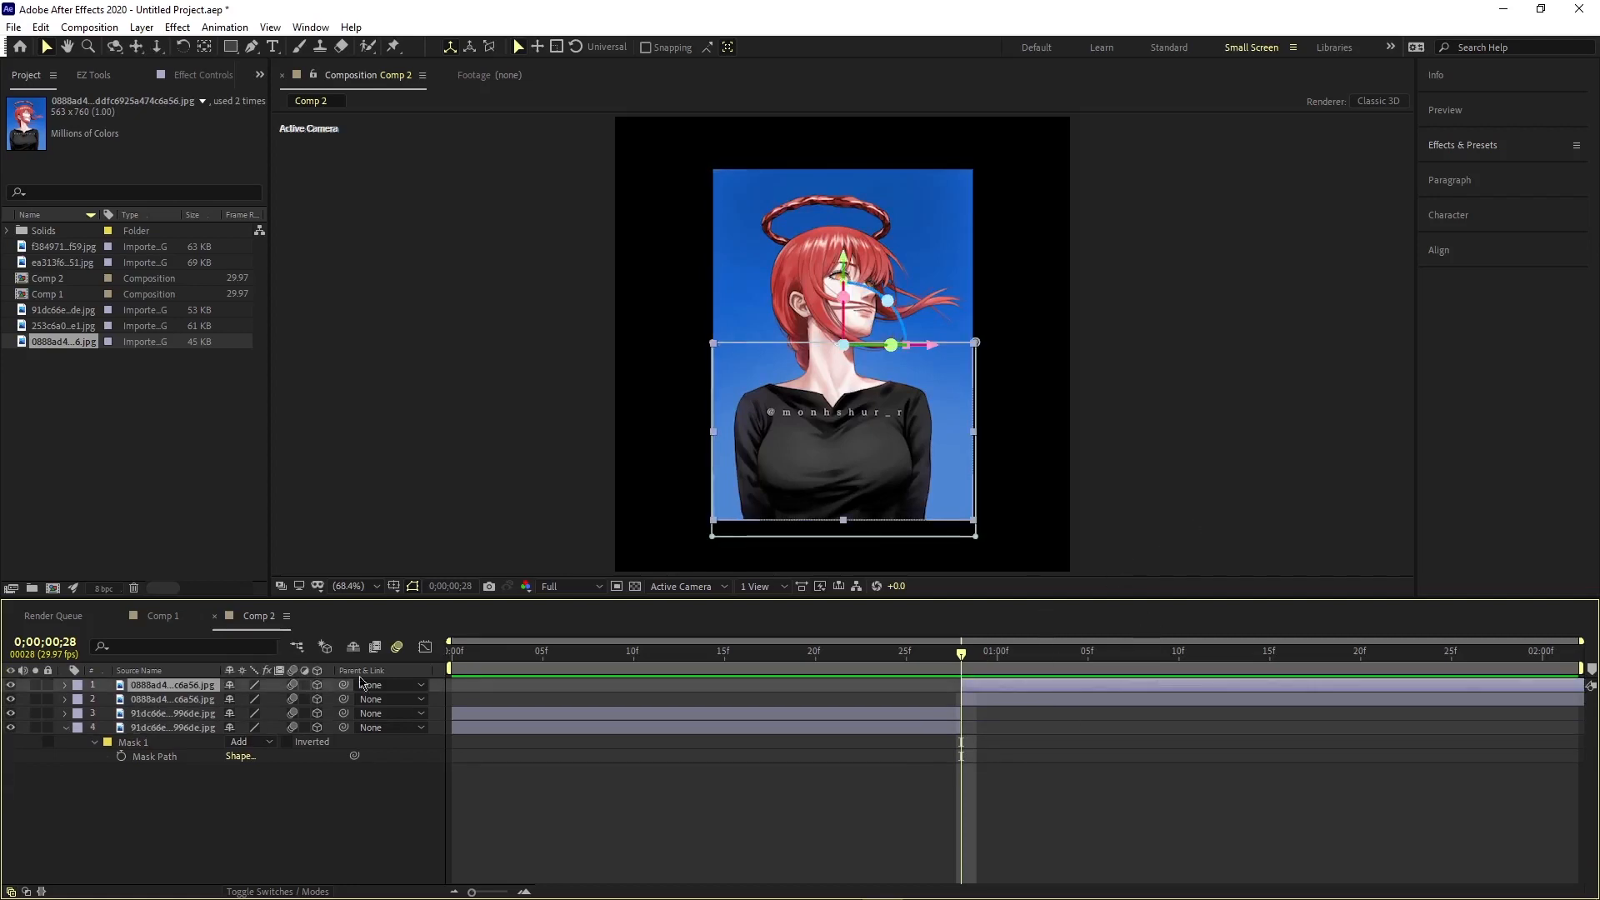
key("r")
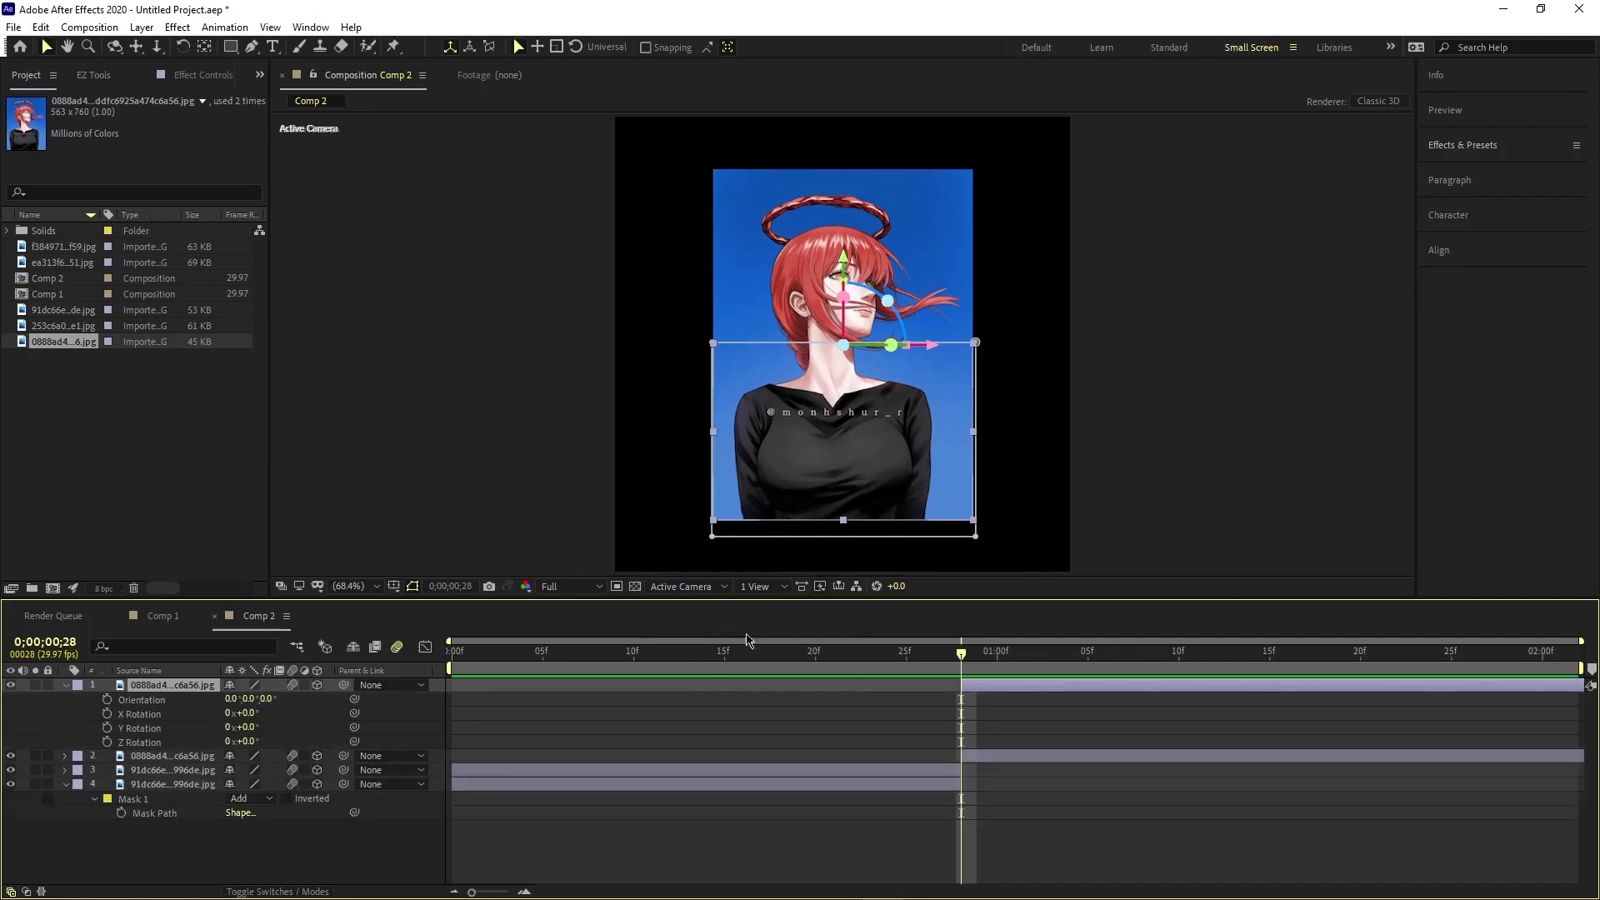
left_click(1002, 762)
key("r")
Step: Add Y Rotation keyframes at 0° to both 0888ad4 layers and place them at 0;00;01;15
left_click(107, 799)
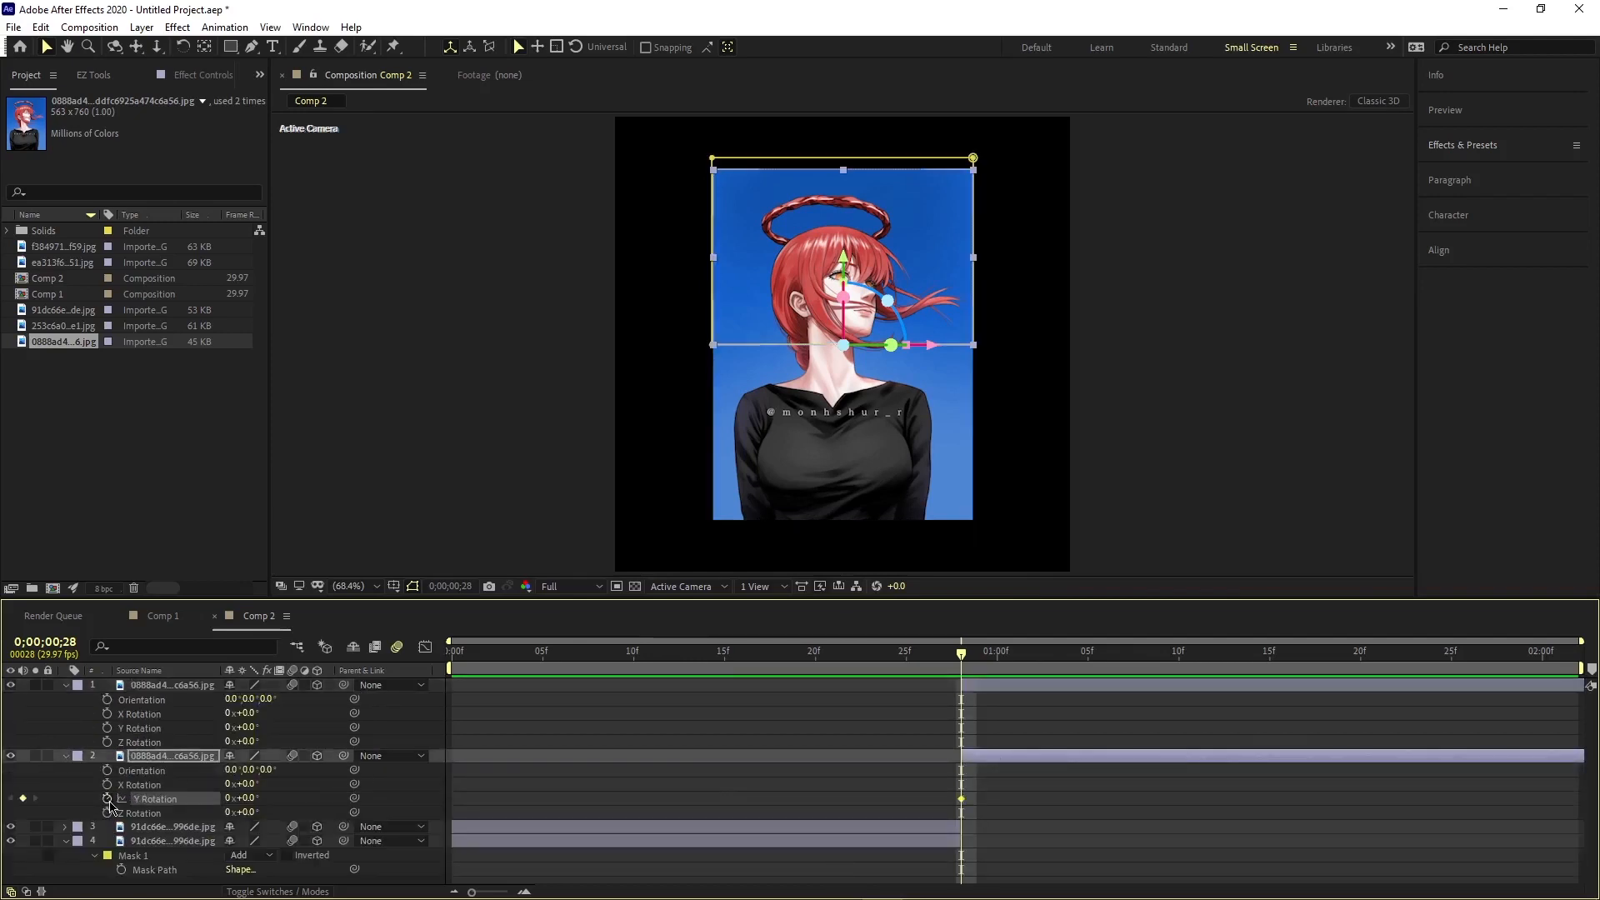
left_click(107, 727)
left_click_drag(1033, 691, 915, 818)
left_click_drag(964, 731, 1278, 797)
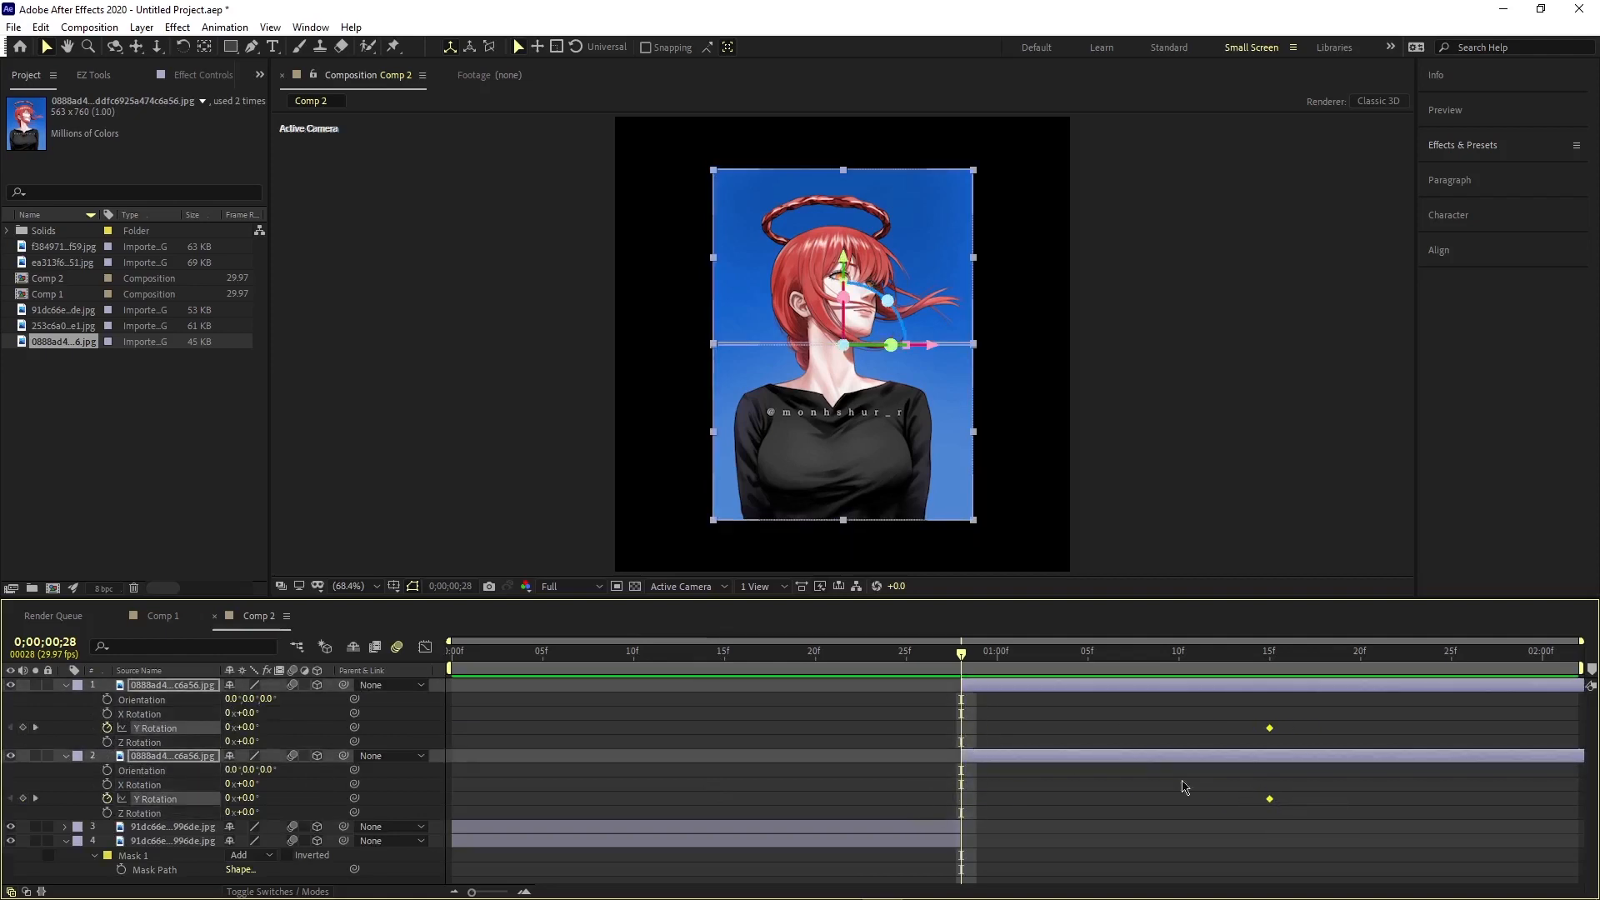
Step: Check at frame 20 which half each 91dc66e copy covers by toggling the bottom copy's visibility
left_click(1027, 716)
left_click(877, 829)
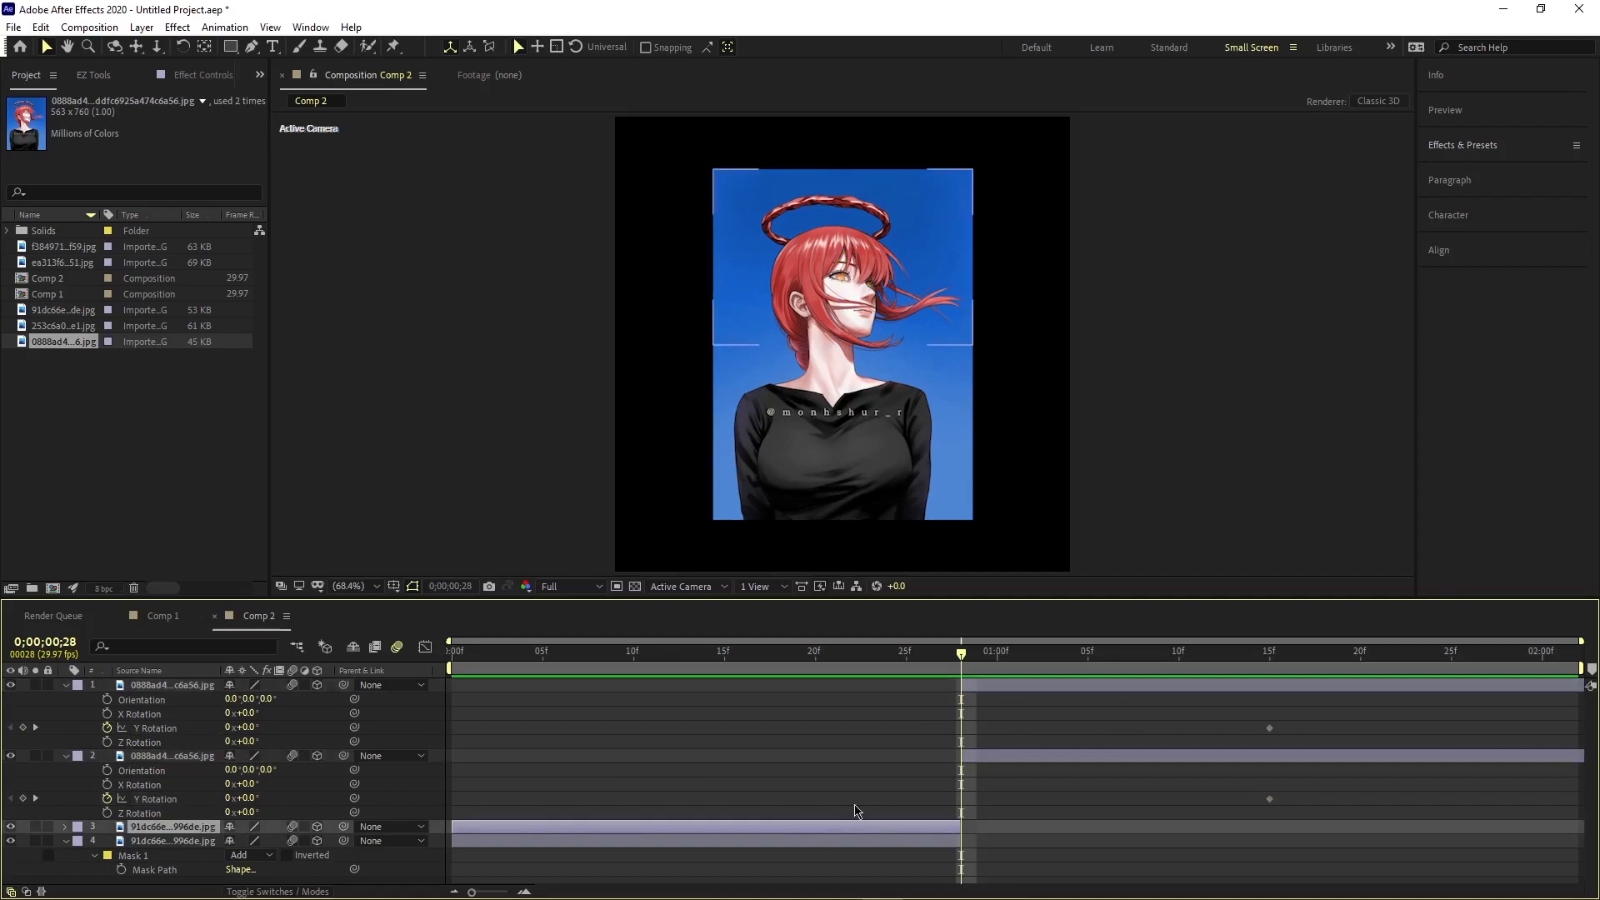
left_click_drag(955, 667, 815, 666)
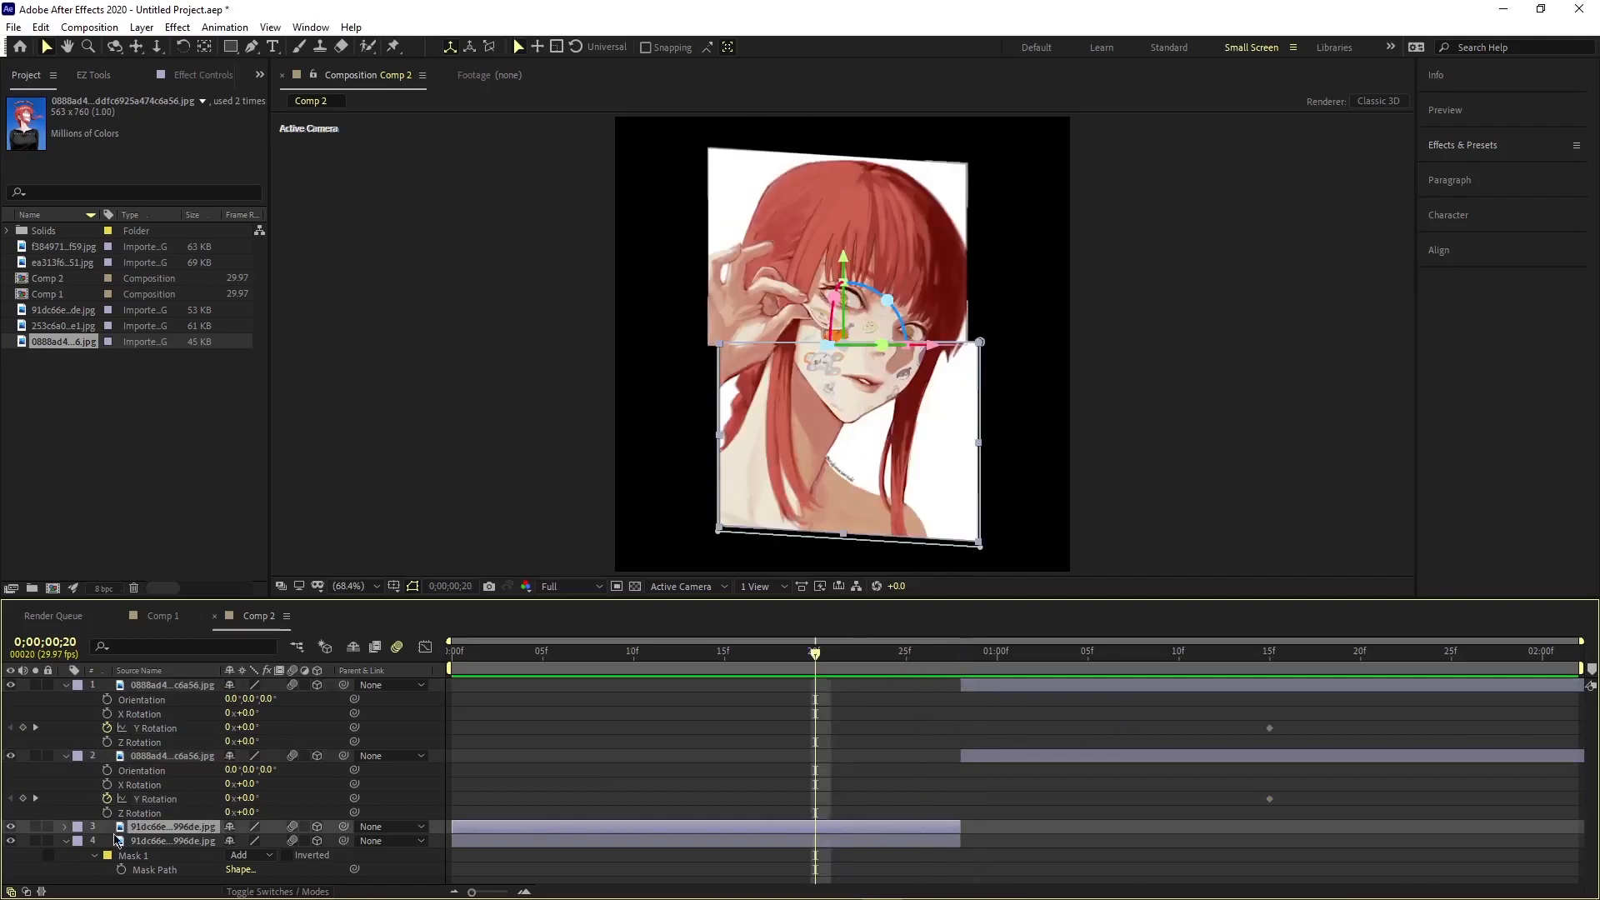
left_click(10, 840)
left_click(10, 841)
left_click(10, 841)
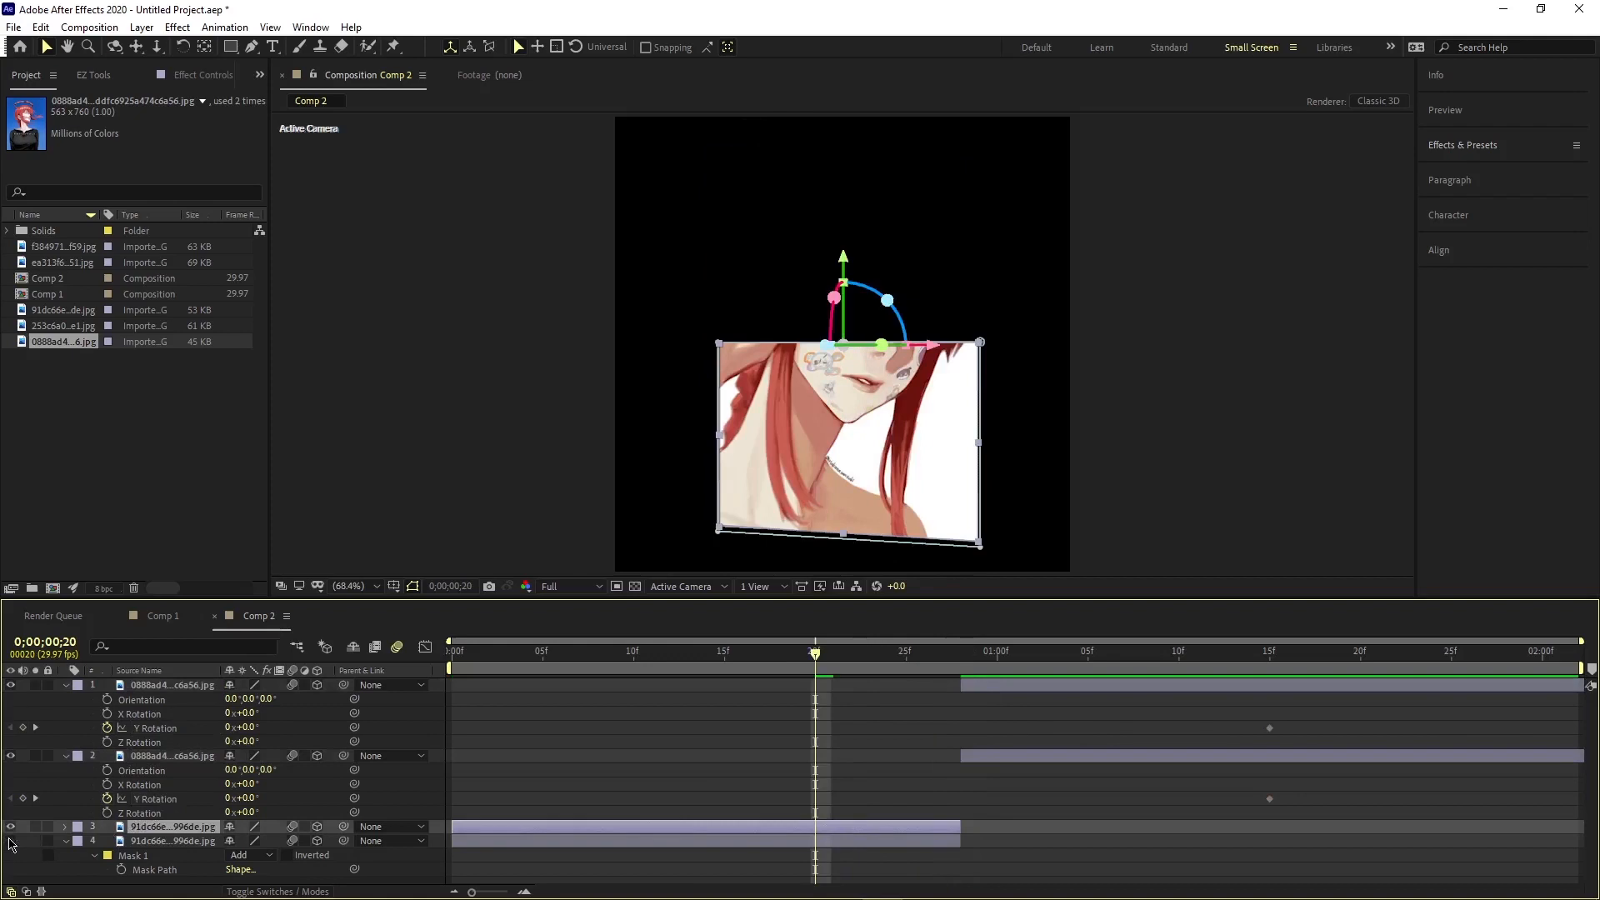
left_click(10, 840)
Step: Reveal the rotation properties of the lower-half 91dc66e copy and examine its rotation direction
key("t")
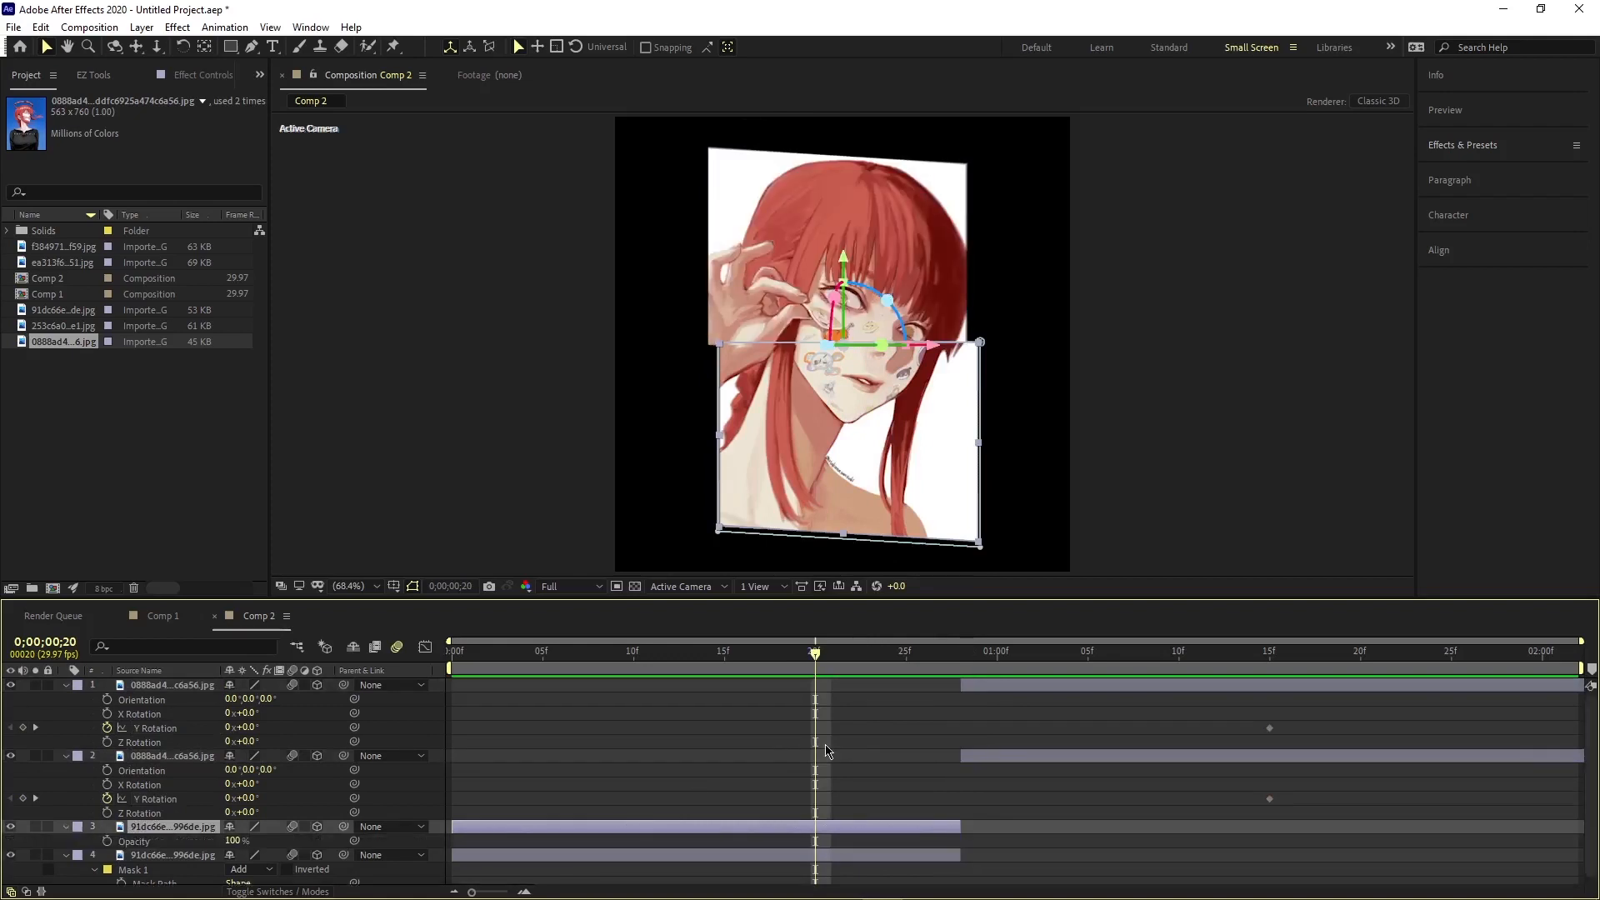
key("r")
scroll(932, 762, "down", 1)
left_click_drag(860, 662, 961, 716)
scroll(965, 712, "up", 2)
left_click_drag(966, 655, 1031, 698)
Step: Keyframe Y Rotation at -90° at 0;00;00;28 on the lower-half 0888ad4 layer
left_click(1016, 700)
left_click(1017, 701)
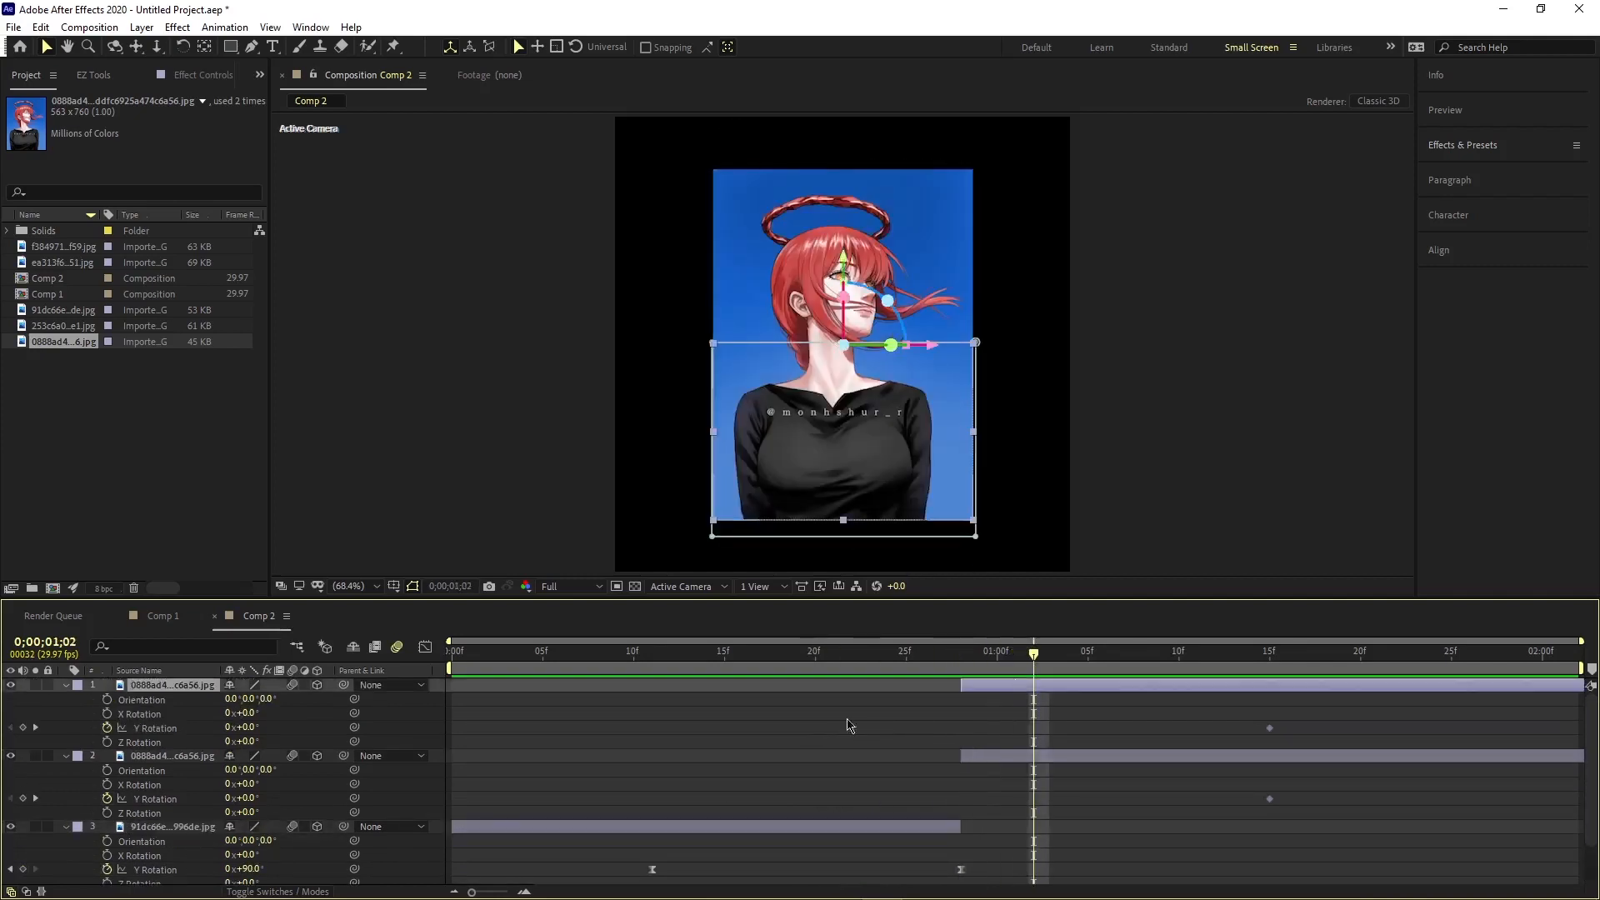
left_click(11, 686)
left_click(11, 686)
left_click_drag(1034, 655, 962, 658)
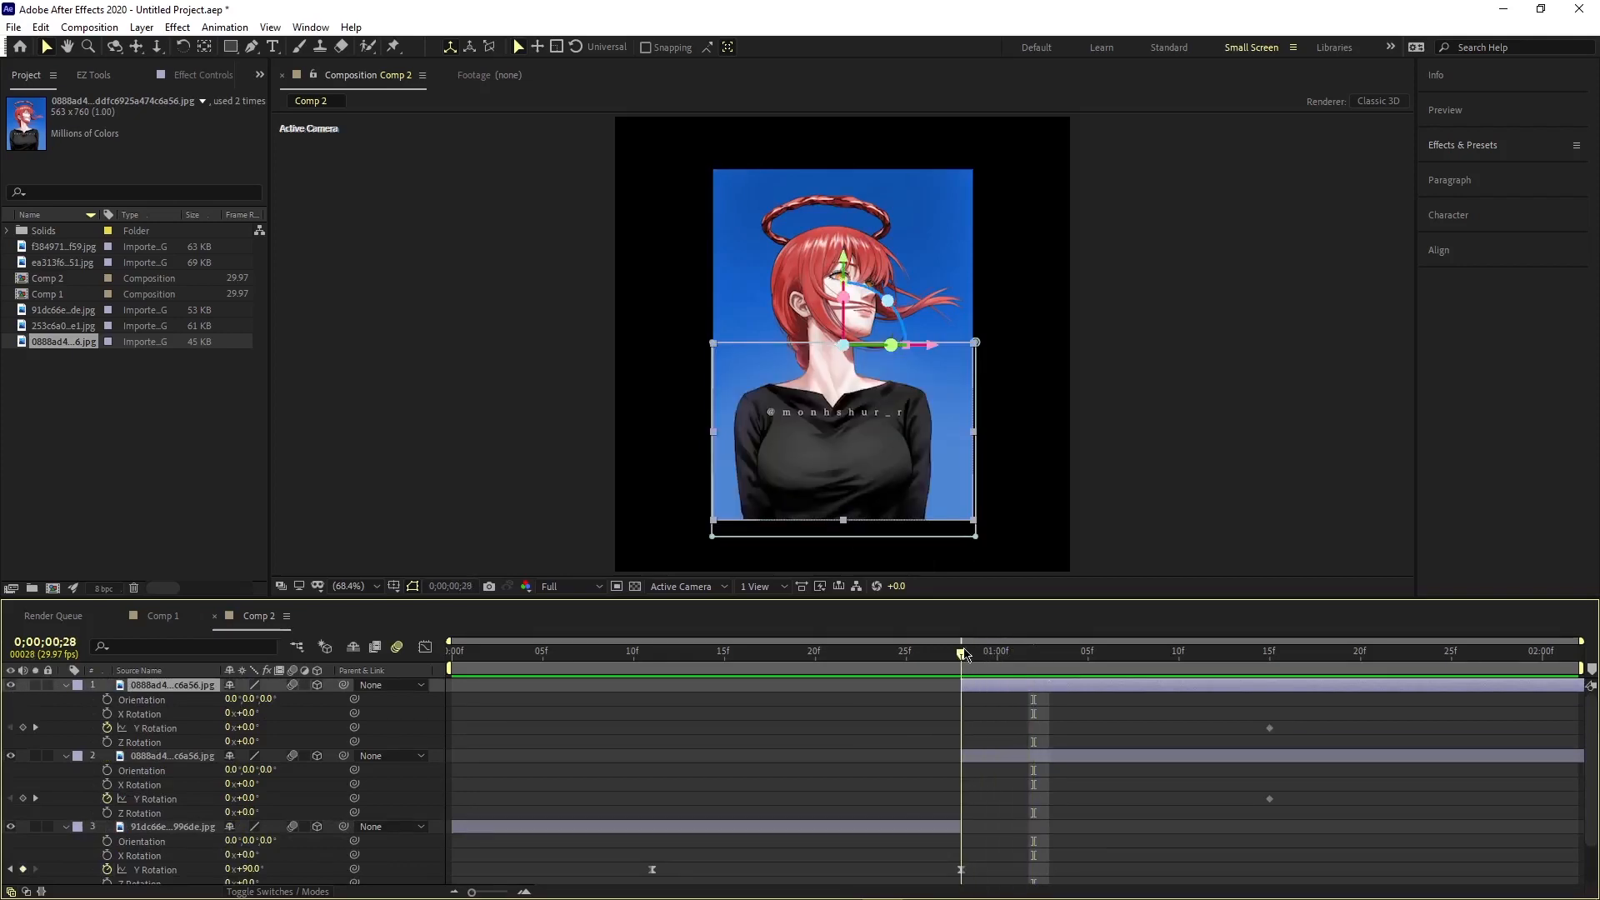
left_click(249, 714)
left_click(247, 728)
type("-90")
key("Return")
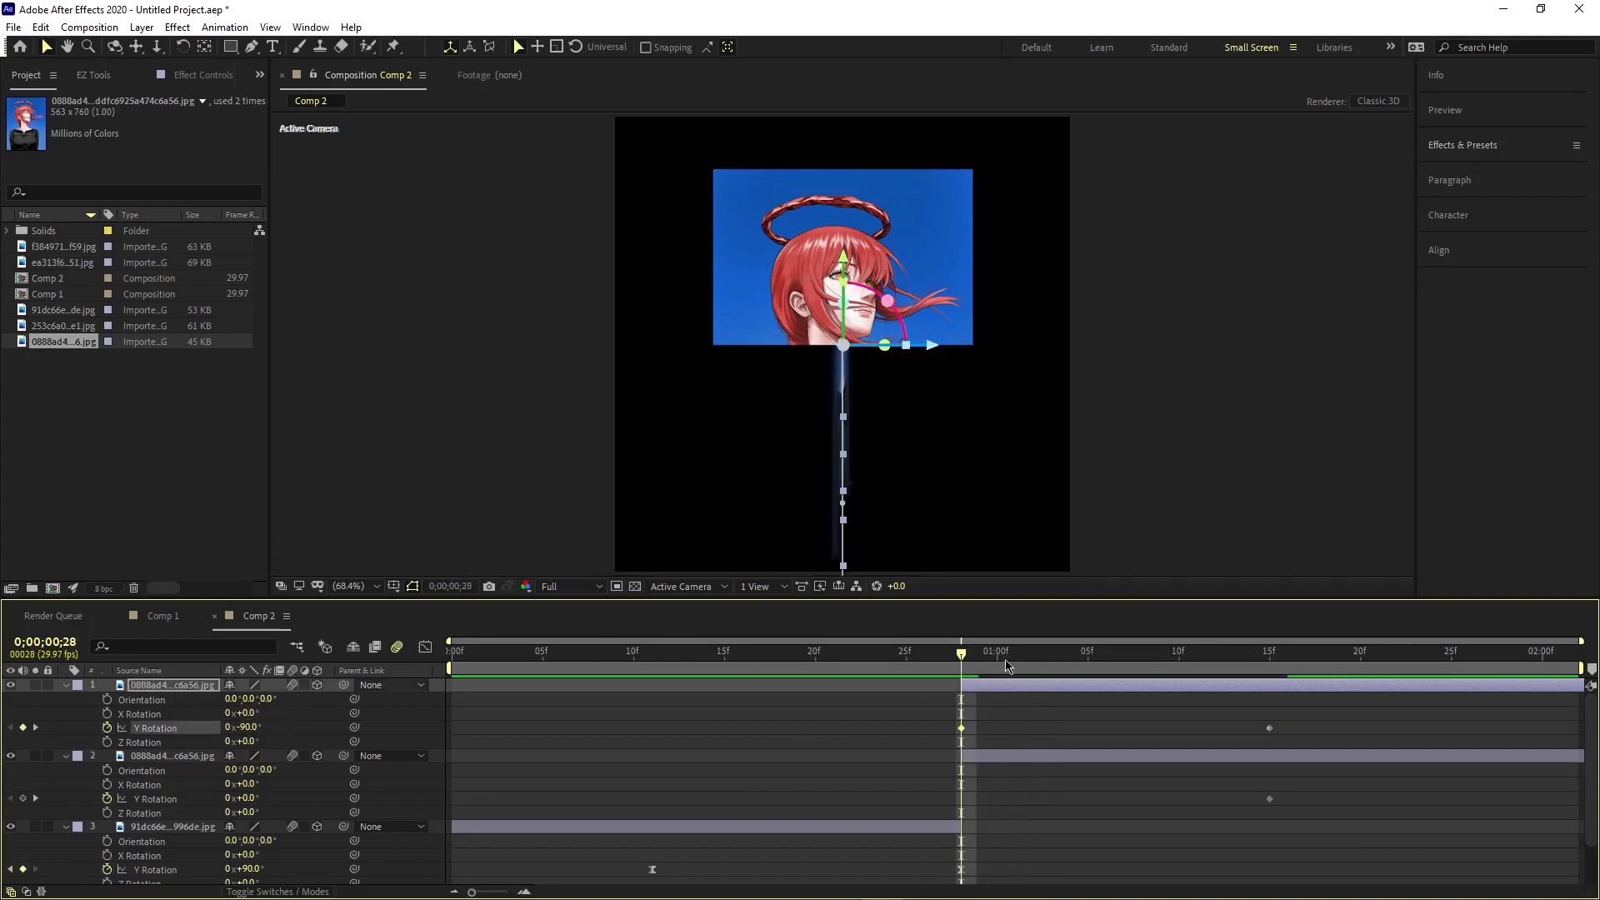
Step: Keyframe Y Rotation at +90° at 0;00;00;28 on the upper-half 0888ad4 layer
left_click_drag(960, 659, 1051, 658)
left_click_drag(1095, 746, 961, 764)
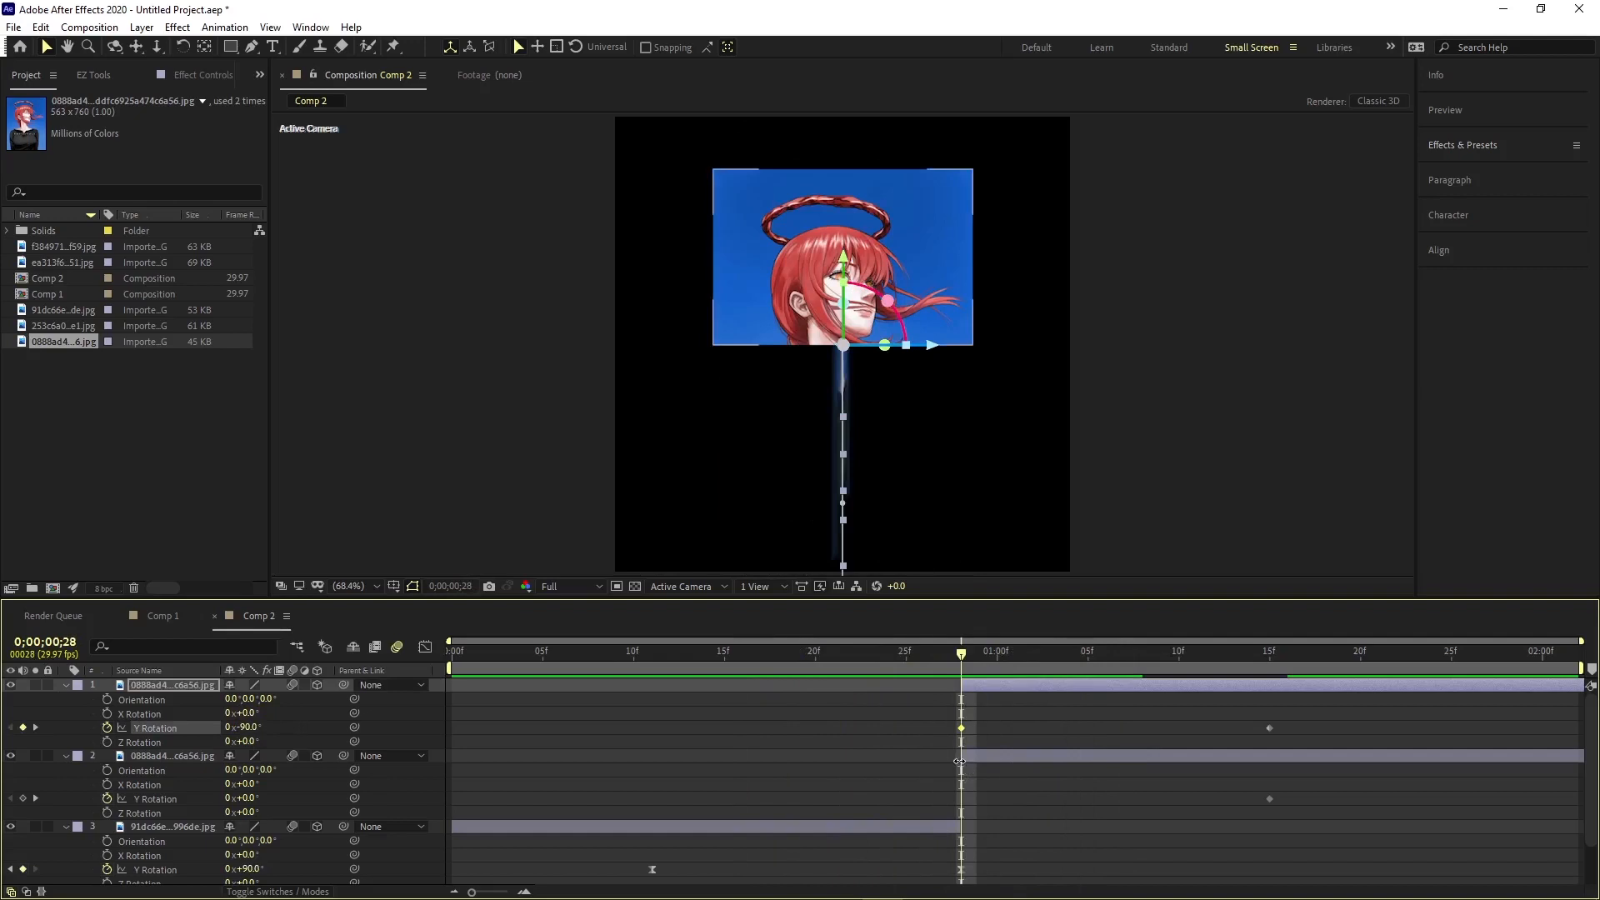
left_click(723, 760)
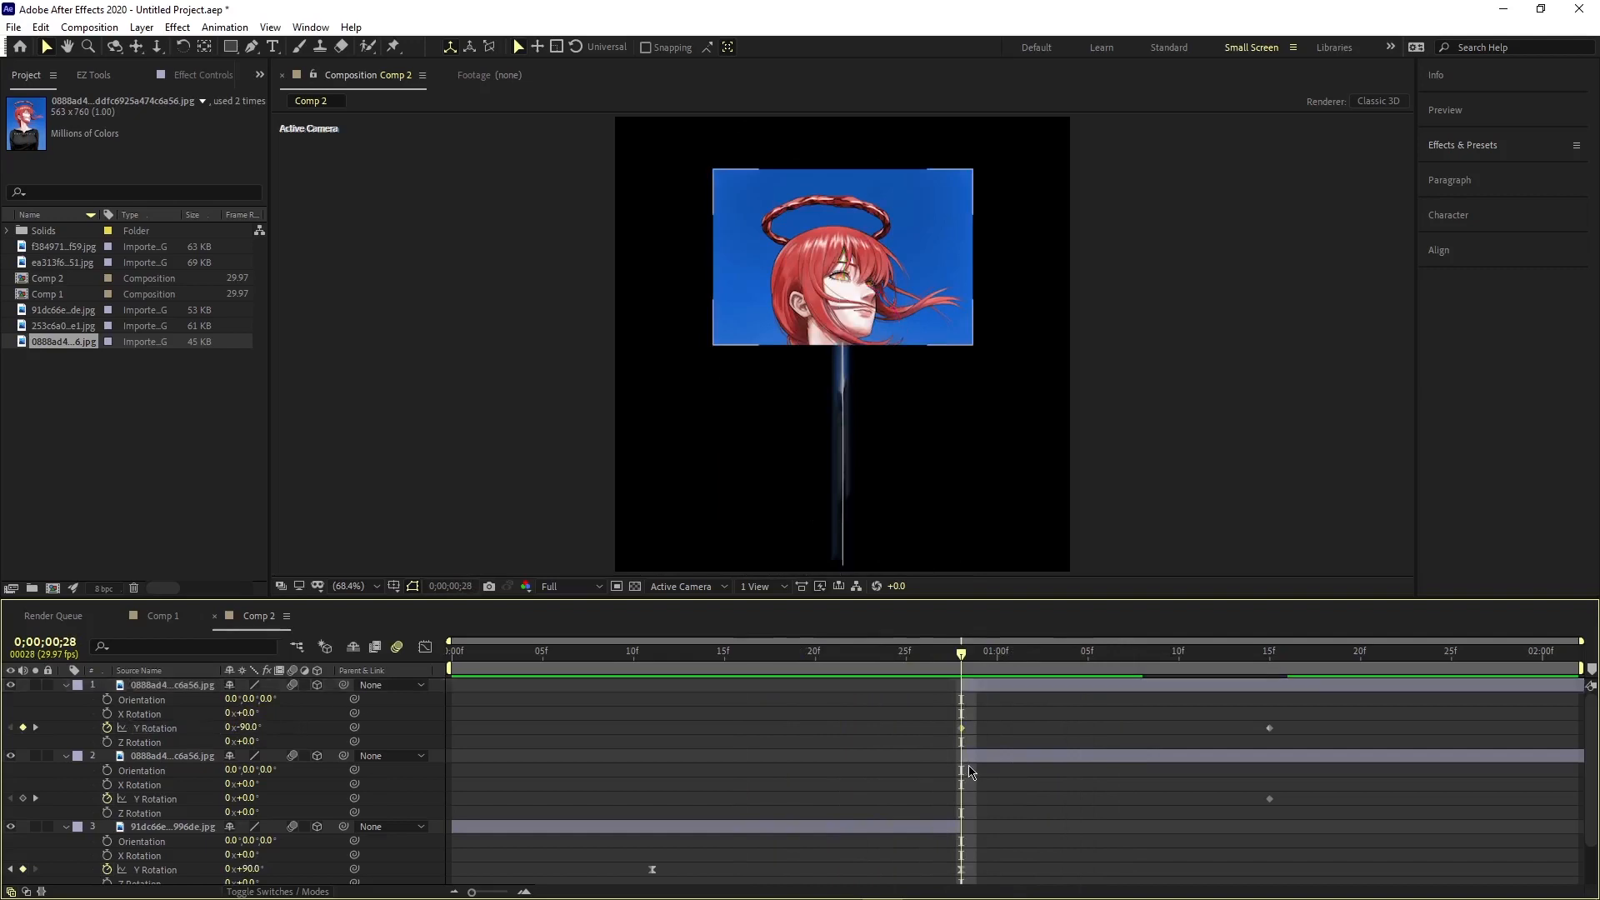
left_click(241, 806)
left_click(240, 800)
key("Return")
Step: Preview the transition from the rotating 91dc66e halves to the 0888ad4 halves
left_click_drag(957, 656, 673, 717)
key("space")
key("space")
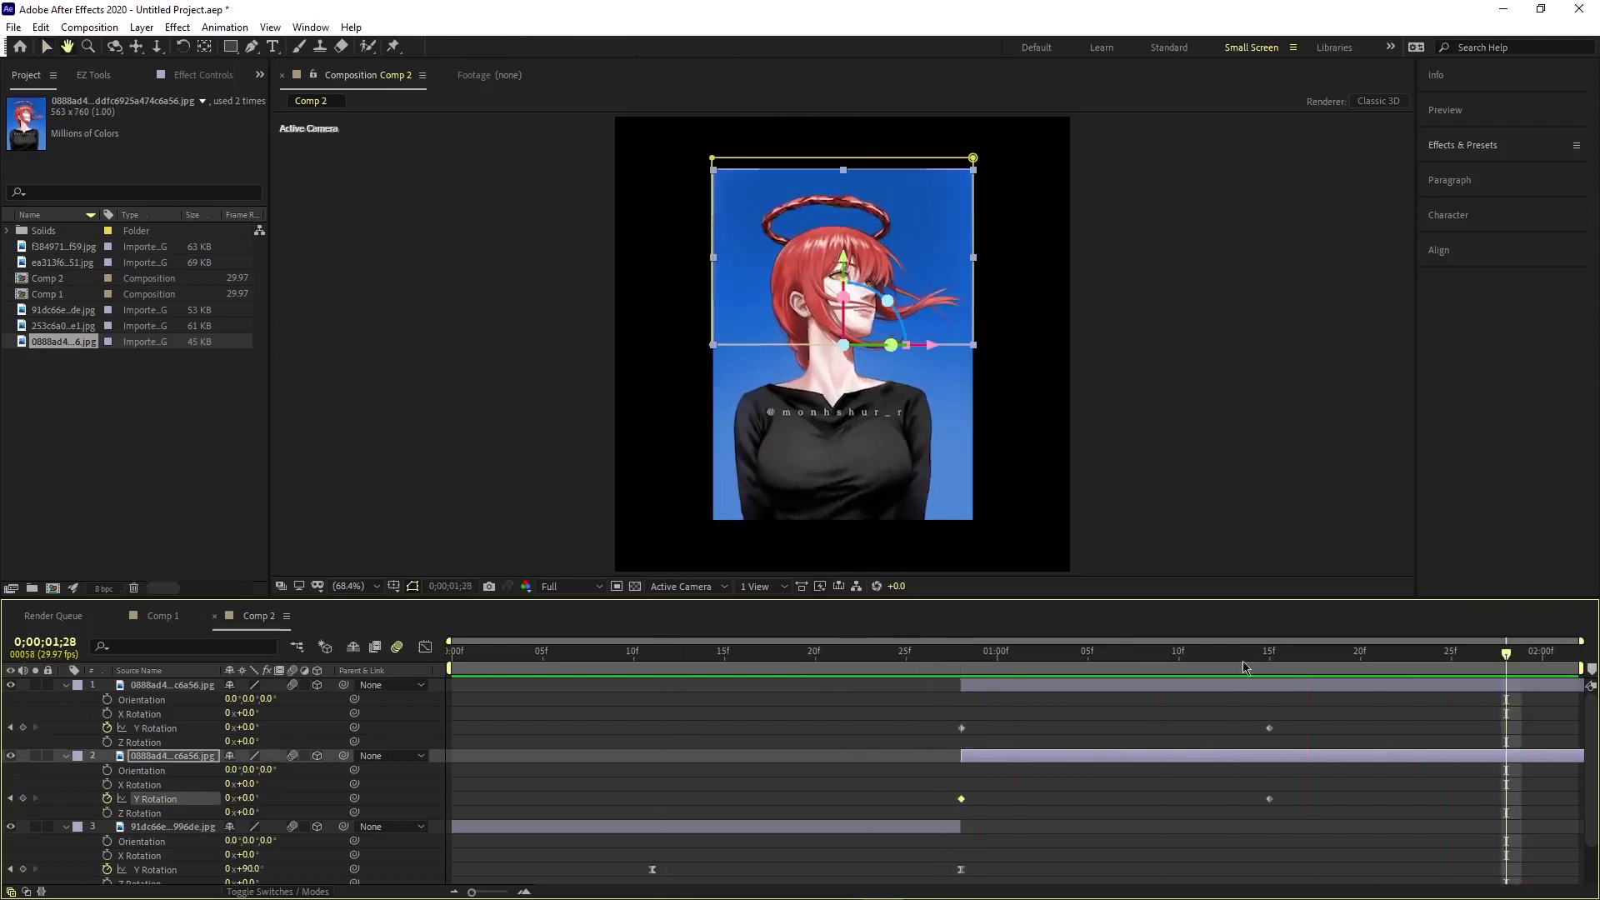
key("space")
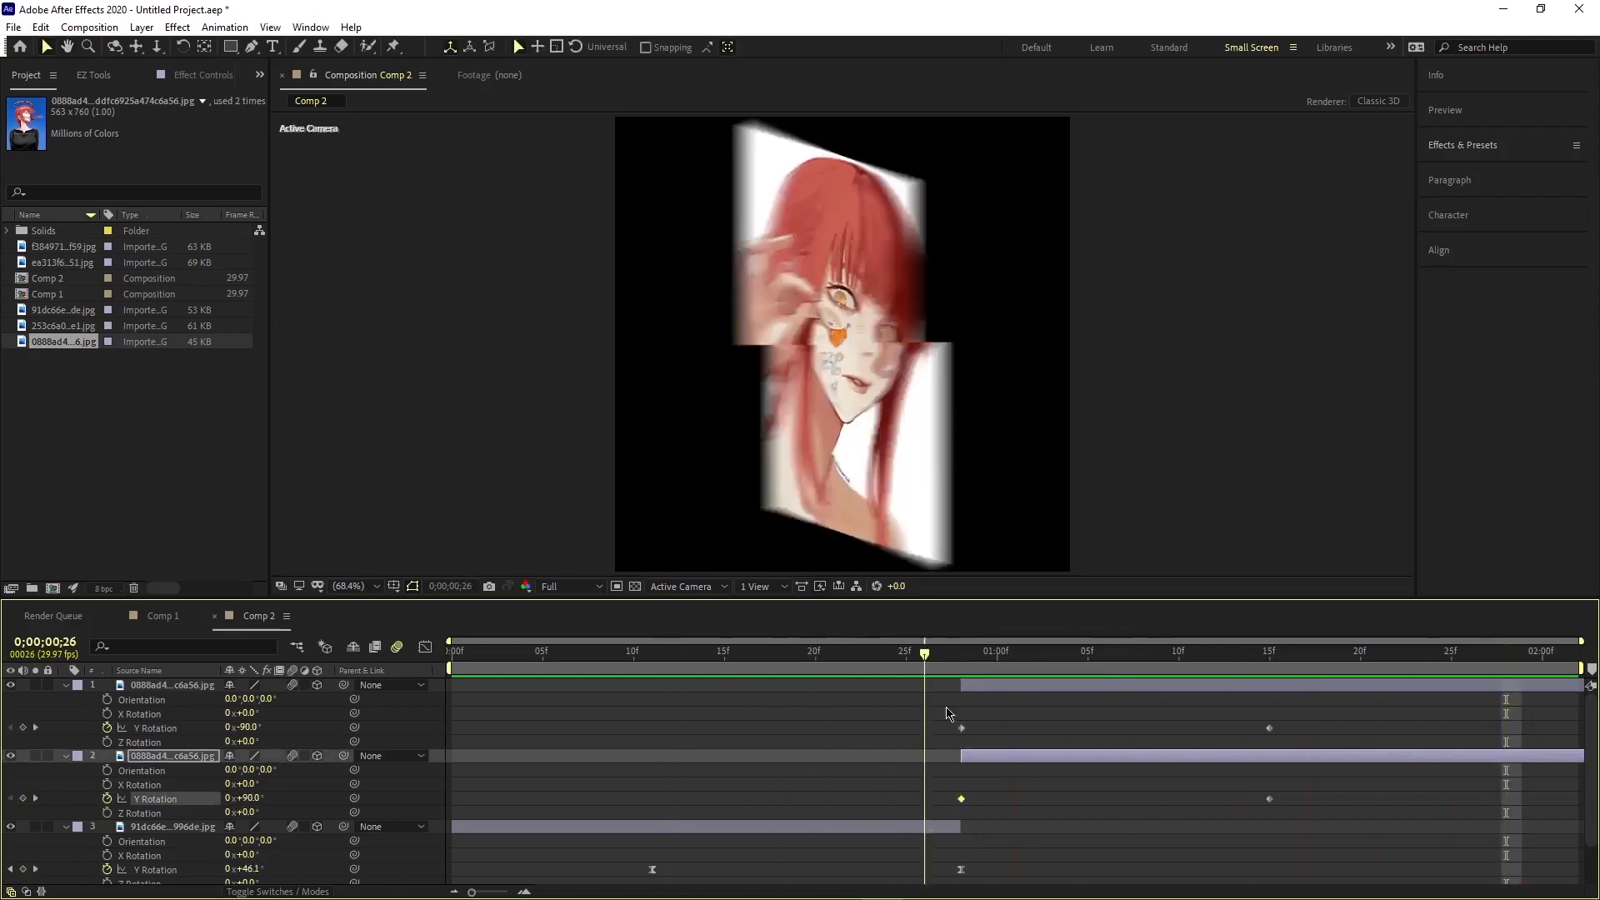
mouse_move(1135, 785)
left_mouse_down()
mouse_move(1136, 806)
mouse_move(960, 791)
mouse_move(990, 805)
mouse_move(1163, 773)
left_mouse_up()
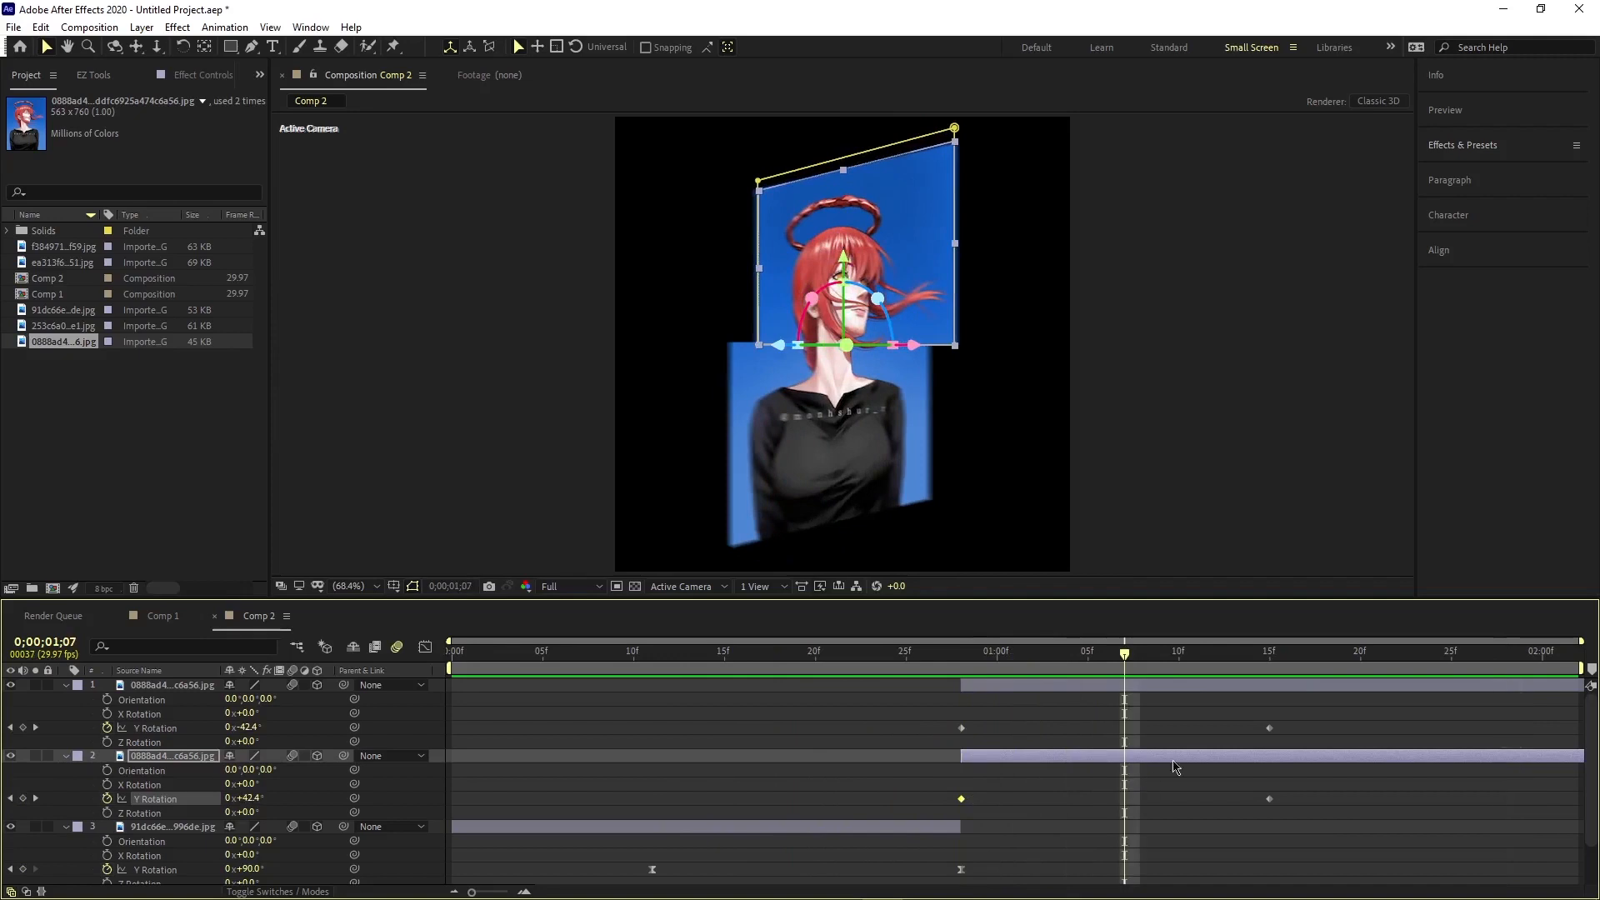
Step: Apply Easy Ease to all Y Rotation keyframes of the two 0888ad4 layers
left_click_drag(1329, 715, 920, 813)
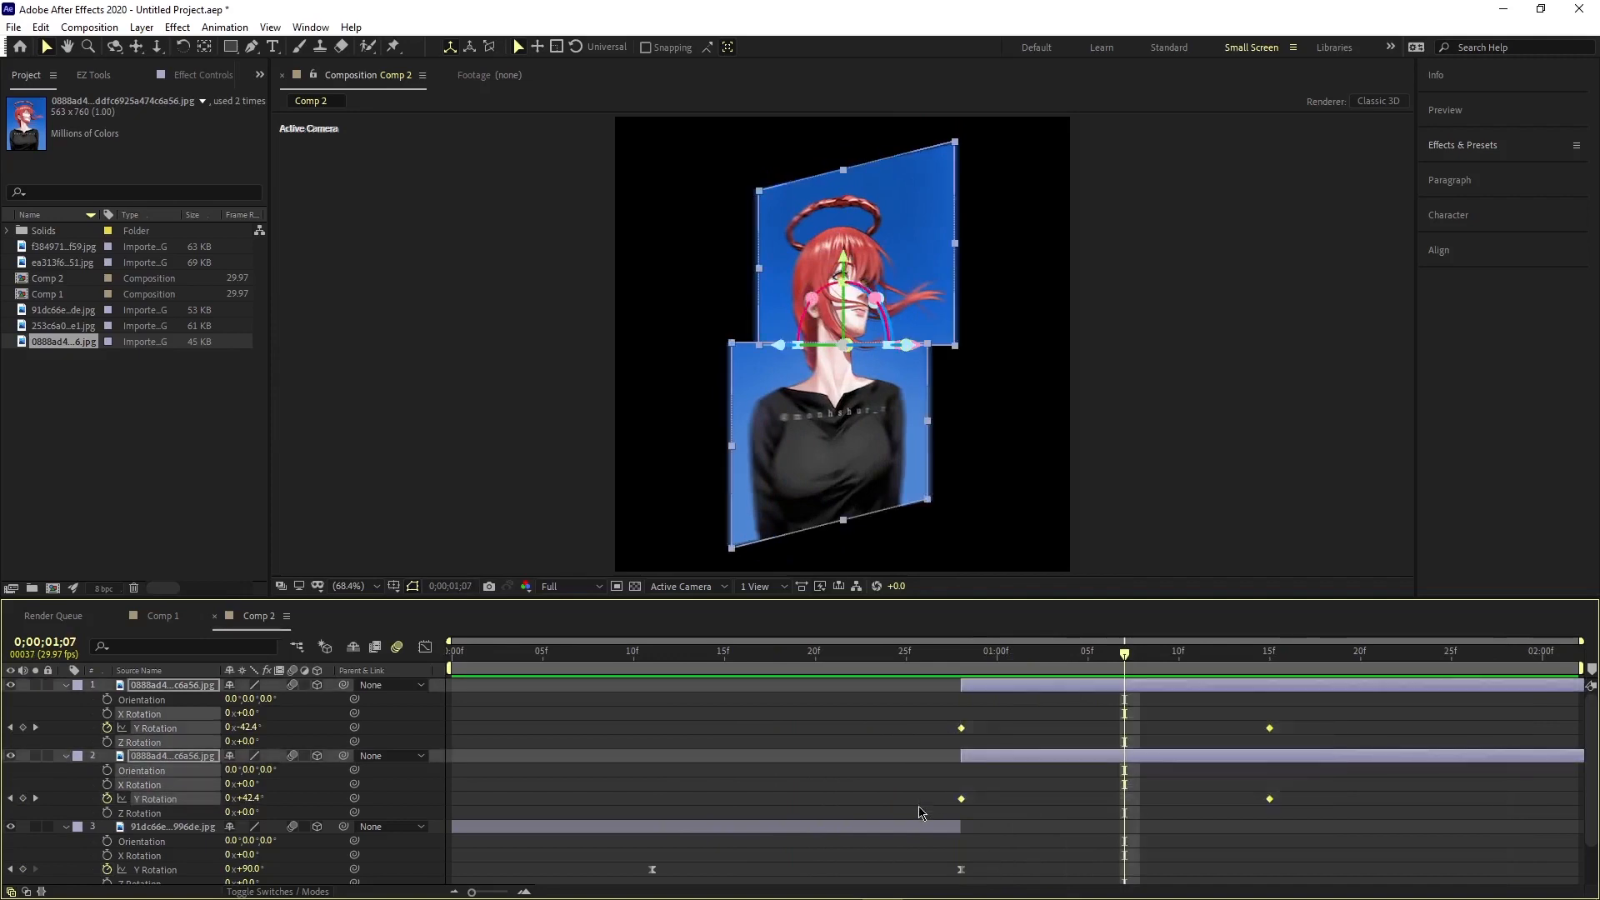
key("F9")
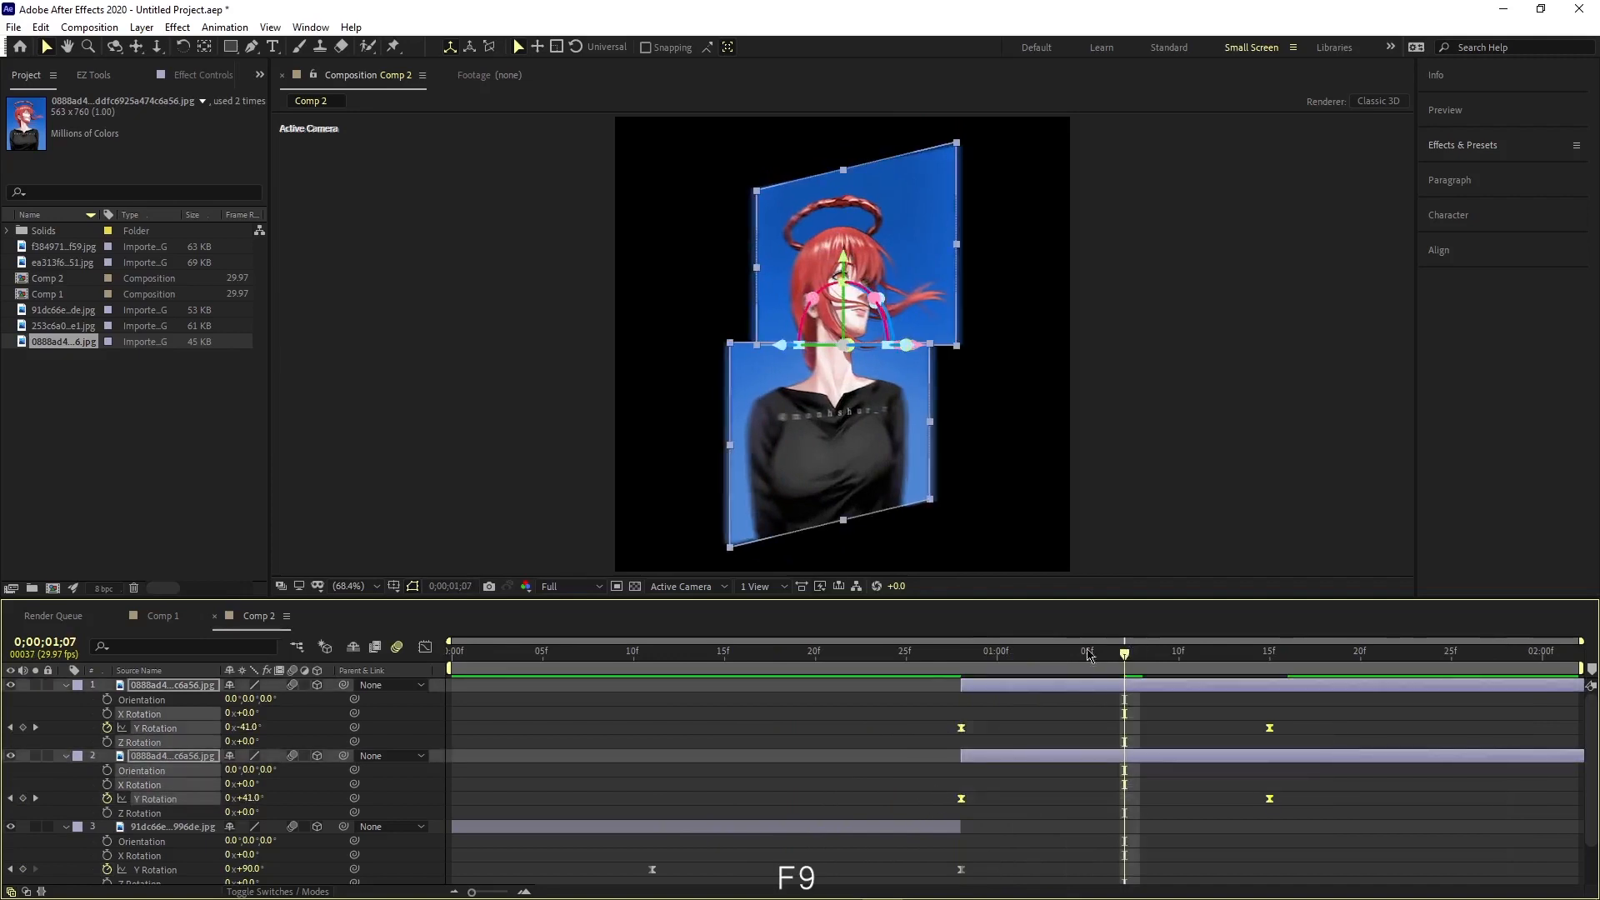
left_click_drag(1110, 654, 961, 655)
left_click(1033, 709)
Step: Reshape the Y Rotation curves of both 0888ad4 layers in the Graph Editor and preview the animation
left_click_drag(1317, 714, 806, 731)
left_click(426, 648)
left_click(960, 846)
left_click_drag(1011, 847, 947, 851)
left_click_drag(1218, 850, 1114, 848)
left_click(155, 798)
left_click_drag(1011, 690, 959, 691)
left_click_drag(1218, 692, 452, 653)
key("space")
key("shift+F3")
key("space")
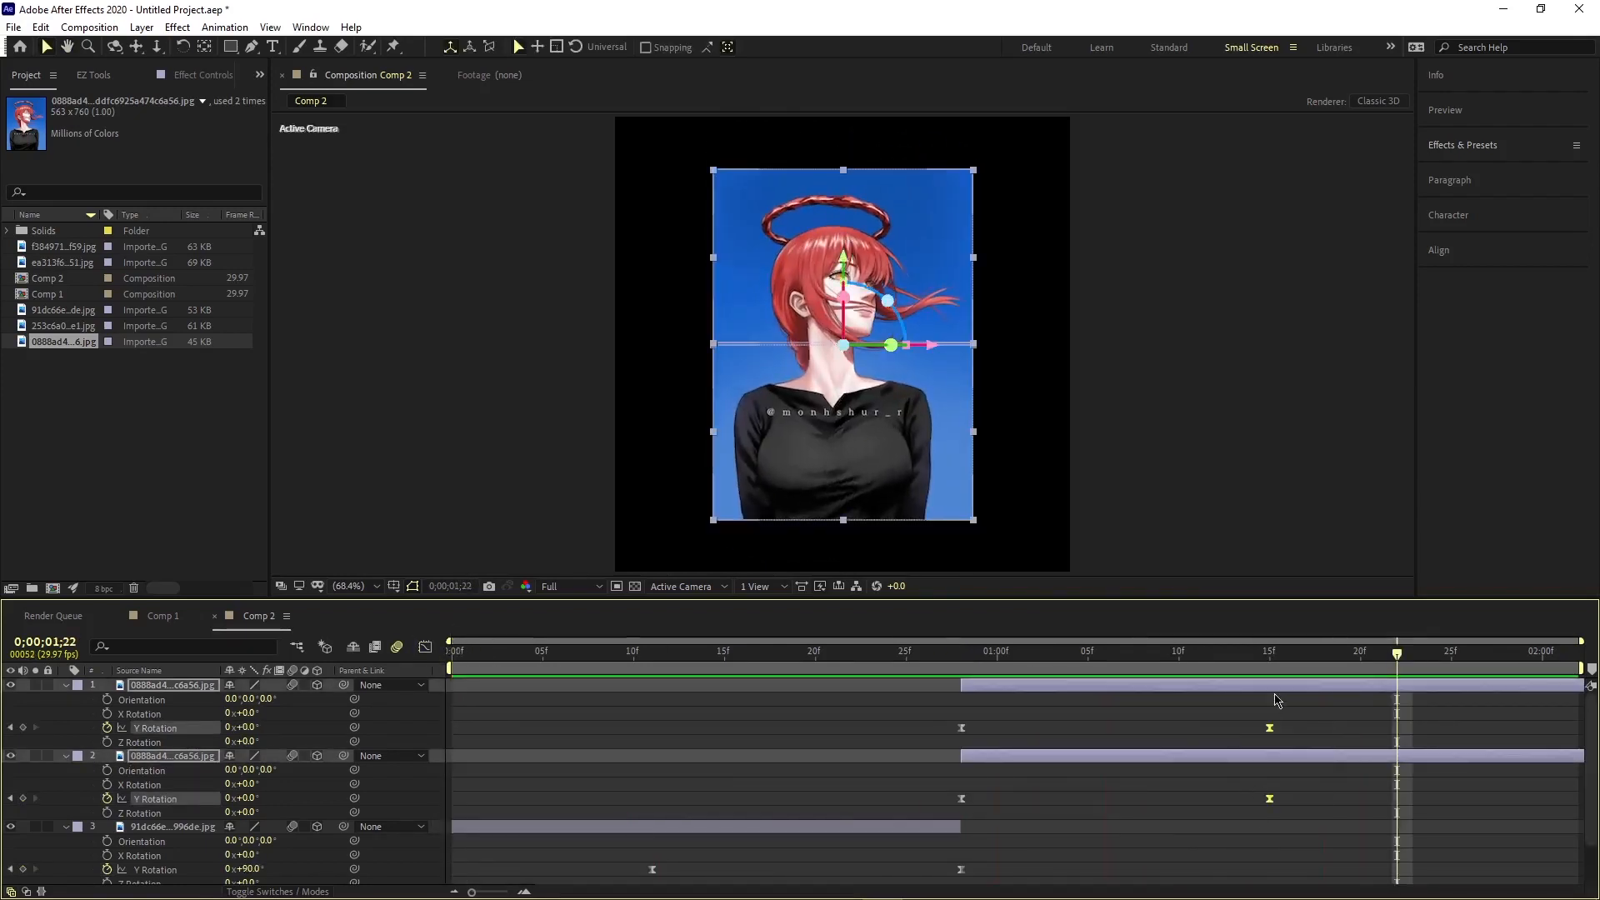
Step: Move the final Y Rotation keyframes of both 0888ad4 layers to 0;00;01;22 and preview the slower rotation
left_click(1269, 726, "shift")
left_click_drag(1268, 727, 1395, 749)
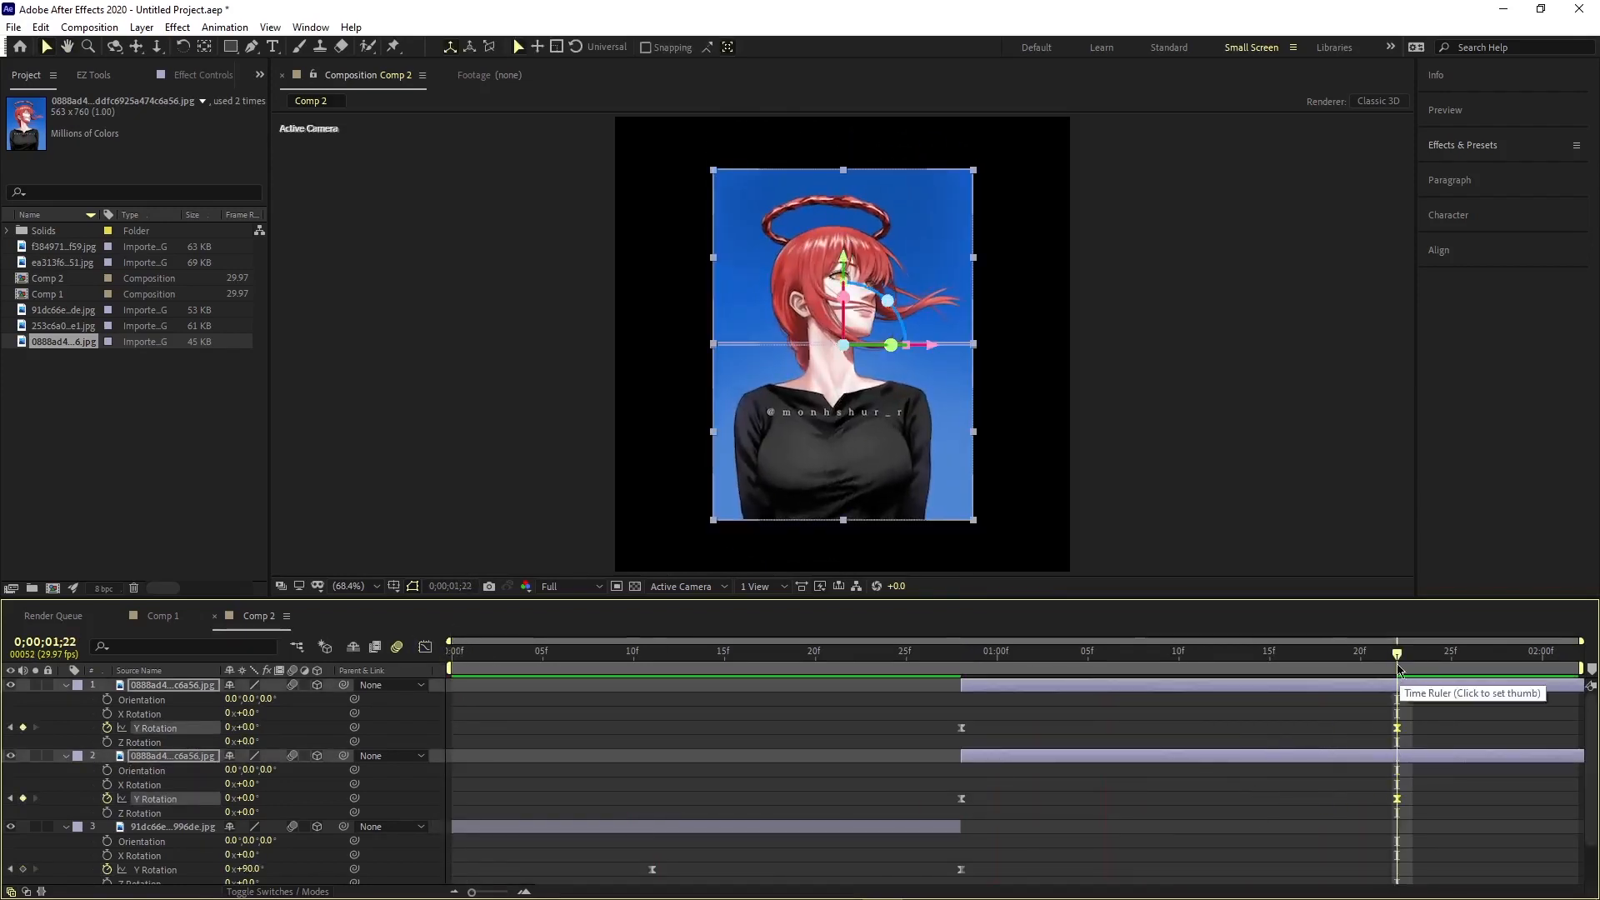
left_click_drag(1397, 655, 327, 651)
key("space")
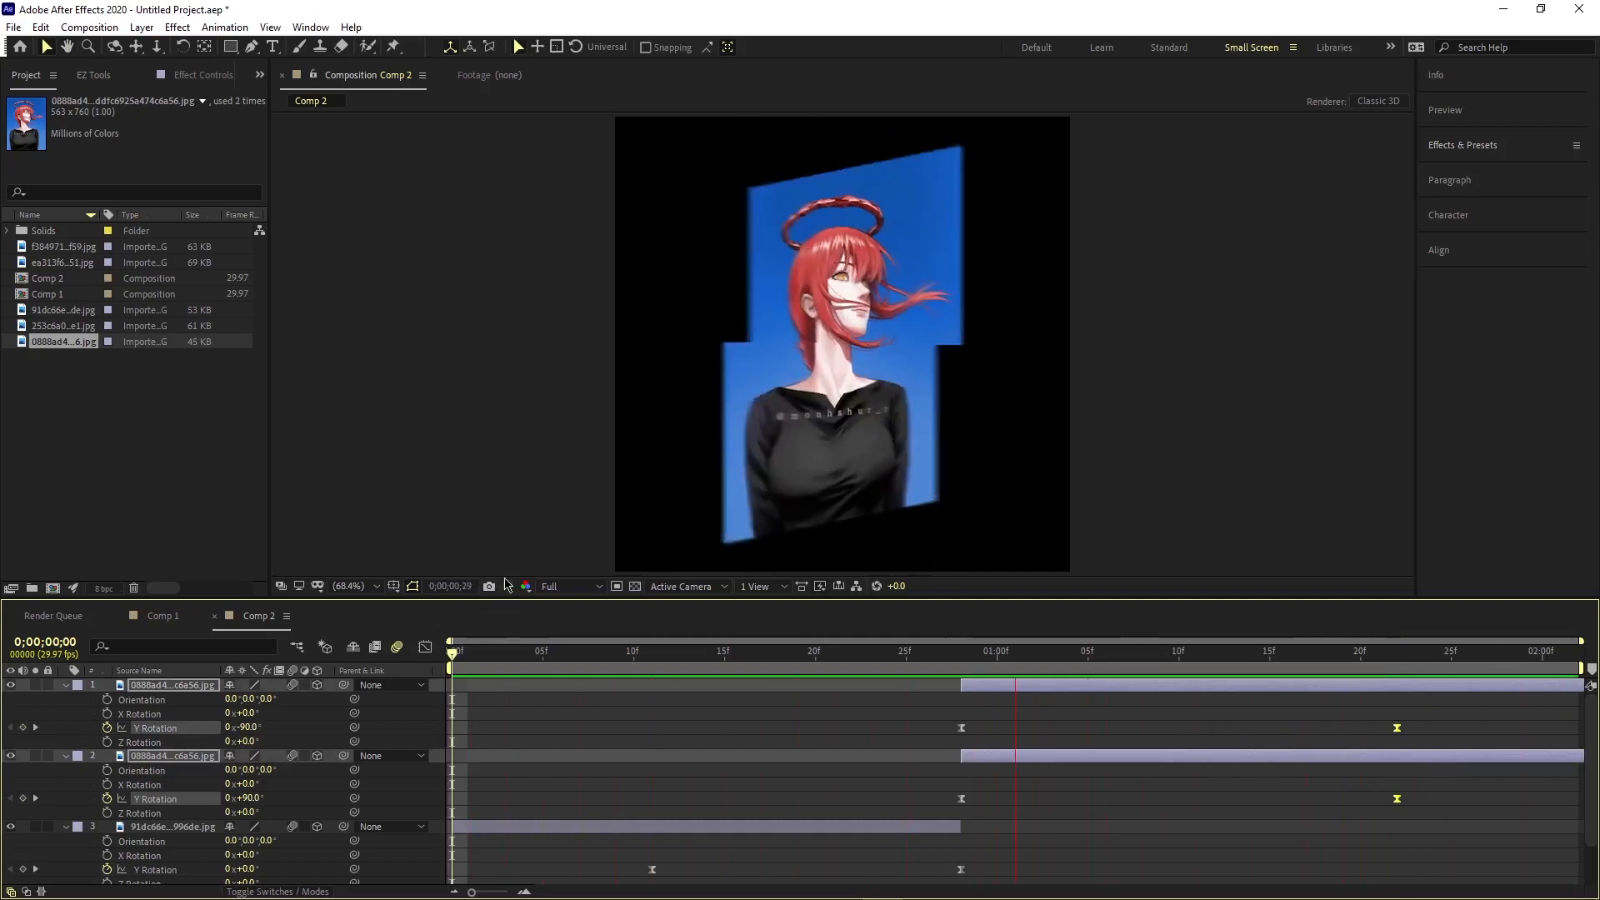
key("space")
Step: Collapse the revealed rotation properties of the image layers, preview the transition, and show the bottom layer's keyframed properties
key("r")
left_click(933, 714)
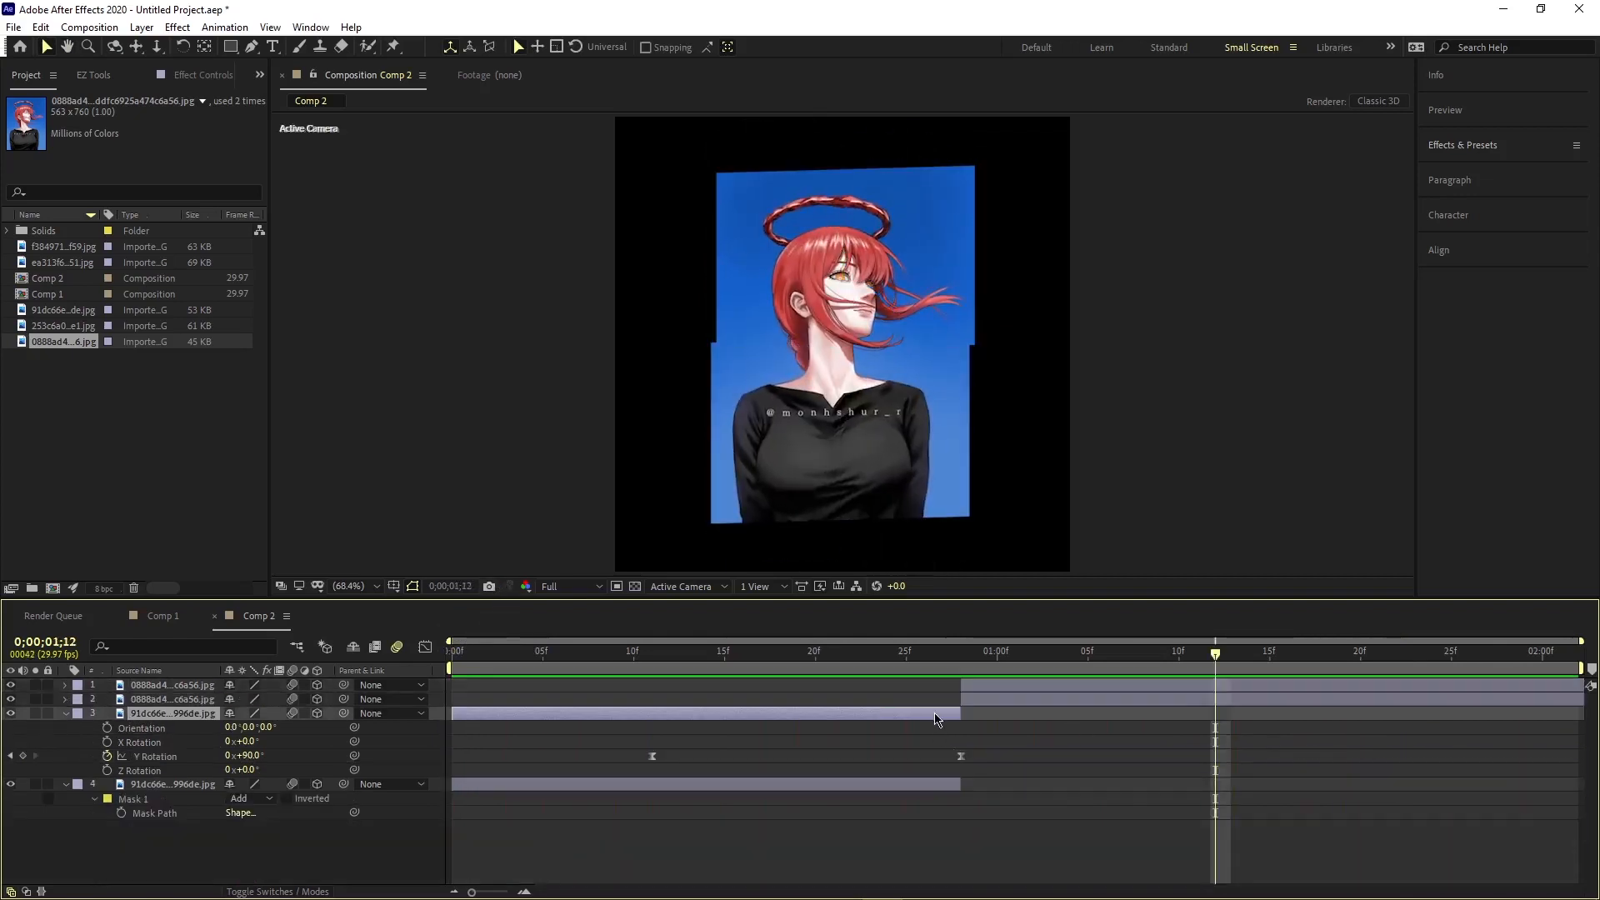
key("r")
left_click(1166, 787)
key("space")
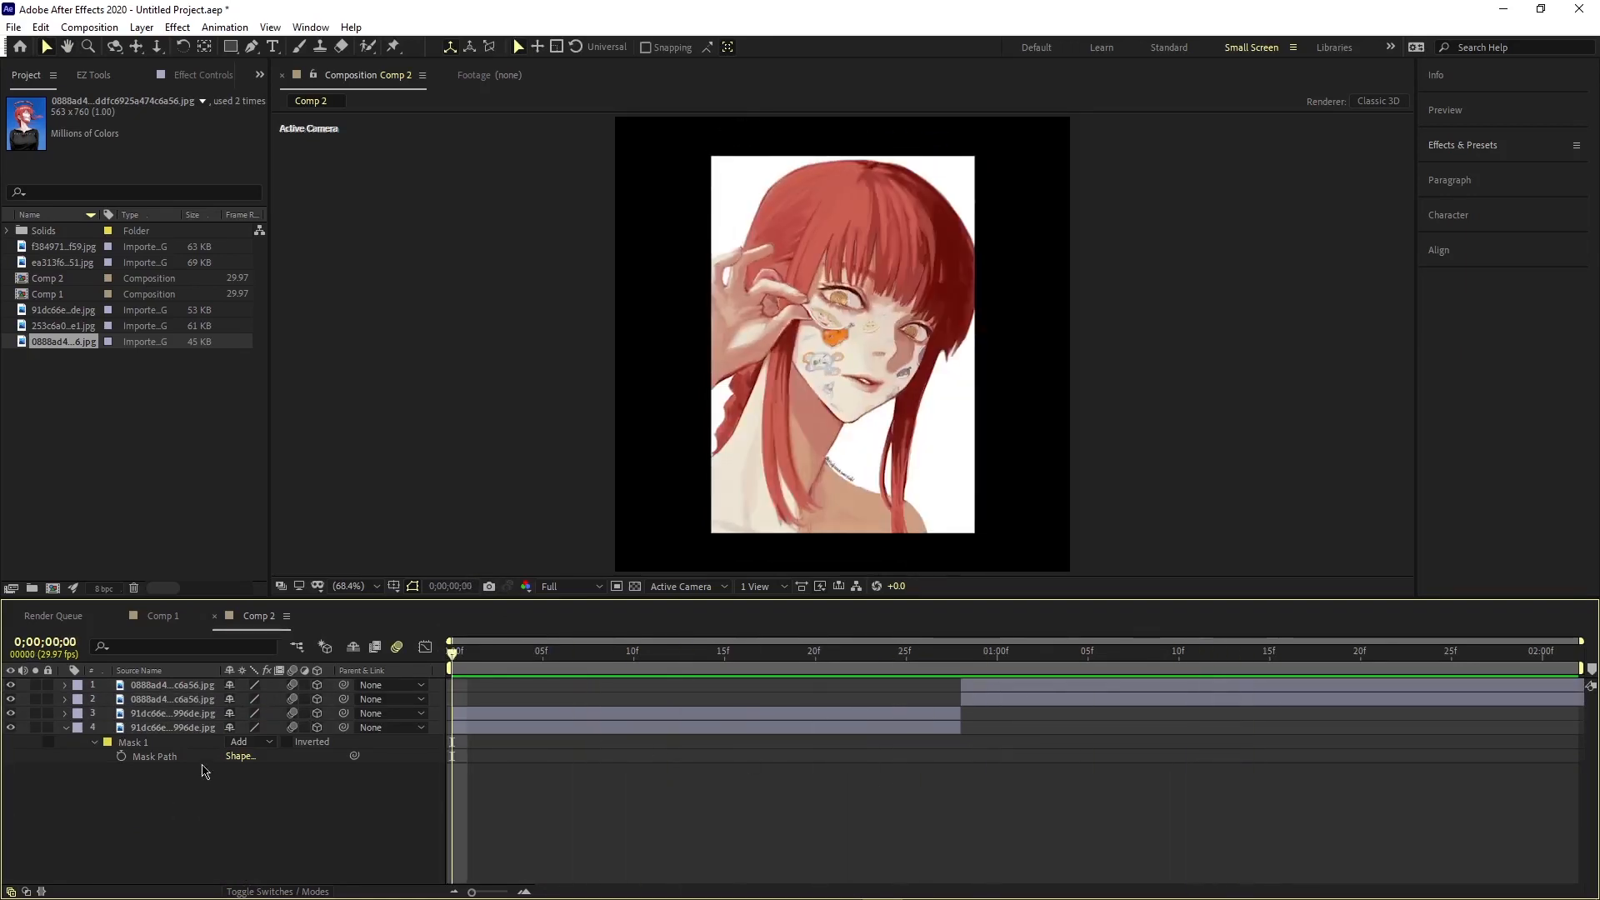
left_click(187, 727)
key("u")
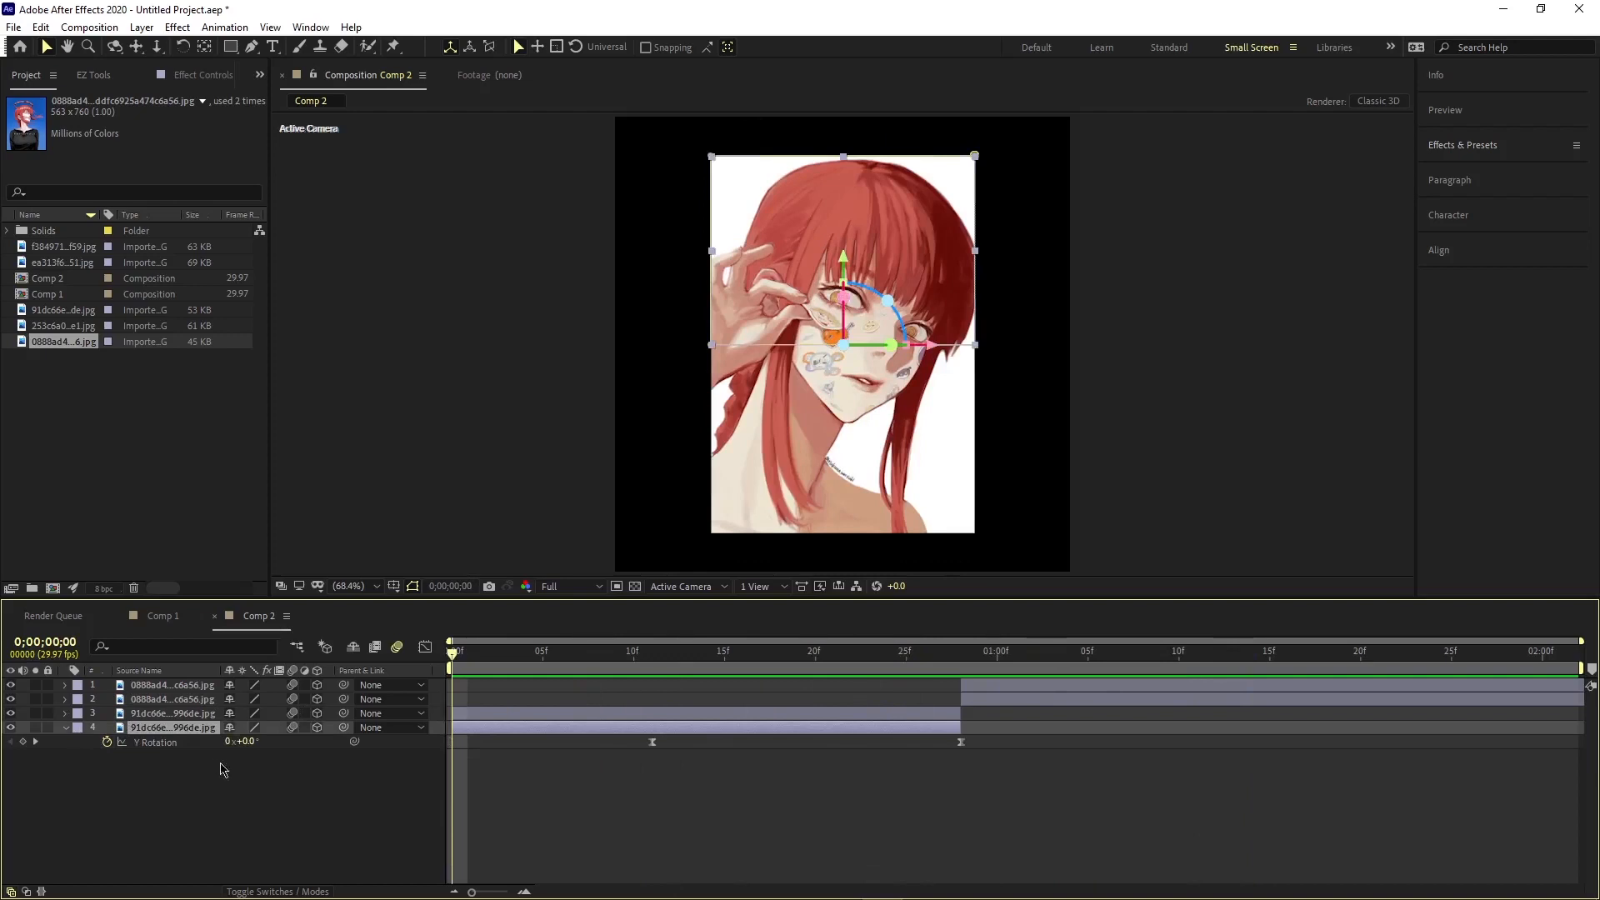
left_click(275, 762)
Step: Add an adjustment layer above the images and apply the Turbulent Displace effect to it
right_click(281, 765)
mouse_move(323, 584)
left_click(561, 717)
left_click(1462, 145)
left_click_drag(1496, 332, 950, 687)
left_click(1462, 145)
Step: Set the Turbulent Displace amount to 20 and turn its Evolution to 90°
left_click(157, 143)
type("20")
key("Return")
left_click_drag(161, 212, 171, 217)
Step: Save the project under the file name r
left_click(13, 27)
left_click(38, 179)
type("r")
key("Return")
Step: Set the Turbulent Displace horizontal offset to 260 and keyframe Evolution at -200° at 0;00;02;01, previewing the result
key("u")
left_click(183, 171)
type("260")
key("Return")
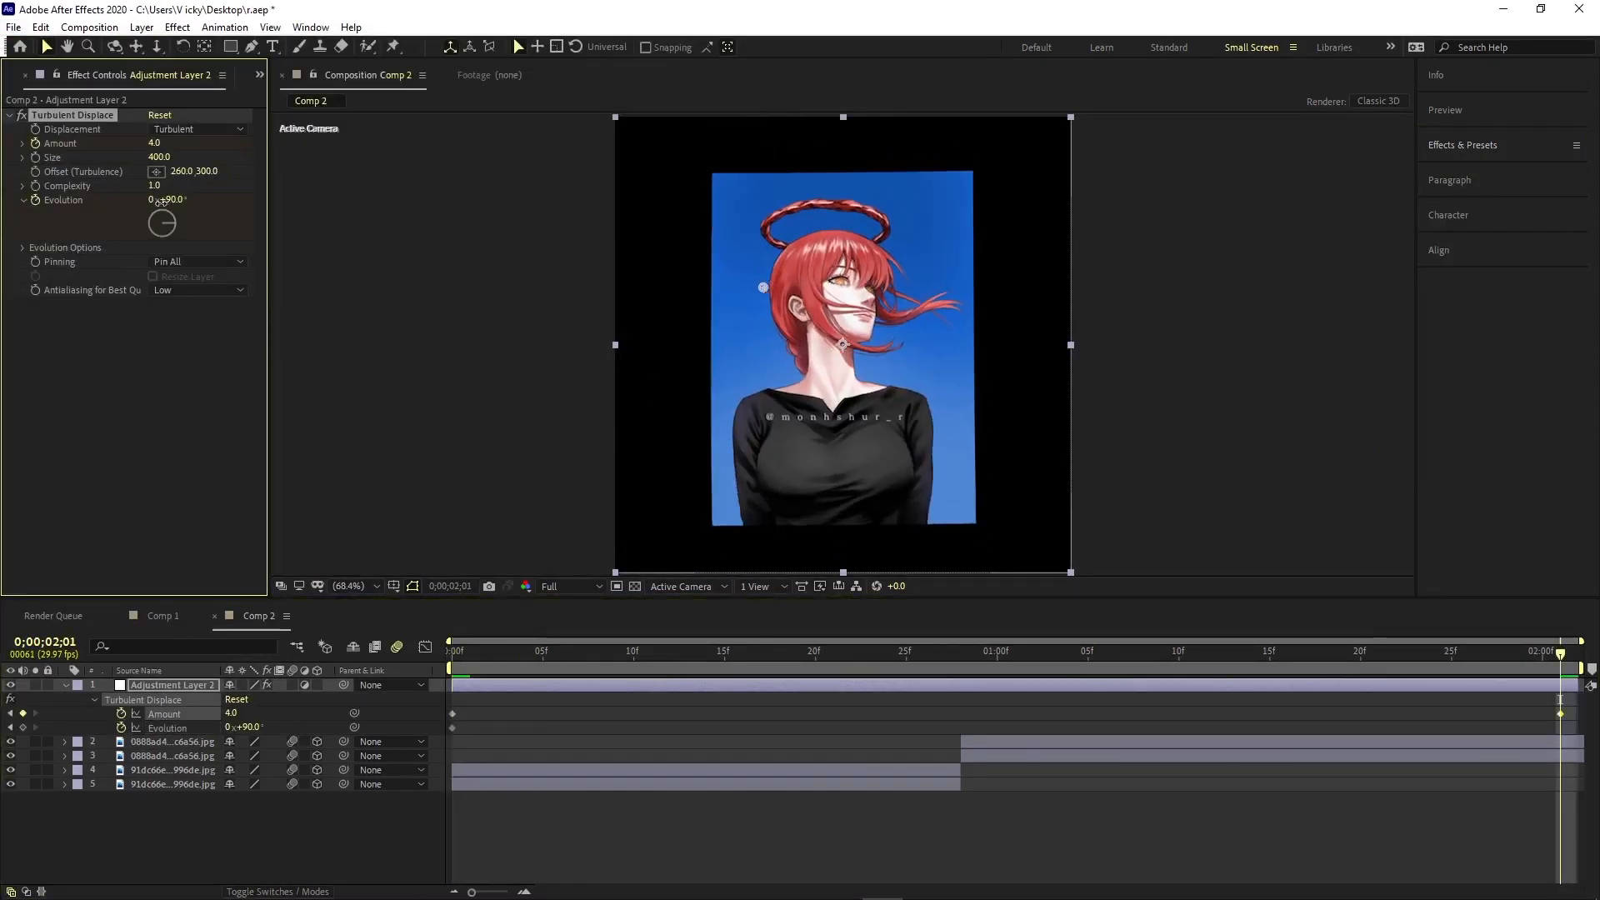
left_click(166, 201)
type("-200")
key("Return")
key("space")
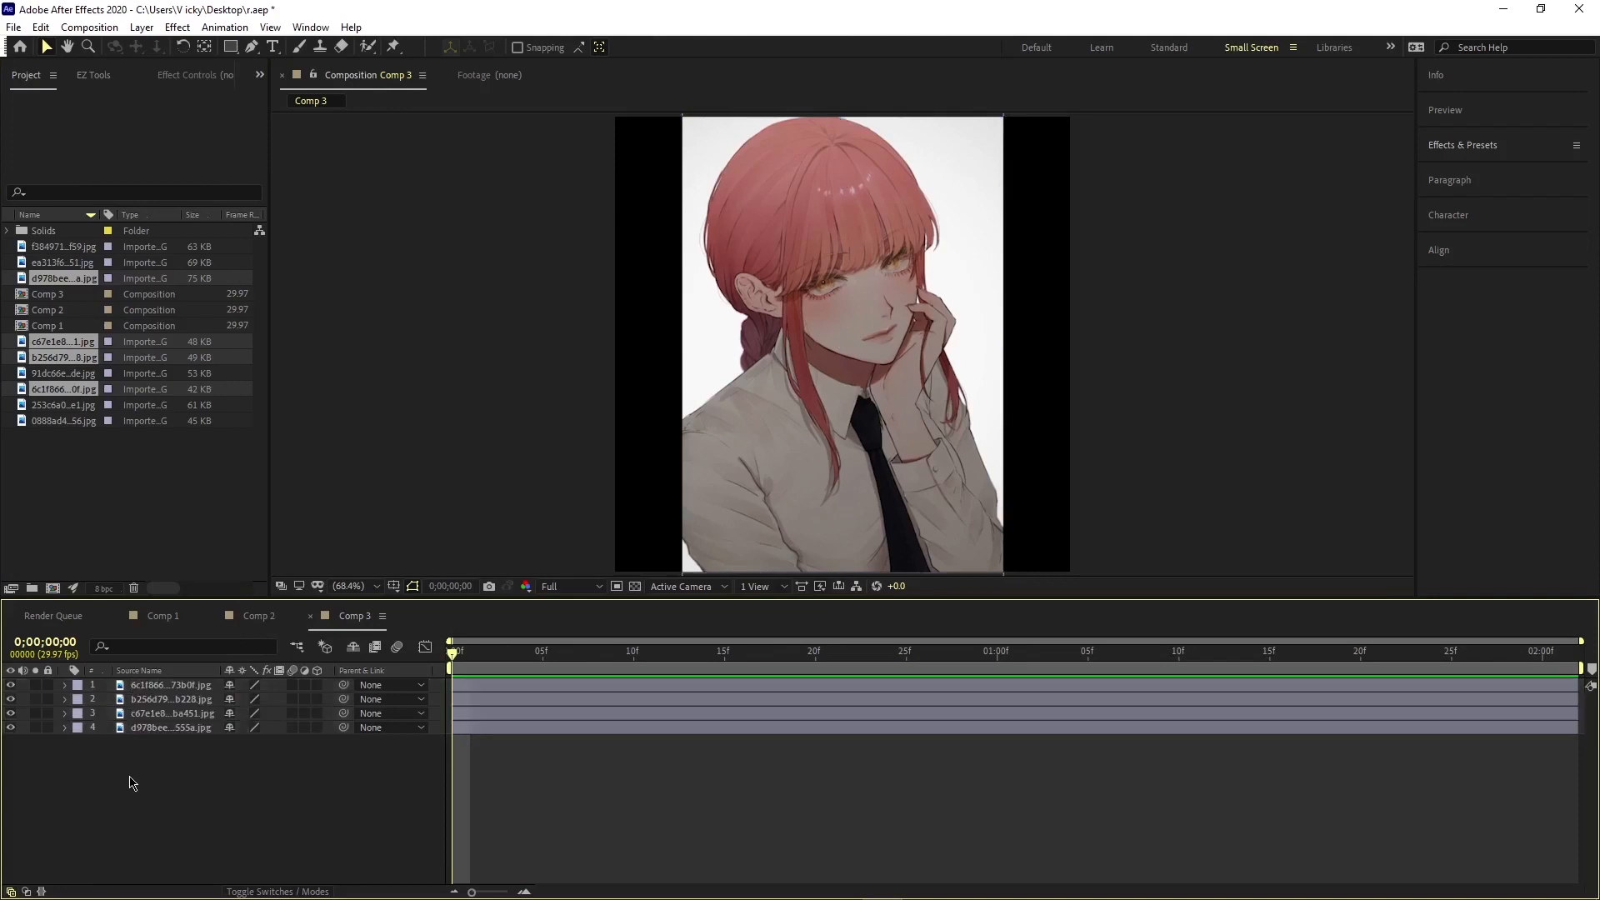
Step: Examine the four stacked images in Comp 3 by hiding each layer in turn and showing them again
left_click_drag(451, 654, 597, 654)
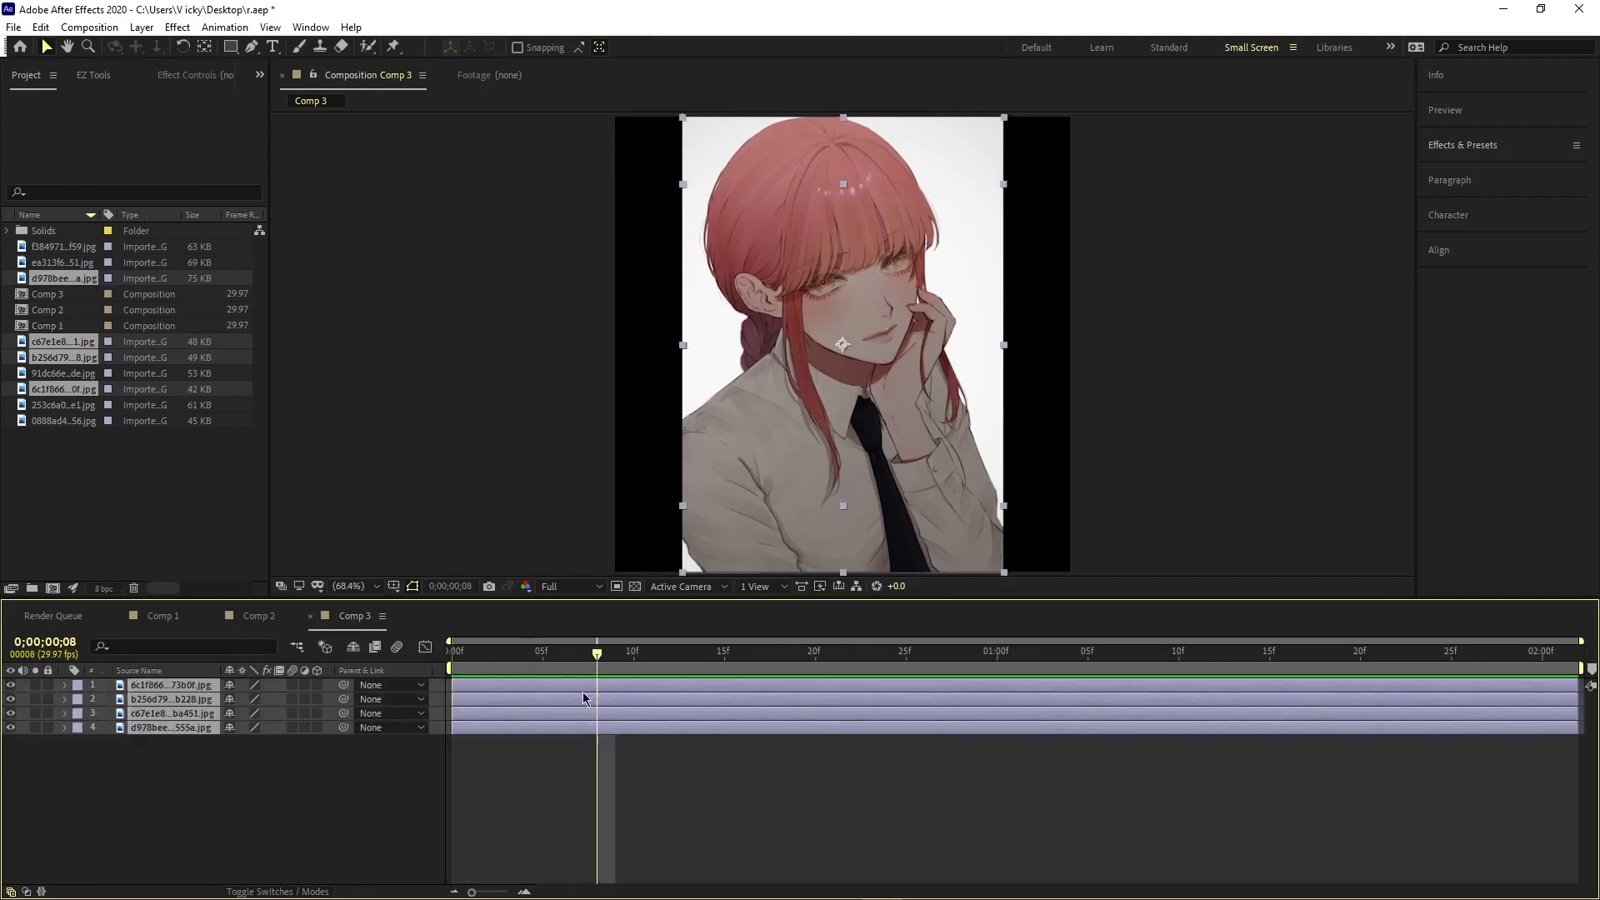
left_click(107, 833)
left_click(10, 685)
left_click(10, 699)
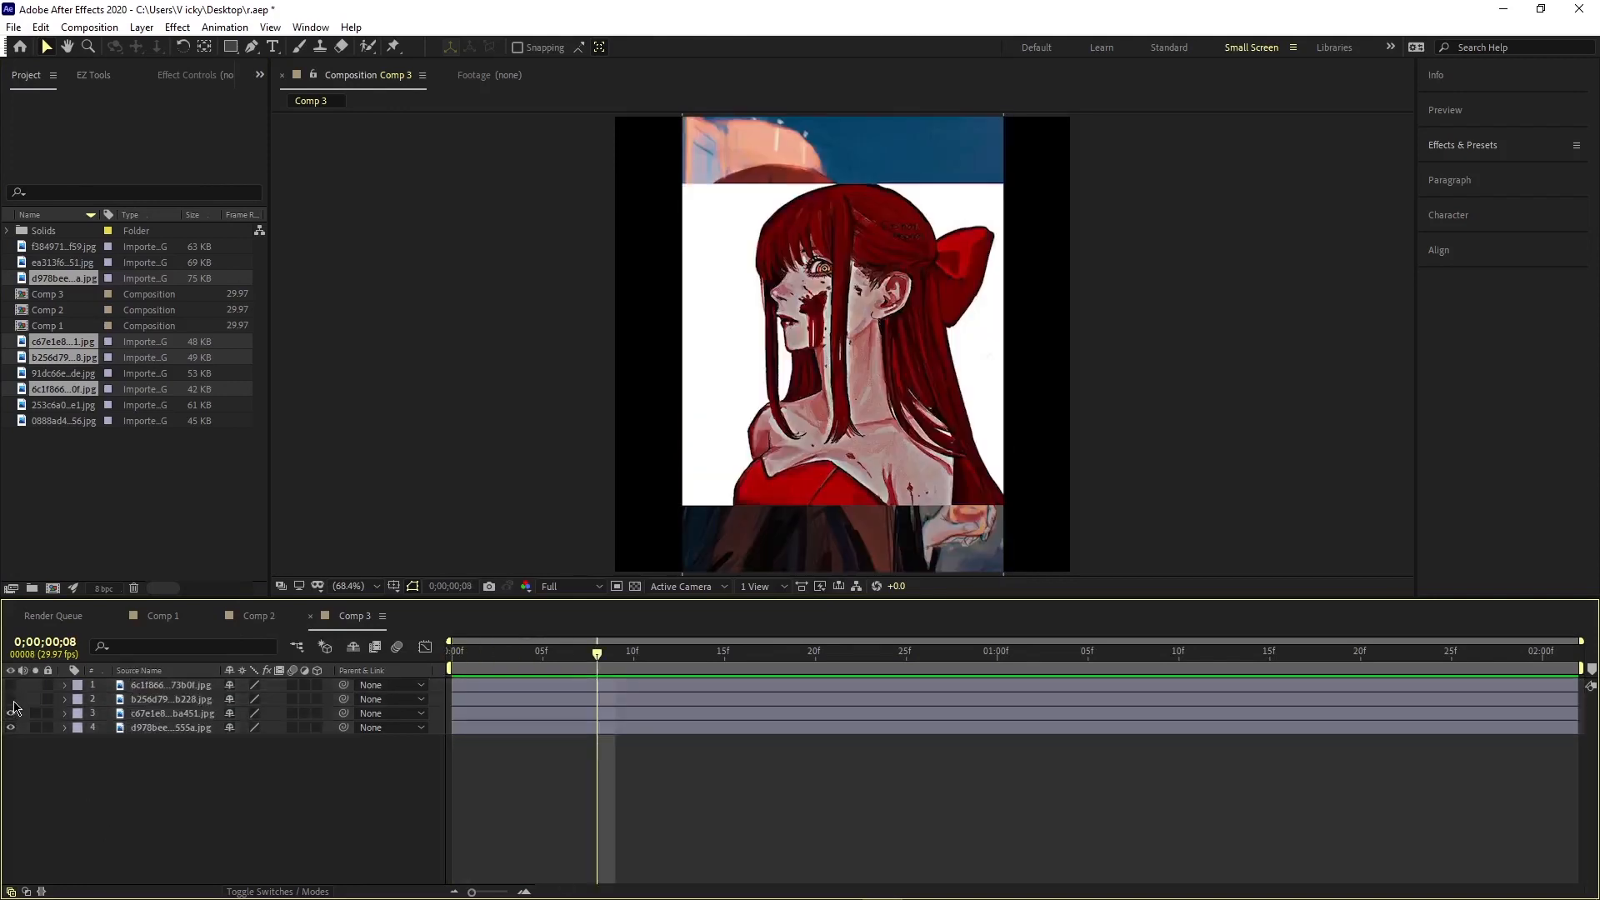
left_click(10, 713)
left_click(10, 727)
left_click(10, 727)
left_click(10, 713)
left_click(10, 699)
left_click(10, 685)
scroll(653, 447, "down", 1)
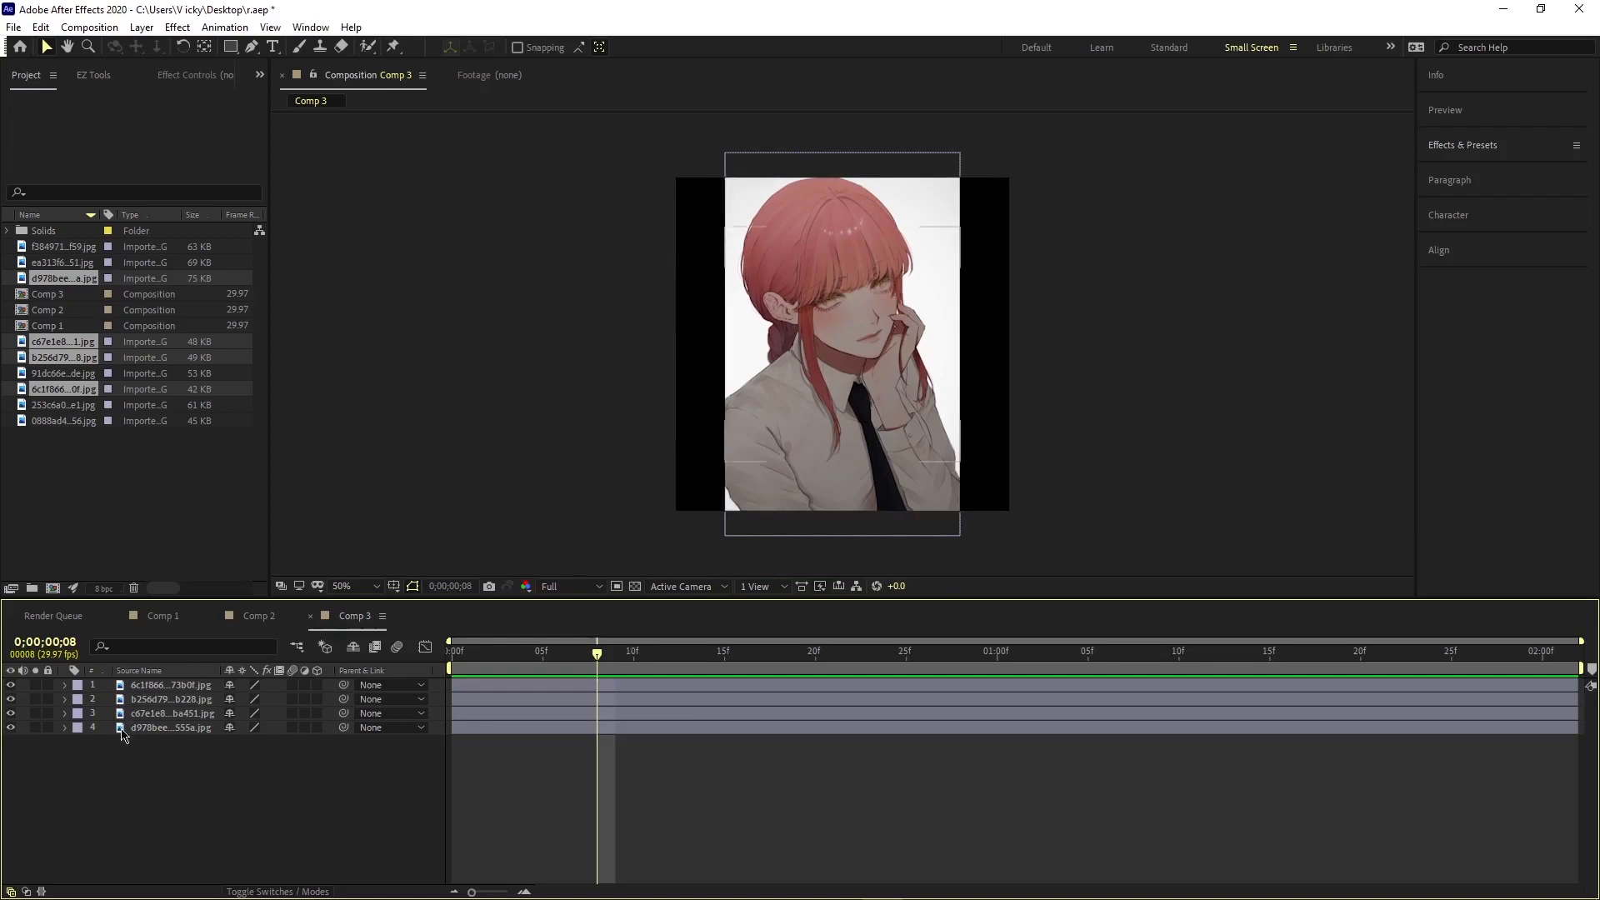
Step: Scale the topmost image 6c1f866 to fill the square frame and pre-compose it as 1Comp 1
left_click(185, 685)
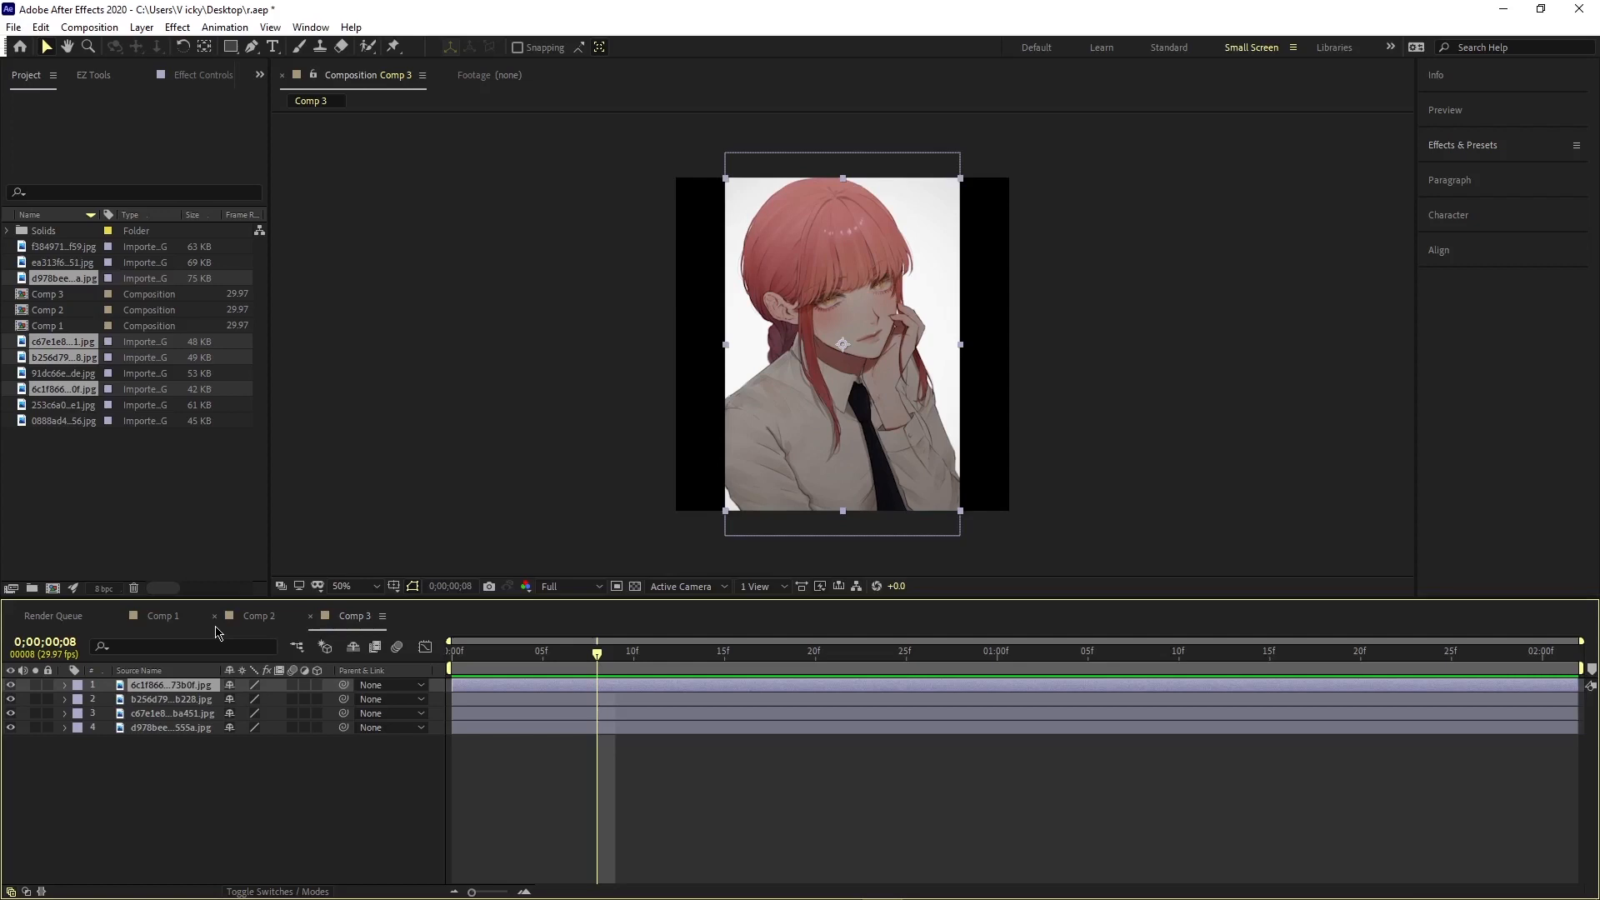
key("s")
right_click(454, 686)
left_click_drag(249, 699, 285, 741)
left_click(491, 596)
type("1")
key("Return")
Step: Hide the top pre-comp, scale image b256d79 to fill the frame, and pre-compose it as 2
left_click(11, 685)
left_click(24, 698)
key("s")
right_click(502, 699)
left_click(541, 601)
type("2")
key("Return")
Step: Scale the remaining images c67e1e8 and d978bee to fill the frame and pre-compose them as 3 and 4
left_click(11, 699)
left_click(166, 714)
key("s")
right_click(454, 727)
left_click(500, 635)
type("4")
key("Return")
Step: Make all hidden pre-comps visible again and return the playhead to the first frame
left_click(11, 713)
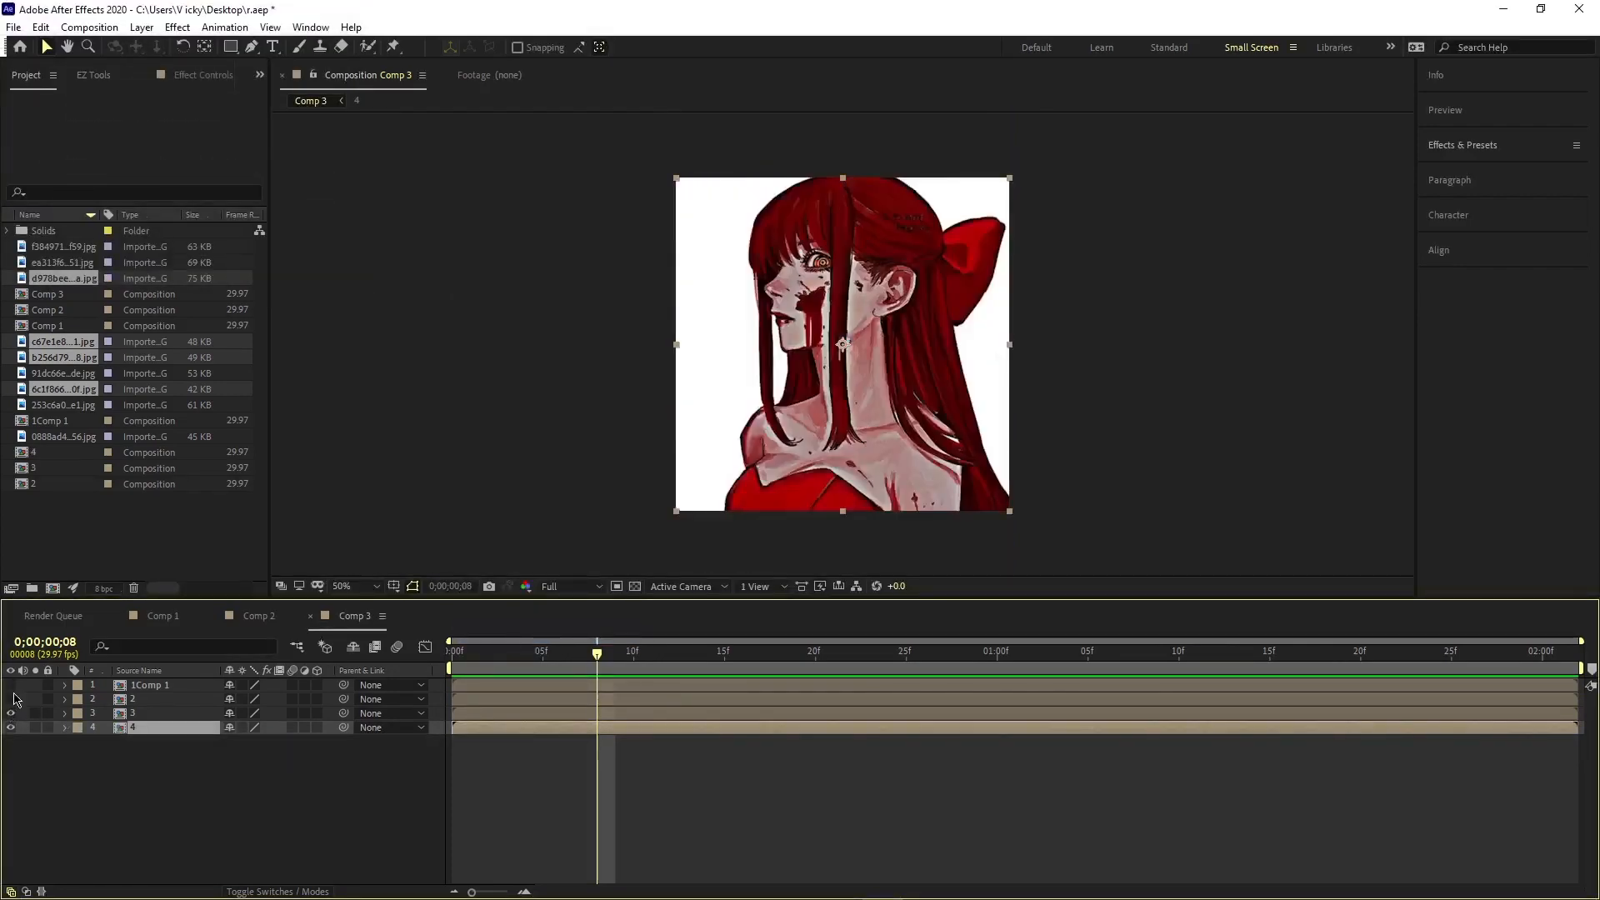
left_click(11, 699)
left_click_drag(595, 654, 354, 693)
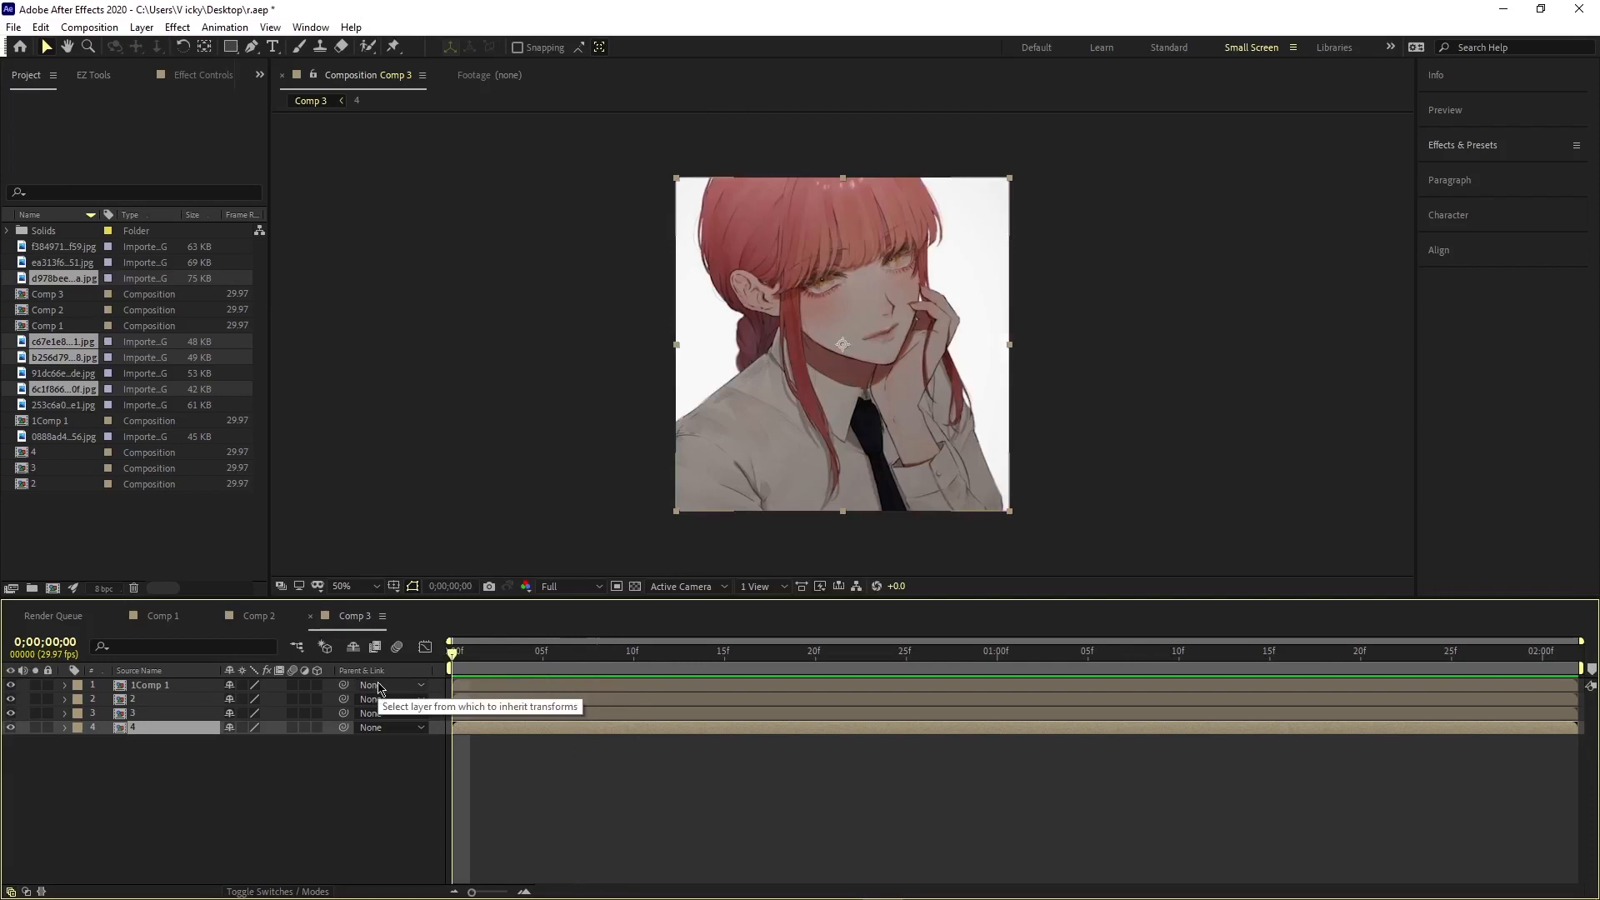
Step: Add a null object to Comp 3 and parent all four pre-comps to it
right_click(169, 741)
mouse_move(250, 578)
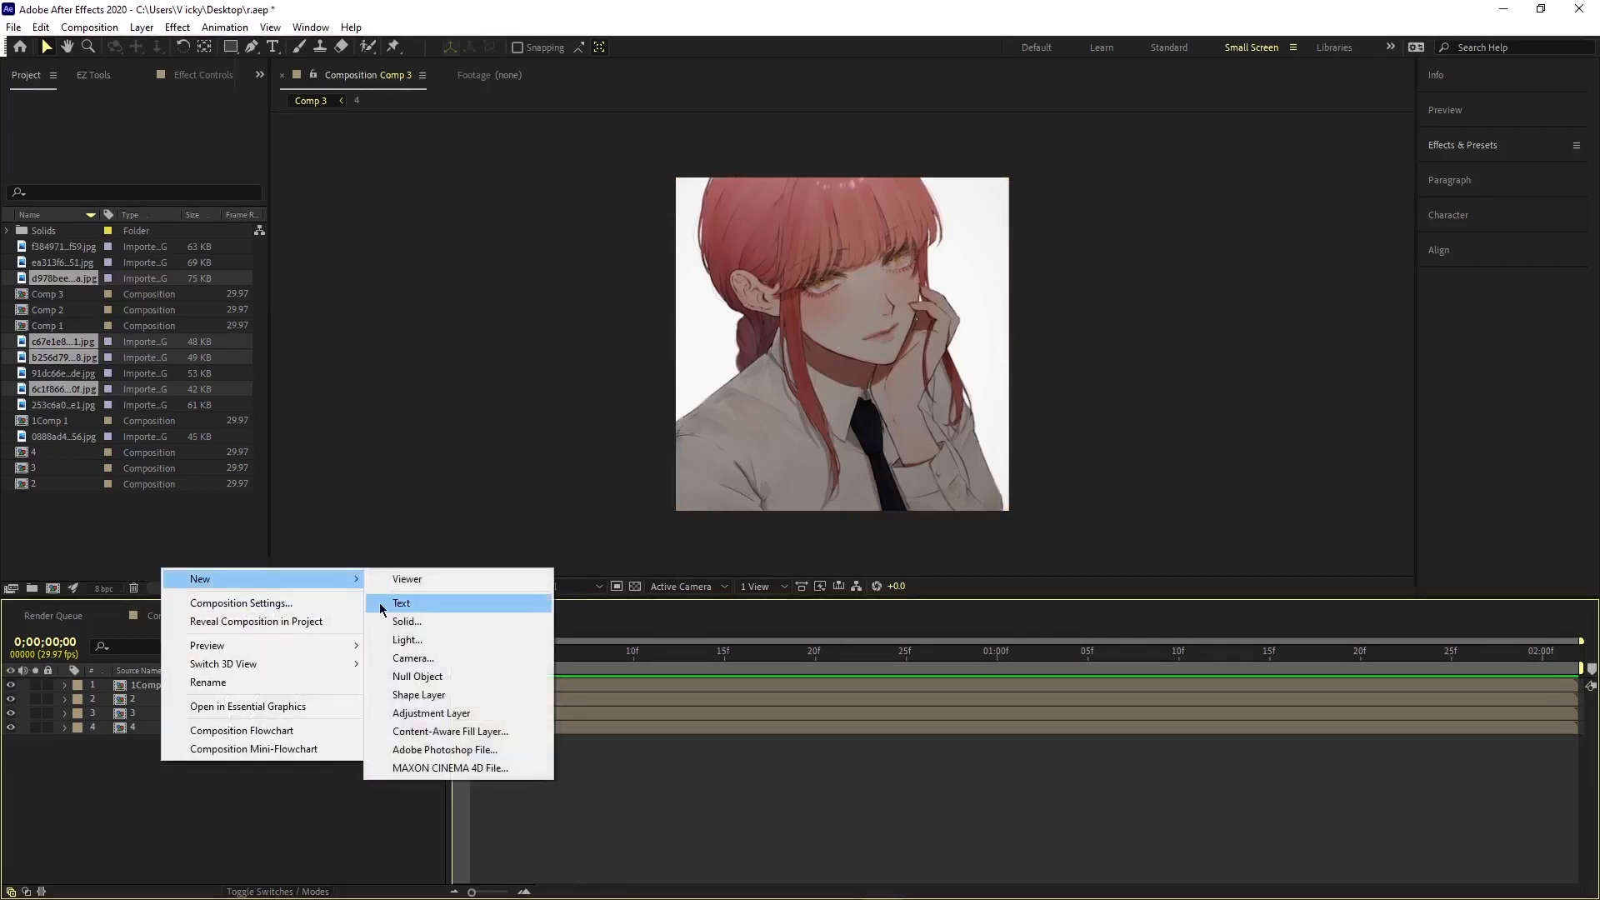
left_click(412, 676)
left_click_drag(190, 780, 146, 685)
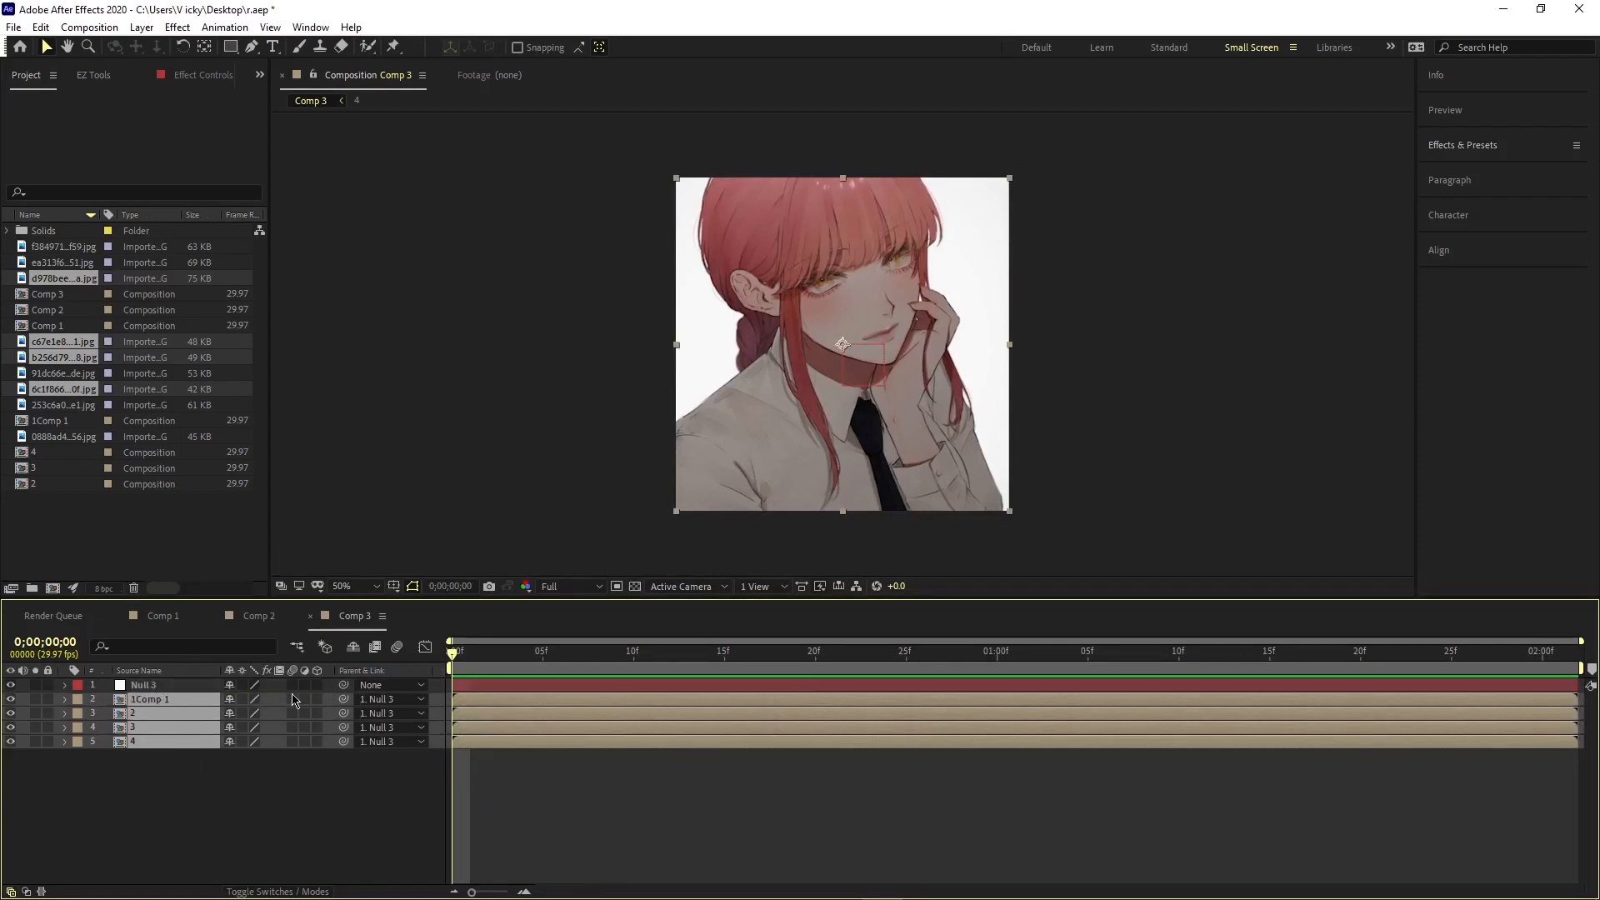
Step: Enable motion blur and the 3D switch for the null and all four pre-comps
left_click(293, 685)
left_click(293, 699)
left_click(317, 686)
left_click(298, 789)
scroll(704, 483, "down", 2)
scroll(707, 472, "up", 2)
left_click(507, 710)
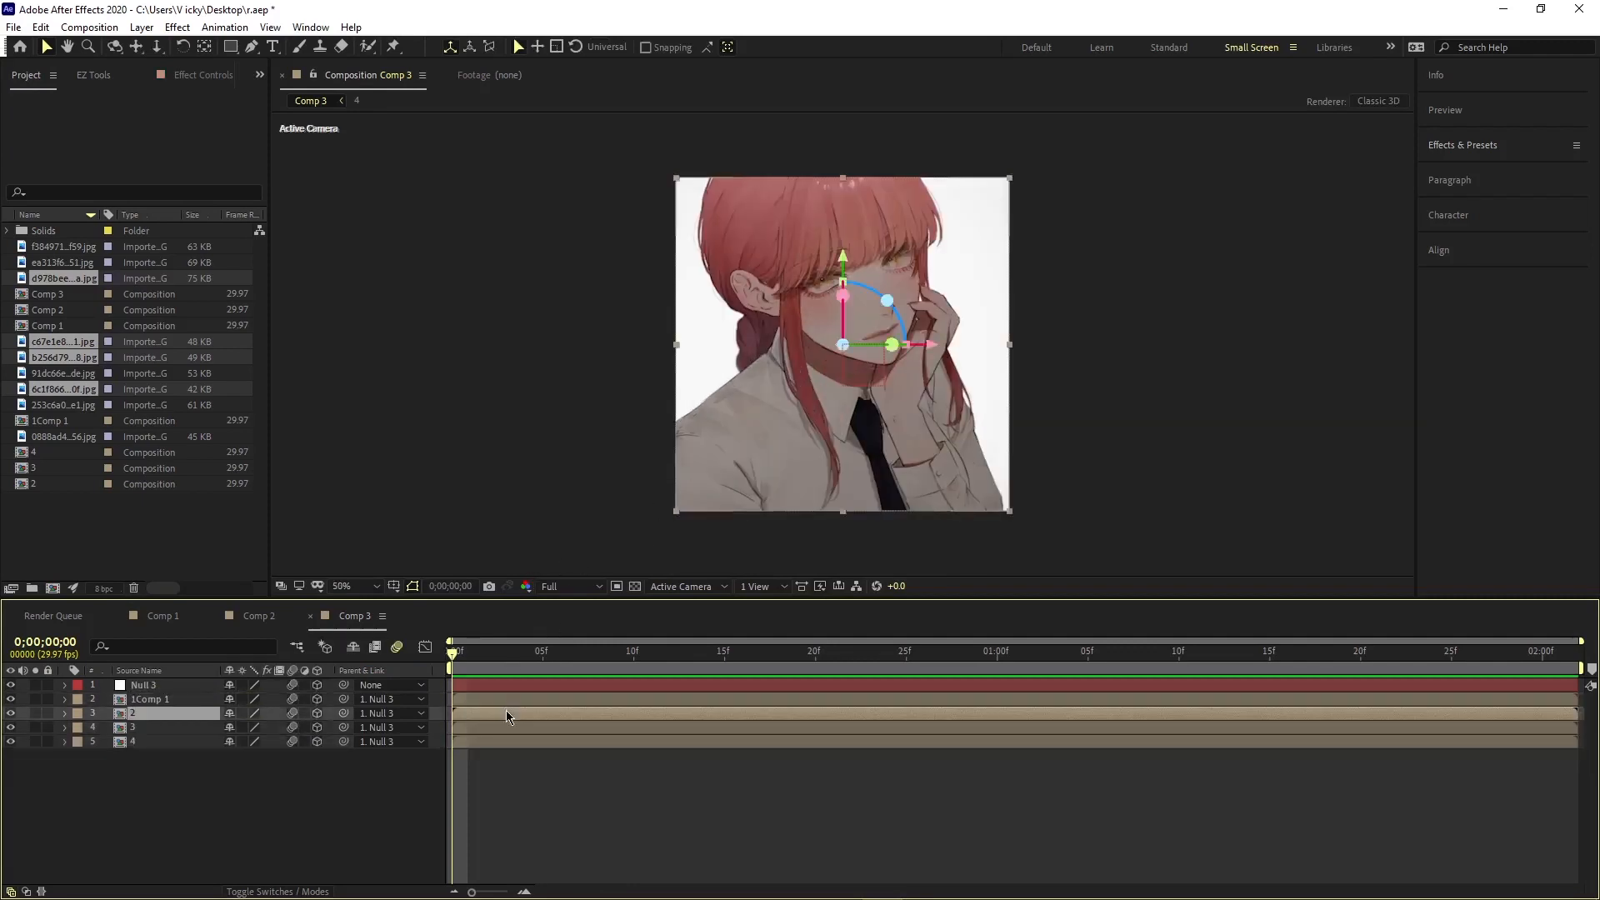
left_click(510, 697)
scroll(897, 388, "down", 2)
scroll(898, 388, "up", 2)
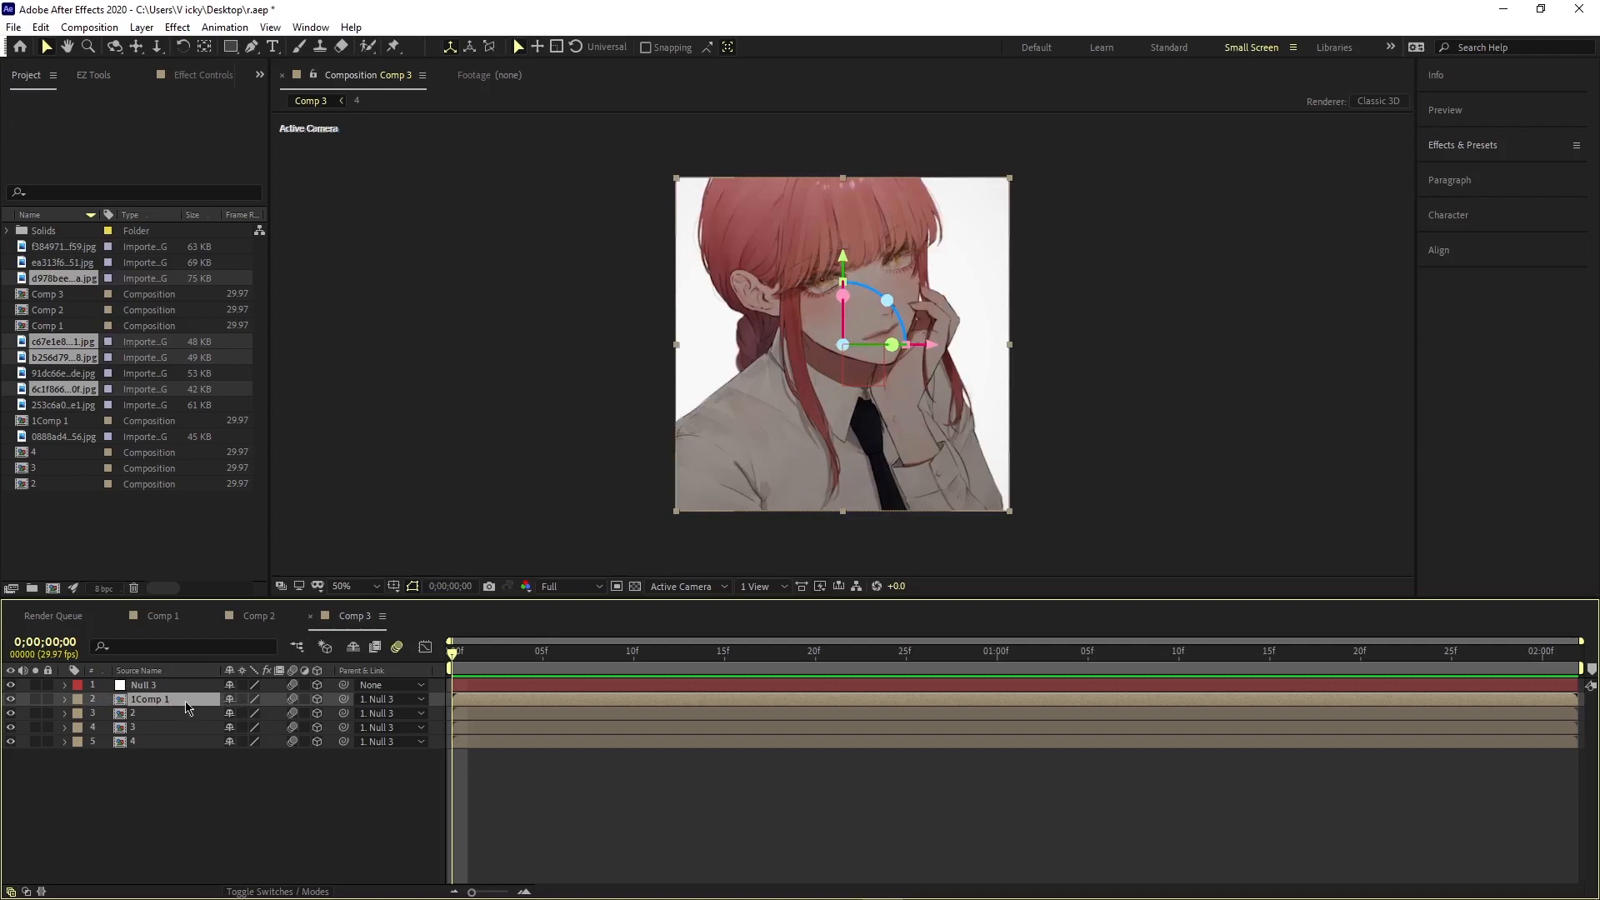
left_click(197, 714)
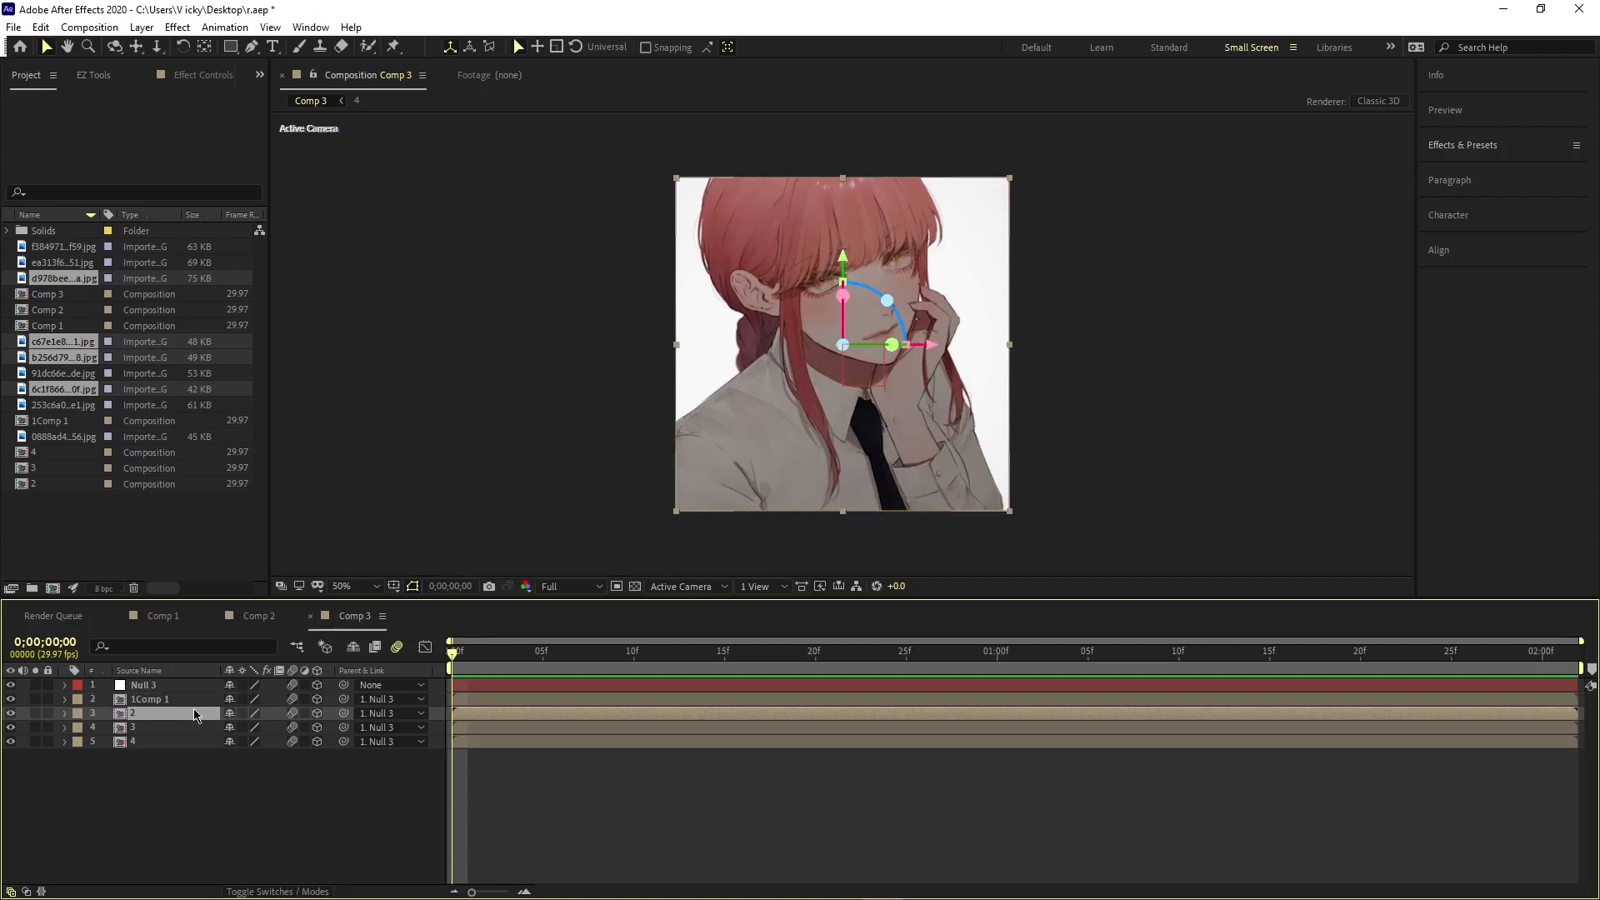
Step: Set pre-comp 2's X position to 800 beside the first image and move its anchor point to the middle of its left edge
key("p")
left_click_drag(237, 727, 900, 724)
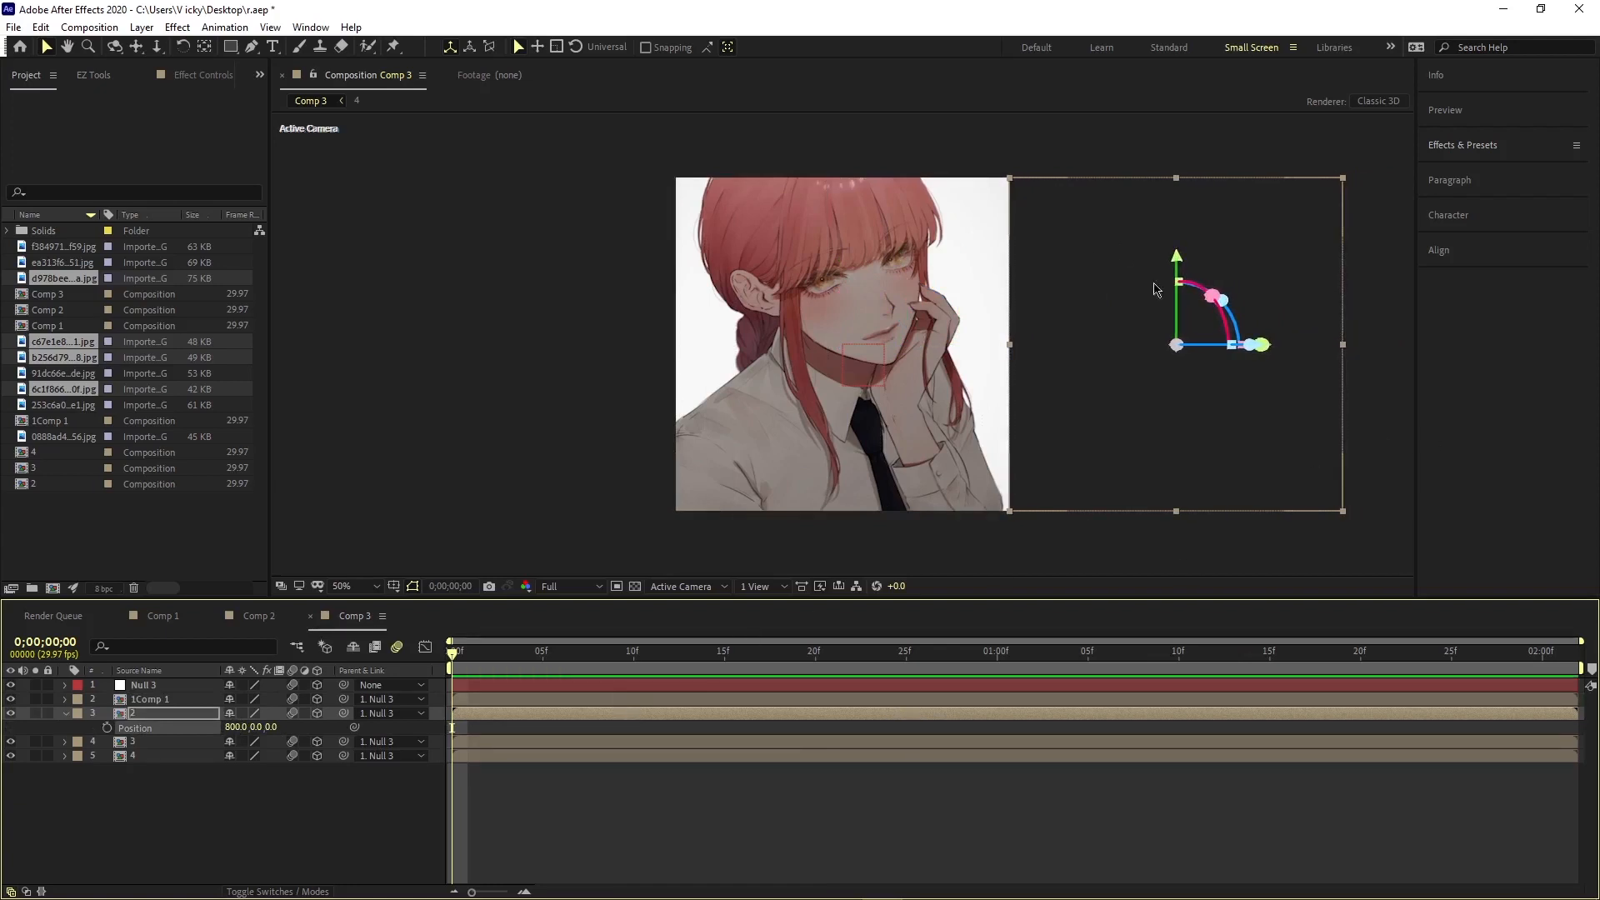
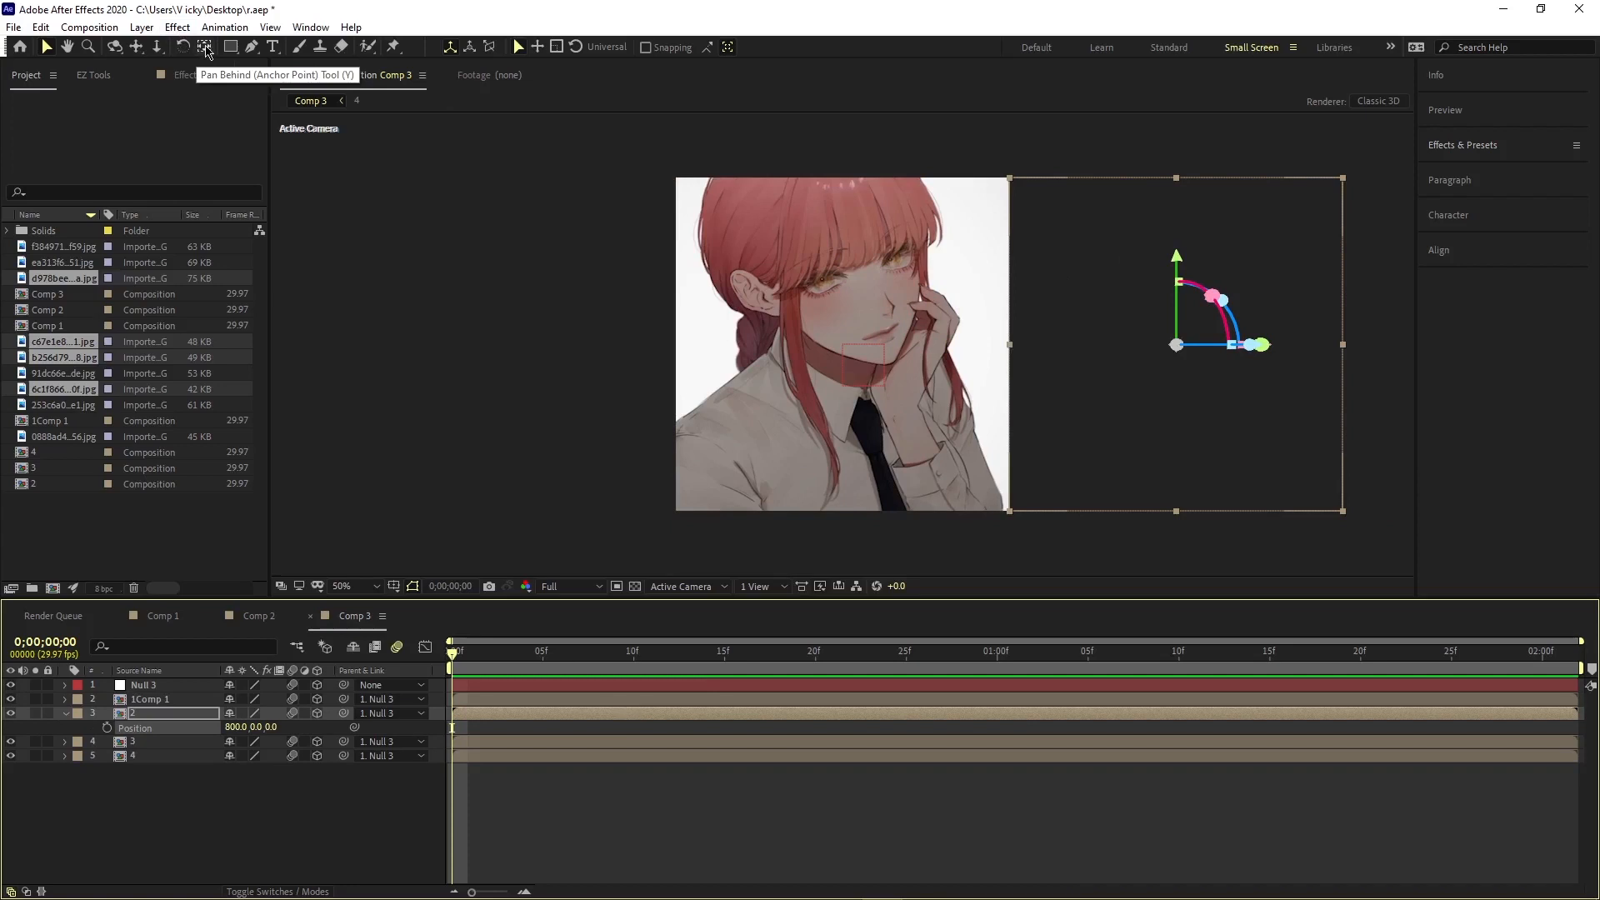
key("y")
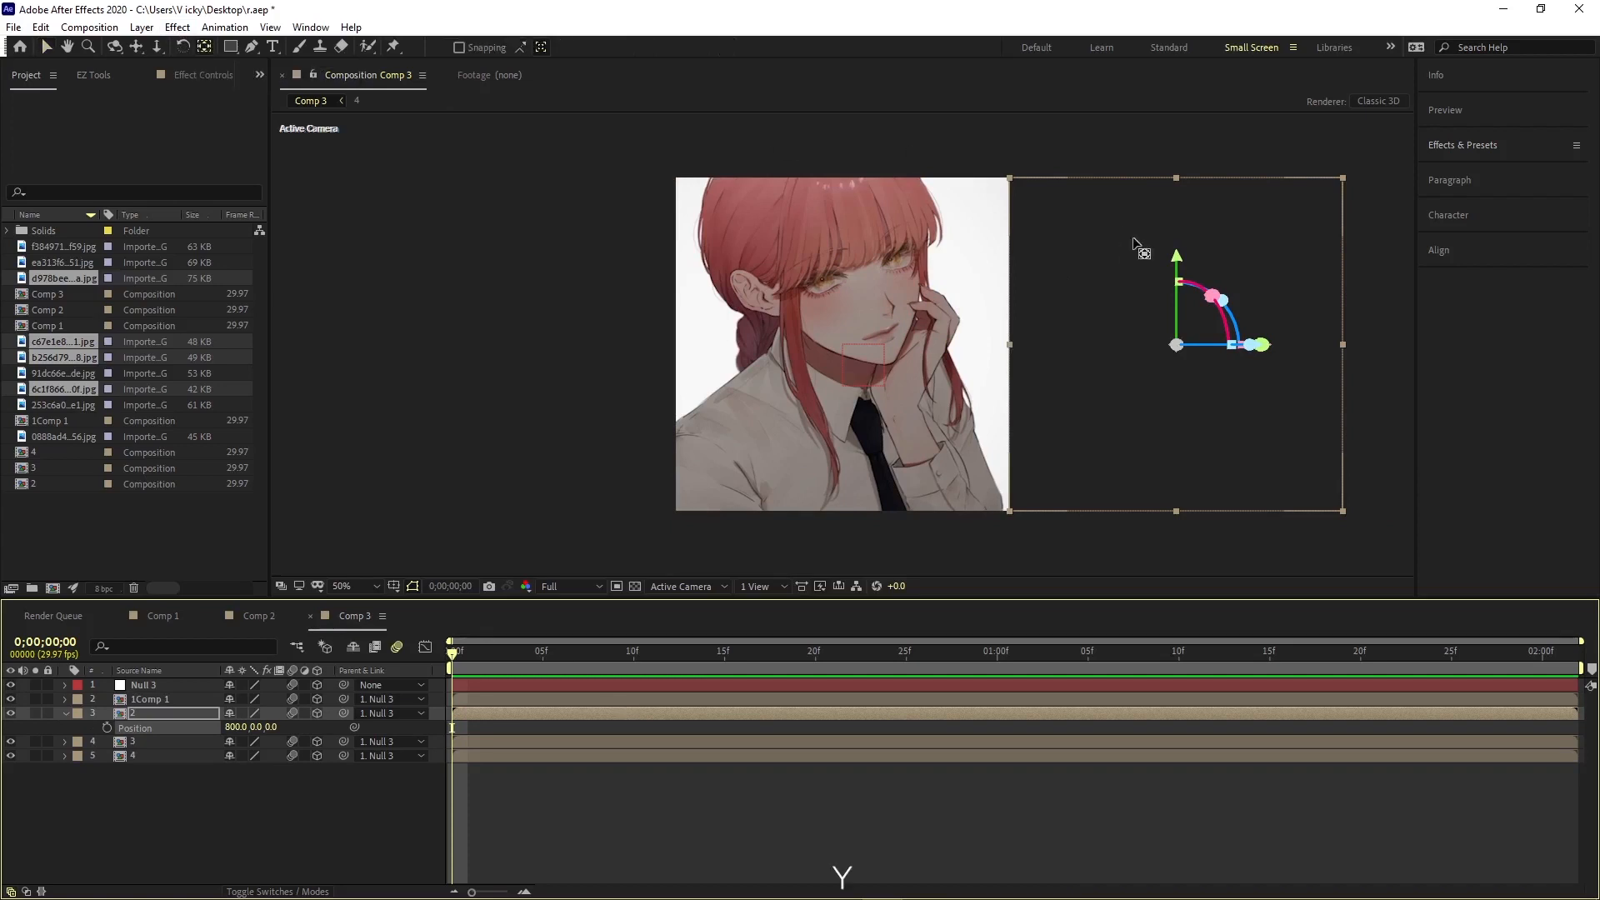
left_click_drag(1167, 345, 1003, 344)
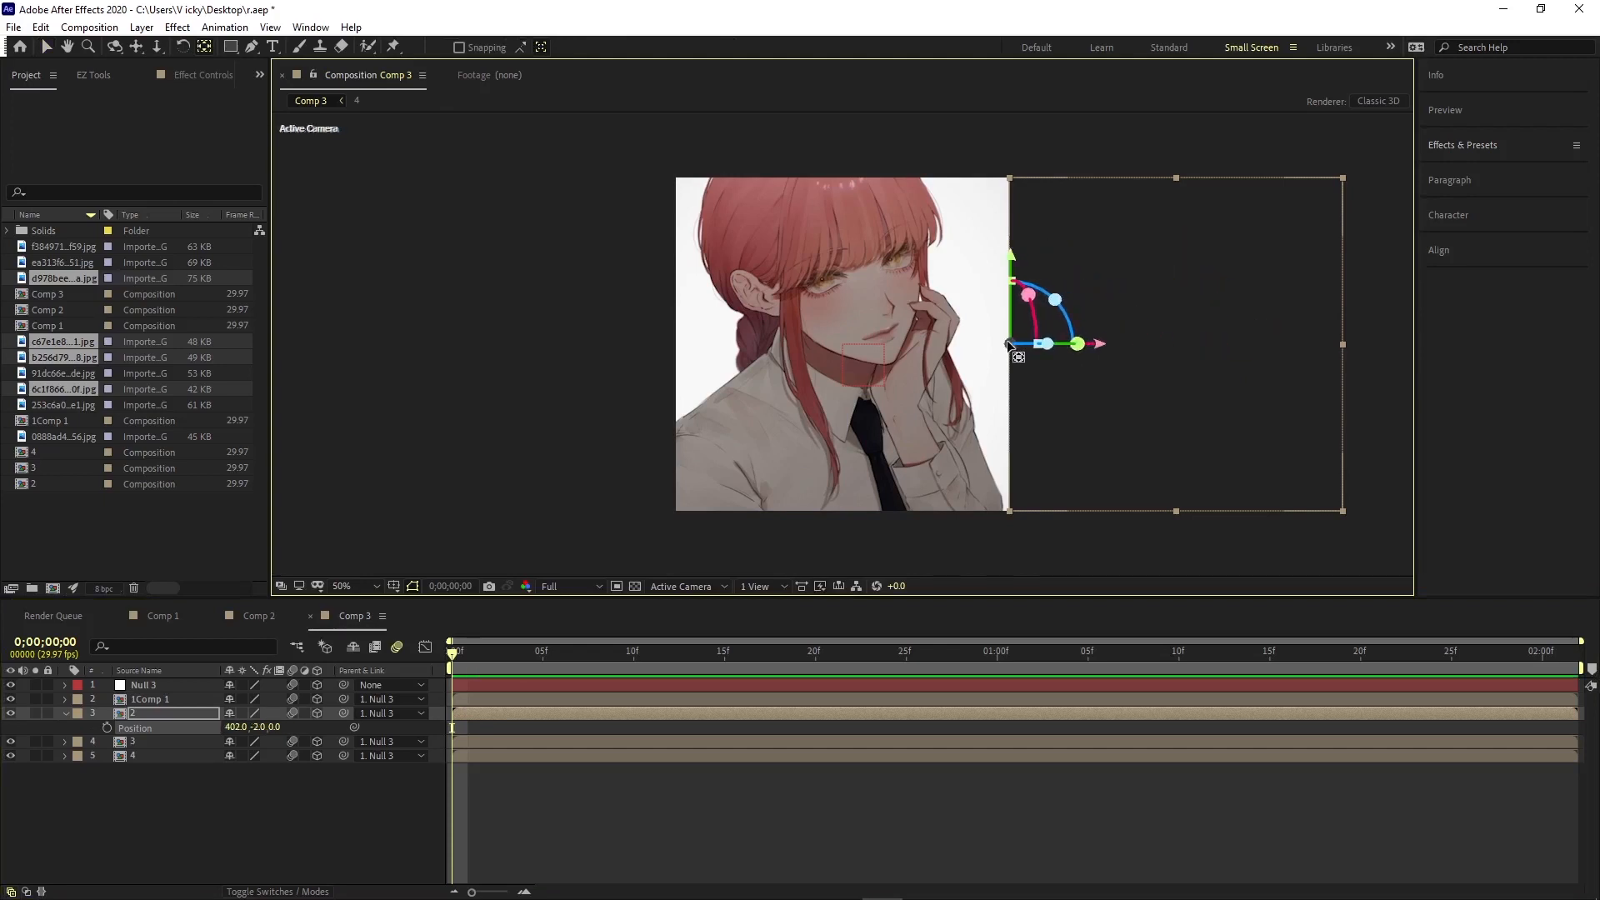
left_click(92, 75)
left_click(22, 154)
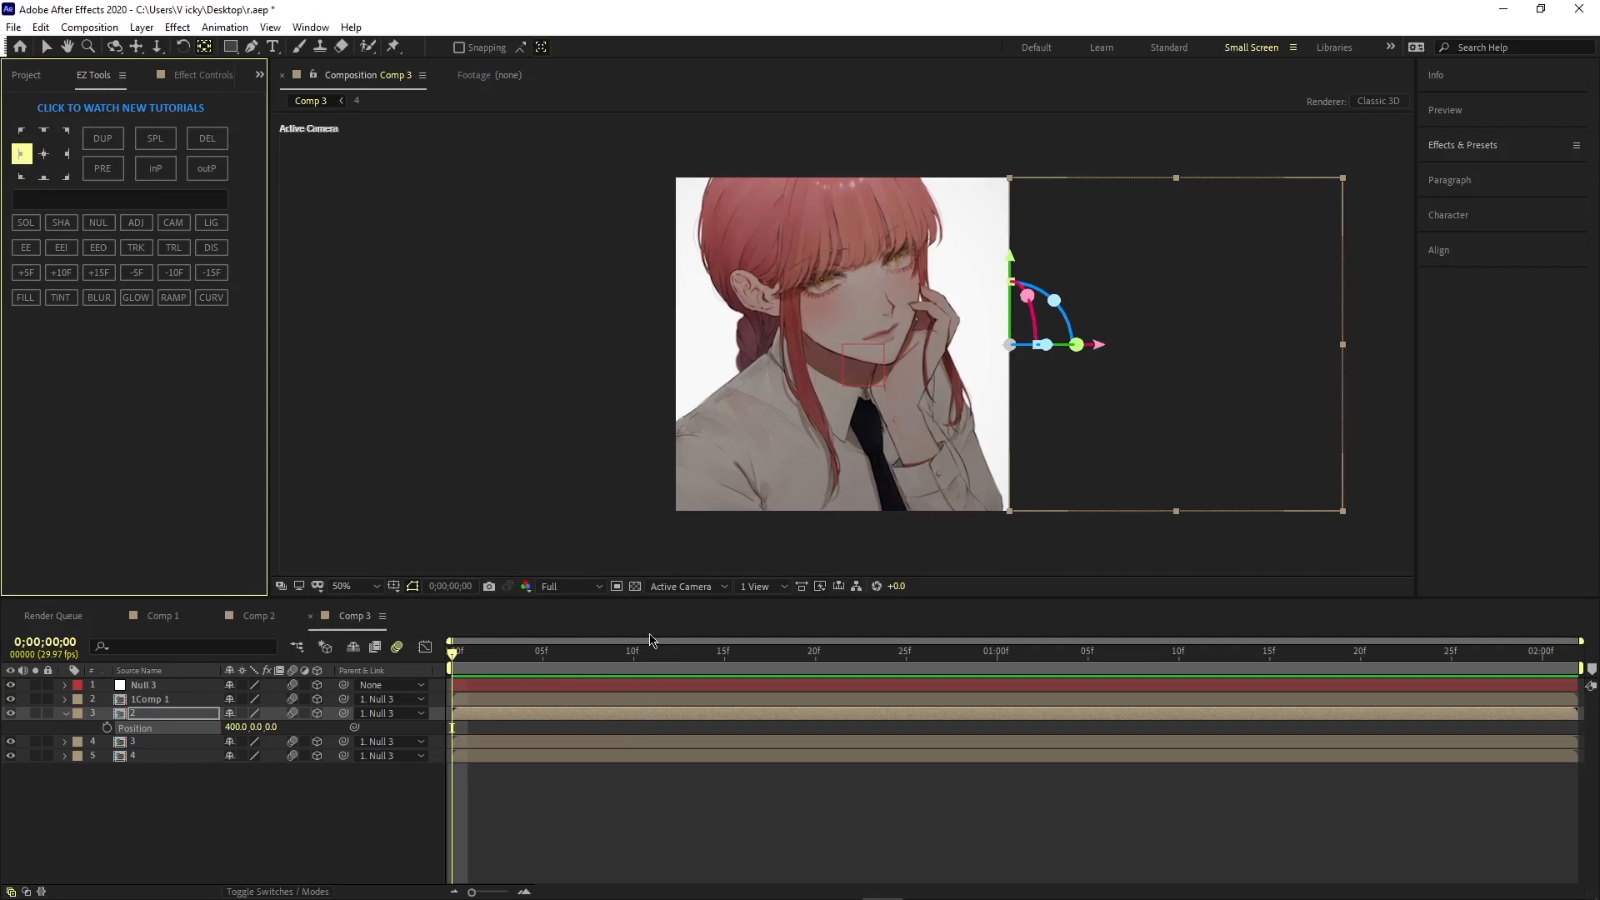
Step: Try rotating pre-comp 2 about its Y axis, and undo the rotation
key("p")
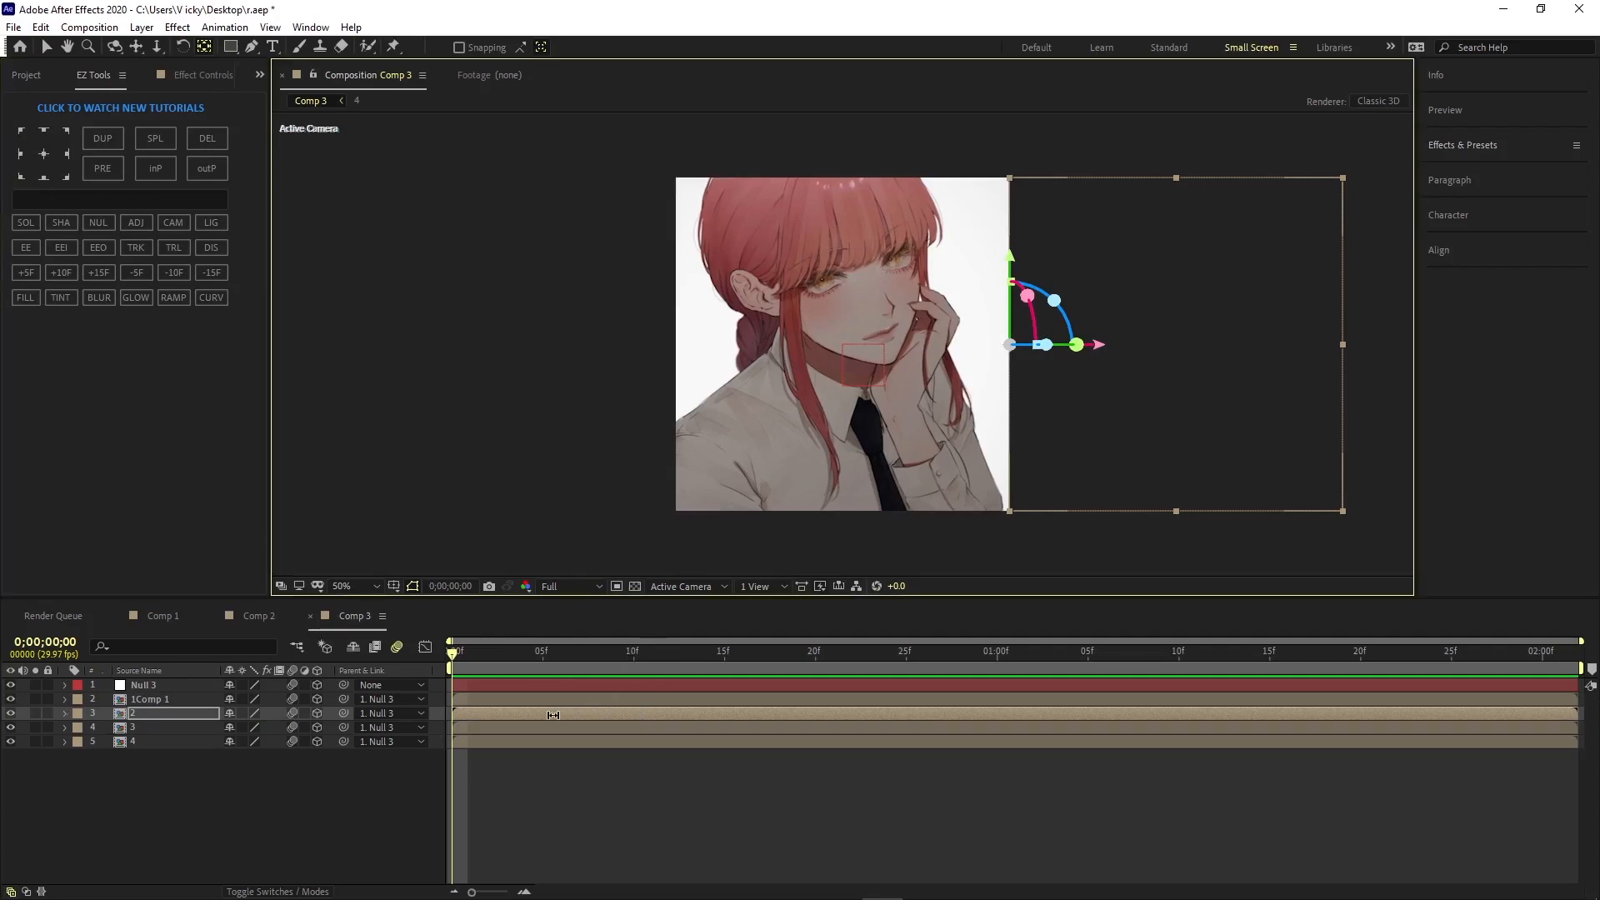
key("r")
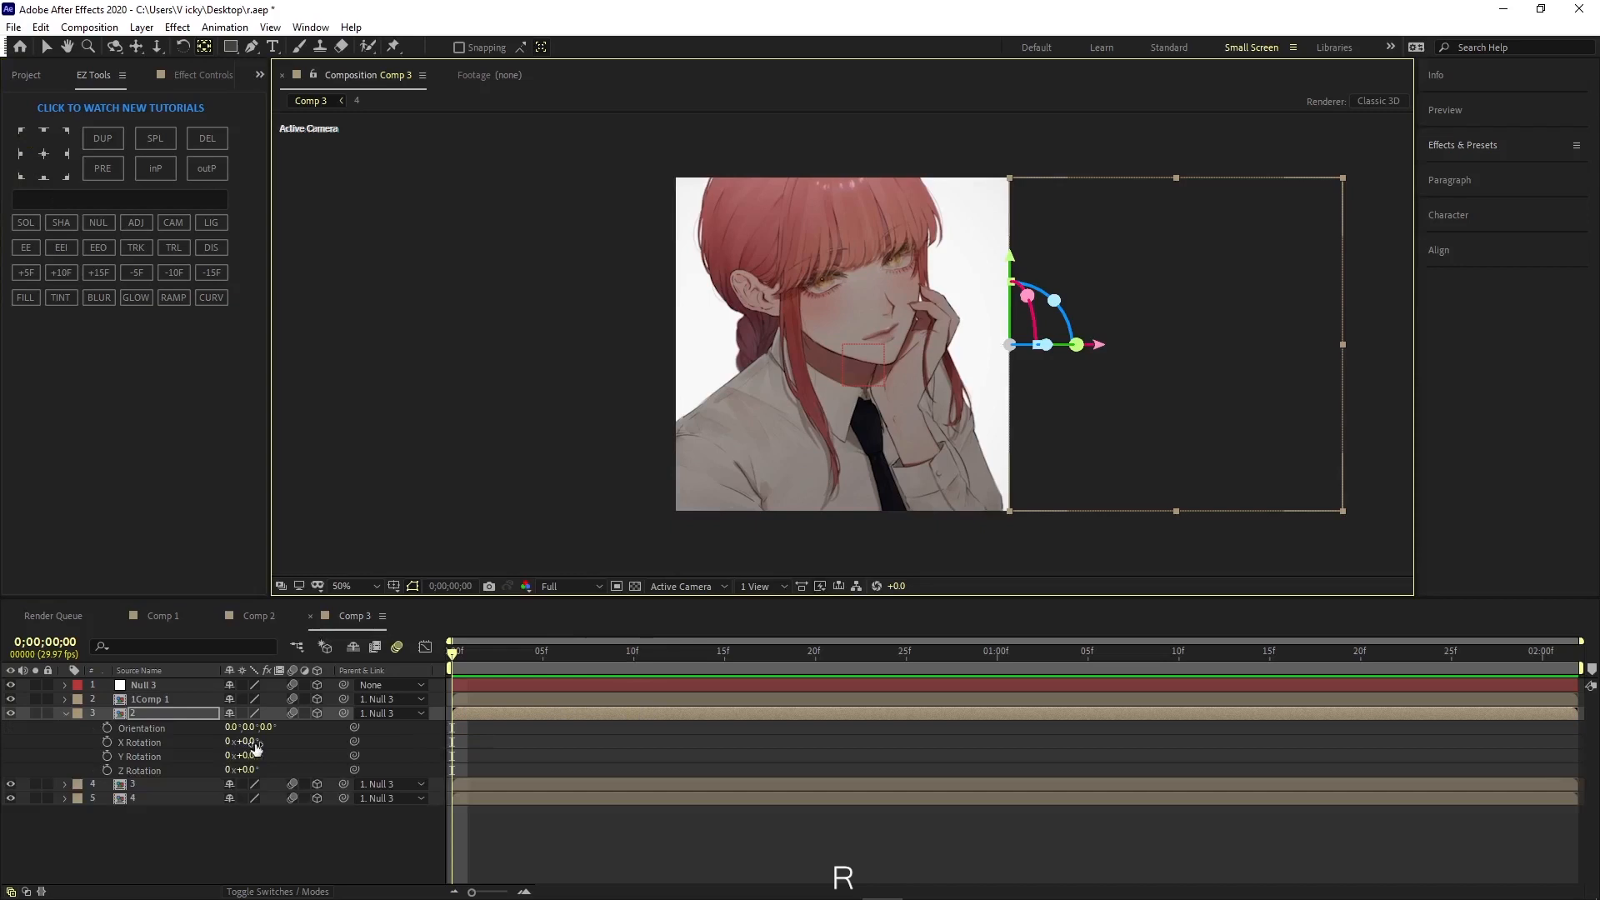
mouse_move(246, 741)
left_mouse_down()
mouse_move(199, 759)
mouse_move(251, 761)
left_mouse_up()
key("ctrl+z")
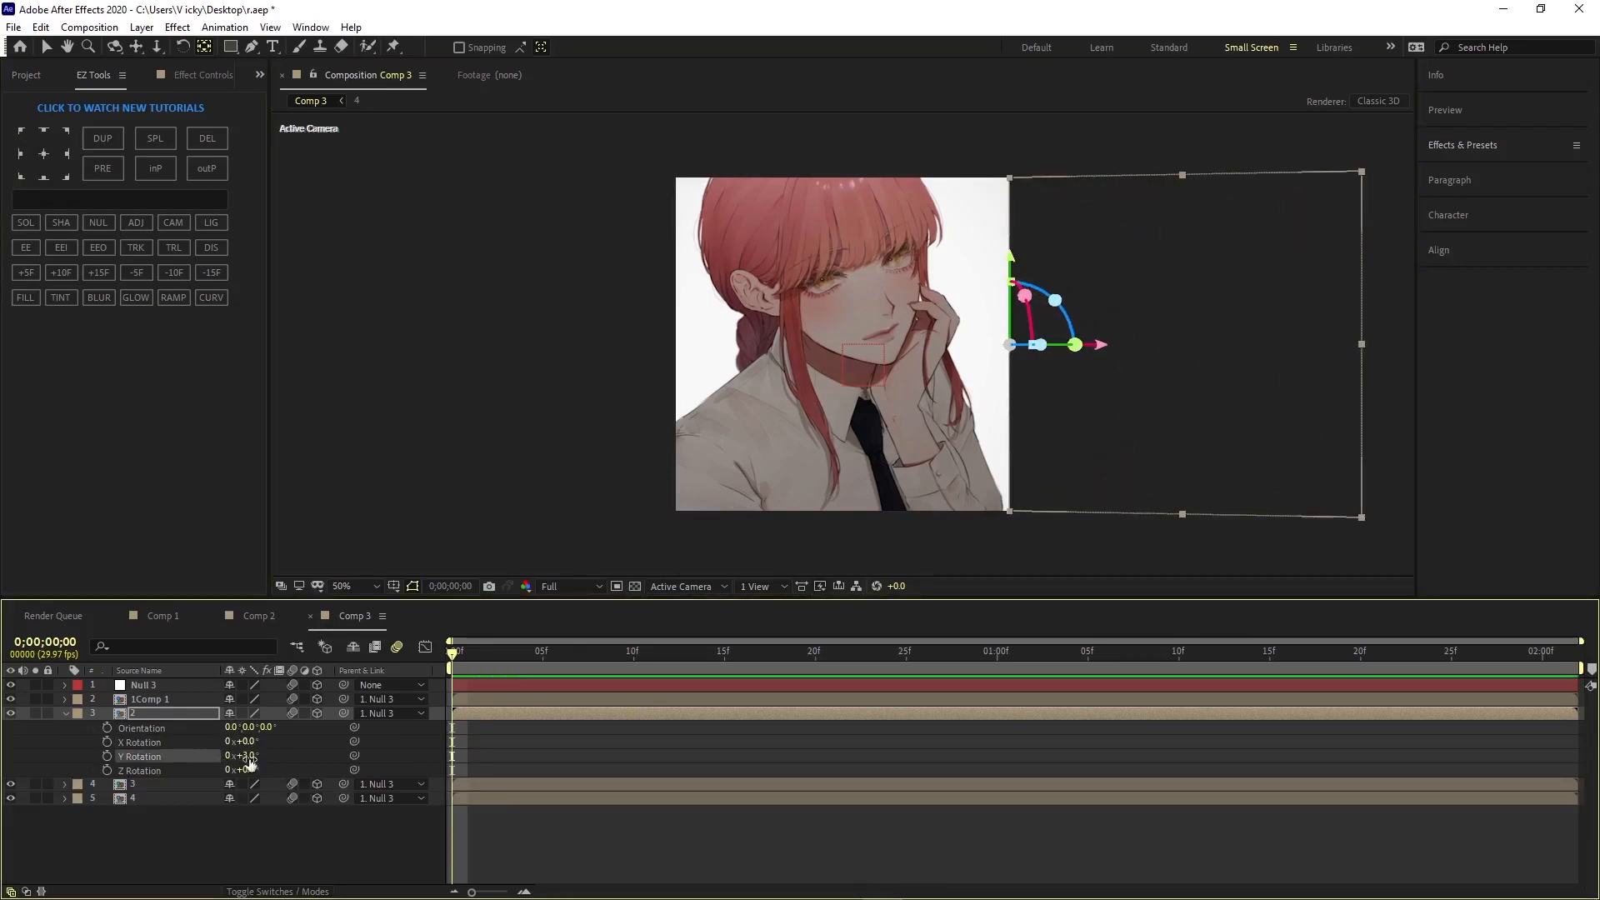
key("ctrl+z")
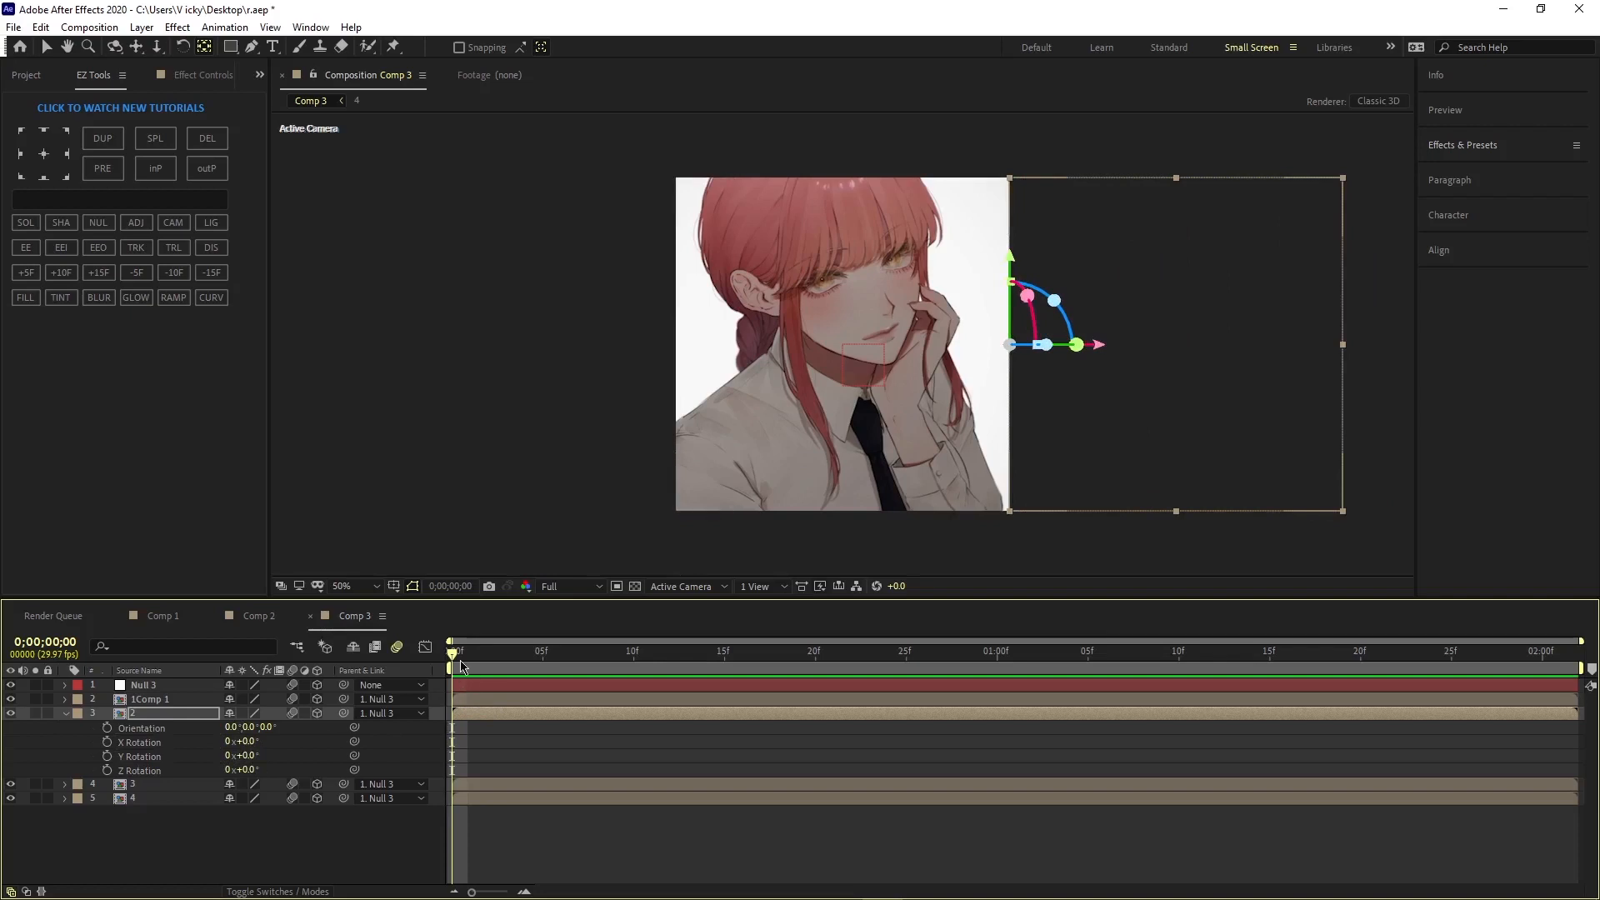
Step: Keyframe the null's position from frame 4 to frame 26 so the images slide one frame width to the left
key("Page_Down")
key("Page_Down")
left_click(503, 688)
key("p")
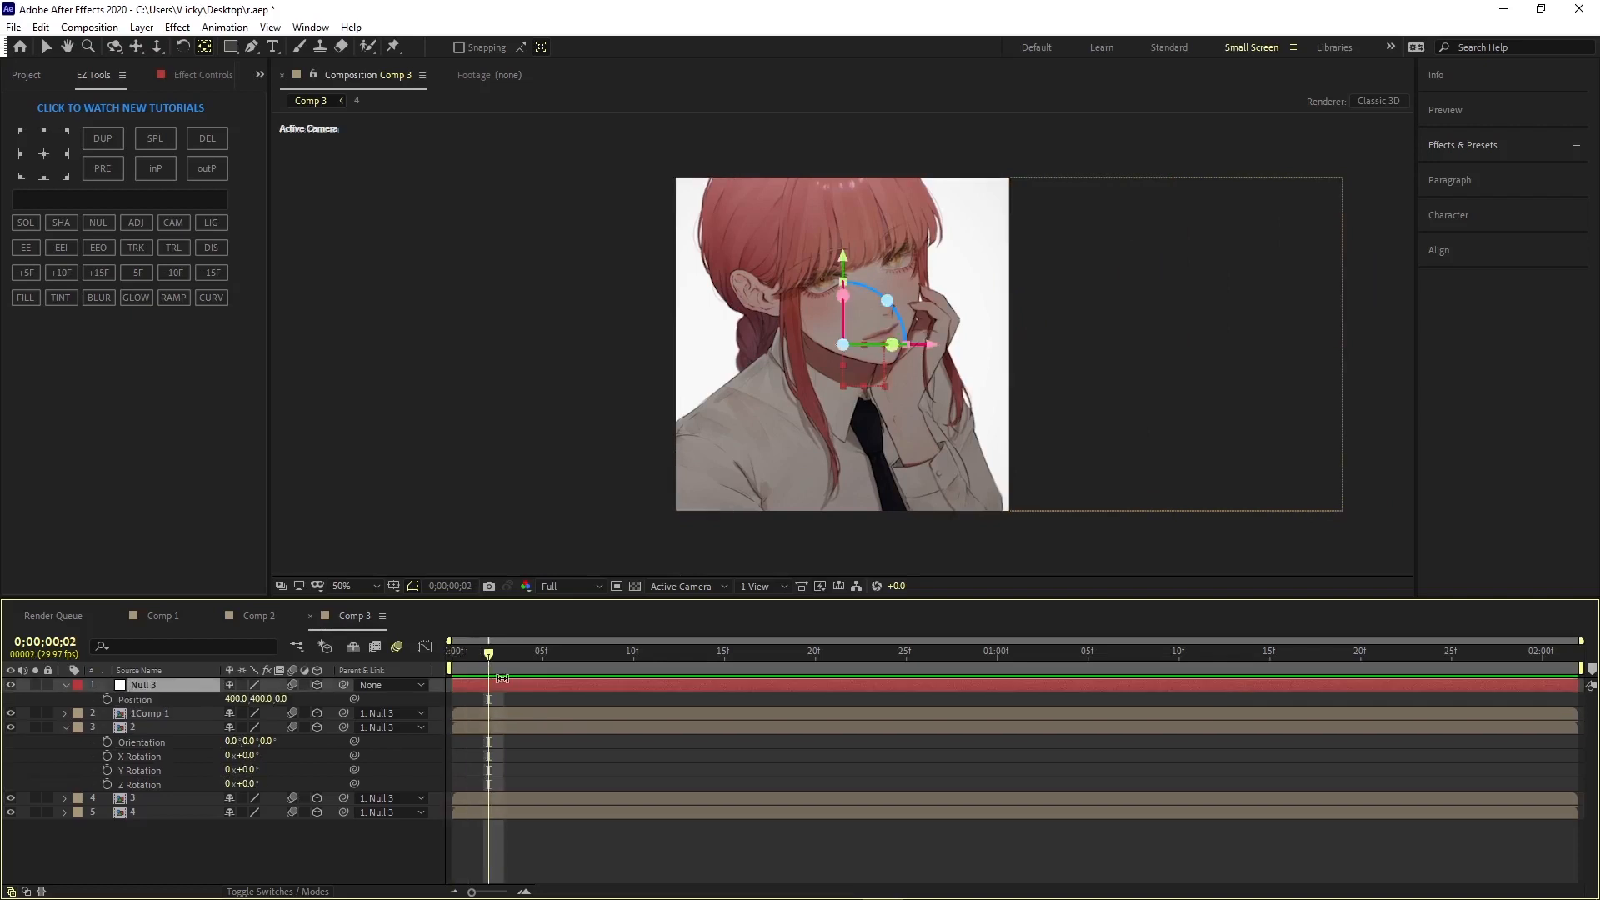
left_click_drag(494, 657, 924, 698)
left_click(106, 699)
left_click_drag(231, 700, 174, 699)
left_click_drag(924, 655, 529, 742)
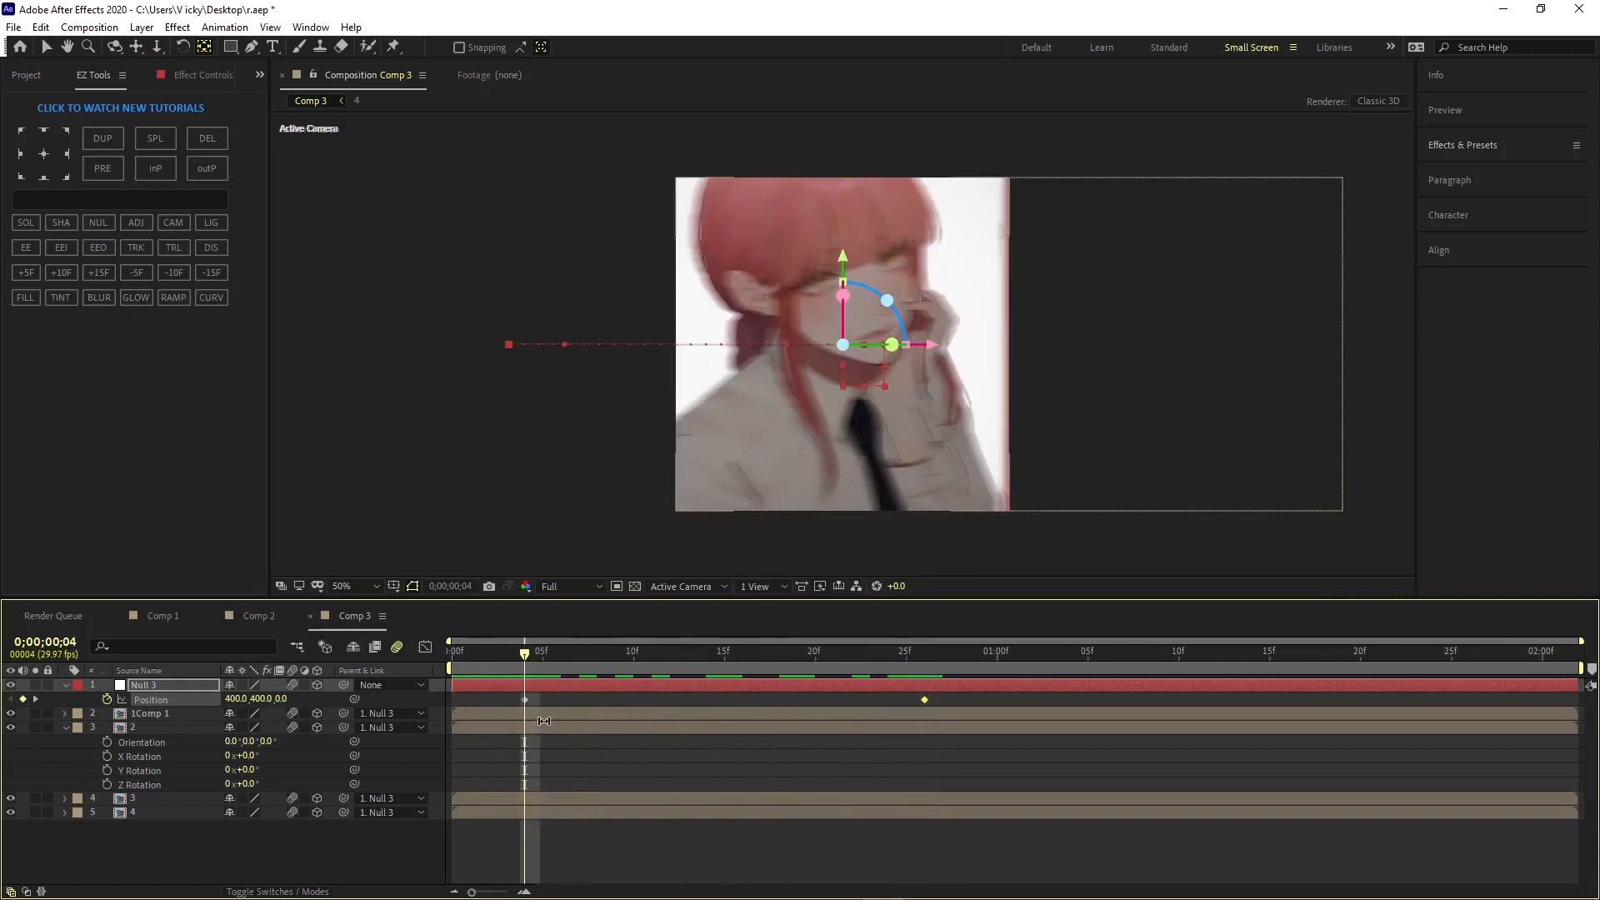
Step: Keyframe pre-comp 2's Y Rotation from -90° at frame 4 to 0° at frame 26
left_click(540, 727)
left_click(107, 770)
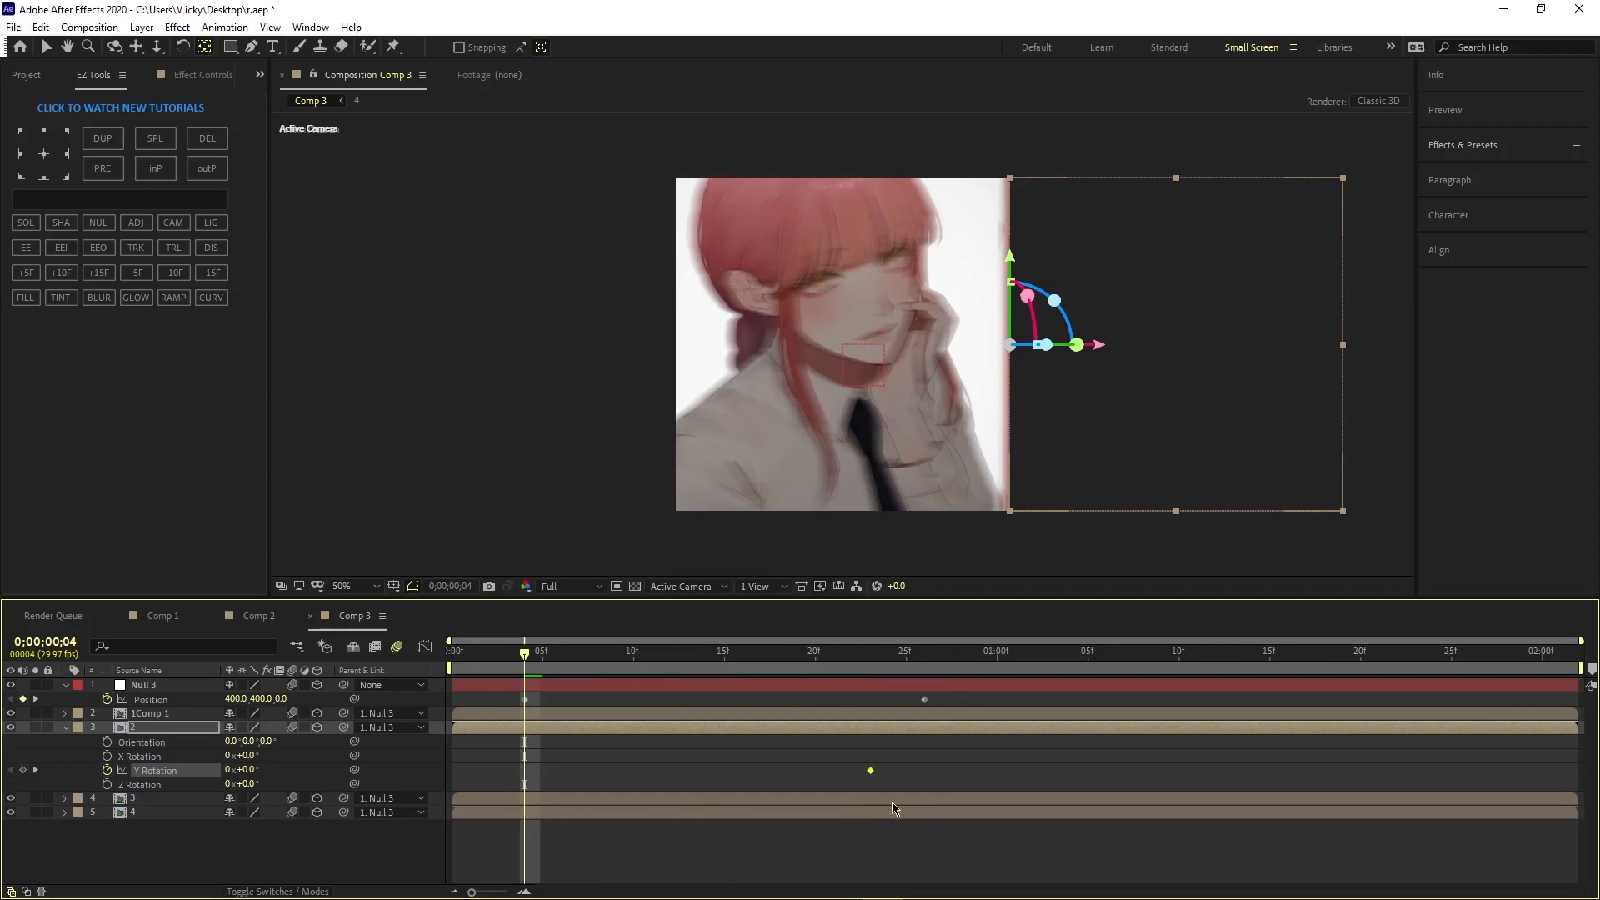
left_click_drag(528, 649, 517, 709)
left_click_drag(254, 774, 250, 773)
left_click(243, 770)
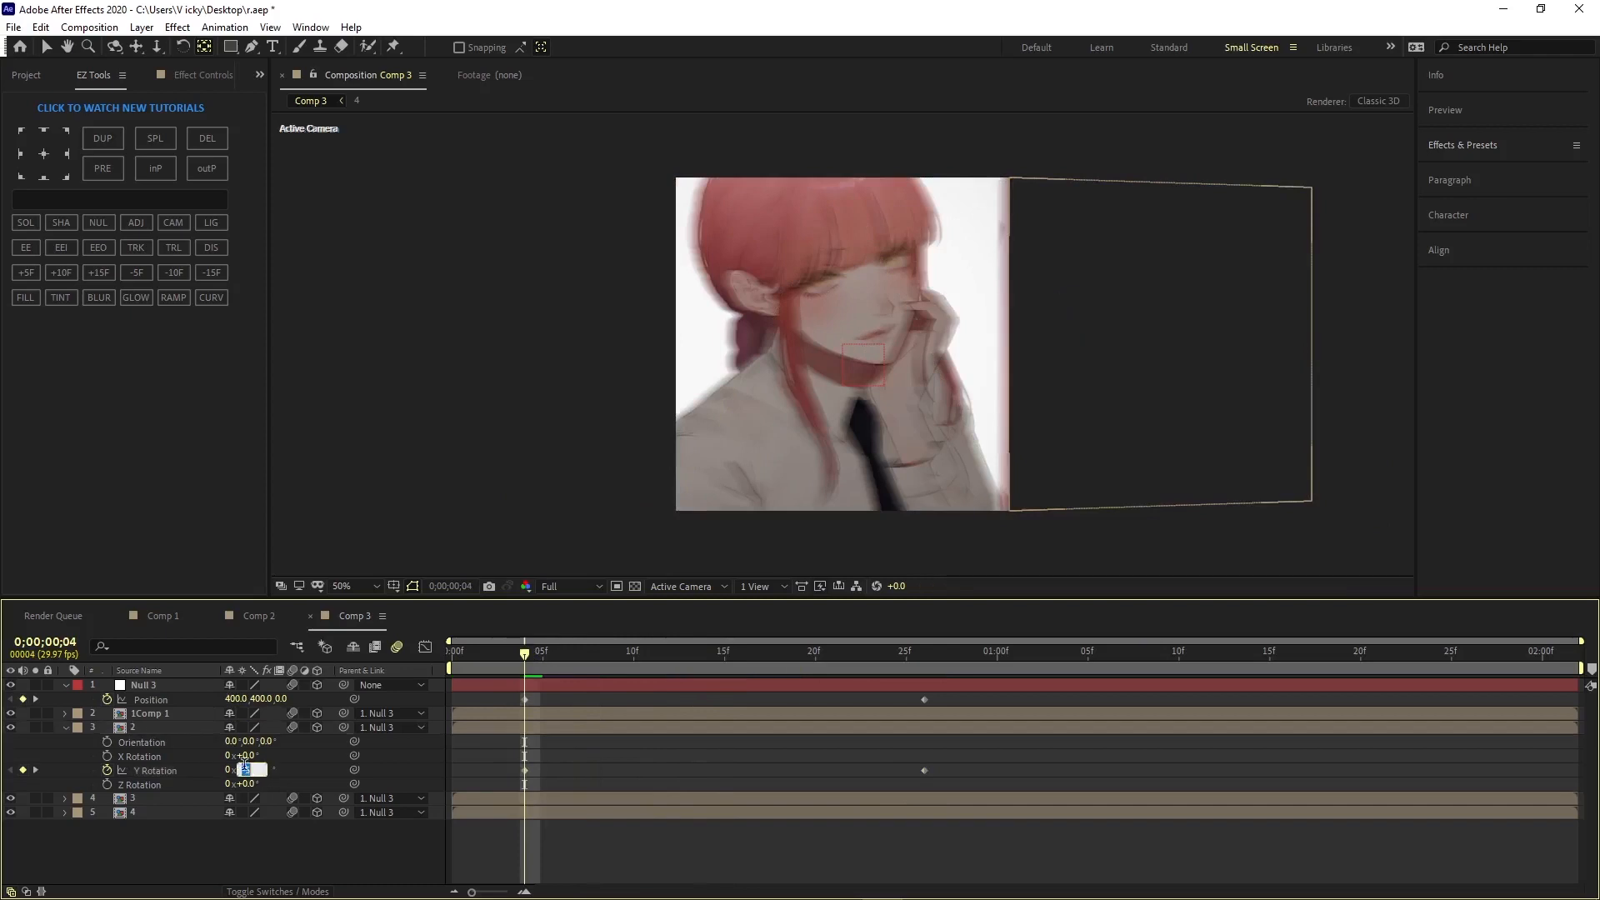
type("-90")
key("Return")
Step: Apply Easy Ease to the null's position keyframes and pre-comp 2's Y Rotation keyframes
left_click_drag(524, 654, 487, 783)
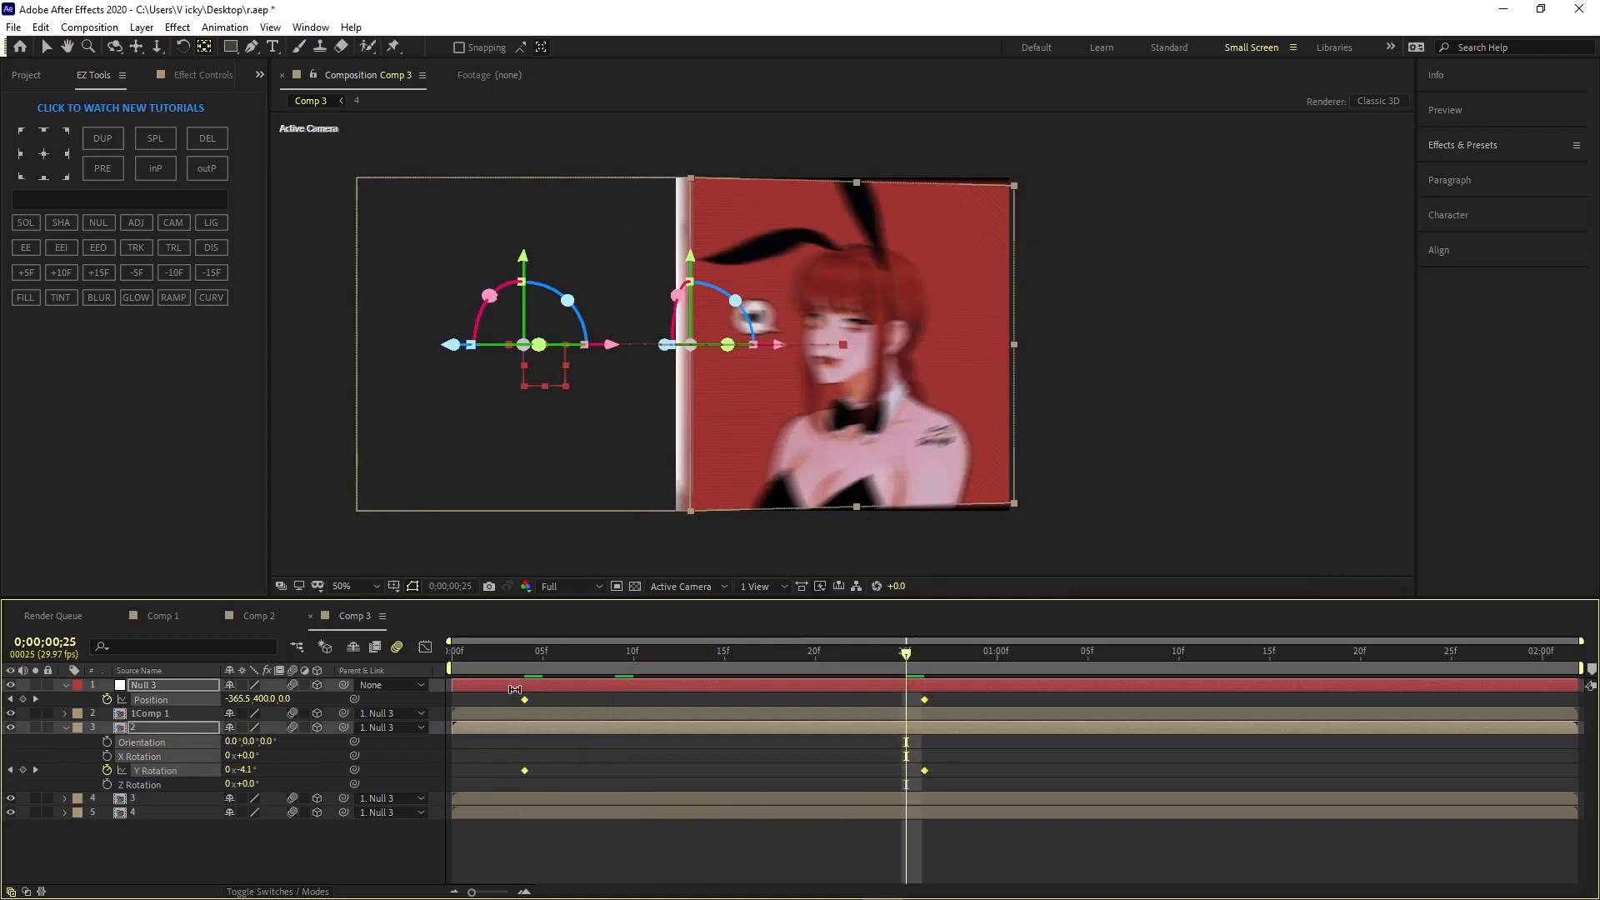
key("F9")
left_click_drag(899, 664, 724, 661)
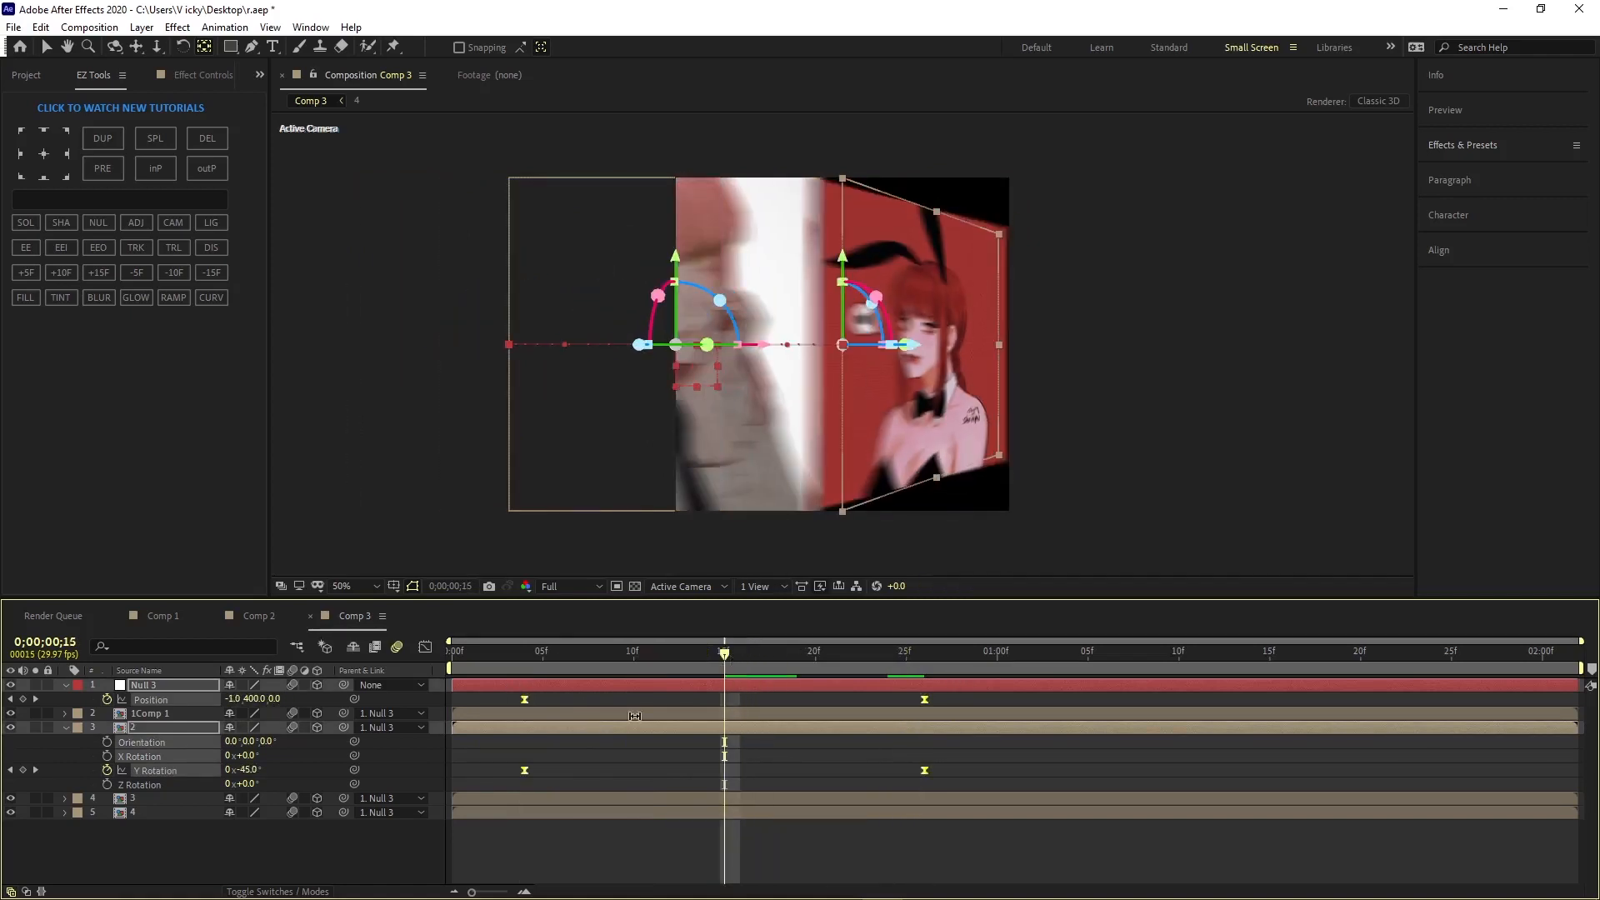
Step: Shape the null's position speed graph into a sharp peak midway between its two keyframes and preview the slide
left_click(304, 705)
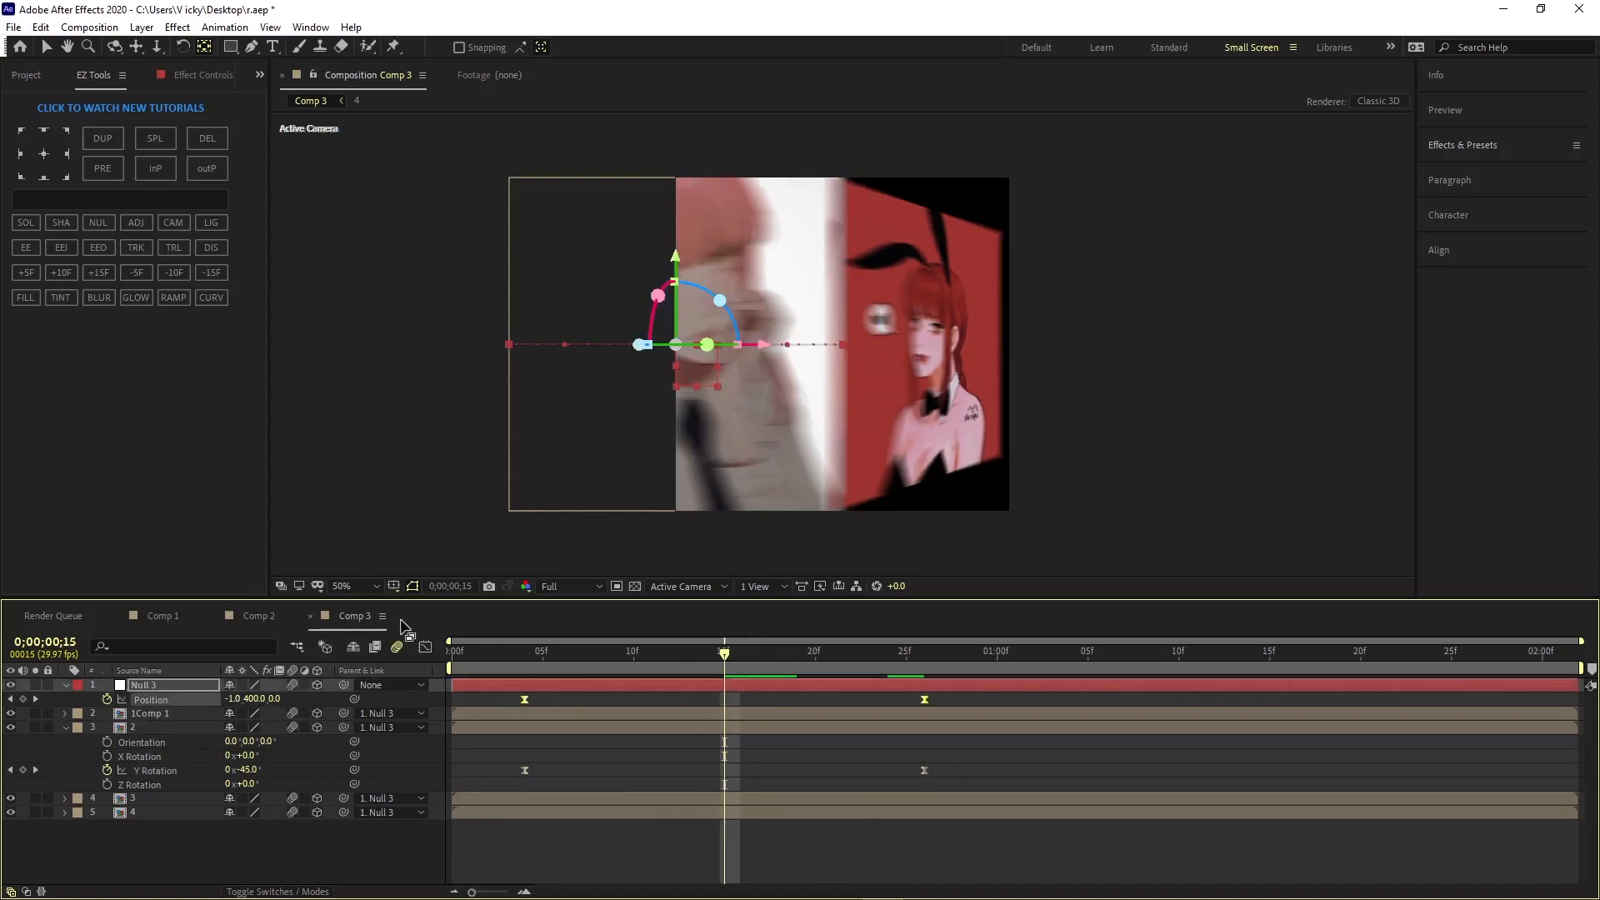
left_click(425, 648)
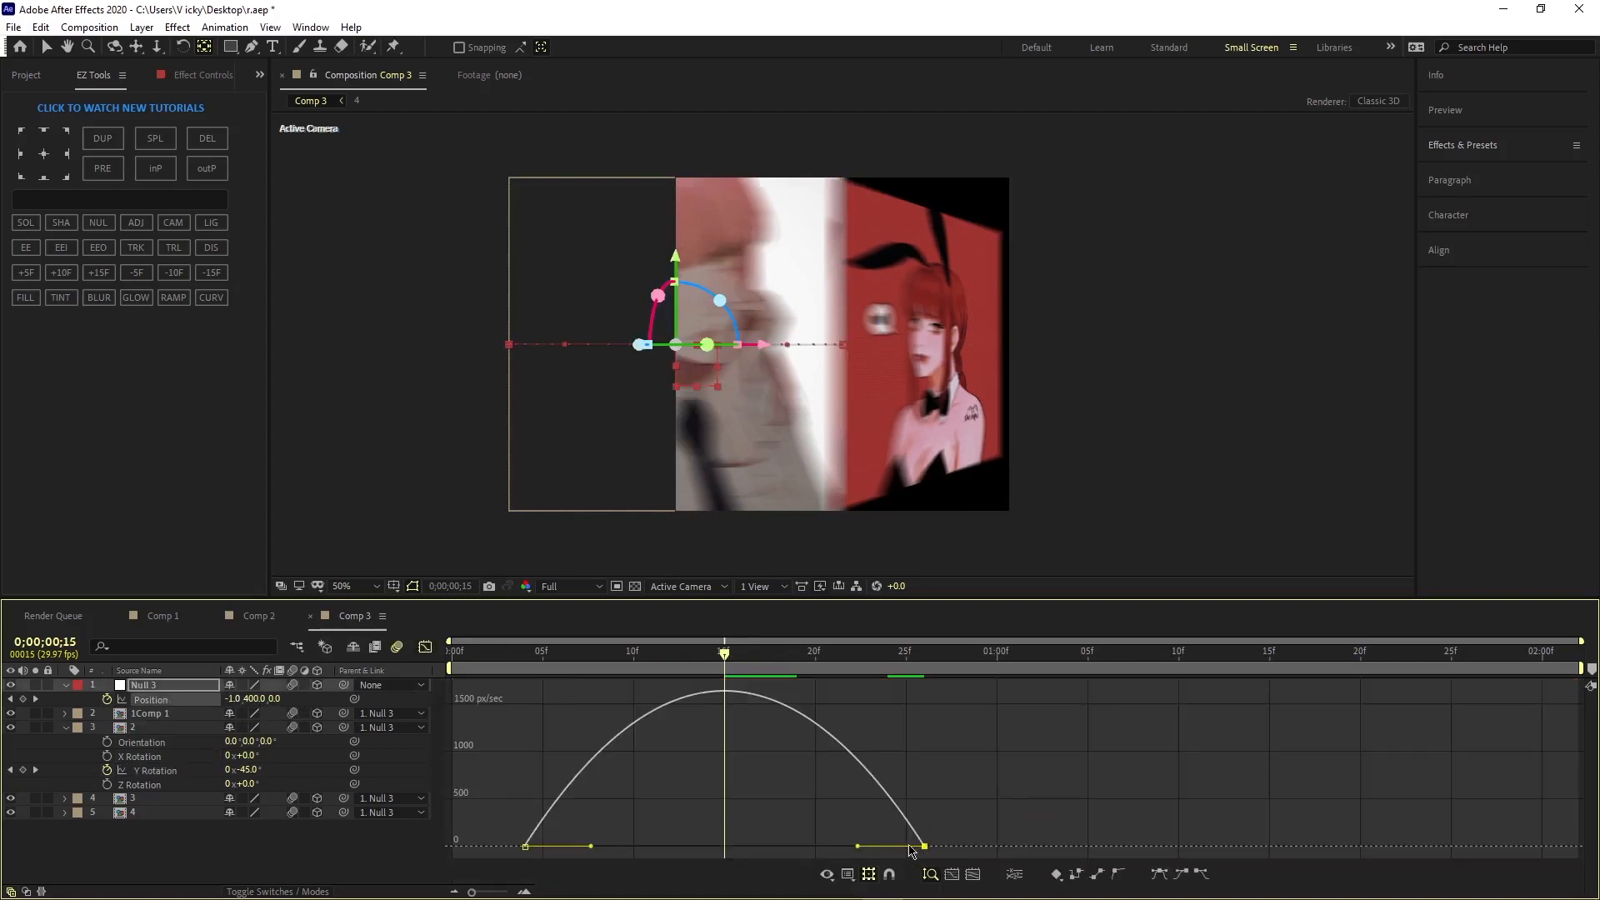
left_click_drag(859, 845, 779, 846)
left_click_drag(592, 847, 635, 847)
left_click_drag(779, 846, 793, 847)
mouse_move(635, 847)
left_mouse_down()
mouse_move(658, 833)
mouse_move(654, 847)
left_mouse_up()
key("space")
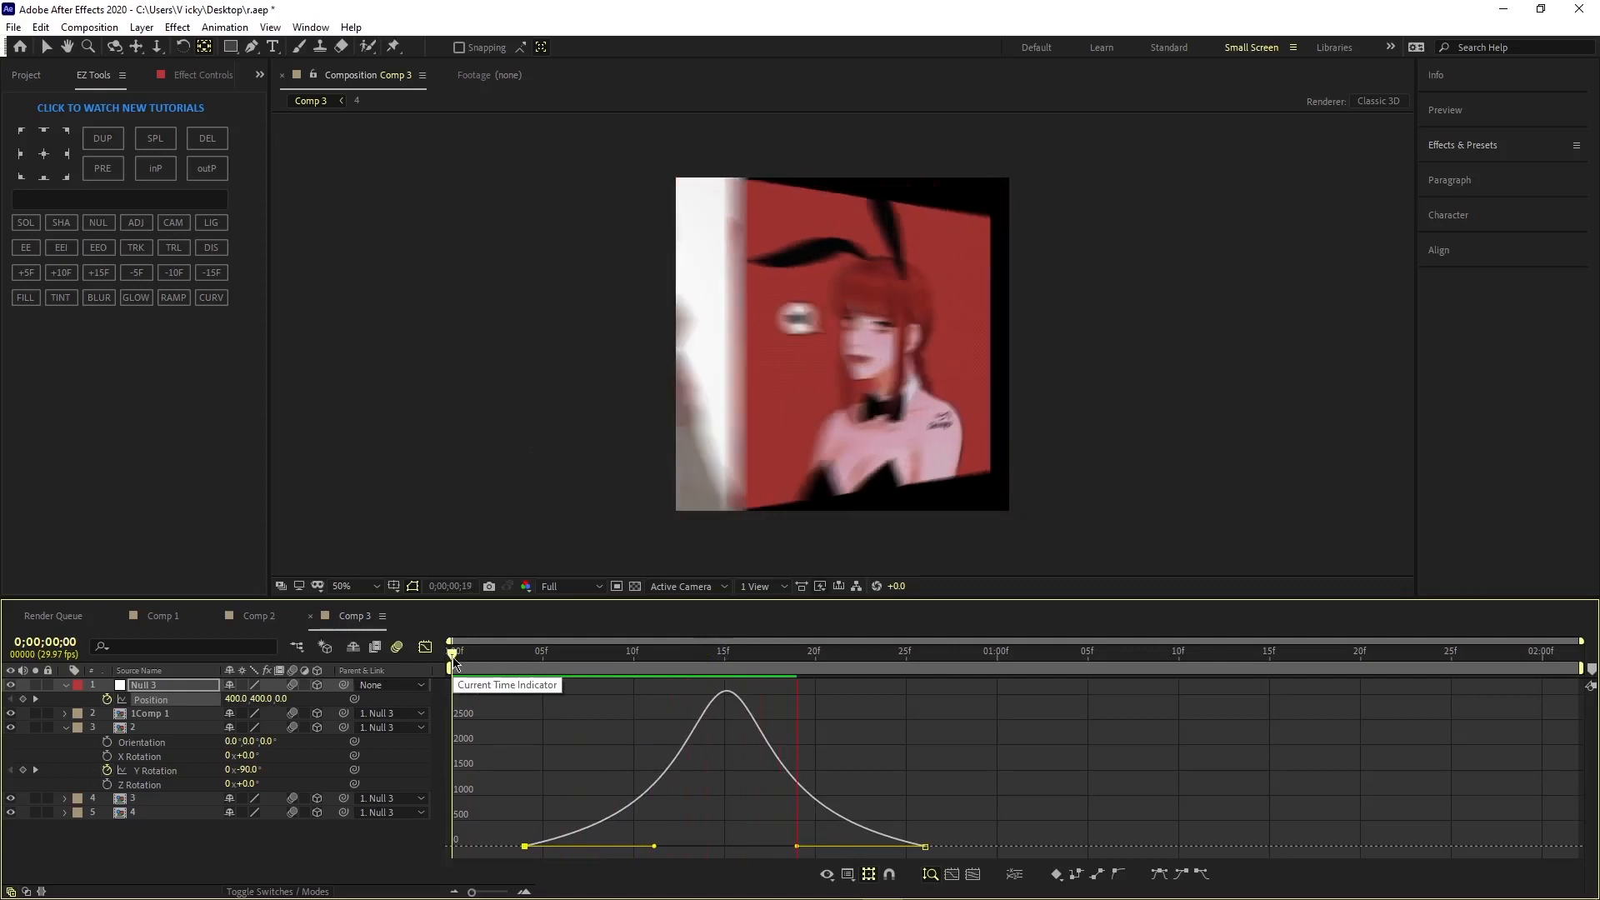
key("space")
key("space")
left_click_drag(452, 658, 760, 727)
left_click(425, 647)
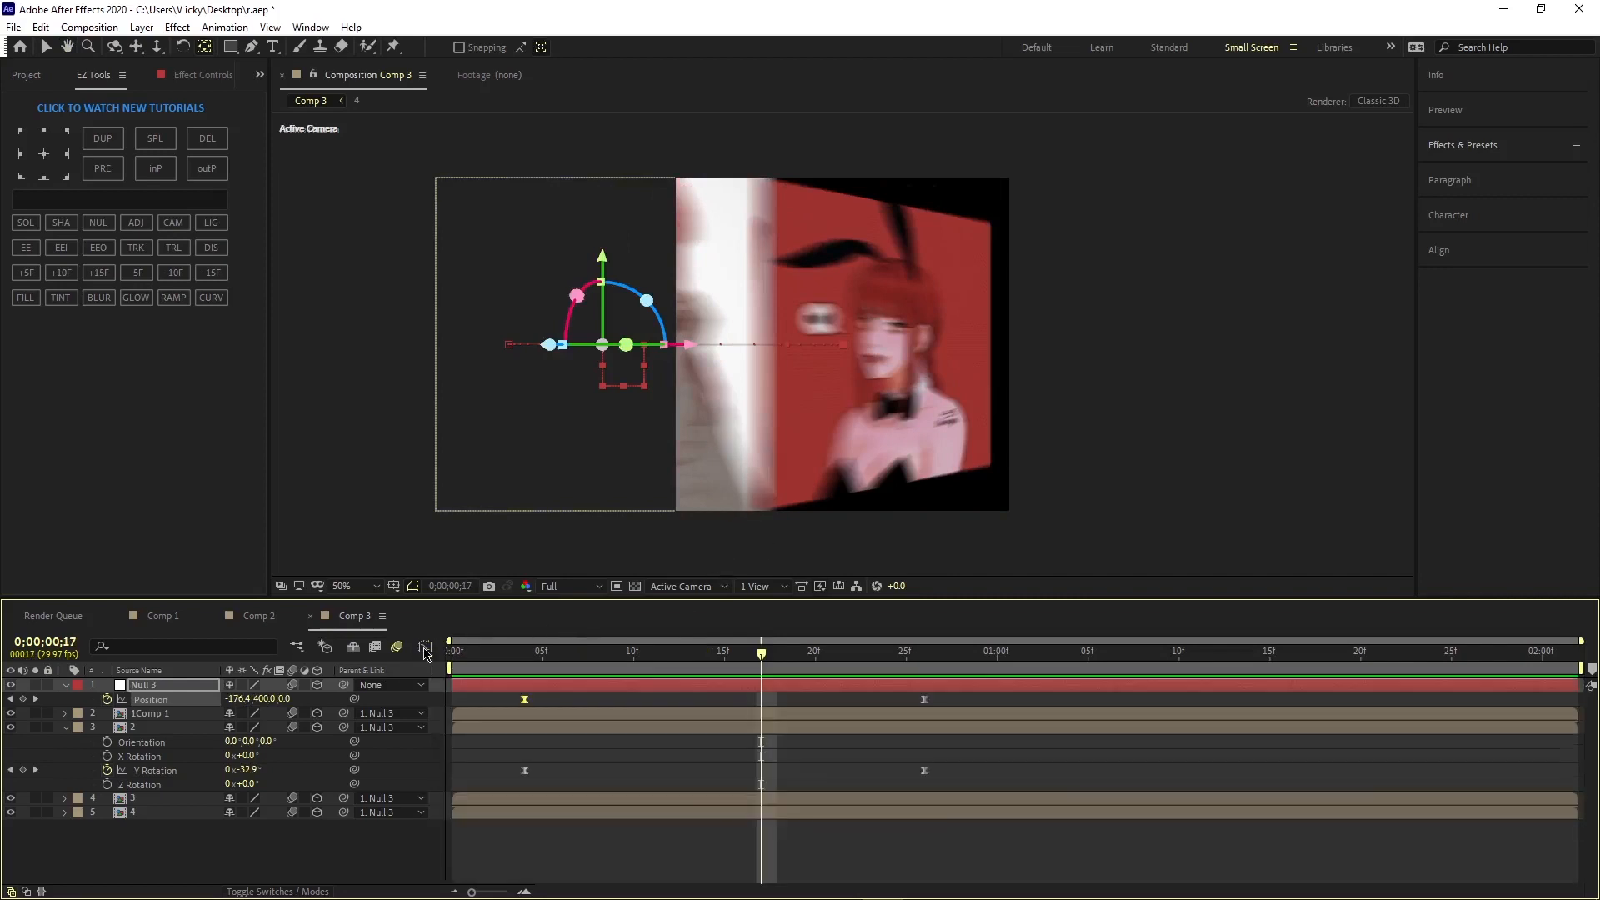
Step: Split pre-comp 2 at frame 4, delete the part before it, and preview the result
left_click_drag(752, 662, 524, 742)
left_click(503, 729)
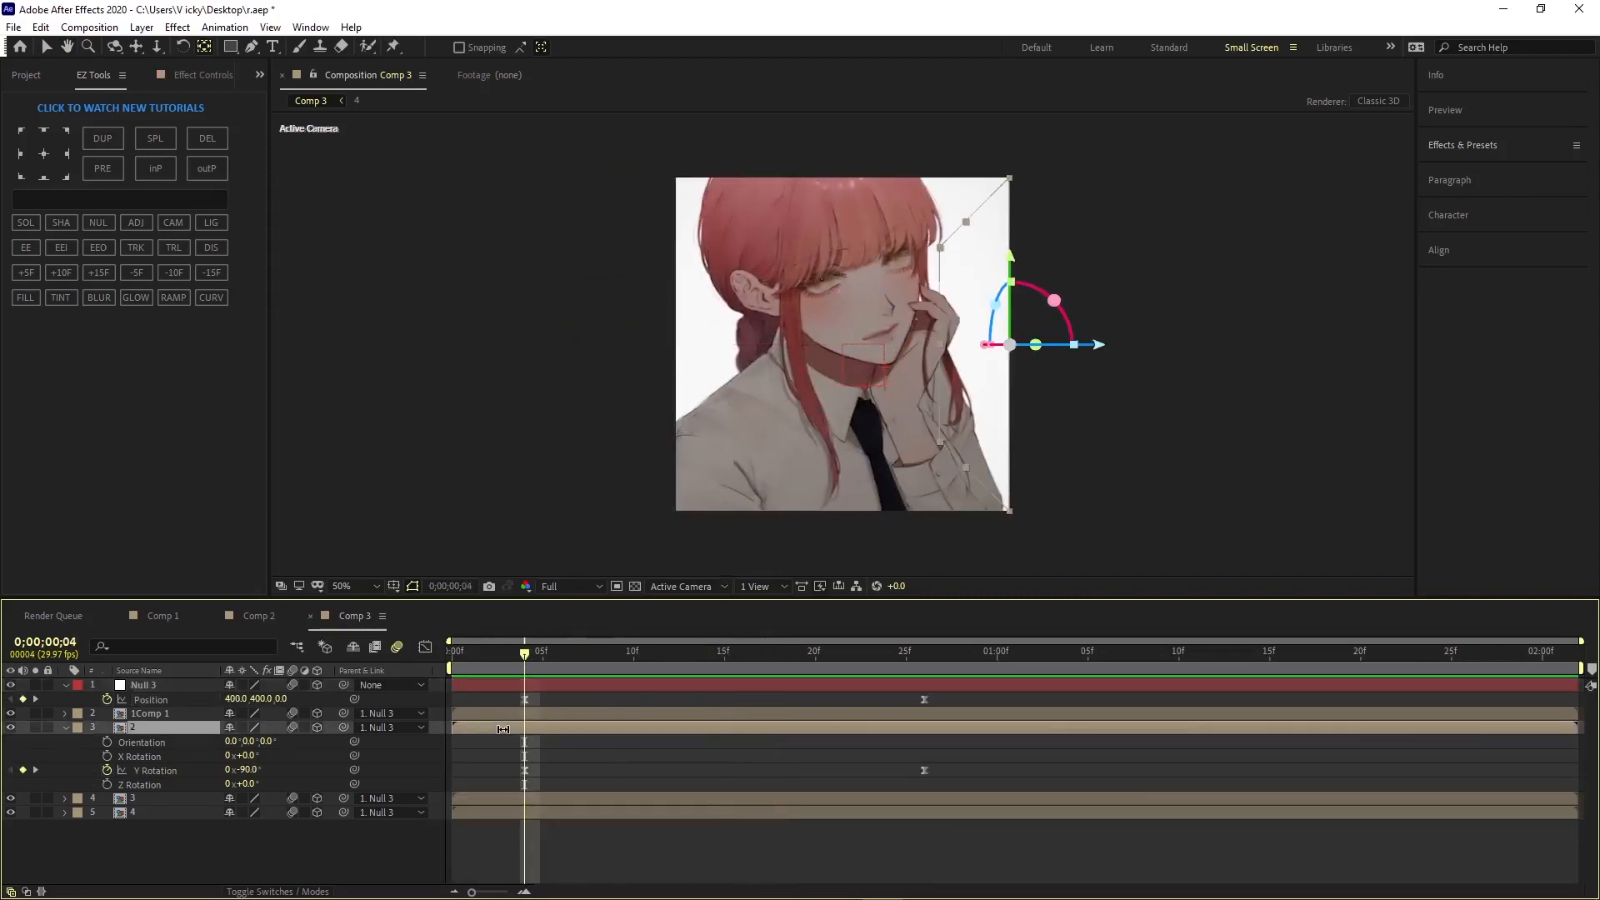
key("ctrl+d")
left_click(508, 741)
key("Delete")
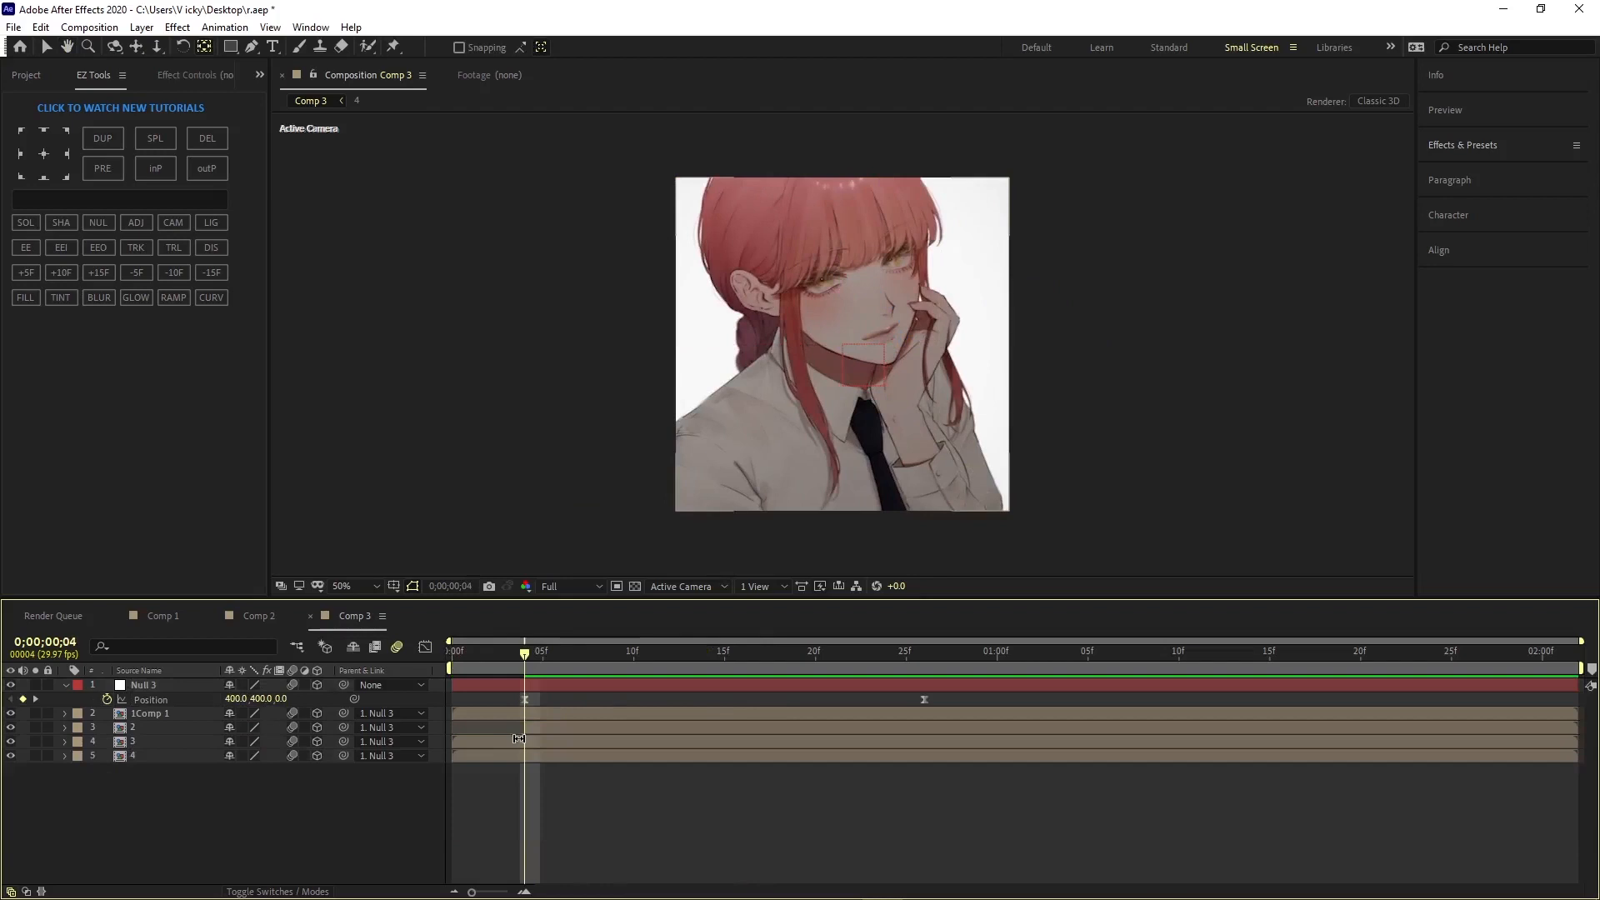
key("v")
left_click_drag(523, 659, 758, 732)
key("space")
key("space")
Step: Reshape pre-comp 2's Y Rotation speed graph so it starts with a steep peak and slows gradually towards frame 26
left_click(773, 732)
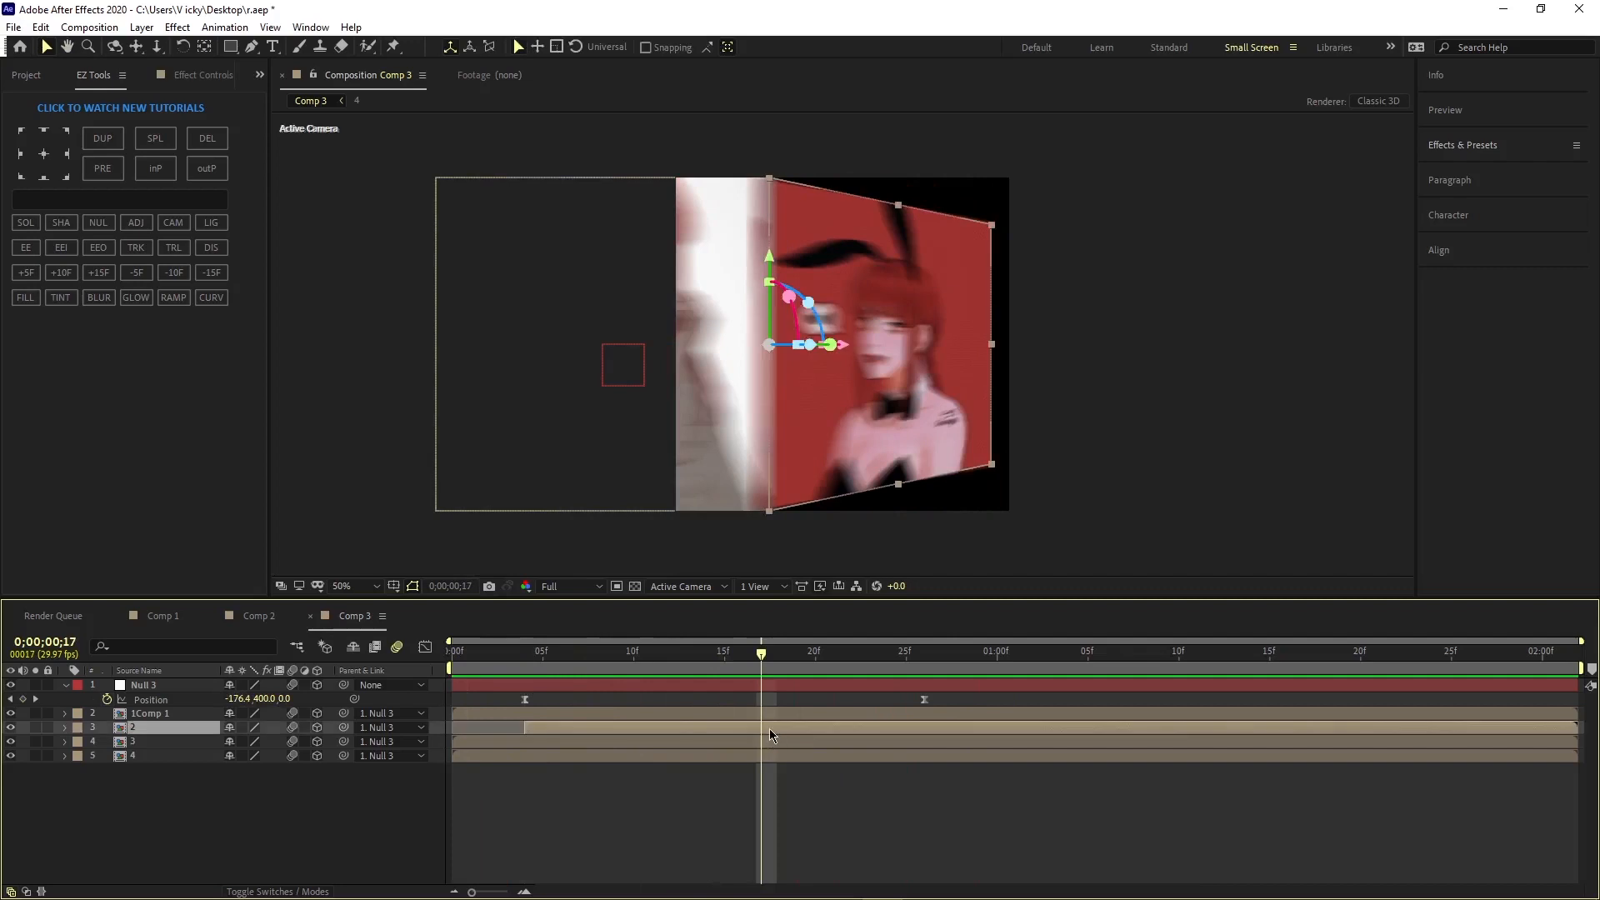
key("u")
left_click_drag(974, 740, 450, 728)
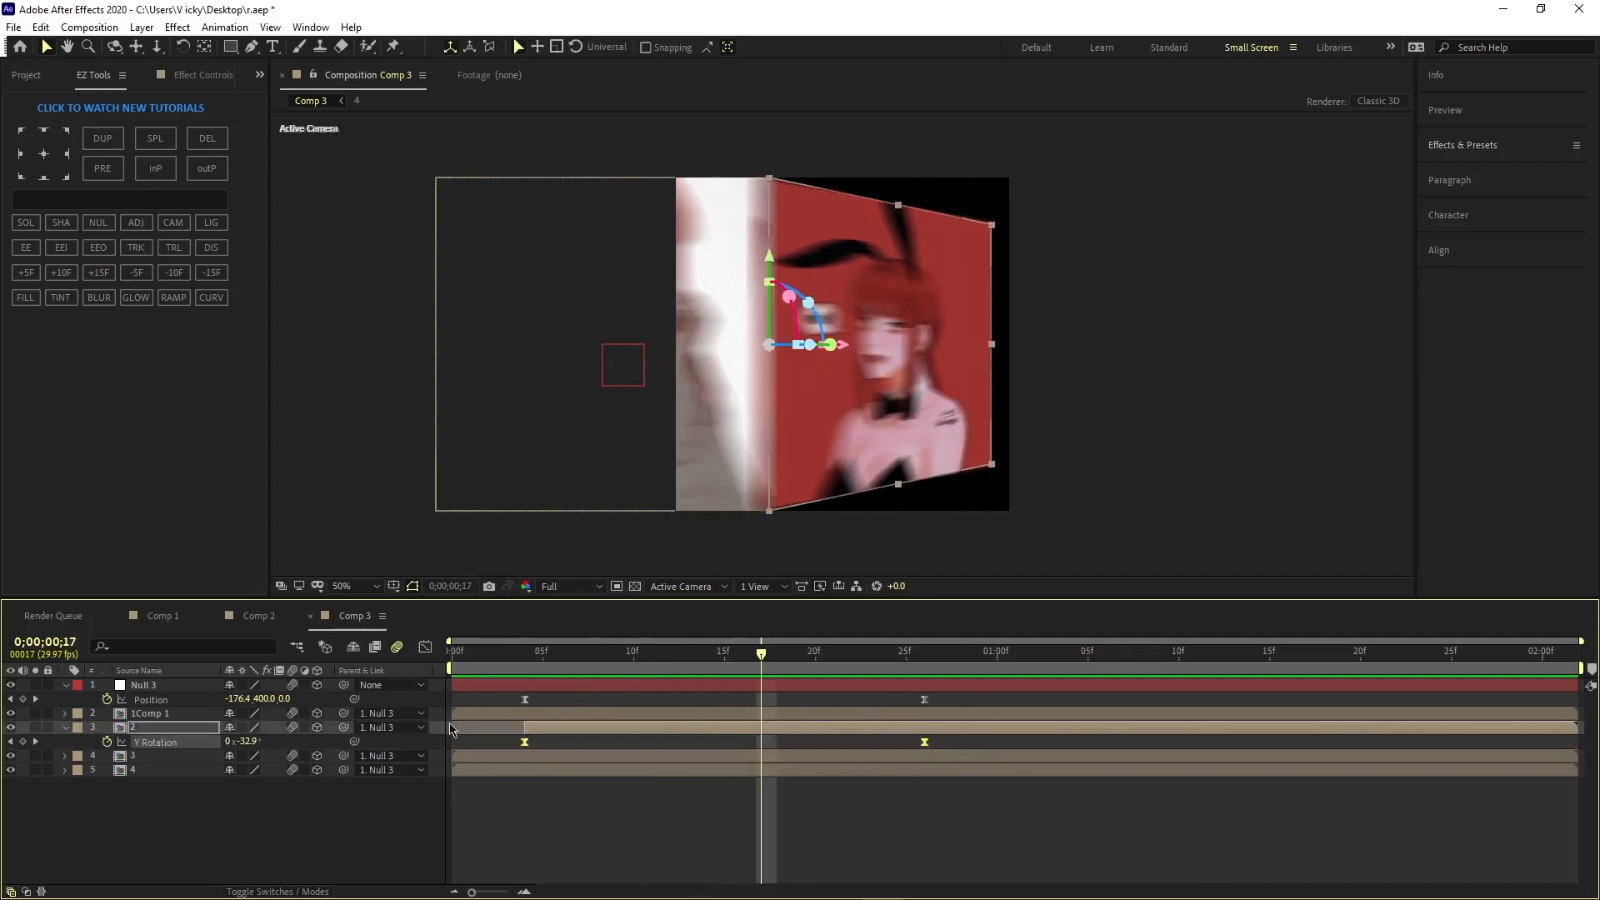
left_click(425, 648)
left_click(524, 842)
left_click_drag(593, 846, 527, 845)
left_click_drag(857, 845, 657, 850)
Step: Preview the slide and rotation transition from the first frame to examine its timing
left_click_drag(761, 654, 390, 660)
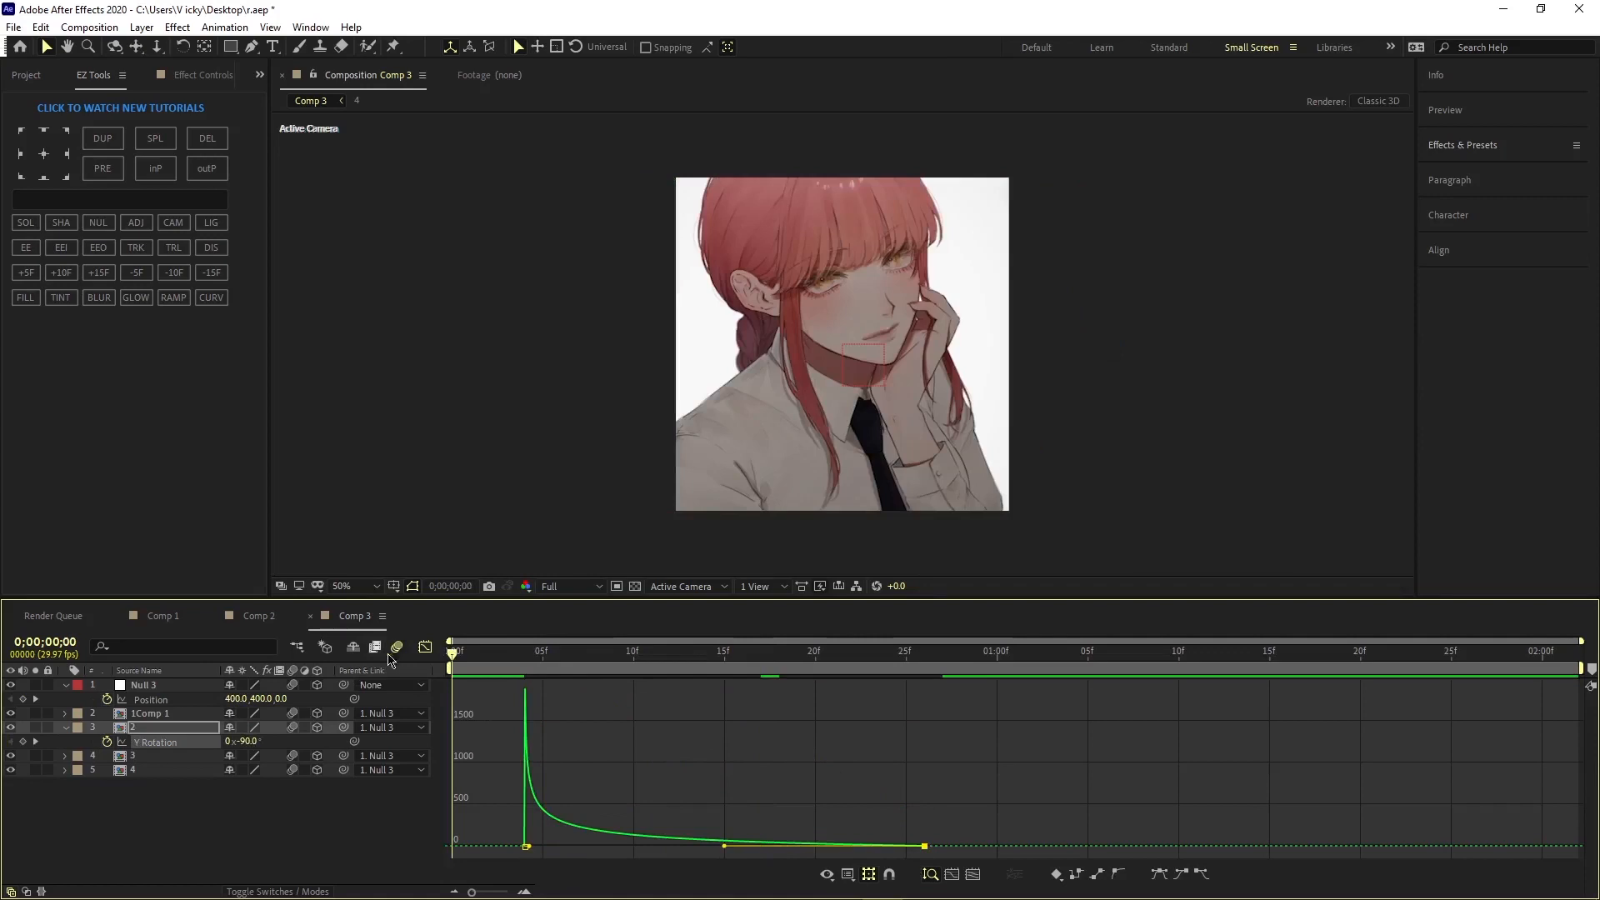
key("space")
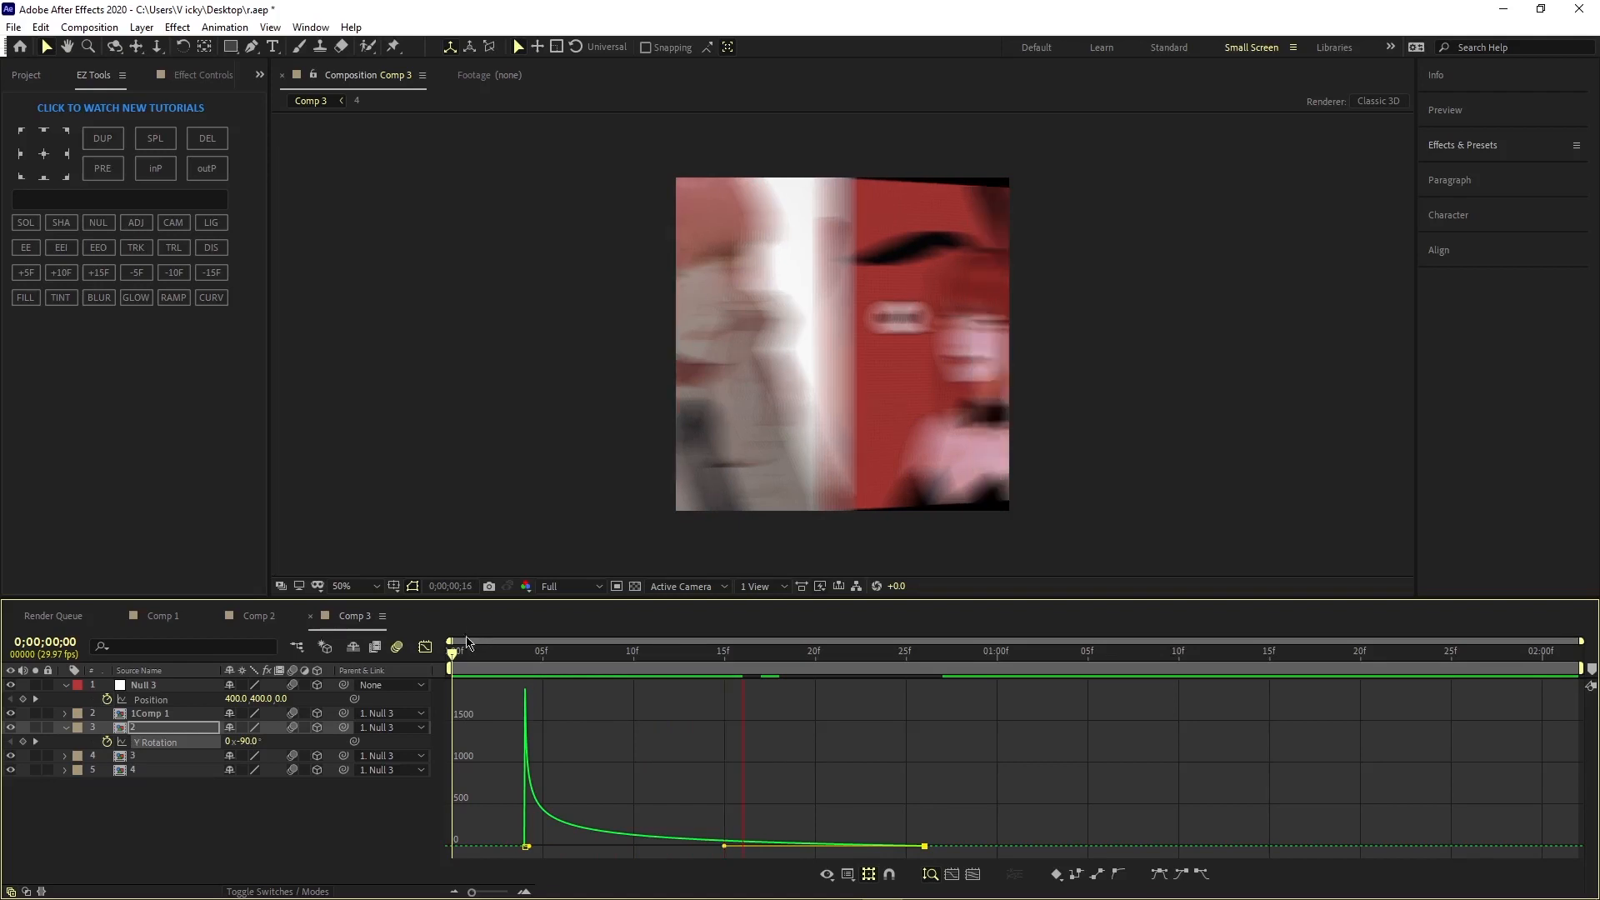
left_click(424, 647)
left_click(455, 654)
key("space")
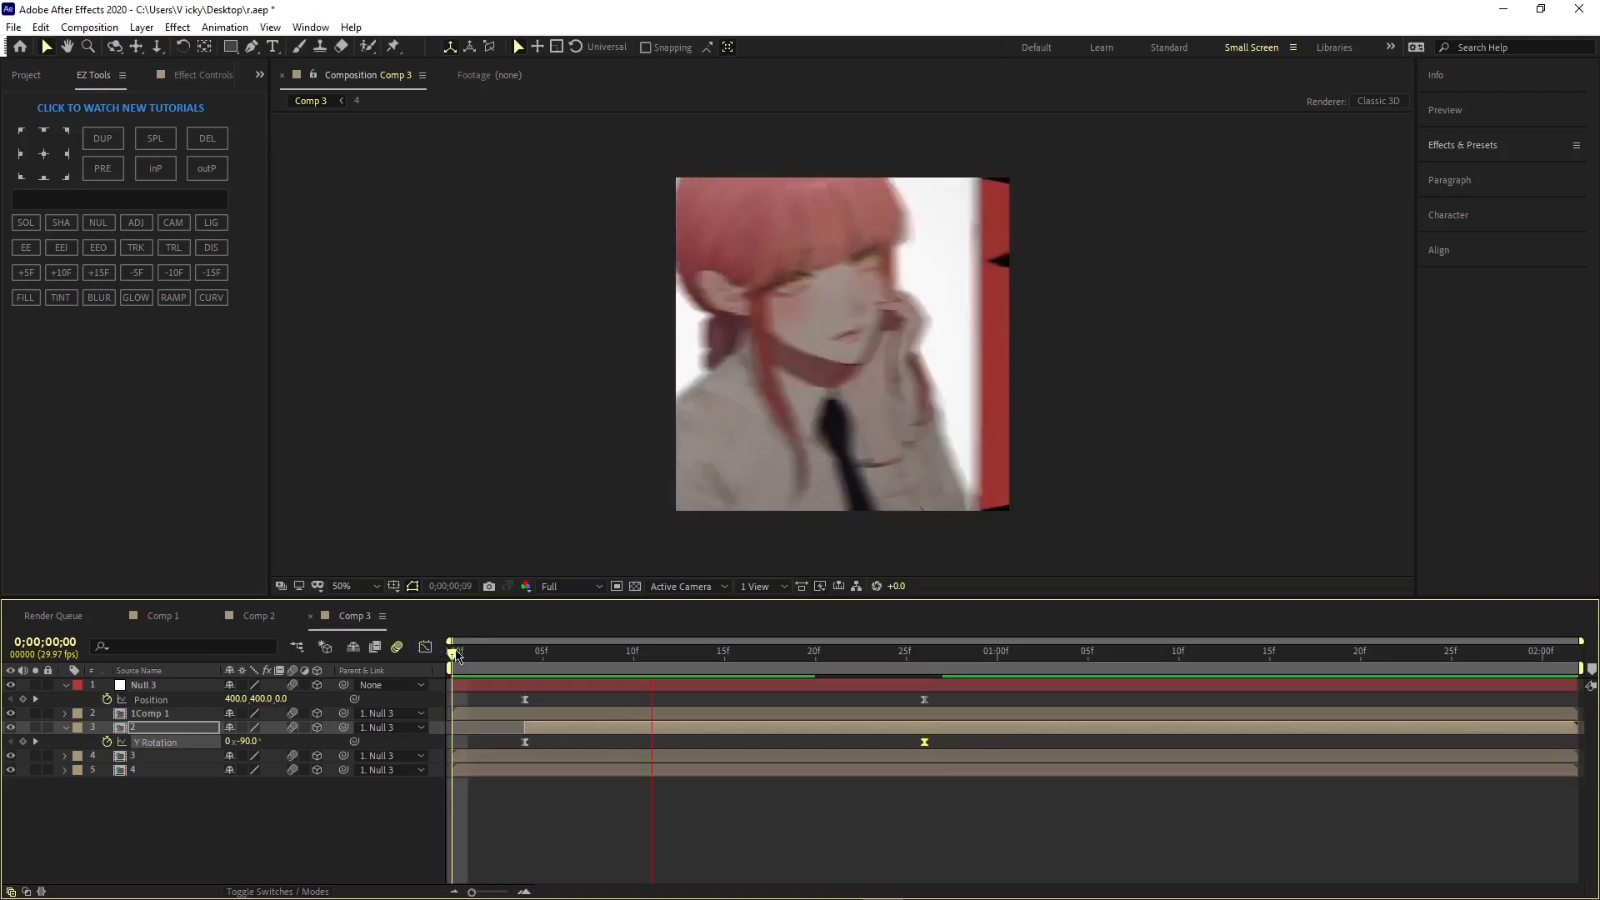
left_click_drag(456, 655, 555, 725)
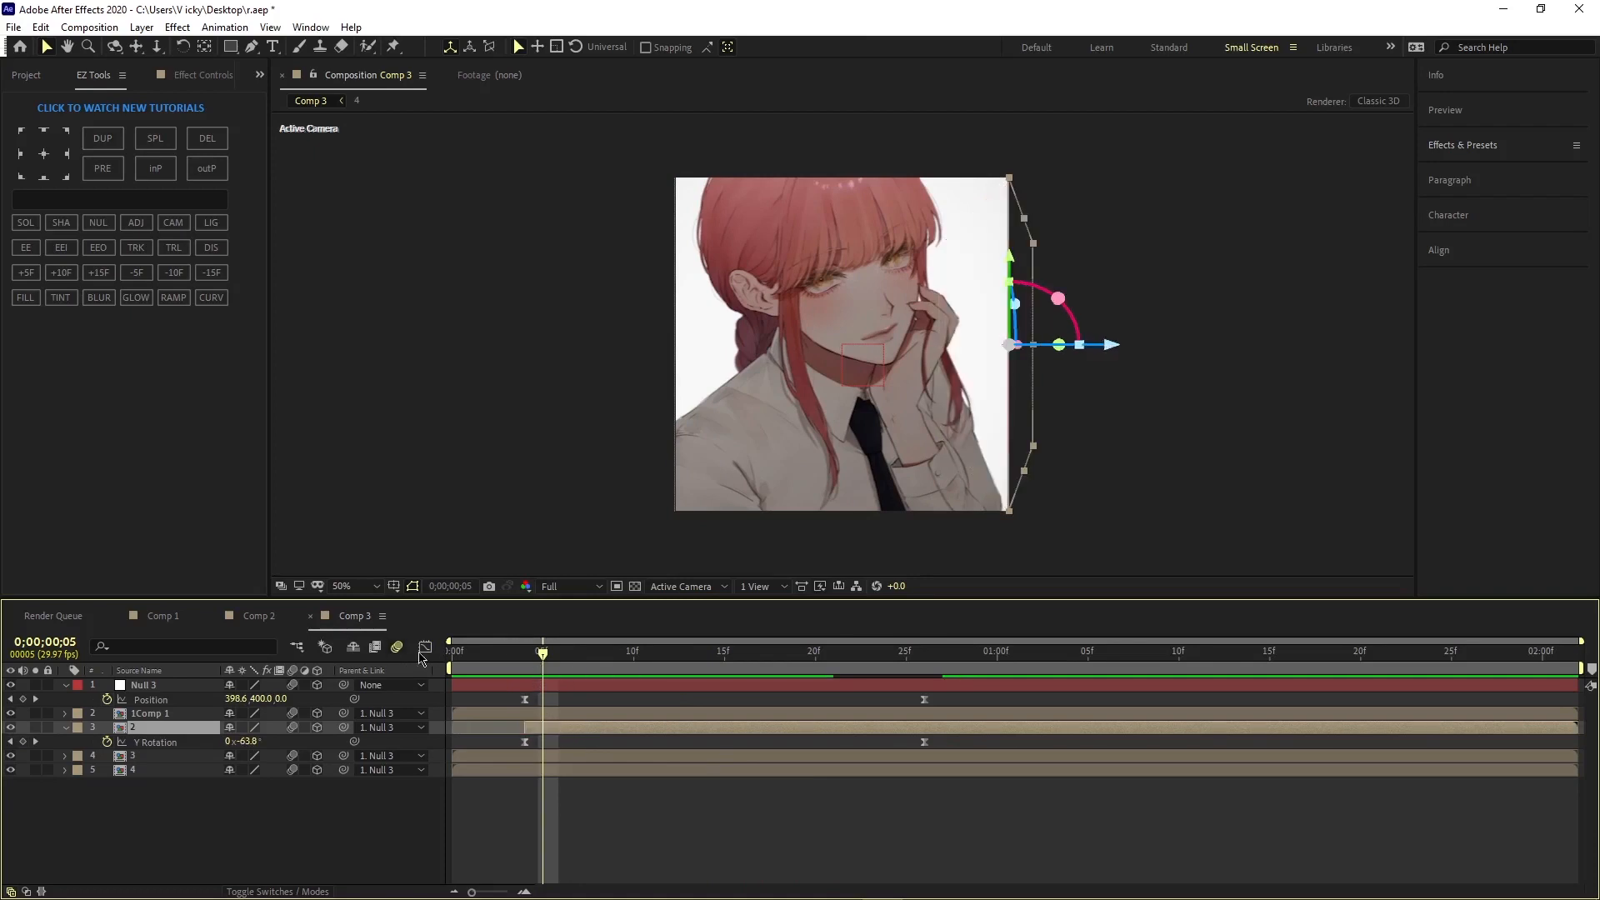
left_click_drag(534, 664, 414, 655)
key("space")
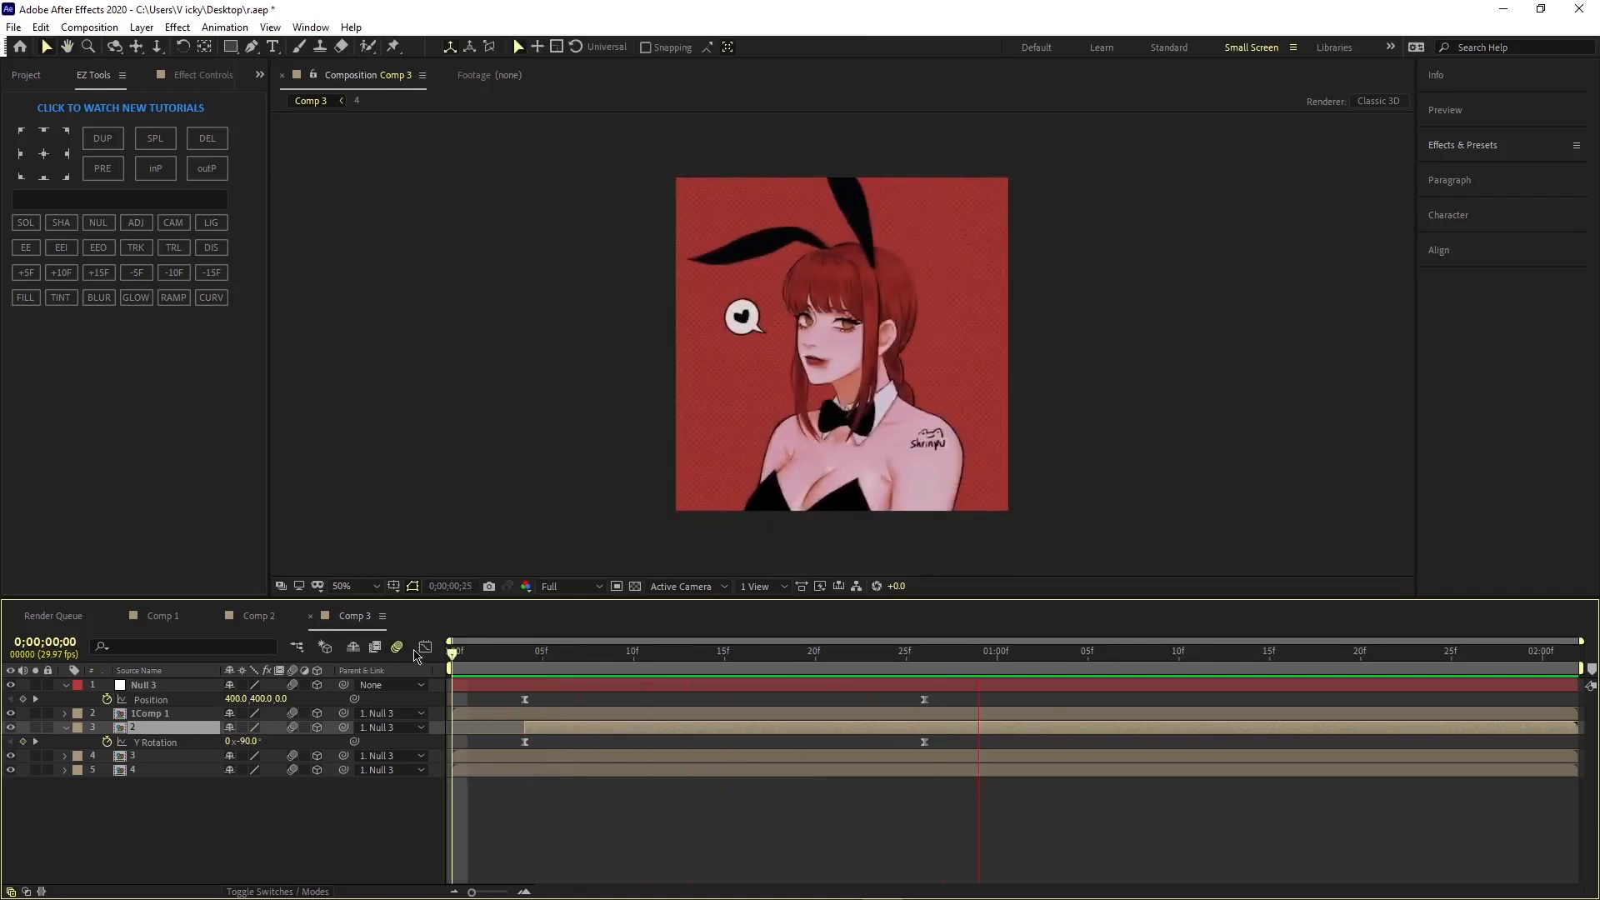
left_click_drag(452, 652, 883, 748)
key("Home")
Step: Add a second null as parent of the animated null, with 3D and motion blur enabled on it
left_click_drag(503, 667, 779, 741)
left_click(291, 813)
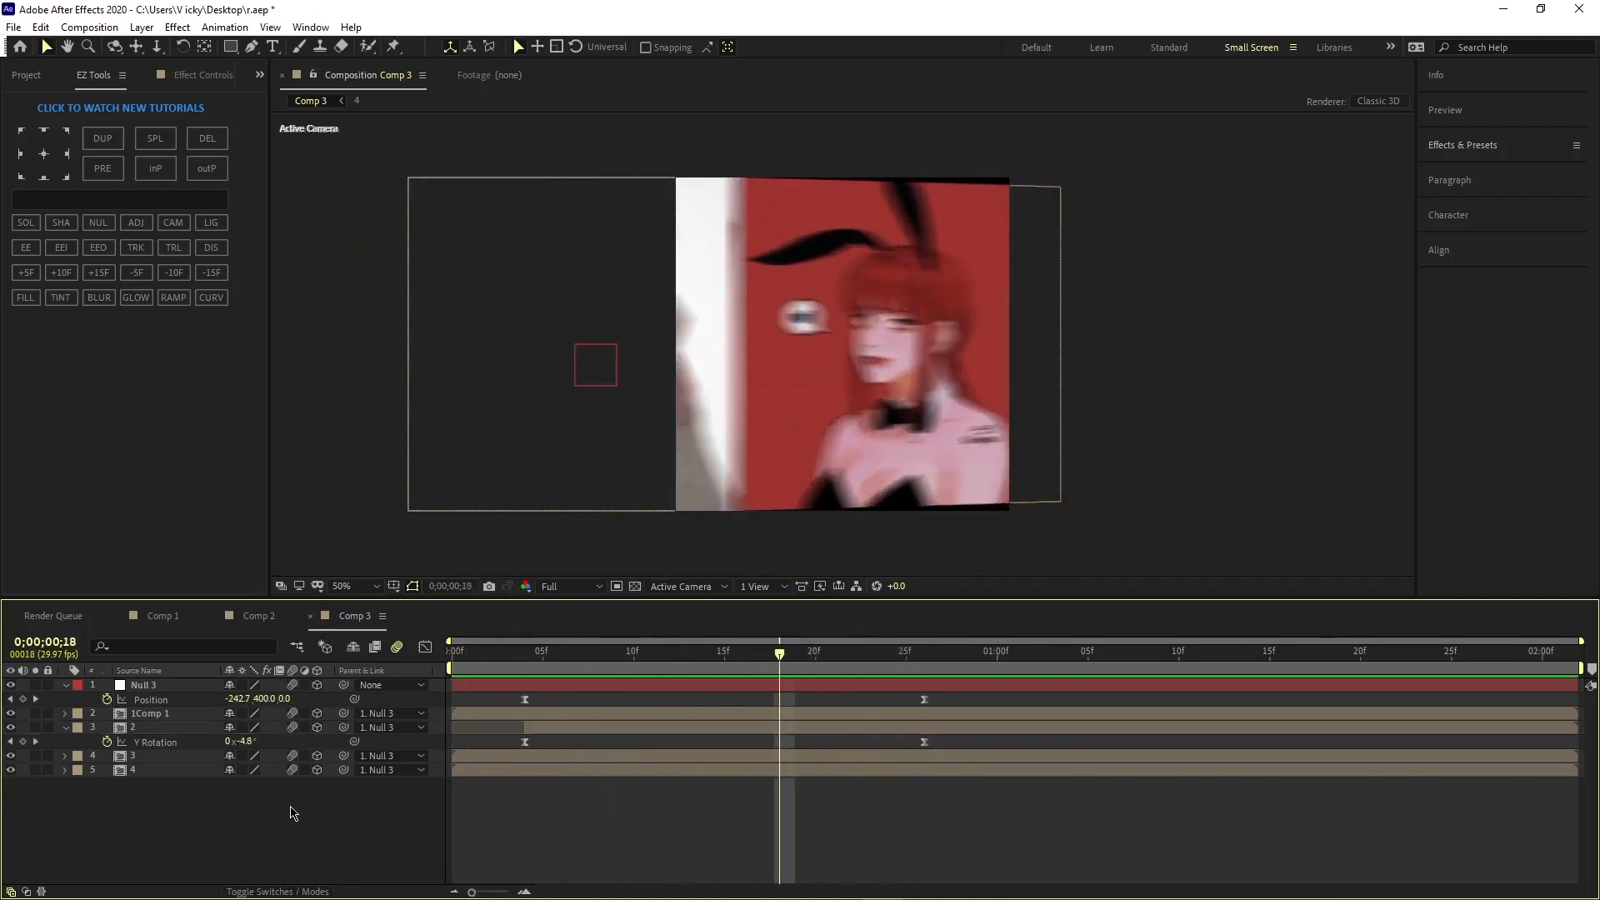
right_click(292, 819)
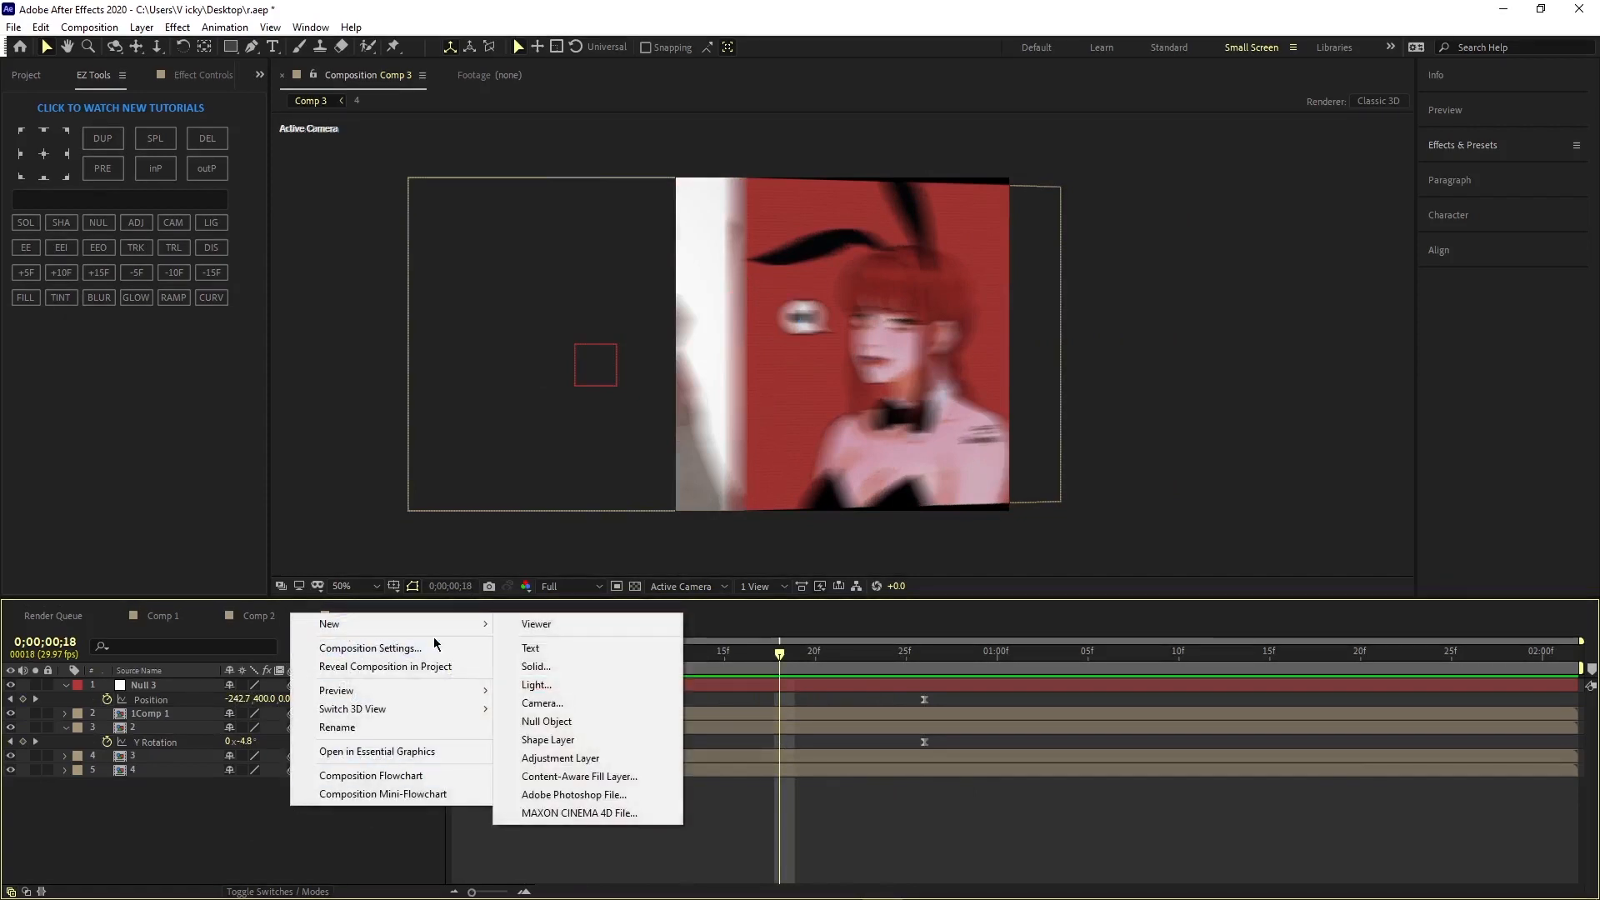
left_click(607, 718)
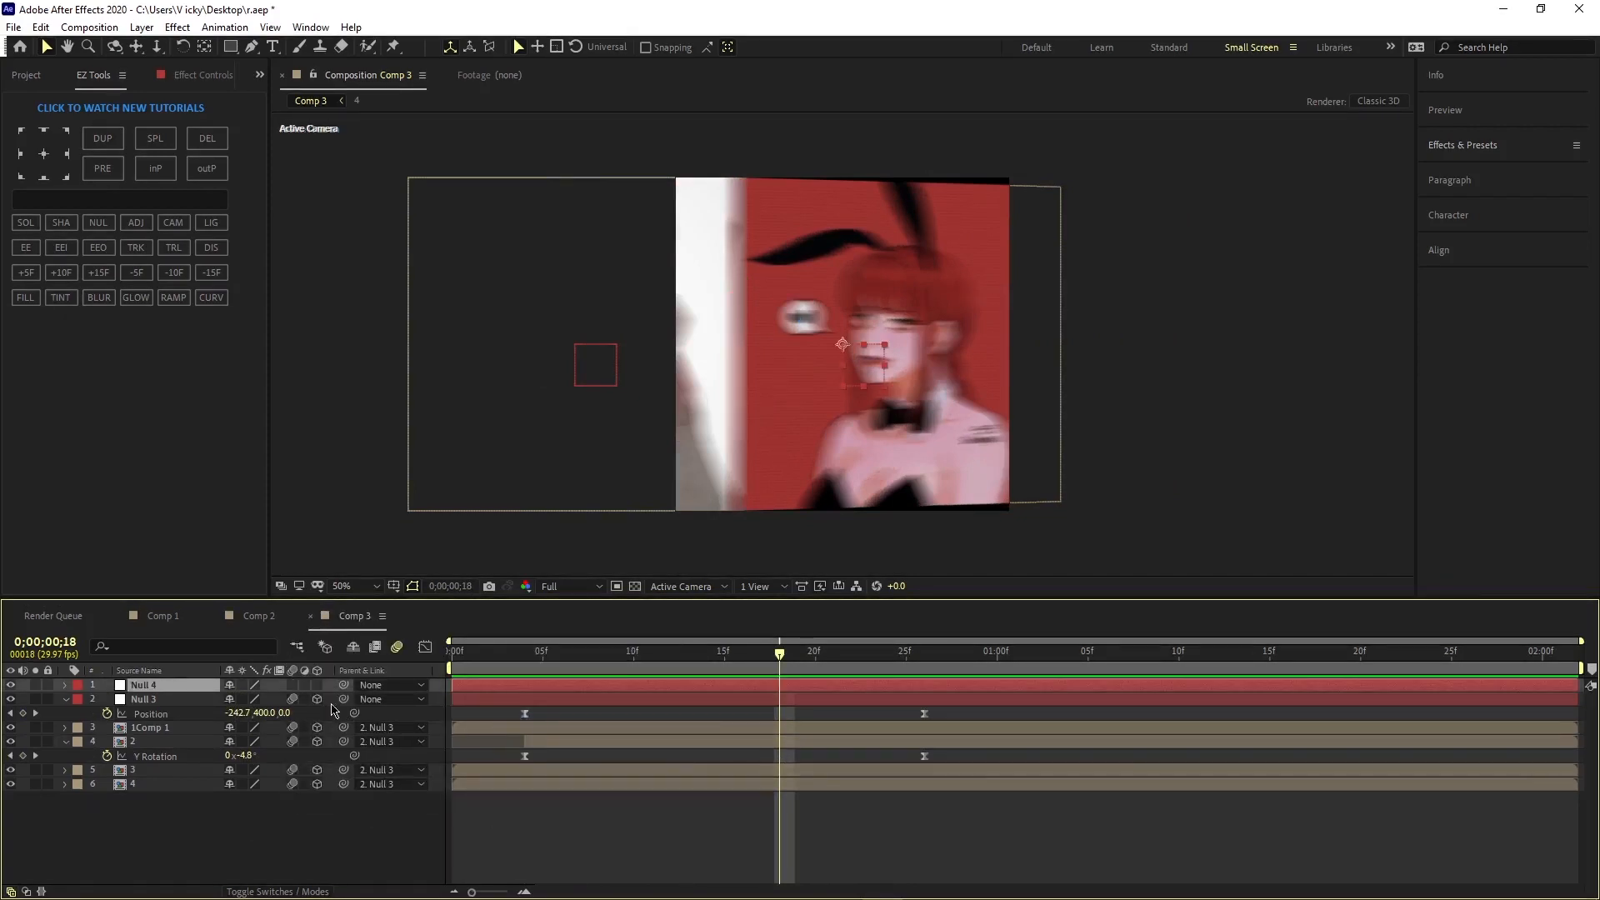
left_click_drag(292, 706, 287, 690)
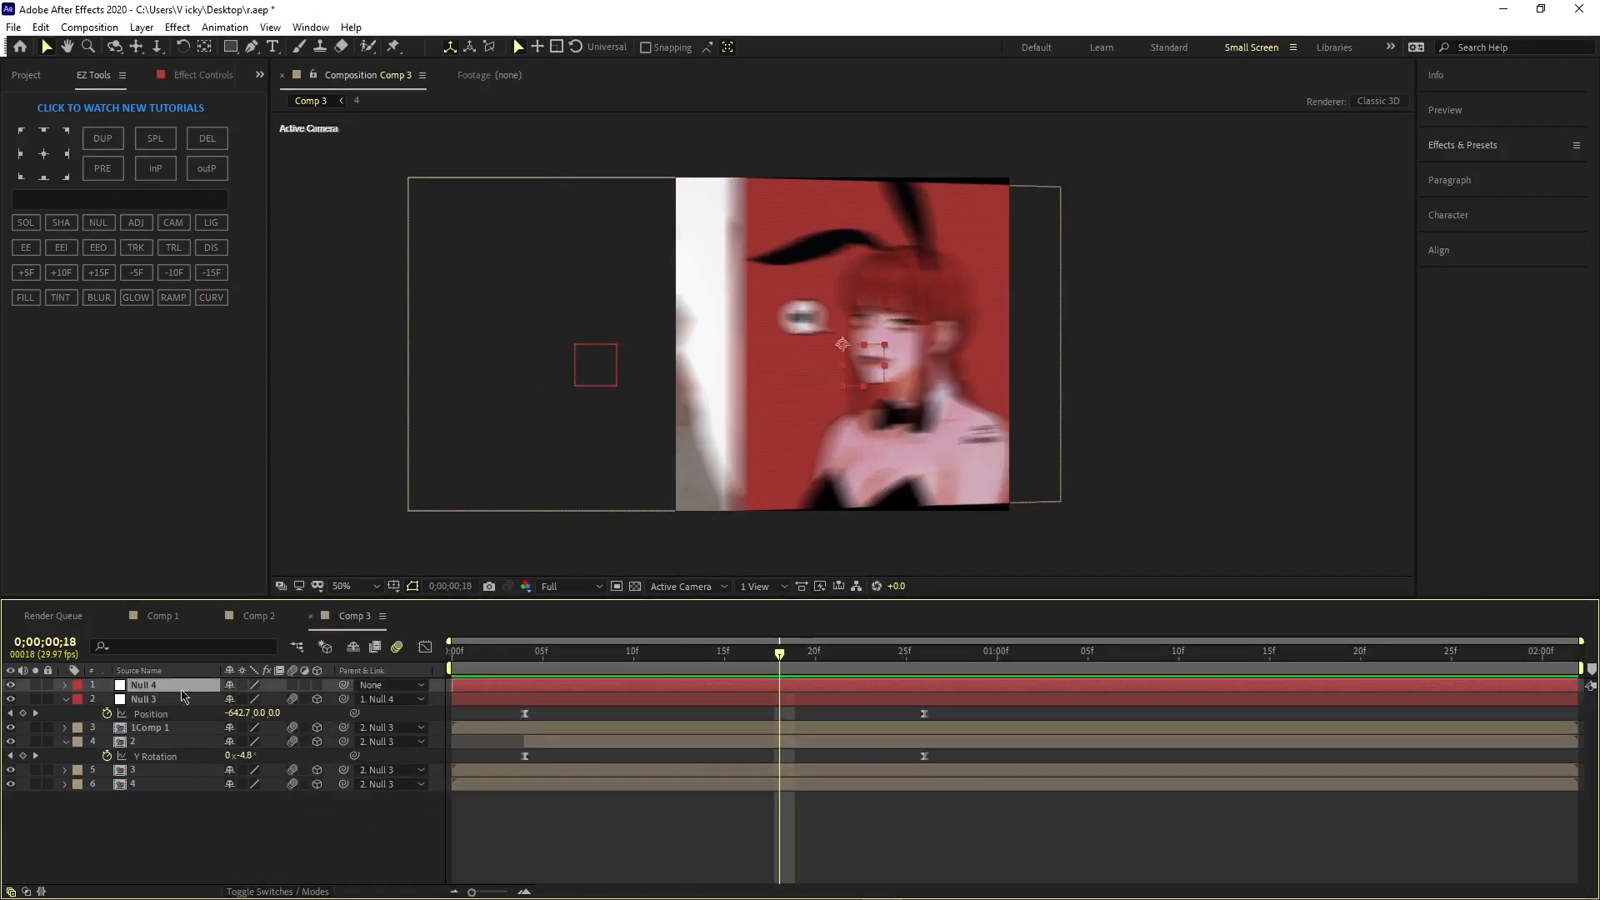
left_click(317, 684)
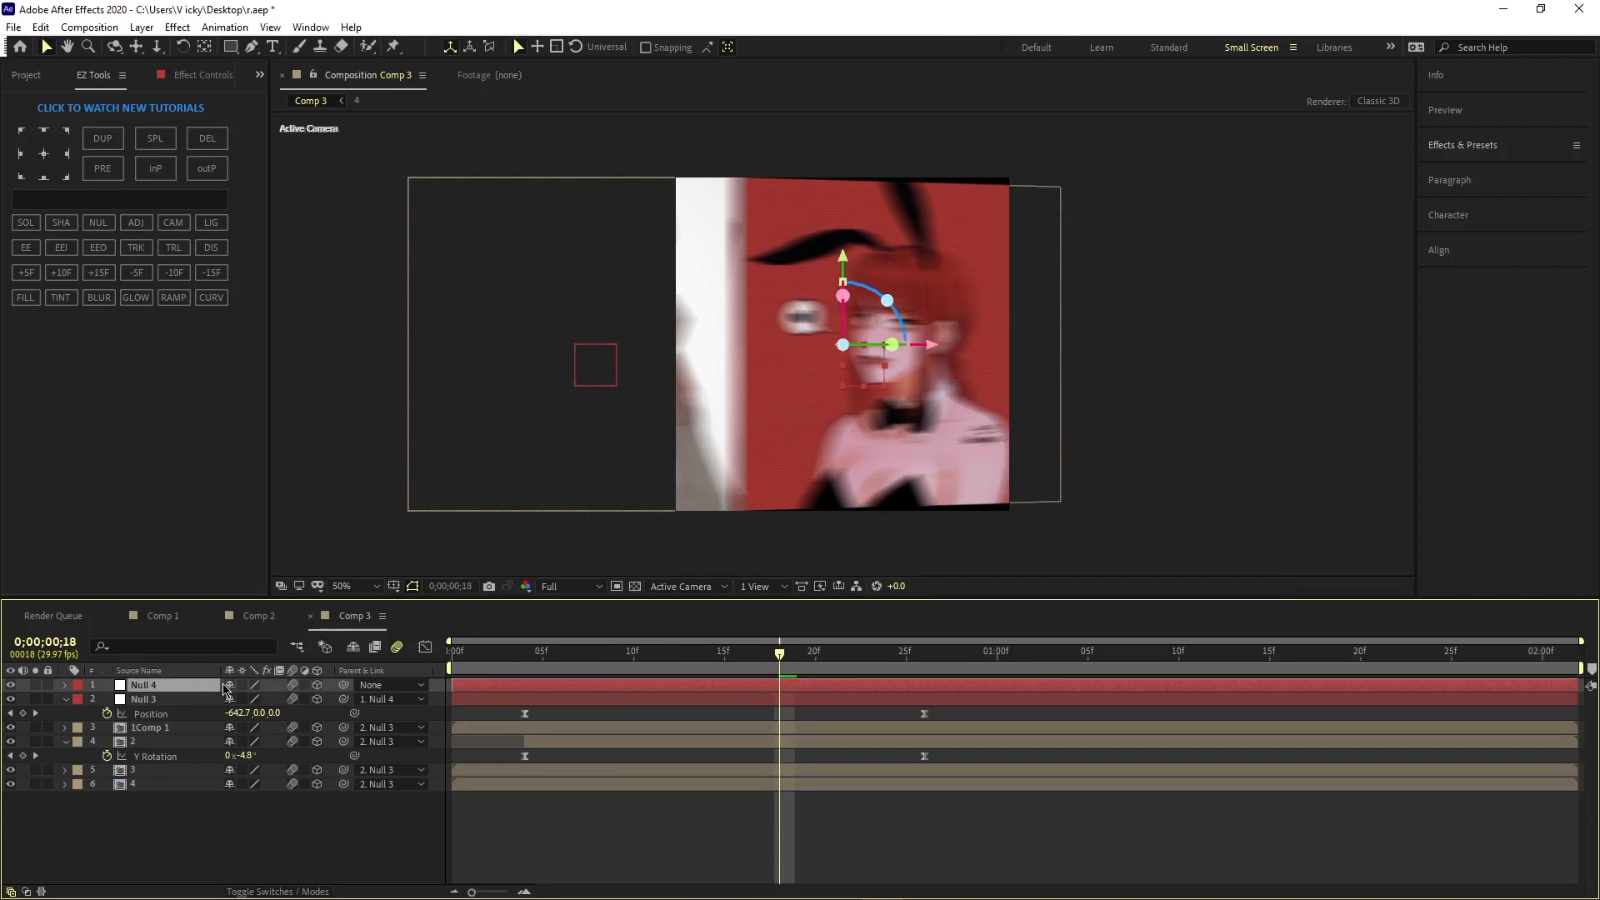
Step: Animate Null 4's Position from 400, 400 at frame 18 to 400, -404 at 0;00;01;05
key("p")
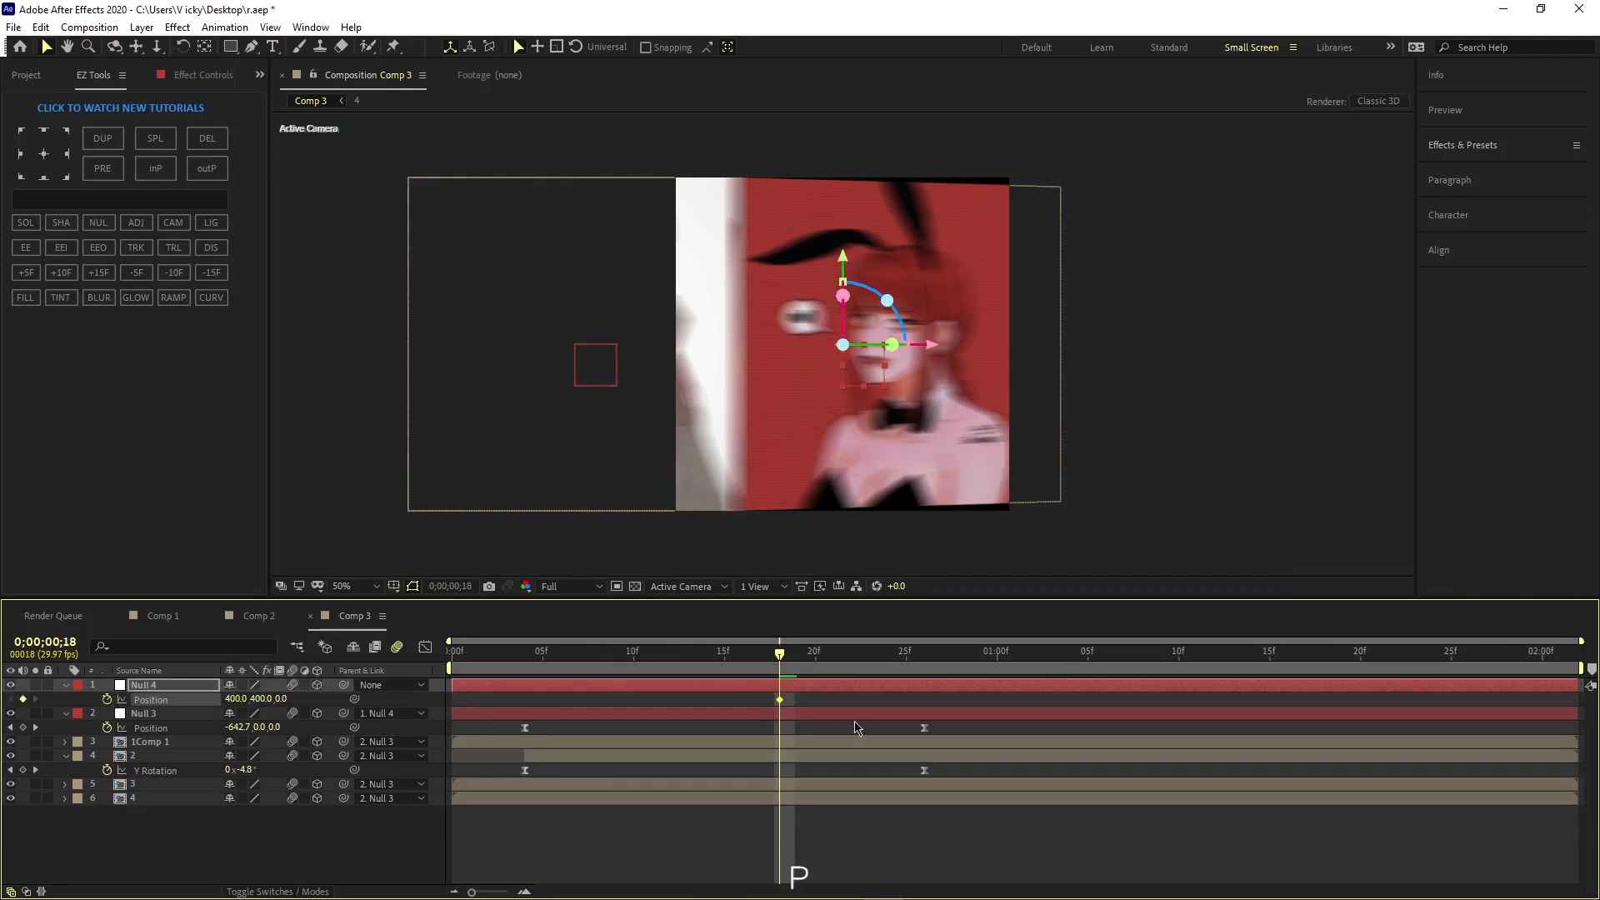
left_click_drag(825, 707, 755, 717)
key("space")
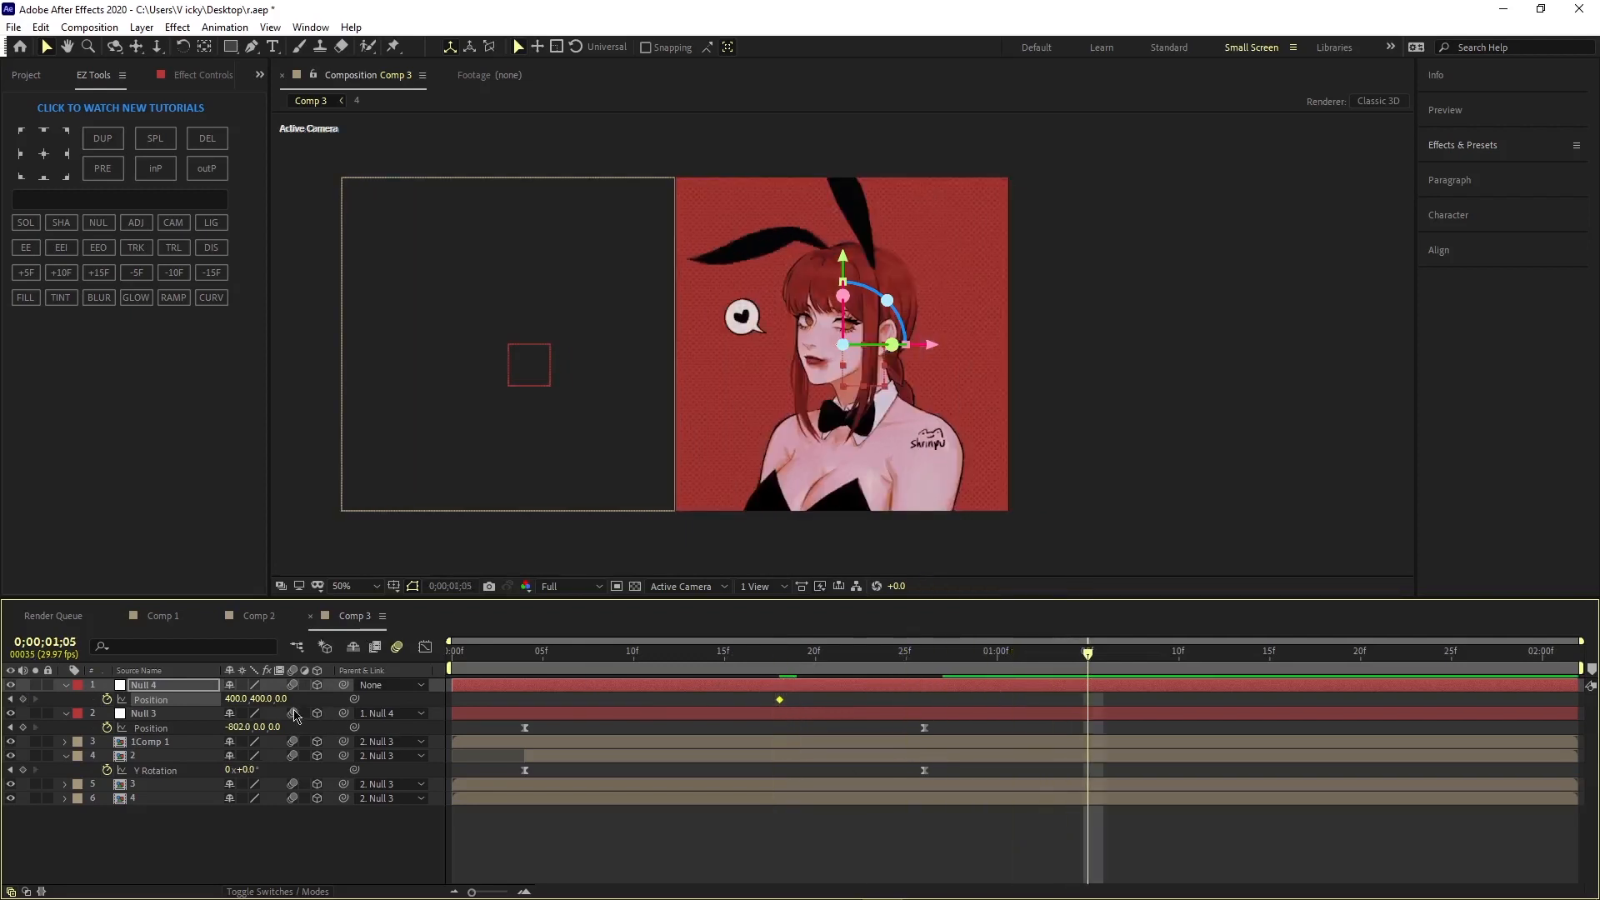
left_click_drag(248, 699, 48, 676)
left_click_drag(245, 704, 141, 685)
Step: Place pre-comp 3 directly below pre-comp 2 so it fills the frame, and set its anchor point to the top centre
left_click(796, 756)
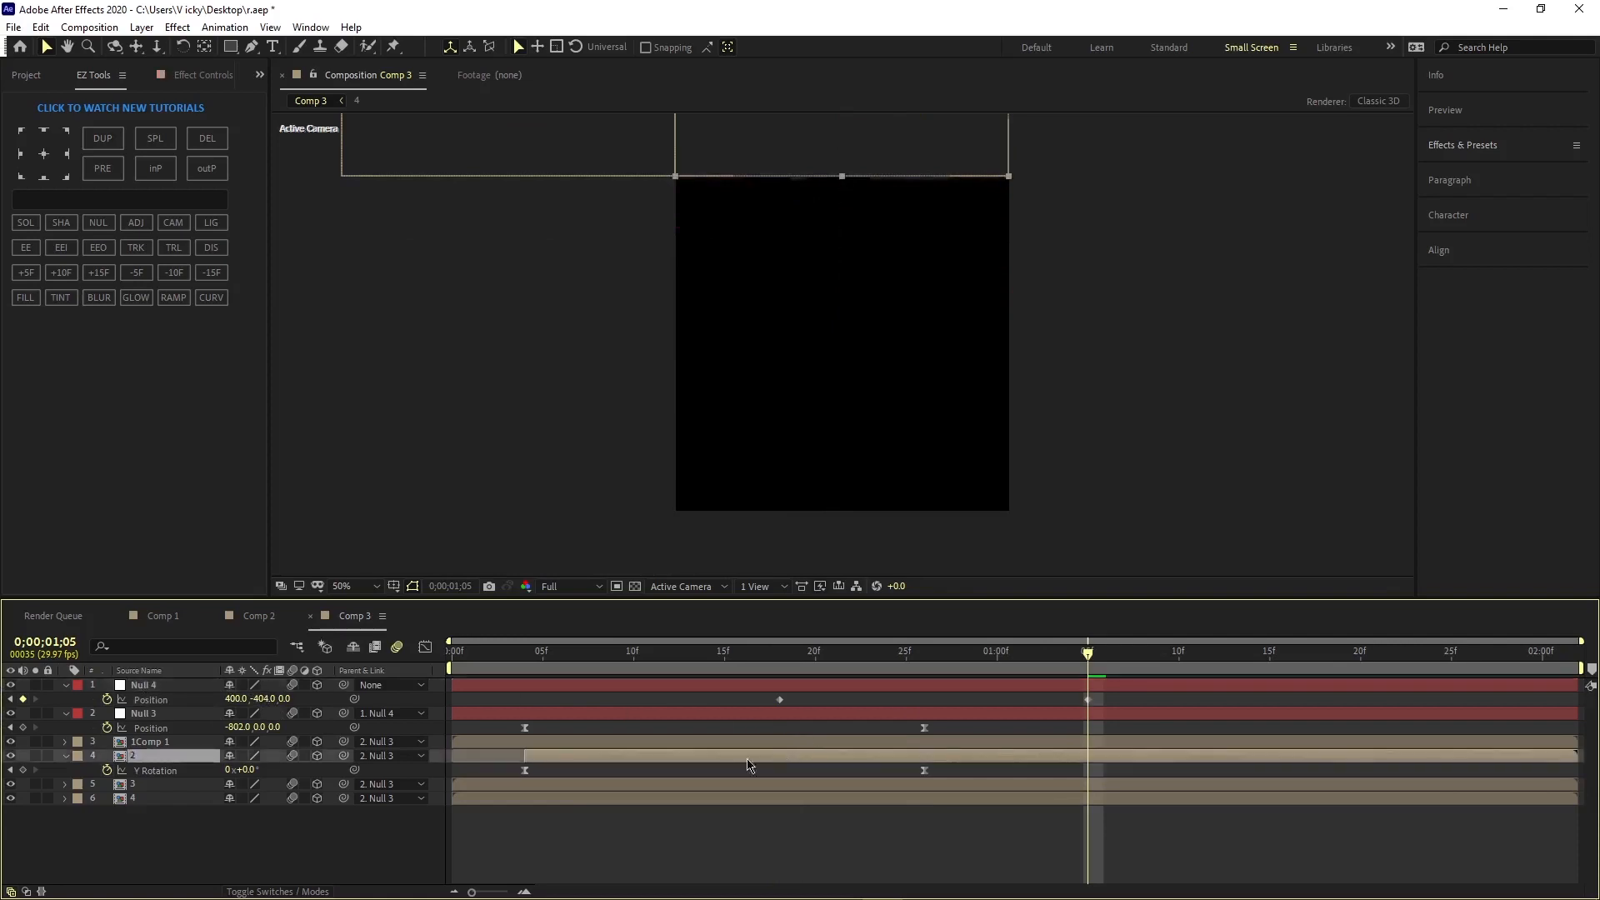
left_click(747, 783)
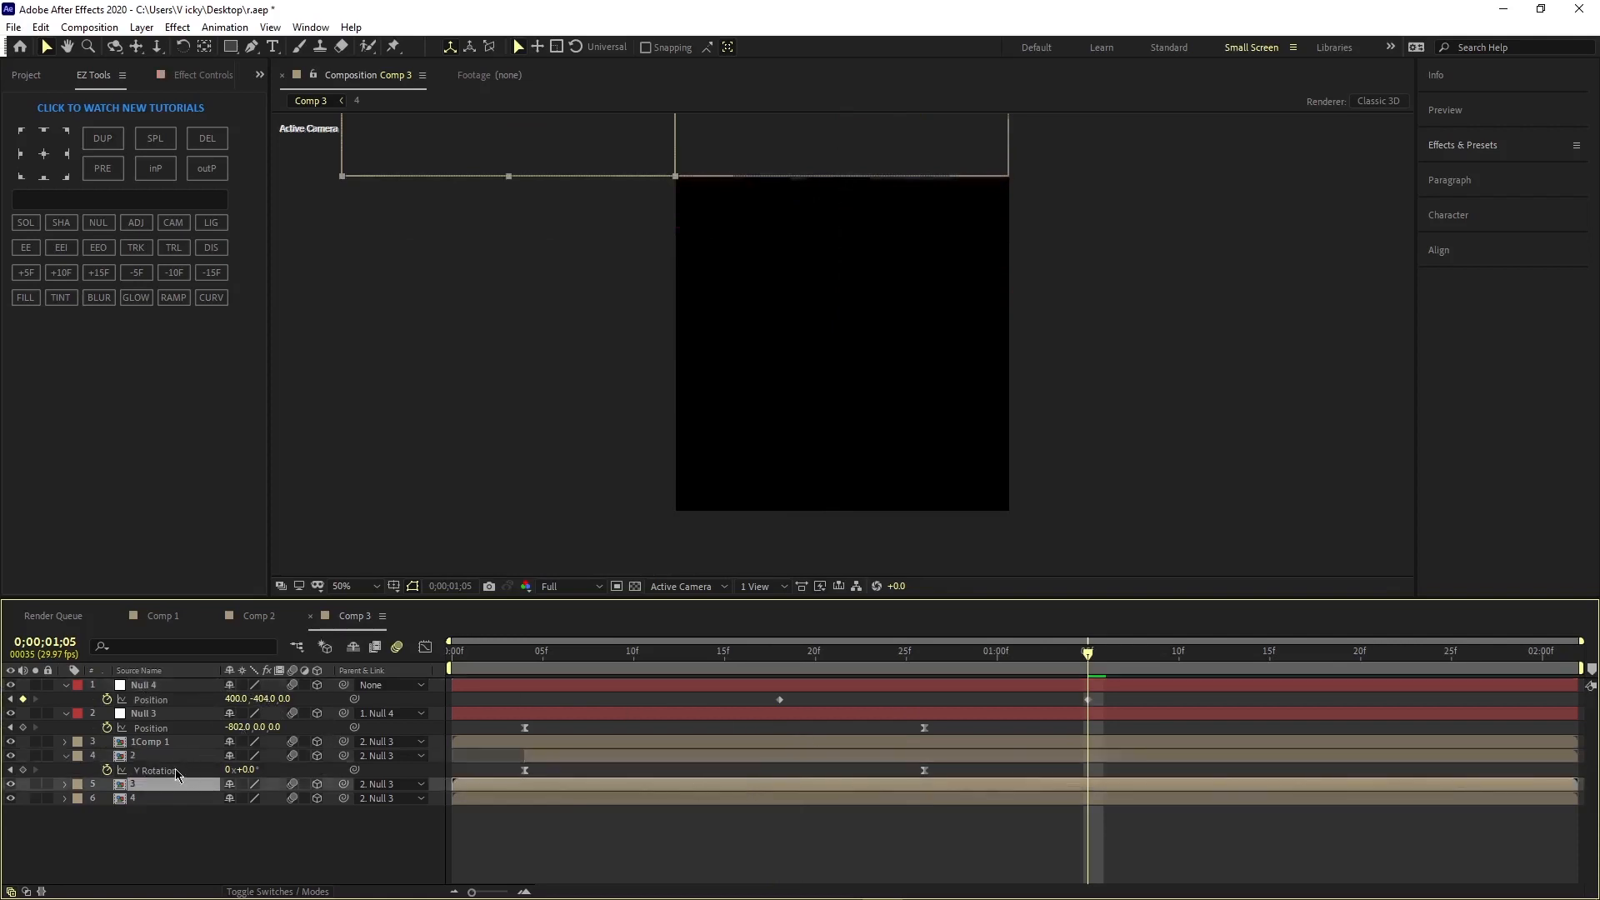
left_click_drag(521, 155, 853, 478)
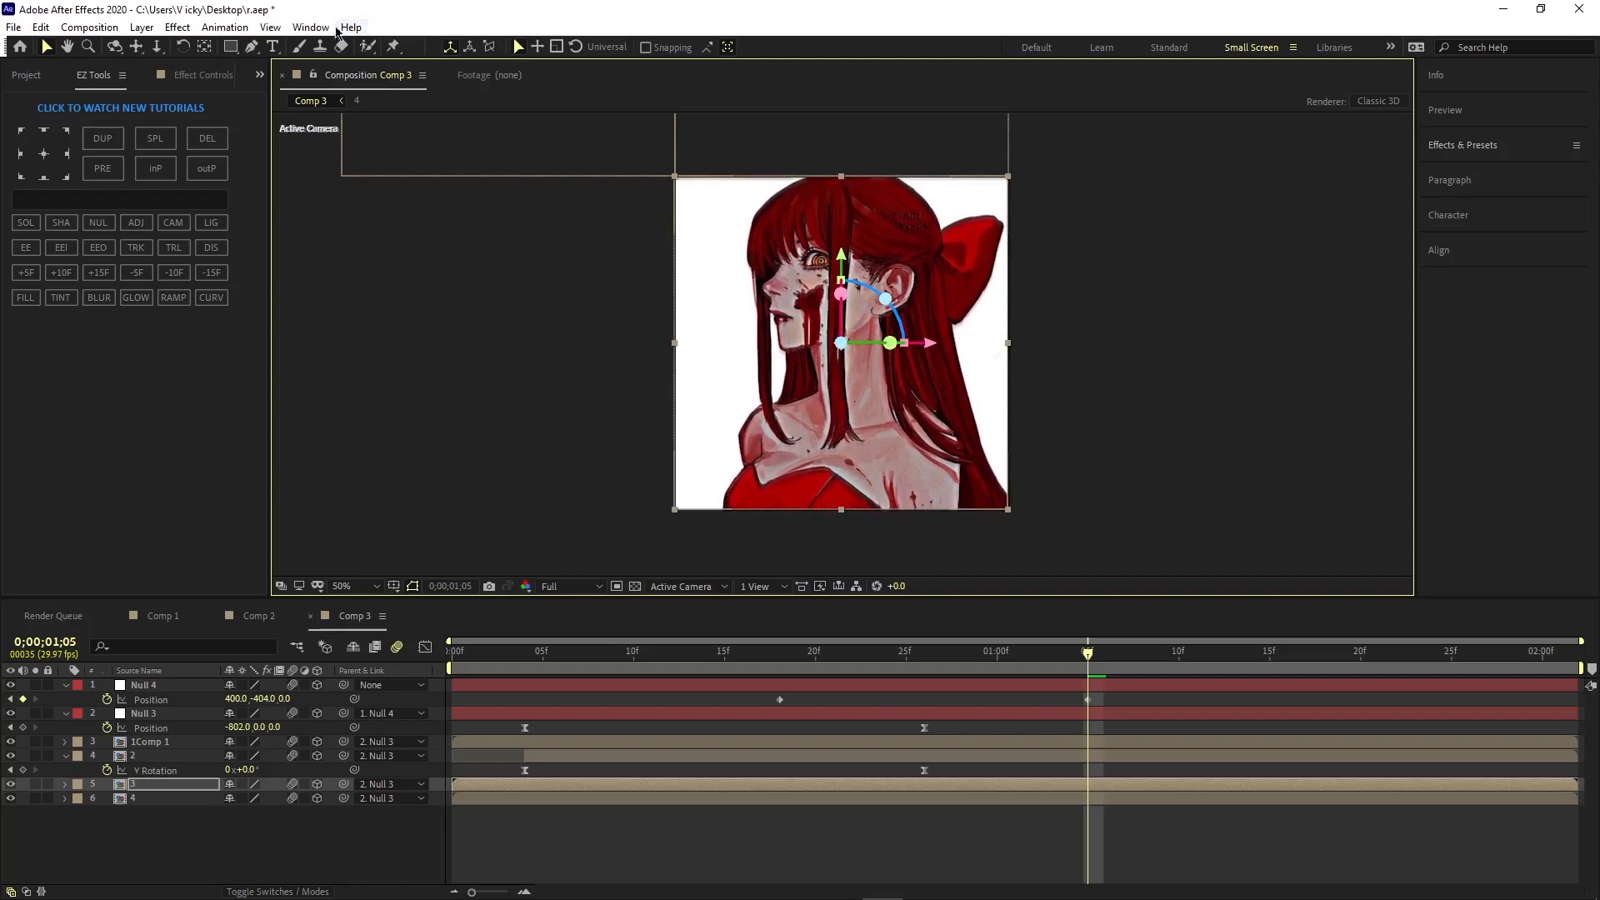
left_click(46, 136)
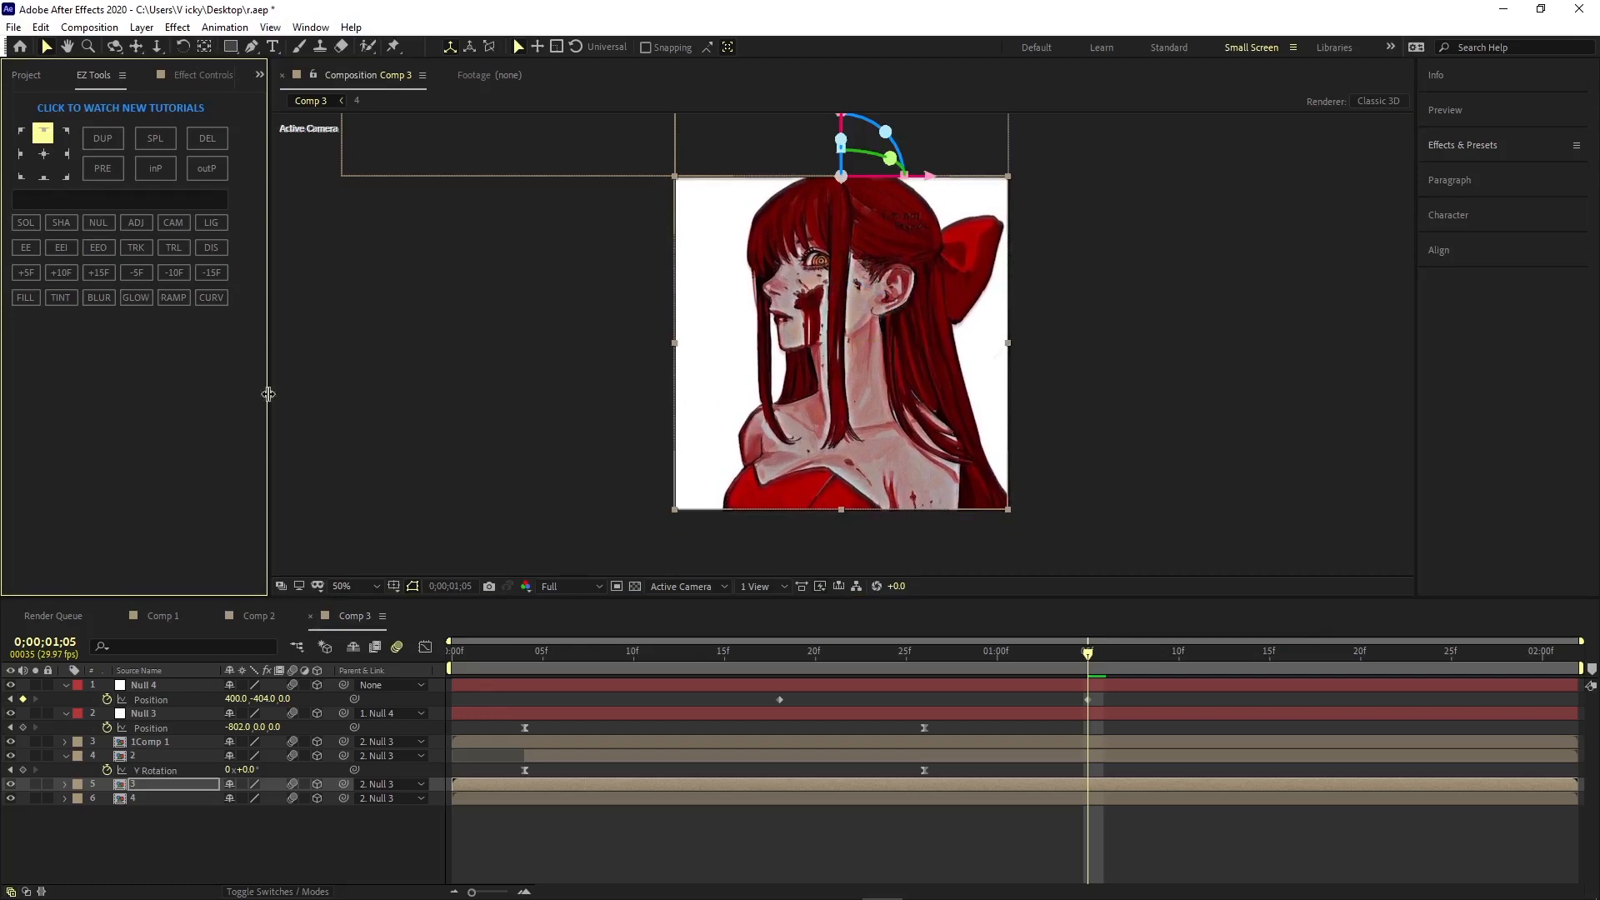
Step: Keyframe pre-comp 3's X Rotation from 90° at frame 18 to 0° at 0;00;01;05
key("r")
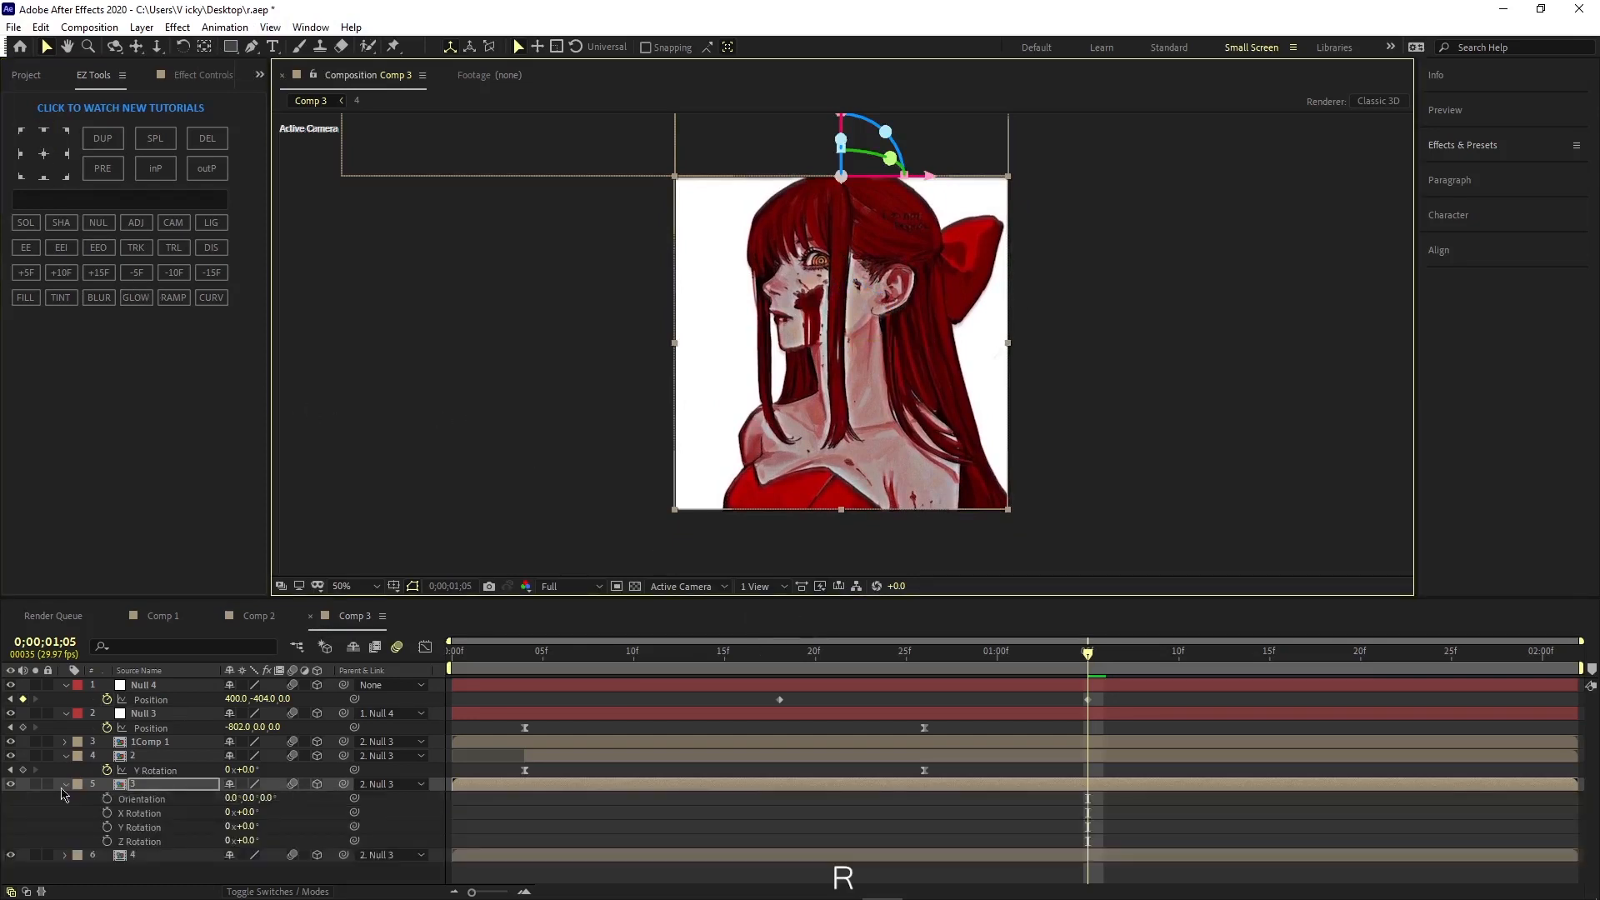
left_click(107, 813)
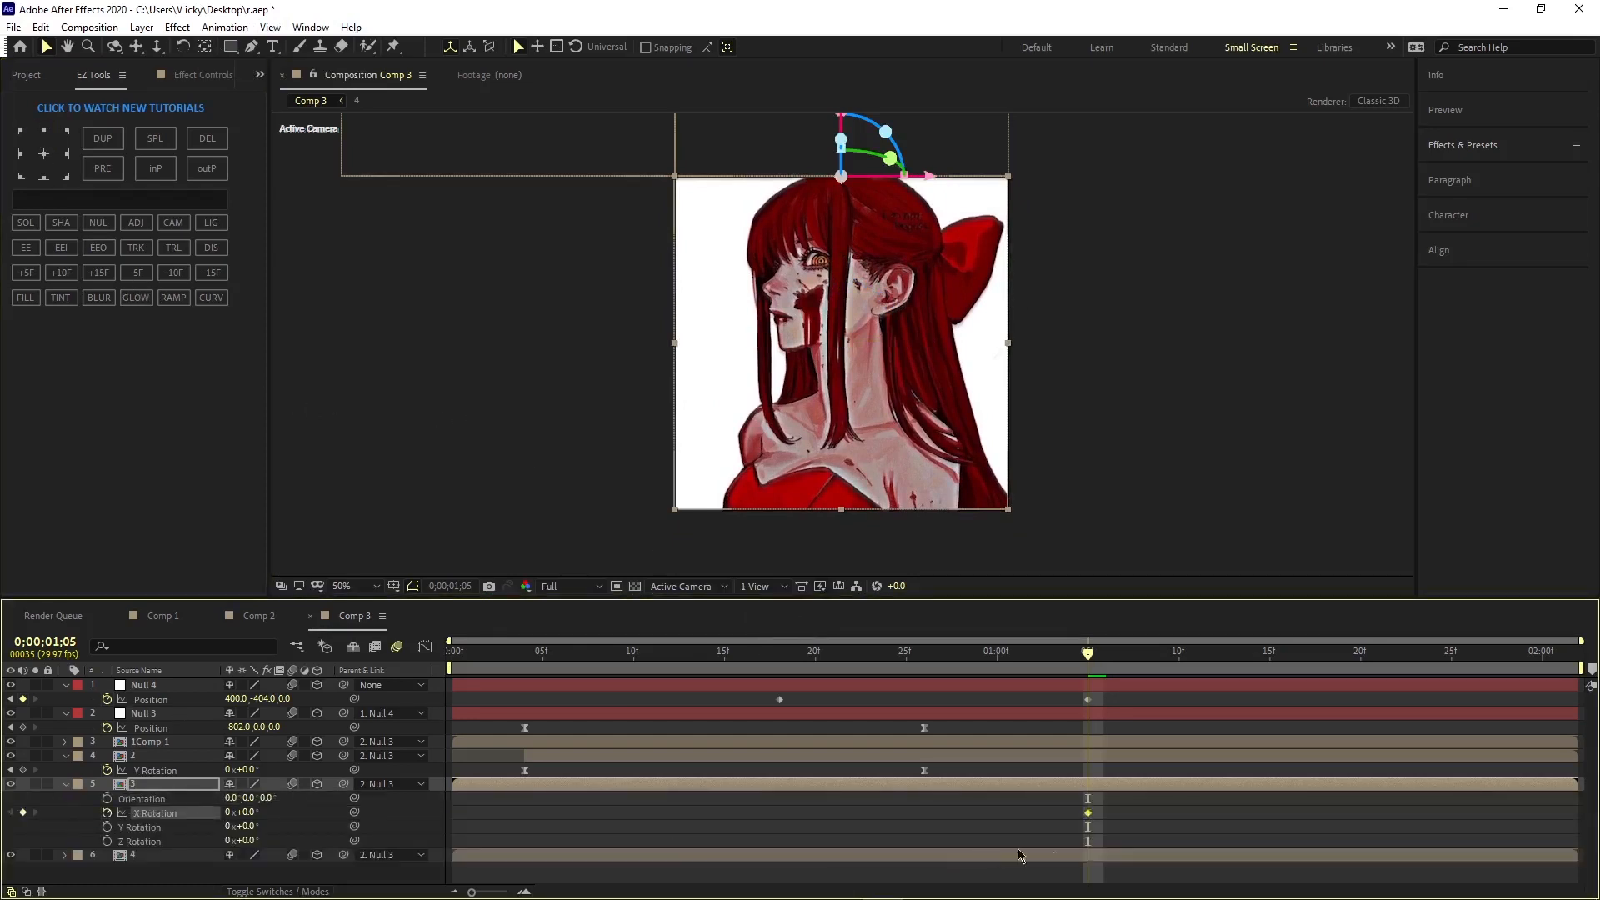
left_click_drag(1088, 810, 1067, 810)
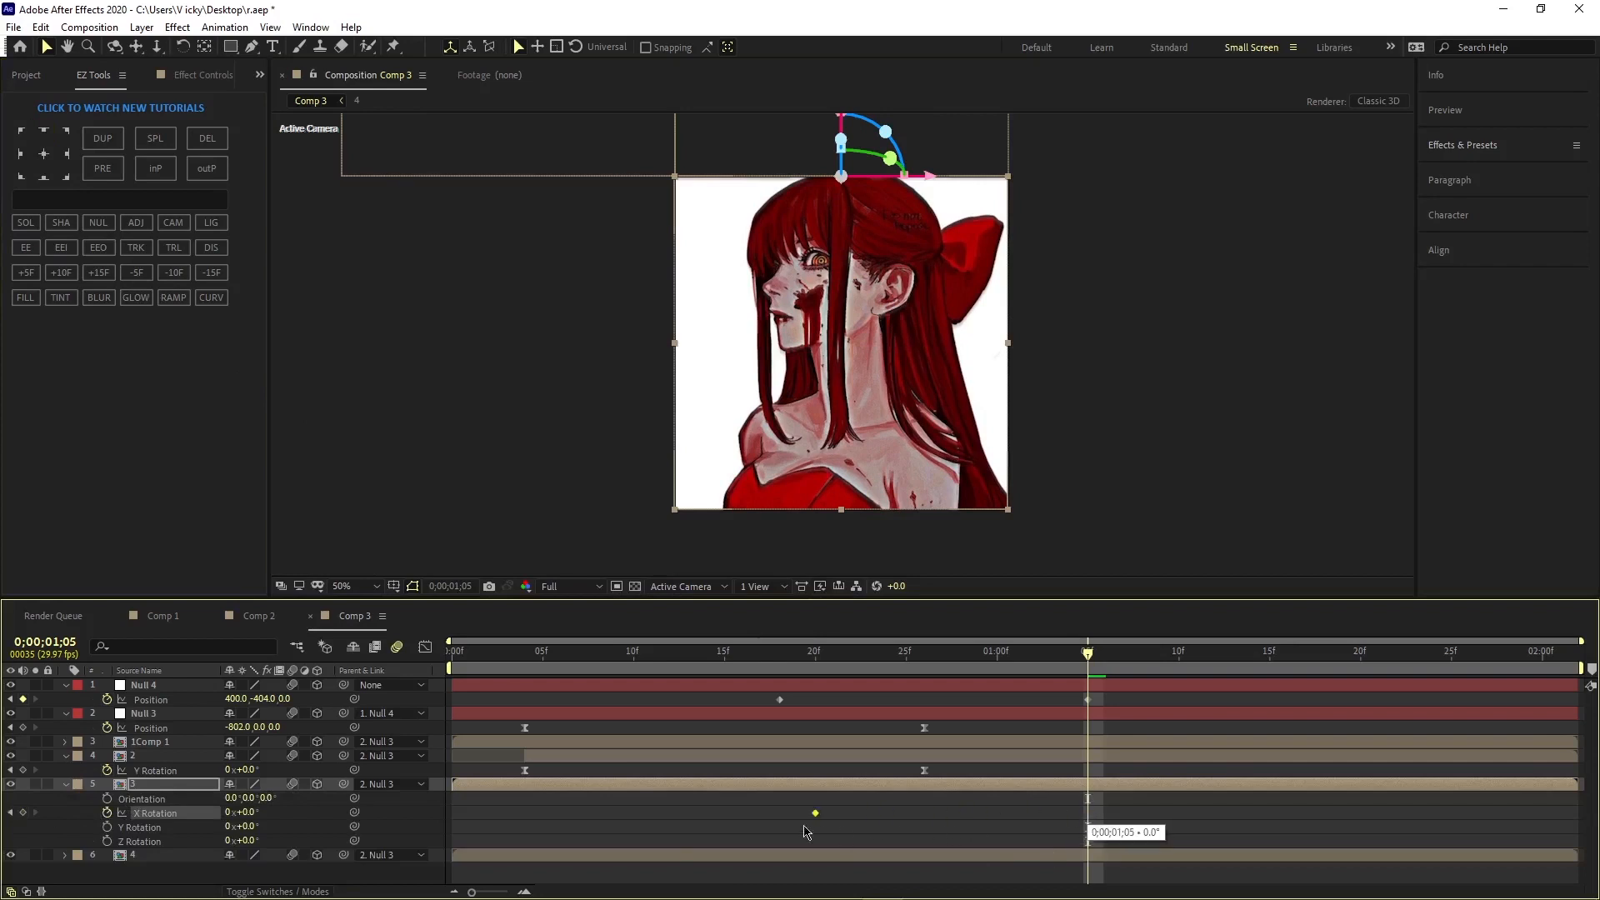
left_click_drag(805, 831, 777, 825)
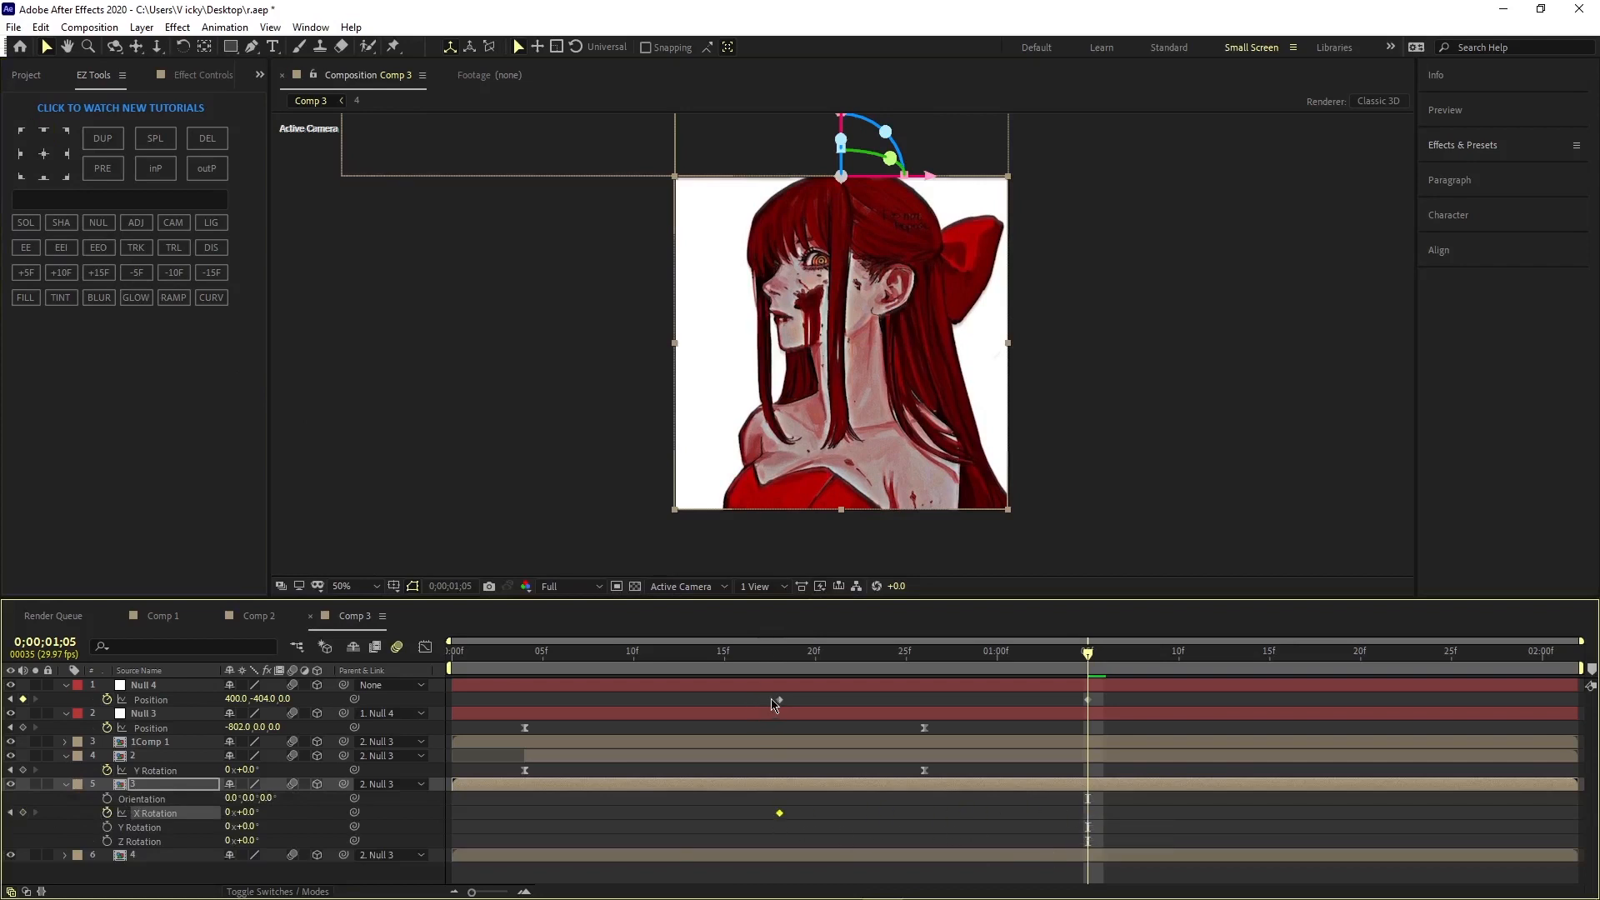
left_click_drag(1075, 828, 1092, 829)
left_click_drag(1074, 655, 1052, 655)
mouse_move(246, 827)
left_mouse_down()
mouse_move(211, 808)
mouse_move(282, 824)
mouse_move(254, 818)
left_mouse_up()
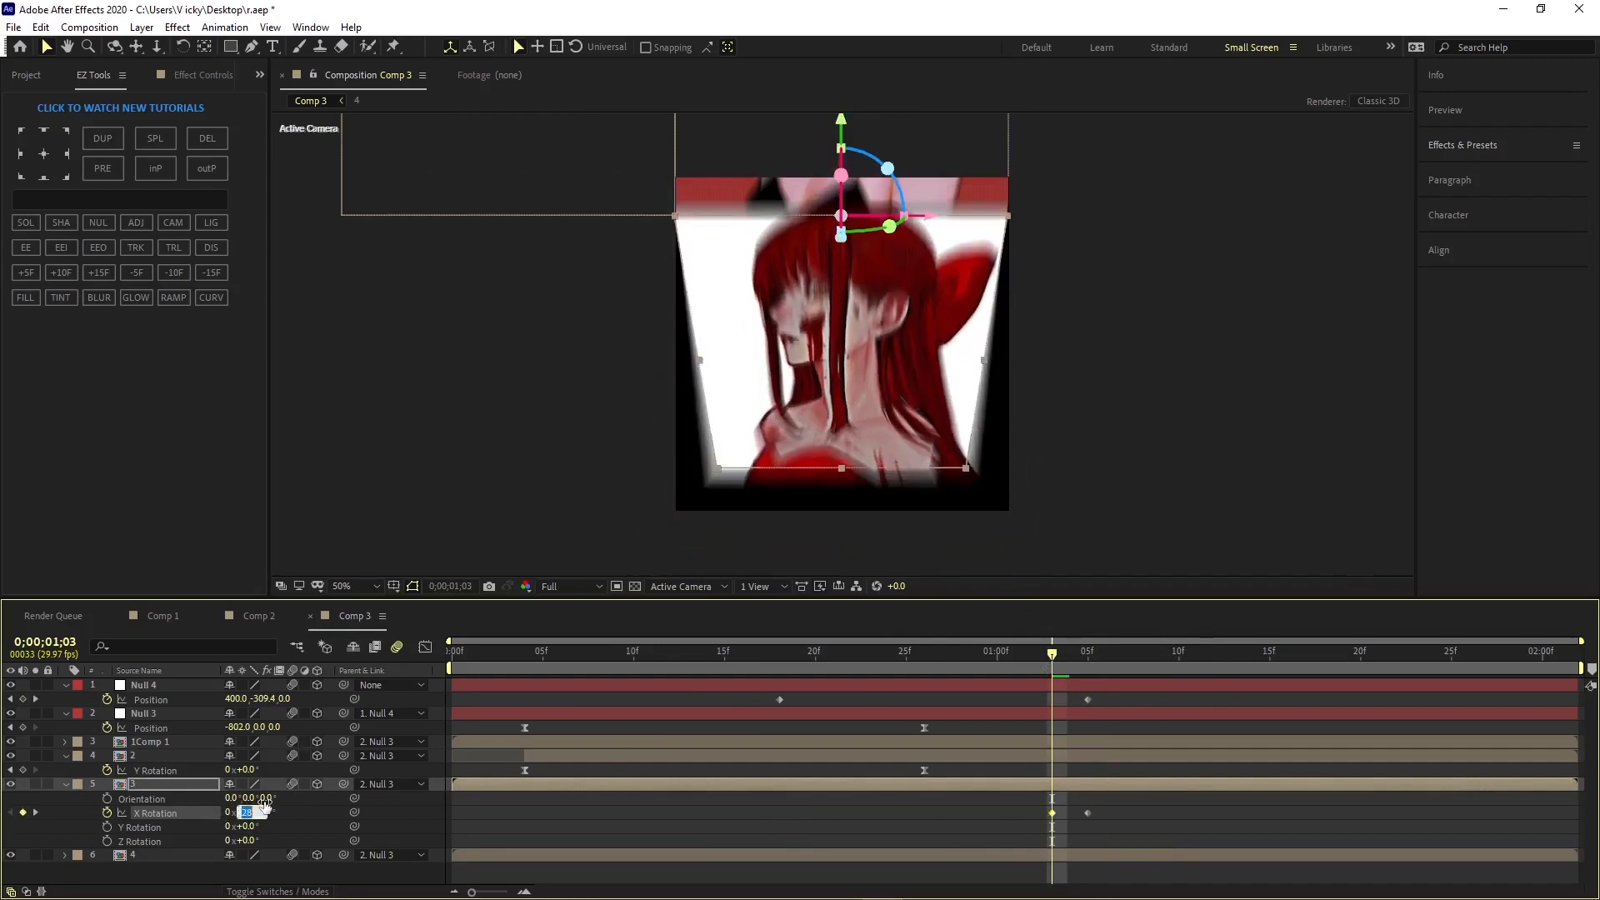
key("Return")
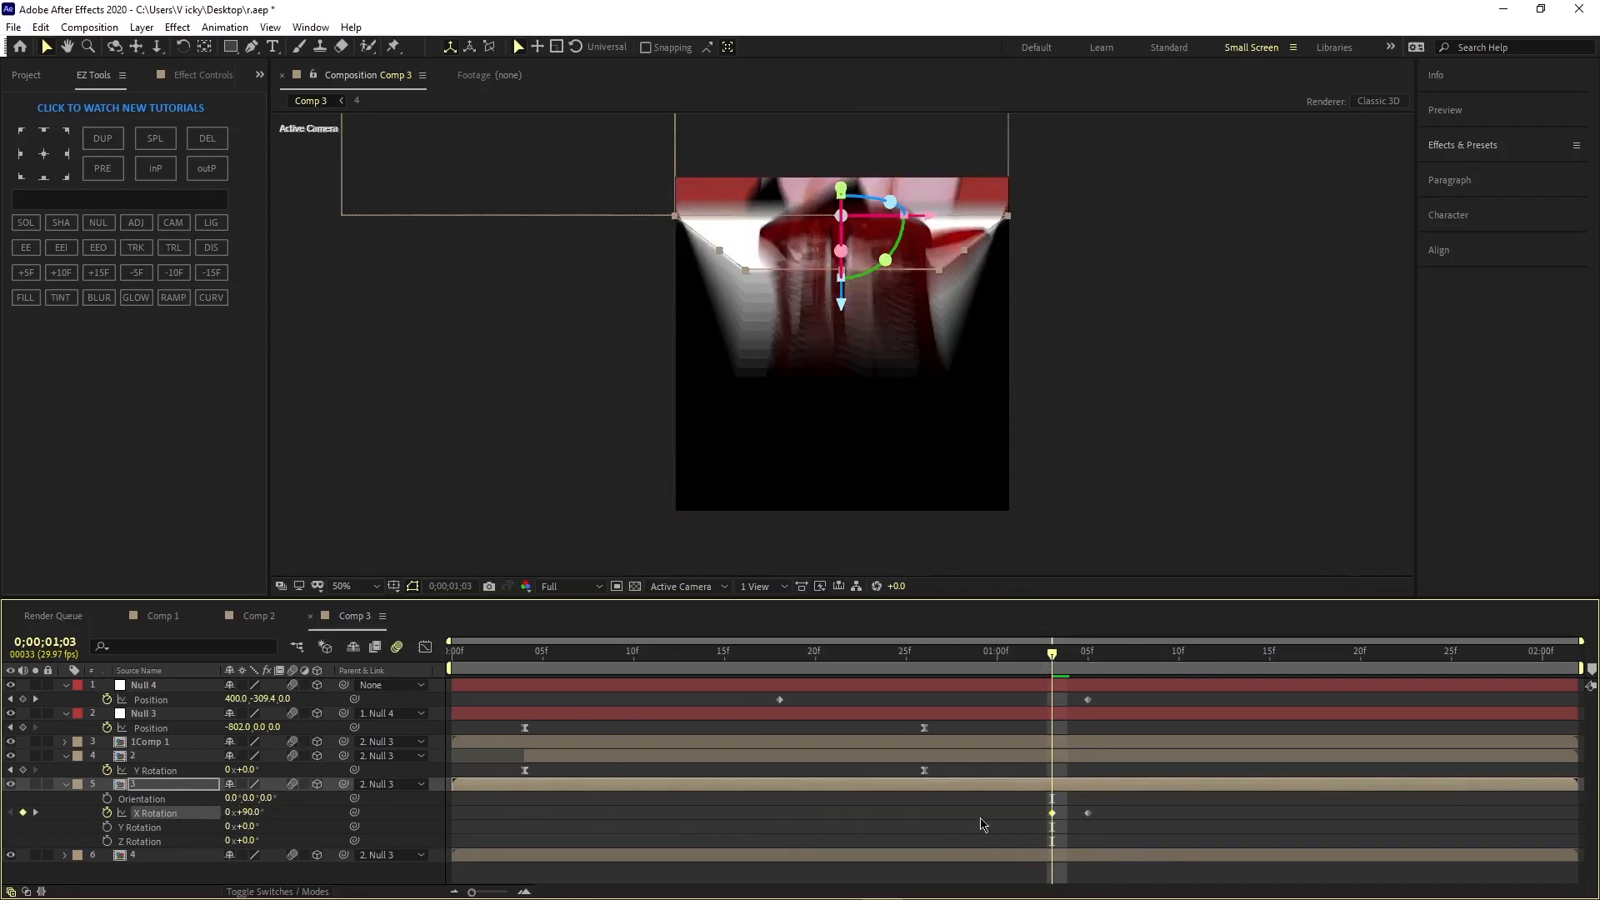
left_click_drag(1051, 813, 778, 813)
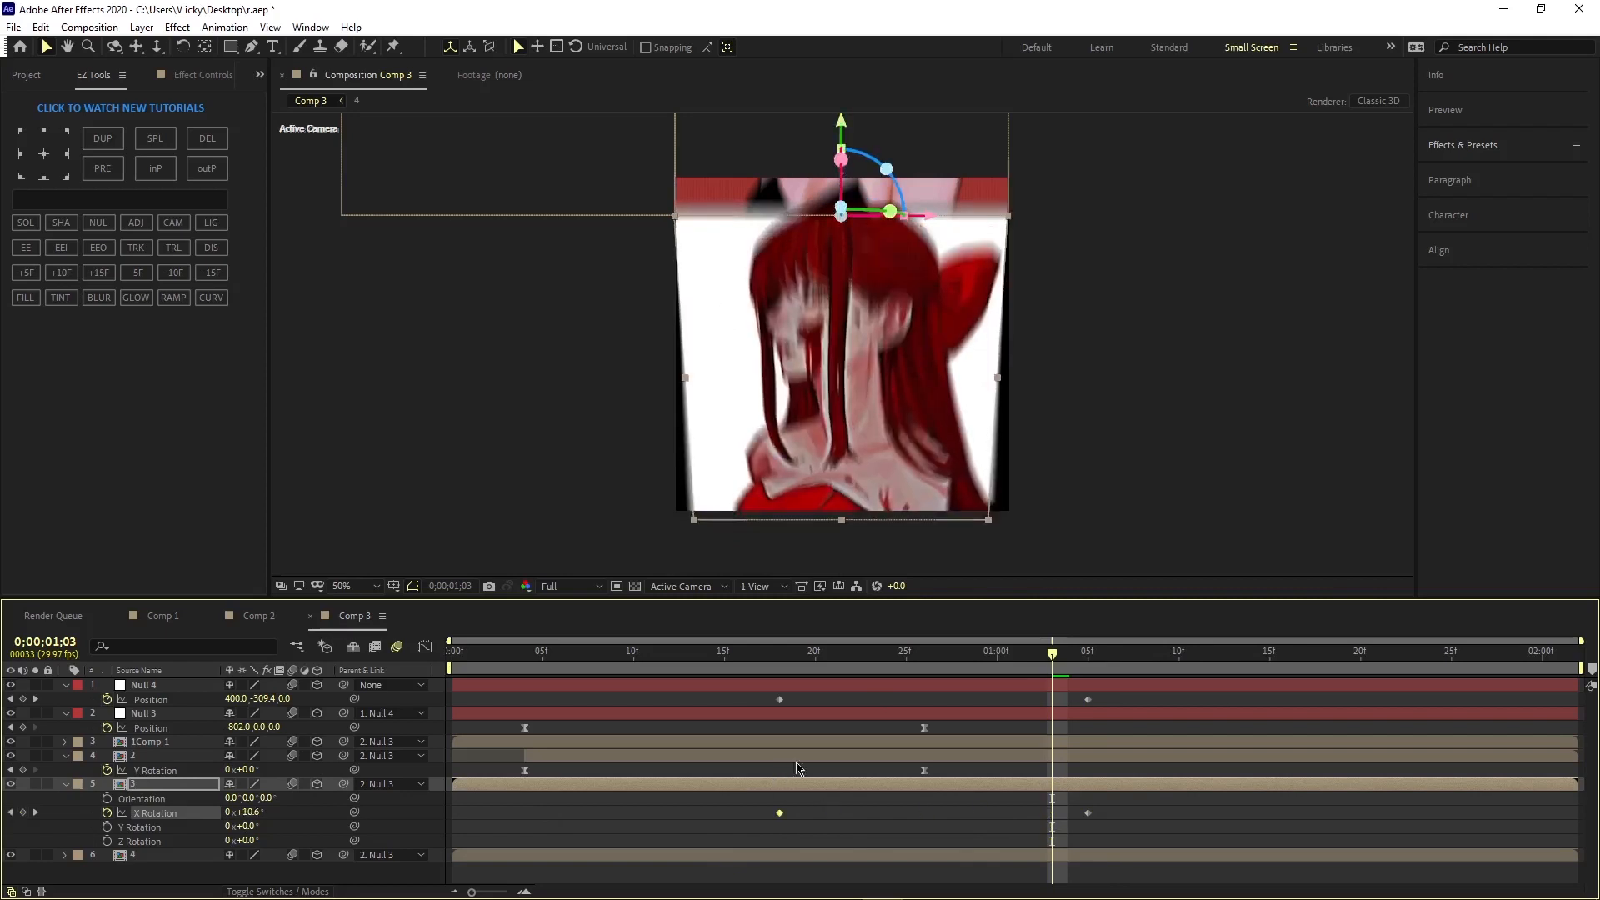
Step: Split pre-comp 3 at frame 18, delete the part before it, and show its keyframed properties
left_click_drag(1048, 655, 782, 709)
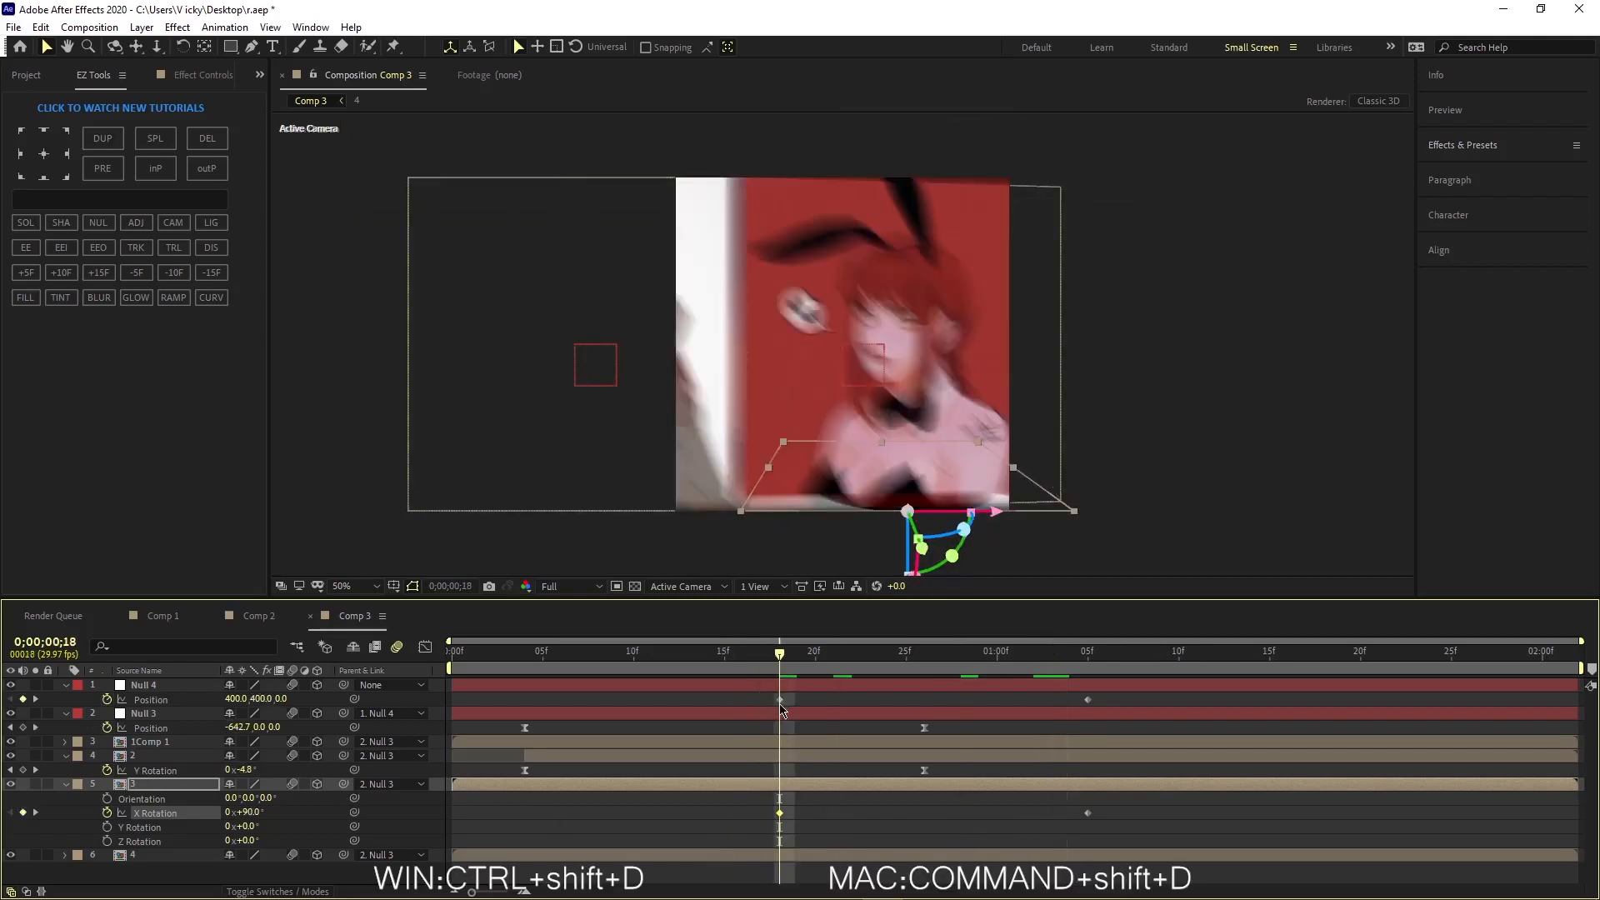
key("ctrl+shift+d")
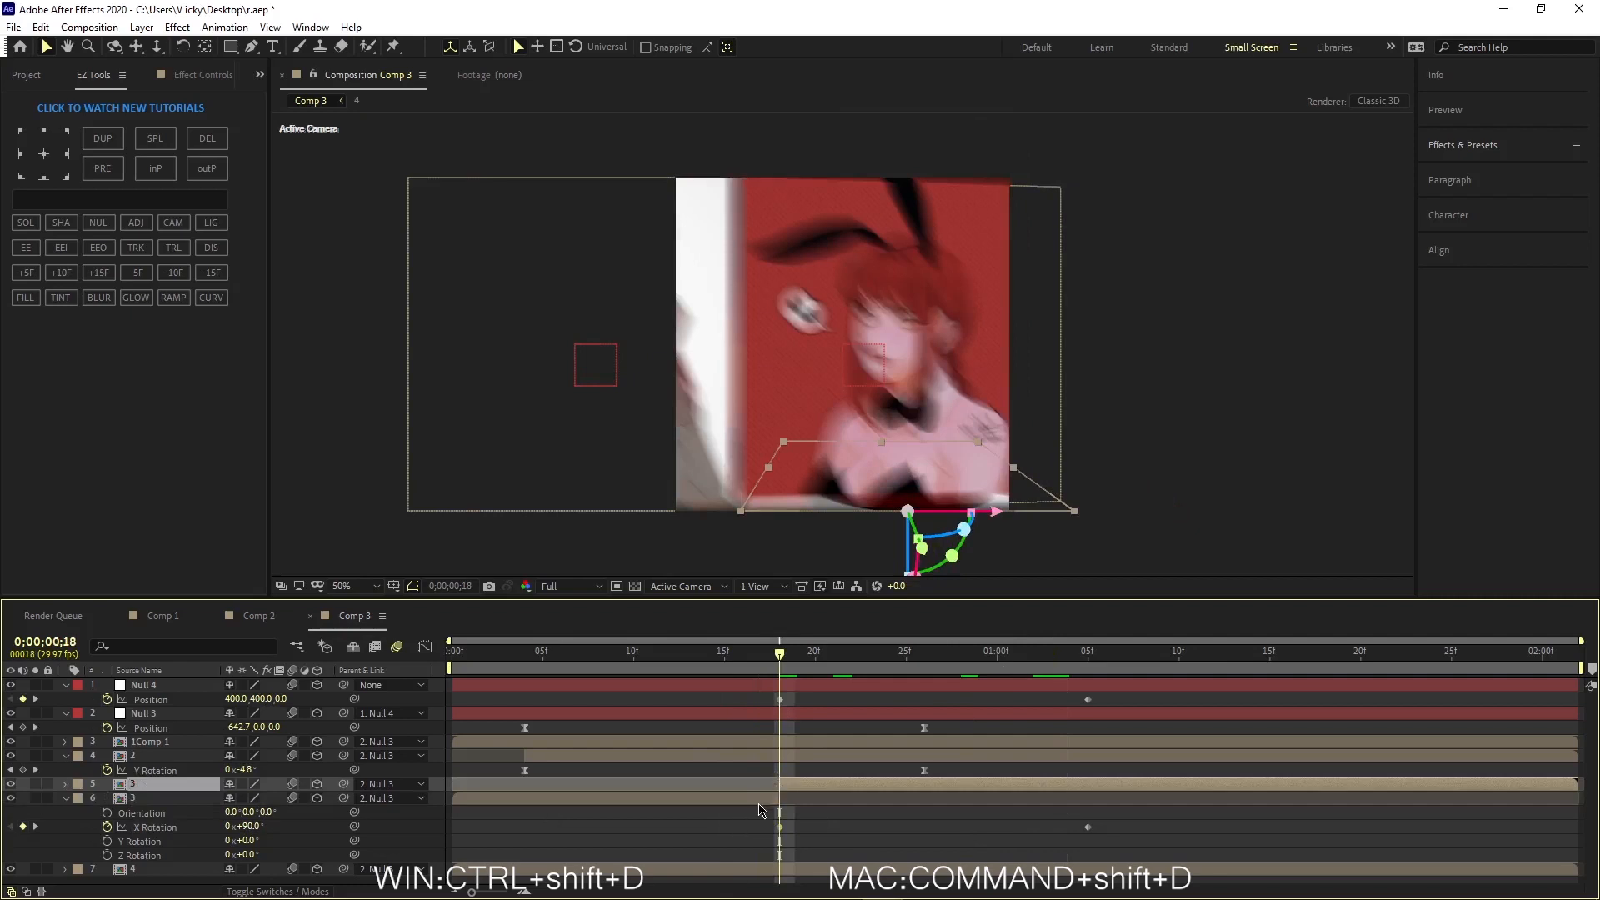
key("ctrl+z")
left_click(990, 783)
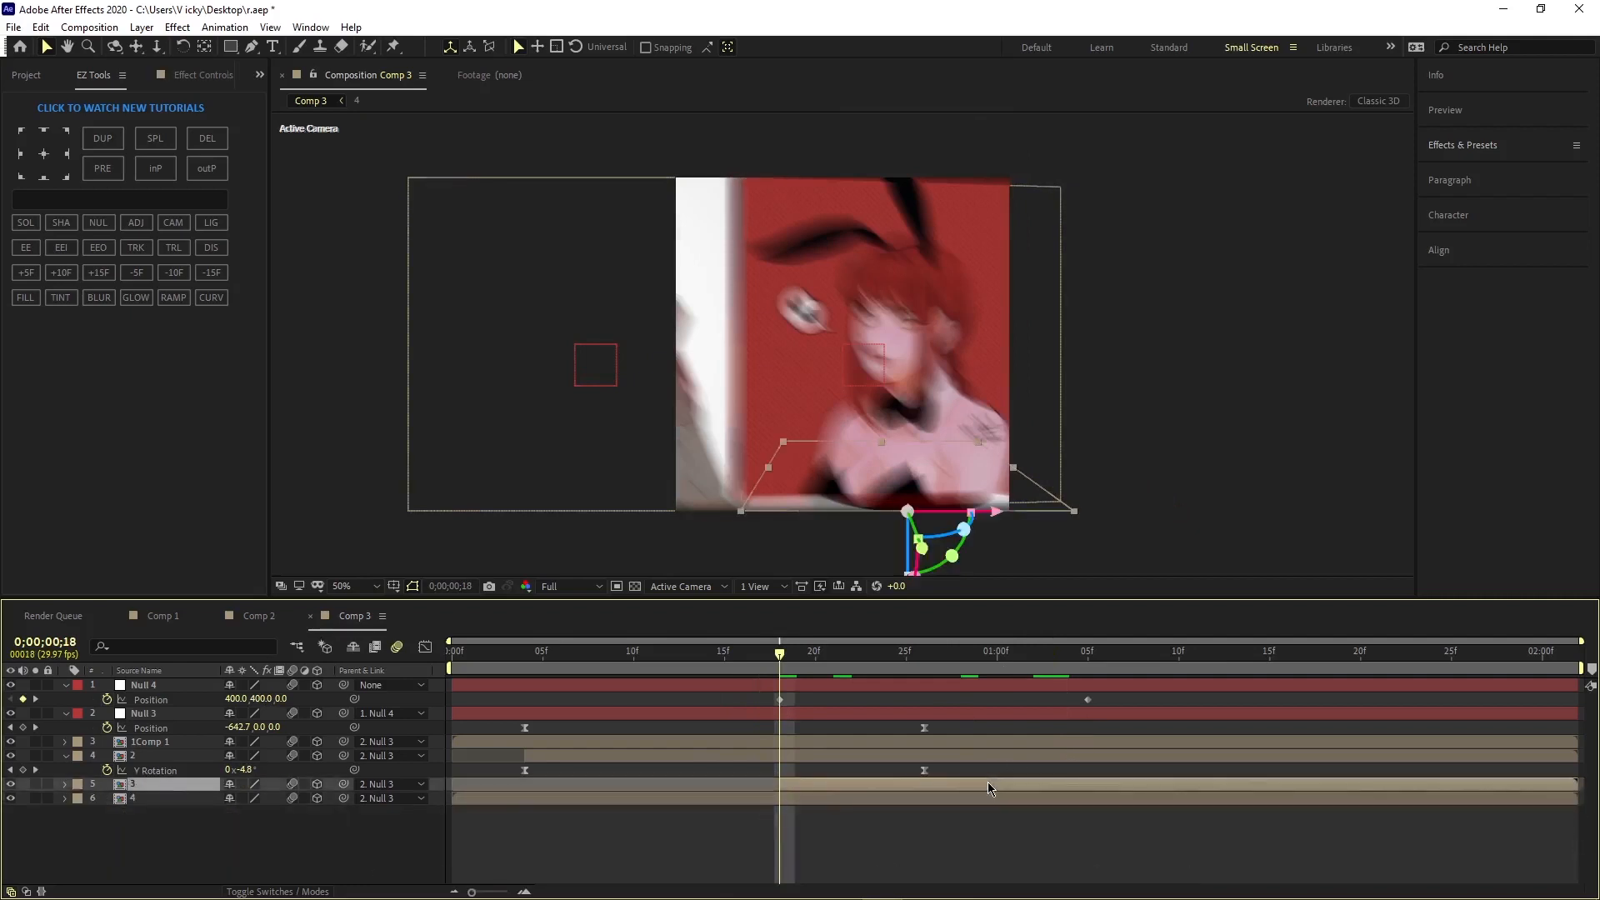
key("u")
Step: Apply Easy Ease to Null 4's Position keyframes and reshape their speed graph into a sharper central peak
left_click(1123, 689)
left_click_drag(1123, 692, 723, 701)
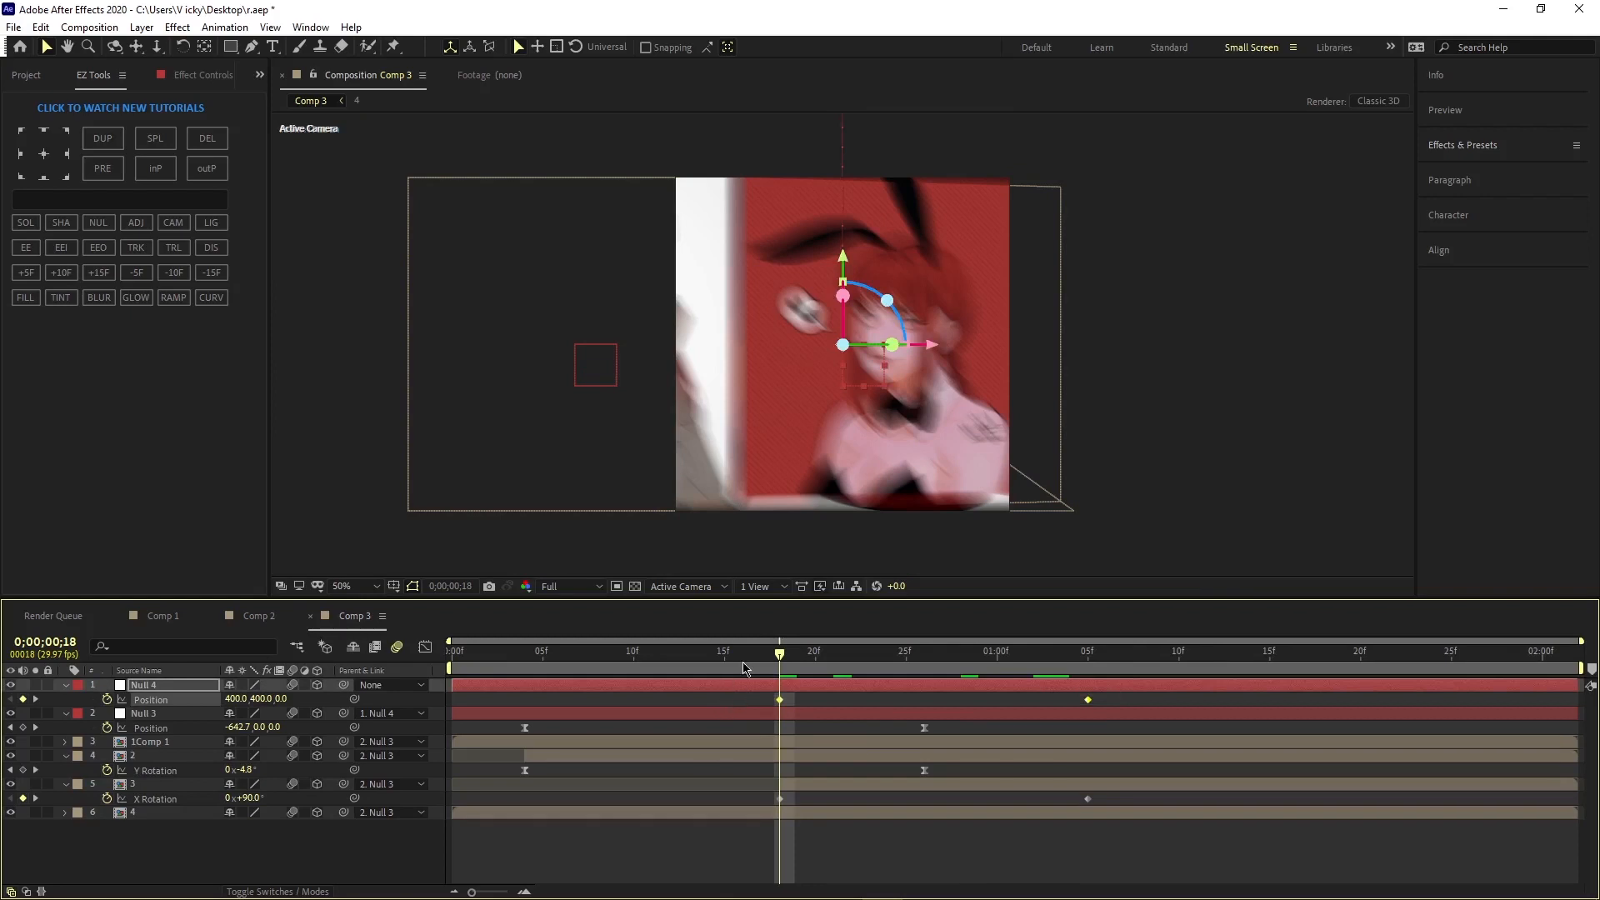
key("F9")
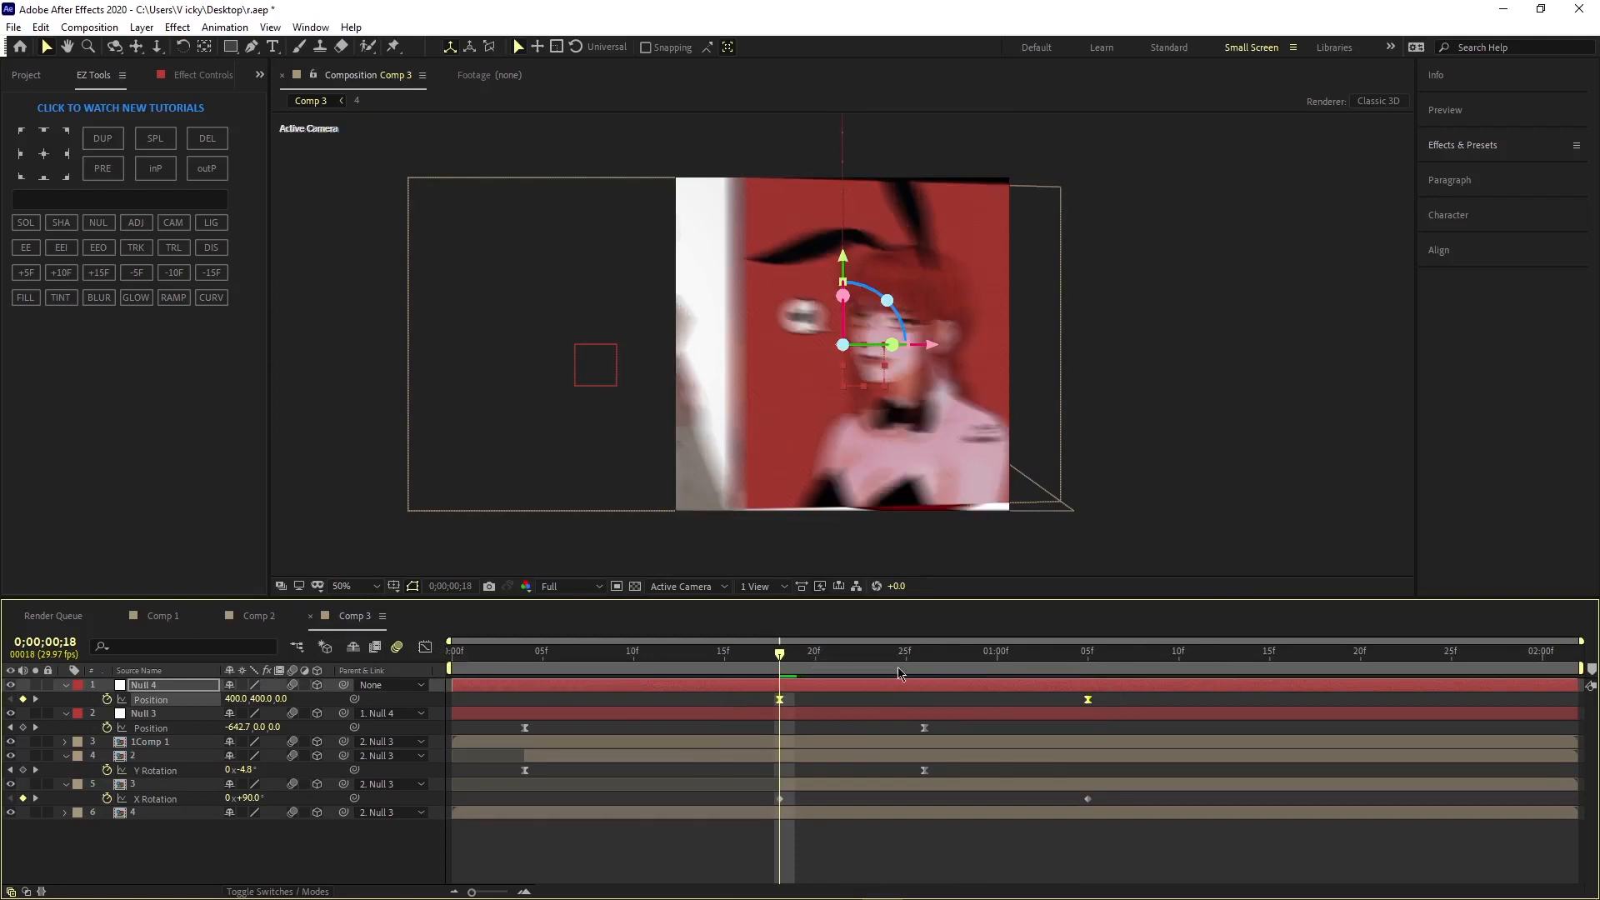
left_click_drag(814, 666, 944, 673)
left_click(425, 648)
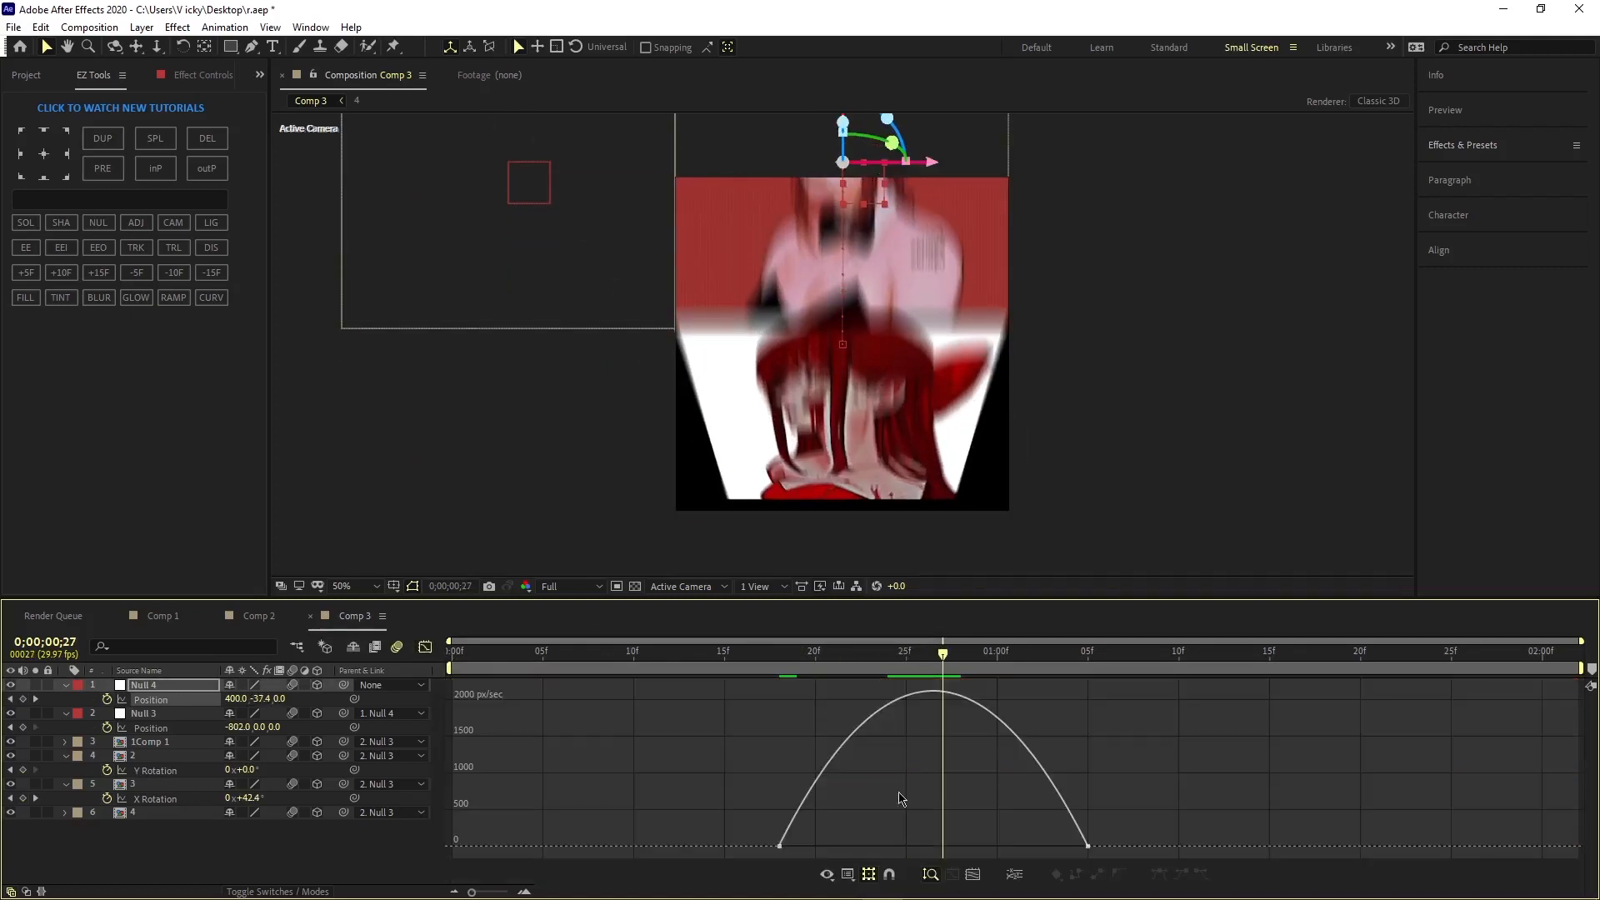
left_click(1085, 848)
left_click_drag(1037, 848, 975, 854)
left_click_drag(830, 846, 879, 856)
key("space")
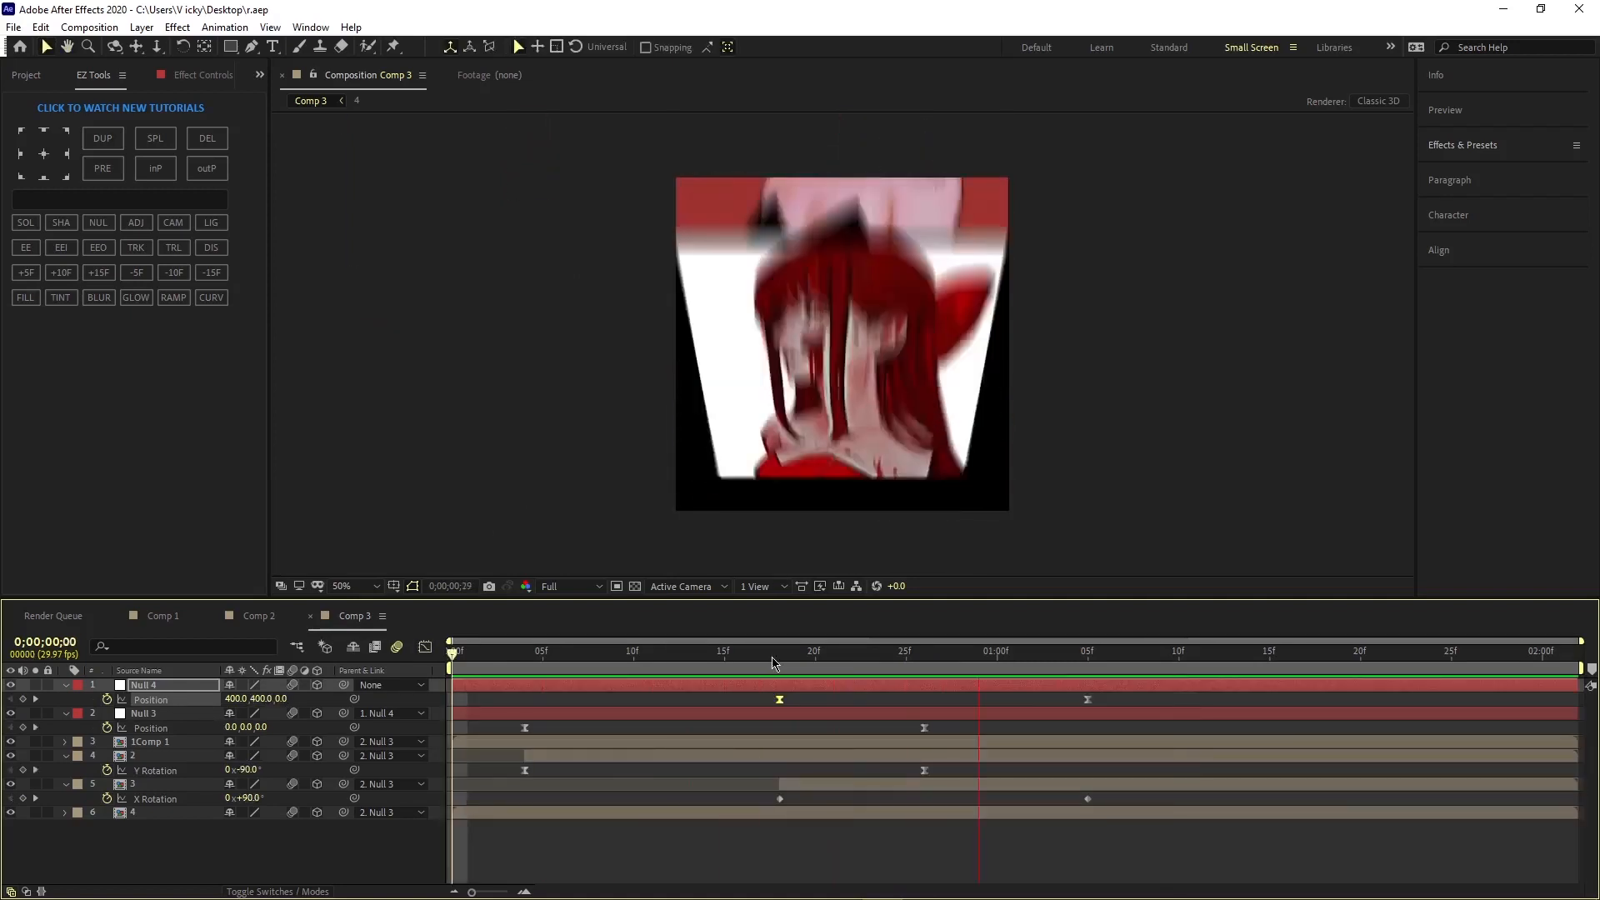
Step: Retime Null 4's Position keyframes to frame 16 and 0;00;01;12, and Null 3's last Position keyframe to 0;00;01;01
left_click(814, 652)
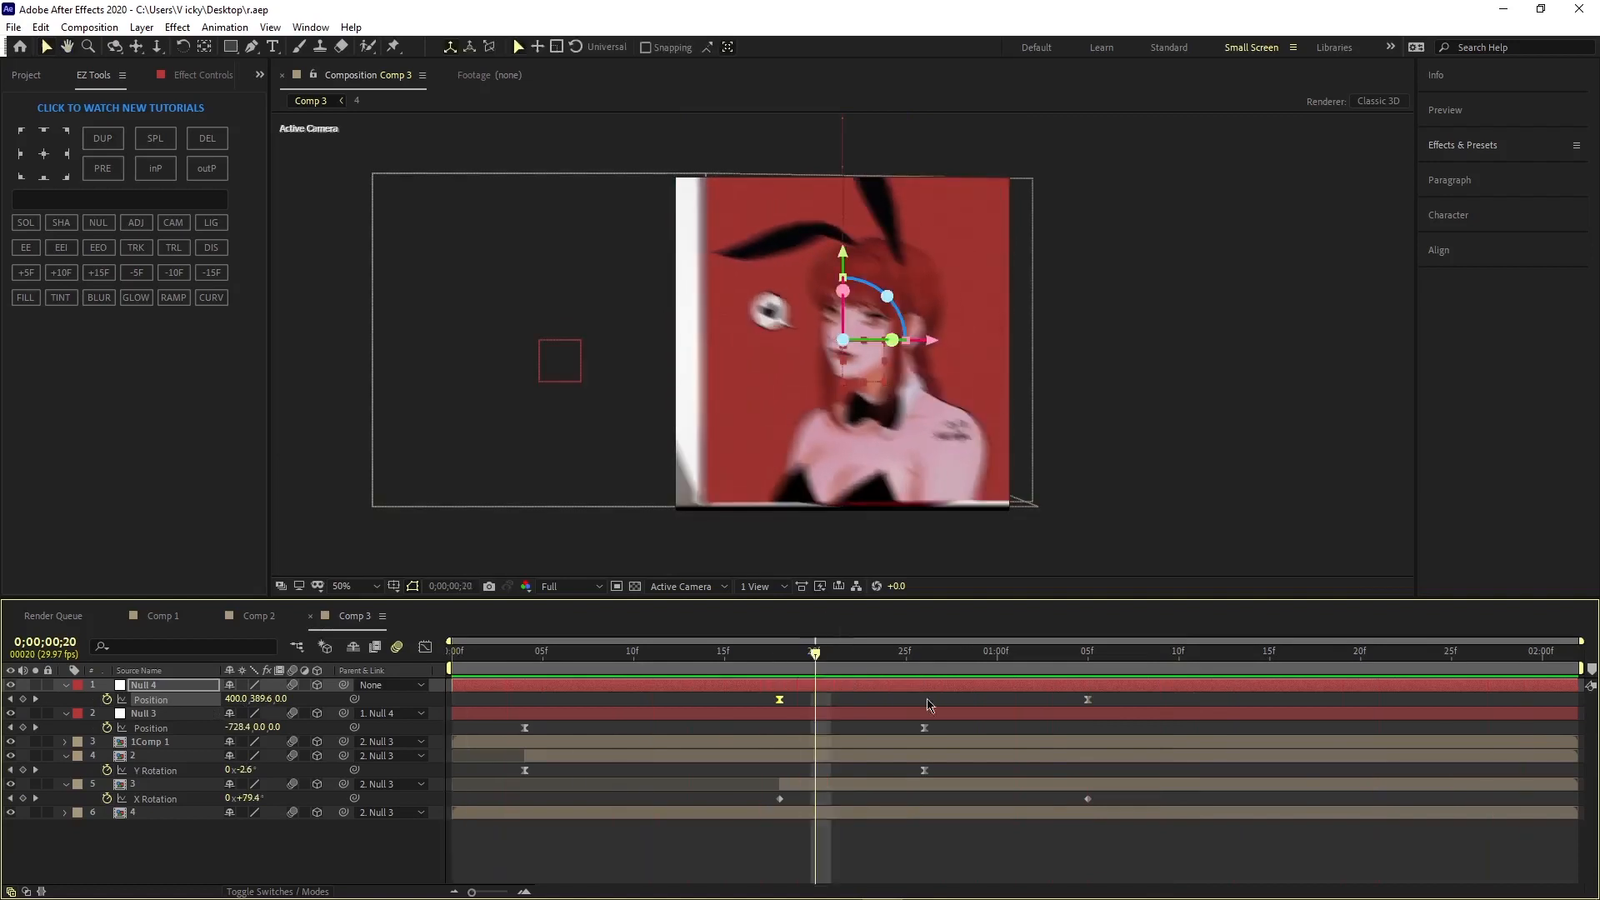
left_click_drag(1088, 702, 1215, 702)
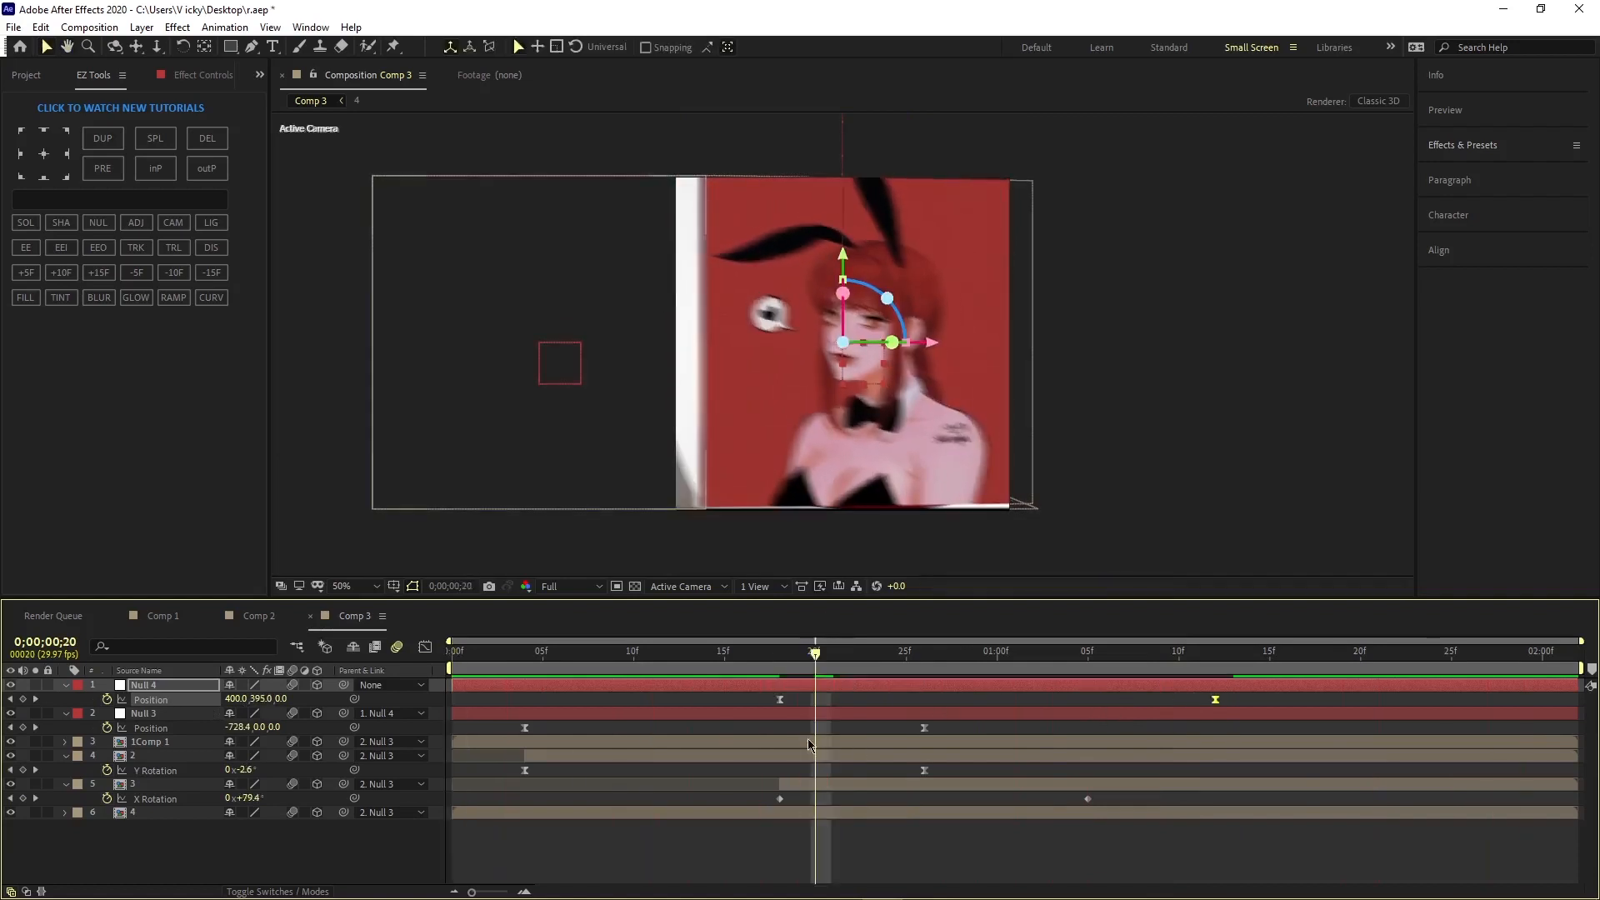
left_click_drag(781, 700, 743, 700)
left_click_drag(924, 728, 1015, 727)
Step: Preview the retimed transitions from the first frame
left_click_drag(813, 655, 450, 666)
key("space")
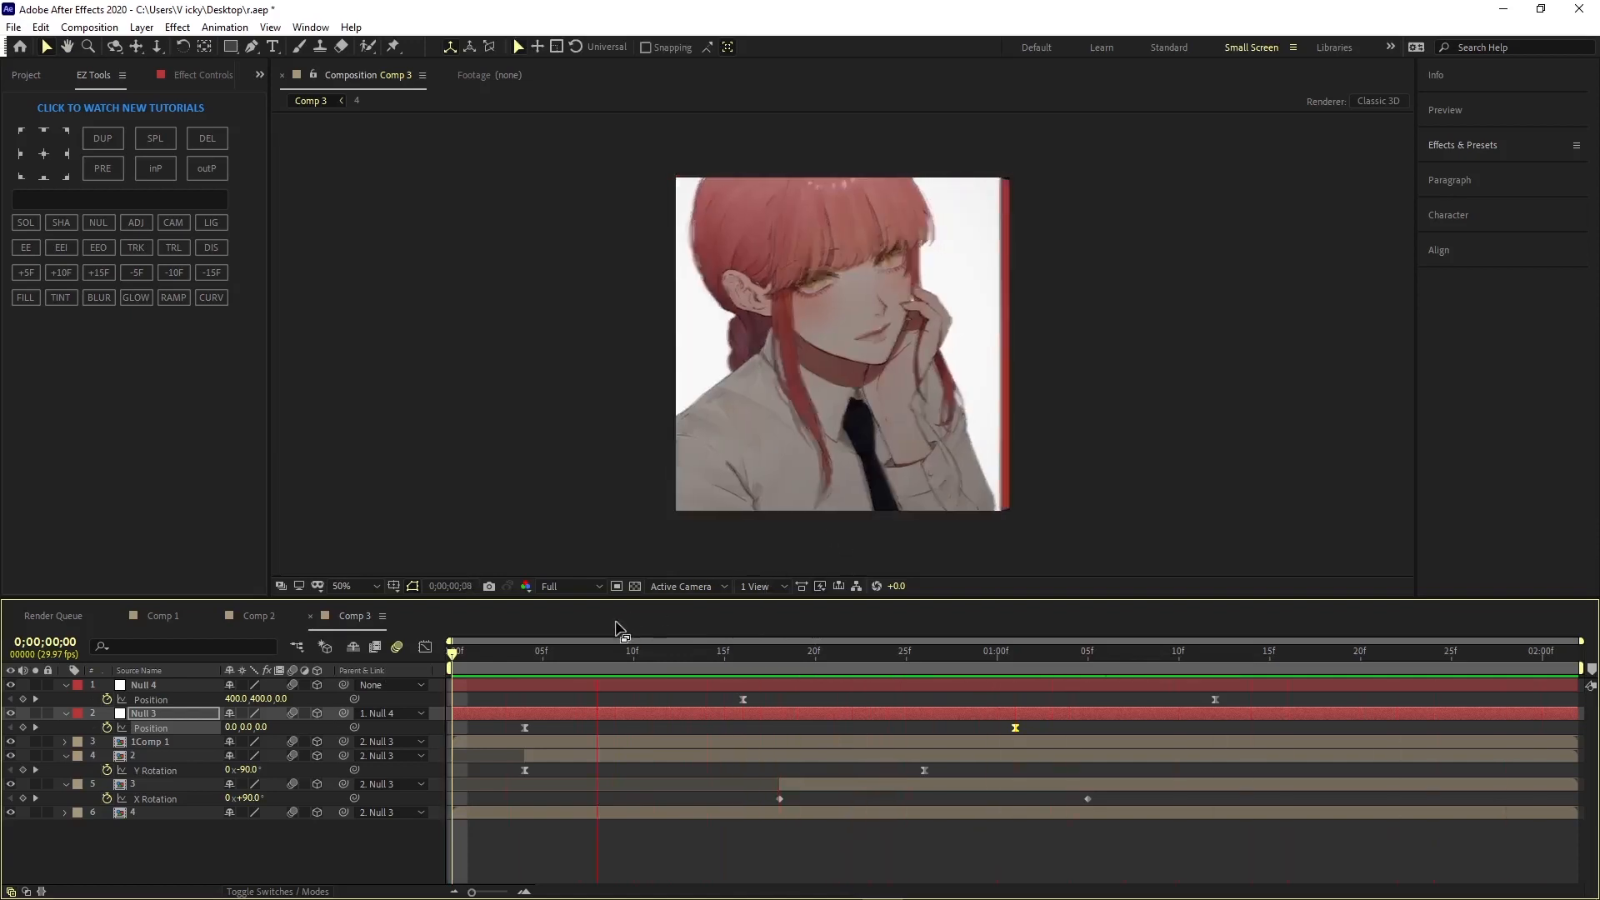
key("space")
Step: Ease pre-comp 3's X Rotation keyframes with a steep start that slows gradually towards 0;00;01;05, and preview the result
left_click_drag(1241, 673, 748, 734)
left_click_drag(1114, 792, 728, 810)
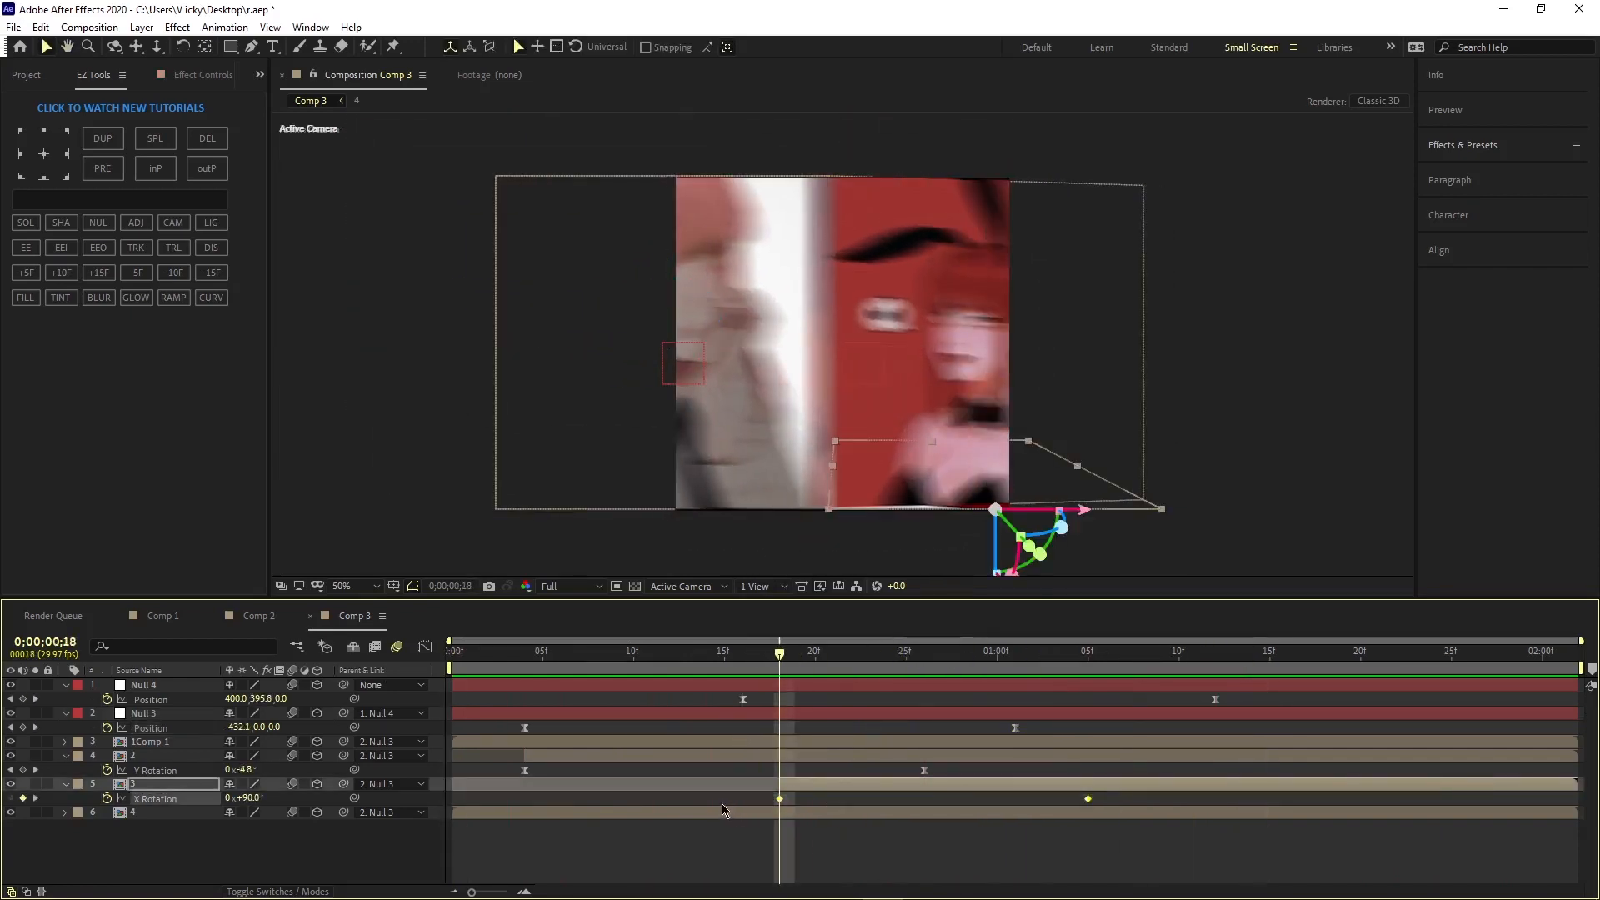
key("F9")
left_click(425, 646)
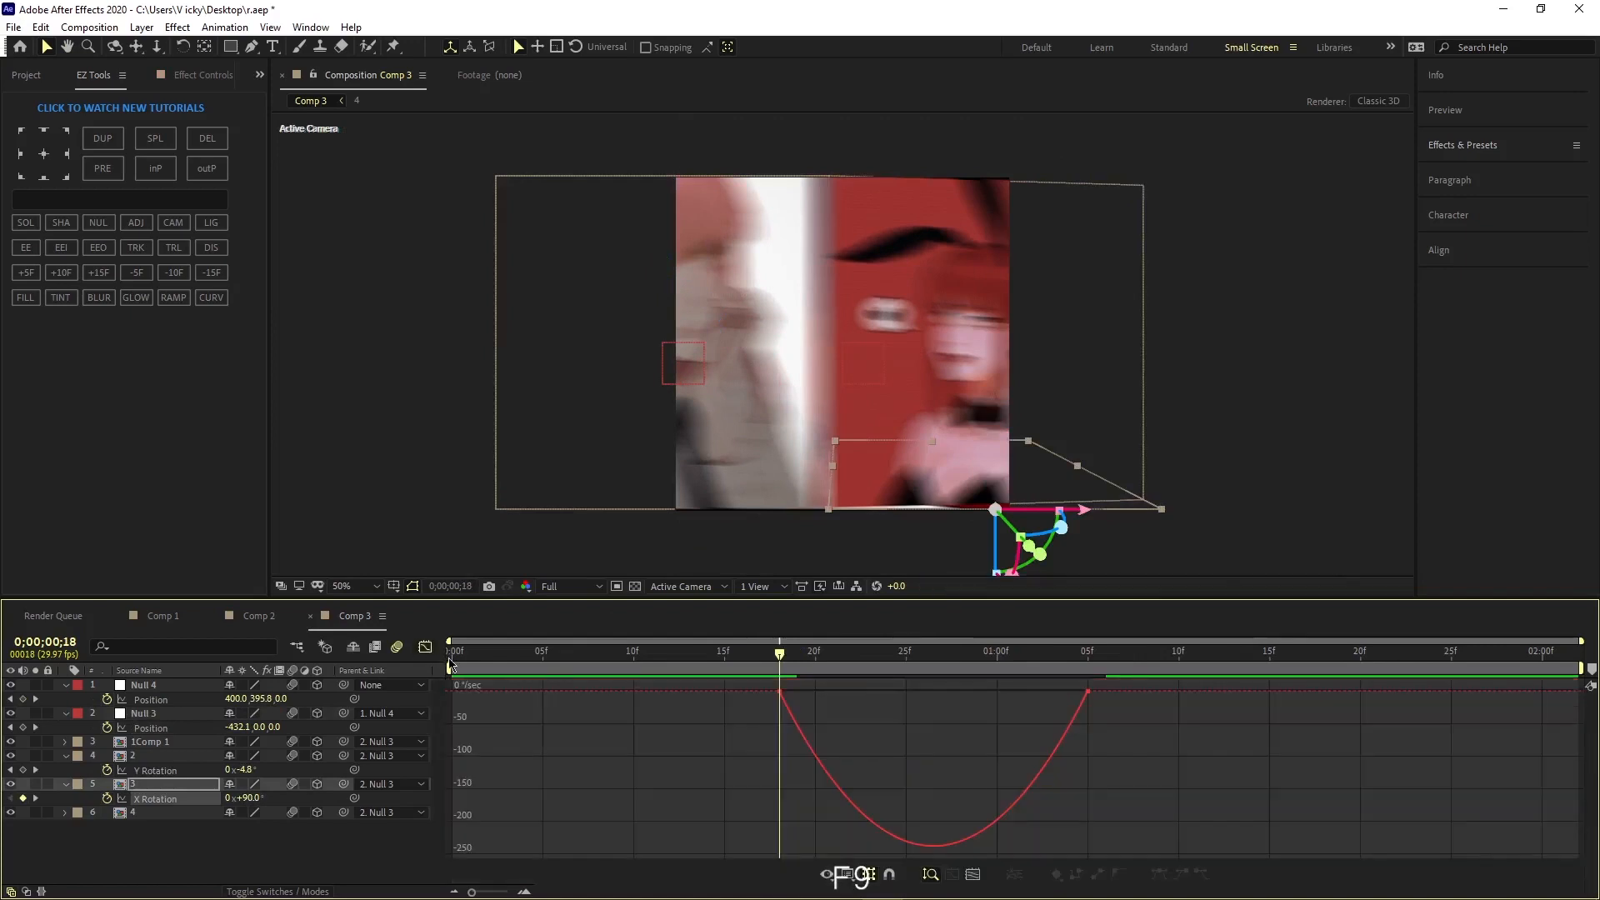
left_click(780, 691)
left_click_drag(823, 697, 783, 692)
left_click_drag(1039, 693, 933, 691)
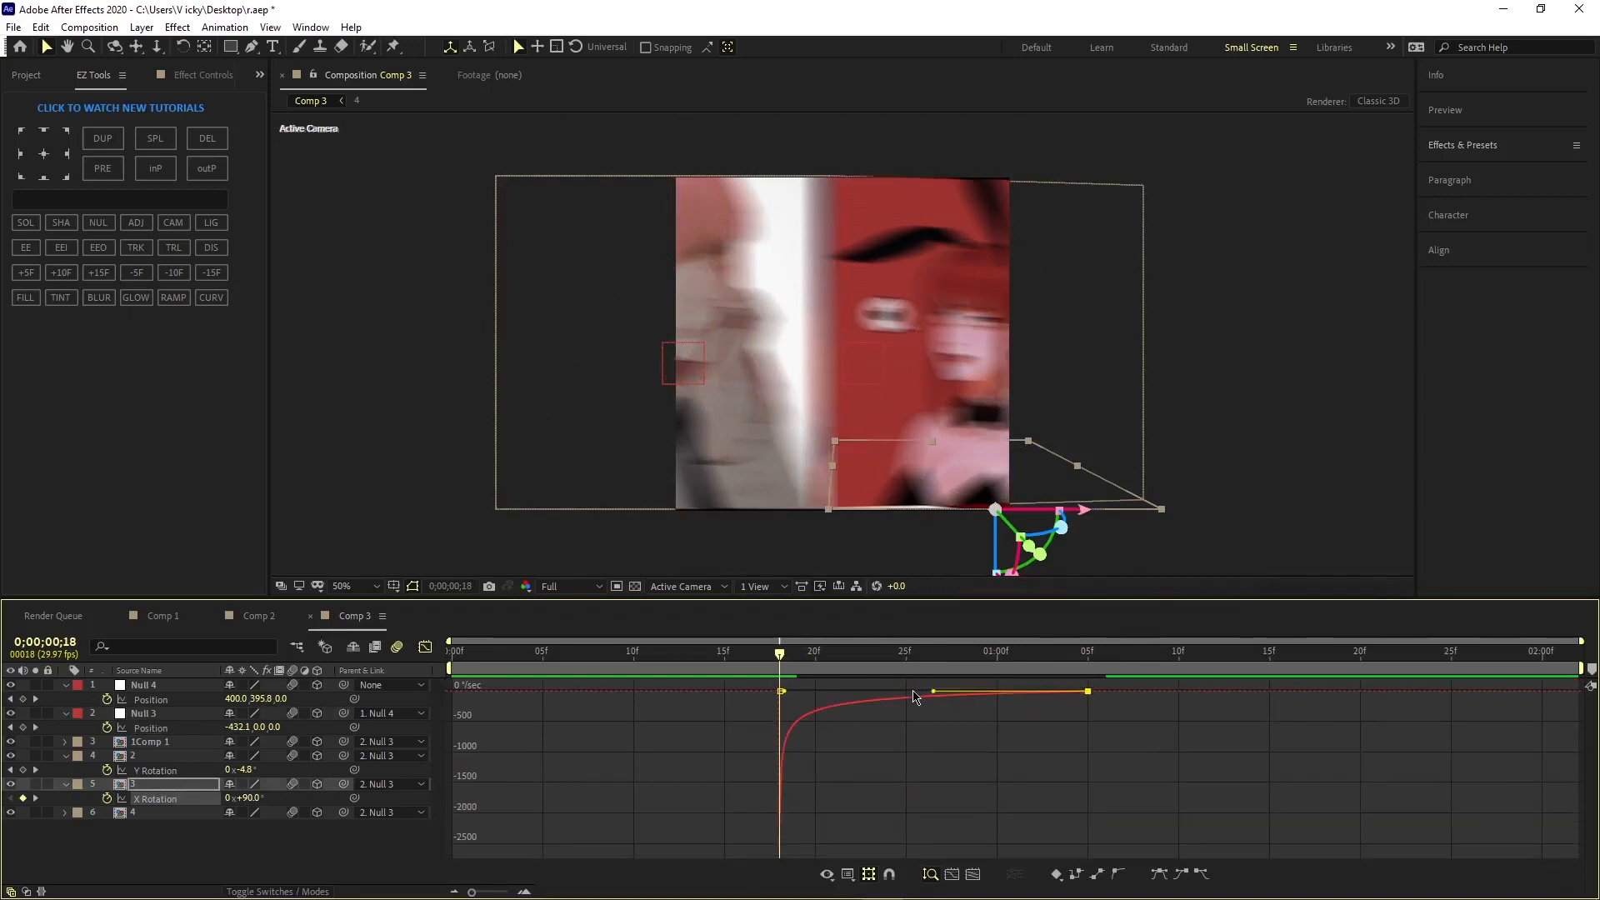
key("space")
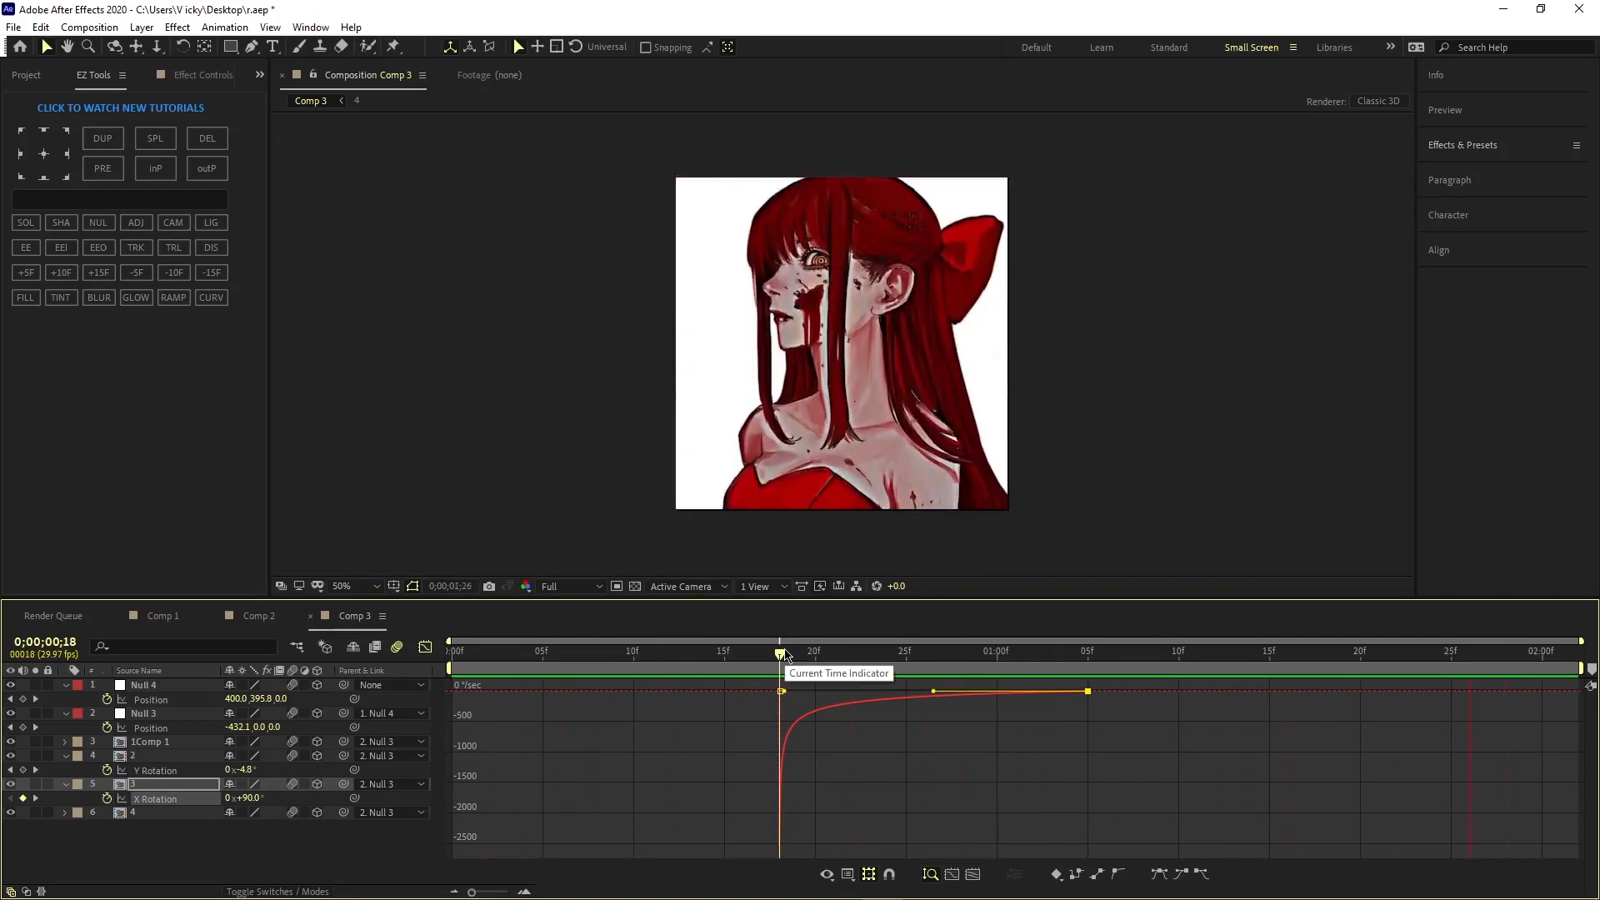
key("space")
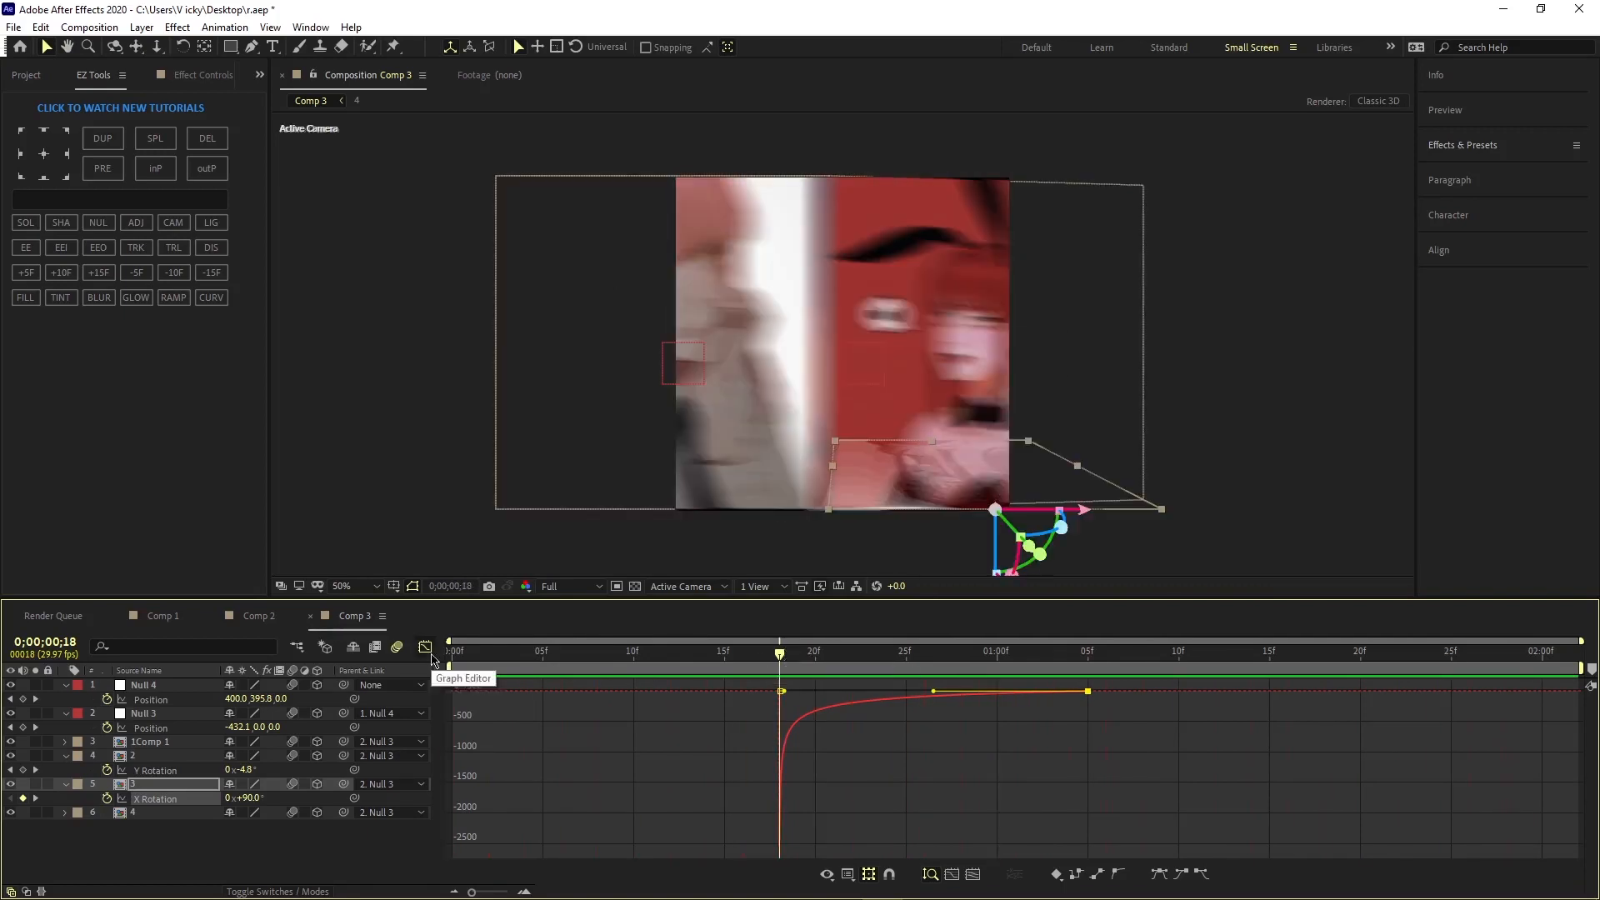
left_click(425, 648)
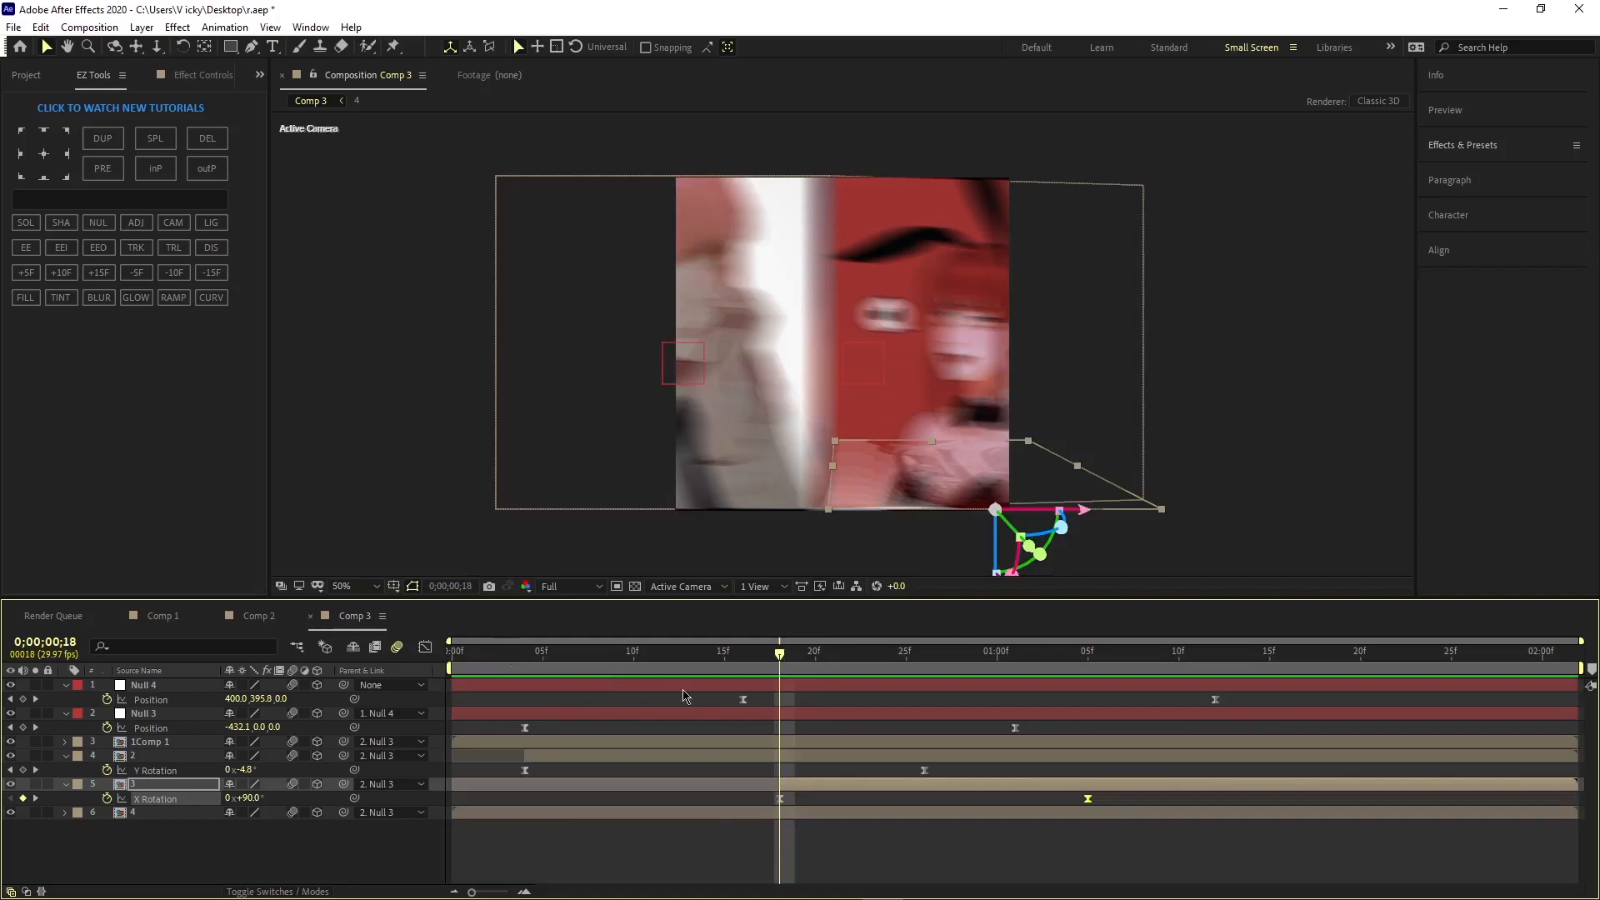
Step: Add a third null as parent of Null 4, with 3D and motion blur enabled on it
left_click(767, 852)
right_click(272, 830)
mouse_move(375, 651)
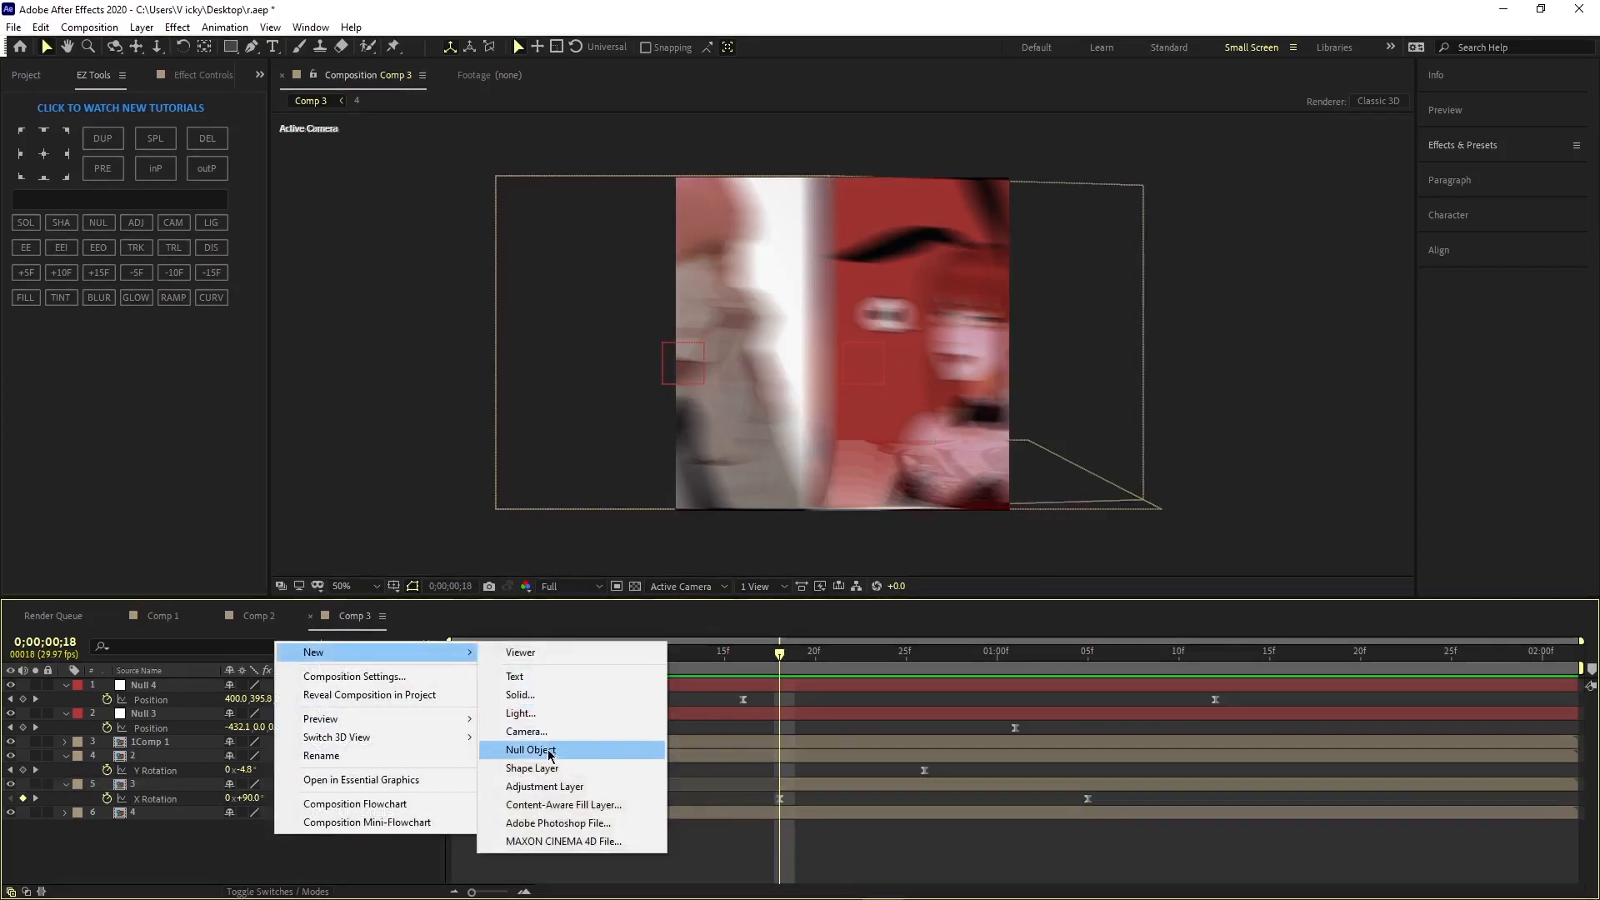
left_click(549, 753)
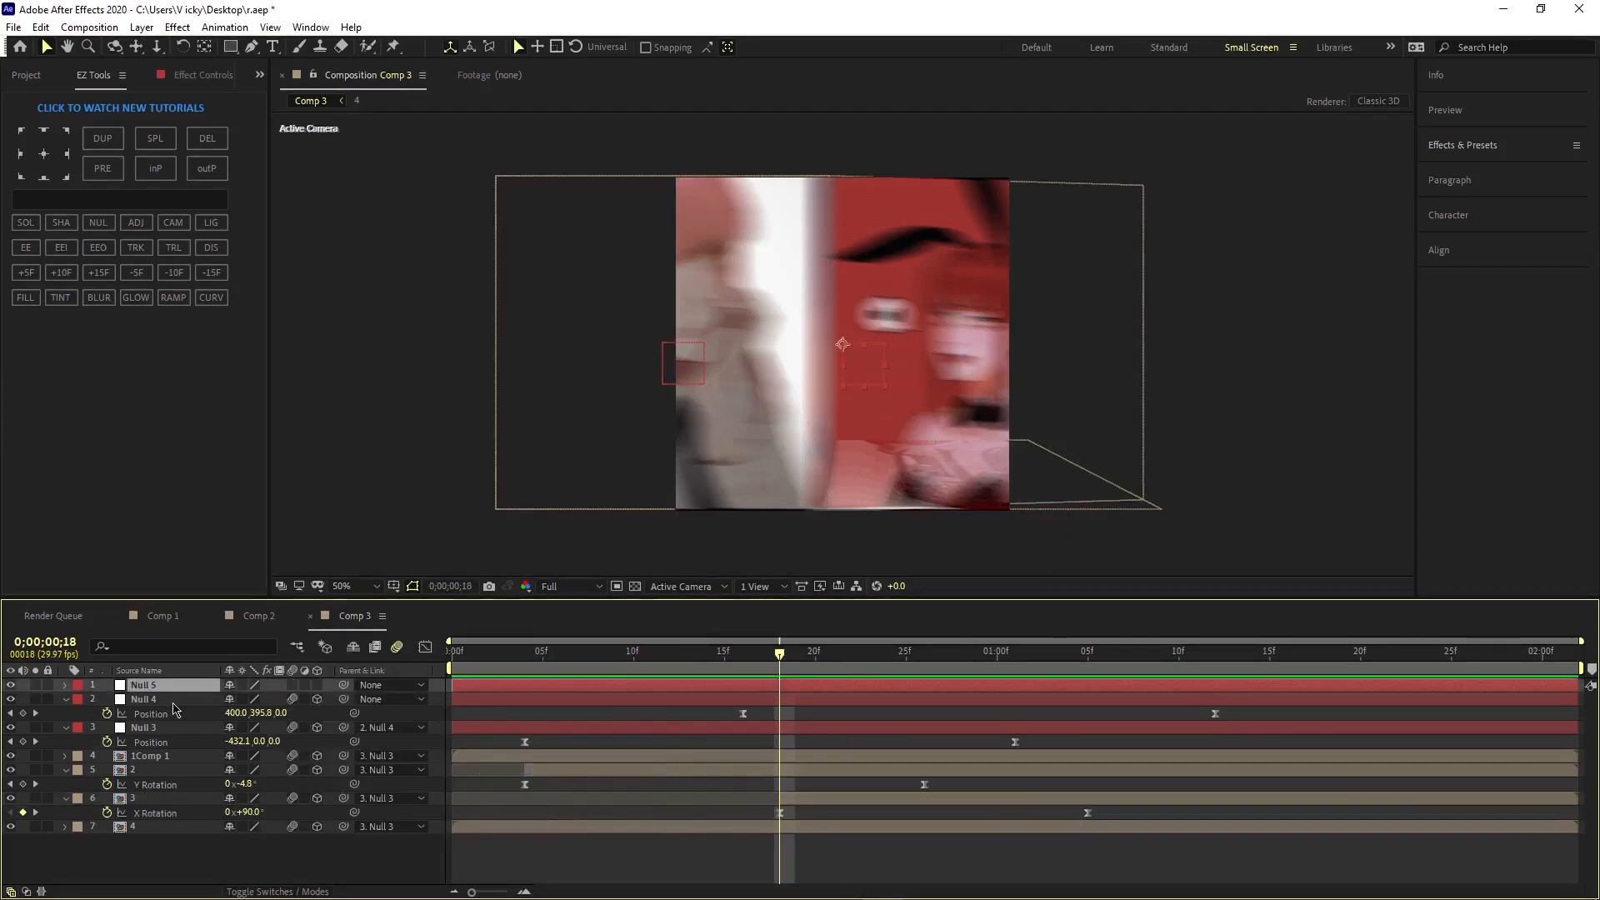
left_click_drag(343, 699, 140, 685)
Step: Animate Null 5's Position from 400, 400 at 0;00;01;03 to 1212, 400 at 0;00;01;25
left_click_drag(779, 654, 1051, 668)
key("p")
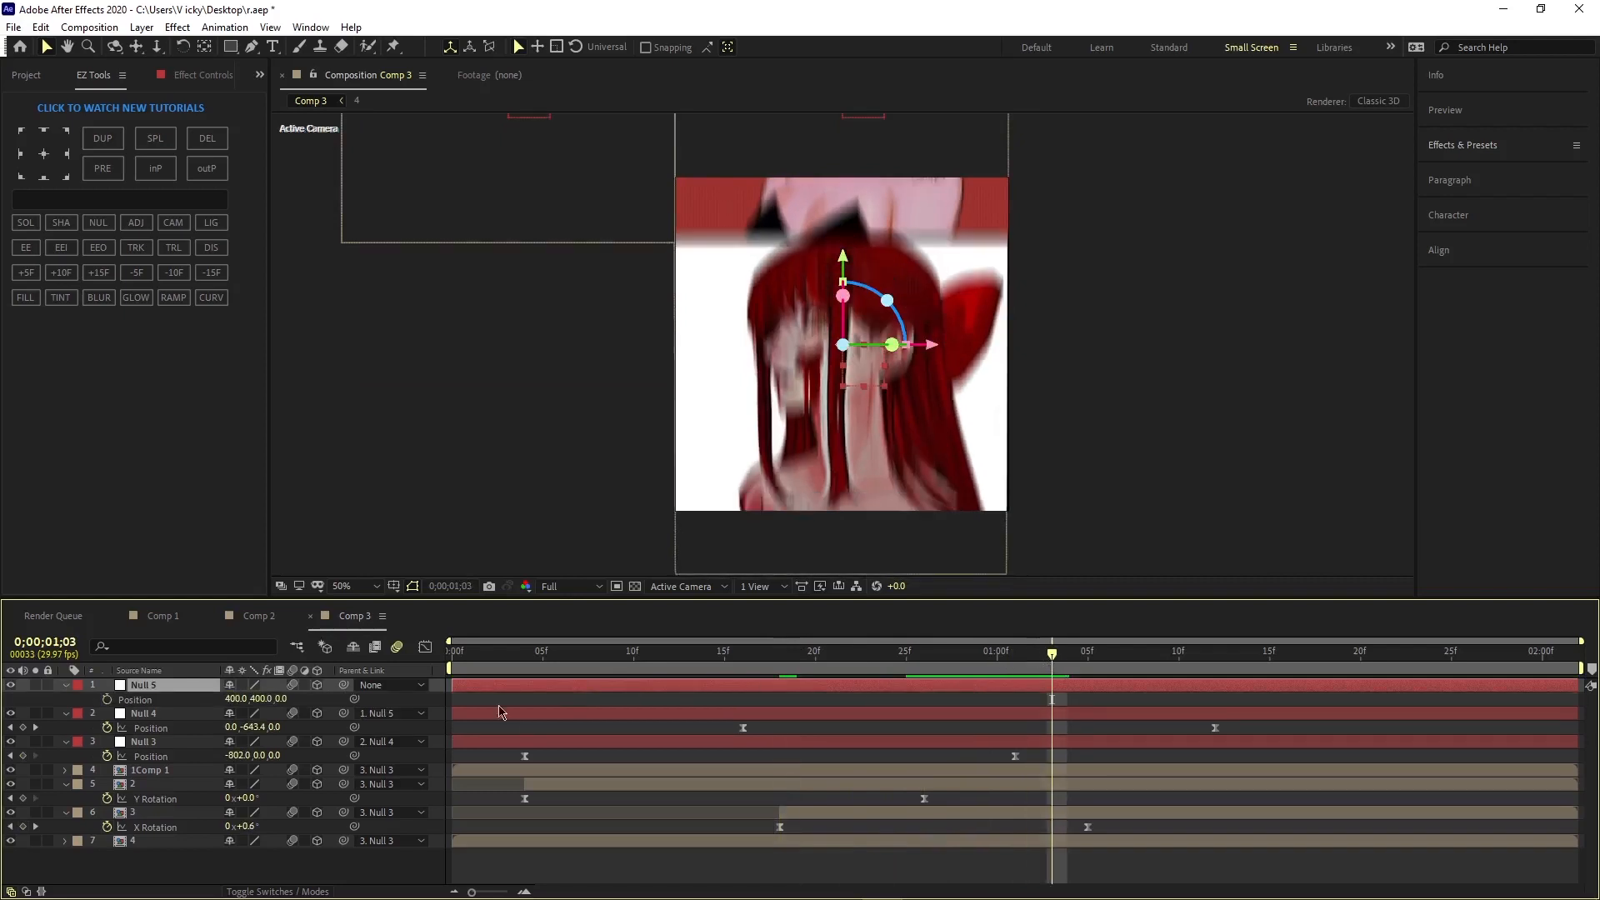
left_click(107, 699)
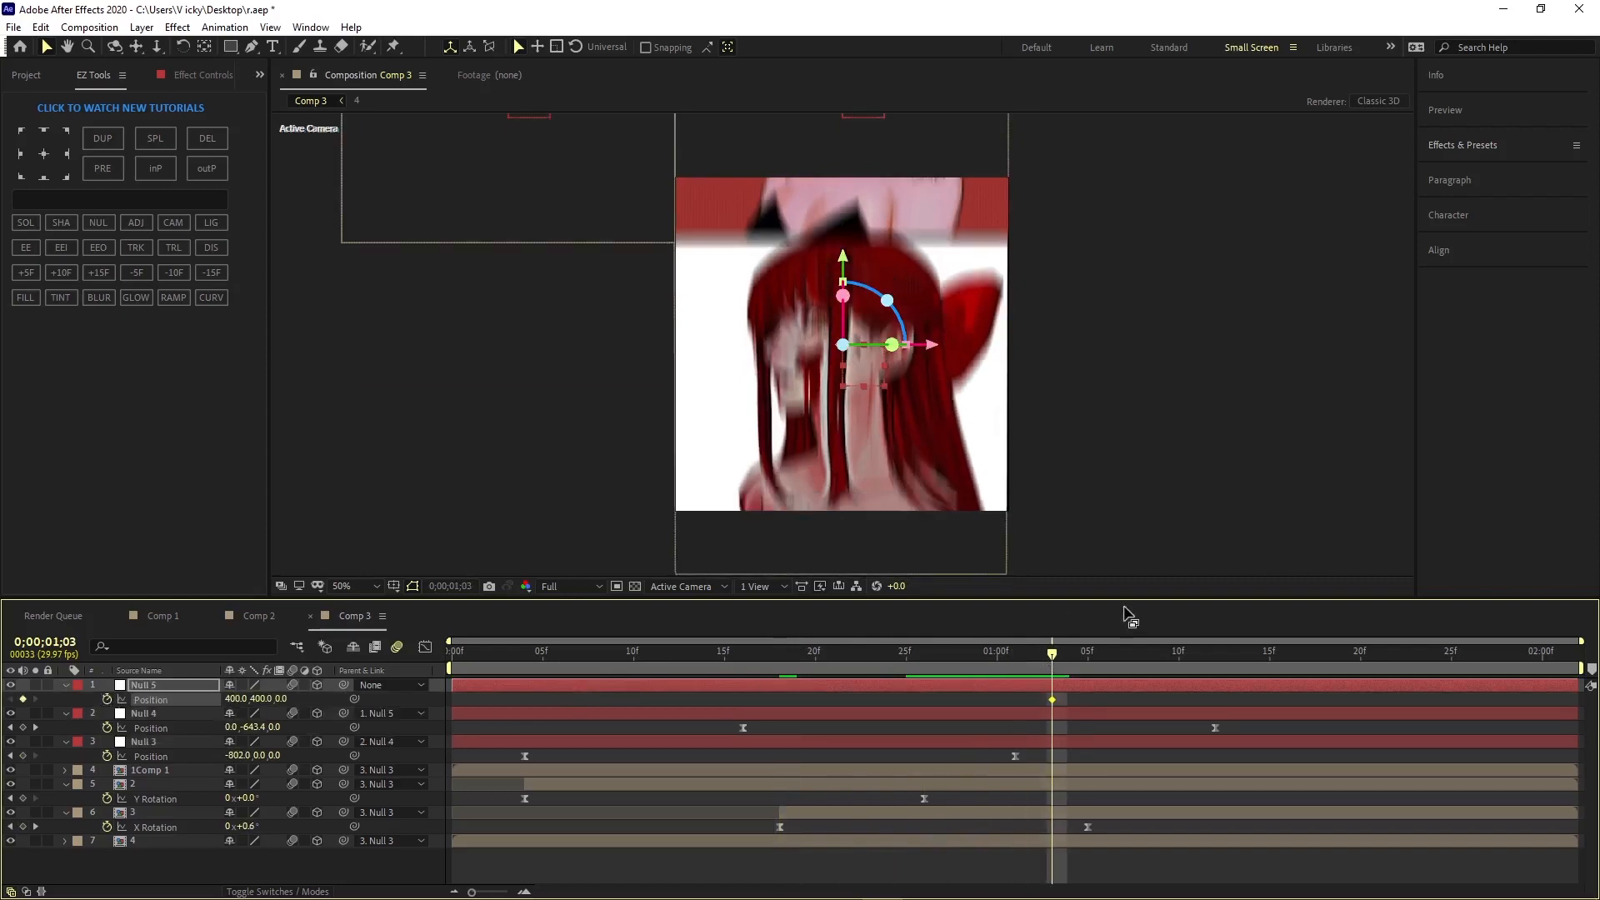
key("p")
left_click_drag(1108, 654, 1444, 702)
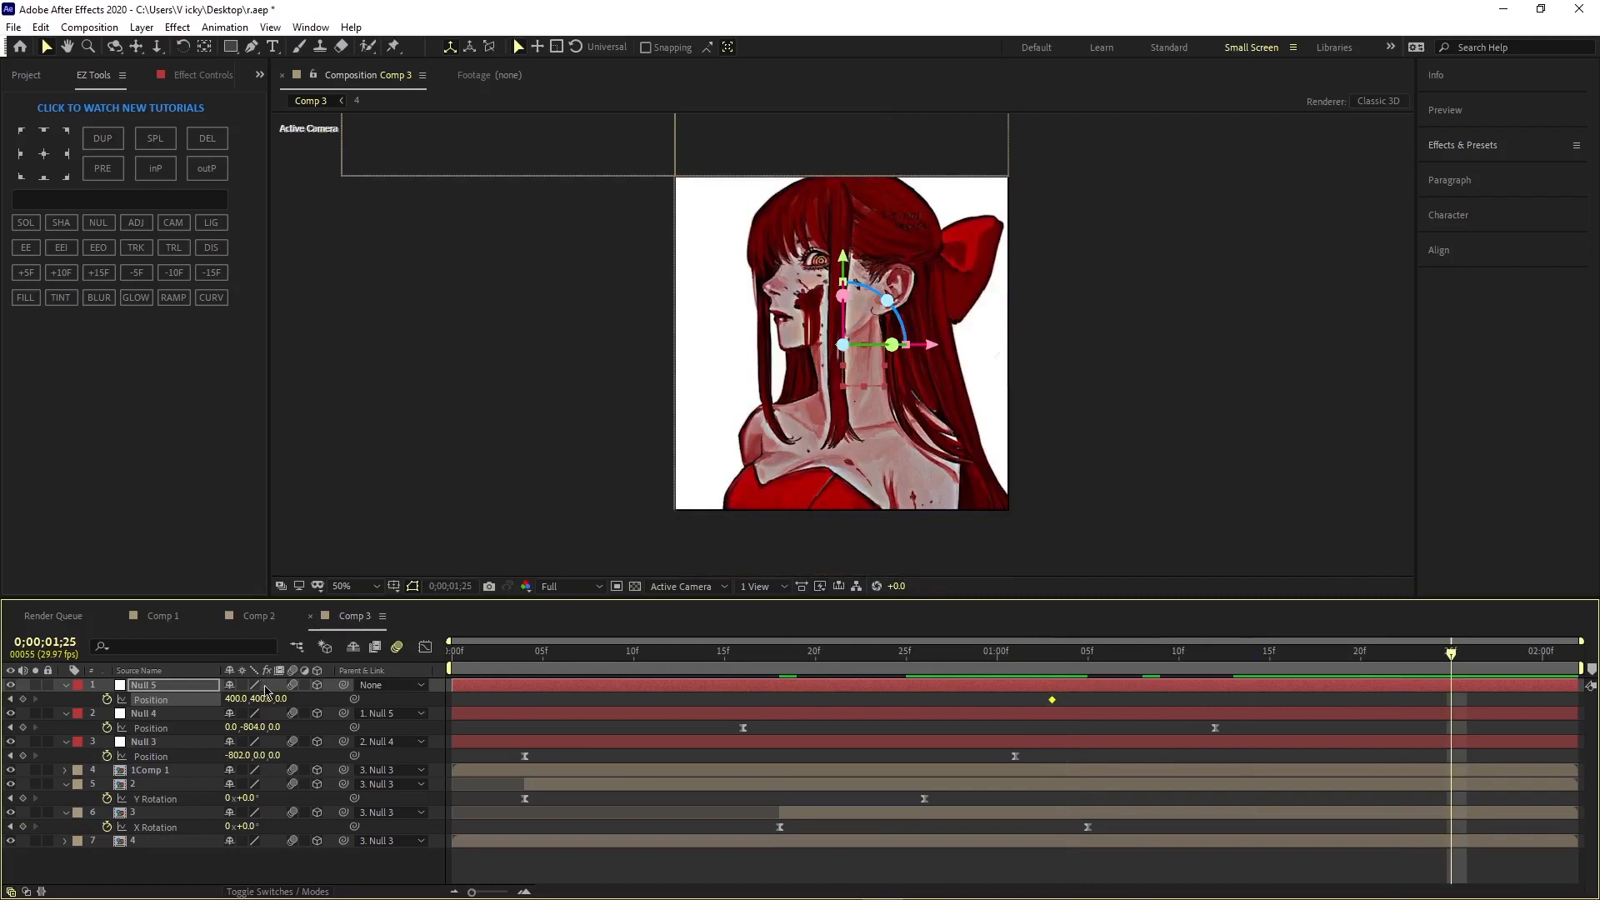
left_click_drag(236, 699, 977, 764)
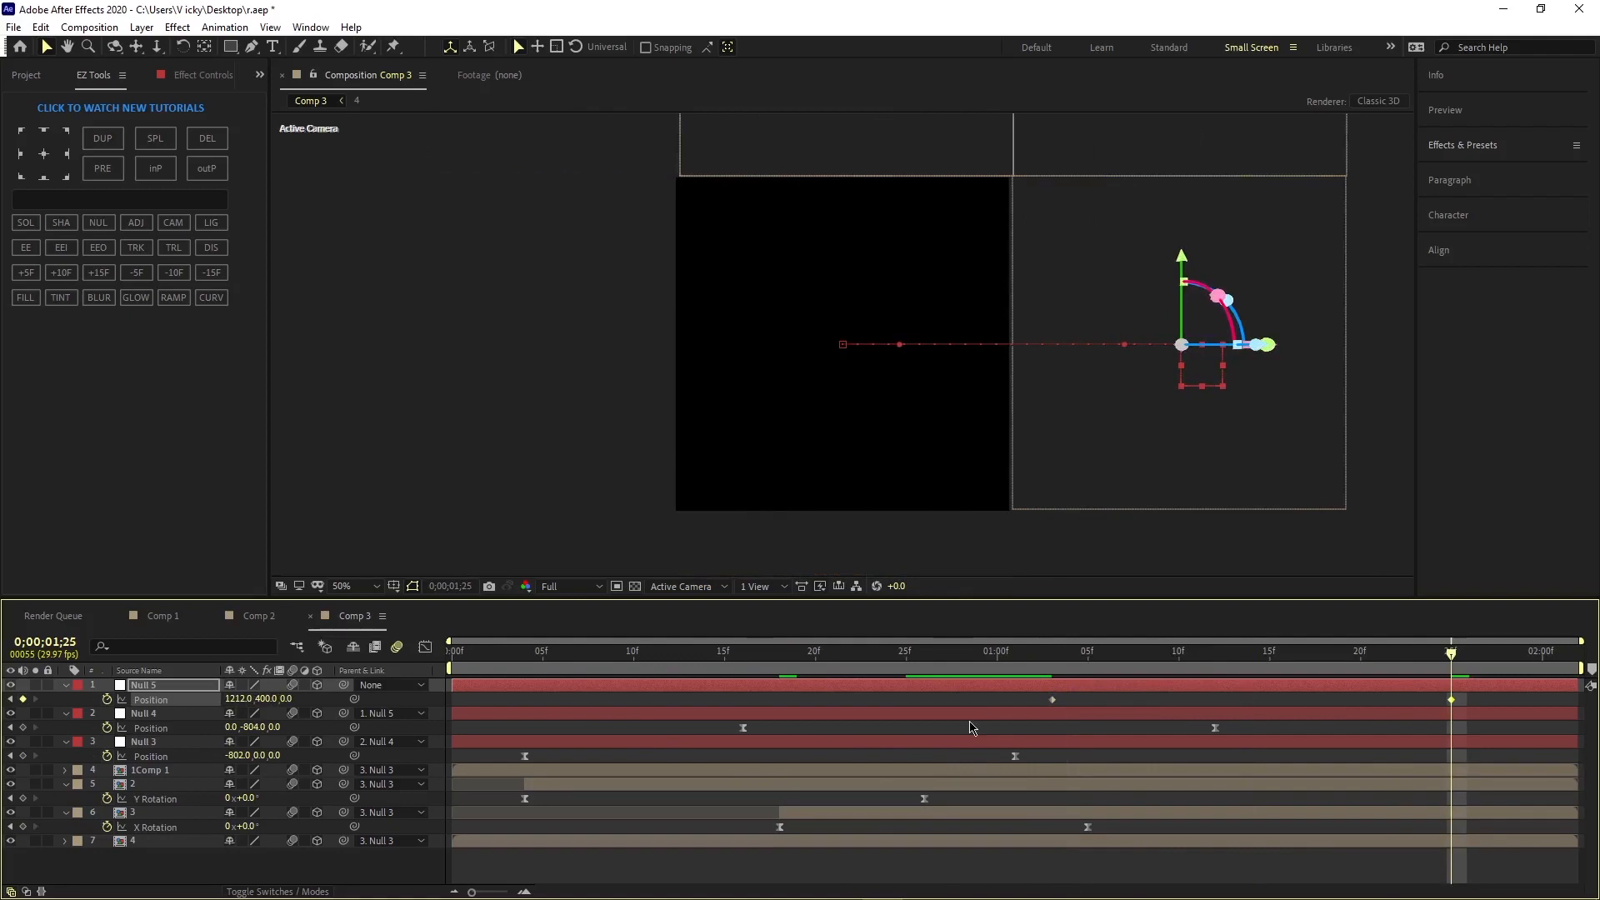
Step: Move pre-comp 4 down to fill the composition frame at 0;00;01;25, and preview the transitions from the first frame
left_click(757, 280)
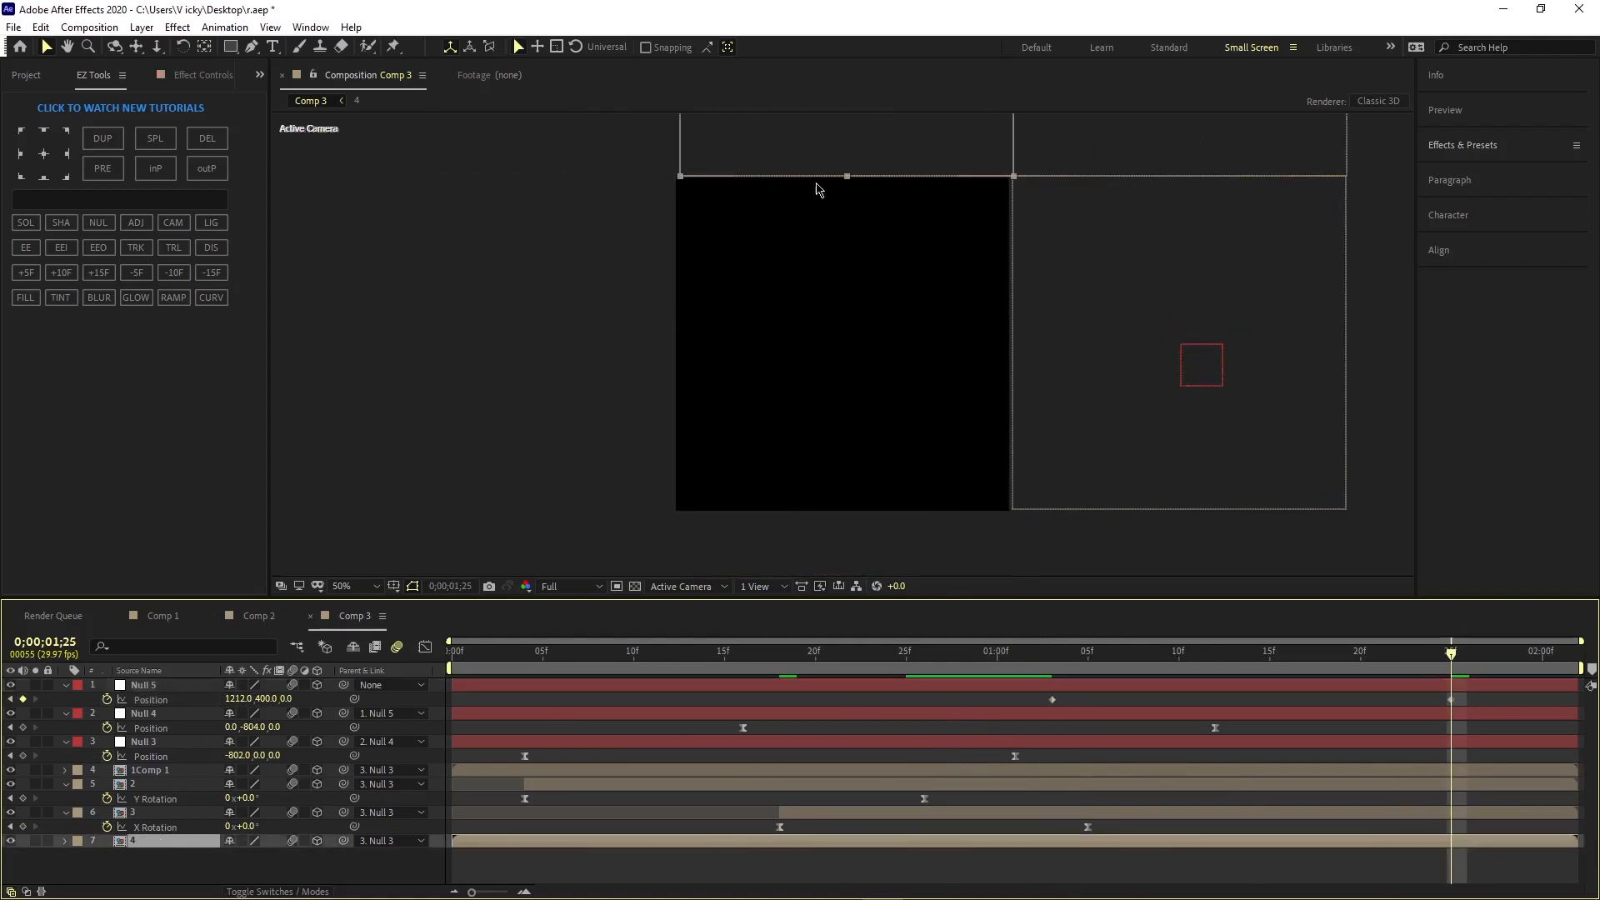
left_click_drag(737, 165, 759, 465)
left_click(710, 541)
left_click(783, 526)
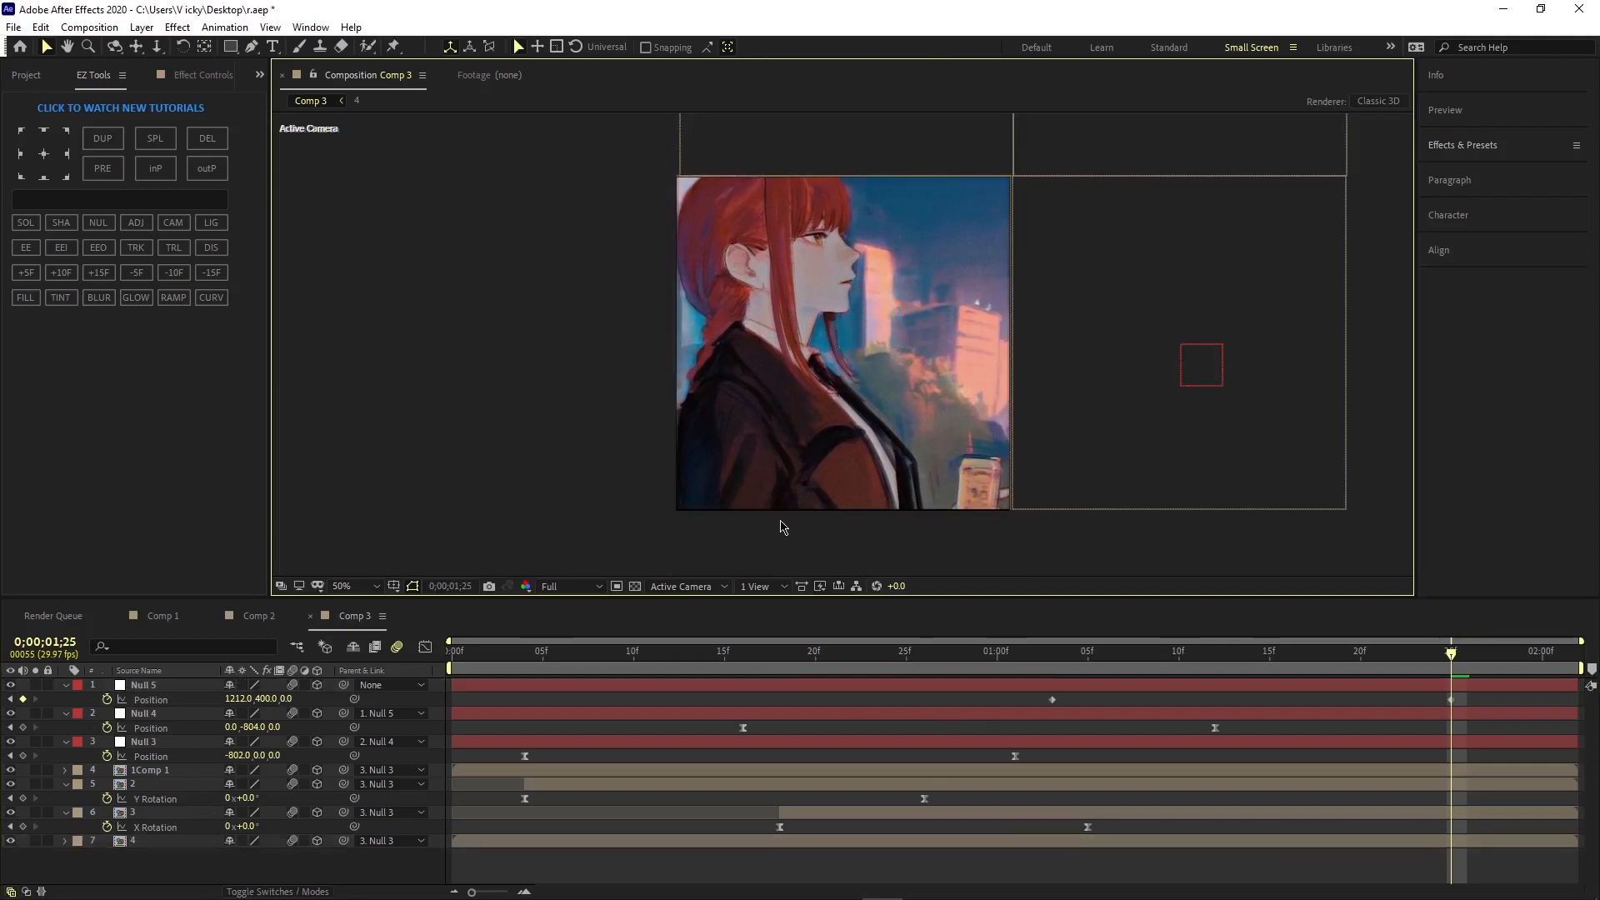
left_click(1376, 840)
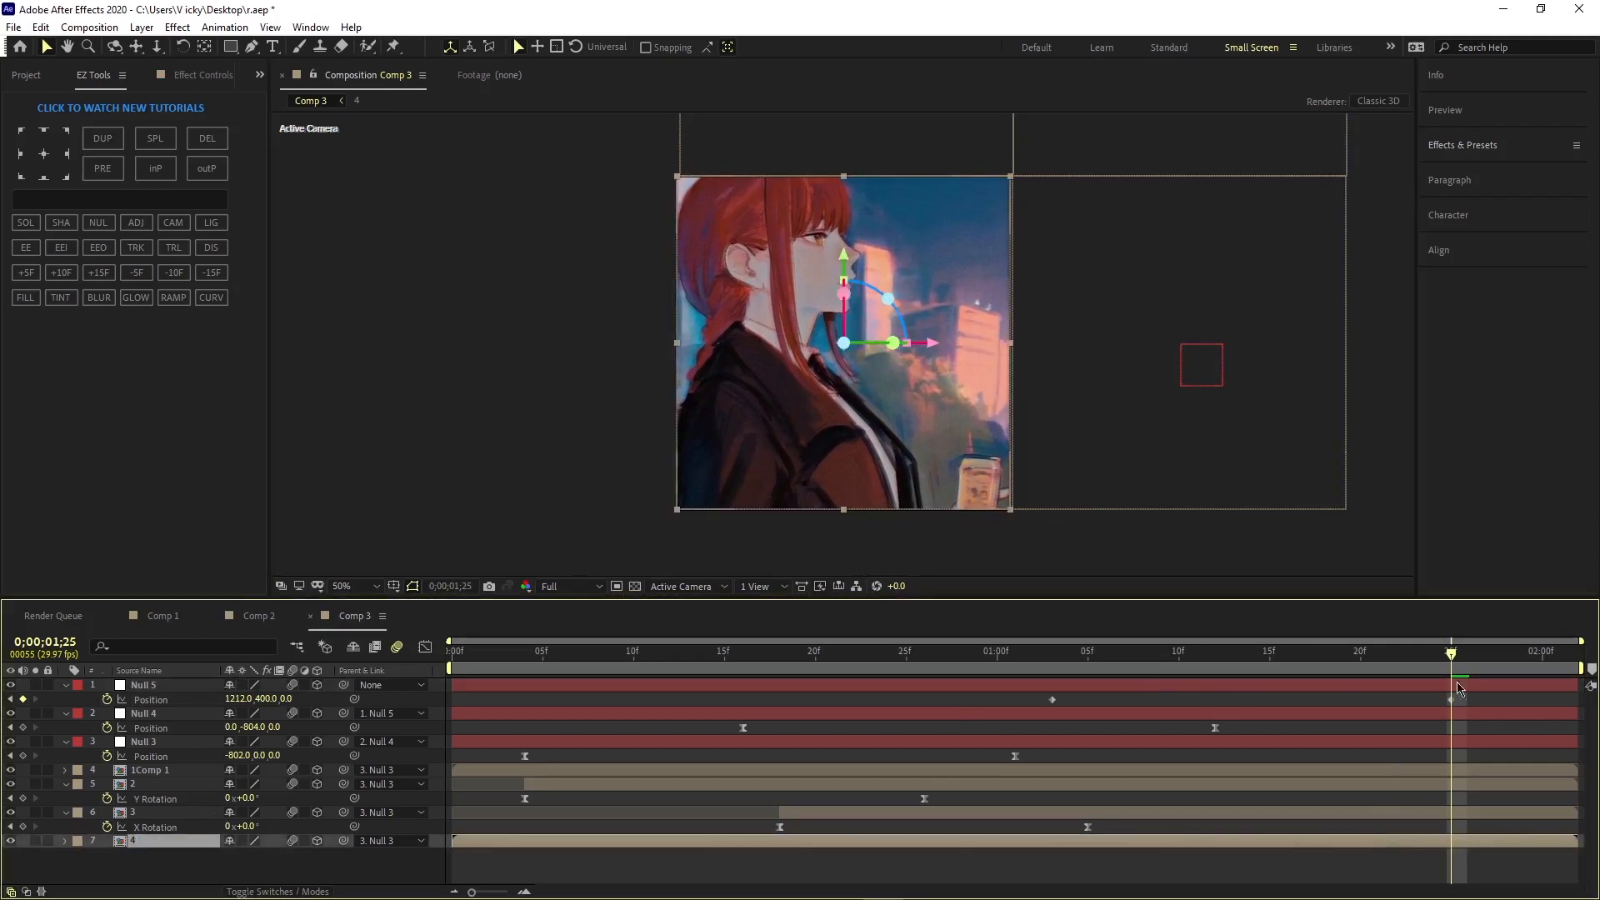
left_click_drag(1456, 668, 452, 659)
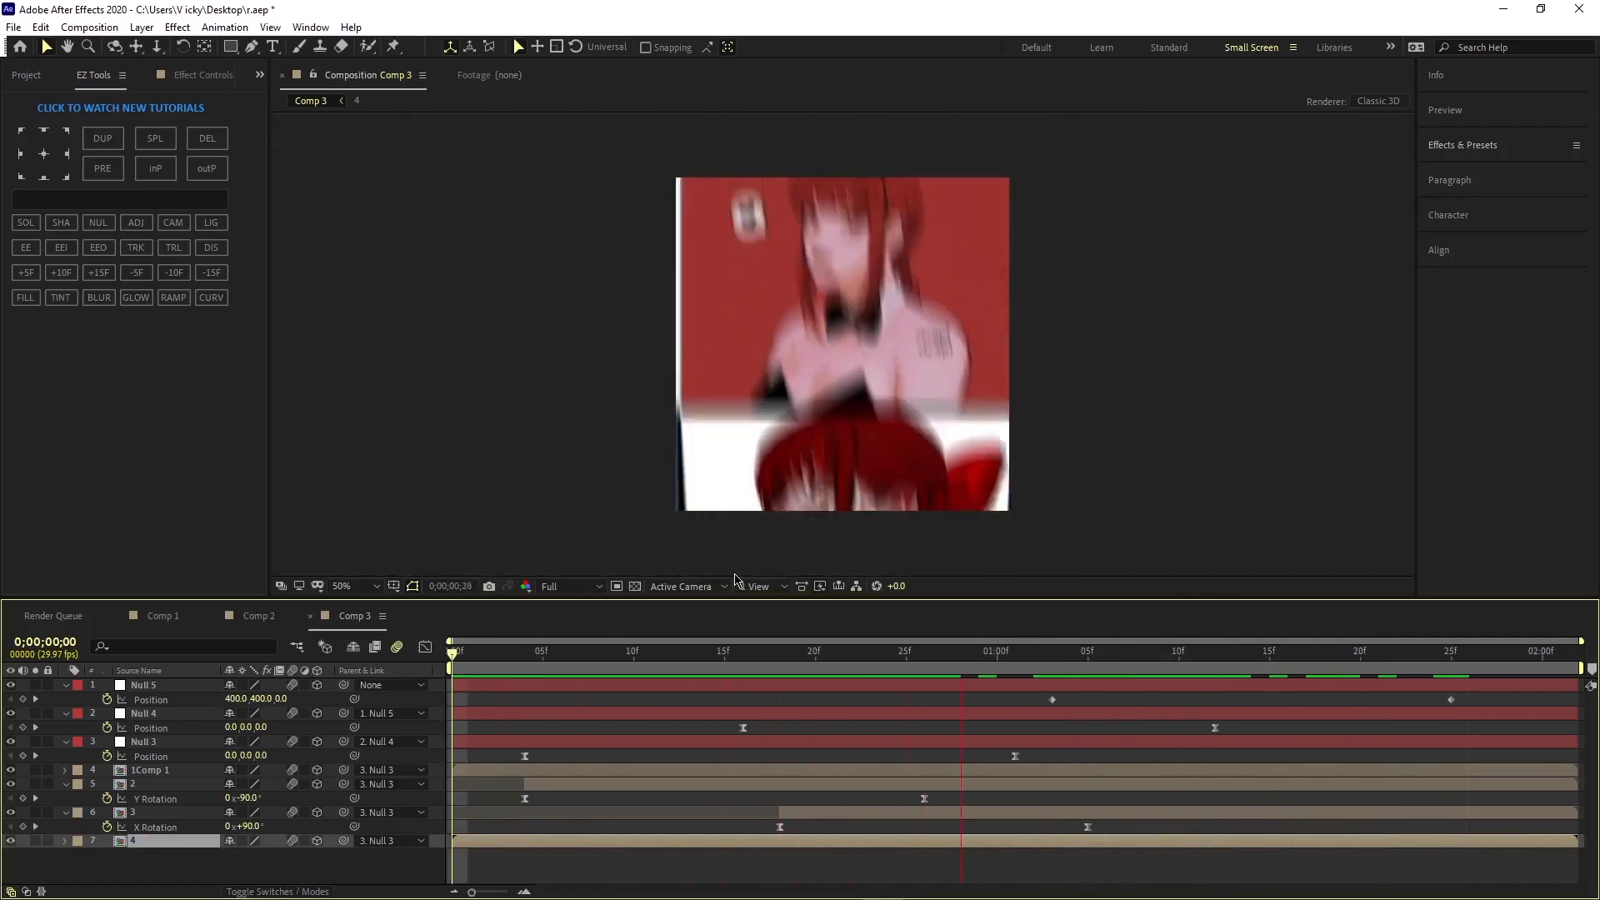
key("space")
Step: Split pre-comp 4 at 0;00;01;03 so that only its later part remains, and preview the composition
left_click_drag(1412, 658, 1051, 657)
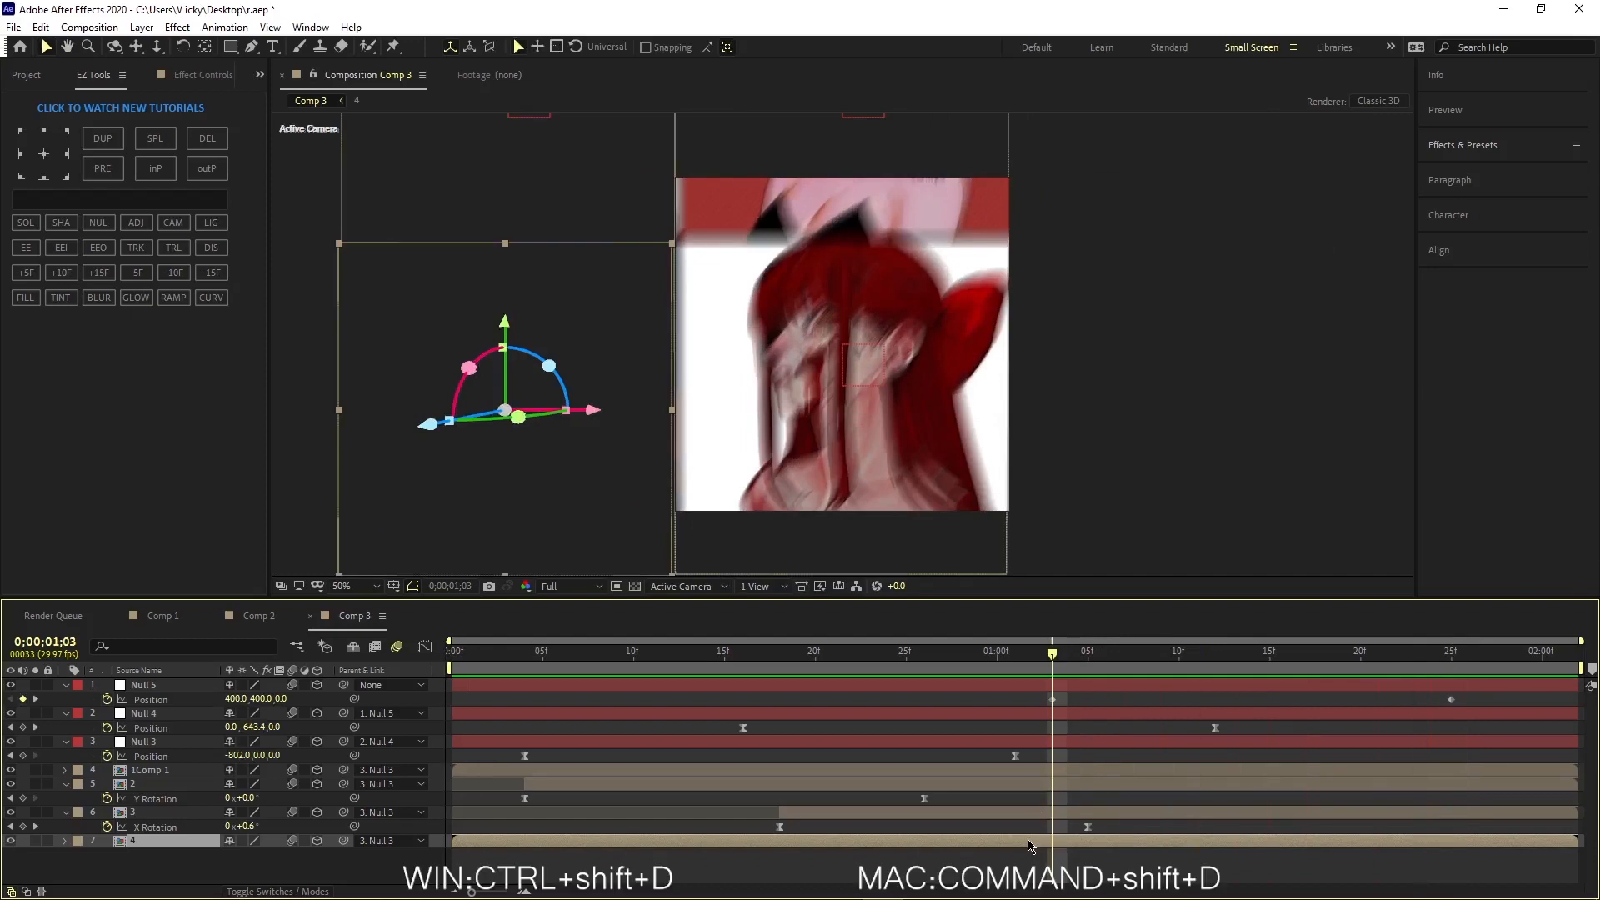
key("ctrl+shift+d")
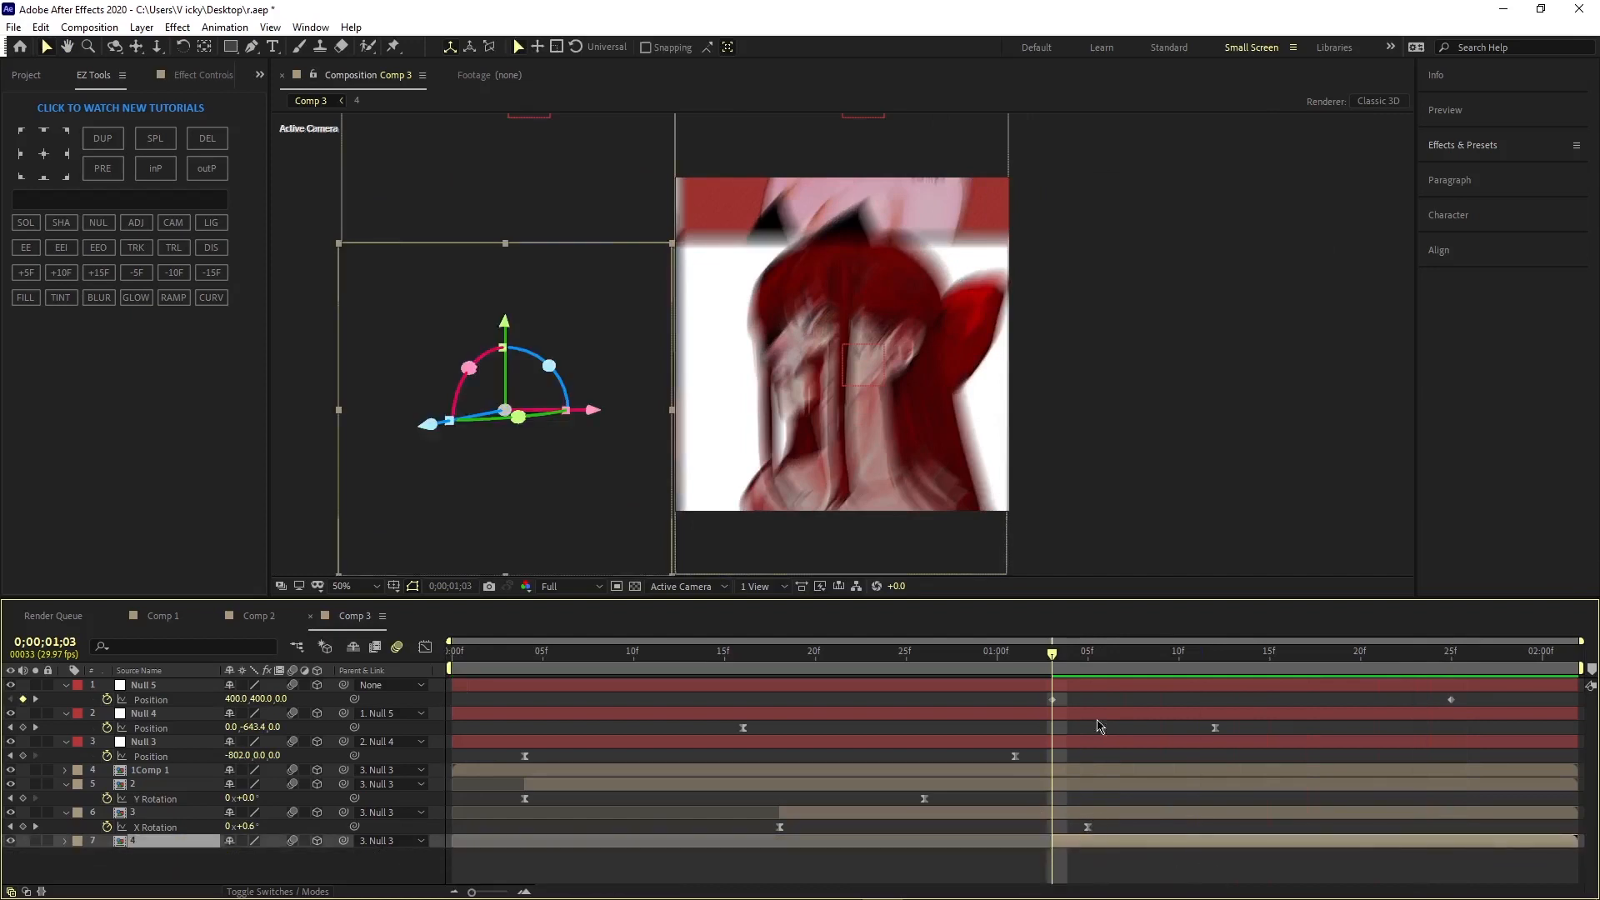
left_click_drag(1051, 658, 450, 717)
key("space")
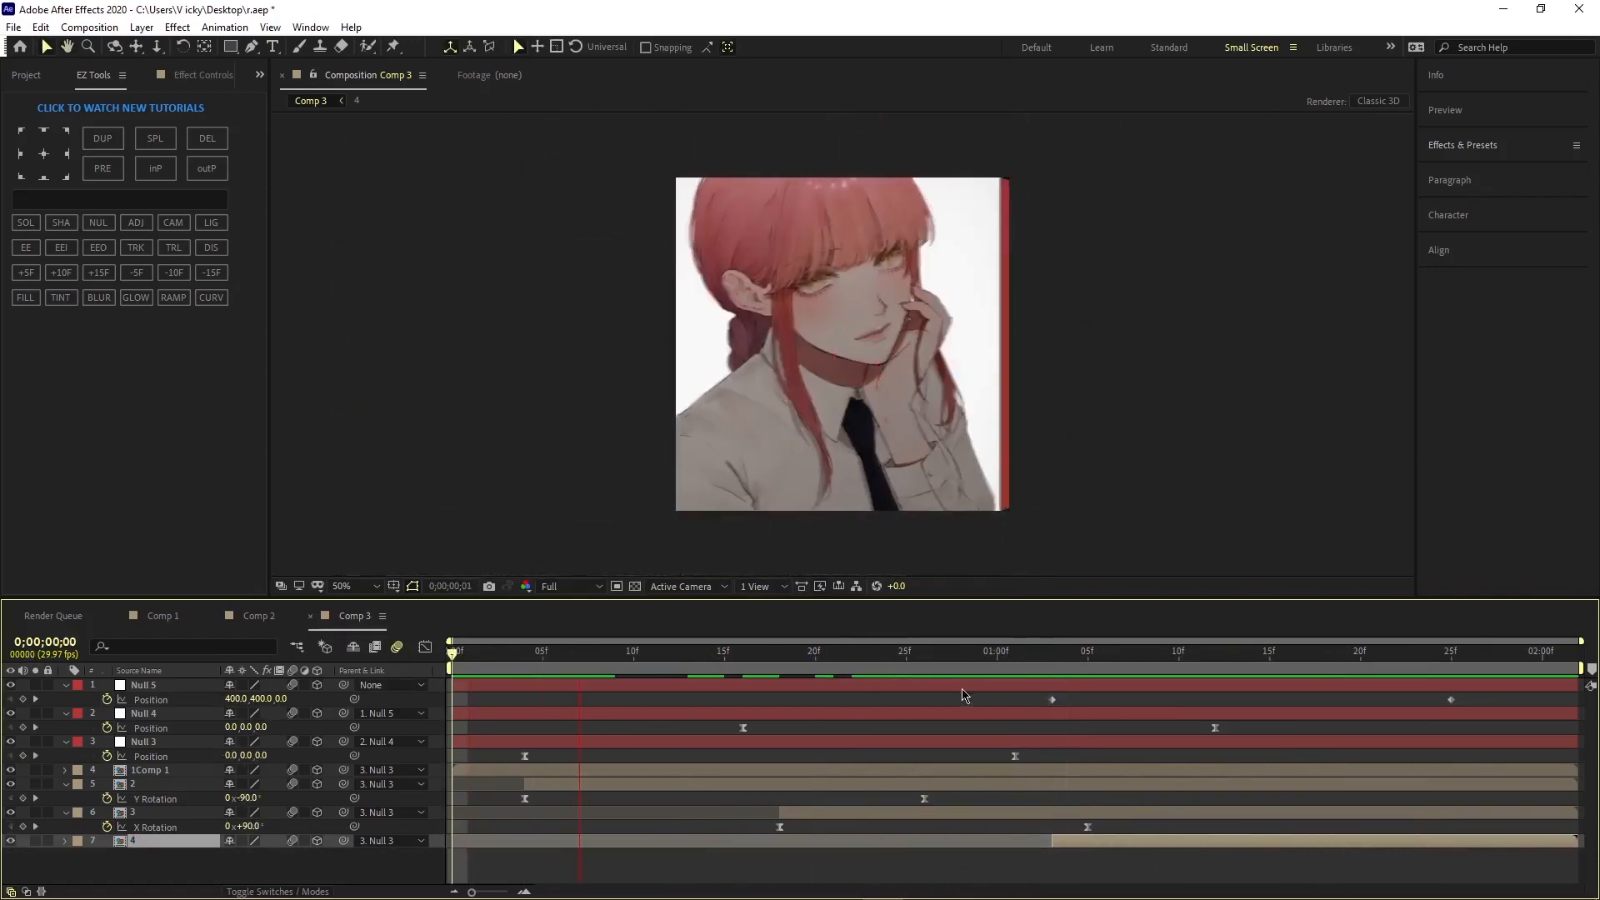
Step: Ease Null 5's two Position keyframes and shape their speed curve into a steep peak midway through the move
left_click_drag(1014, 706, 1482, 712)
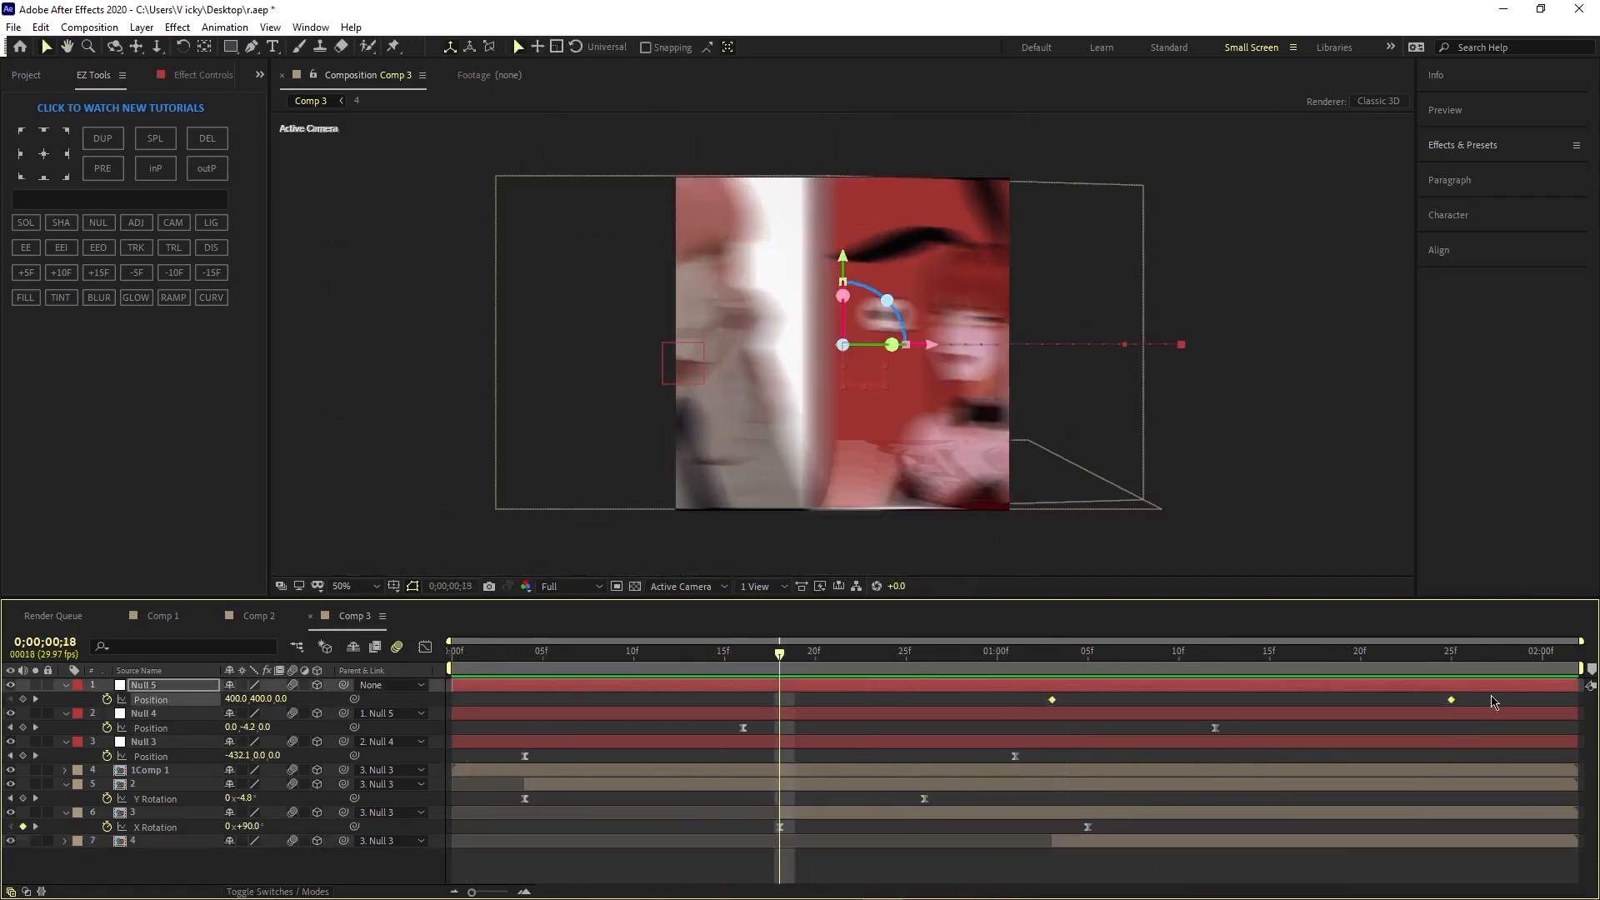
key("F9")
left_click_drag(794, 658, 1275, 728)
left_click(425, 647)
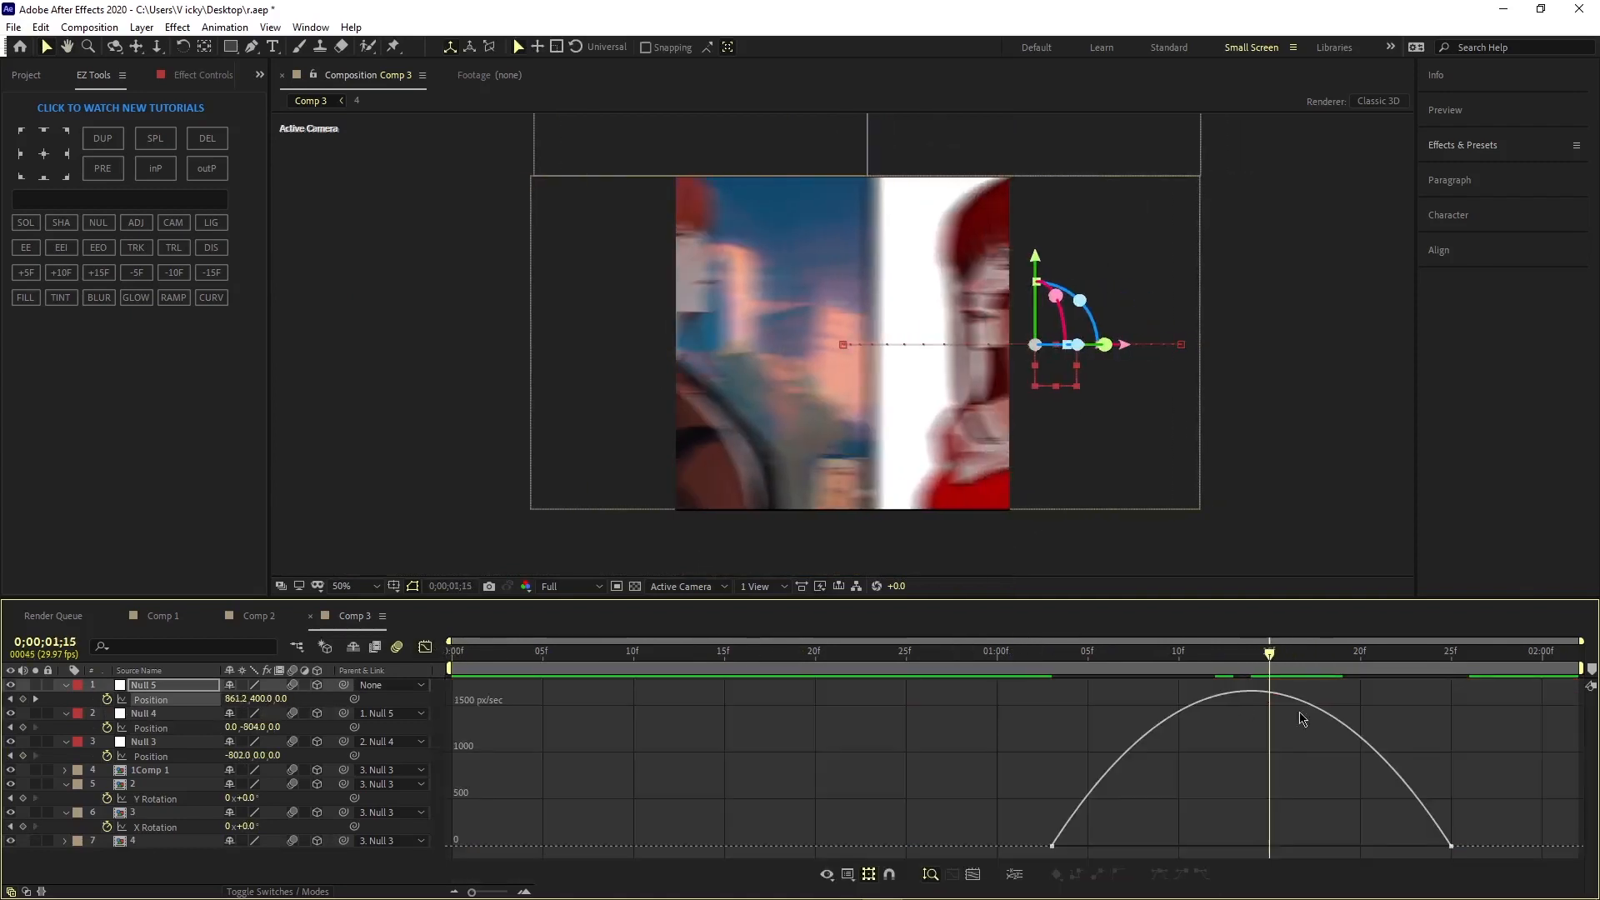
left_click(1450, 843)
left_click_drag(1380, 848, 1327, 845)
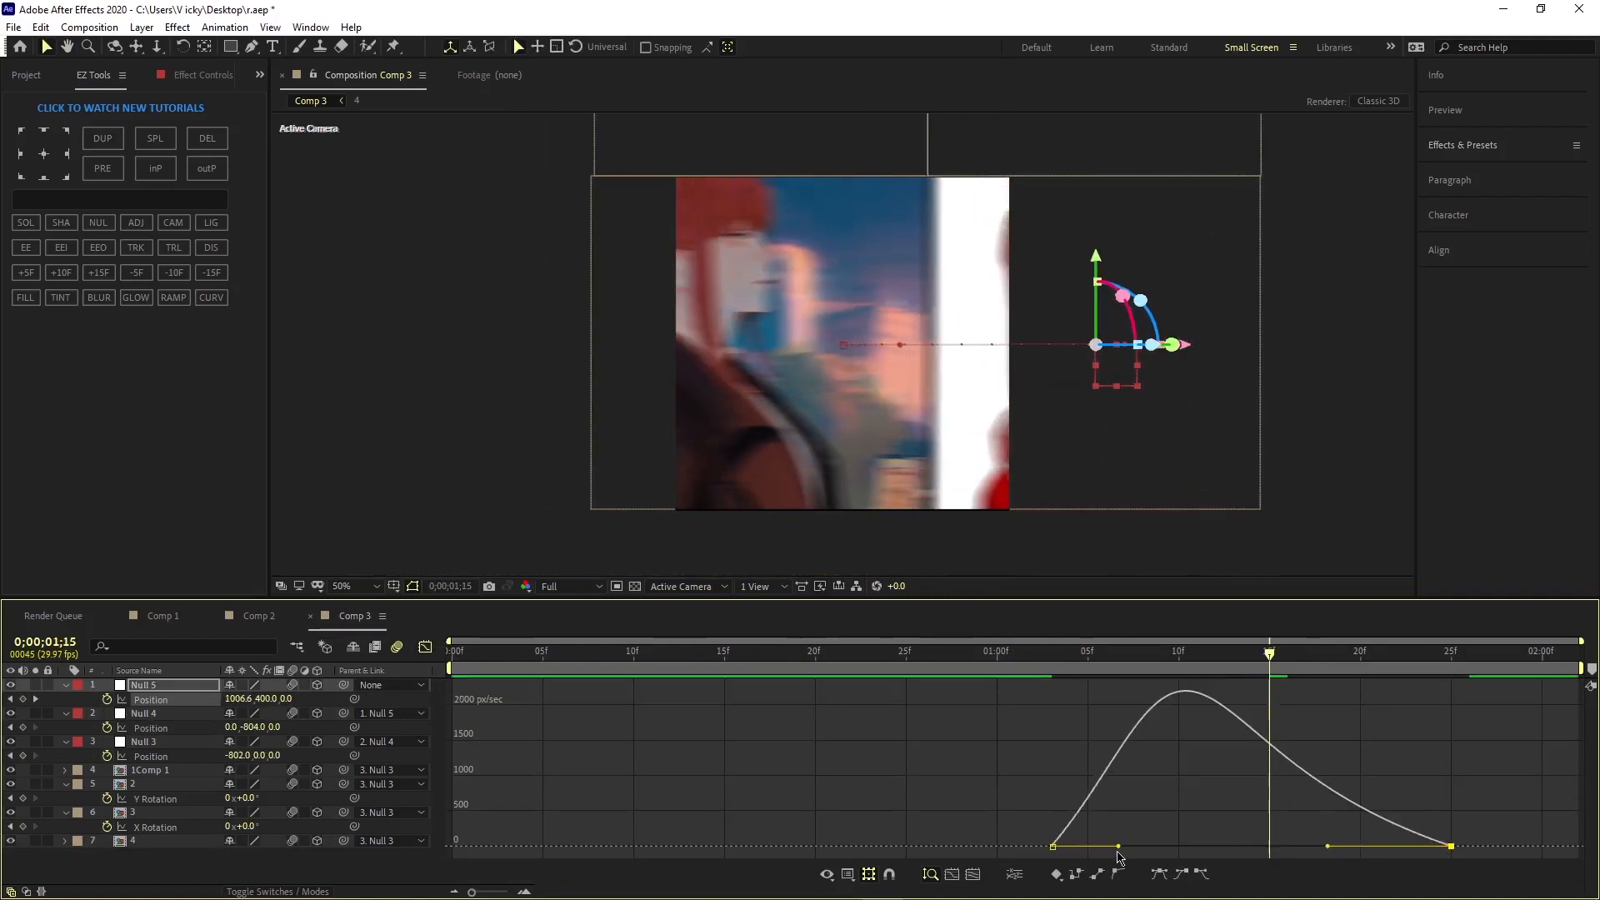
left_click_drag(1118, 847, 1178, 846)
left_click_drag(1328, 845, 1338, 846)
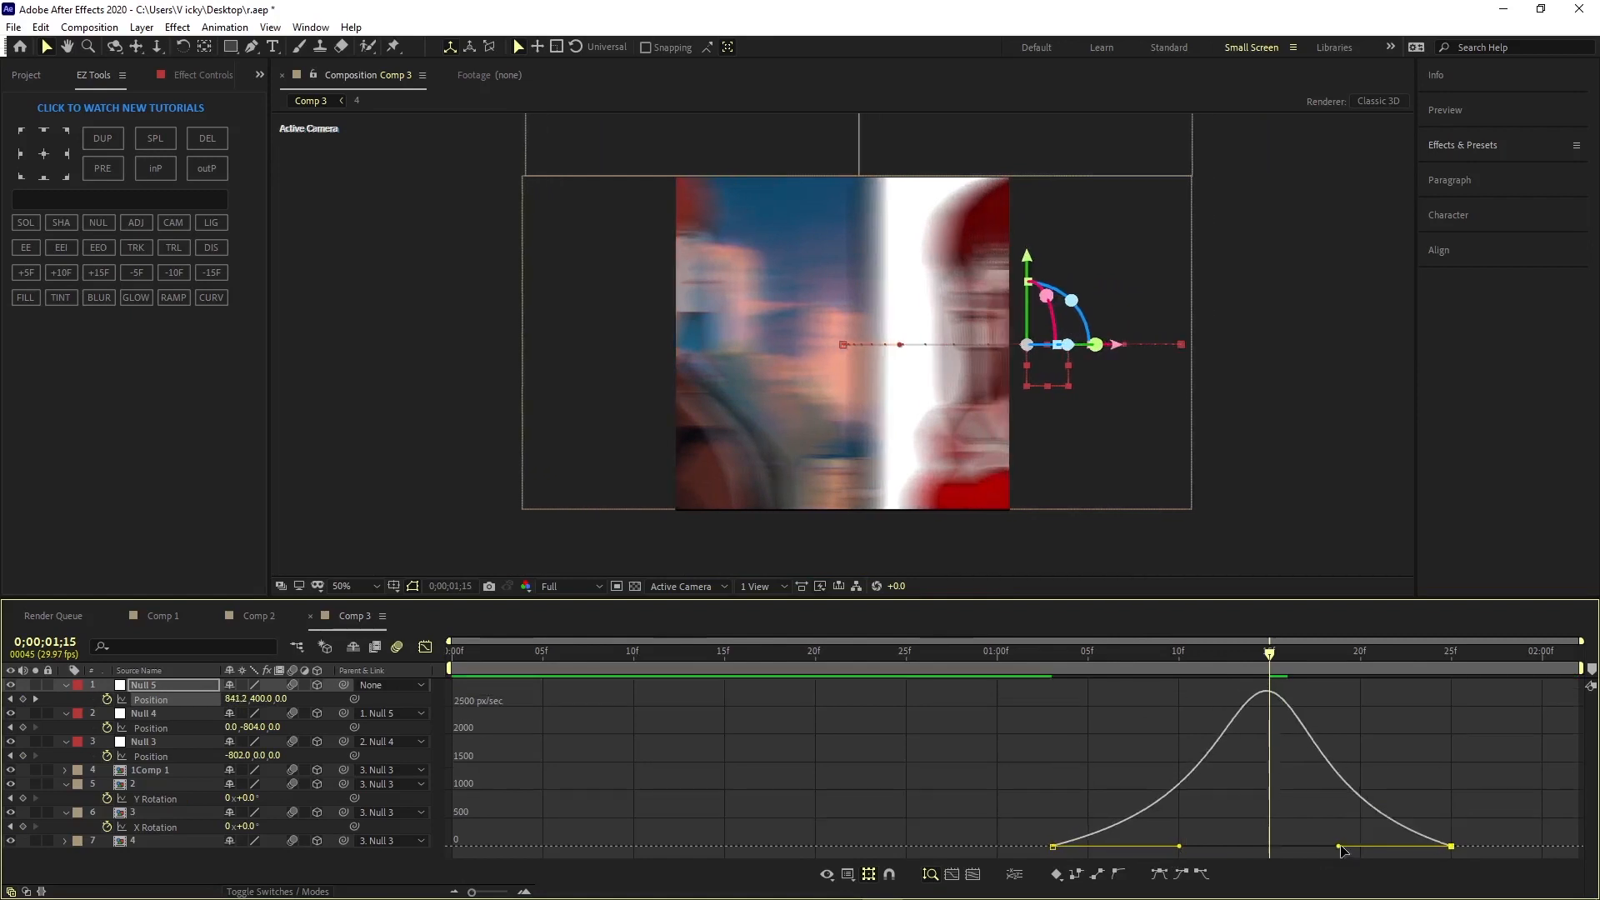
Step: Preview the eased Null 5 slide from the first frame with the layer bars shown instead of the speed graph
left_click_drag(1269, 654, 216, 636)
key("space")
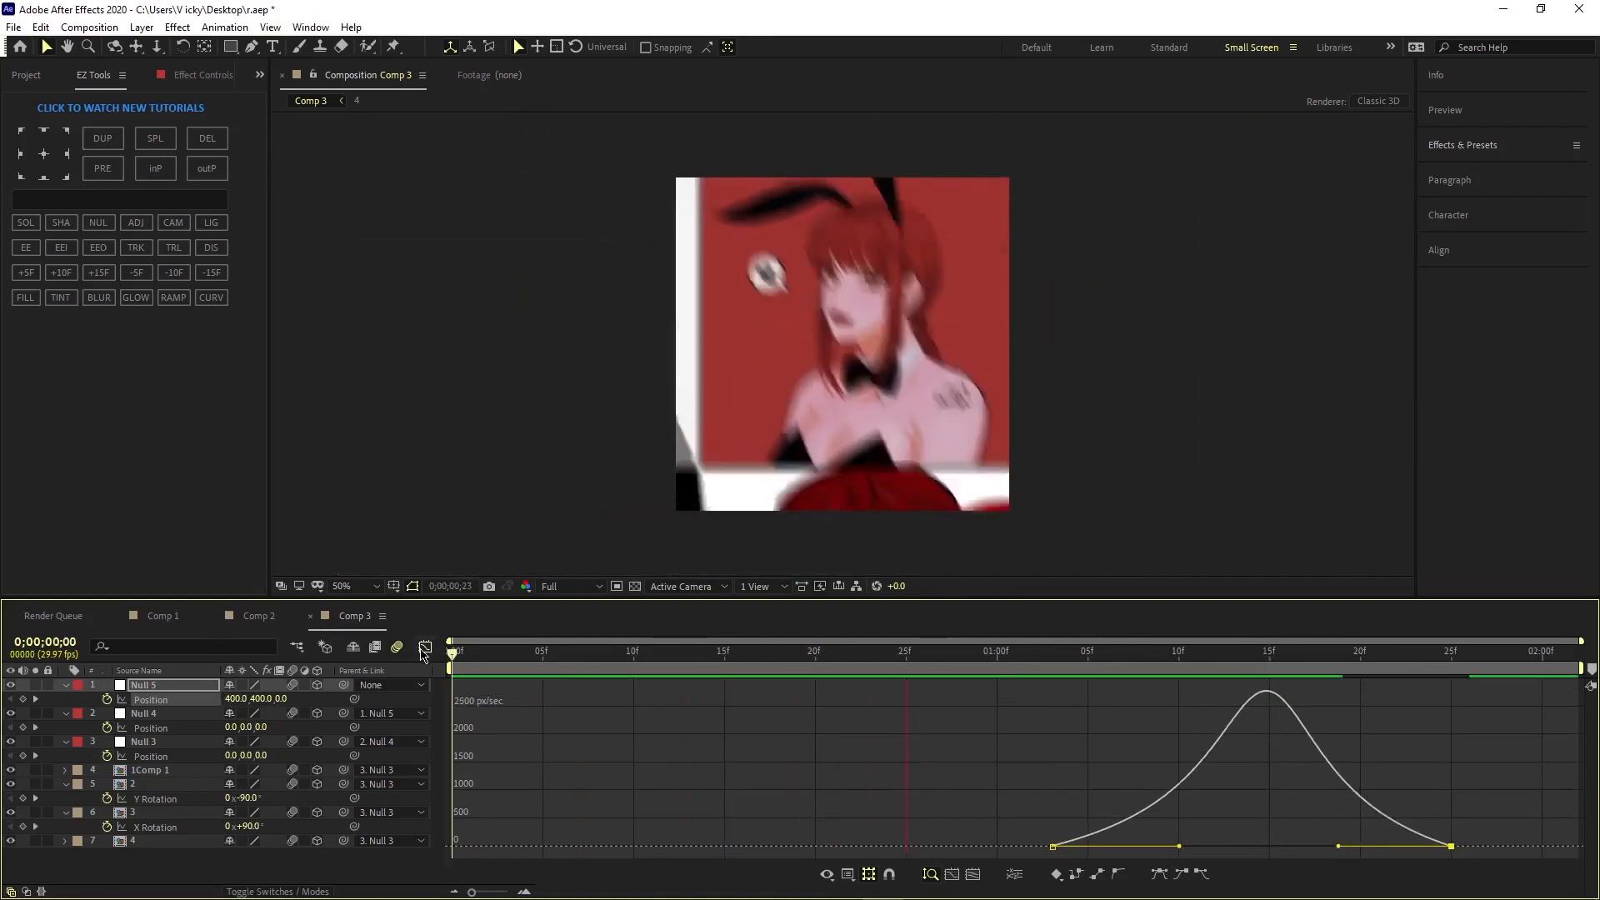
left_click(424, 649)
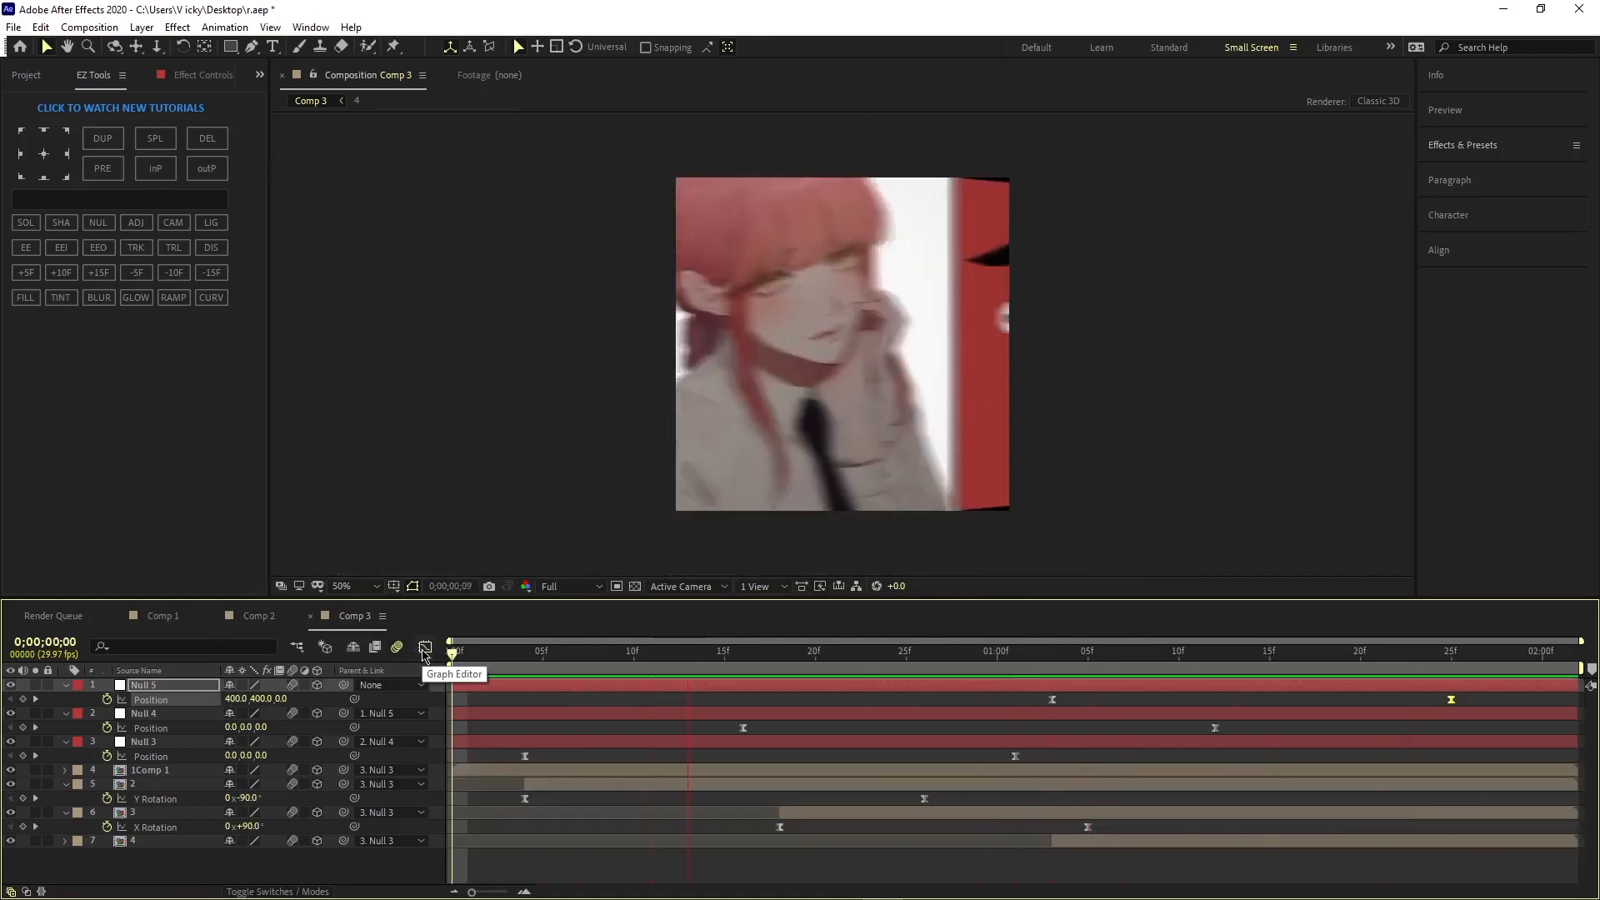
key("space")
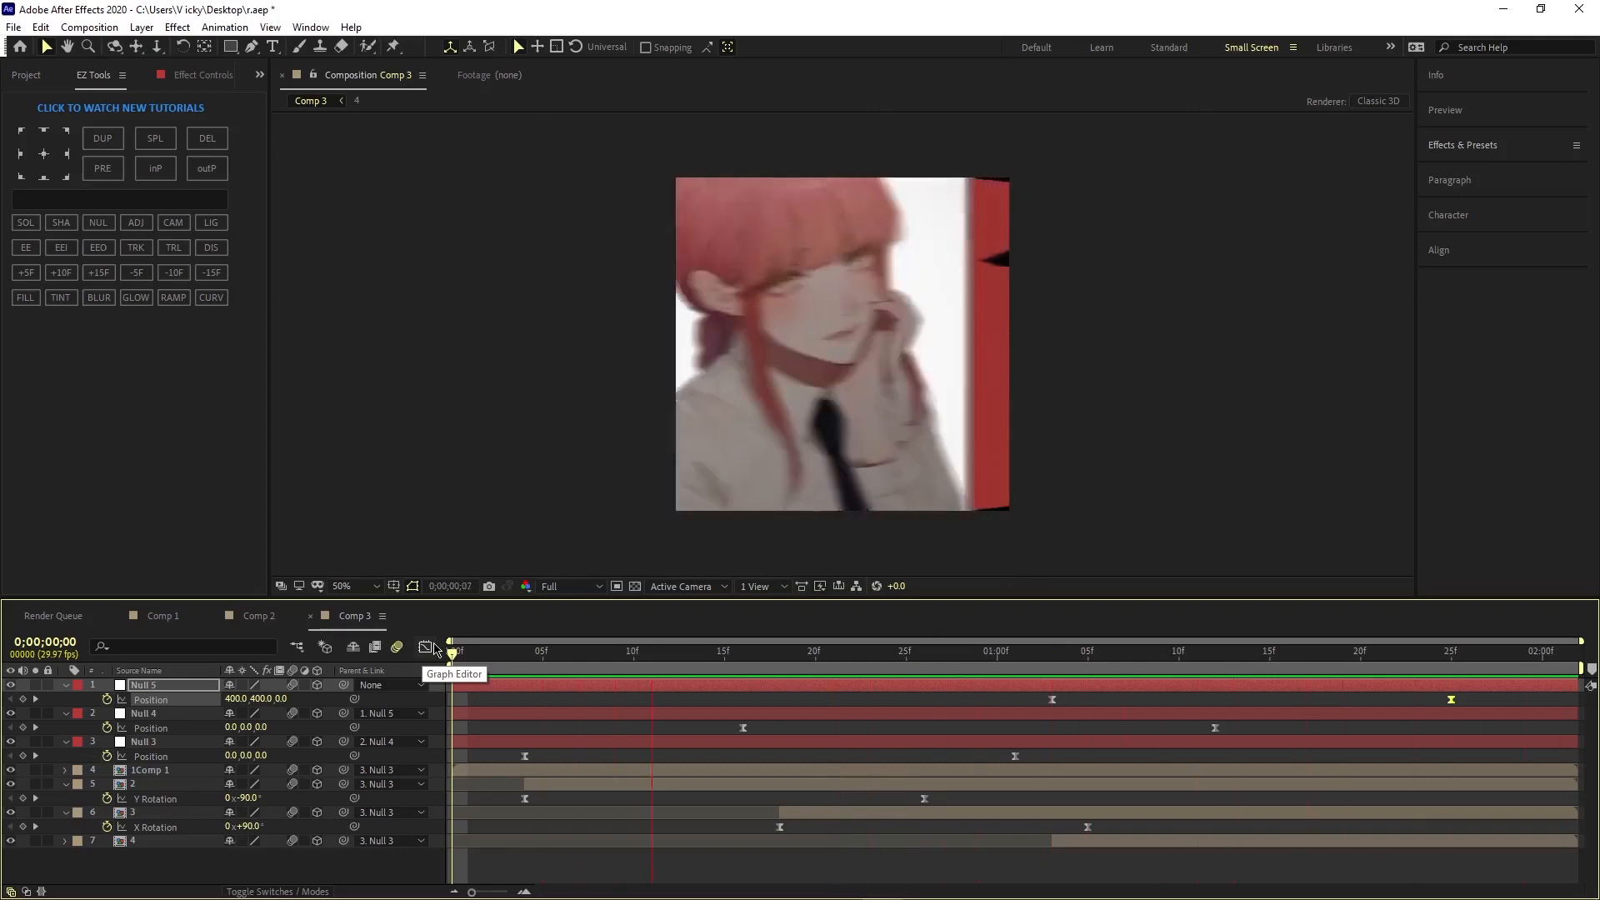
key("space")
Step: Reveal pre-comp 4's rotation properties and move its anchor point to the middle of its right edge
left_click_drag(1322, 657, 1042, 767)
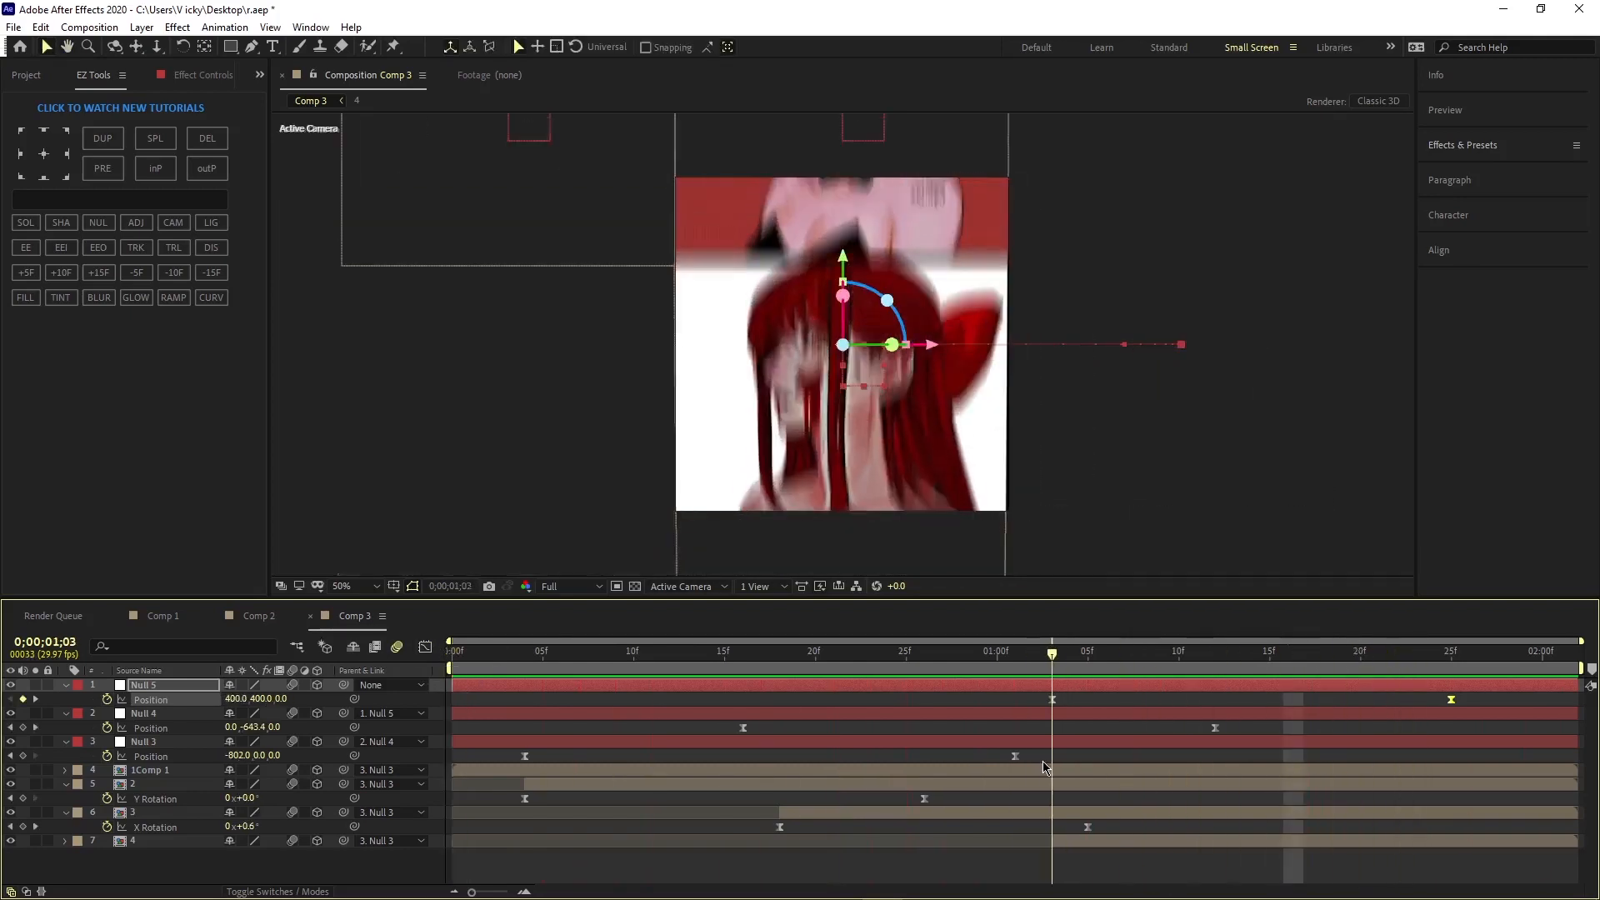
left_click(1069, 841)
key("r")
key("space")
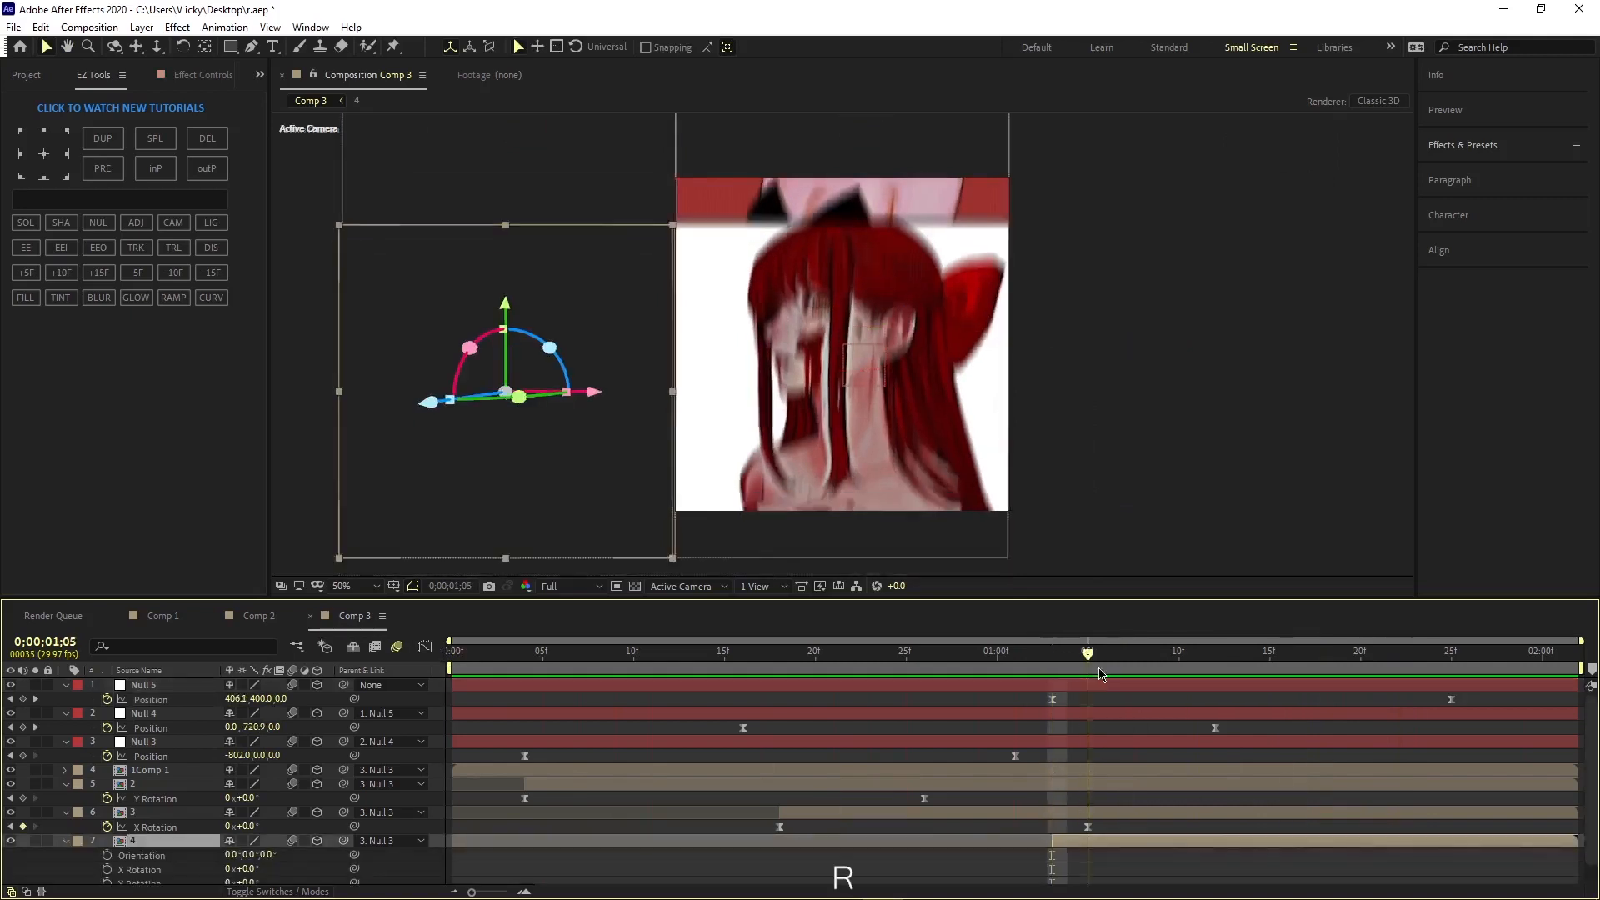
key("space")
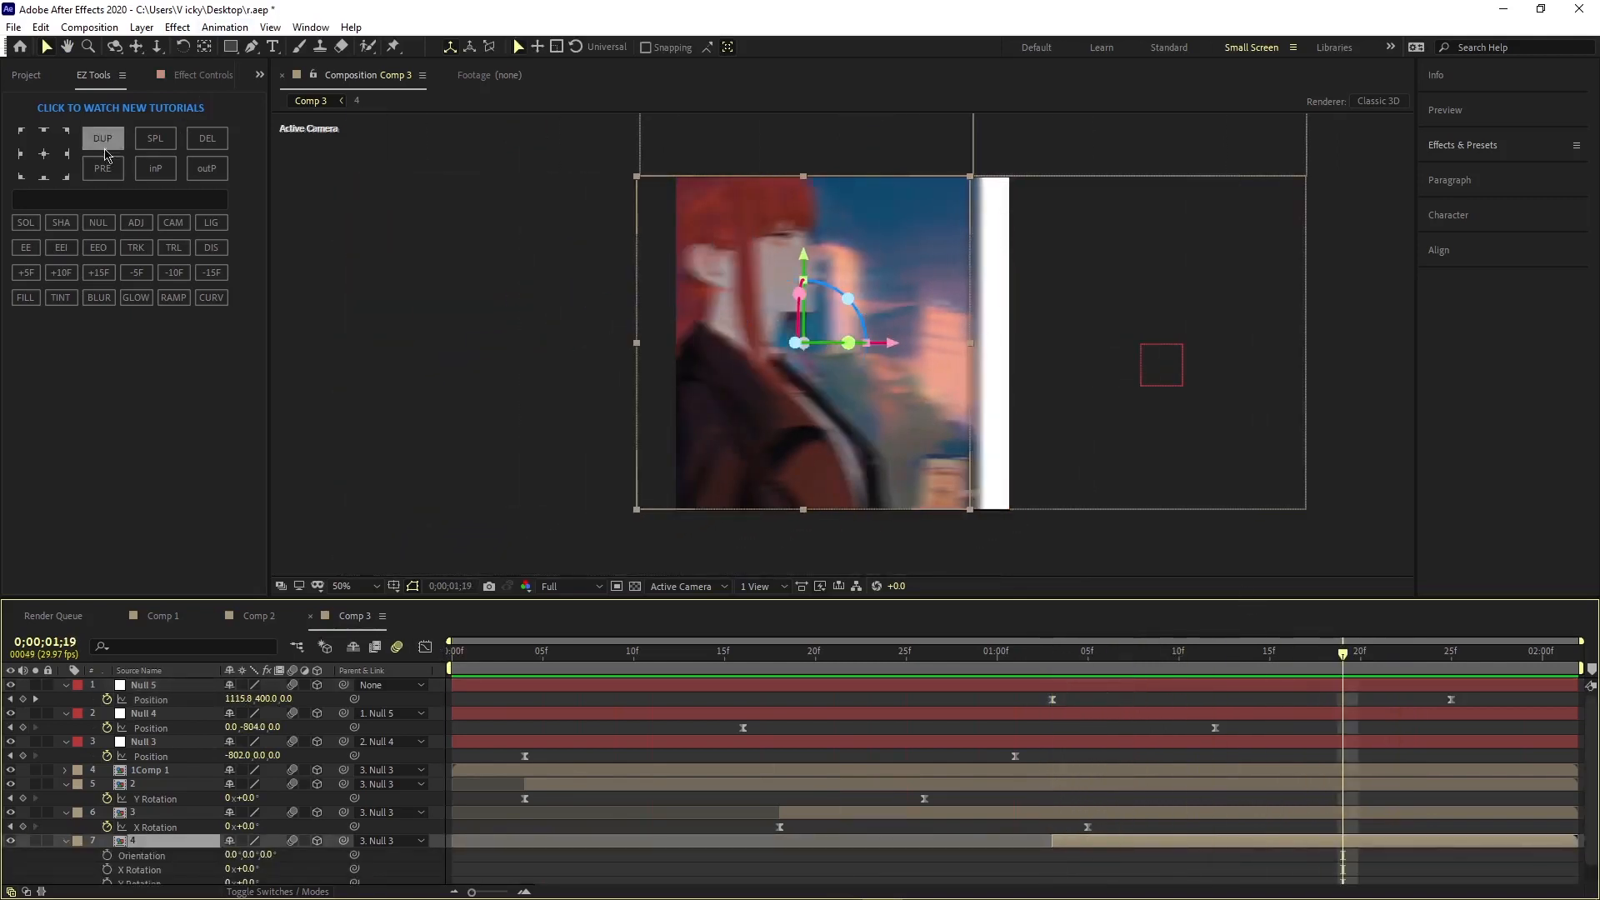
left_click(66, 155)
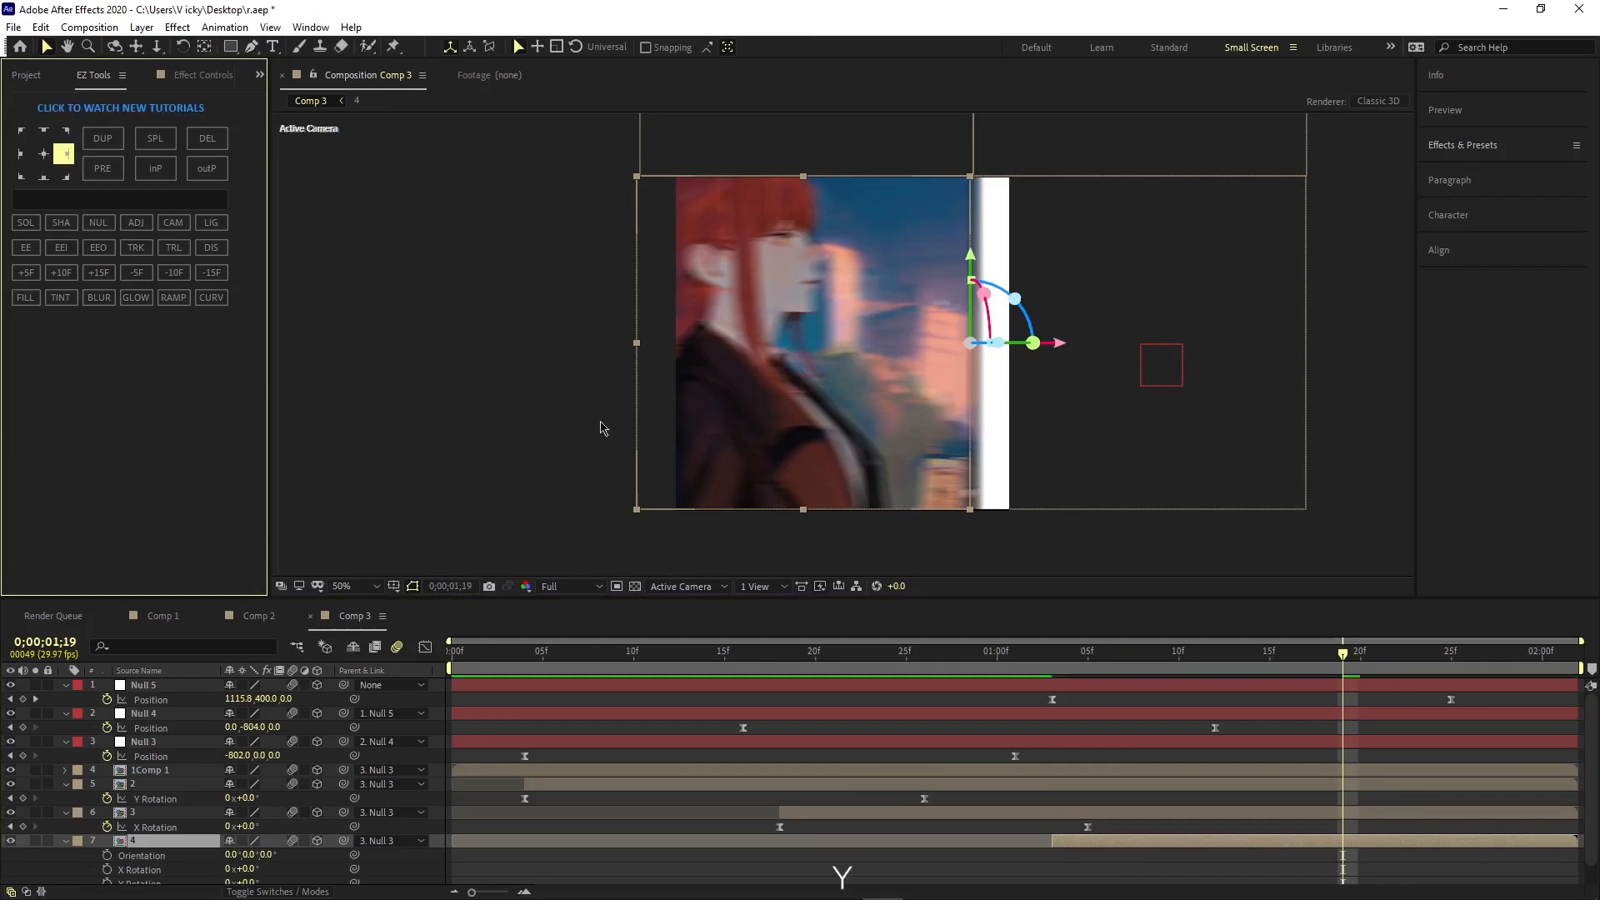
Step: Animate pre-comp 4's Y Rotation from 90° at 0;00;01;03 to 0° at about 0;00;01;26, and preview the turn
left_click_drag(1341, 657, 1050, 742)
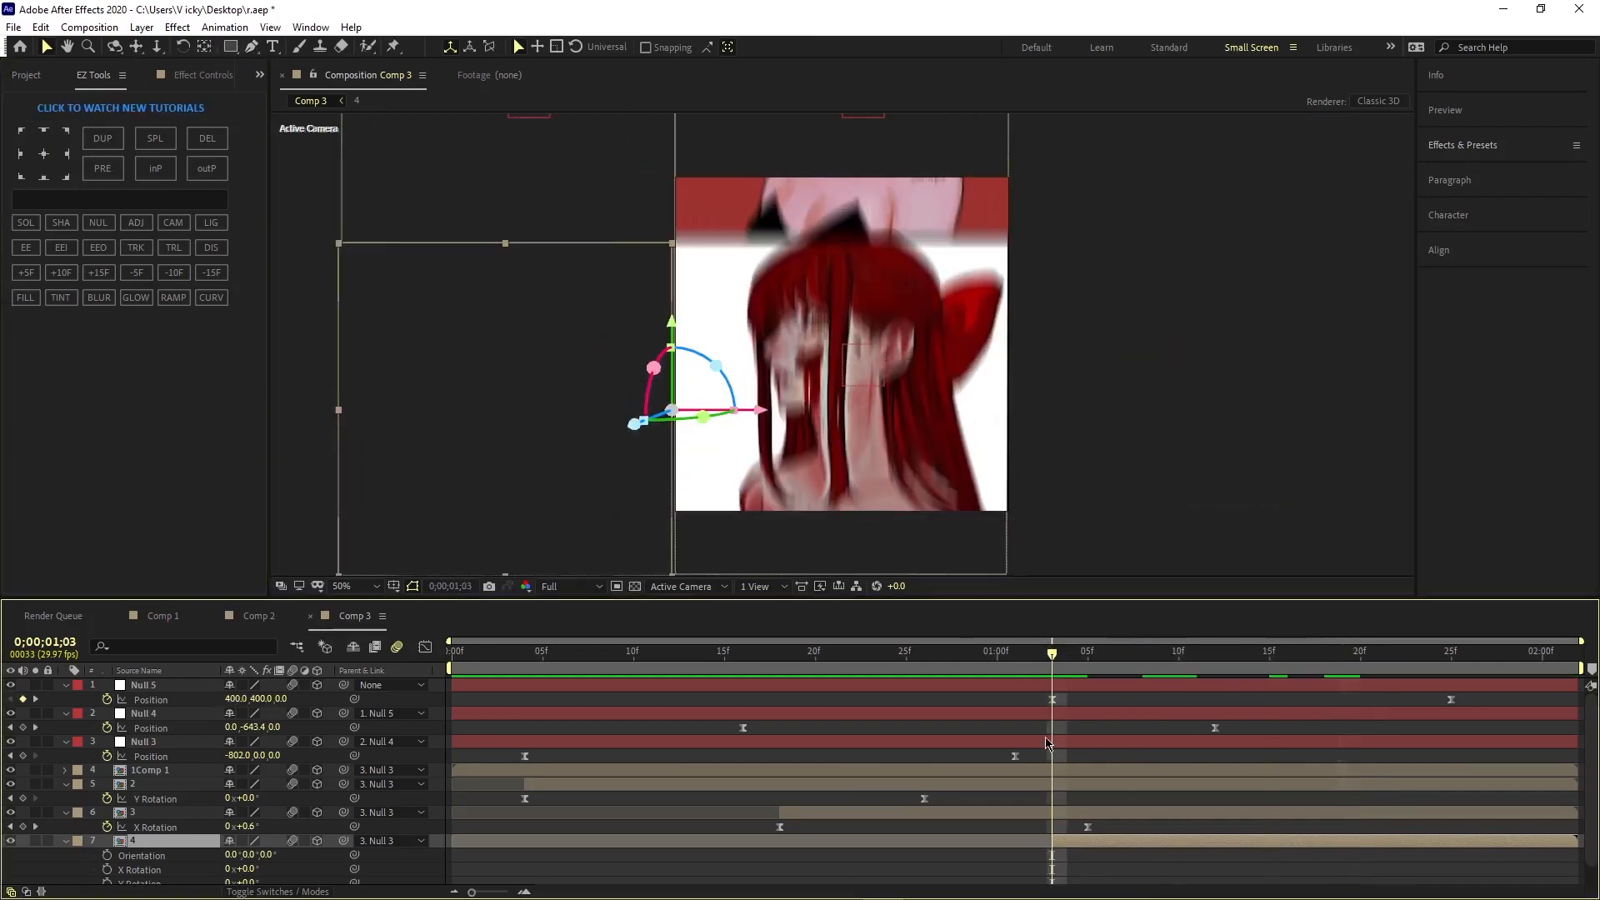
scroll(84, 809, "down", 2)
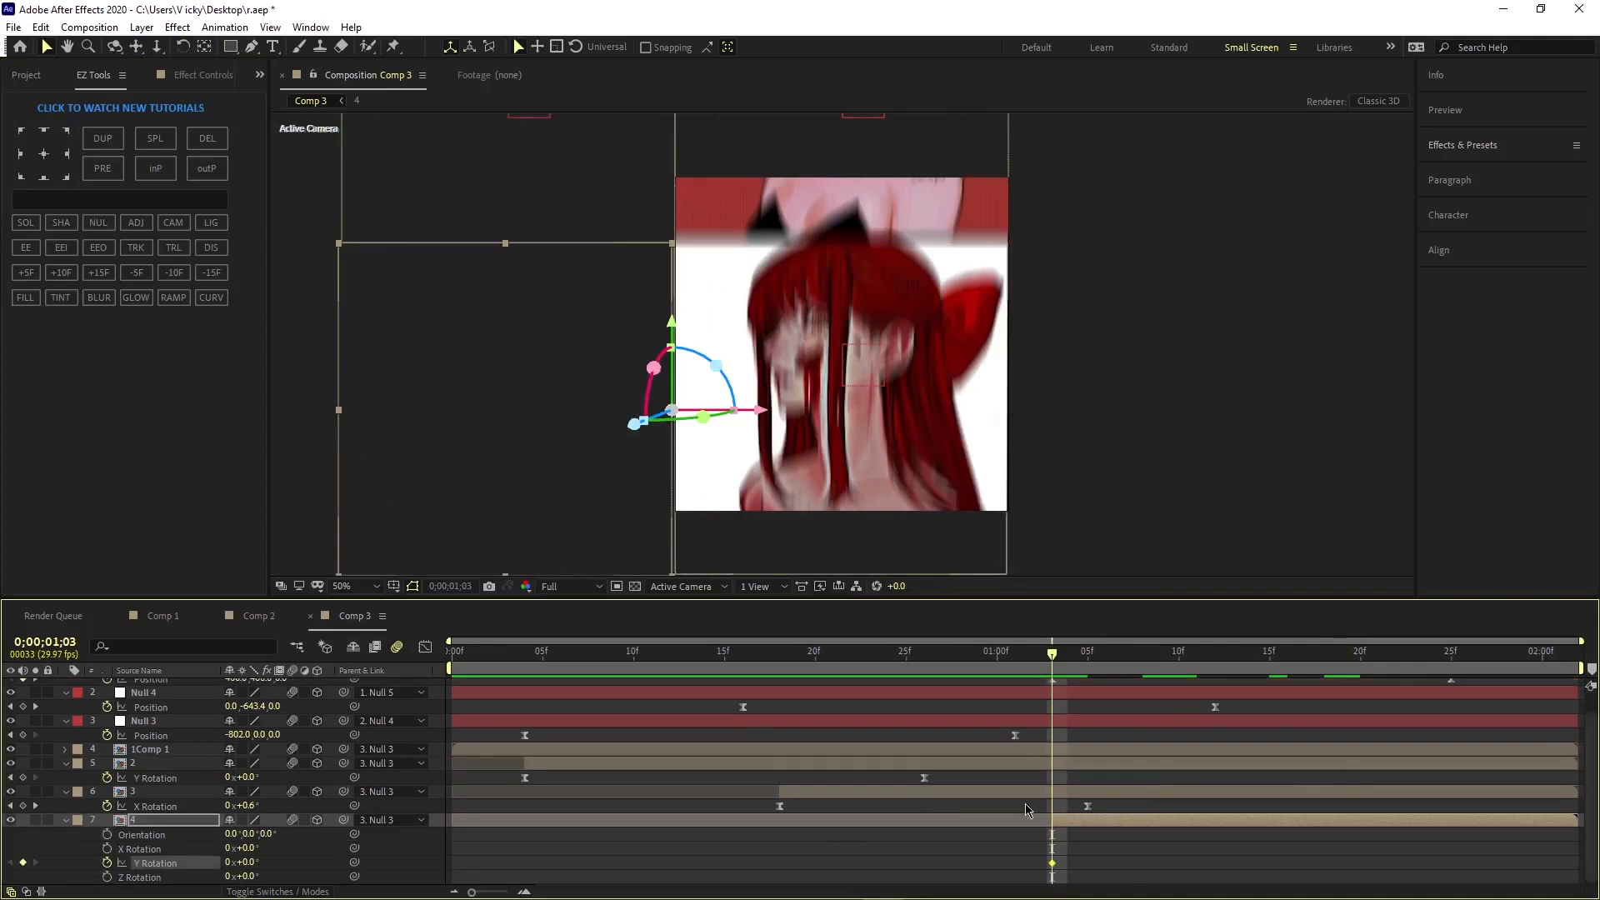
scroll(1433, 693, "up", 1)
scroll(1367, 718, "down", 1)
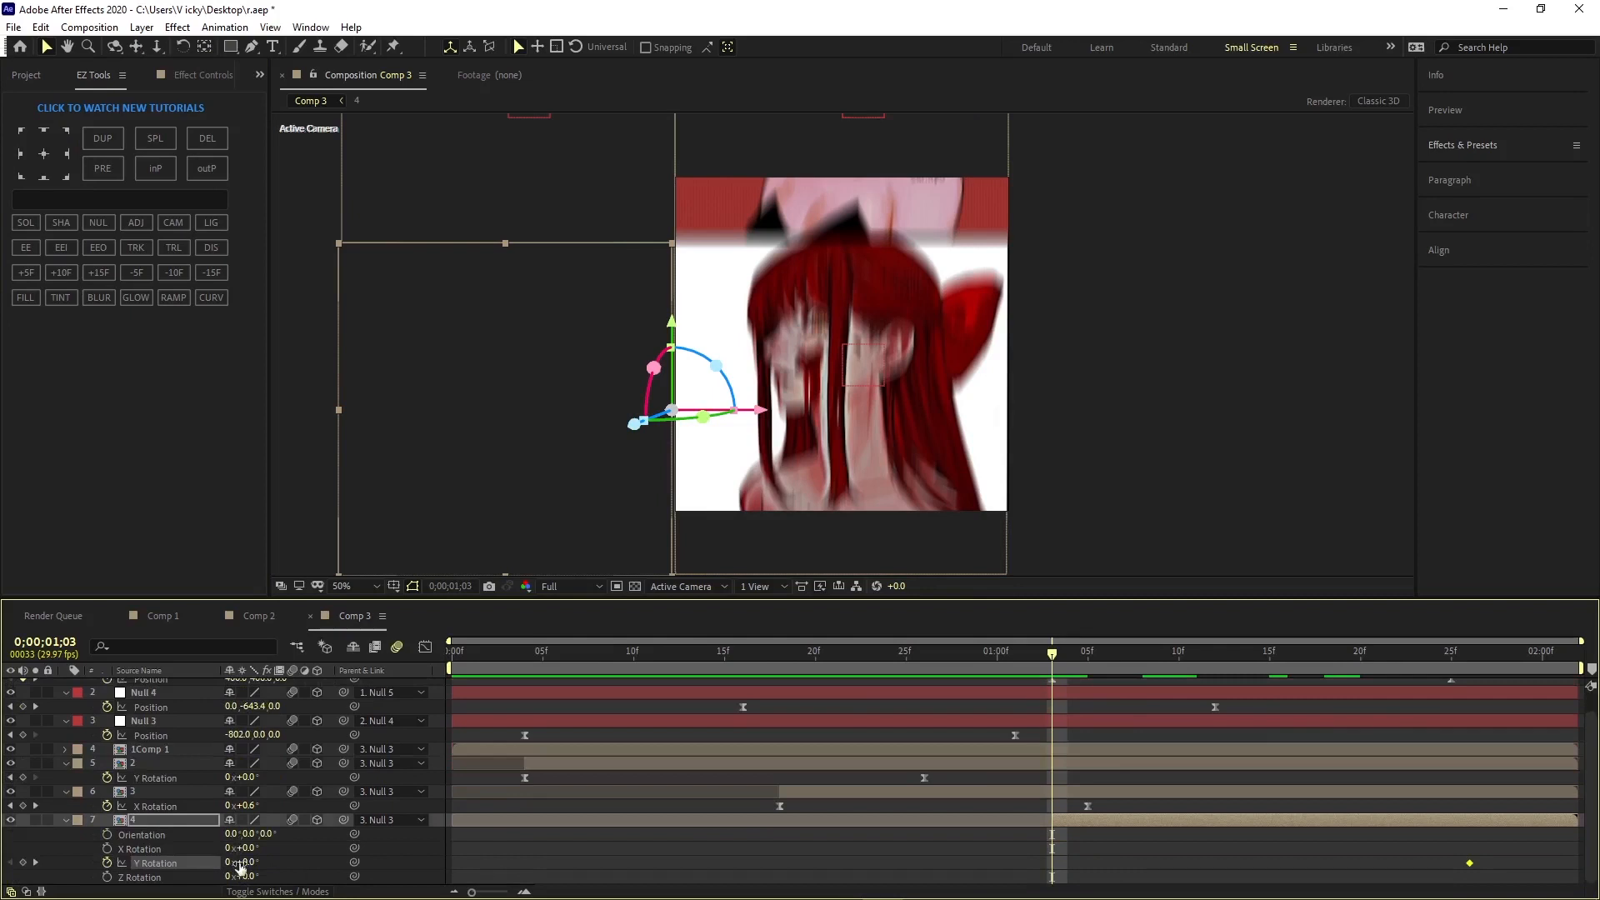
left_click_drag(261, 862, 283, 869)
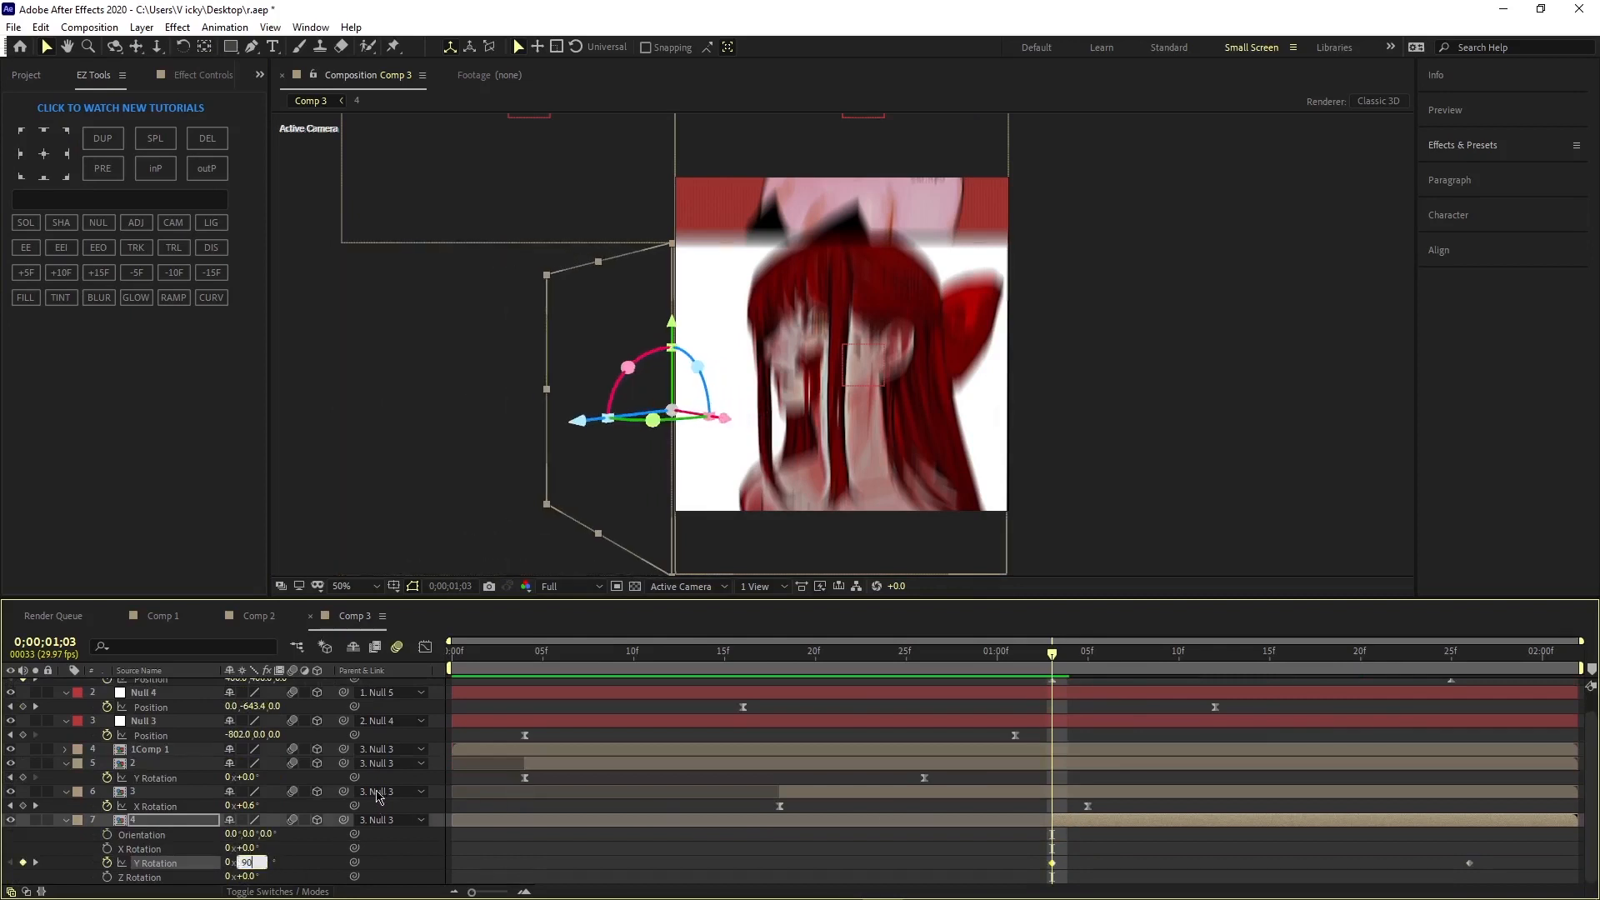
key("Return")
key("space")
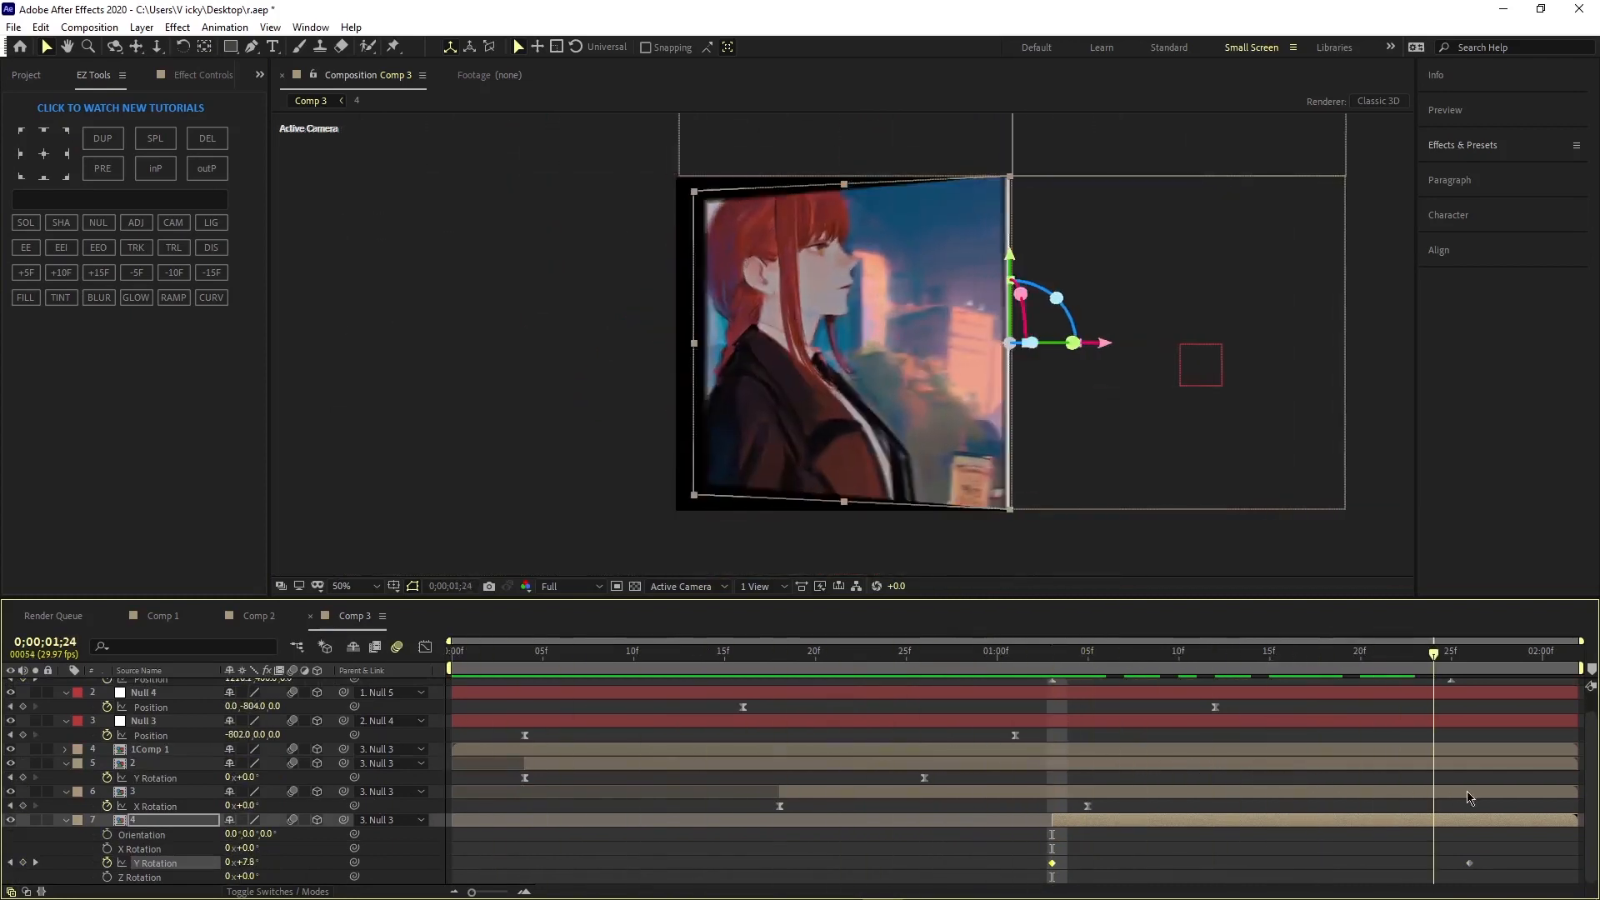
Step: Ease pre-comp 4's Y Rotation keyframes with a steep start that slows gradually towards the last keyframe, previewing the result
left_click_drag(1246, 790, 1061, 798)
left_click_drag(1496, 843, 991, 872)
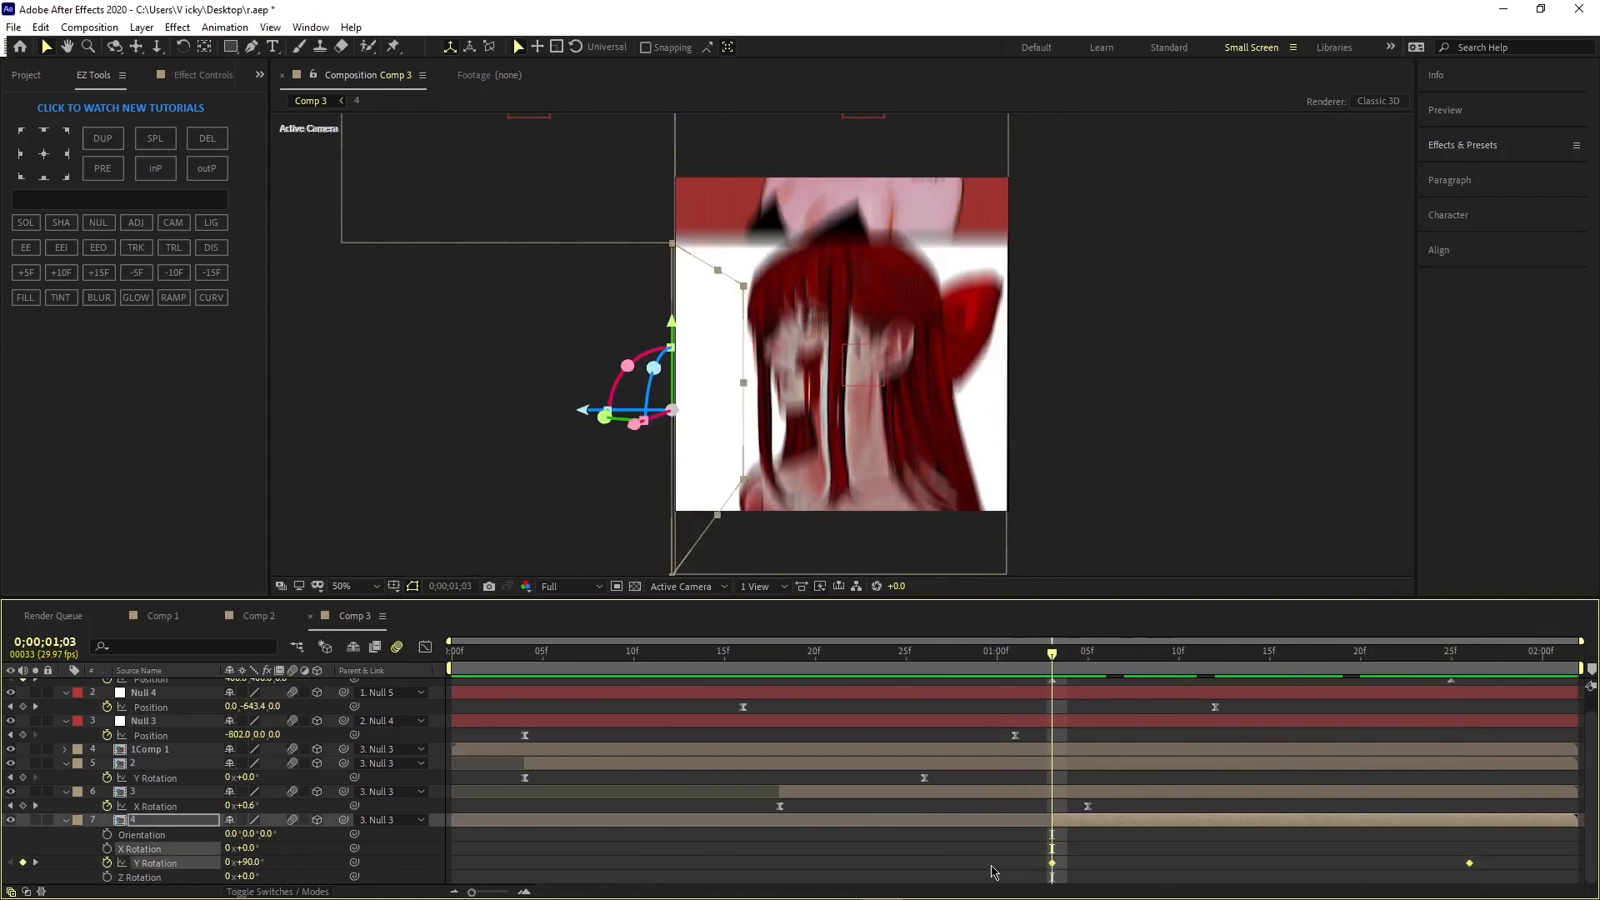
key("space")
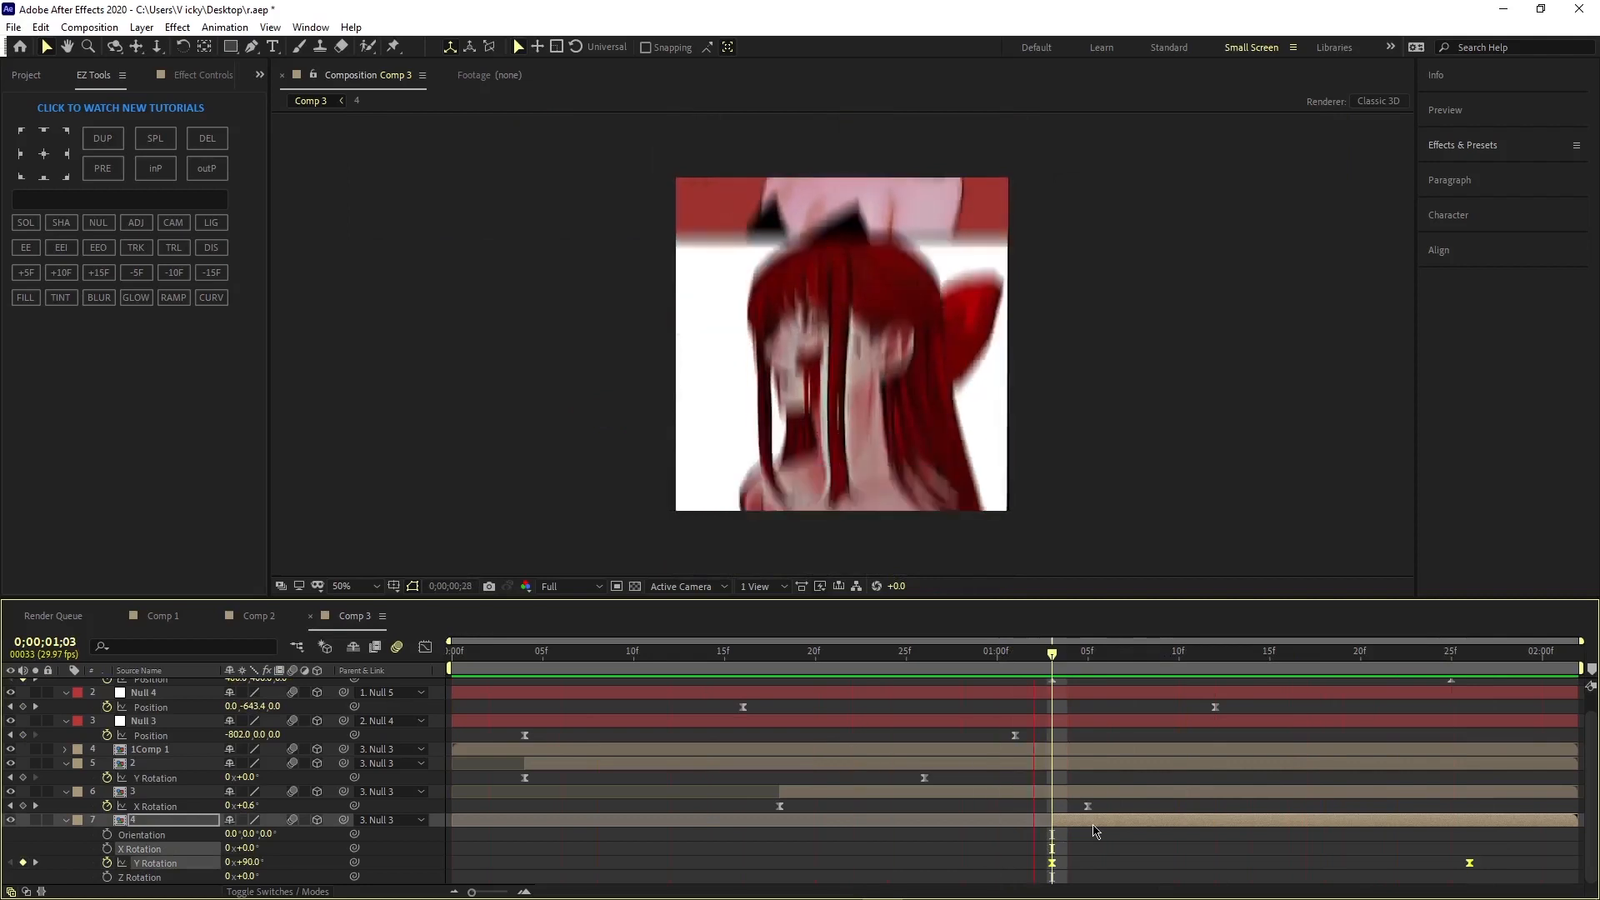
key("space")
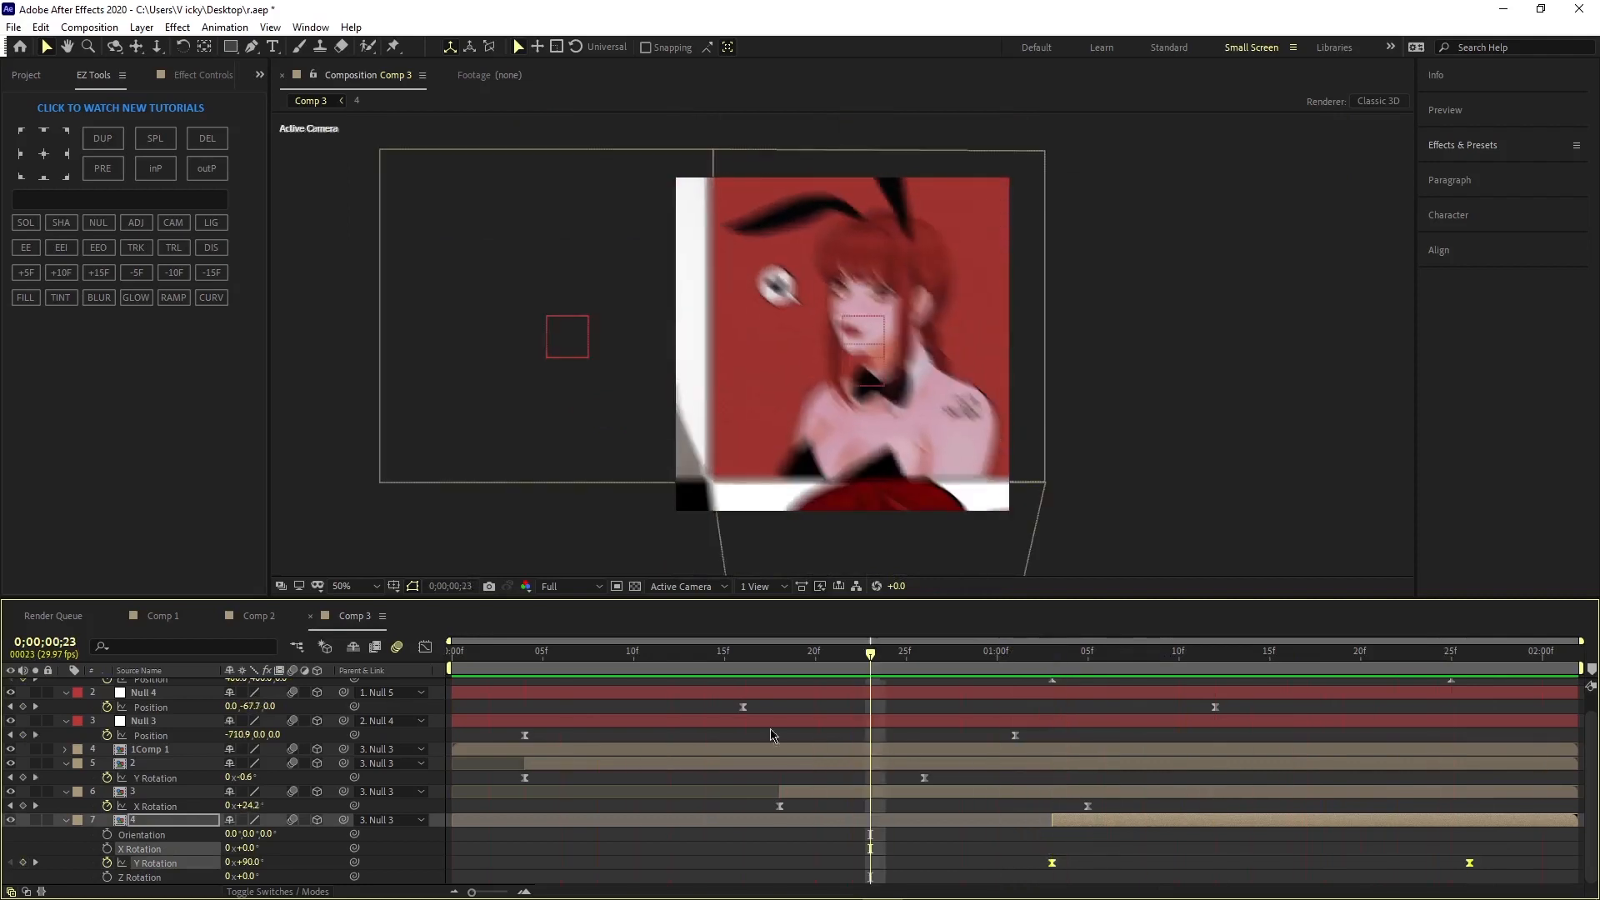
left_click(426, 648)
right_click(1106, 753)
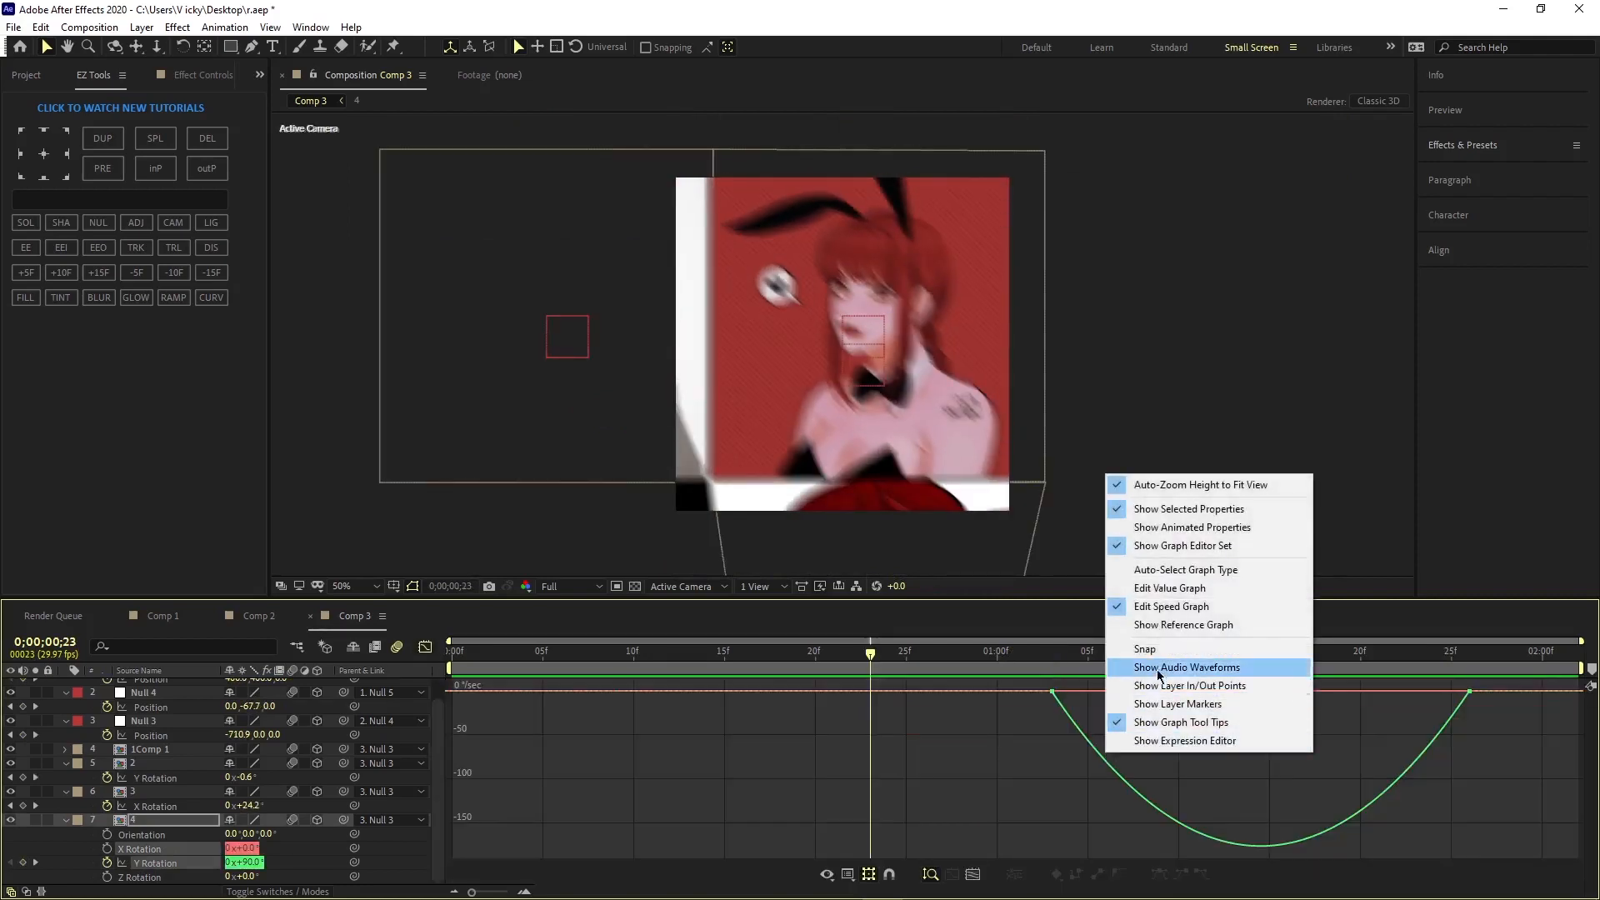
left_click(1052, 693)
left_click_drag(1121, 691, 1064, 703)
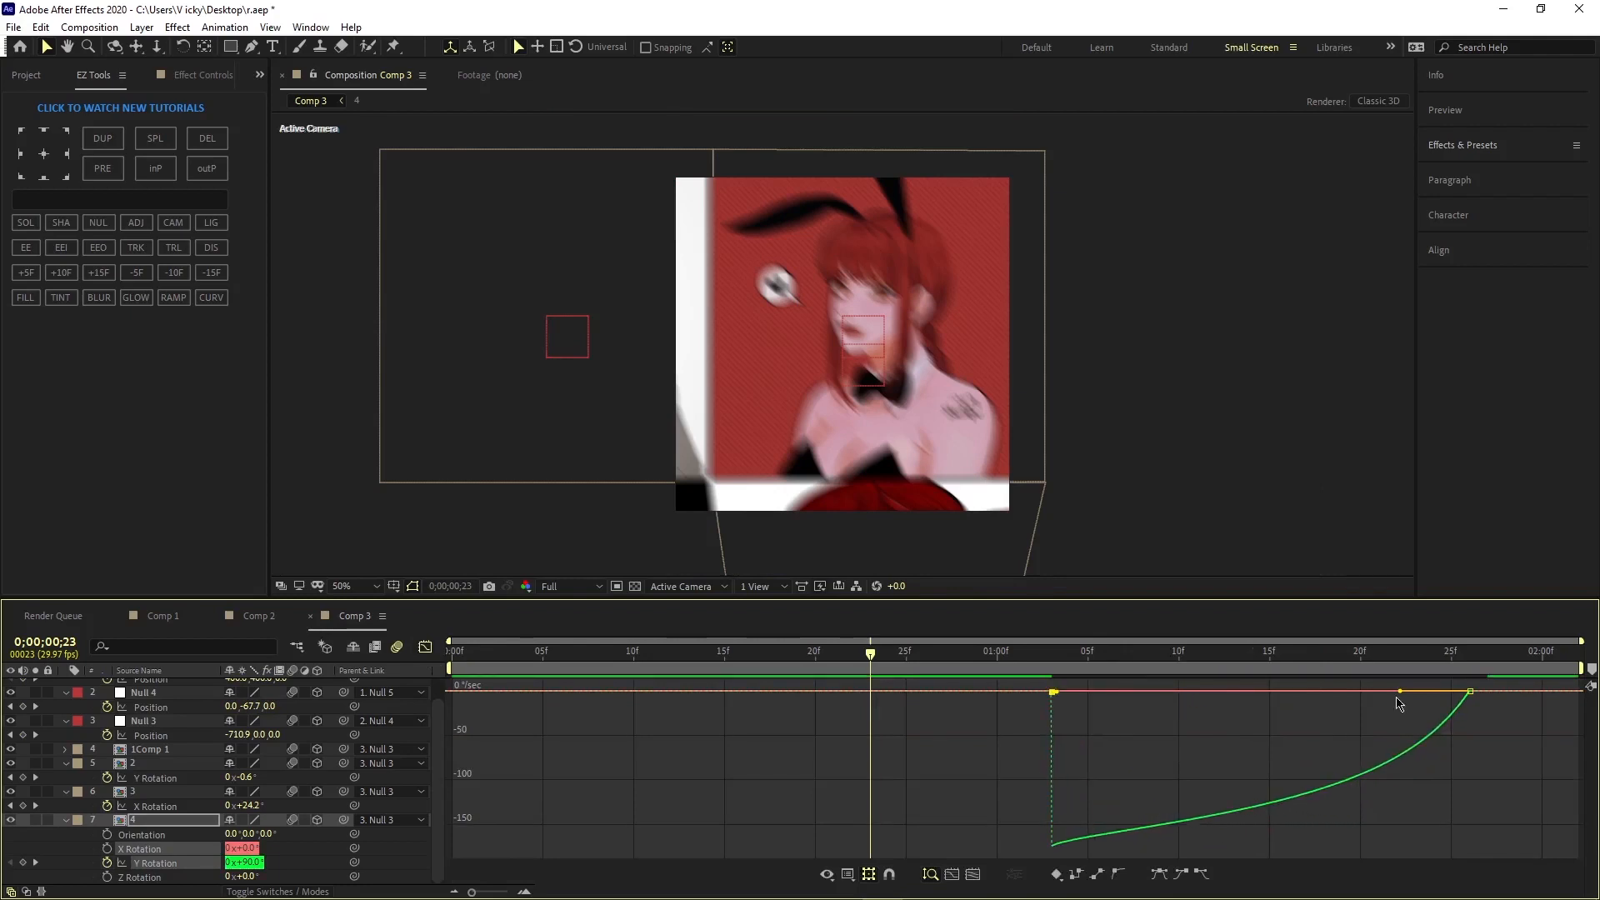
left_click_drag(1399, 692, 1260, 693)
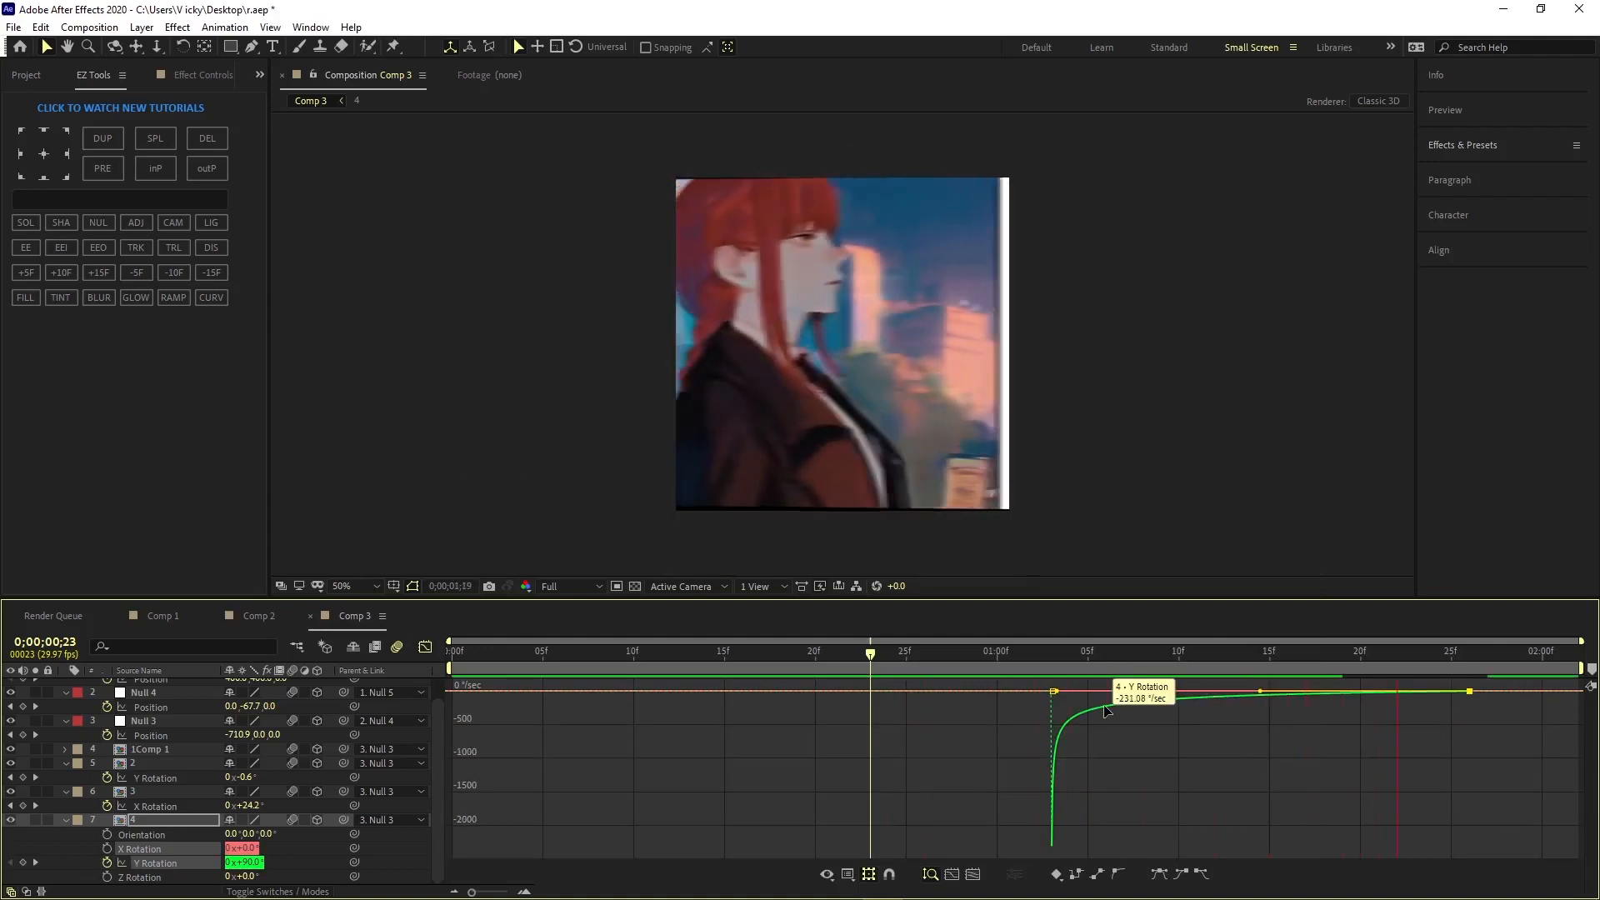
left_click(426, 647)
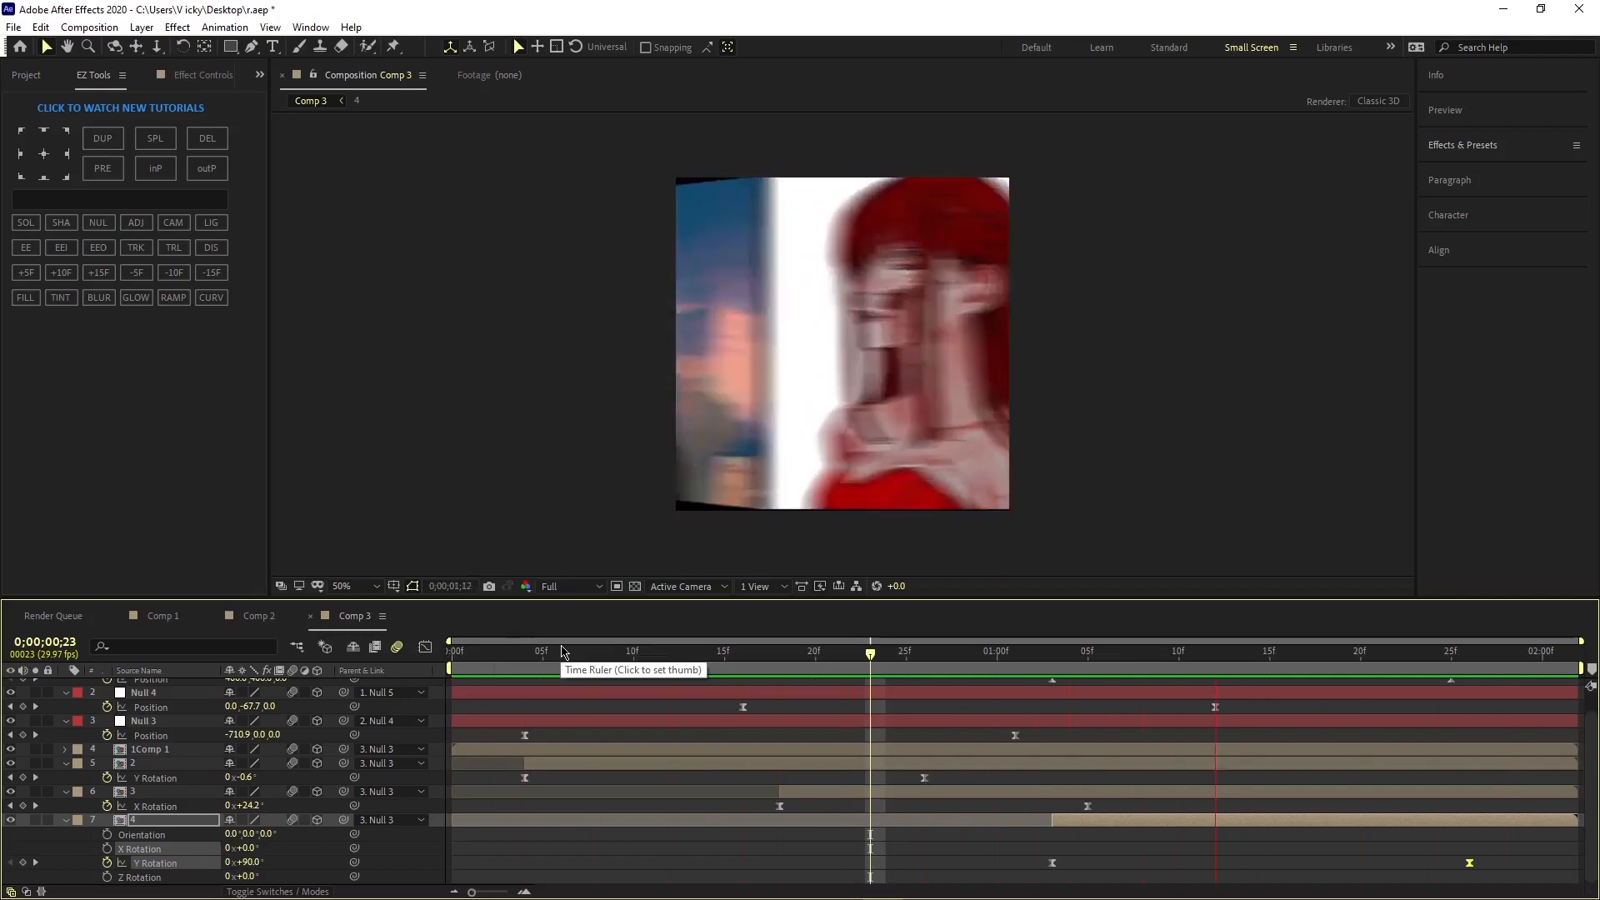
Step: Collapse the animated properties of all the pre-comps and nulls in the timeline
key("u")
left_click(984, 813)
key("u")
left_click(999, 785)
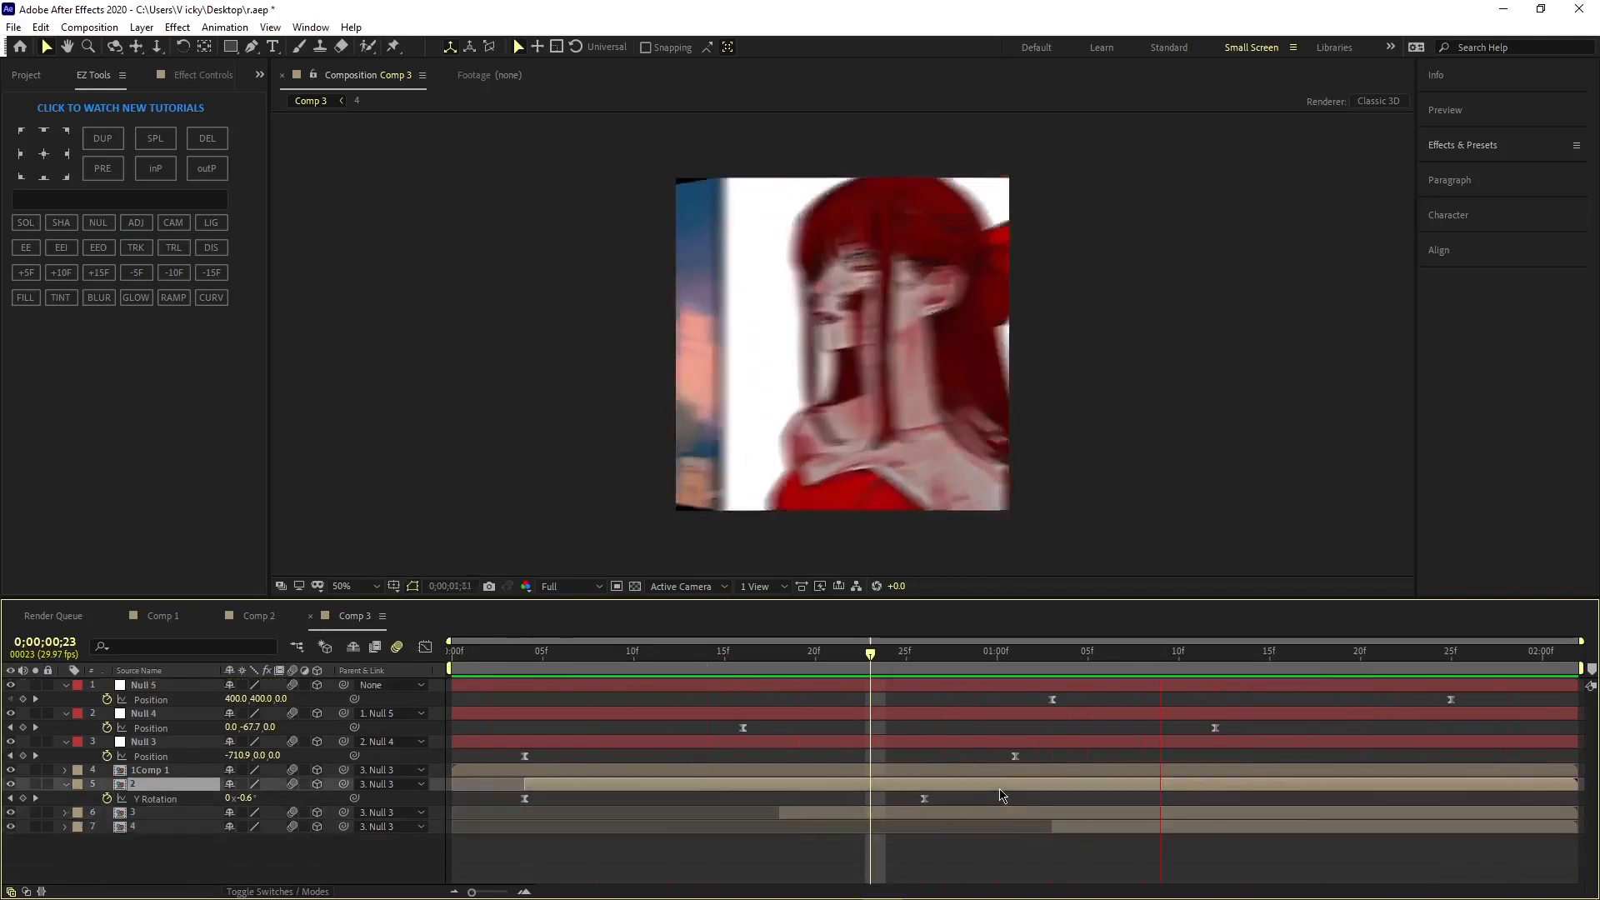
key("u")
left_click(993, 771)
left_click(965, 744)
key("u")
left_click(964, 727)
left_click(963, 718)
key("u")
left_click(953, 688)
key("u")
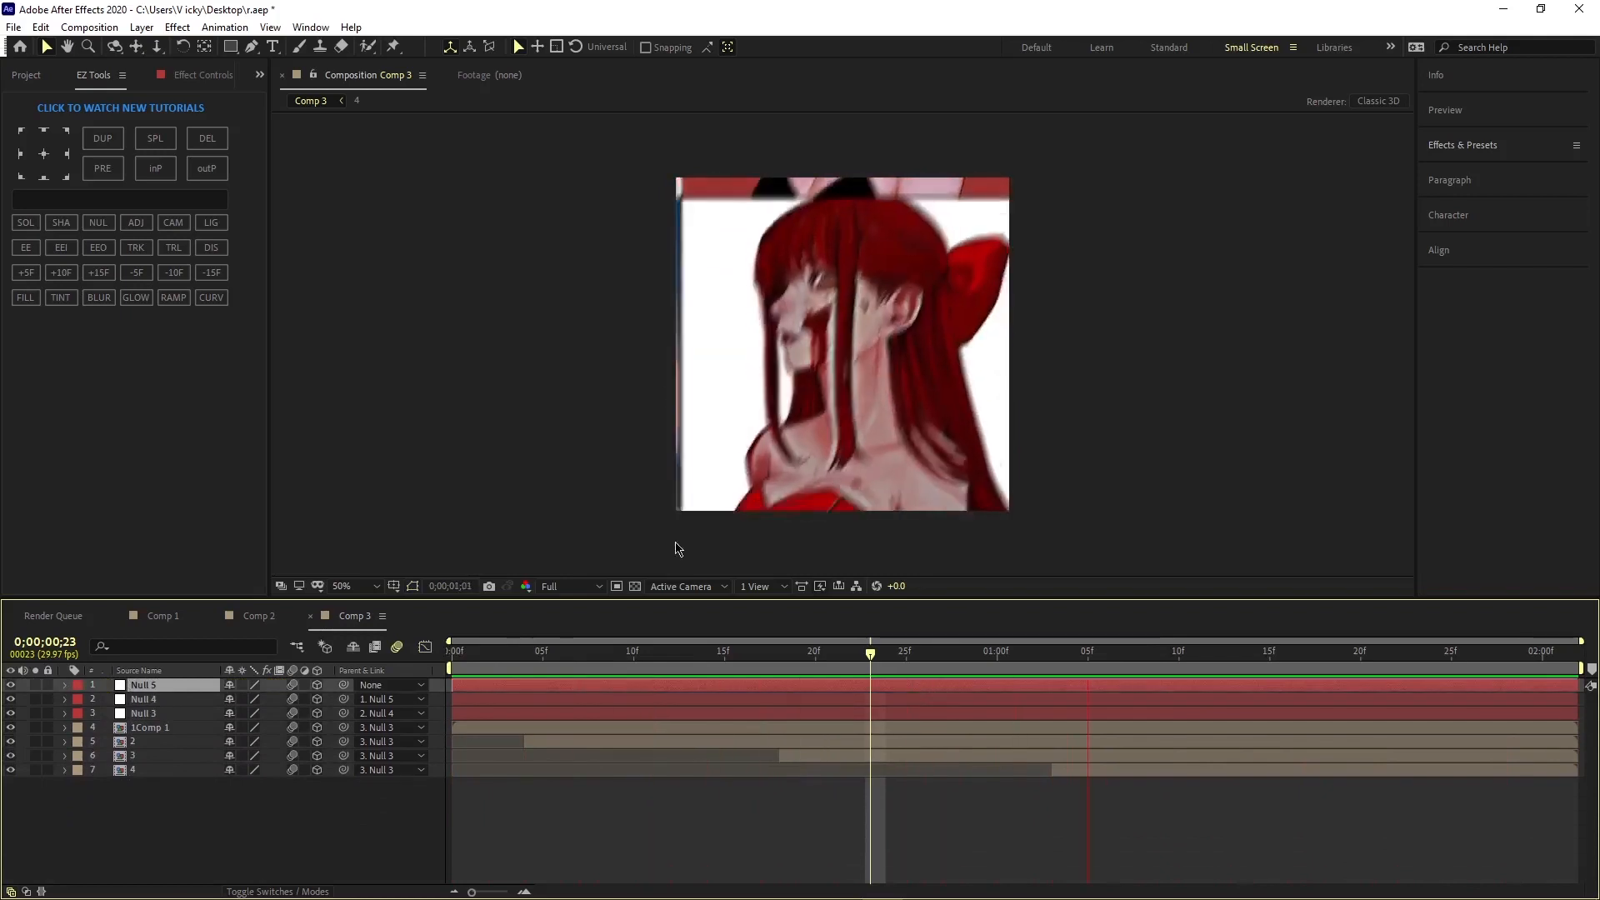
Step: Add a fourth null to Comp 3 and make it the parent of Null 5
left_click_drag(872, 654, 324, 814)
left_click(329, 820)
right_click(328, 825)
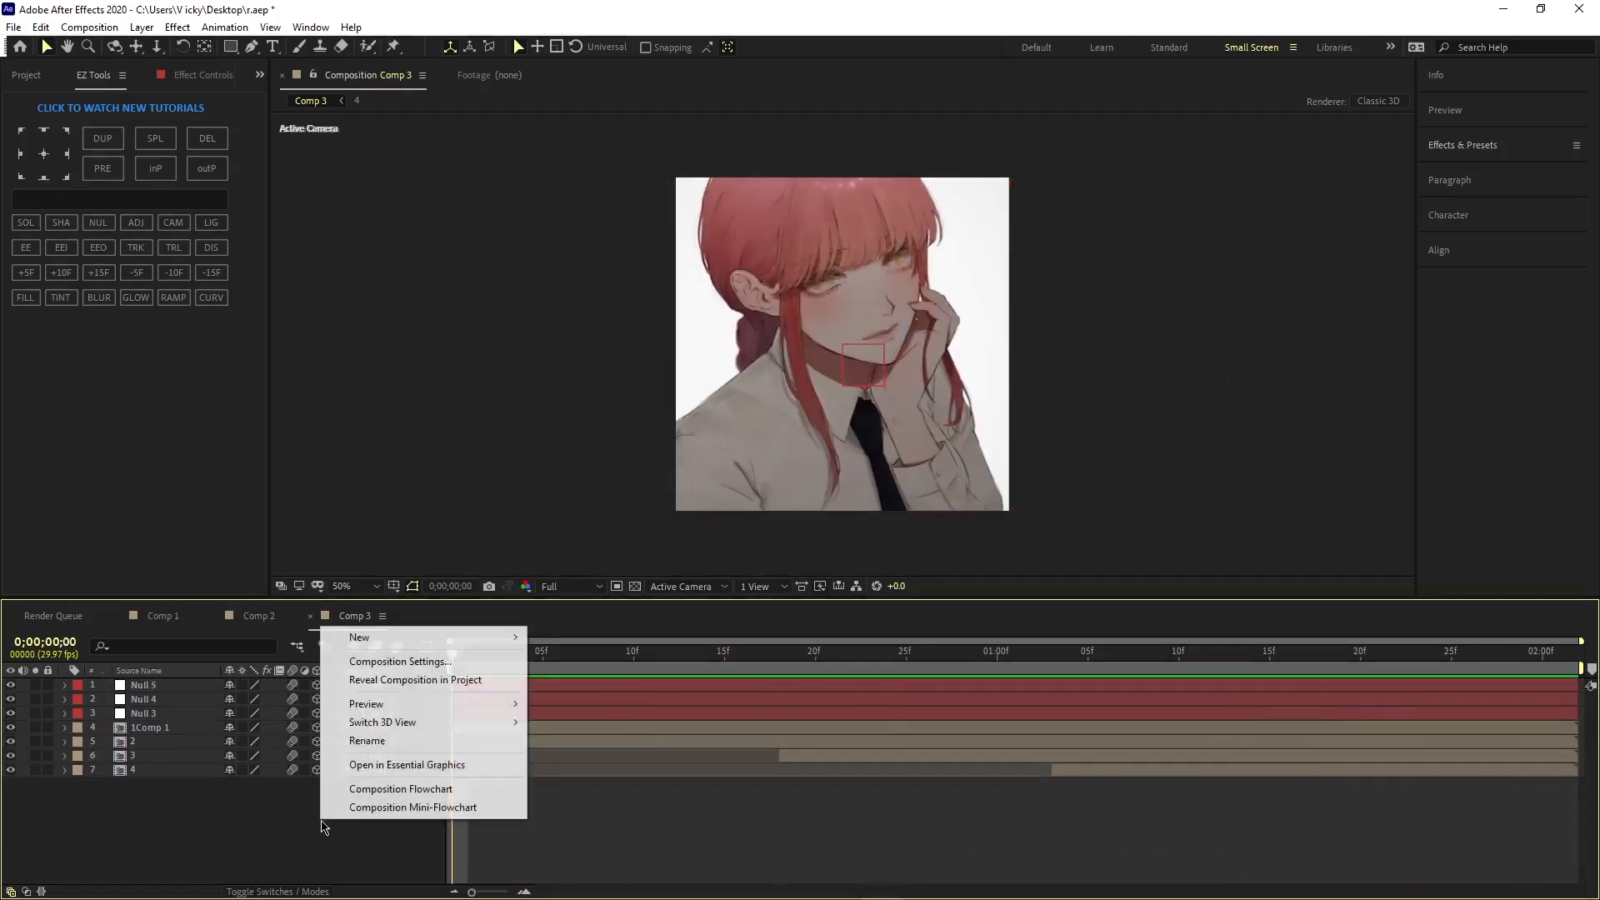
mouse_move(409, 638)
left_click(573, 735)
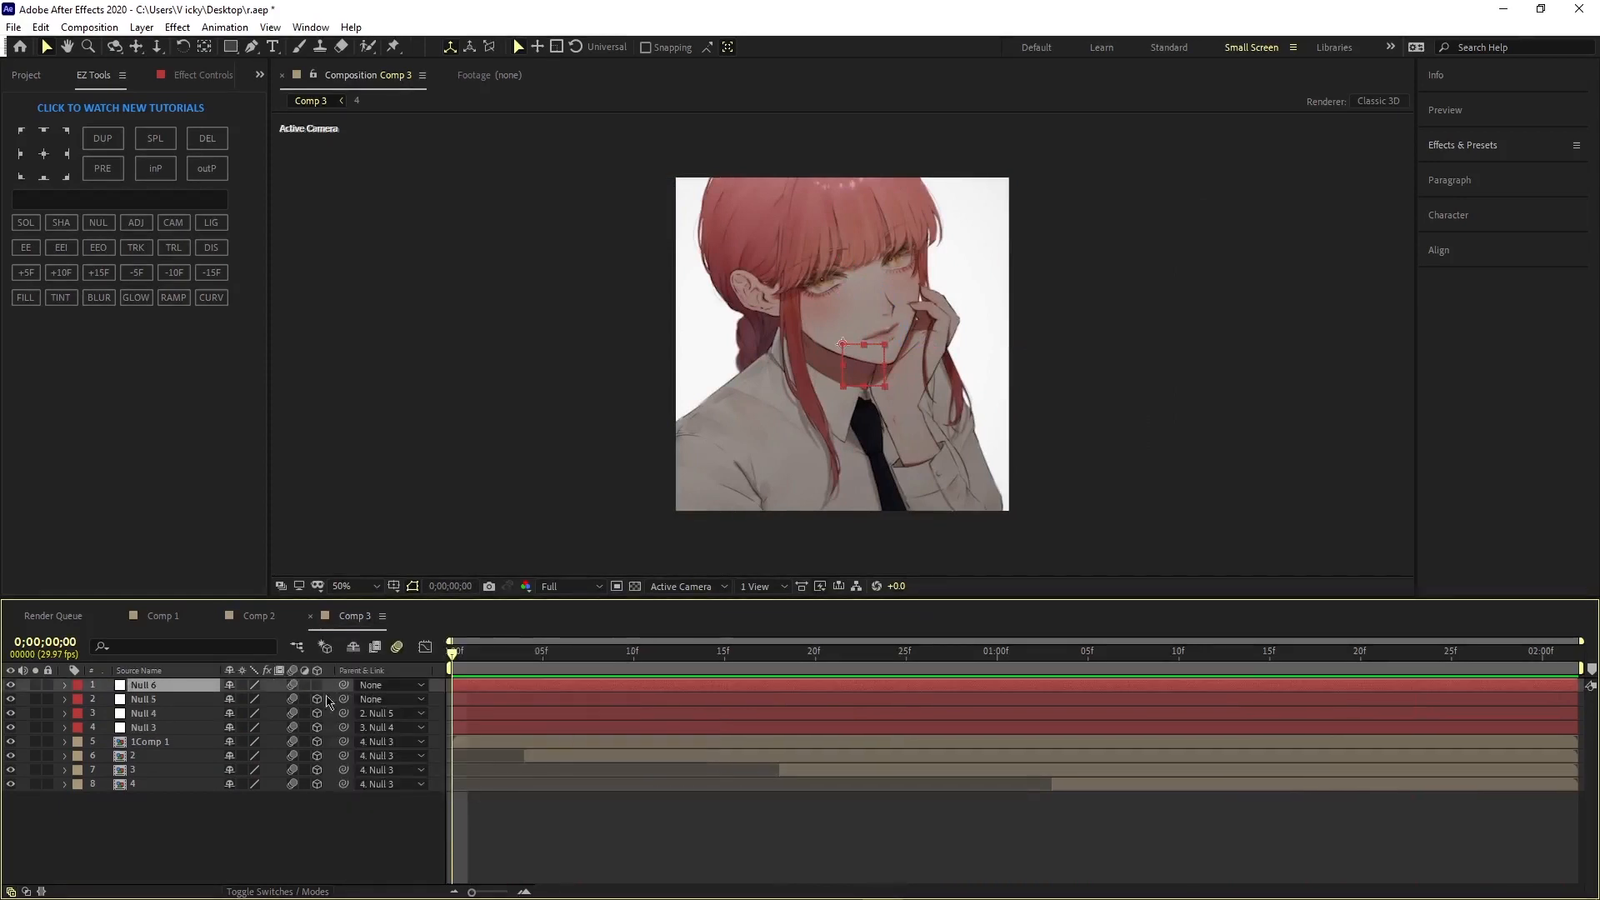
left_click_drag(163, 702, 160, 687)
left_click(169, 702)
left_click(164, 684)
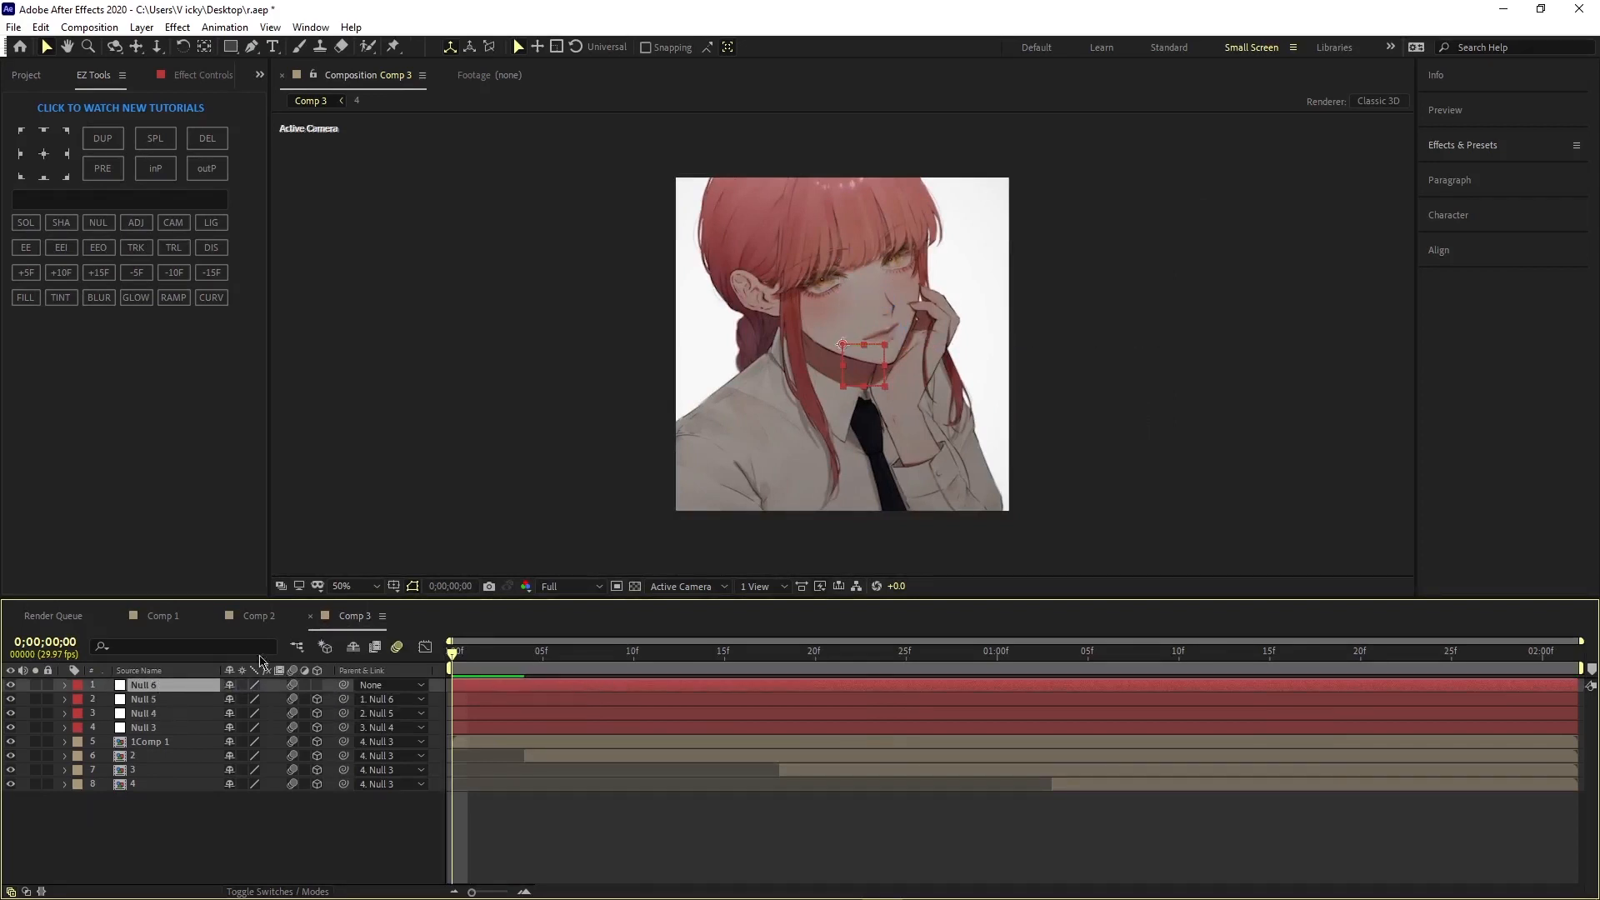
Step: Animate Null 6's Scale from 236% at 0;00;00;00 to 73% at about 0;00;00;13, previewing the smaller size
key("s")
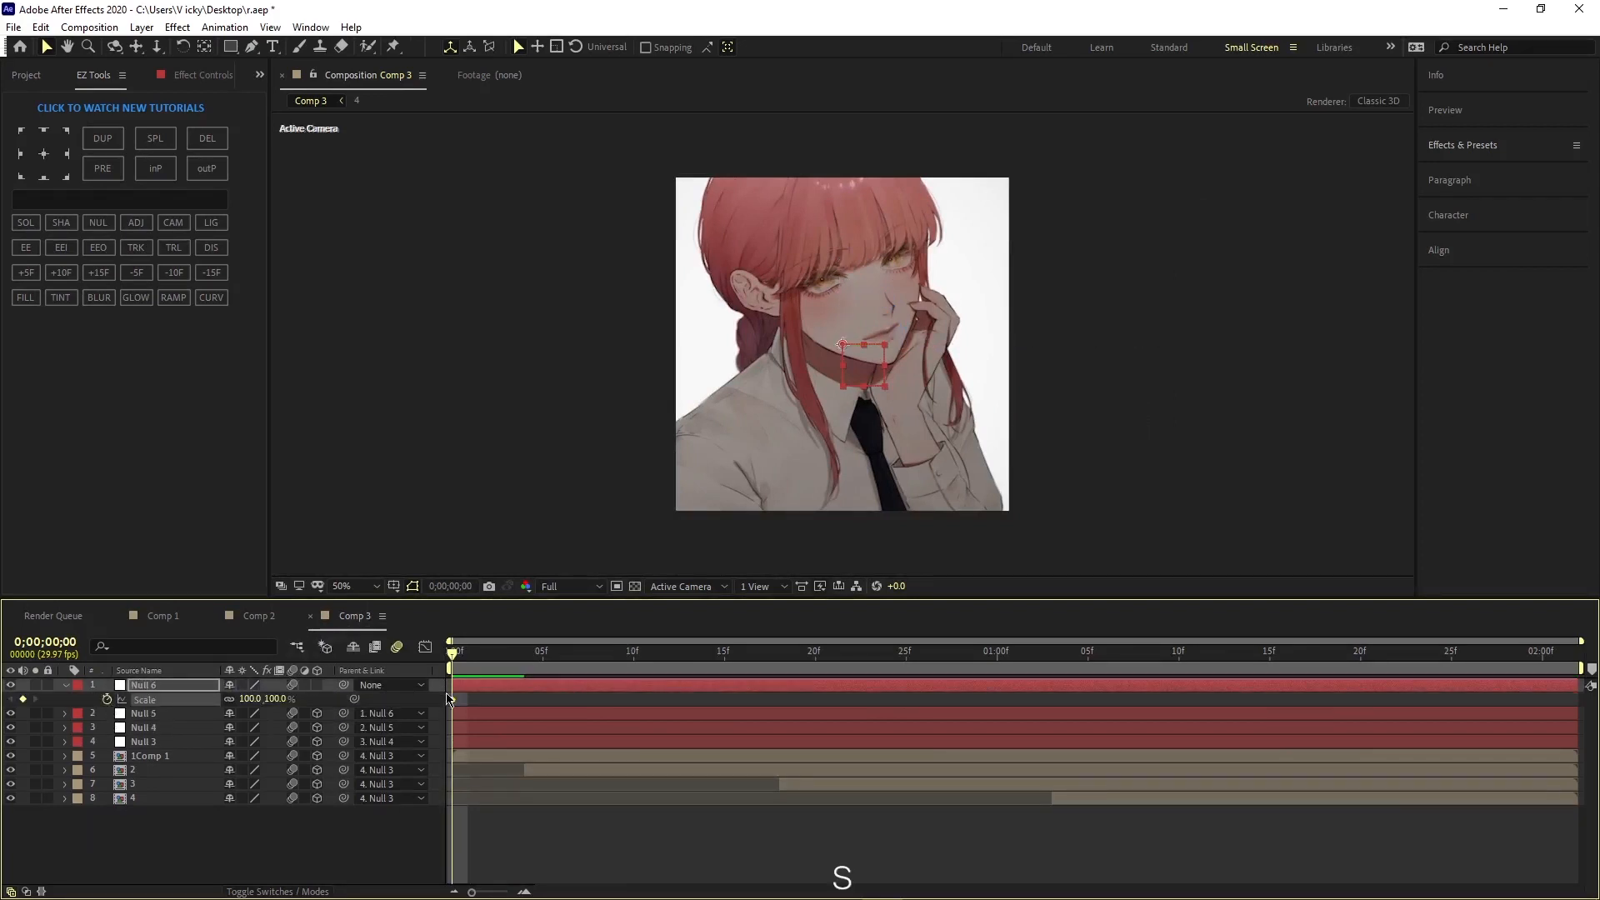
left_click_drag(250, 698, 244, 698)
key("space")
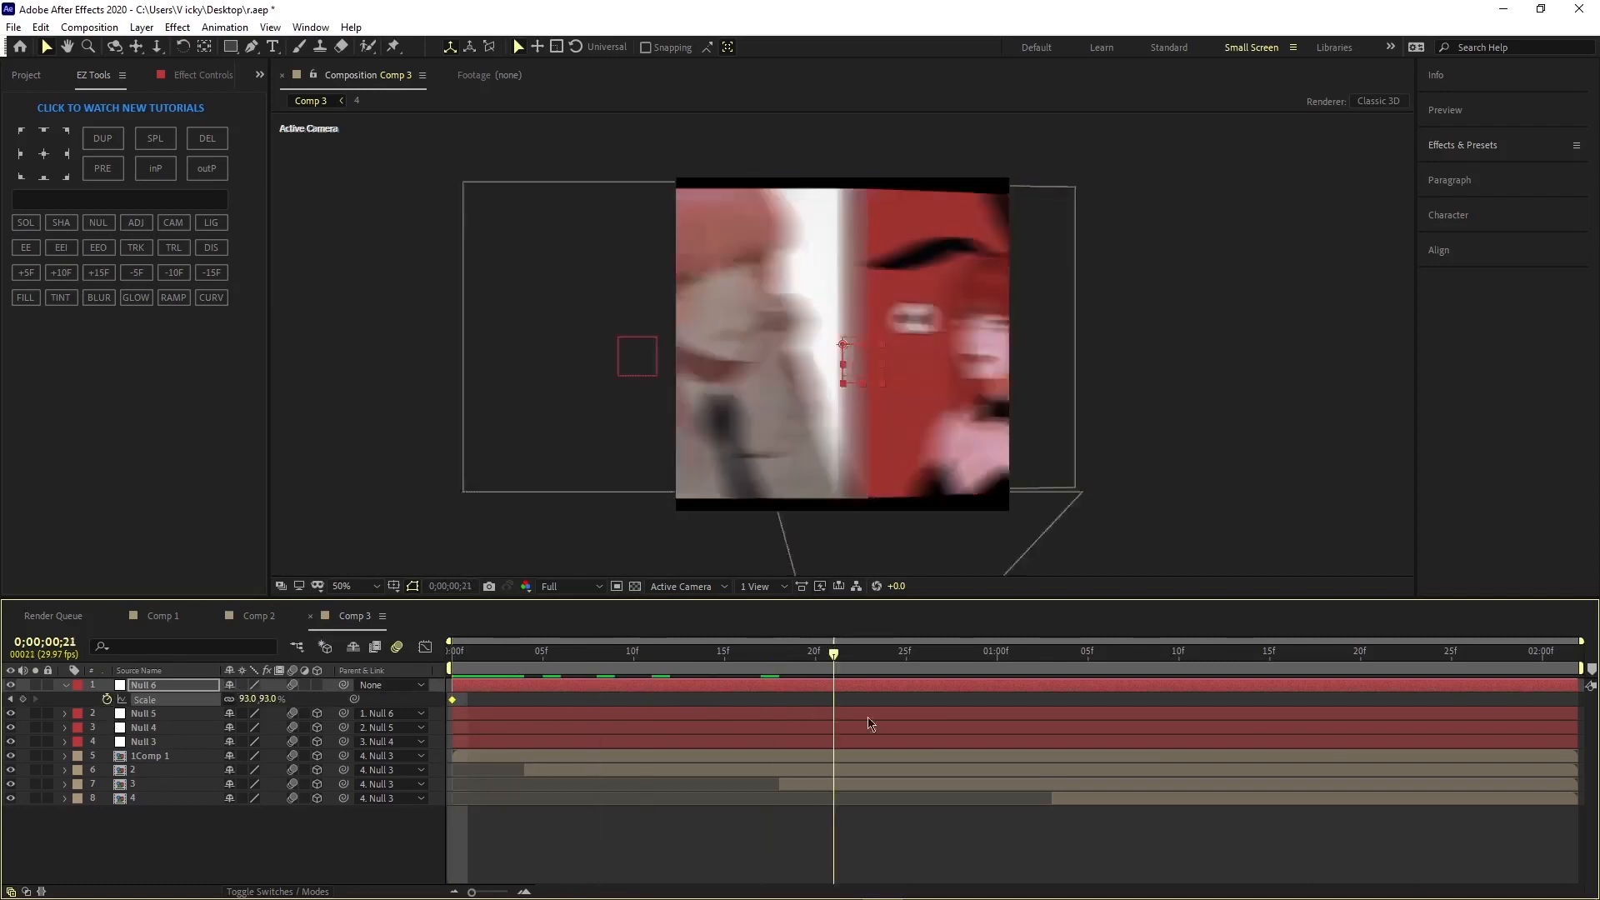
key("space")
left_click_drag(250, 698, 234, 698)
left_click_drag(491, 659, 1327, 702)
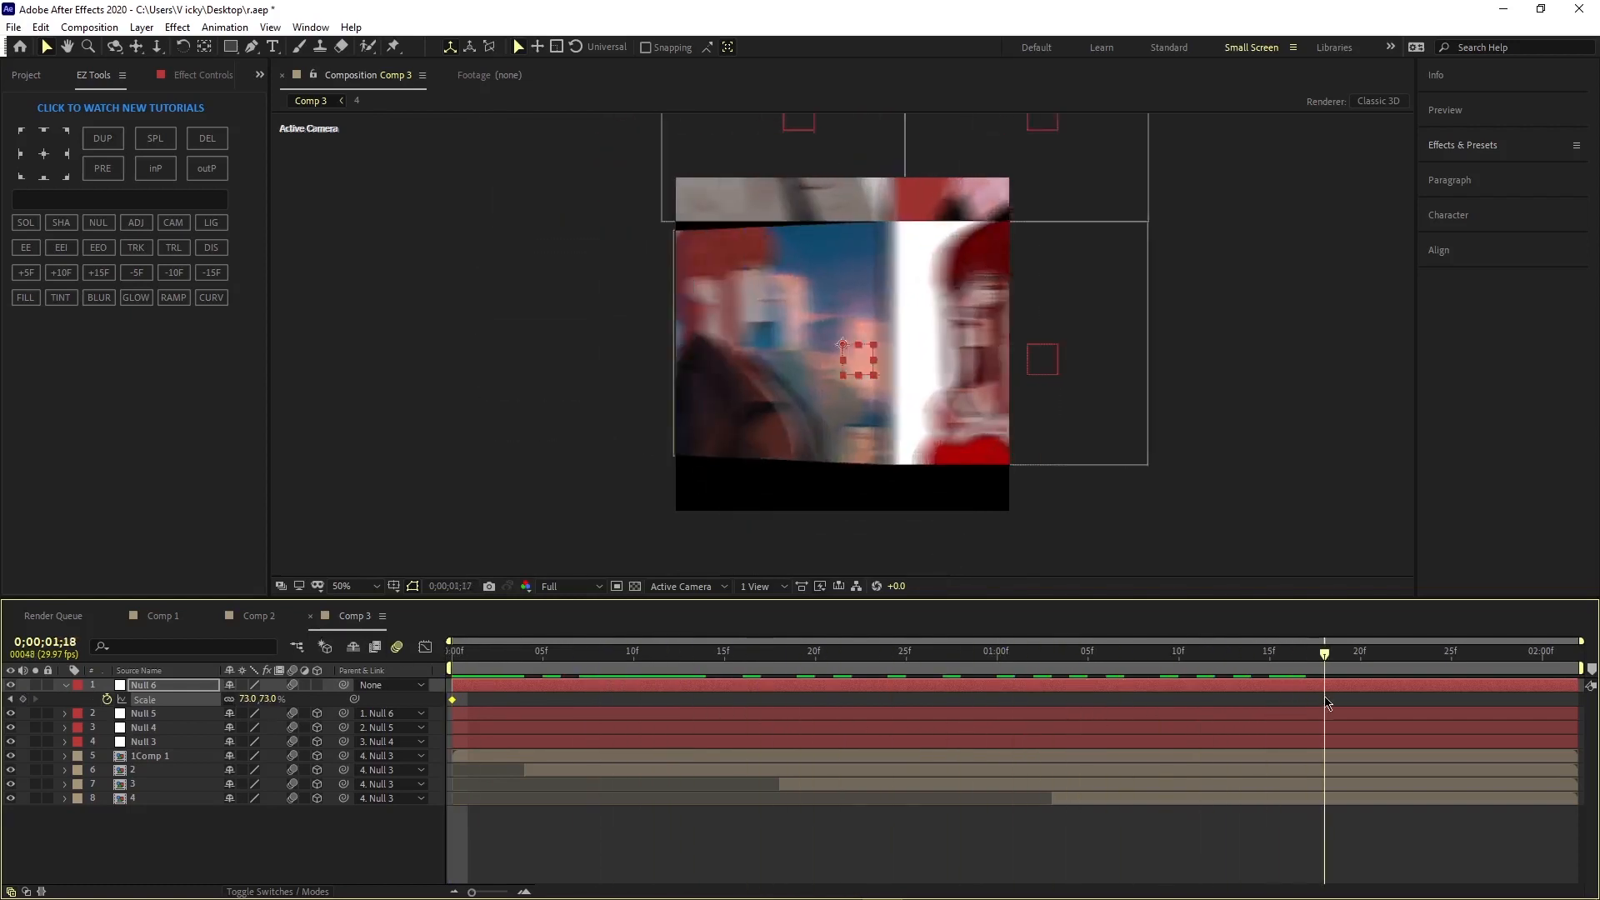
key("space")
key("space")
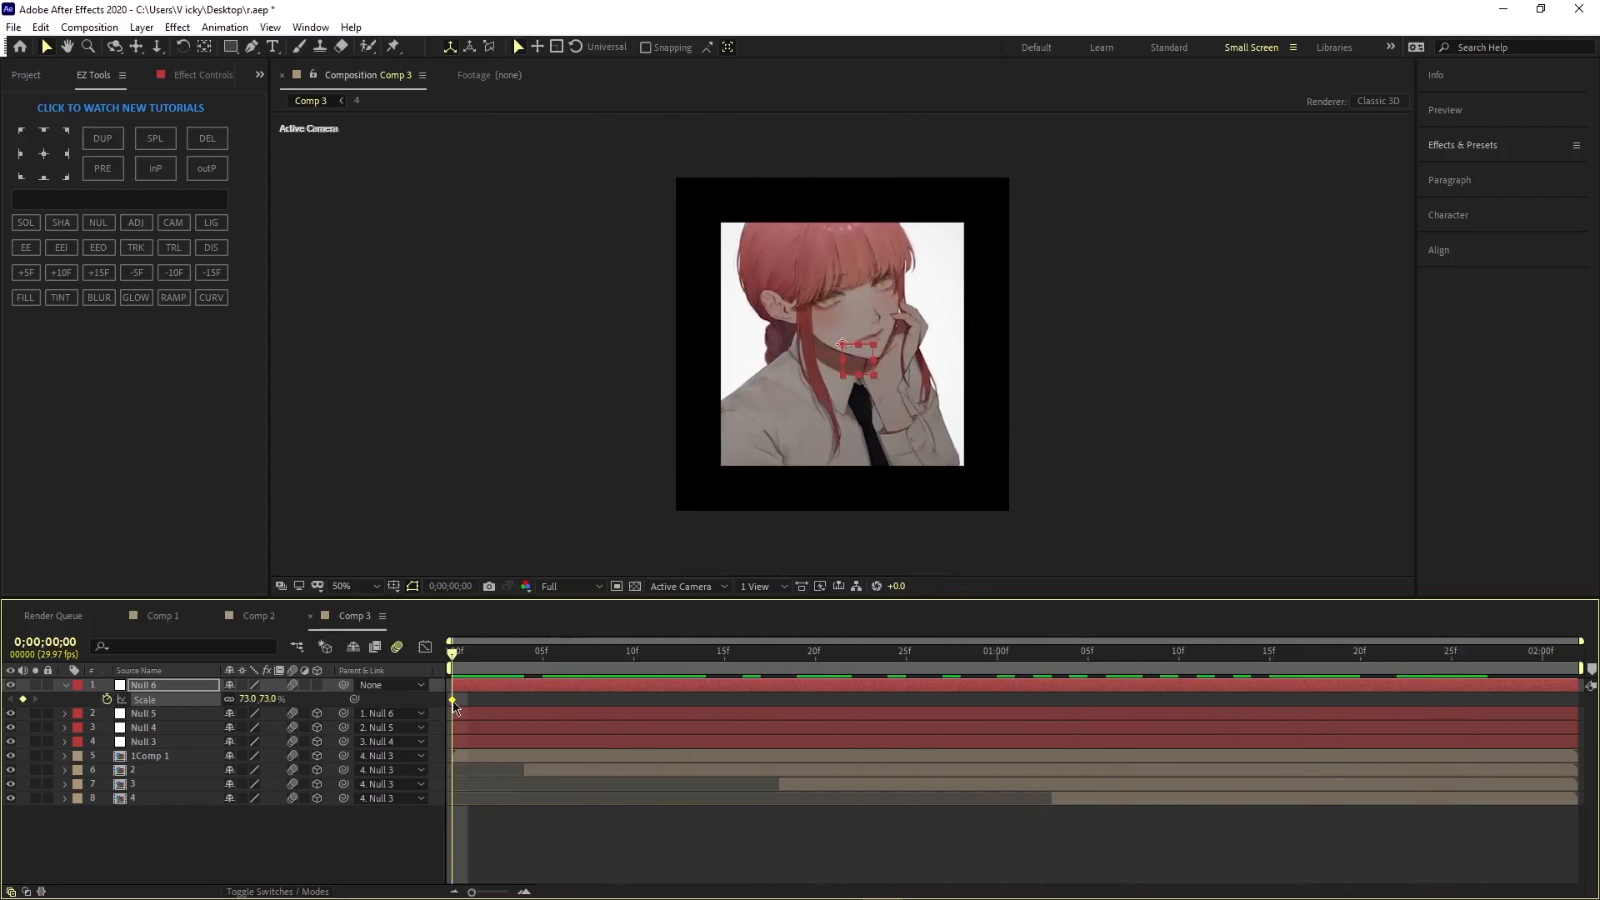
left_click_drag(250, 698, 660, 702)
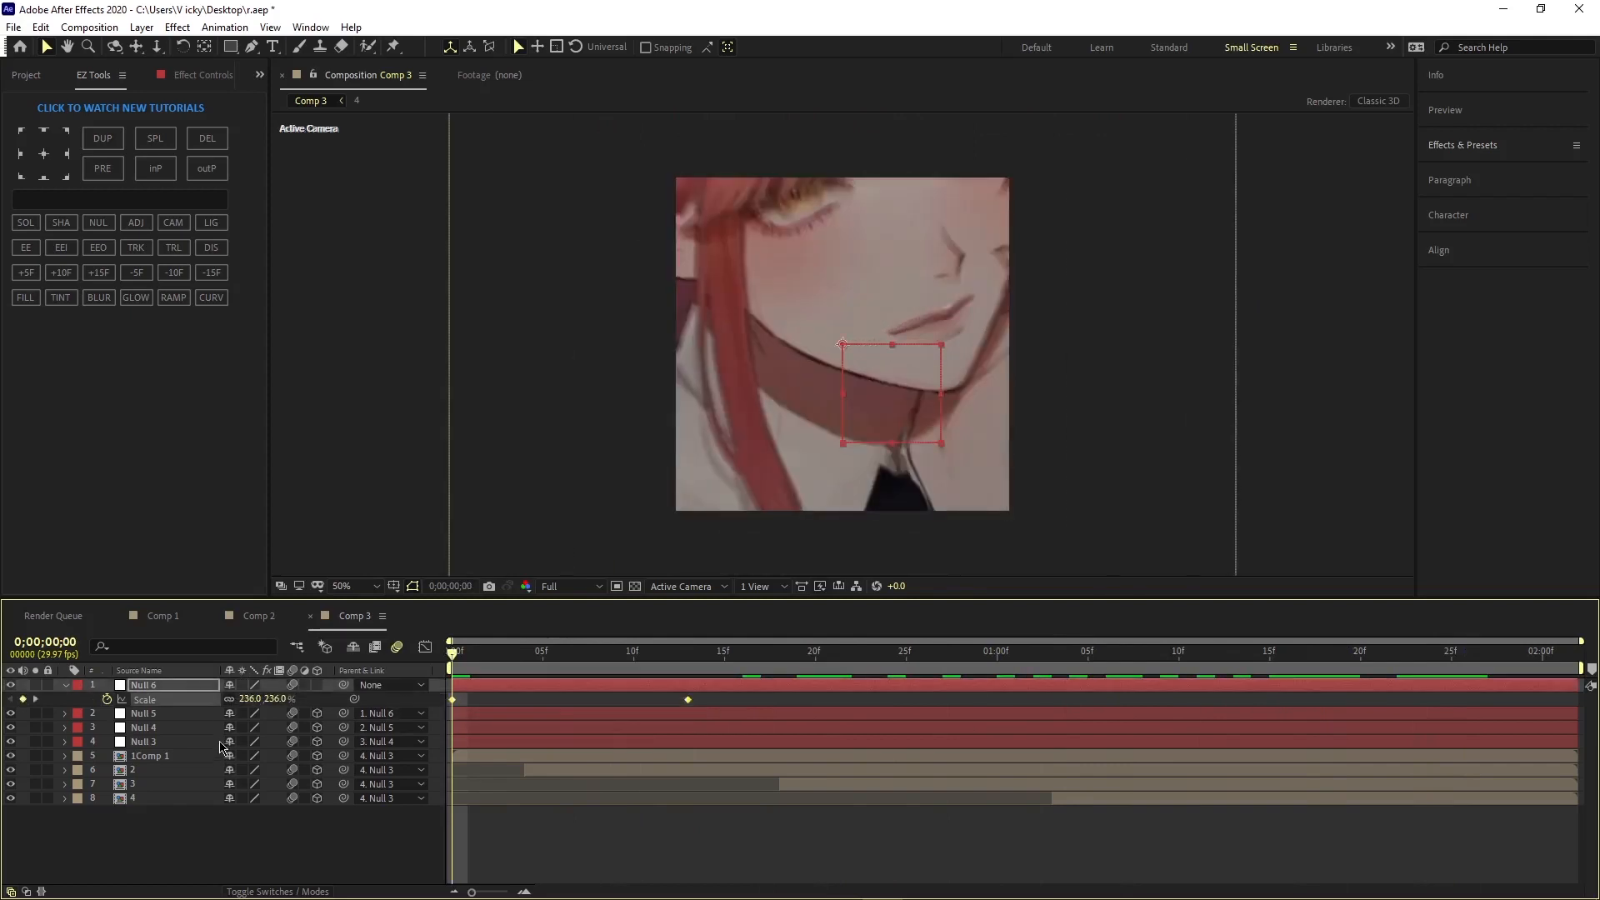
Step: Ease Null 6's Scale keyframes with a steep start that slows gradually towards the last keyframe, and preview the zoom
key("F9")
left_click(425, 647)
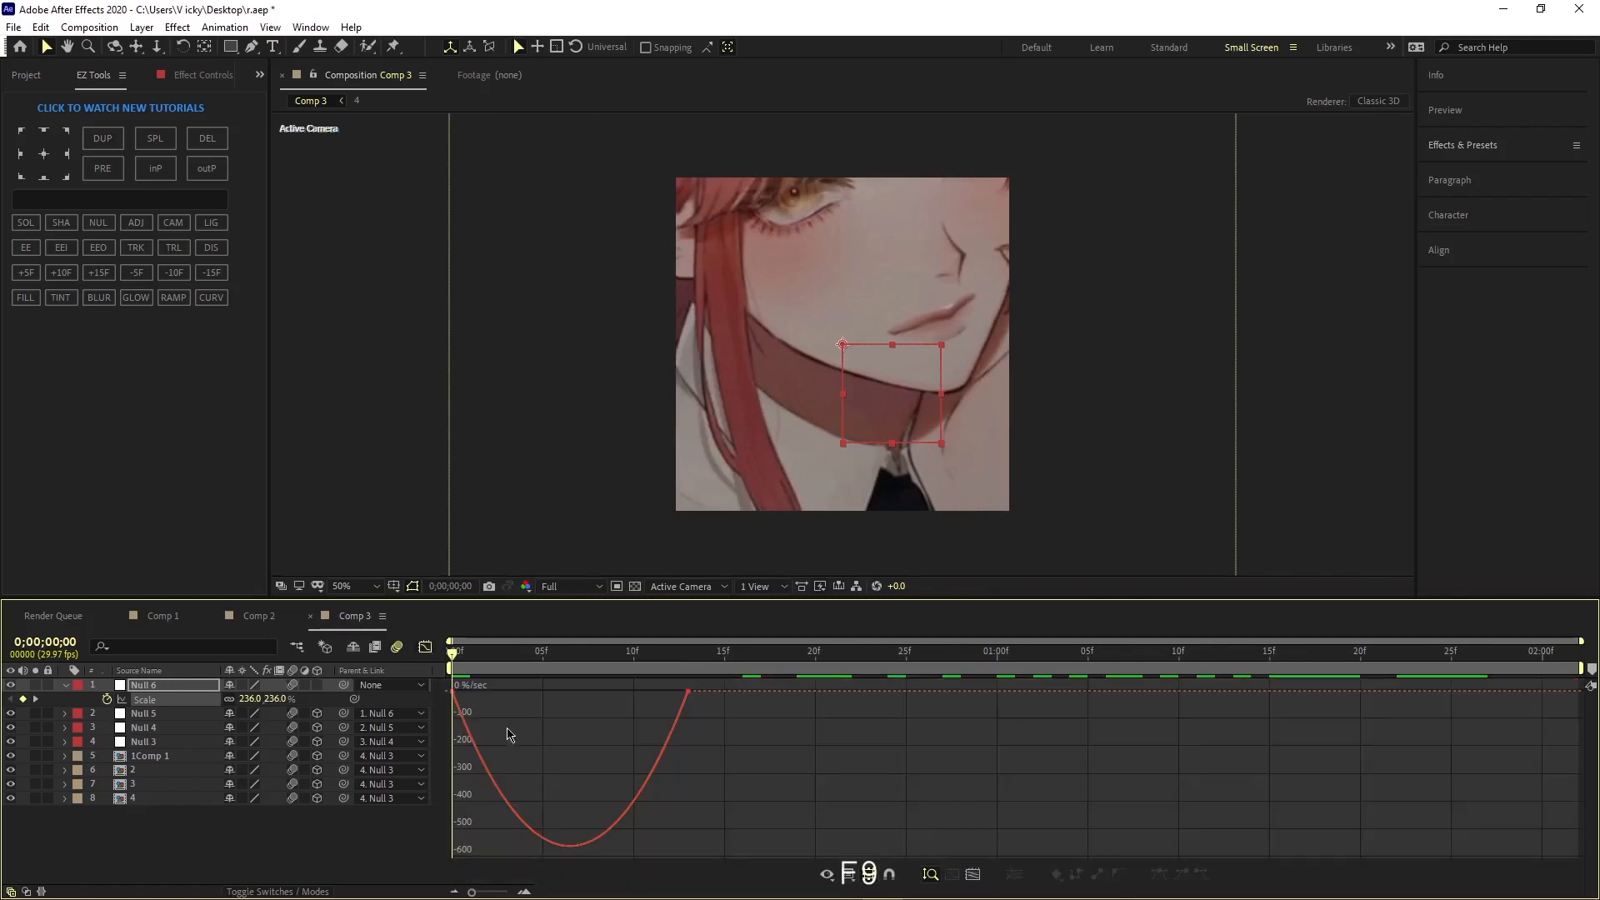
right_click(526, 714)
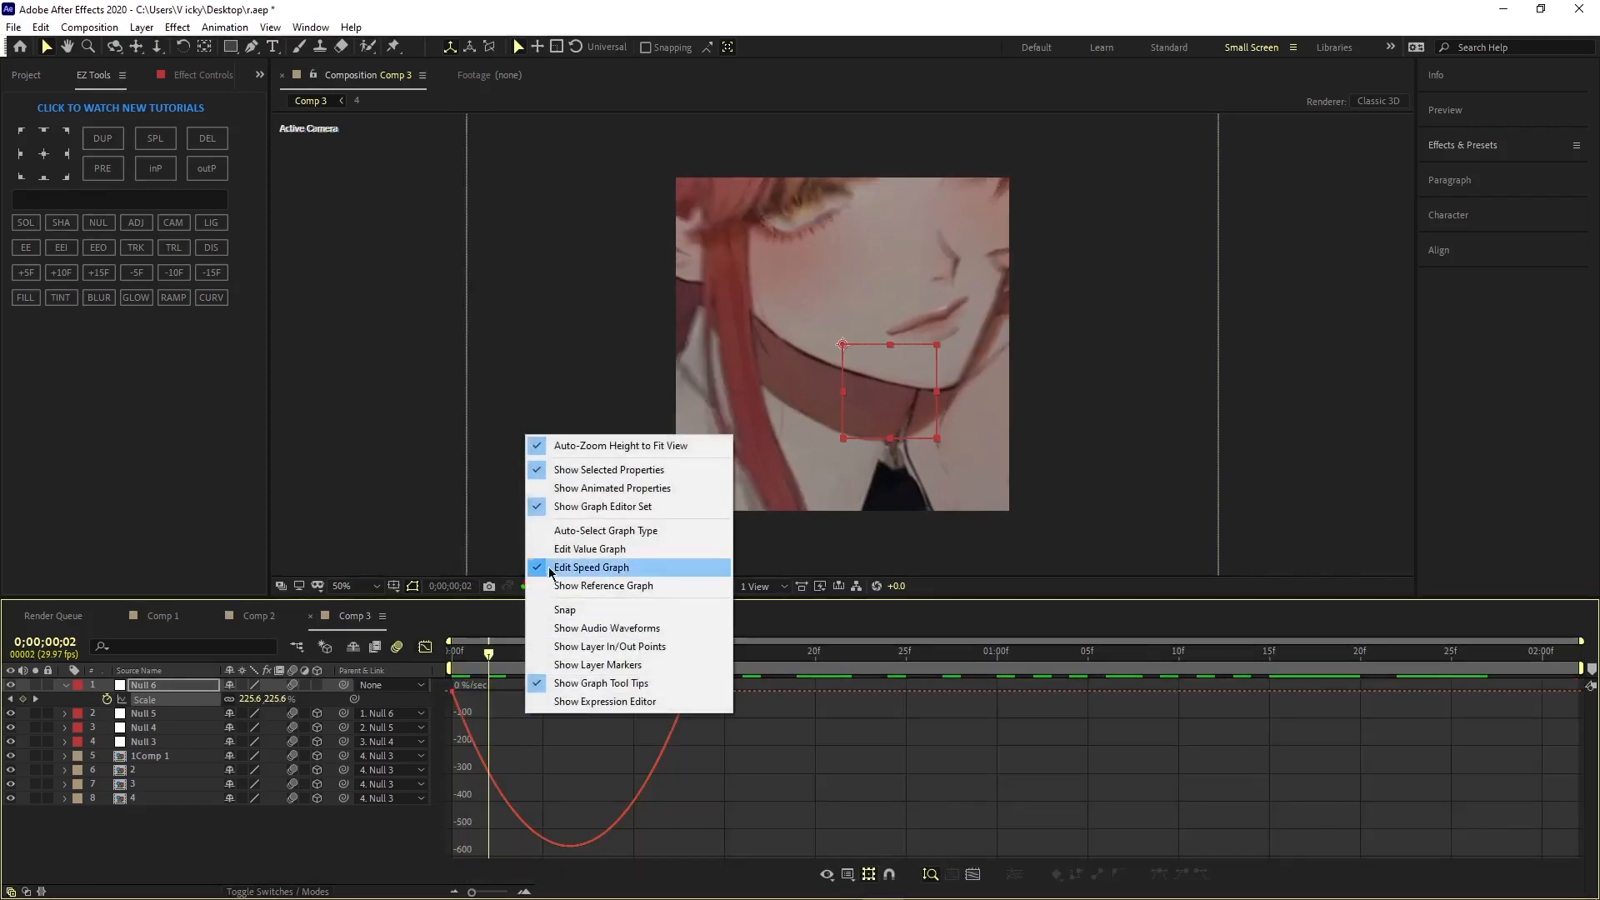
left_click(459, 694)
left_click_drag(490, 691, 445, 694)
left_click_drag(649, 695, 527, 698)
key("space")
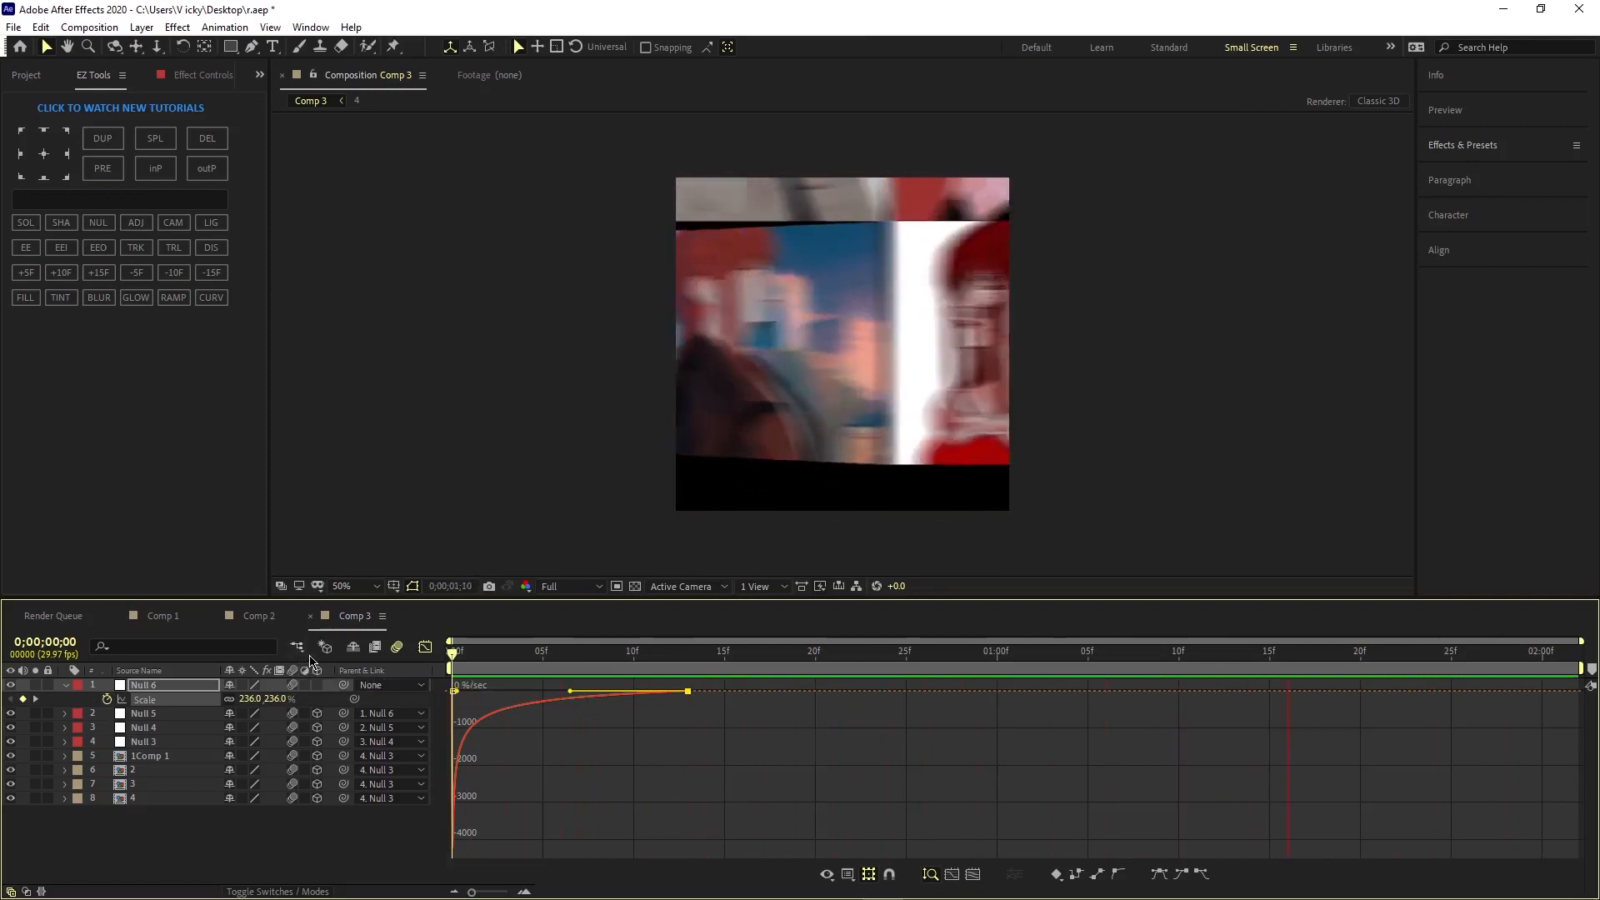
left_click(427, 649)
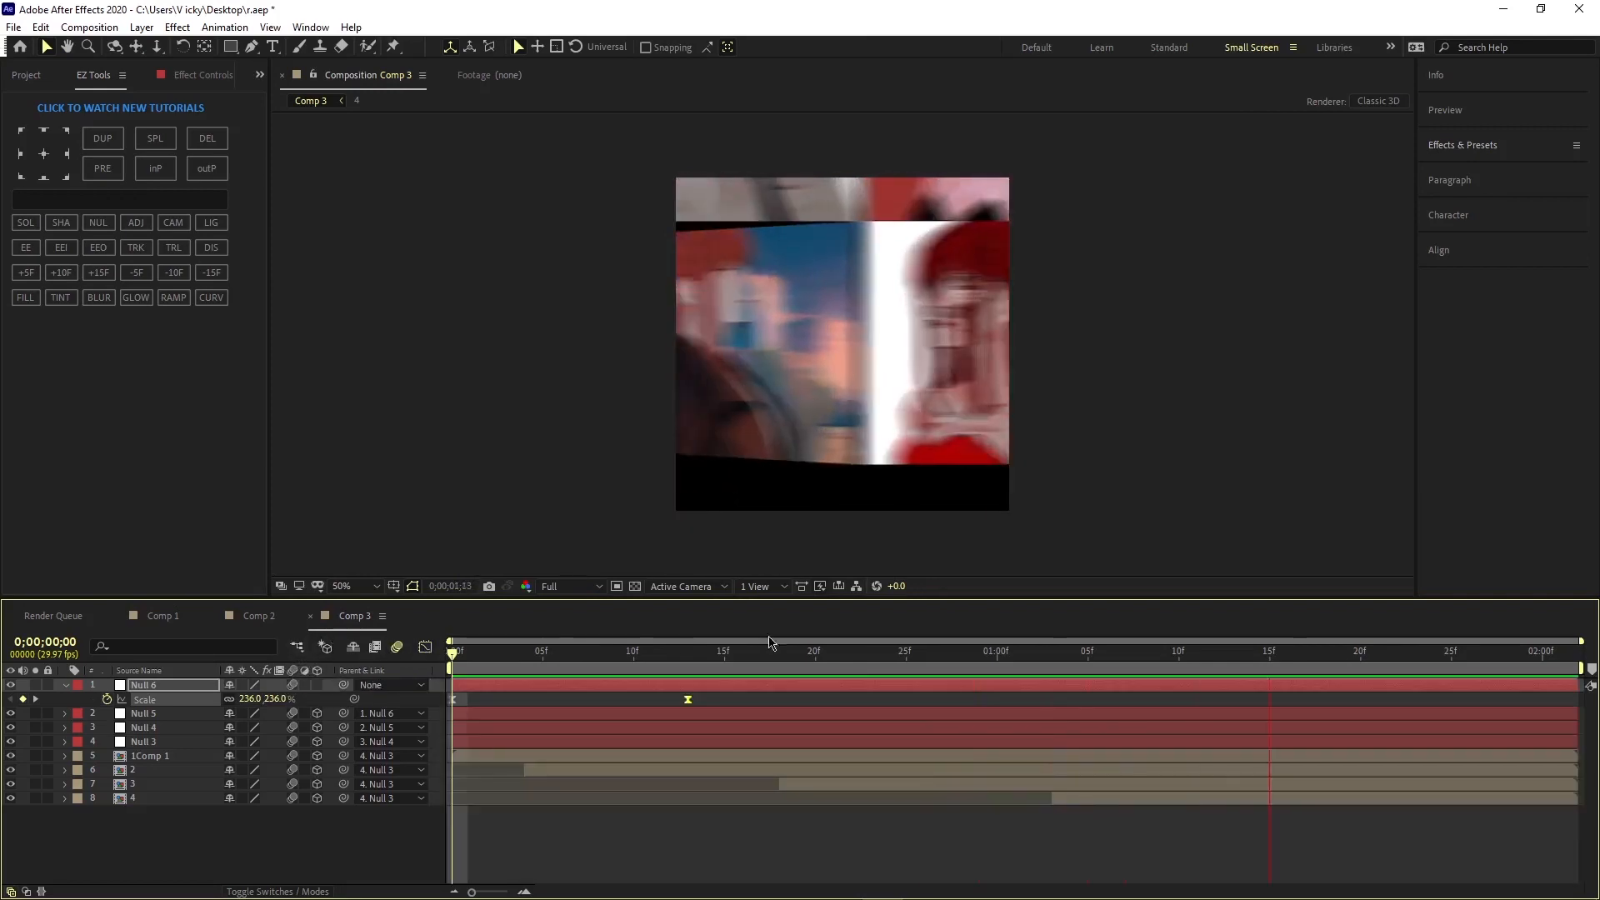
key("space")
Step: Shift pre-comp 4 later in Comp 3 so that it begins at about 0;00;01;13, and preview the timing
mouse_move(1098, 685)
left_mouse_down()
mouse_move(895, 703)
mouse_move(1092, 703)
left_mouse_up()
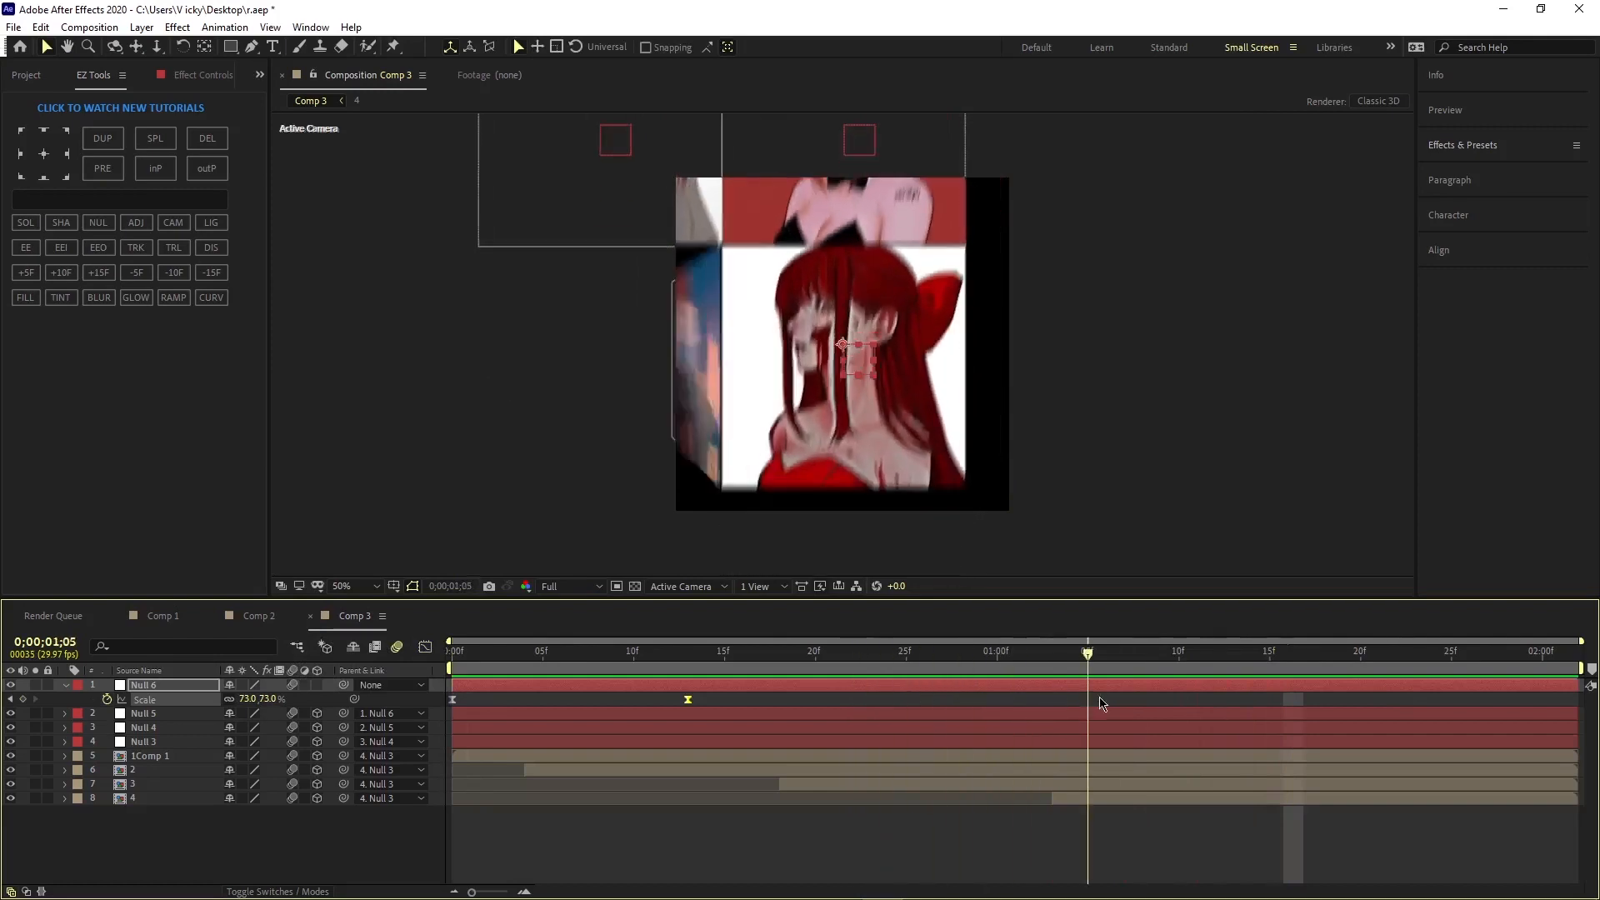
left_click_drag(1138, 805, 1283, 805)
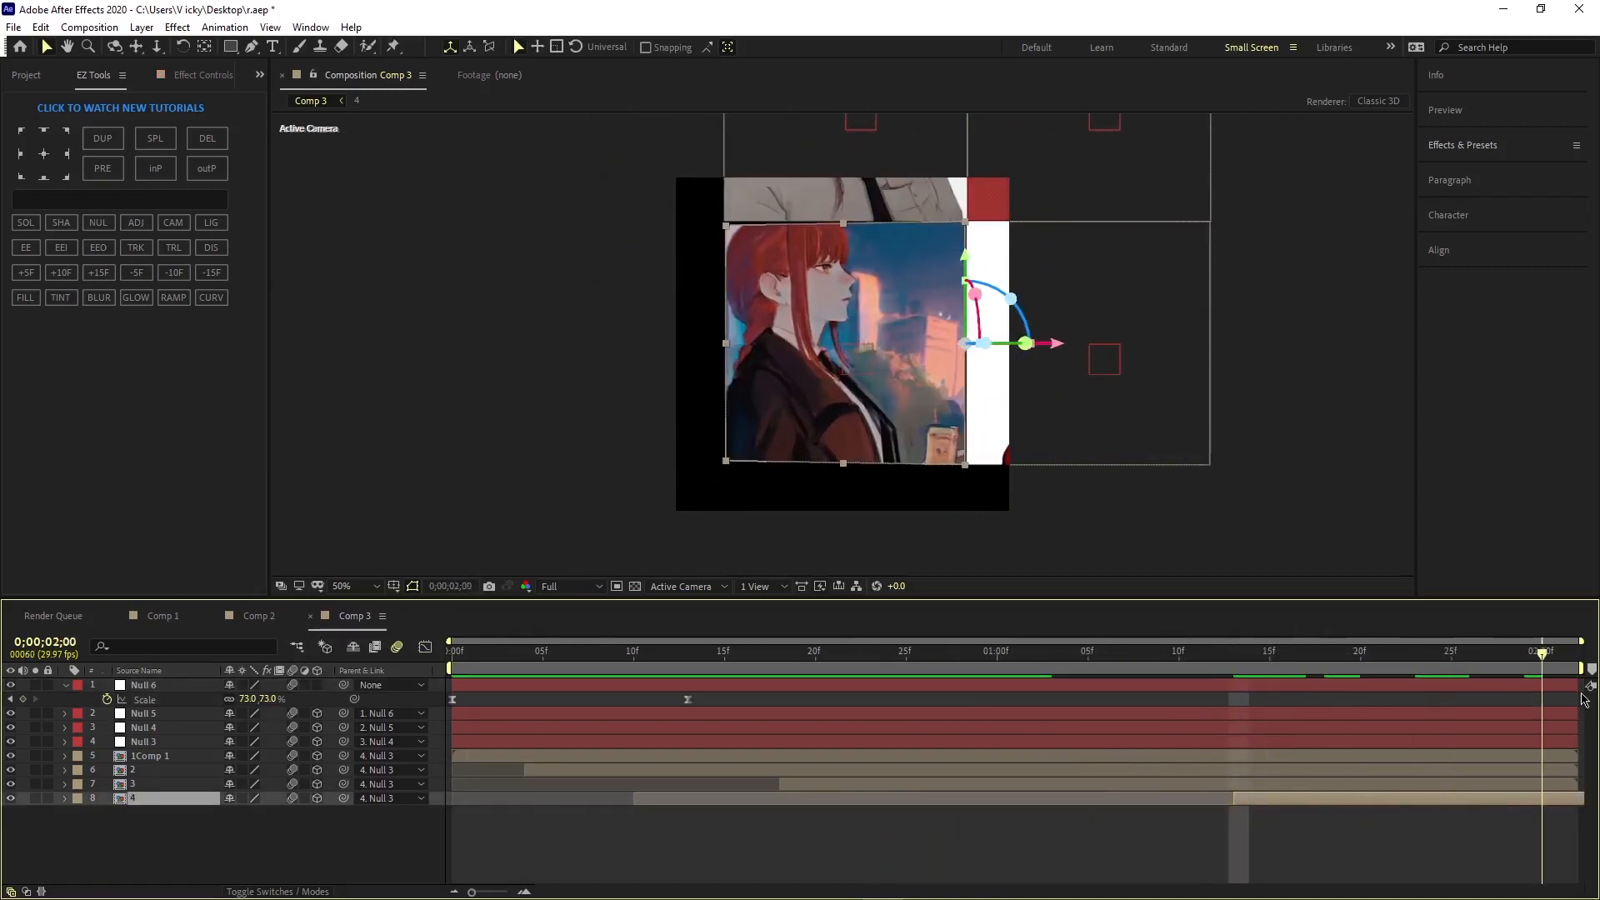
key("space")
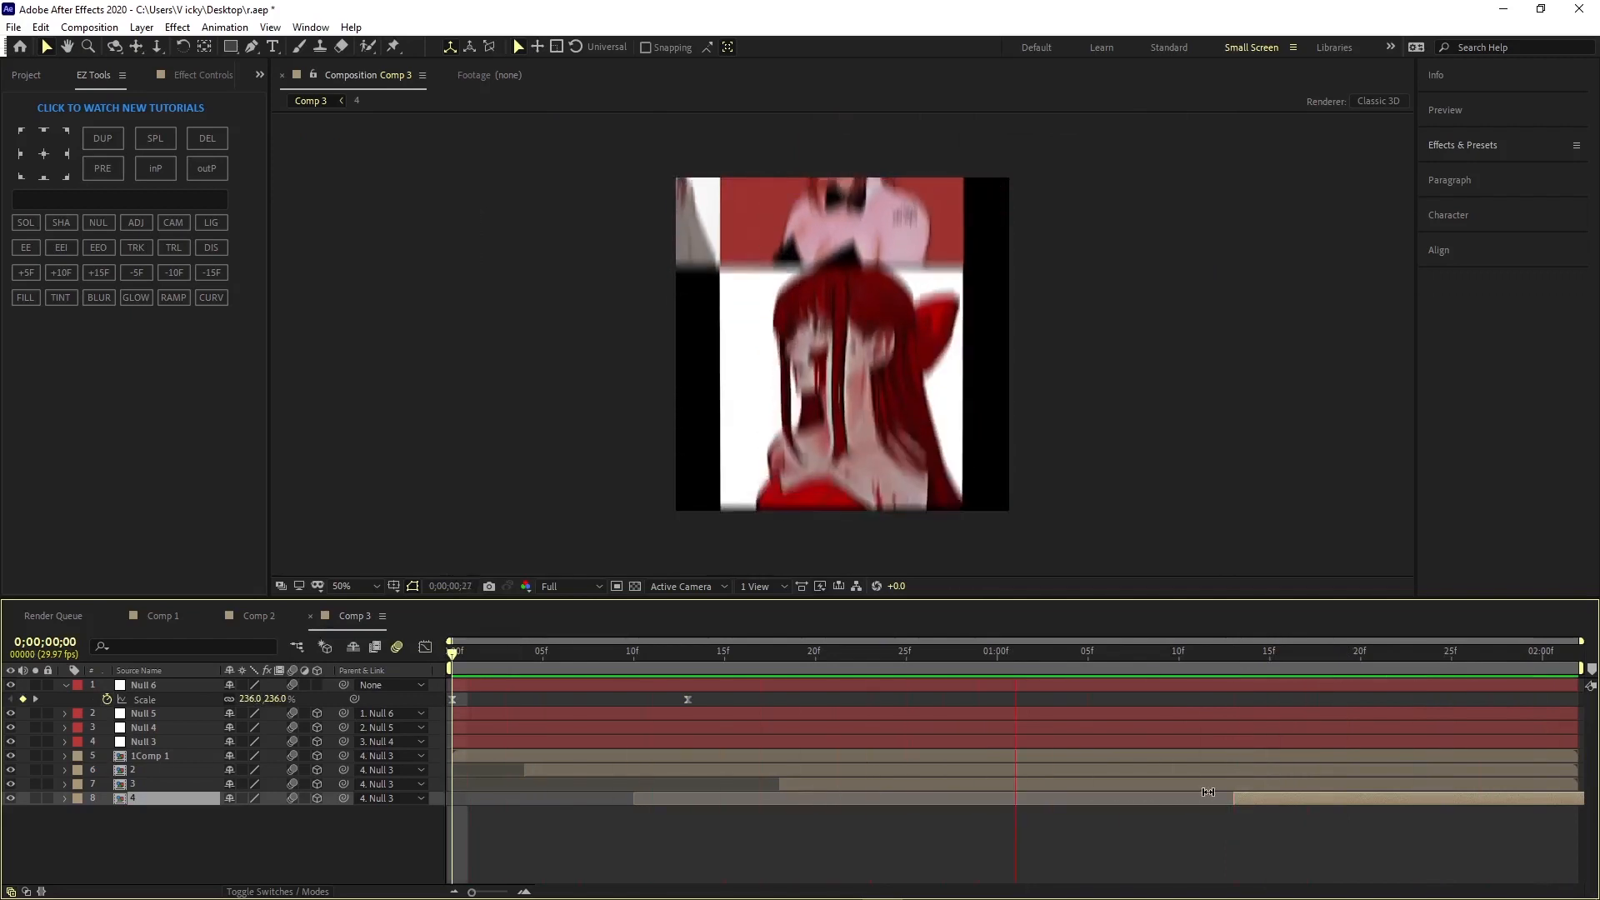
key("space")
left_click_drag(1389, 673, 746, 670)
key("space")
key("space")
left_click_drag(595, 650, 329, 695)
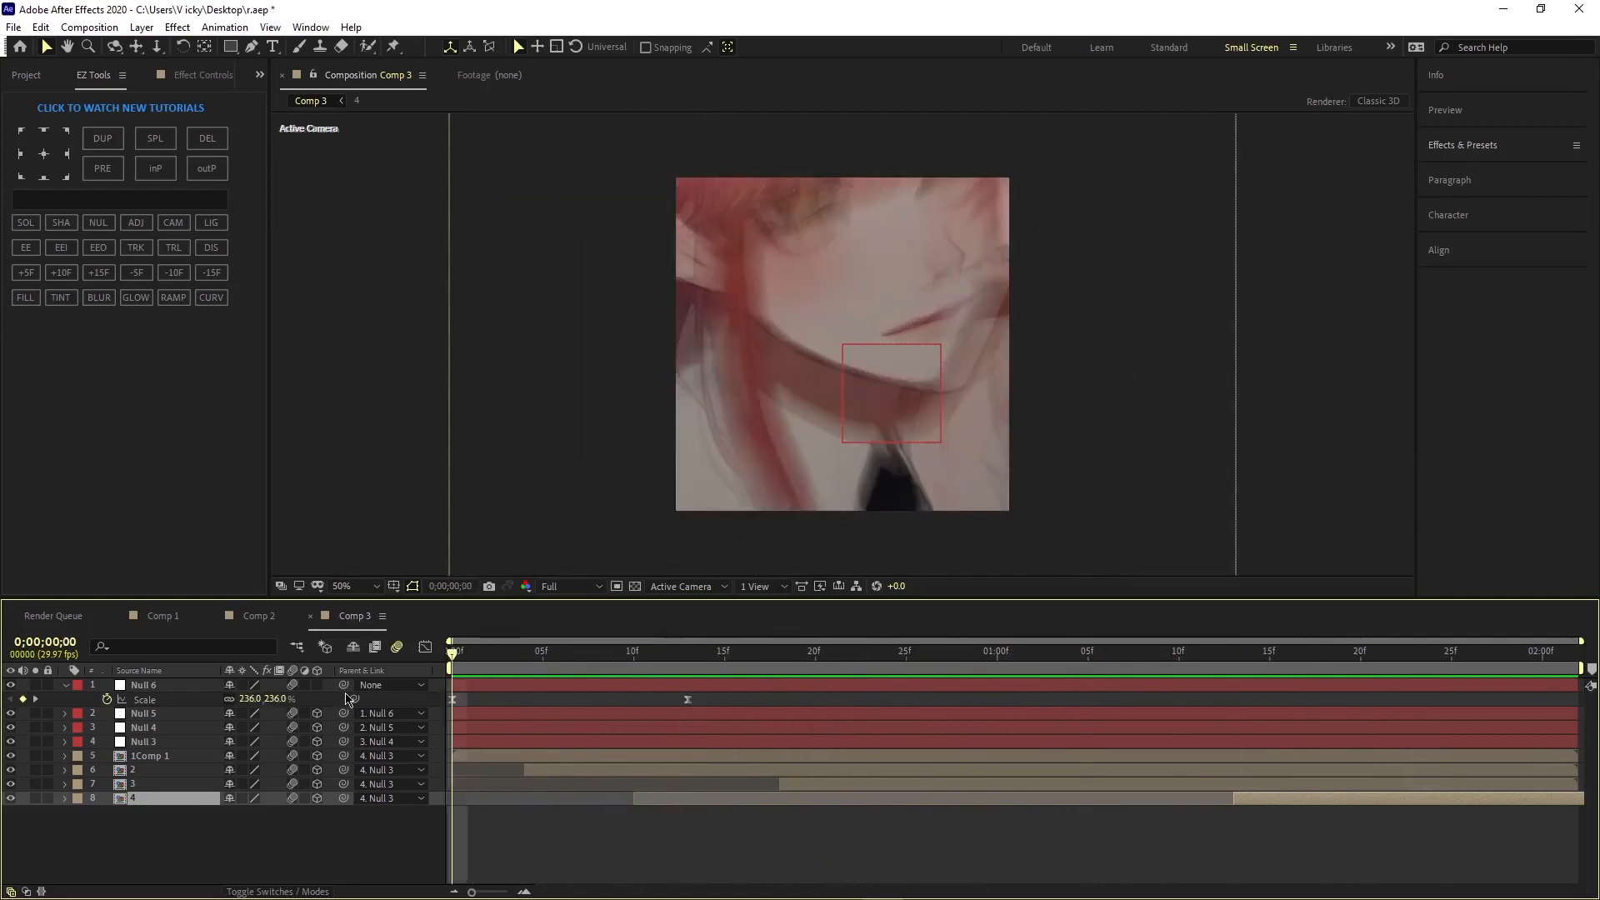
key("space")
Step: Shift pre-comp 2 to begin at about 0;00;00;12 and pre-comp 3 at about 0;00;00;28, previewing the transitions
left_click_drag(542, 770, 687, 778)
left_click_drag(707, 654, 425, 663)
key("space")
key("space")
left_click_drag(844, 785, 1025, 785)
left_click_drag(996, 654, 281, 671)
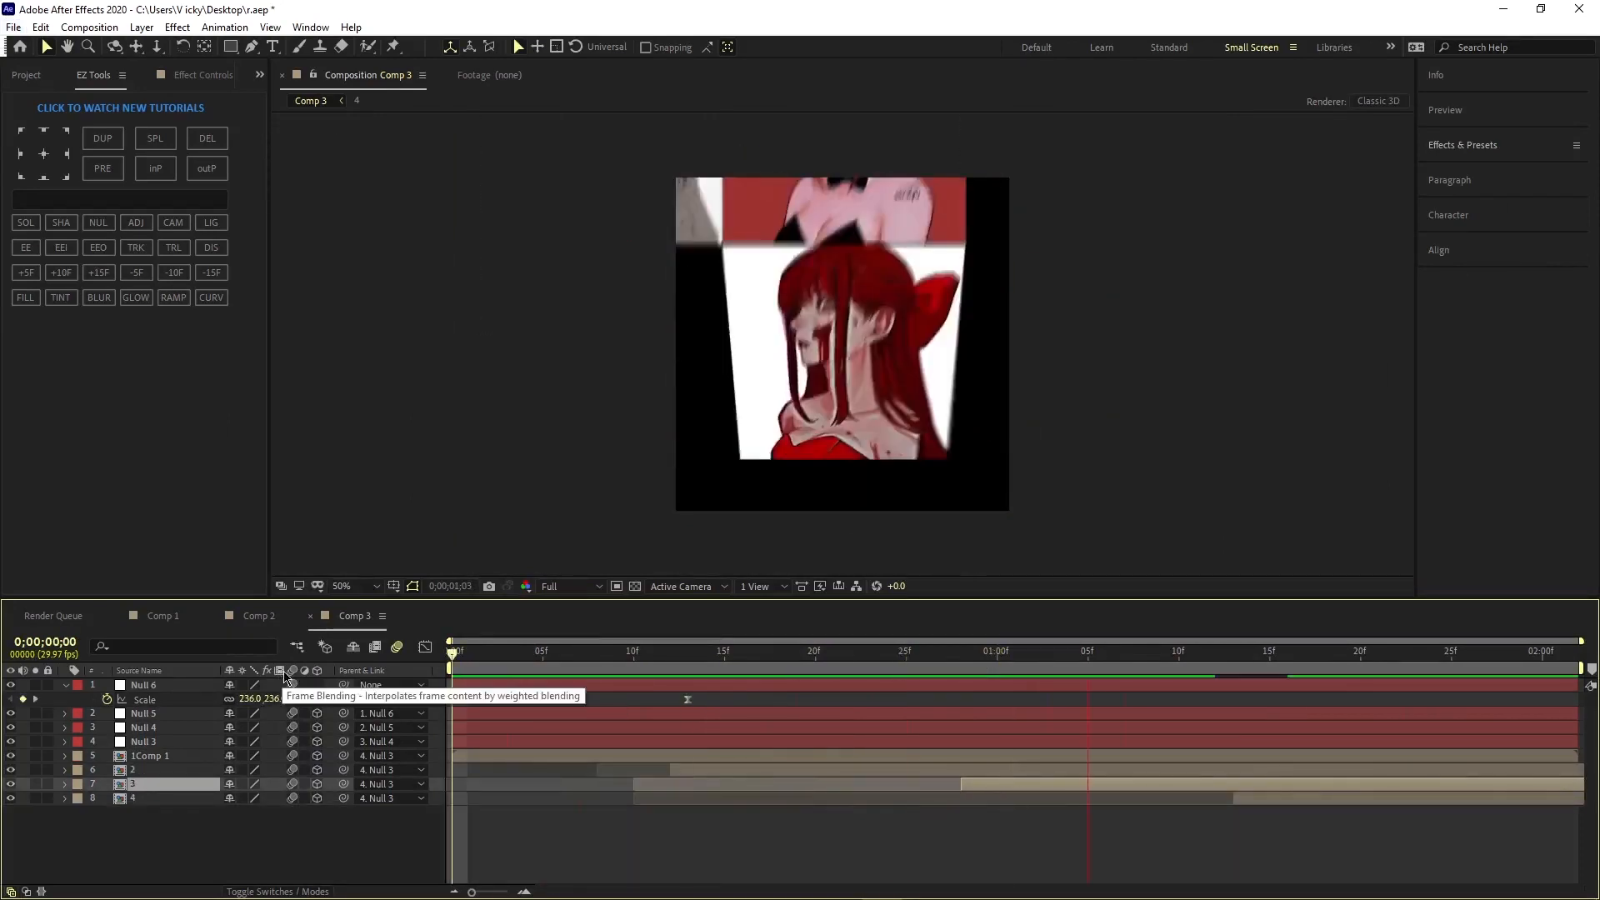
Step: Move Null 5's last keyframe about one frame earlier, near 0;00;02;01, and collapse the animated properties
left_click(1477, 686)
left_click(1477, 714)
key("u")
left_click_drag(1577, 728, 1557, 730)
key("u")
left_click_drag(1451, 654, 1415, 654)
Step: Add an adjustment layer to Comp 3 with Turbulent Displace reused from Comp 2, keyframed from Amount 20 and Evolution 90°, and preview
right_click(604, 798)
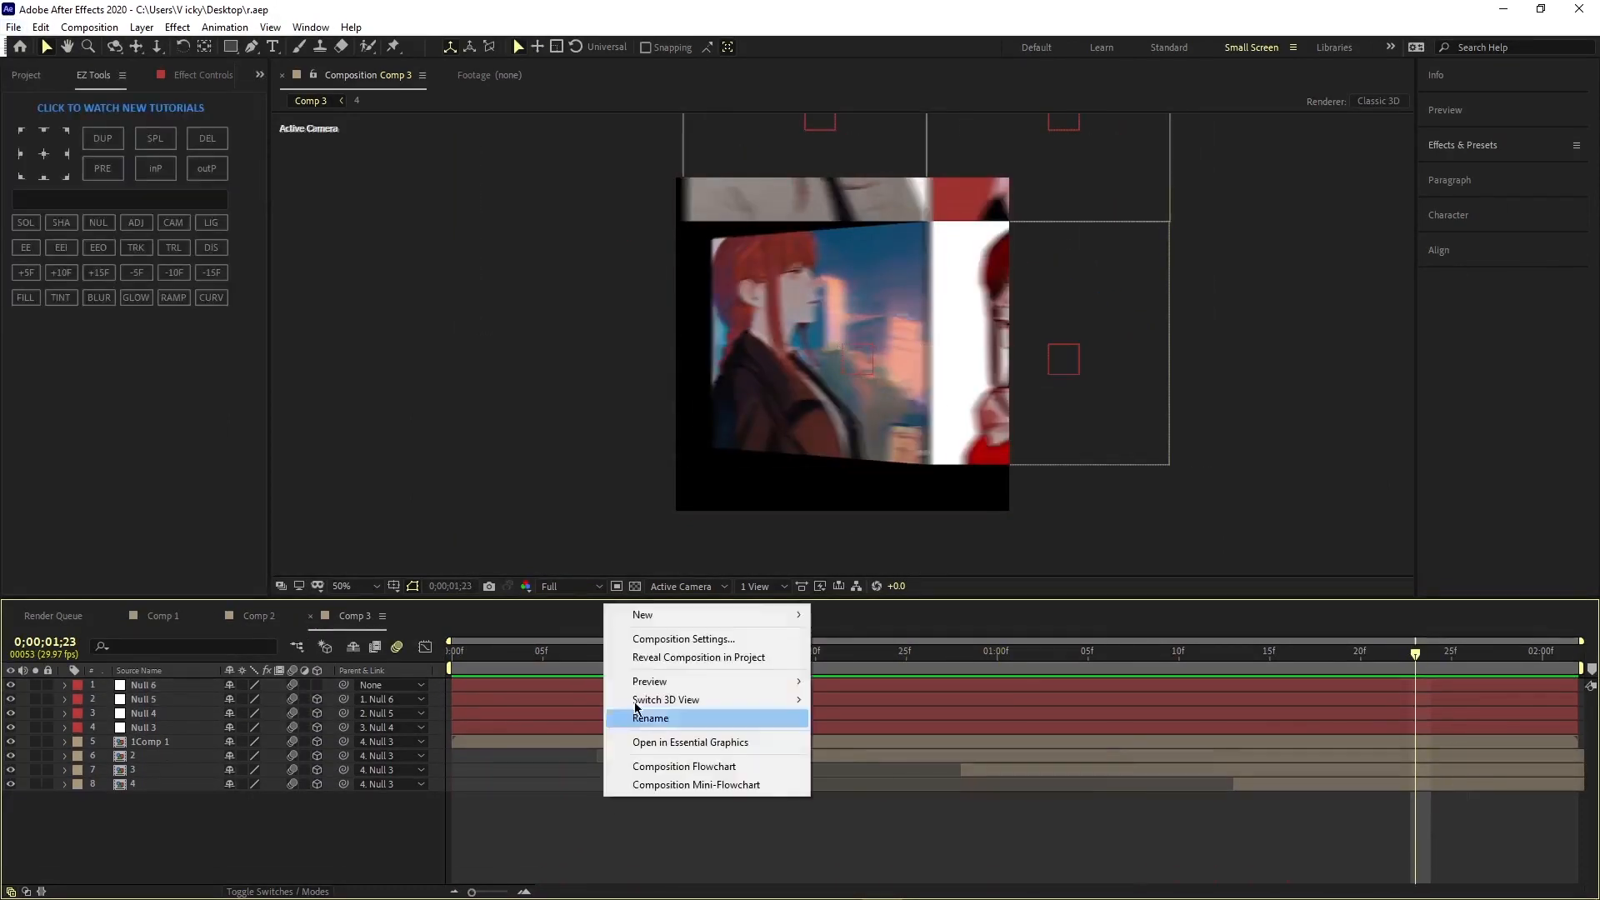
left_click(858, 749)
left_click(259, 616)
left_click(197, 77)
left_click(118, 615)
left_click(26, 75)
double_click(48, 325)
double_click(48, 294)
key("u")
key("space")
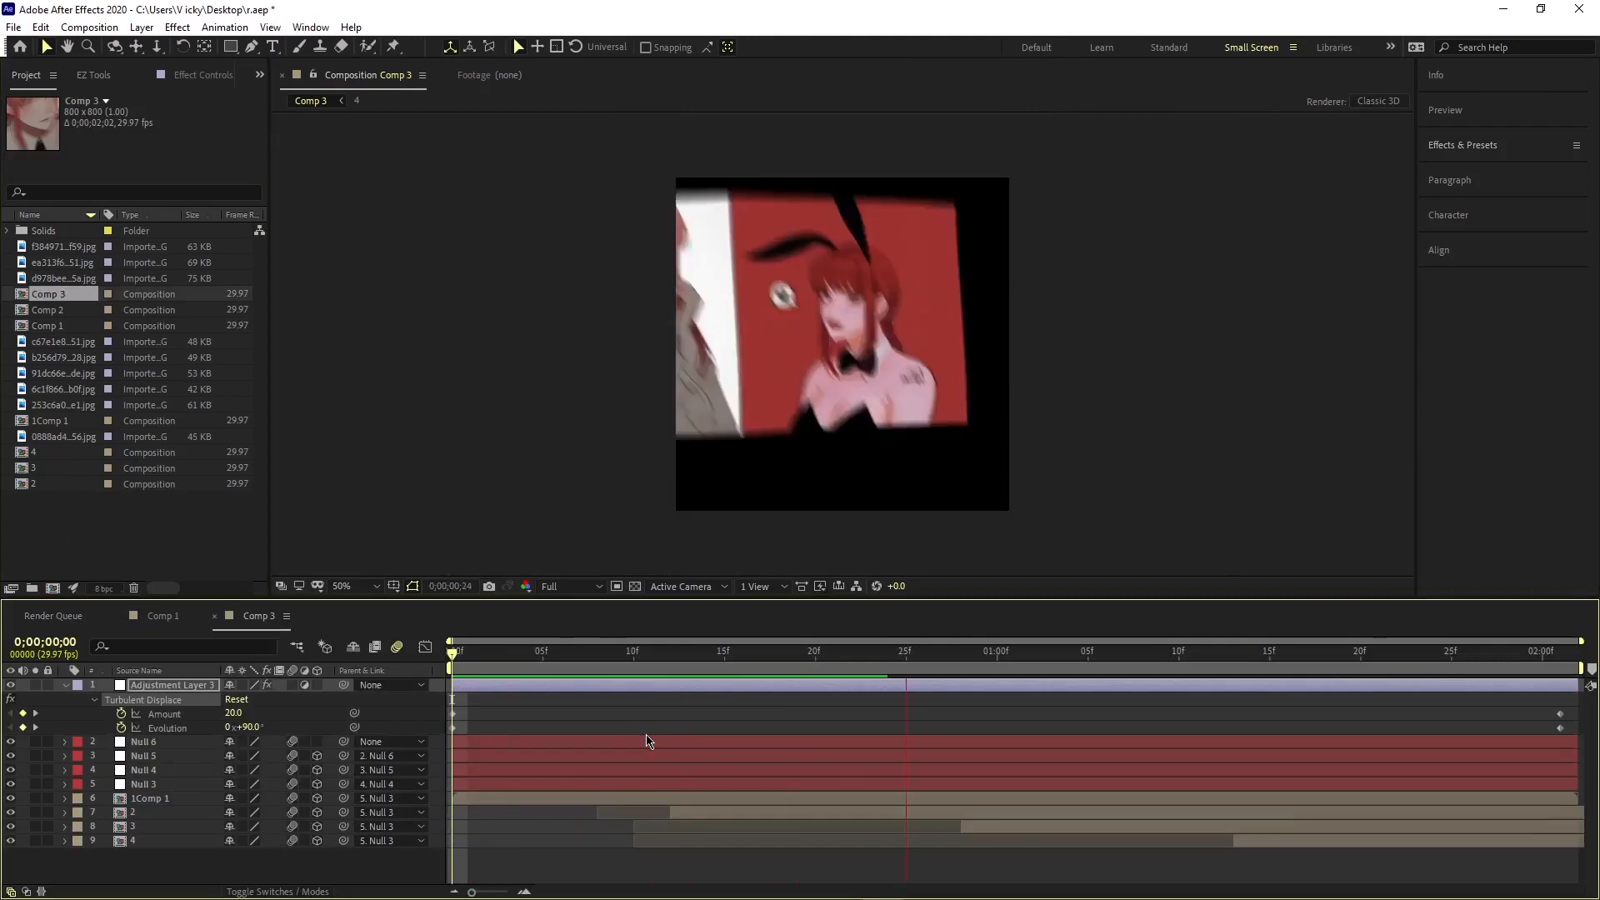
Step: Collapse the adjustment layer's properties, return to the start of Comp 3 and save the project
key("u")
left_click(456, 655)
left_click(1117, 338)
key("ctrl+s")
left_click(1541, 152)
left_click(1540, 152)
Step: Create a new composition with a duration of 0;00;10;00
right_click(96, 519)
left_click(170, 530)
double_click(463, 376)
type("1000")
key("Return")
Step: Place Comp 1 in Comp 4, trim its end at about 0;00;01;24, and put a duplicate directly after it
left_click_drag(48, 342, 183, 733)
key("ctrl+d")
left_click_drag(479, 700, 712, 700)
key("space")
left_click(653, 654)
key("Delete")
left_click(575, 686)
key("alt+]")
key("ctrl+d")
left_click_drag(533, 700, 734, 699)
left_click(452, 654)
key("space")
Step: Place Comp 2 after the Comp 1 clips at about 0;00;03;18, trim its end and add a duplicate following it
left_click_drag(48, 326, 166, 734)
left_click_drag(500, 714, 1124, 728)
key("alt+]")
key("ctrl+d")
left_click_drag(1038, 654, 452, 654)
Step: Place Comp 3 after the Comp 2 clips in Comp 4 and add a duplicate following it at about 0;00;08;27
left_click_drag(46, 312, 167, 746)
left_click_drag(500, 742, 1465, 771)
key("ctrl+d")
Step: Set Comp 4's duration to 0;00;11;02 in its composition settings
right_click(43, 291)
left_click(92, 300)
type("1")
key("Return")
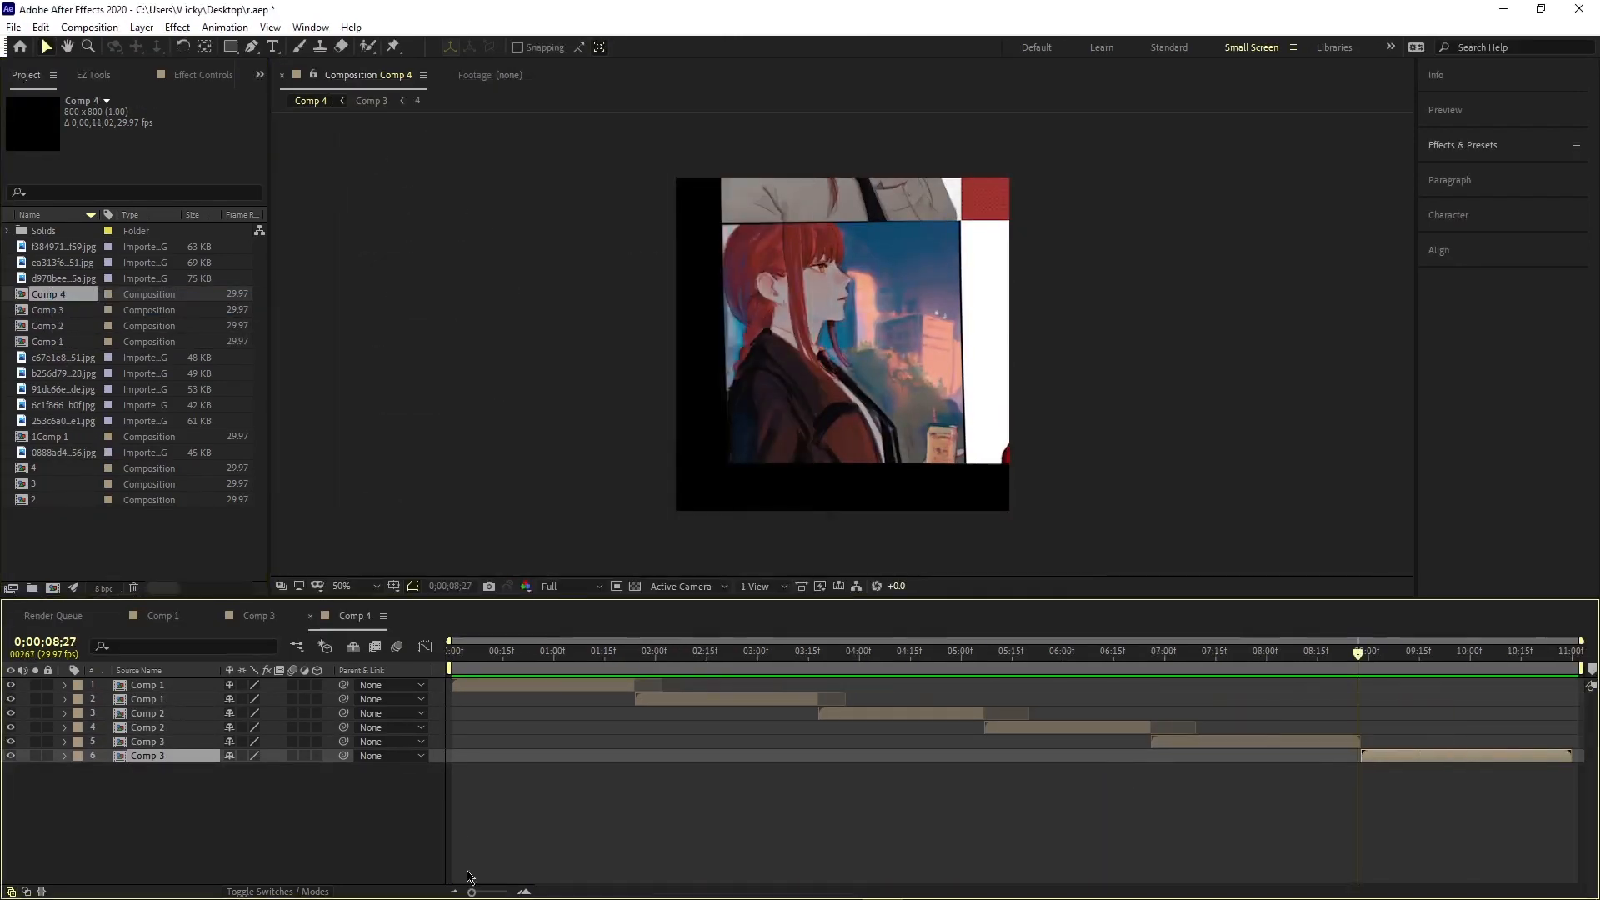
Step: Add an adjustment layer above all clips in Comp 4, apply the Sapphire S_Flicker effect to it and preview
left_click(452, 654)
right_click(309, 806)
left_click(583, 755)
left_click(1462, 145)
left_click(1491, 171)
type("flicker")
left_click_drag(1481, 564, 1158, 684)
key("space")
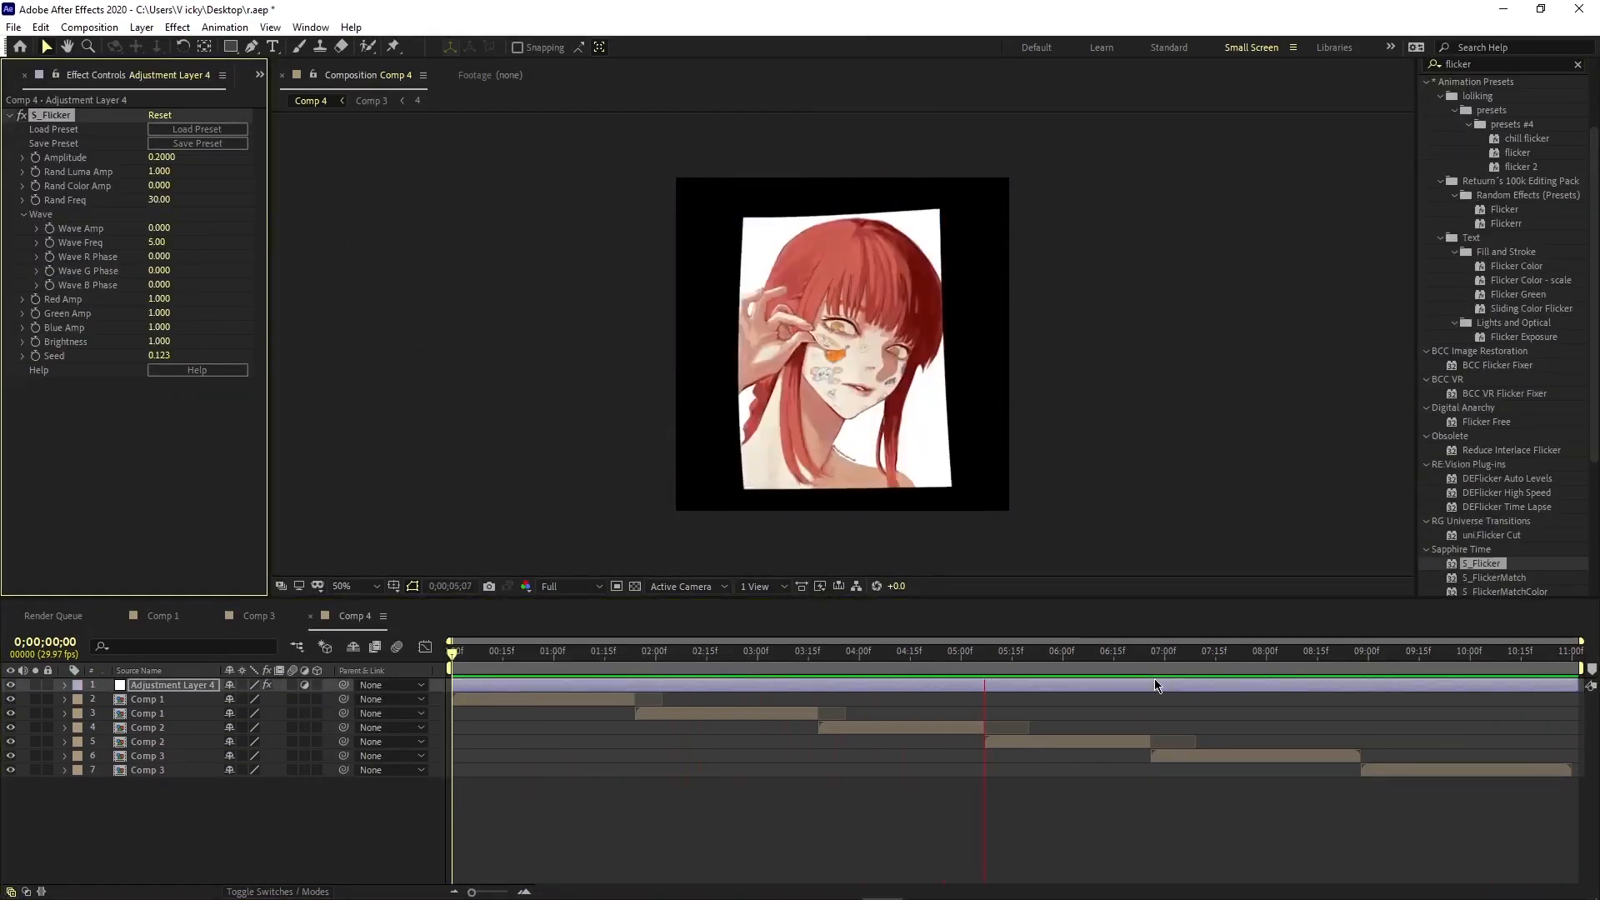
key("space")
Step: Search the effects for "poster"
scroll(1493, 221, "up", 3)
left_click(1492, 172)
type("poster")
left_click_drag(1492, 331, 1166, 685)
left_click_drag(1481, 302, 1167, 684)
key("ctrl+z")
key("ctrl+z")
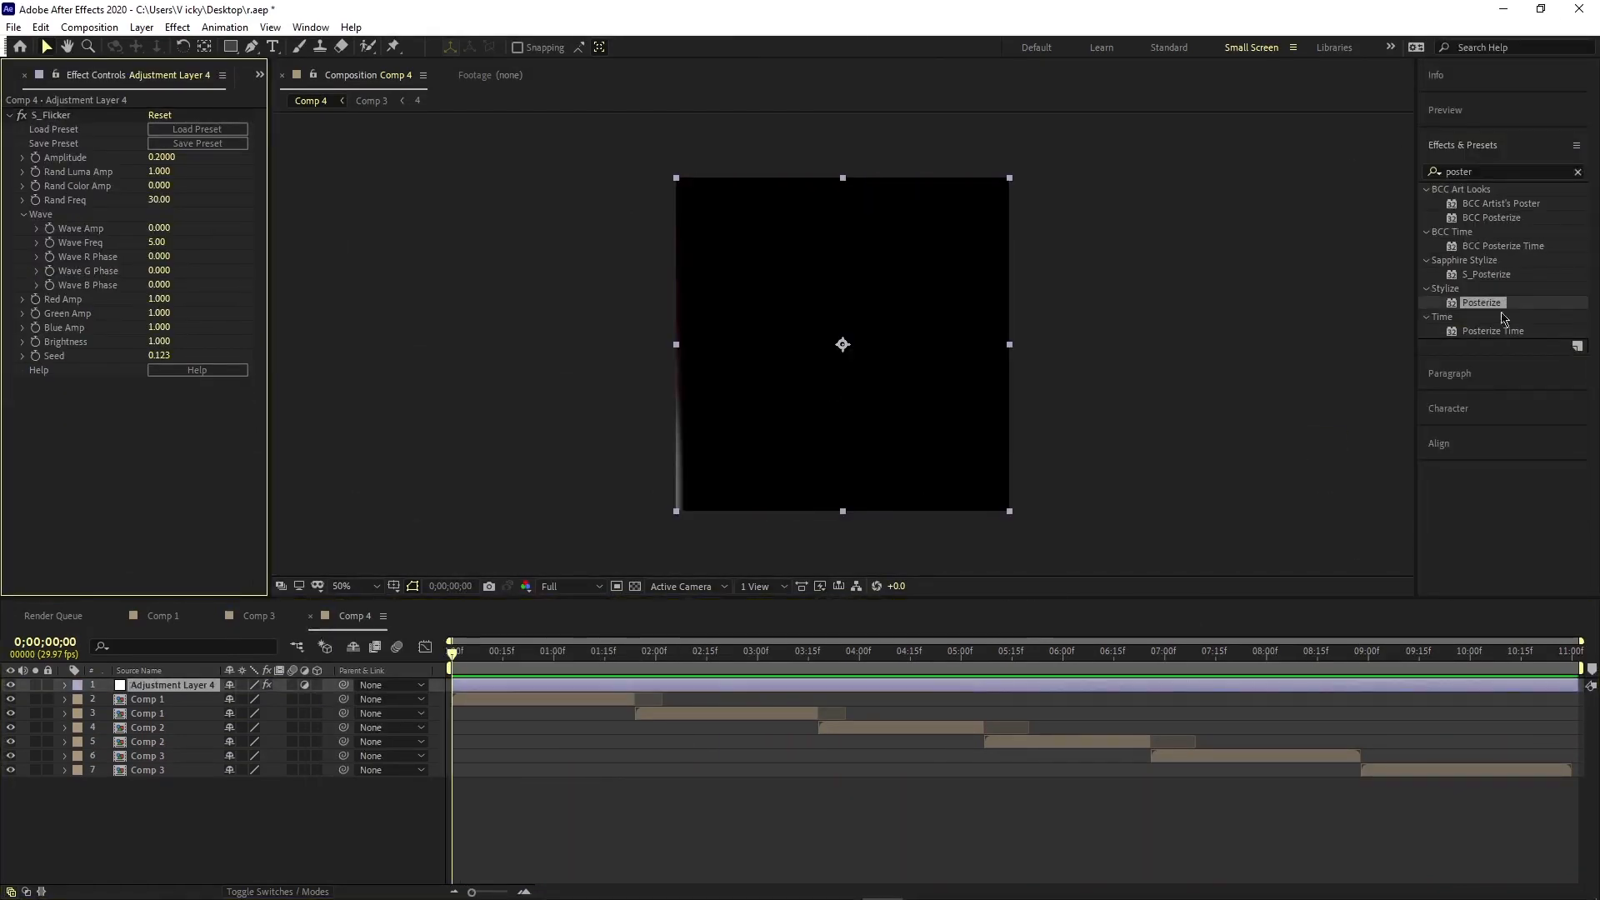
Step: Apply the Posterize Time effect to Comp 4's adjustment layer and preview it
double_click(1492, 331)
key("space")
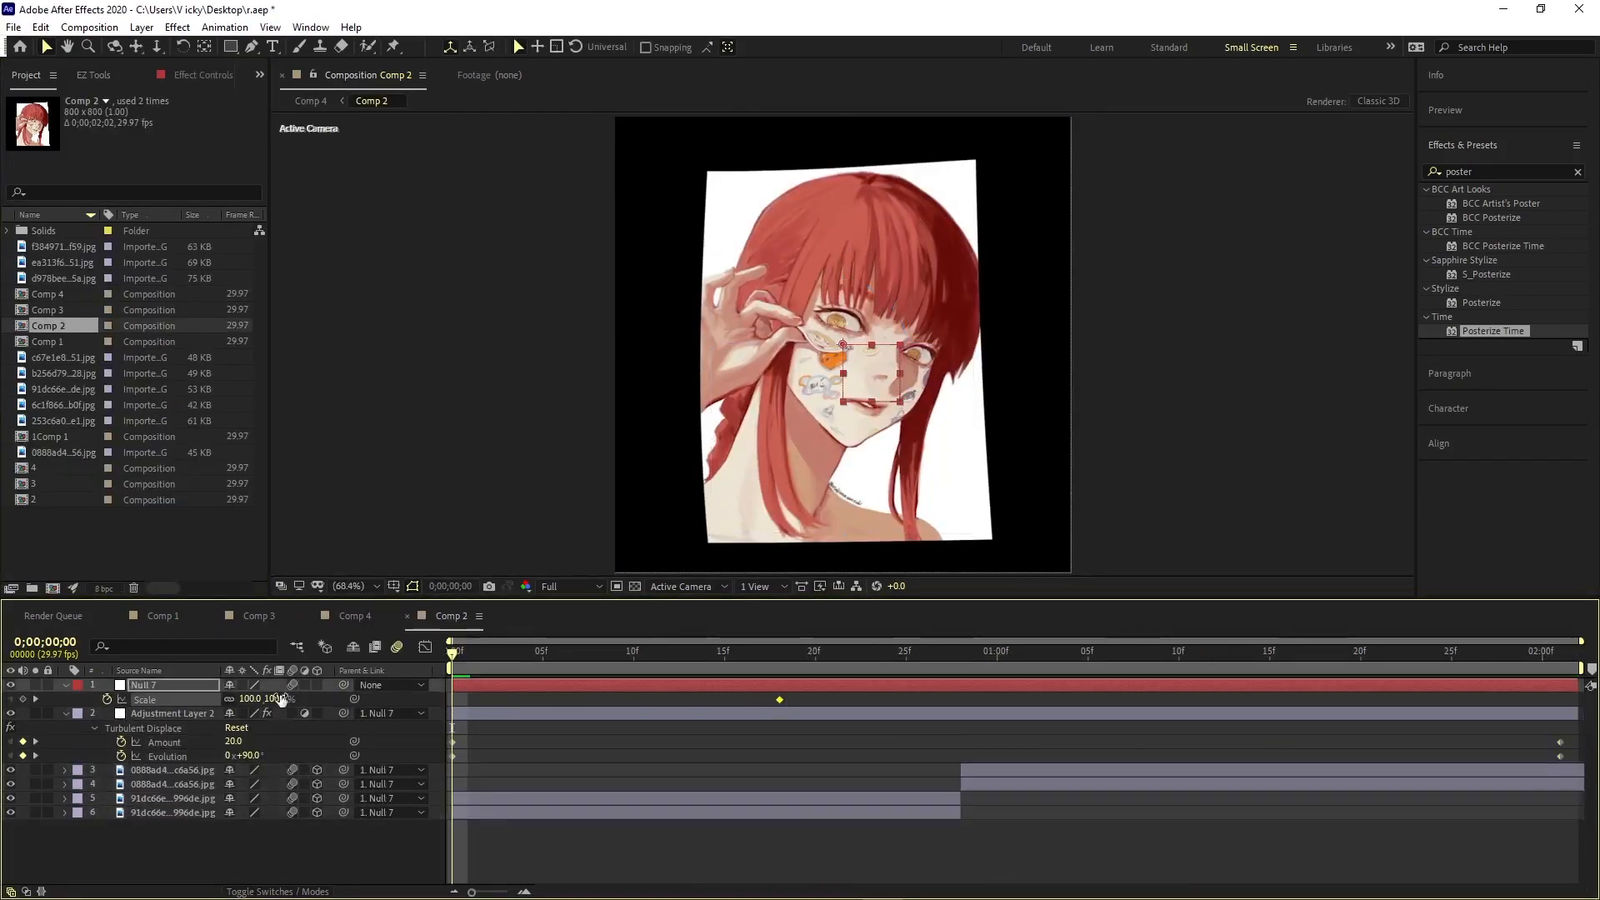
Step: In Comp 2, animate Null 7's Scale from an enlarged start to 100% at 0;00;00;18, eased with a steep start, and preview
left_click_drag(768, 700, 781, 700)
left_click_drag(248, 699, 333, 699)
key("F9")
left_click(425, 647)
left_click_drag(509, 691, 454, 692)
left_click_drag(725, 692, 500, 691)
left_click(426, 647)
key("space")
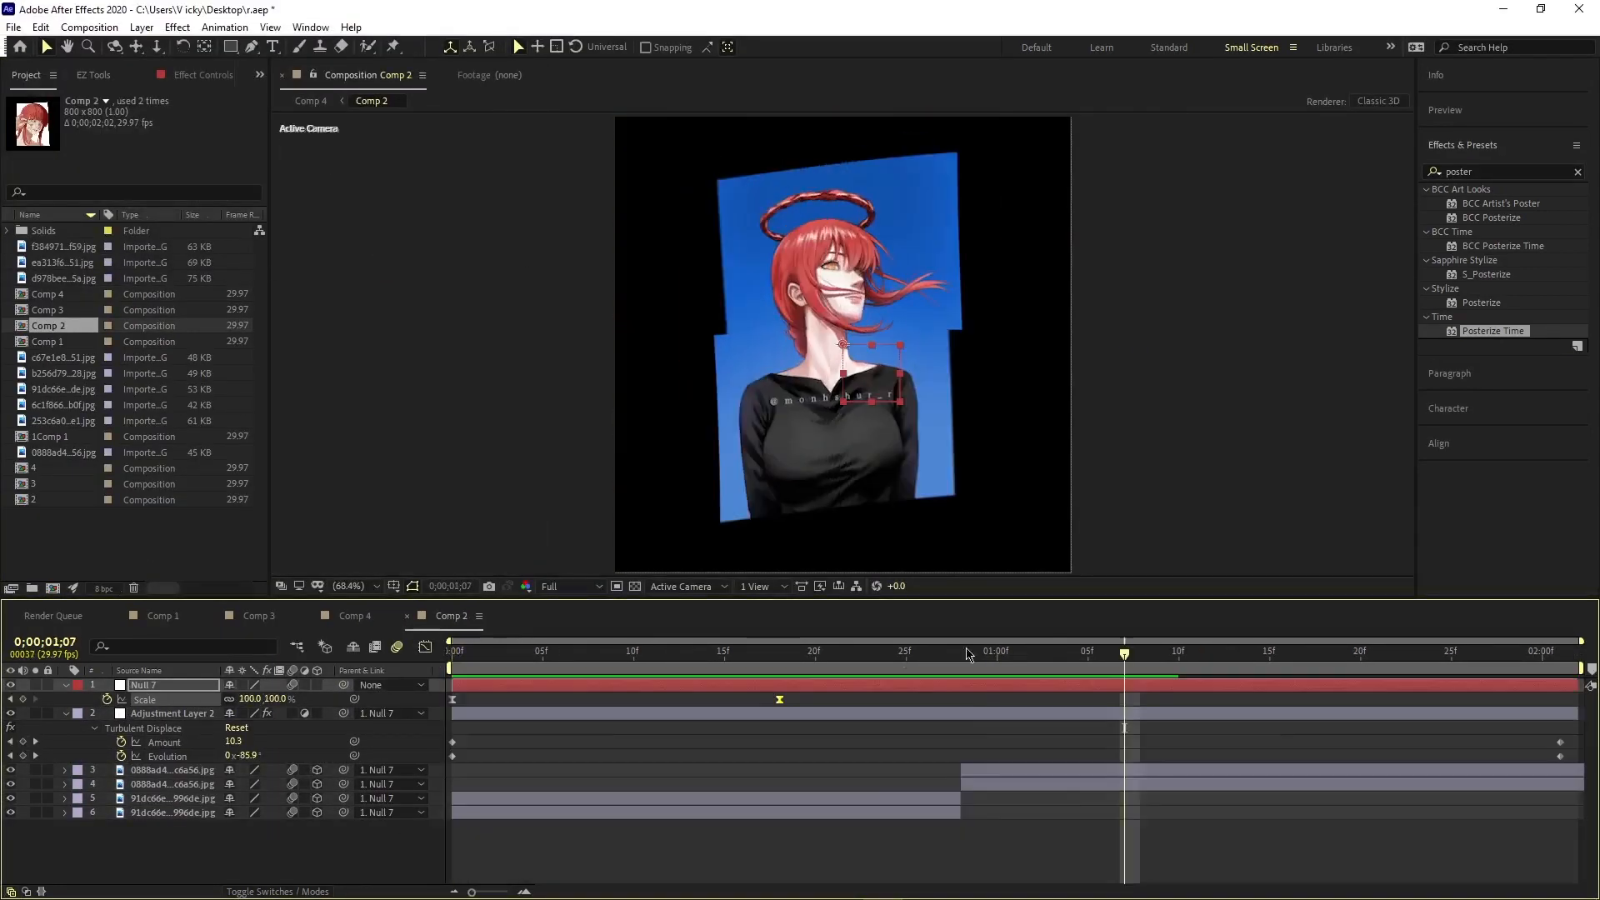
Step: Add a null as Null 7's parent and animate its Scale downwards from 0;00;00;28 to about 0;00;02;01
key("ctrl+alt+shift+y")
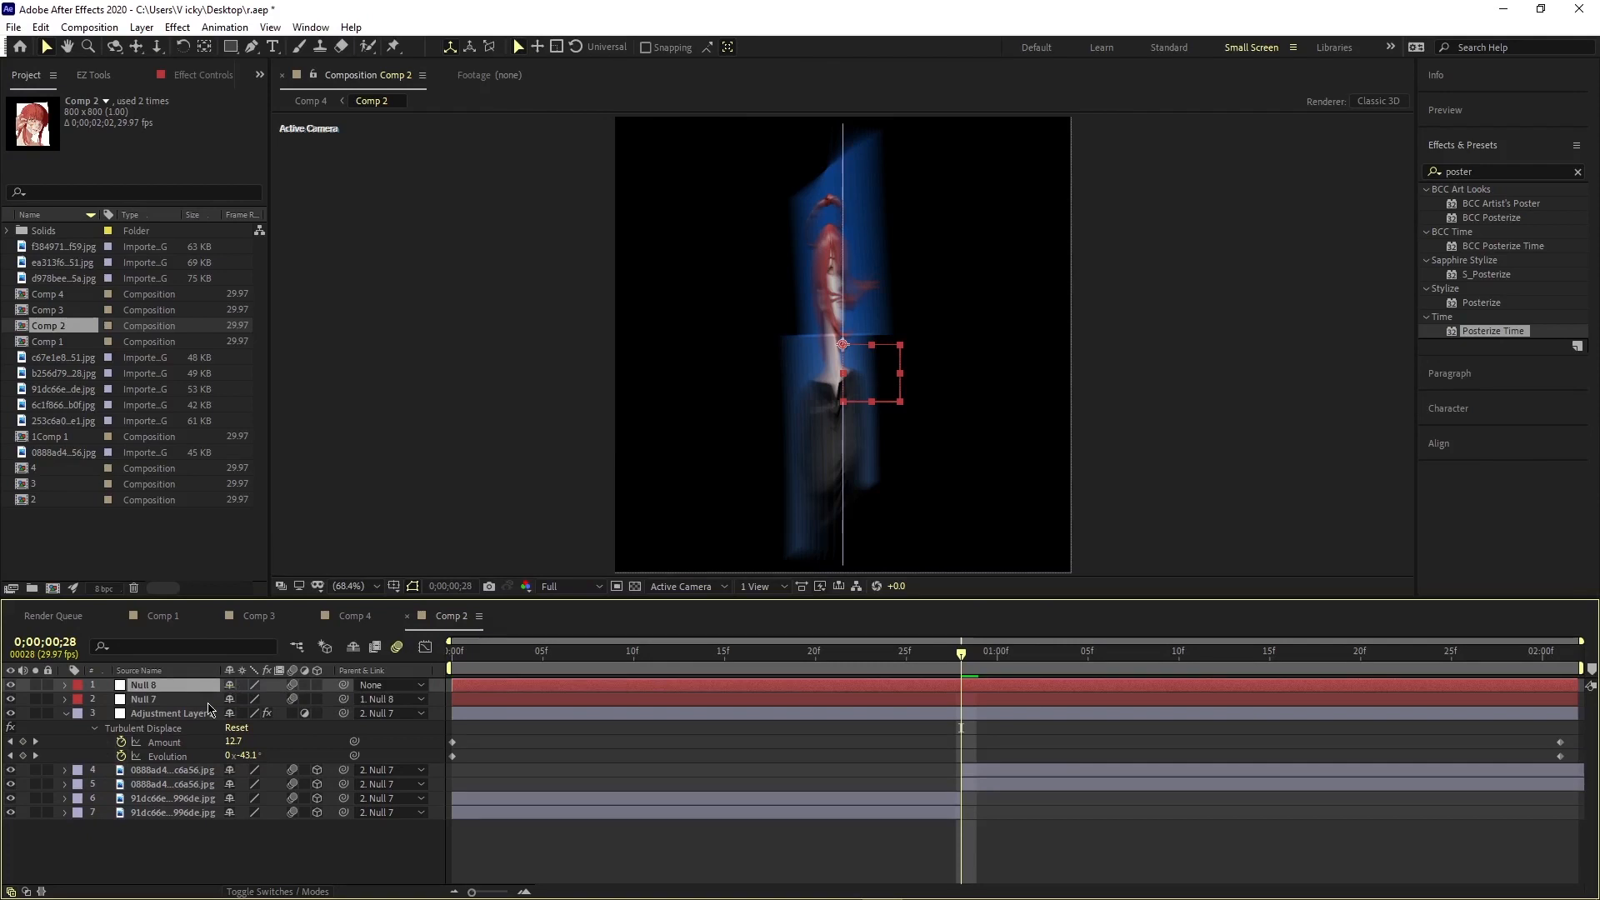
key("s")
left_click(107, 699)
left_click_drag(960, 654, 1560, 653)
left_click_drag(248, 699, 206, 698)
Step: Ease Null 8's Scale keyframes so the shrink starts slowly and accelerates sharply at the last keyframe, previewing it
key("F9")
left_click(425, 647)
left_click(1560, 846)
left_click_drag(1360, 845, 1570, 623)
key("space")
key("space")
left_click(424, 648)
Step: Move the rotation keyframe of Comp 2's first image earlier to about 0;00;00;17 and preview the turn
left_click(697, 813)
key("r")
left_click(155, 848)
left_click_drag(961, 848, 761, 848)
key("space")
key("space")
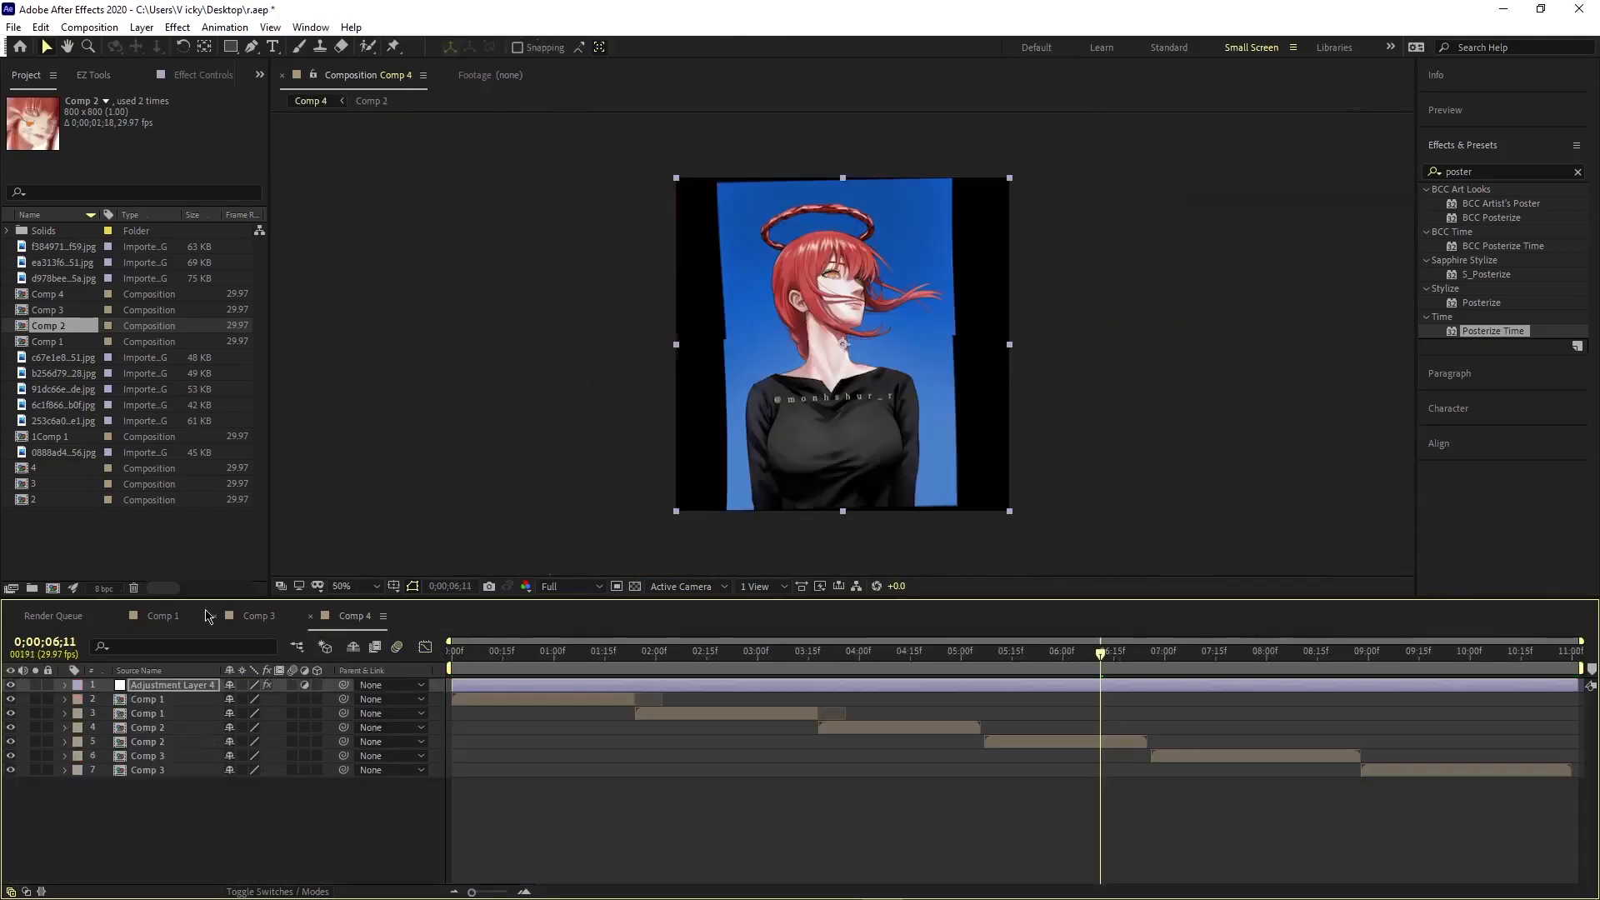
Step: Close the gaps in Comp 4 by moving the second Comp 2 clip to 0;00;05;05 and both Comp 3 clips earlier behind it
left_click(980, 652)
left_click_drag(1000, 741, 995, 740)
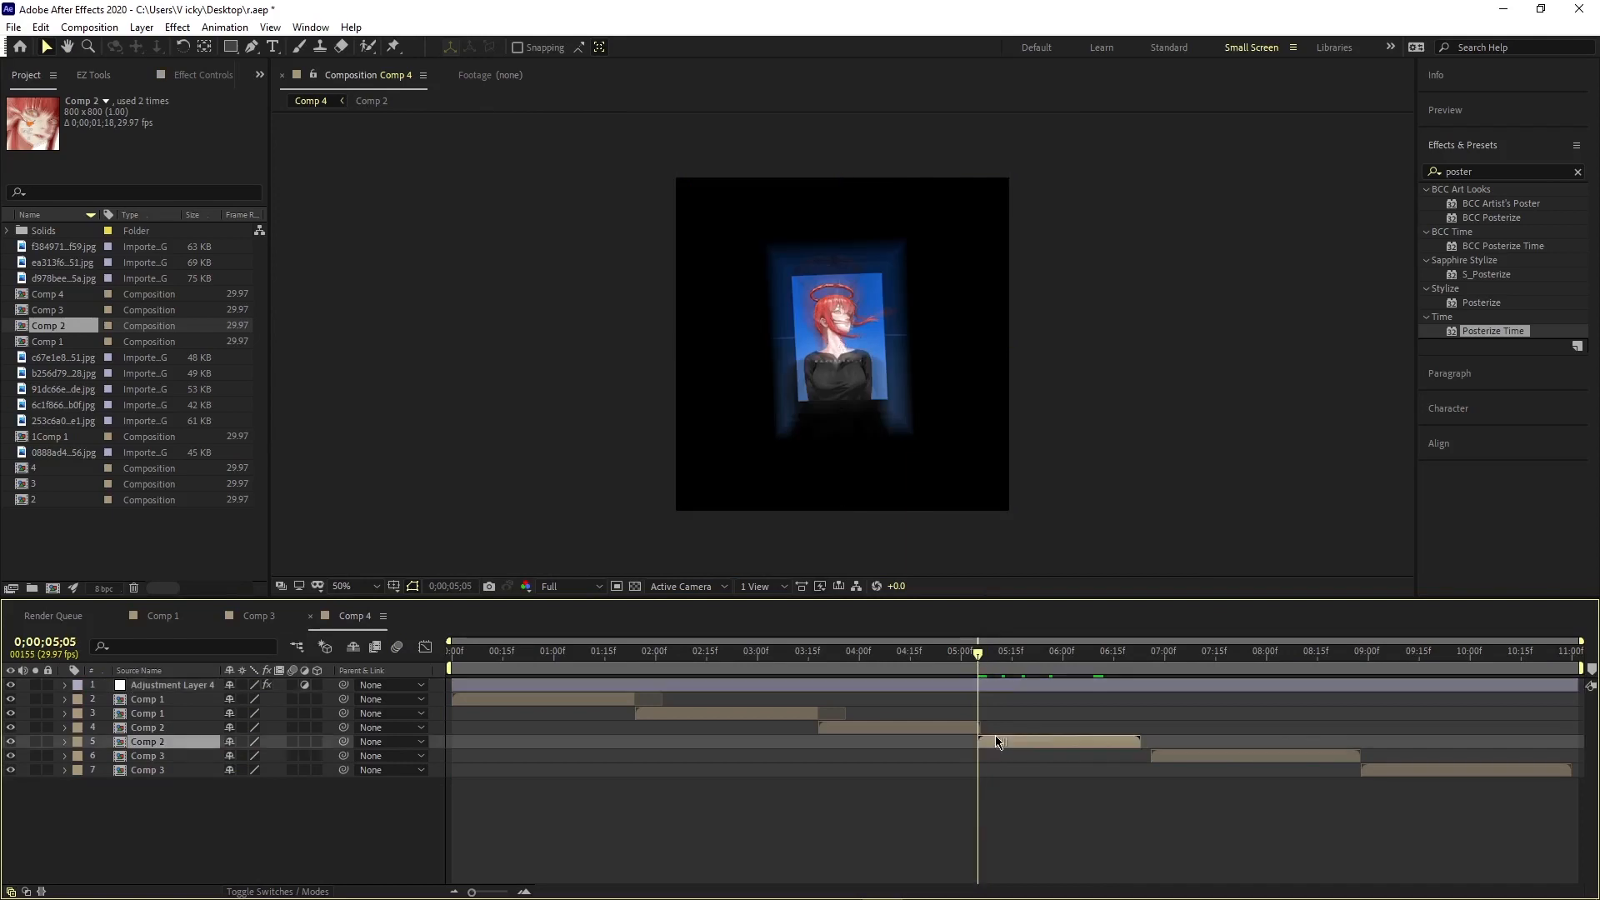
scroll(997, 741, "up", 5)
scroll(1056, 753, "down", 5)
left_click(1206, 756)
left_click(1172, 652)
left_click_drag(1206, 756, 1198, 757)
left_click_drag(1422, 770, 1411, 771)
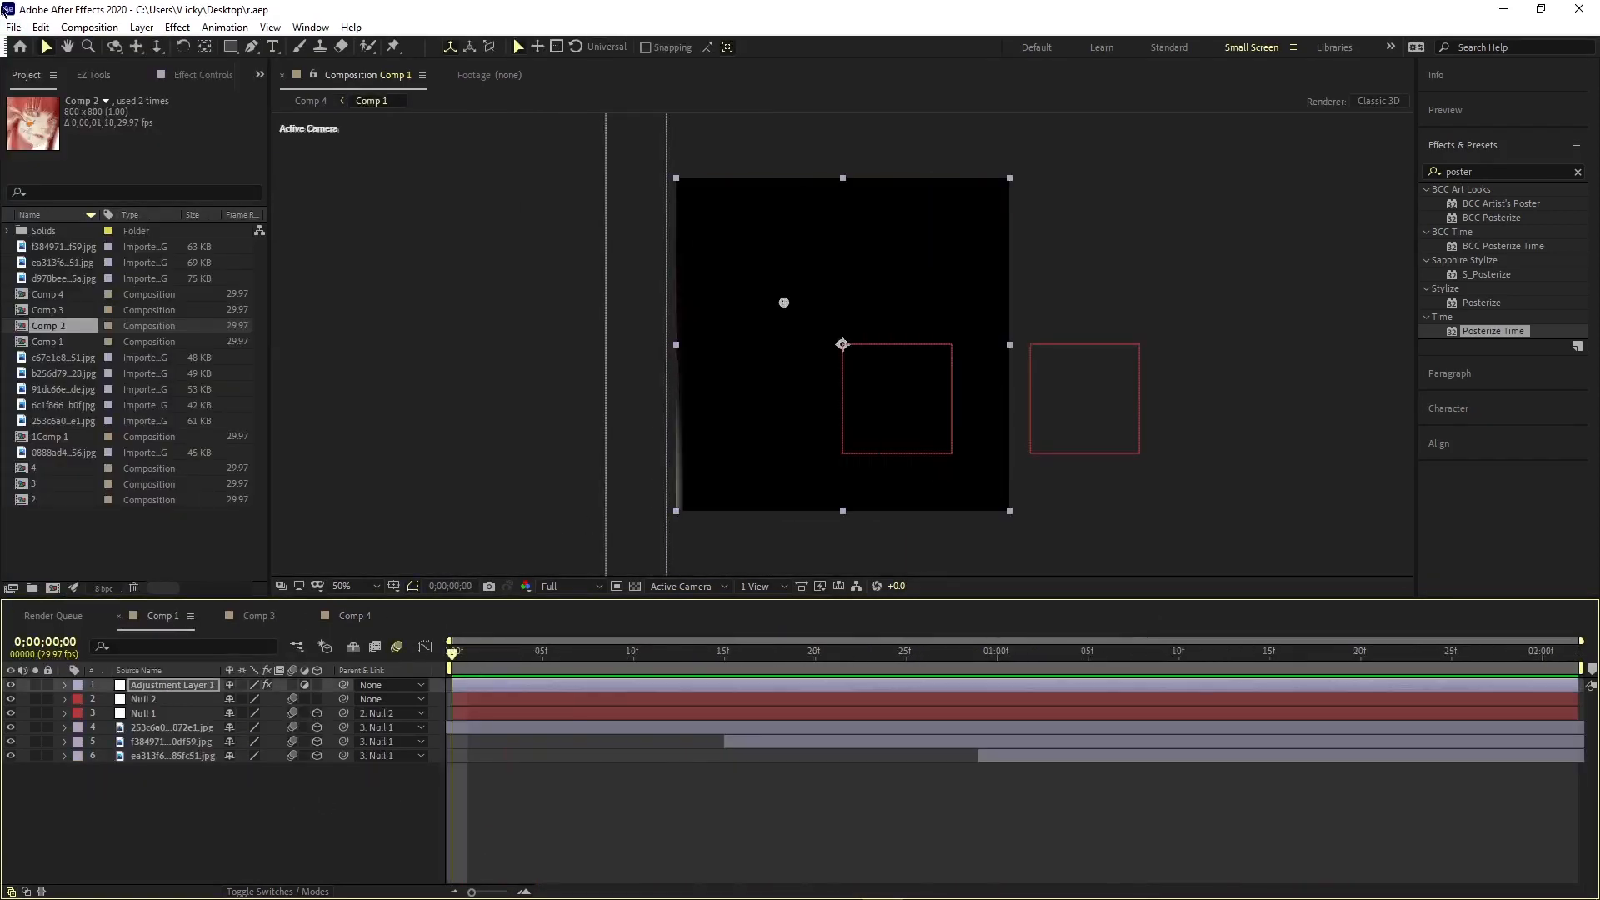
Step: Import the 4K Organic Dust Particles overlay, pentagon in.mp4, stars in.mp4, video1.mp4 and x.mp4 from the overlays folder
key("ctrl+i")
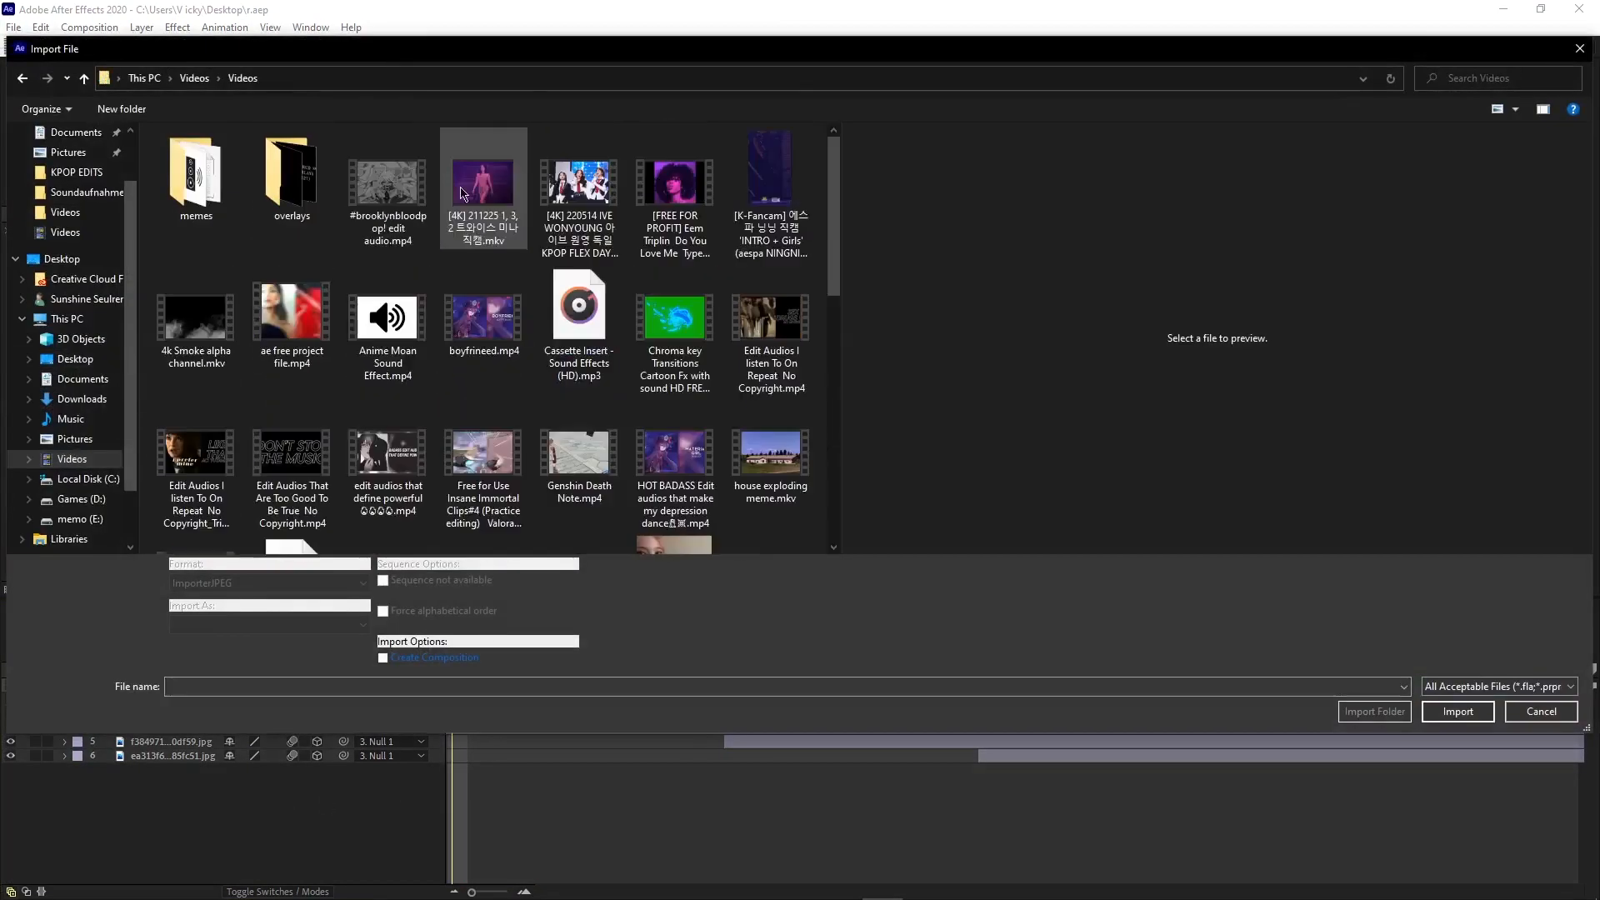
double_click(292, 179)
scroll(667, 350, "down", 5)
left_click(768, 346)
left_click(293, 503, "ctrl")
left_click(674, 504, "ctrl")
left_click(386, 503, "ctrl")
scroll(257, 489, "up", 6)
left_click(771, 181, "ctrl")
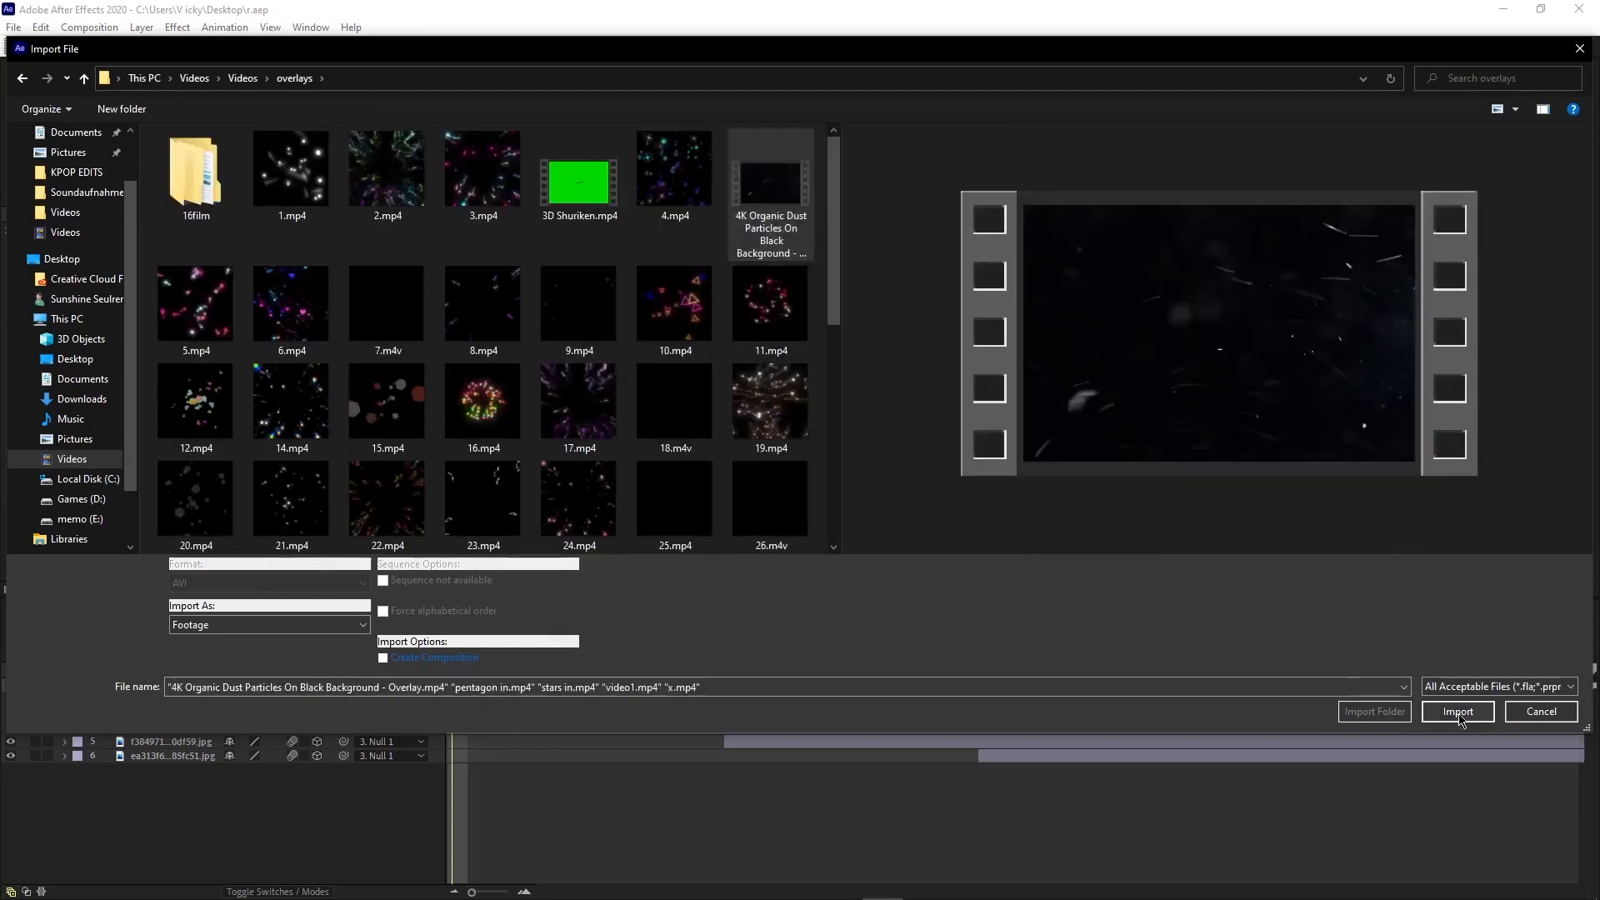
left_click(1458, 712)
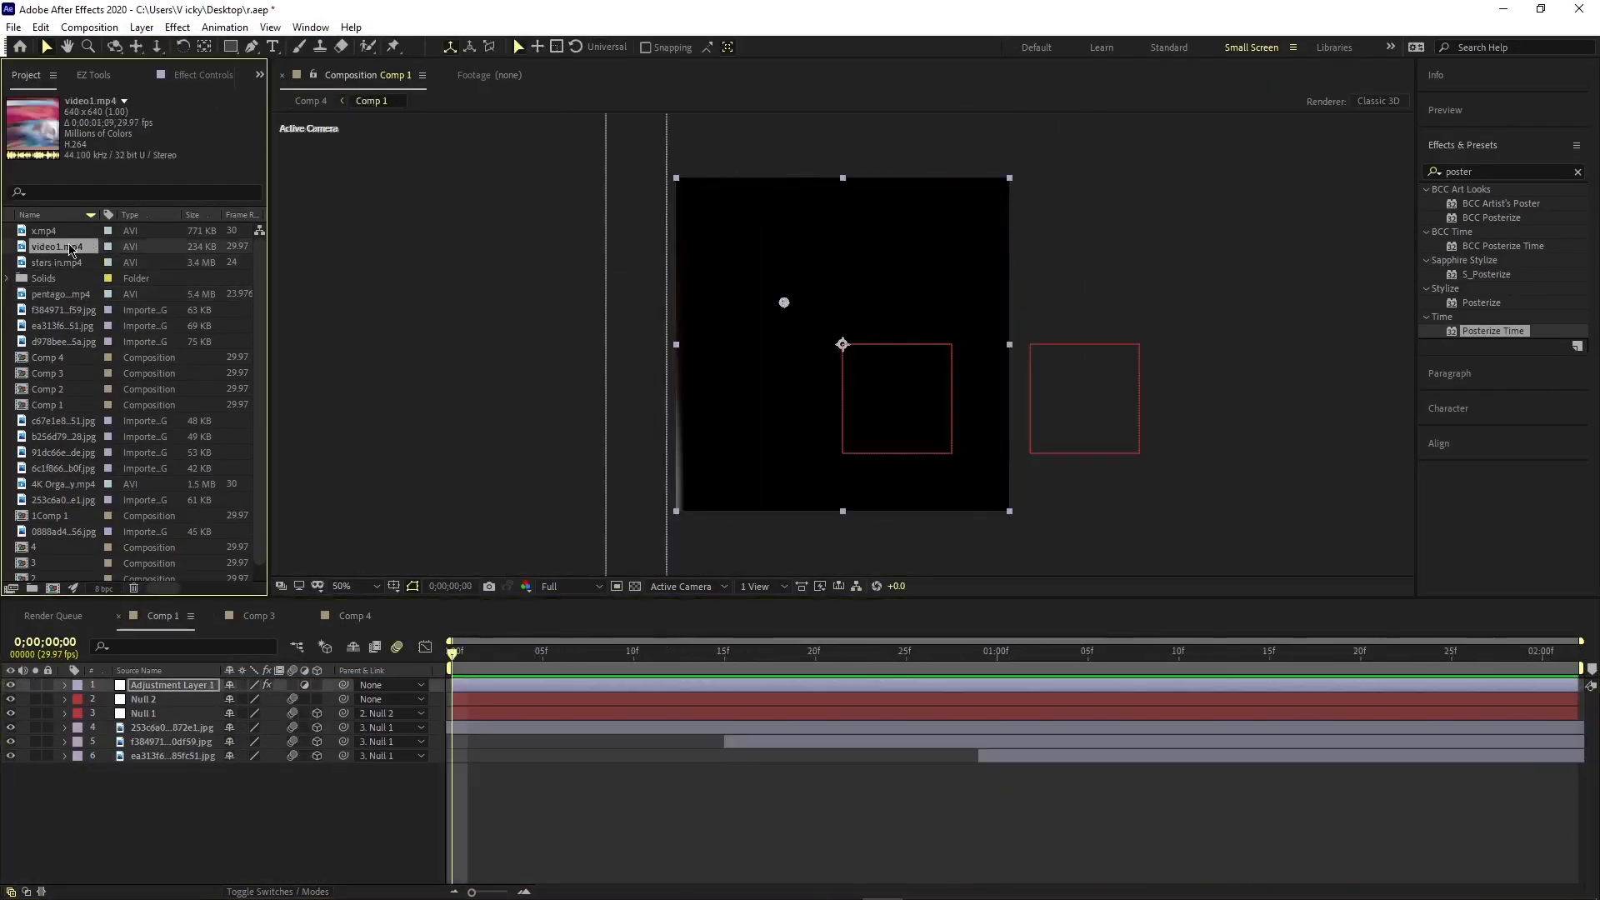
Step: Place overlays video1.mp4 at 128% and x.mp4 at 178% scale in Comp 1, both in Add mode, and preview them
left_click(63, 467)
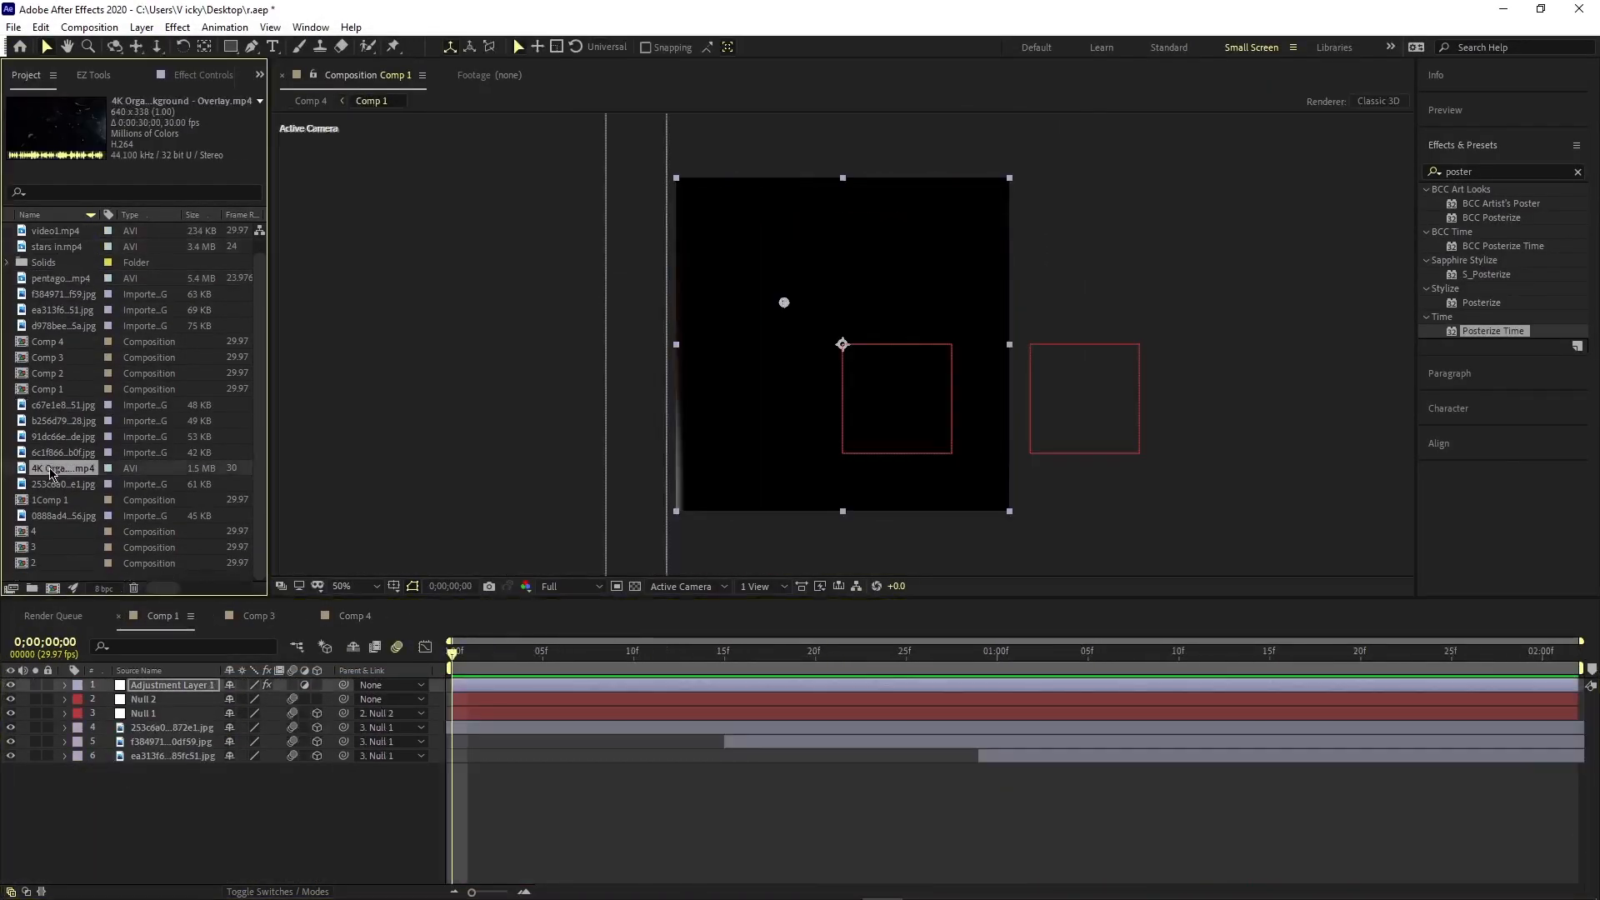
left_click_drag(63, 467, 167, 699)
key("space")
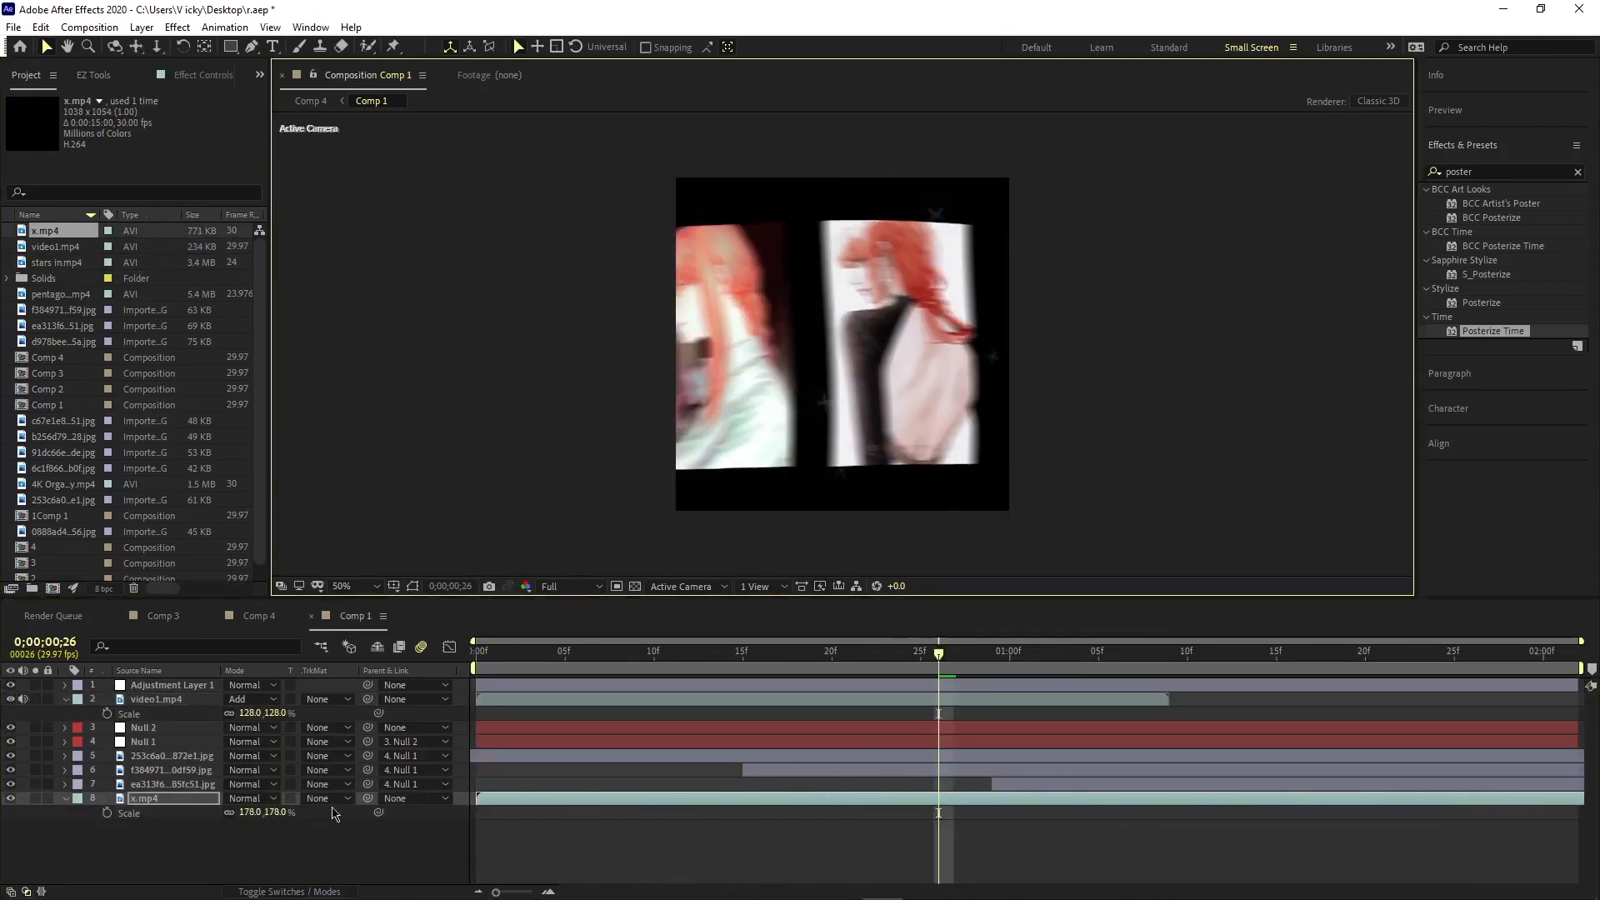
key("space")
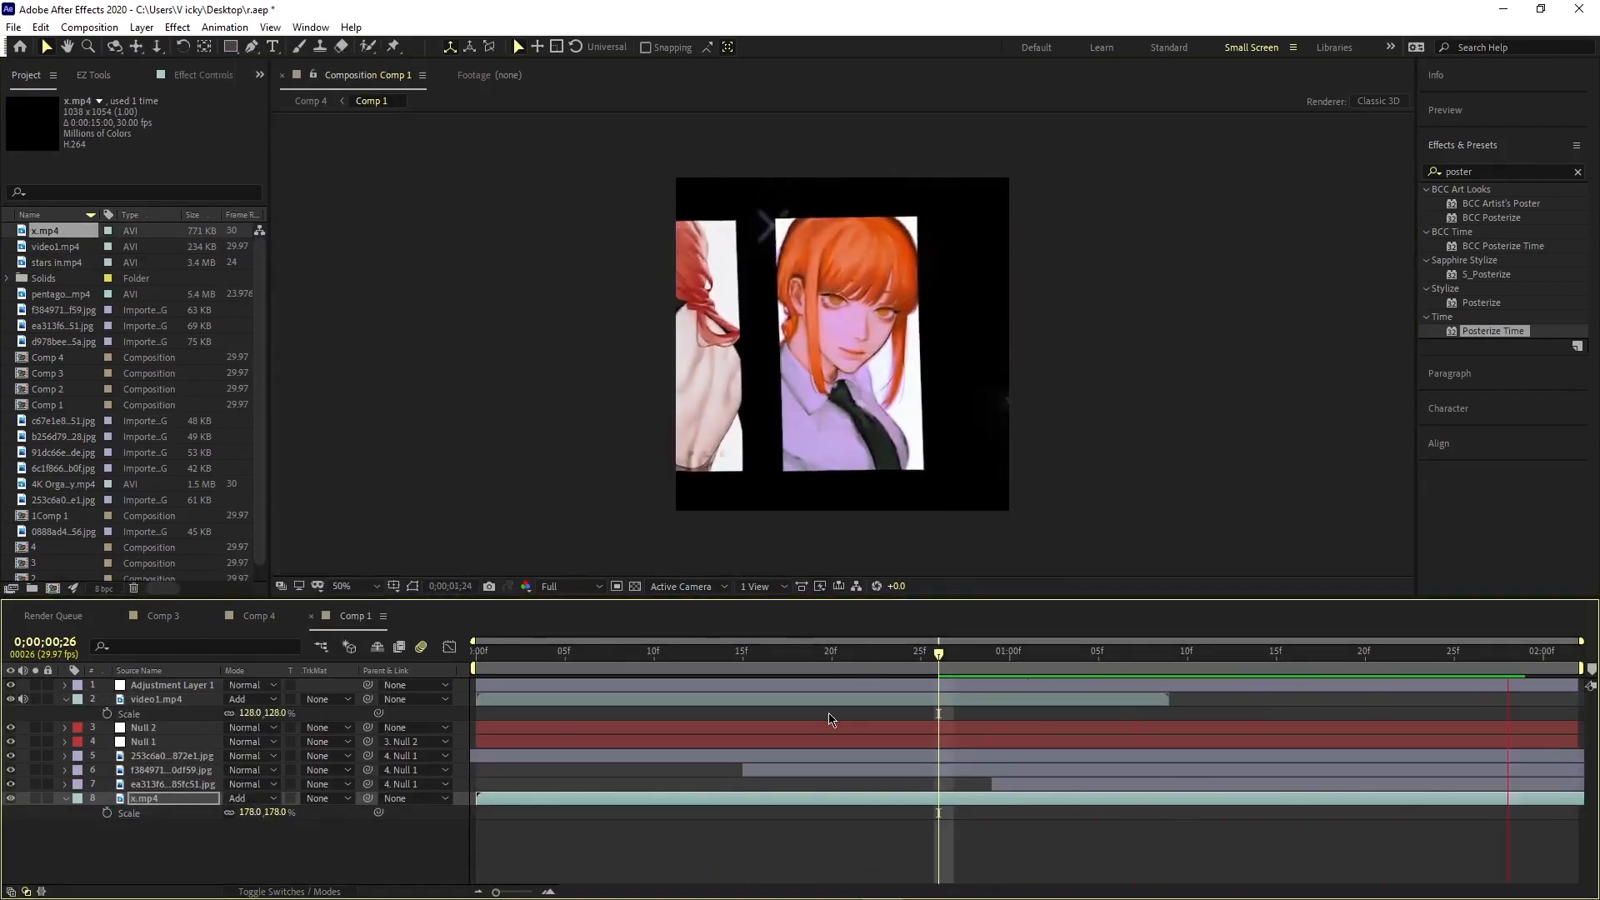